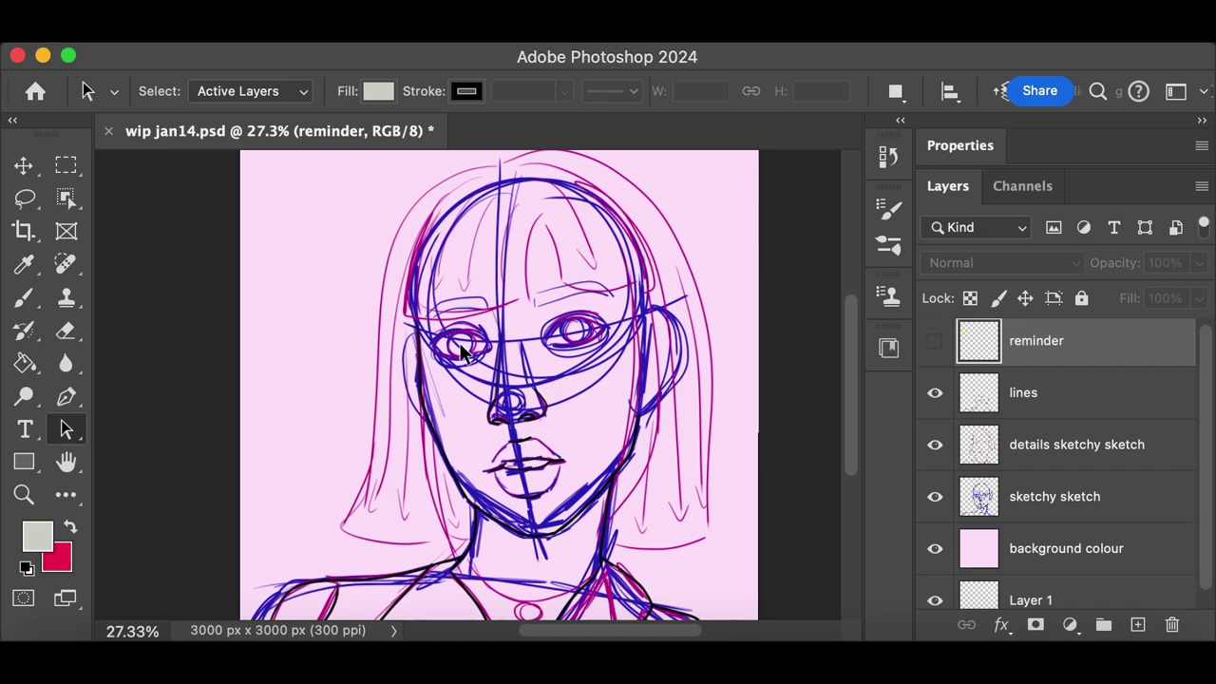
Try sketching an angular headband with a small central knot across the hair on the details sketchy sketch layer
key(super+minus)
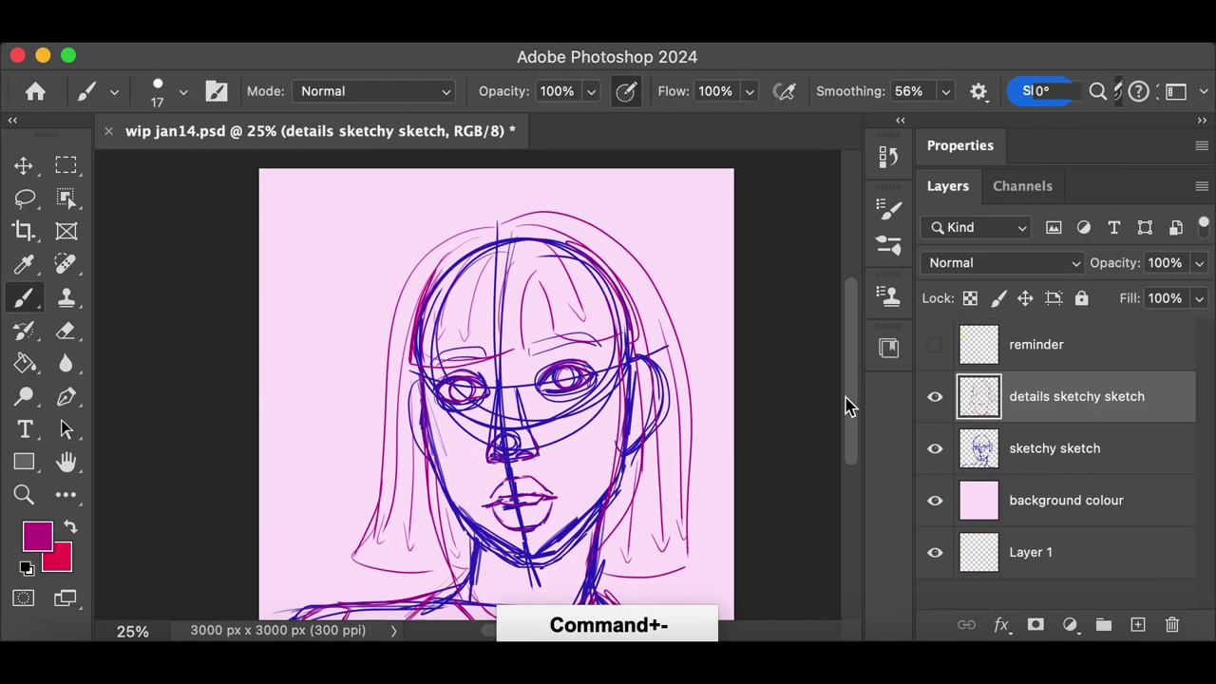
drag(494, 249, 534, 247)
drag(428, 262, 498, 256)
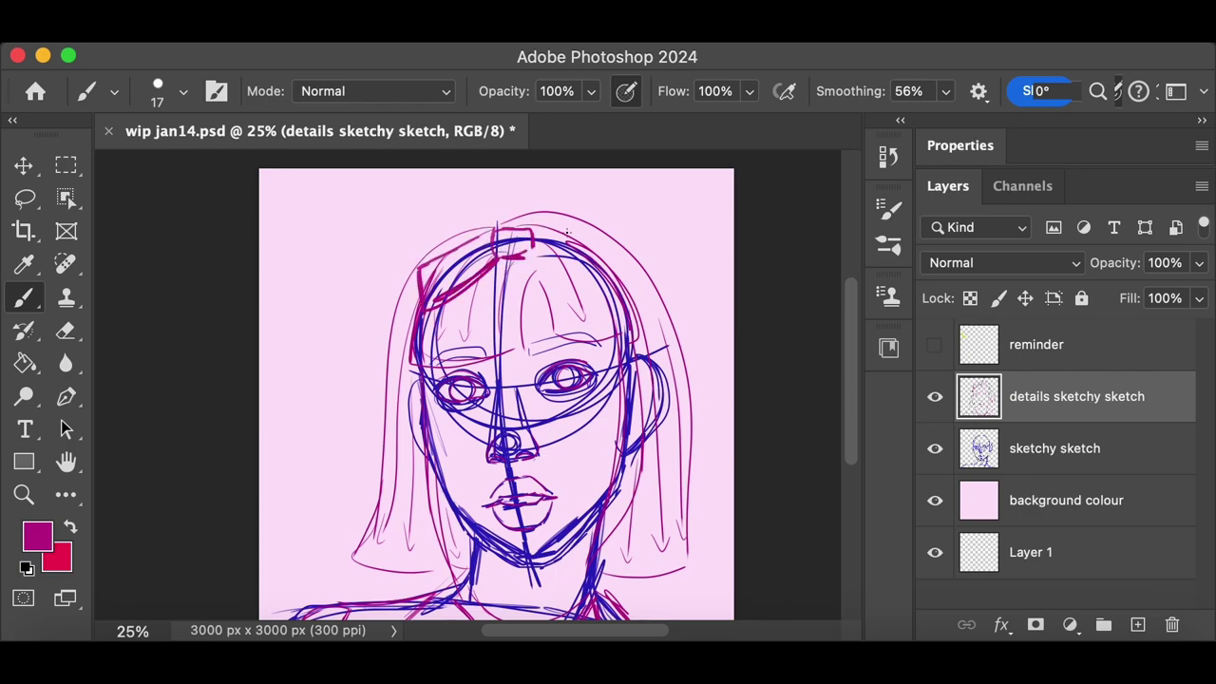
drag(627, 260, 542, 259)
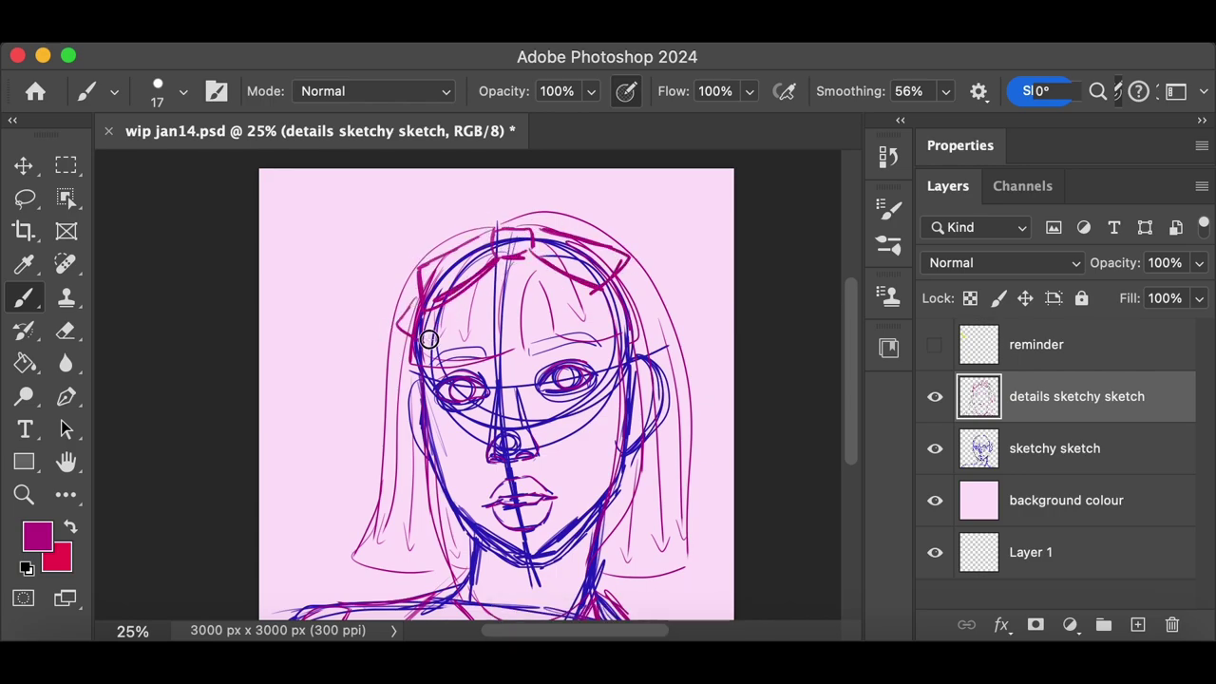
drag(398, 311, 407, 340)
drag(420, 332, 497, 270)
drag(530, 259, 620, 309)
drag(623, 274, 619, 309)
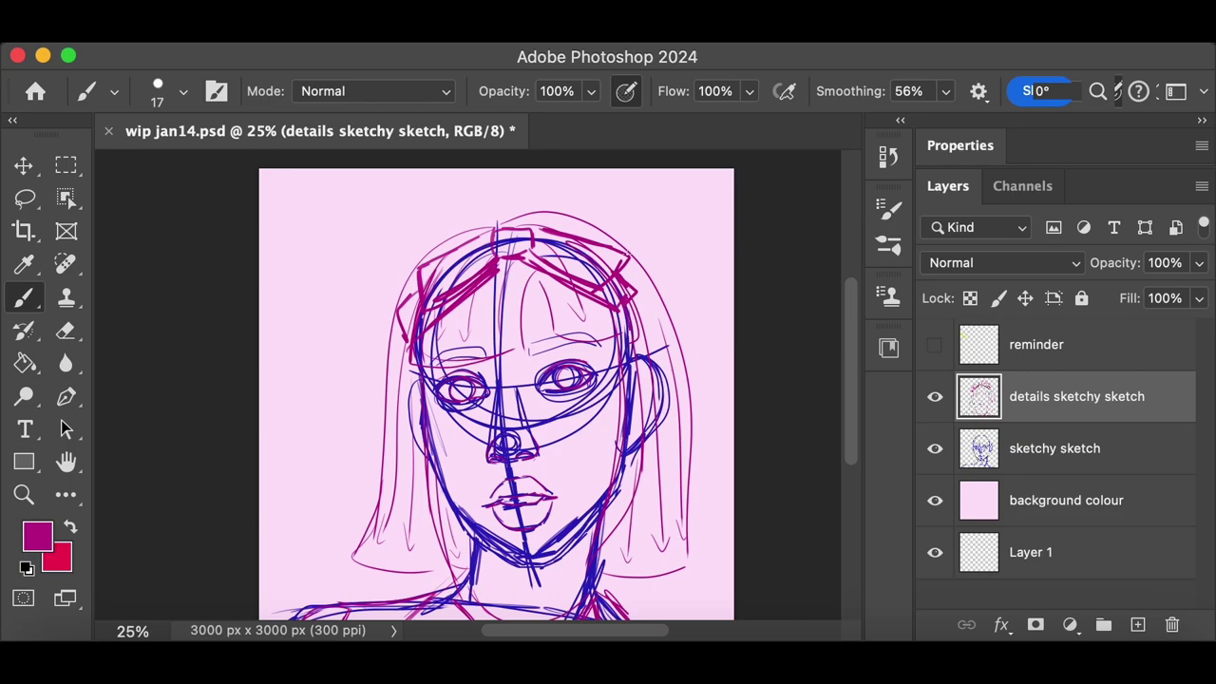
key(super+z)
key(super+z)
key(super+z)
key(super+z)
key(super+z)
key(super+z)
key(super+z)
key(super+z)
key(super+z)
key(super+z)
Try sketching a square knot with bow loops and a headband running down both sides of the head
drag(487, 235, 485, 271)
drag(486, 238, 523, 232)
drag(486, 272, 513, 268)
mouse_move(519, 234)
mouse_down()
mouse_move(522, 261)
mouse_move(477, 231)
mouse_up()
mouse_move(564, 222)
mouse_down()
mouse_move(414, 245)
mouse_move(433, 298)
mouse_move(615, 253)
mouse_up()
drag(423, 282, 413, 348)
drag(608, 277, 631, 328)
drag(855, 369, 857, 392)
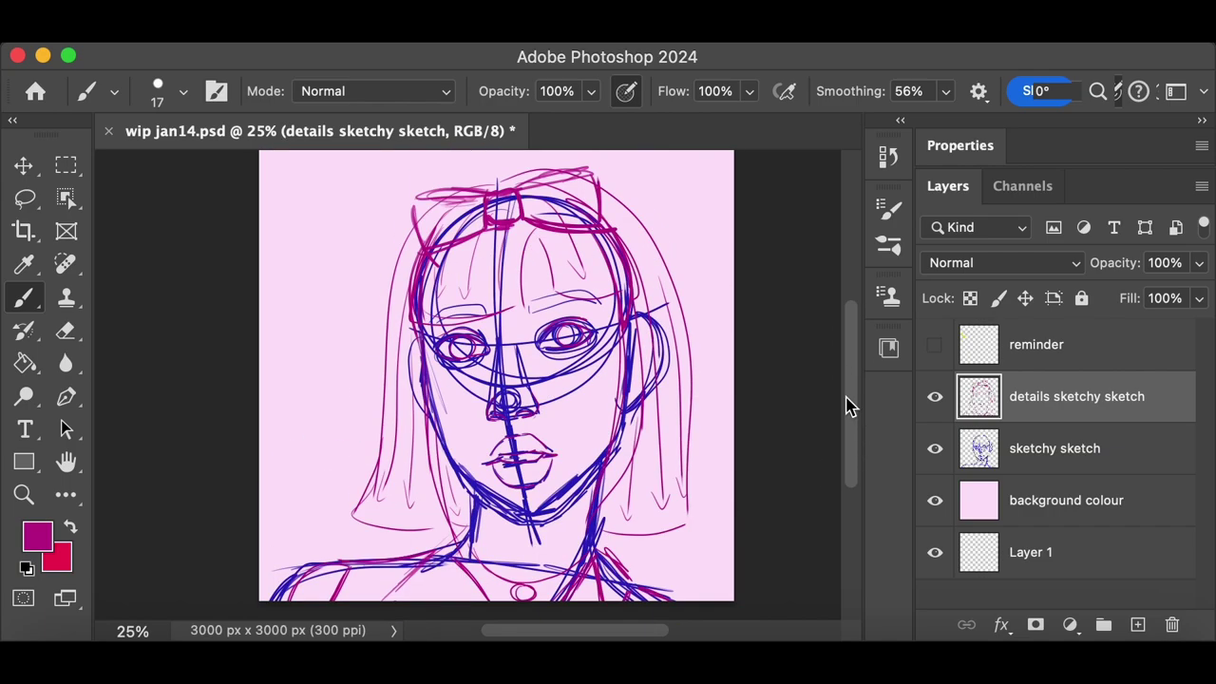
key(super+z)
key(super+z)
key(super+z)
key(super+z)
key(super+z)
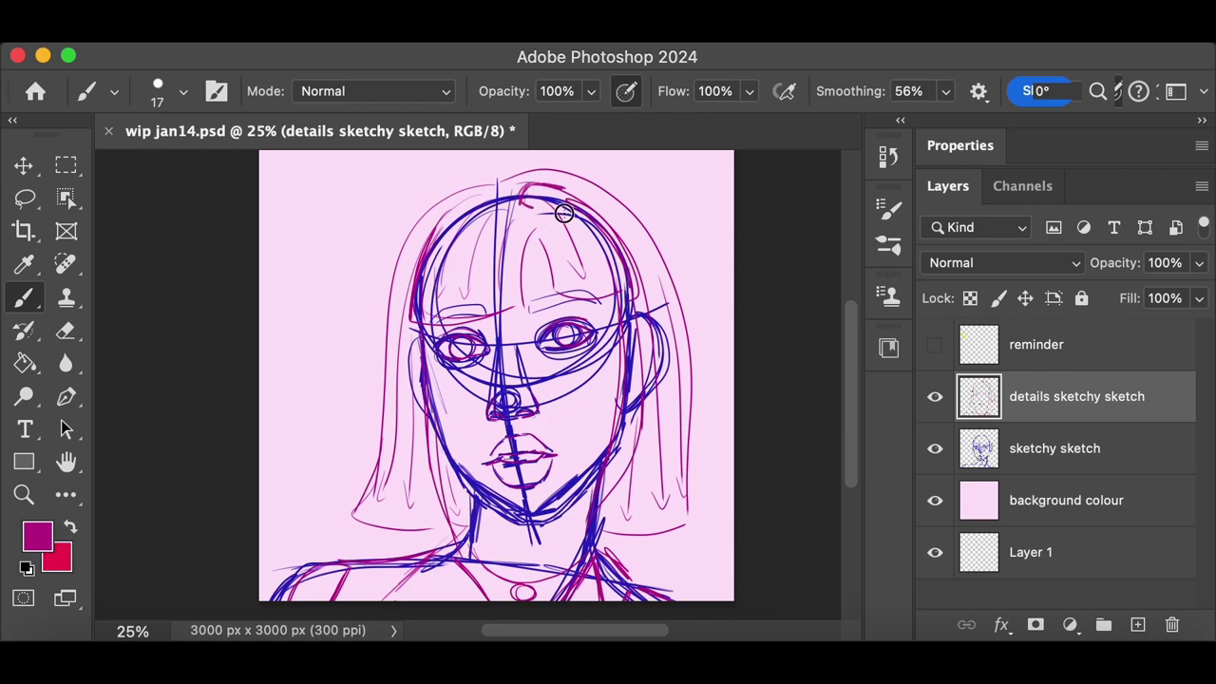
Sketch an oval knot with two large pointed bow loops on top of the head
mouse_move(560, 196)
mouse_down()
mouse_move(627, 161)
mouse_move(609, 219)
mouse_move(633, 168)
mouse_up()
key(super+z)
key(super+z)
mouse_move(526, 186)
mouse_down()
mouse_move(479, 155)
mouse_move(412, 179)
mouse_up()
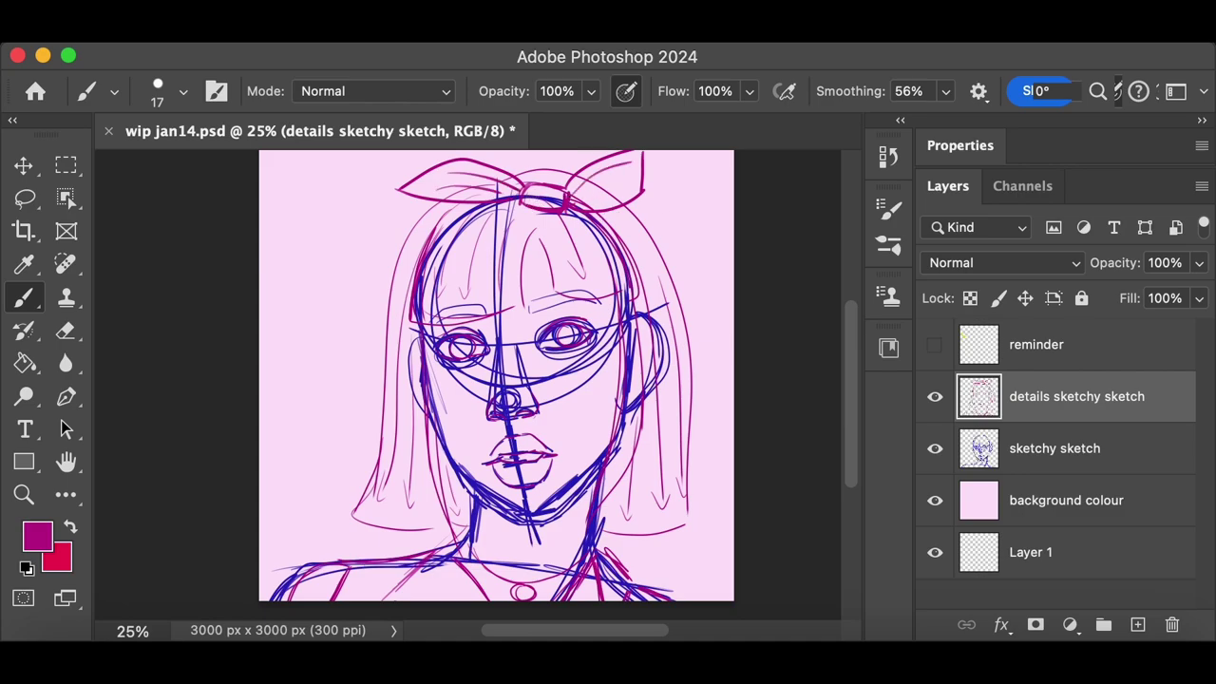
Sketch a curved headband under the bow, running down both sides of the head, and clean up the bow loops
mouse_move(434, 251)
mouse_down()
mouse_move(625, 253)
mouse_move(648, 314)
mouse_up()
key(super+z)
key(super+z)
drag(419, 271, 621, 289)
drag(496, 201, 412, 266)
drag(580, 205, 644, 322)
drag(850, 456, 850, 433)
mouse_move(568, 238)
mouse_down()
mouse_move(675, 200)
mouse_move(642, 249)
mouse_up()
key(super+z)
key(e)
key(b)
Lower the opacity of the details sketchy sketch and sketchy sketch layers
click(1078, 448)
click(1199, 263)
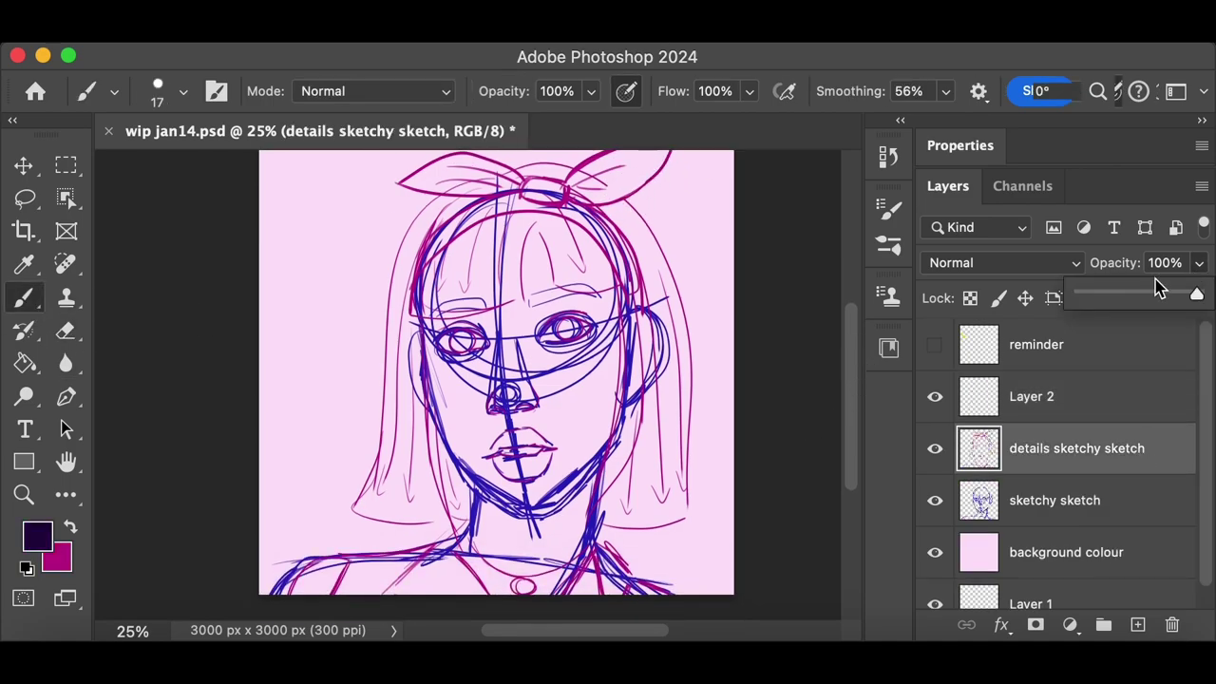
drag(1194, 293, 1157, 293)
click(1074, 501)
click(1199, 263)
Activate Layer 2 and choose the Tsvetka's outline brush at 30 px, testing it with a trial stroke
click(1091, 399)
click(183, 102)
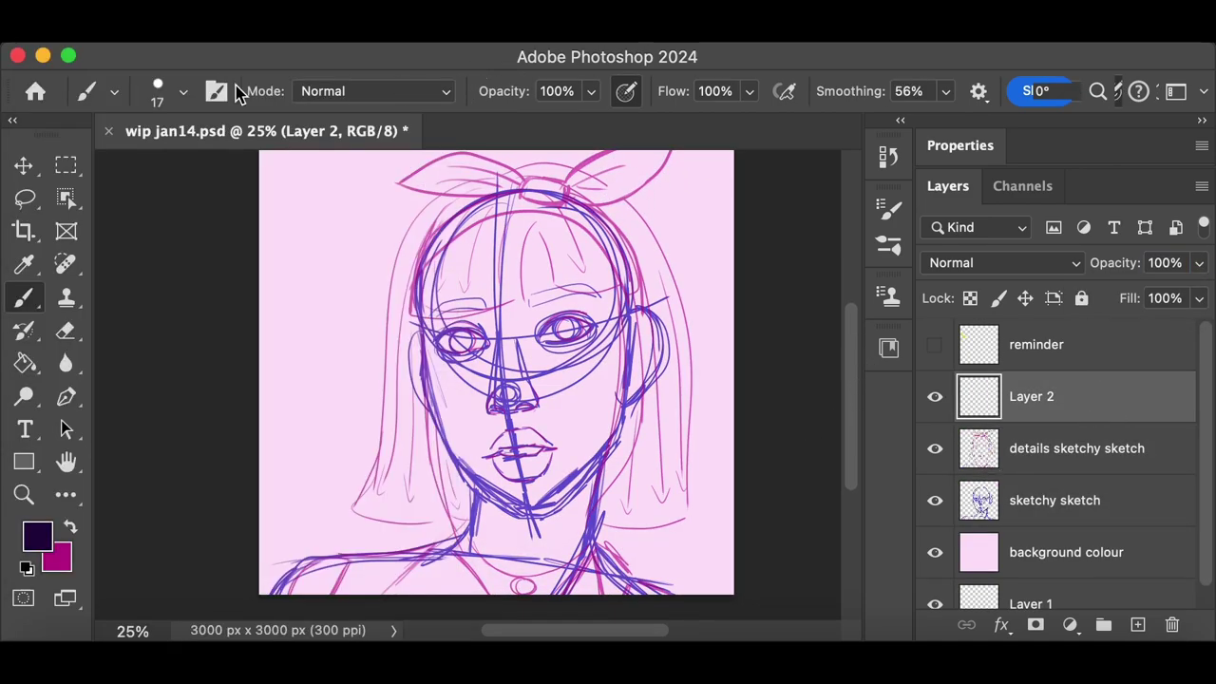
click(217, 92)
click(186, 92)
mouse_move(394, 325)
mouse_down()
mouse_move(402, 559)
mouse_move(401, 476)
mouse_up()
click(195, 471)
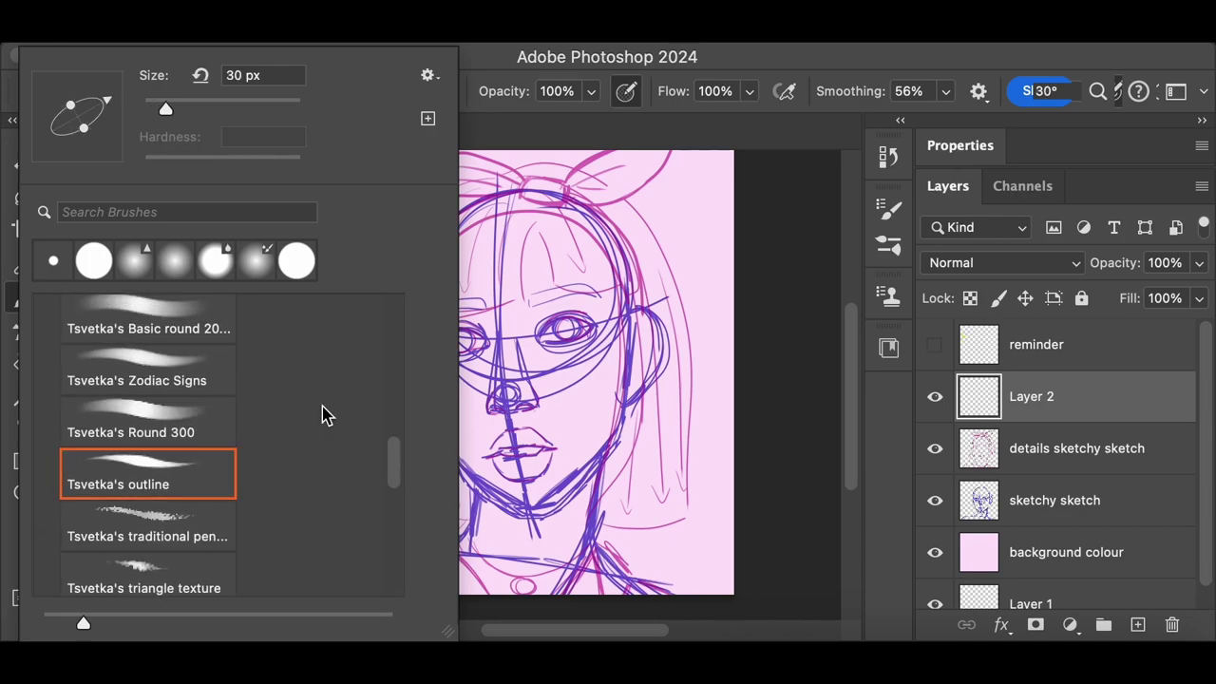
drag(380, 213, 395, 391)
mouse_move(365, 464)
mouse_down()
mouse_move(387, 494)
mouse_move(594, 448)
mouse_move(661, 556)
mouse_up()
key(super+z)
key(super+z)
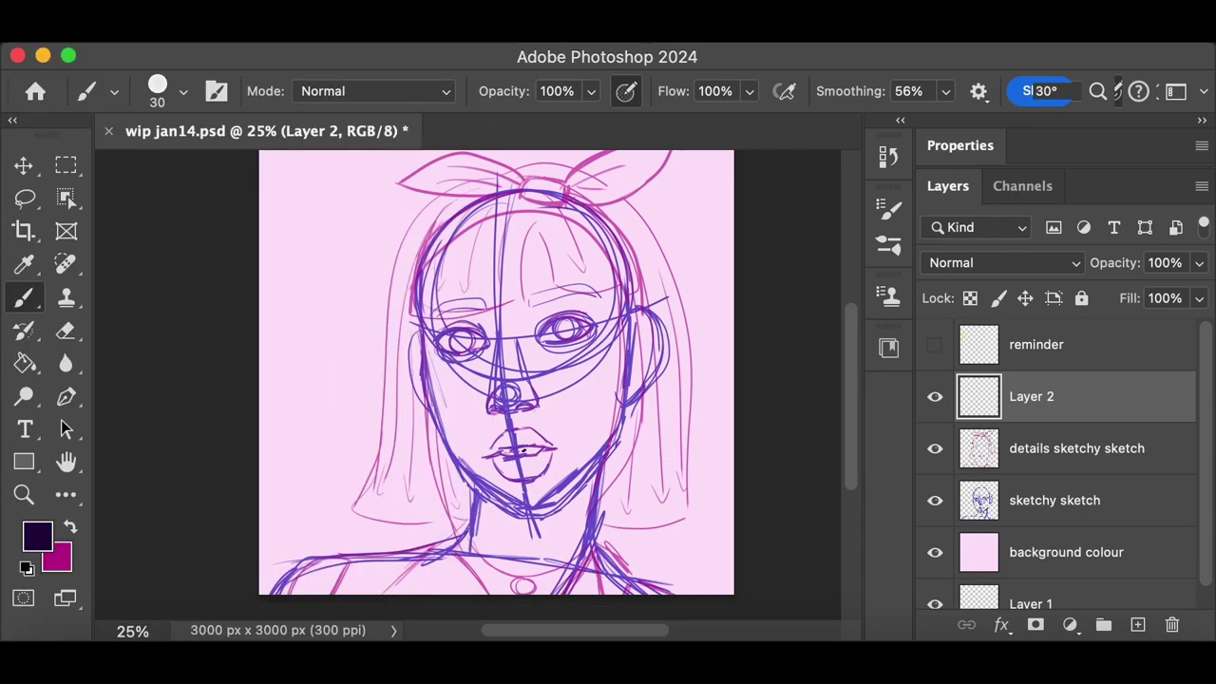
Ink the nostrils and sides of the nose on Layer 2
key(super+plus)
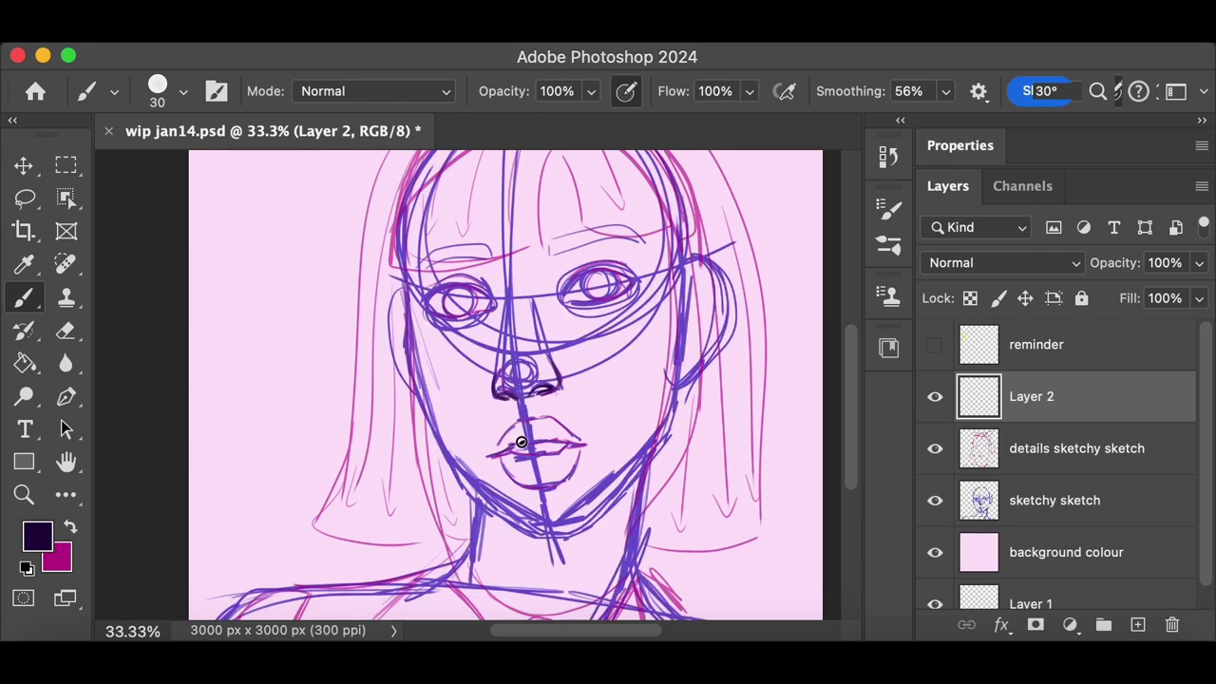
click(935, 501)
click(888, 158)
click(808, 206)
click(888, 158)
Ink the line between the lips and the curve of the lower lip, redoing strokes until they are clean
drag(518, 445, 583, 443)
key(super+z)
key(super+z)
key(super+z)
key(super+z)
key(super+z)
mouse_move(519, 483)
mouse_down()
mouse_move(574, 472)
mouse_move(568, 481)
mouse_up()
key(super+z)
key(super+z)
key(super+z)
drag(503, 460, 547, 486)
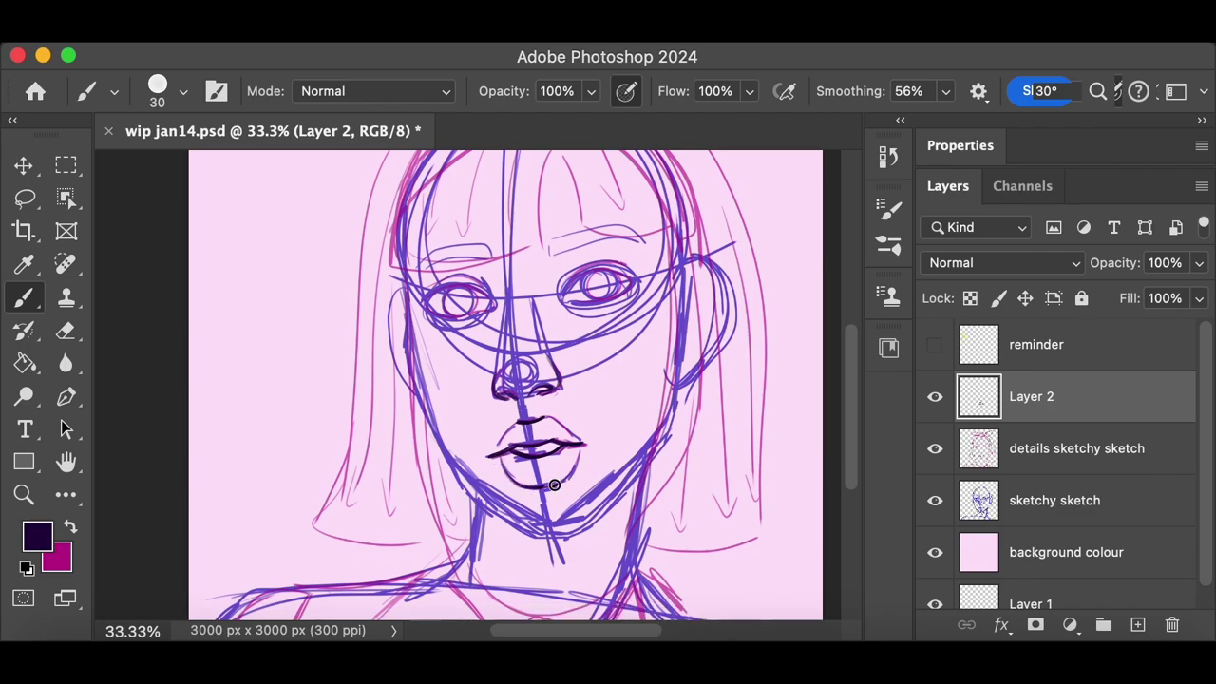
Try inking the left side of the face from the temple down to the chin
drag(405, 271, 466, 478)
key(super+z)
mouse_move(412, 344)
mouse_down()
mouse_move(438, 435)
mouse_move(551, 535)
mouse_up()
key(super+z)
drag(409, 313, 553, 538)
key(super+z)
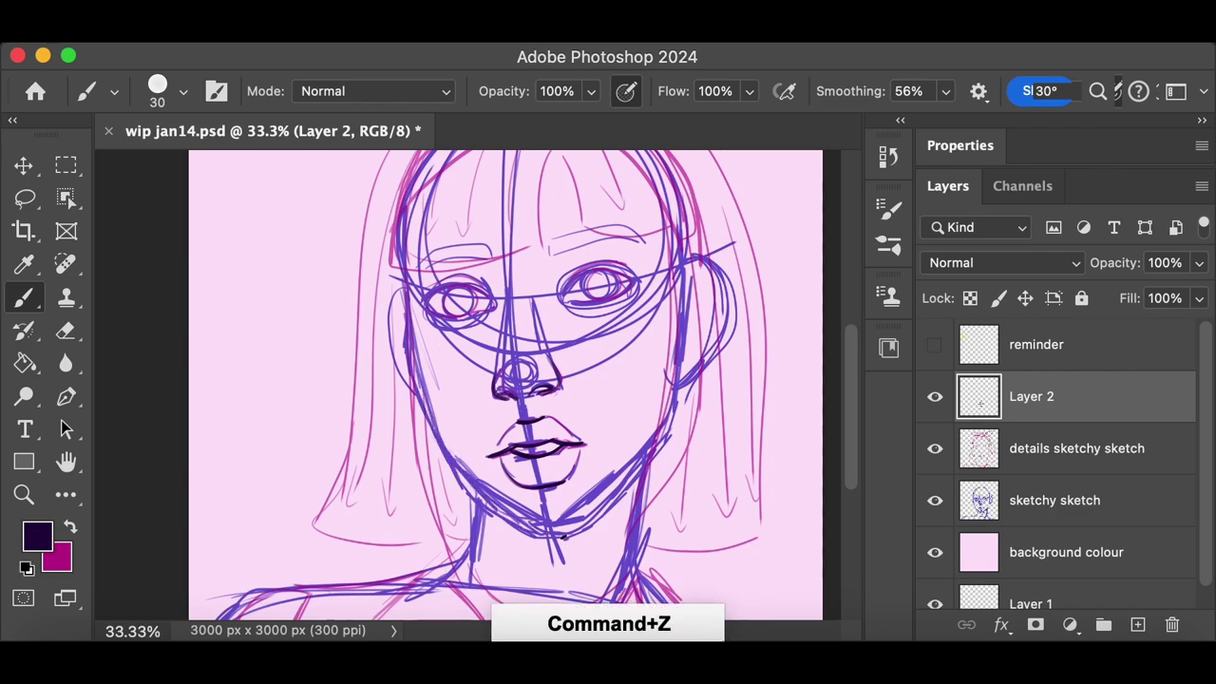
Try inking the right cheek contour and repeat the left jaw stroke
mouse_move(680, 271)
mouse_down()
mouse_move(549, 539)
mouse_move(672, 423)
mouse_move(683, 279)
mouse_move(671, 408)
mouse_up()
key(super+z)
key(super+z)
key(super+s)
key(super+z)
key(super+z)
key(super+z)
key(super+z)
mouse_move(409, 310)
mouse_down()
mouse_move(544, 524)
mouse_move(452, 454)
mouse_move(546, 537)
mouse_up()
key(super+z)
key(super+z)
Ink the face contour from the left cheek to the chin and along the right cheek
scroll(428, 285, down, 5)
click(428, 253)
mouse_move(428, 253)
mouse_down()
mouse_move(493, 408)
mouse_move(568, 440)
mouse_up()
mouse_move(679, 176)
mouse_down()
mouse_move(630, 378)
mouse_move(535, 434)
mouse_move(658, 338)
mouse_move(680, 196)
mouse_up()
key(super+z)
key(super+z)
key(super+z)
mouse_move(409, 207)
mouse_down()
mouse_move(466, 375)
mouse_move(563, 432)
mouse_up()
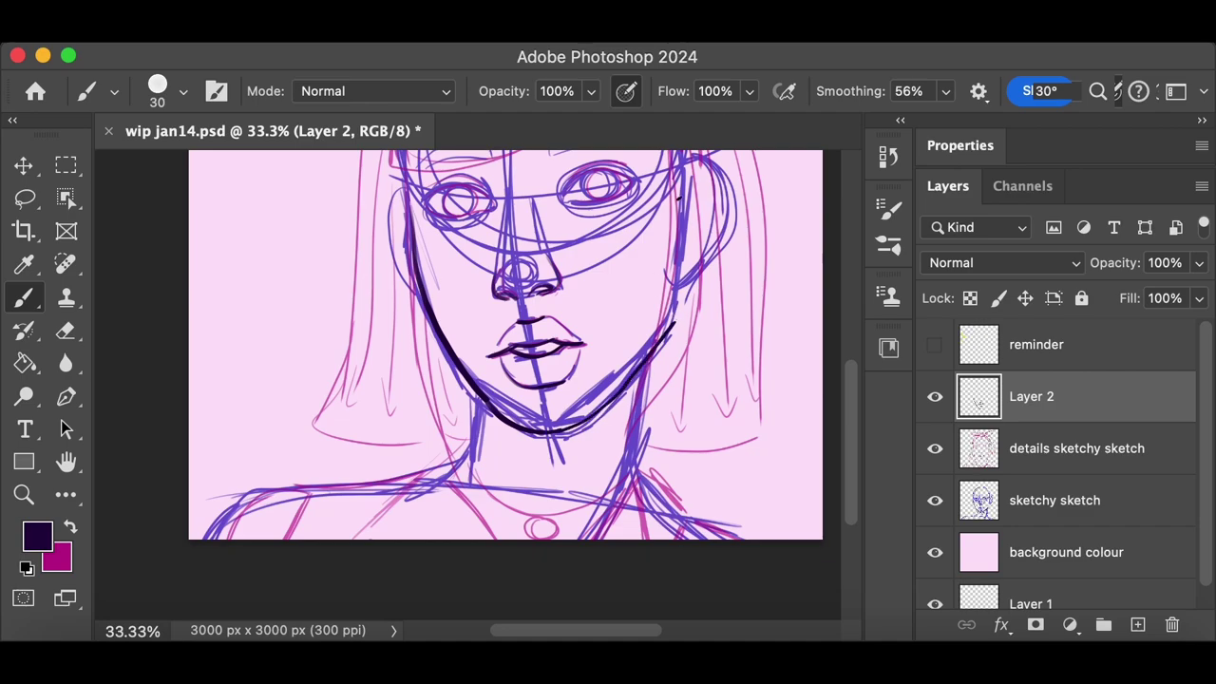
drag(681, 169, 667, 344)
Toggle the sketch layers to check the jawline without them, and try extending the line right of the chin
key(e)
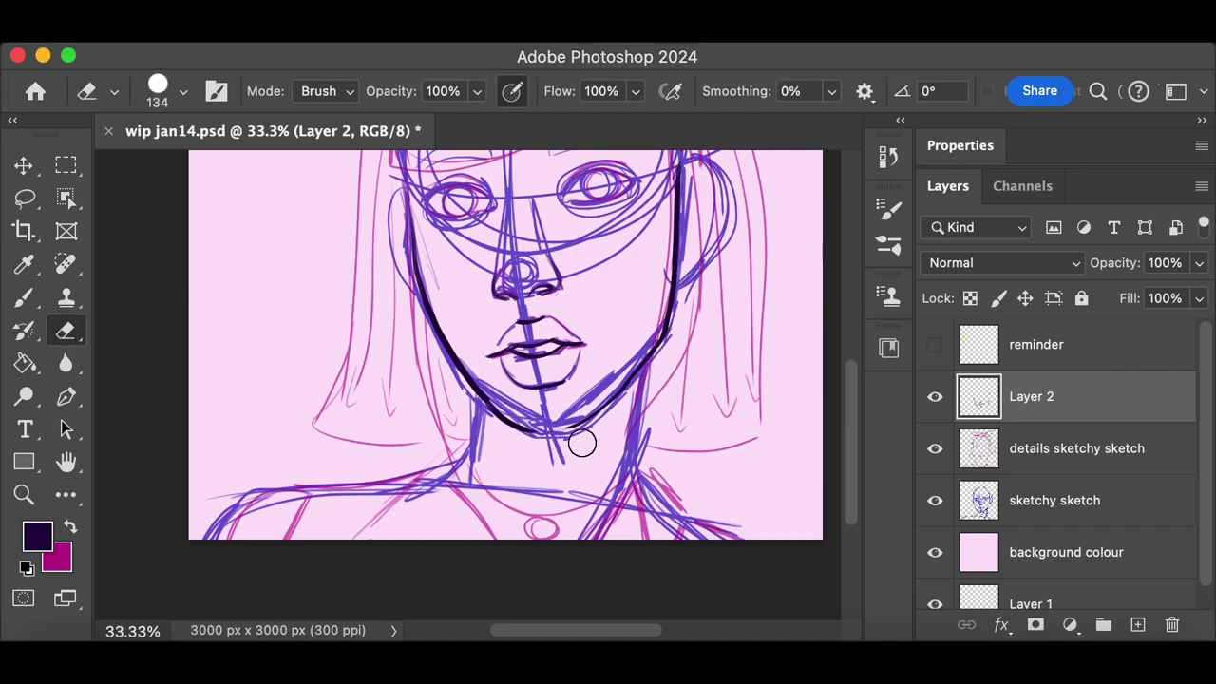
key(super+z)
drag(935, 448, 935, 500)
click(935, 449)
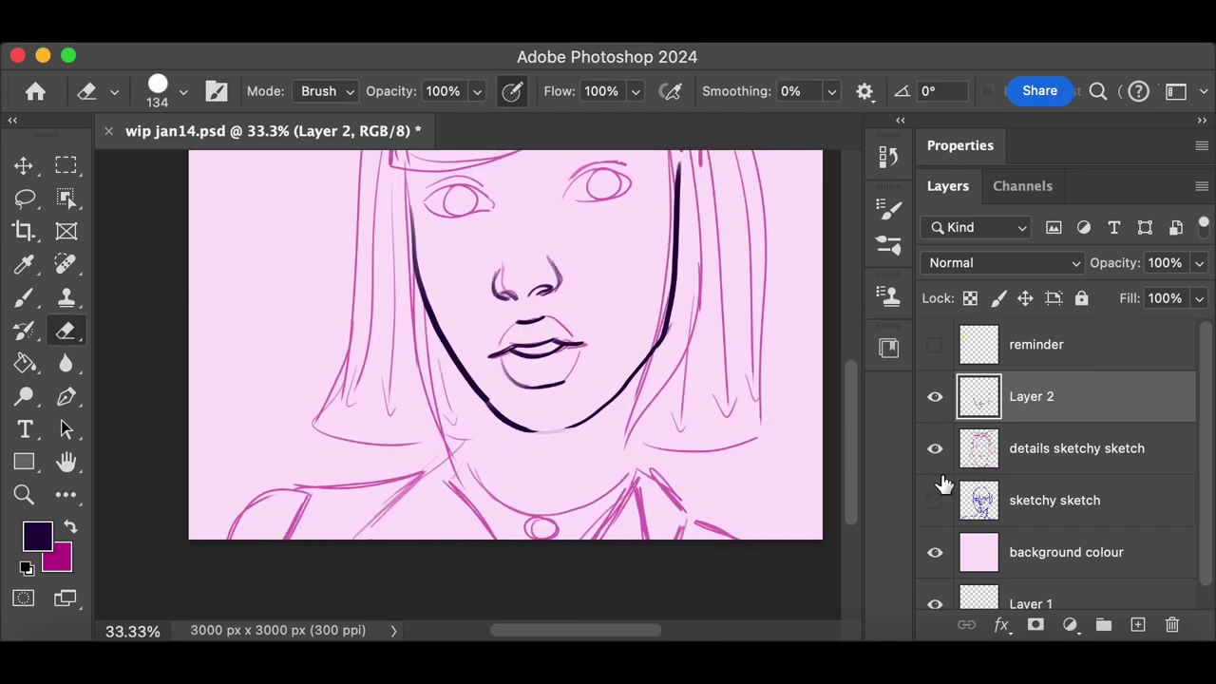
click(934, 500)
key(b)
key(super+z)
drag(527, 428, 594, 417)
key(super+z)
Erase the inked jaw segment between the chin and the right cheek
click(66, 330)
click(157, 95)
drag(80, 95, 114, 95)
click(570, 417)
mouse_move(627, 379)
mouse_down()
mouse_move(665, 335)
mouse_move(574, 428)
mouse_up()
Fade the sketchy sketch layer and try a jaw stroke from the chin to the right cheek
click(1090, 504)
drag(1200, 263, 1127, 296)
key(b)
mouse_move(563, 433)
mouse_down()
mouse_move(614, 396)
mouse_move(659, 335)
mouse_move(624, 399)
mouse_move(663, 326)
mouse_up()
key(super+z)
Return to Layer 2 and try again to ink the right jaw from the chin upward
click(1074, 396)
key(super+z)
key(super+z)
key(super+z)
key(super+z)
drag(564, 433, 638, 375)
drag(851, 452, 850, 423)
key(super+z)
key(super+z)
key(super+z)
Set the sketchy sketch layer's opacity to 37%
click(1200, 263)
drag(1126, 294, 1096, 323)
key(super+z)
click(1093, 502)
drag(1200, 263, 1124, 312)
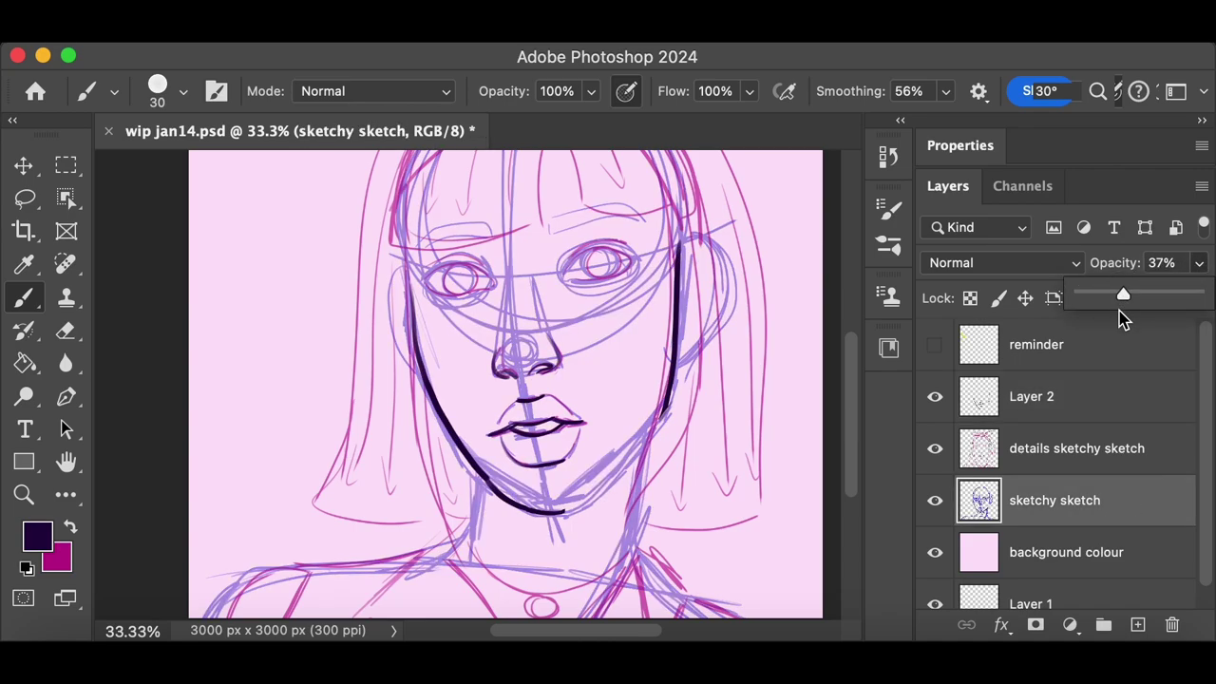
Erase the whole inked jawline from Layer 2 and try a fresh left cheek contour
click(1108, 399)
click(65, 331)
drag(679, 245, 665, 414)
drag(433, 422, 561, 513)
click(35, 295)
mouse_move(411, 273)
mouse_down()
mouse_move(418, 362)
mouse_move(492, 496)
mouse_up()
key(super+z)
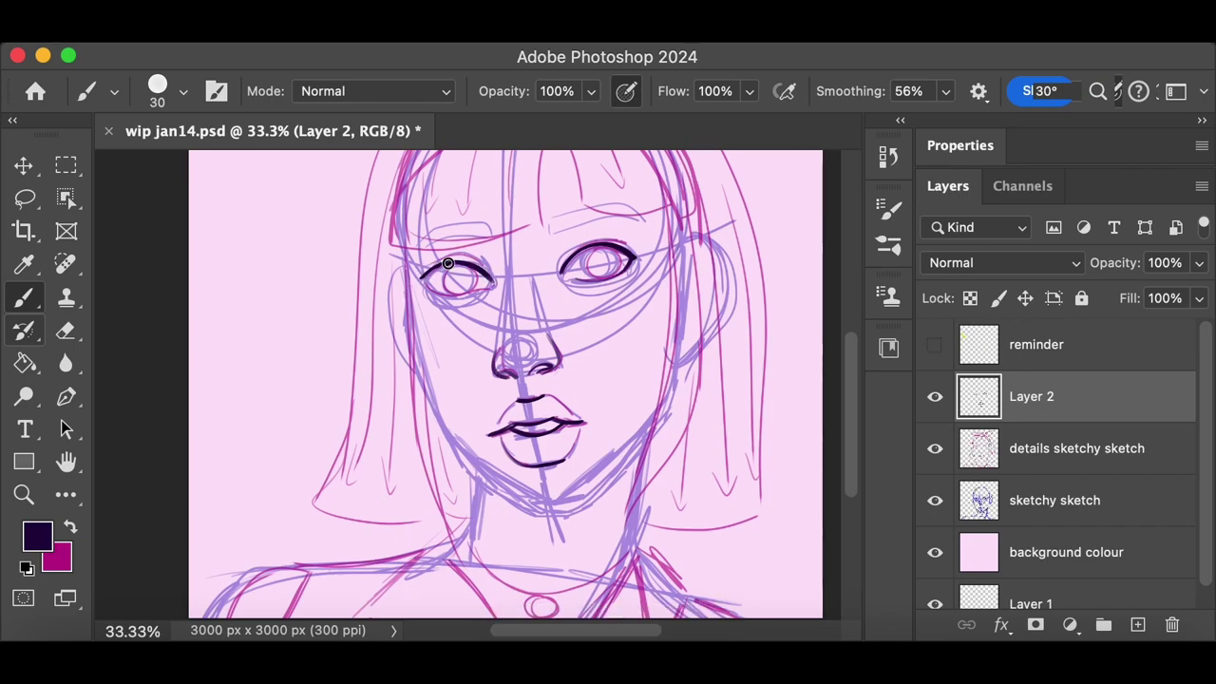
Ink the outlines of both eyes on Layer 2, thickening the upper lids into pointed wings at the outer corners
drag(425, 281, 483, 292)
mouse_move(601, 249)
mouse_down()
mouse_move(624, 238)
mouse_move(640, 255)
mouse_up()
key(super+z)
key(super+z)
key(super+z)
drag(567, 266, 642, 253)
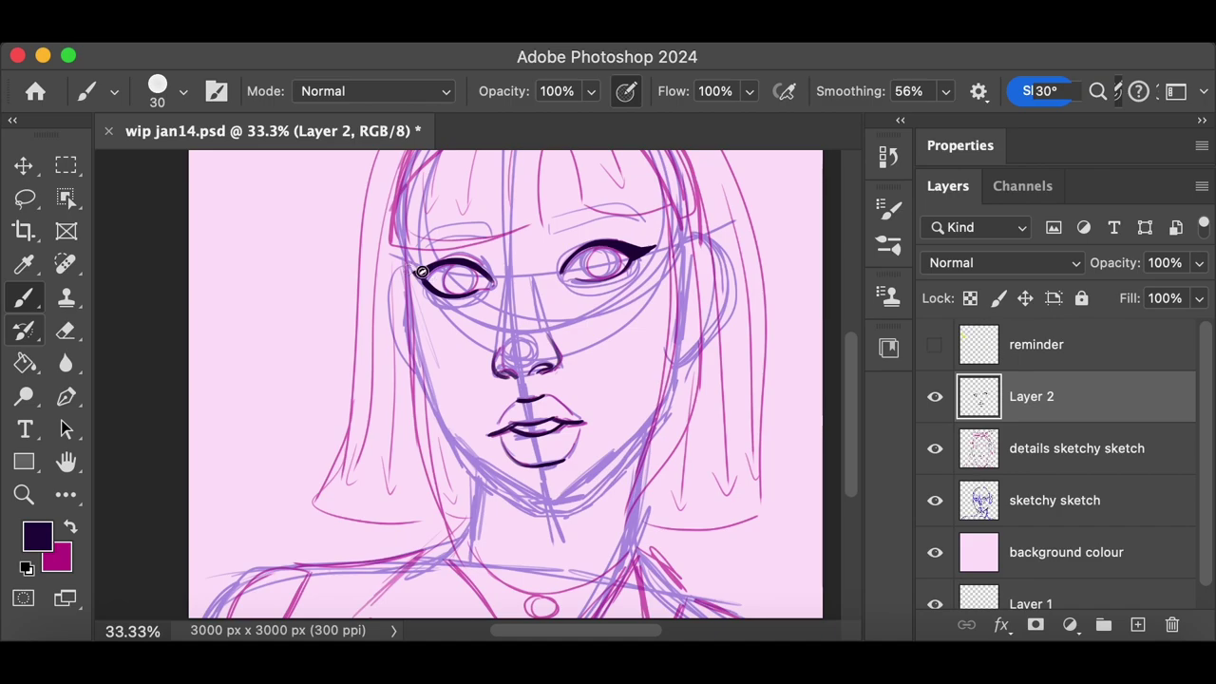
key(super+z)
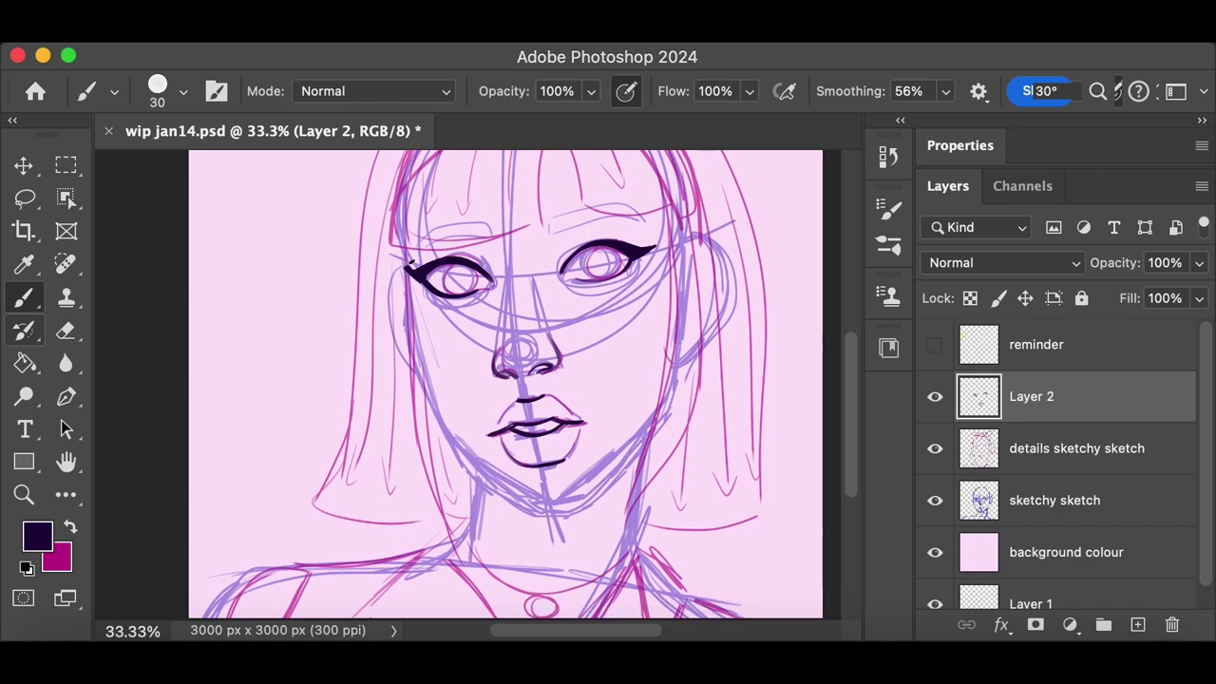
Set the eraser size to 22 px and undo the last stroke at the left eye's wing
key(e)
click(183, 91)
drag(168, 107, 157, 107)
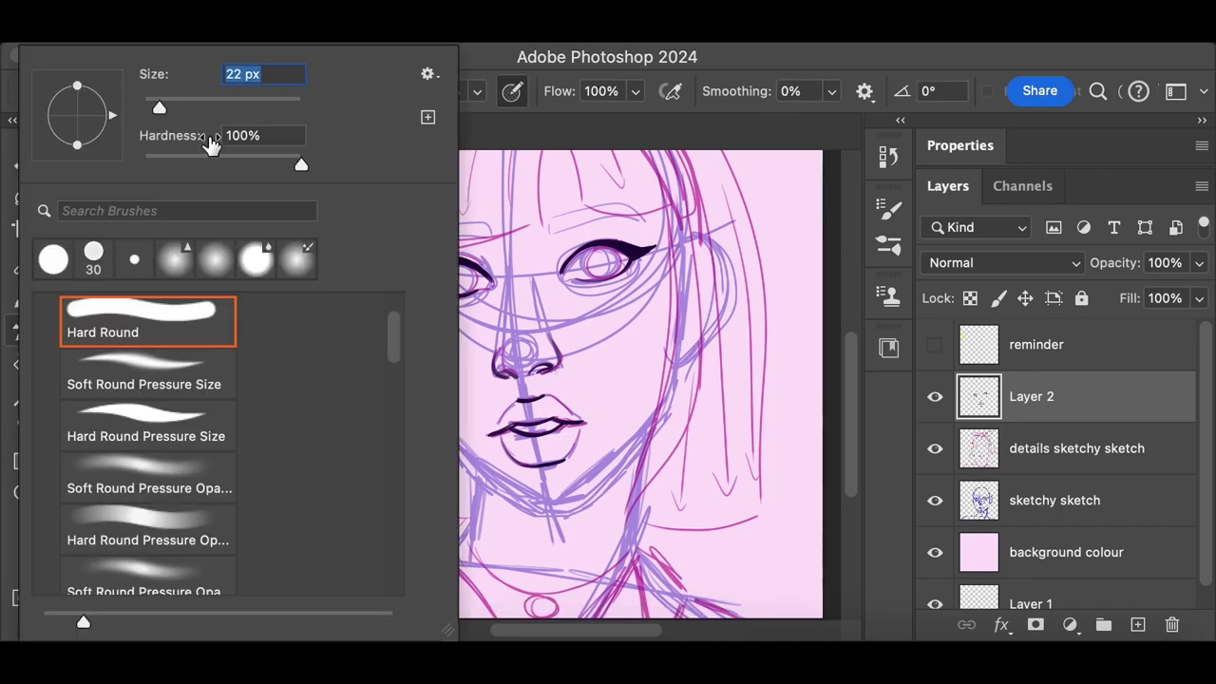
key(super+z)
Ink the right eyebrow outline on Layer 2, undoing and redrawing strokes that miss the arched shape
key(b)
drag(853, 362, 852, 346)
drag(576, 272, 650, 265)
key(super+z)
key(super+z)
mouse_move(492, 284)
mouse_down()
mouse_move(412, 301)
mouse_move(496, 277)
mouse_move(655, 267)
mouse_up()
key(super+z)
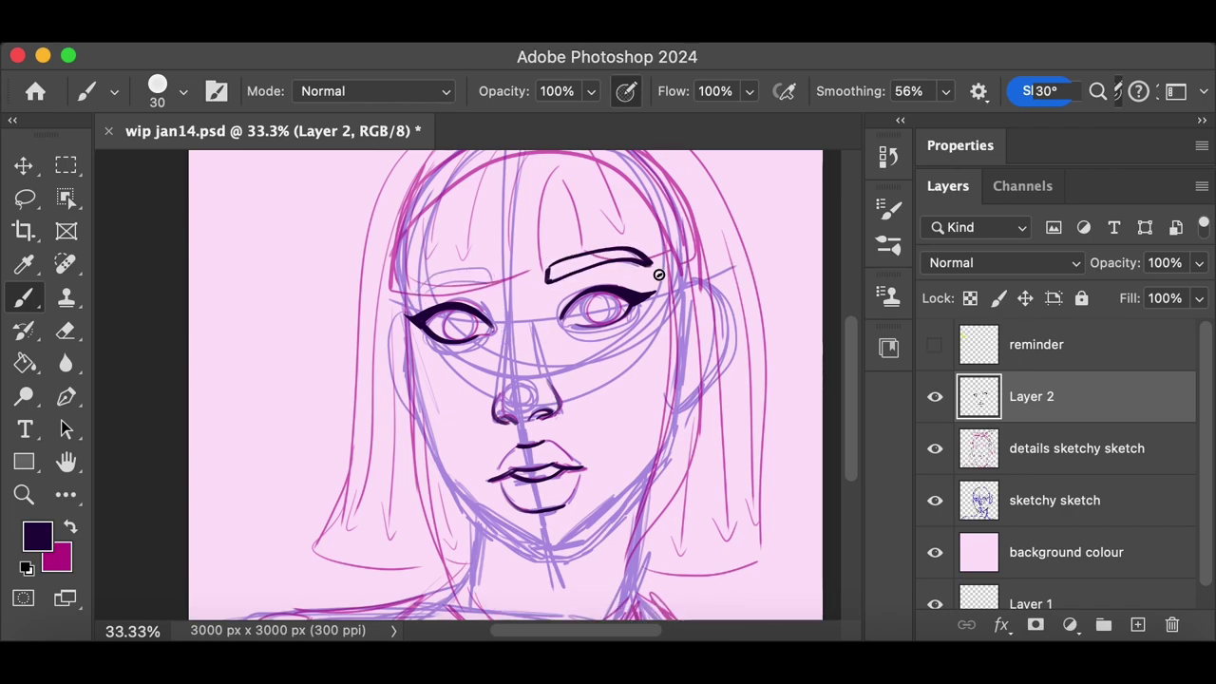
Ink the left eyebrow outline on Layer 2, following the sketched brow above the left eye
key(super+z)
key(super+z)
drag(415, 295, 501, 265)
drag(857, 398, 857, 403)
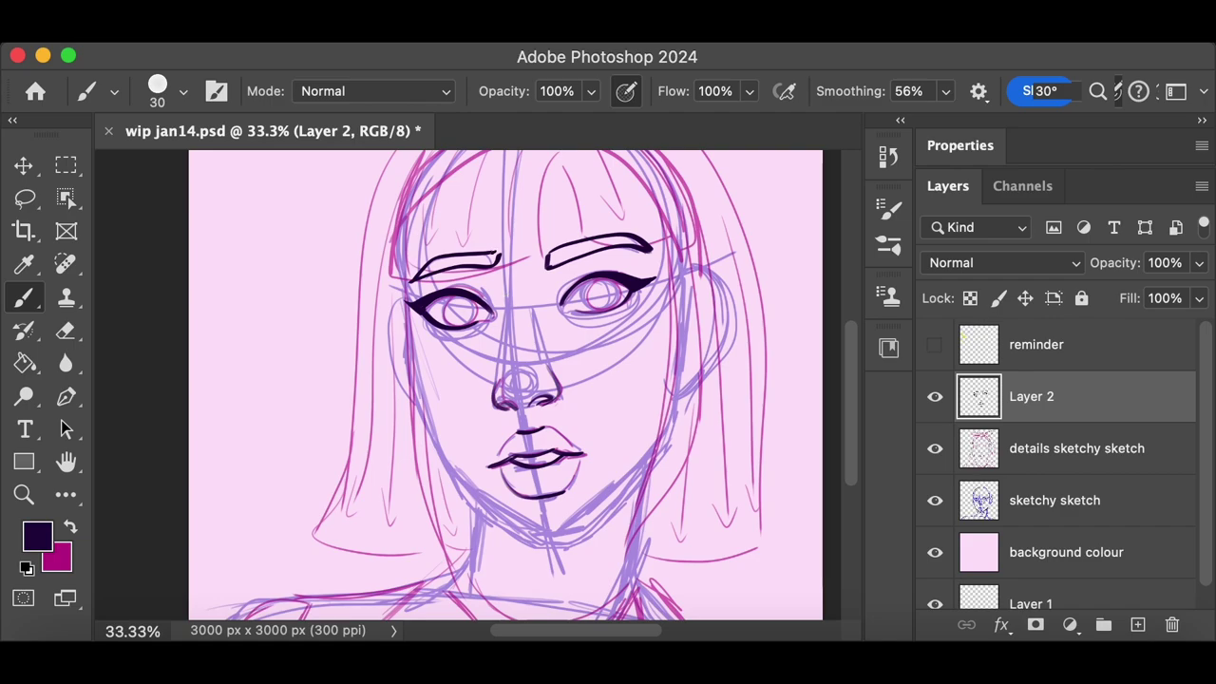
drag(549, 253, 624, 235)
key(super+z)
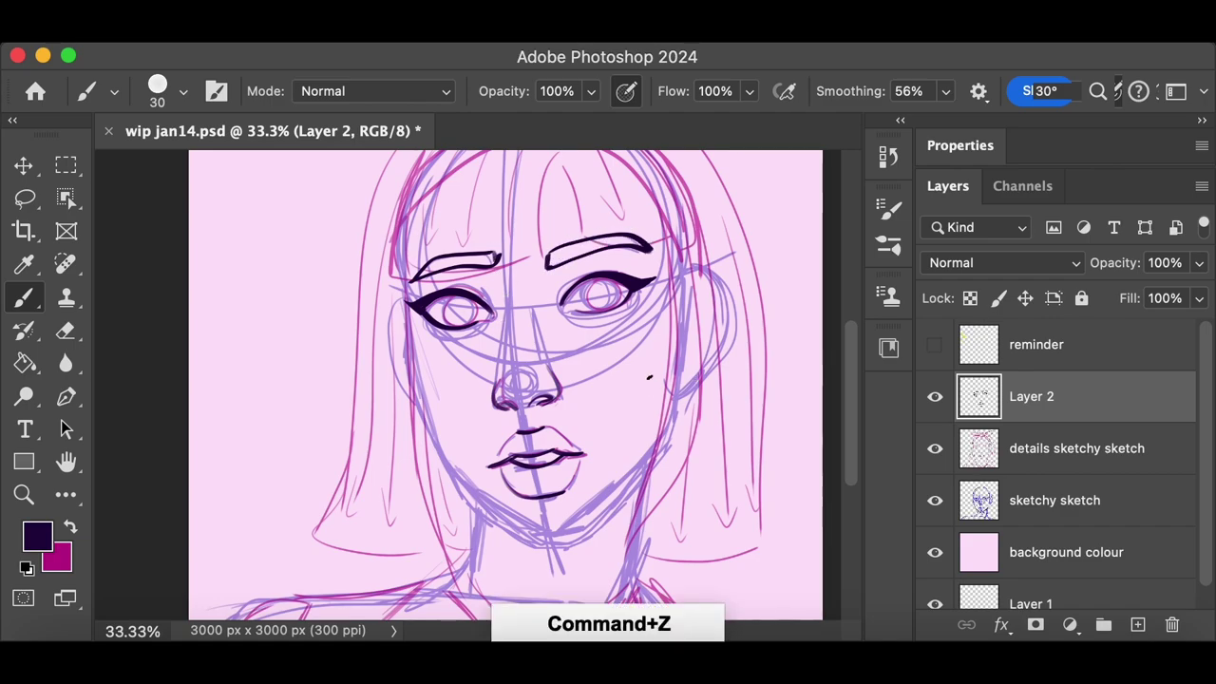
Ink the face contour from the left temple around the chin to the right jaw, and outline both ears
mouse_move(410, 314)
mouse_down()
mouse_move(460, 482)
mouse_move(589, 529)
mouse_move(660, 465)
mouse_up()
drag(743, 262, 680, 397)
drag(390, 300, 435, 424)
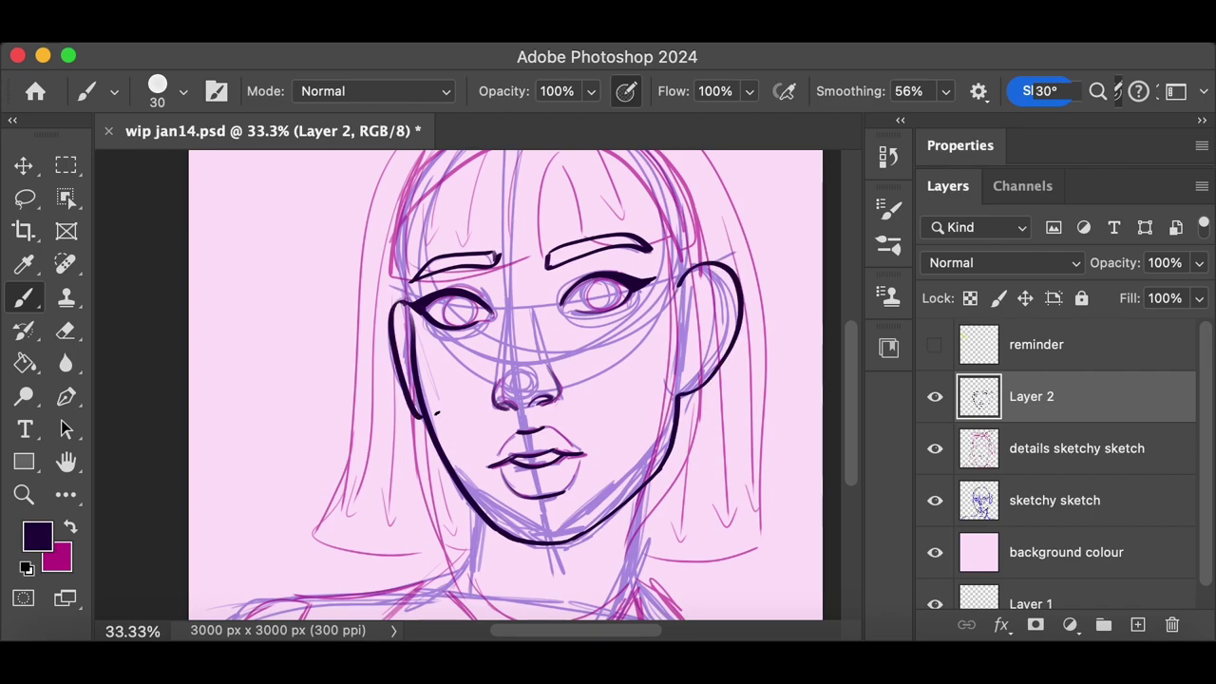
Try to ink both sides of the neck and the left shoulder line
scroll(504, 380, down, 3)
drag(478, 370, 432, 447)
drag(635, 336, 648, 464)
drag(471, 401, 206, 543)
key(super+z)
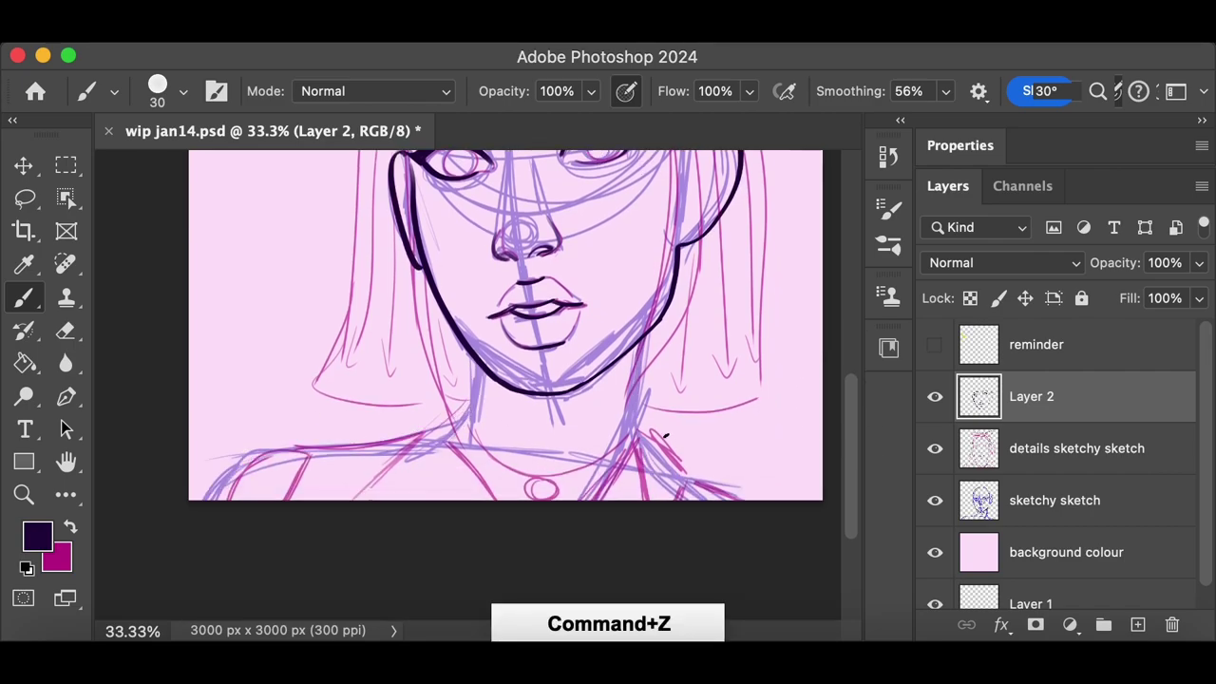
Undo the extra stroke around the right ear and jaw, and ink the left edge of the neck
scroll(837, 389, up, 3)
mouse_move(729, 255)
mouse_down()
mouse_move(680, 333)
mouse_move(652, 480)
mouse_up()
key(super+z)
scroll(504, 380, down, 3)
key(super+z)
drag(476, 396, 468, 466)
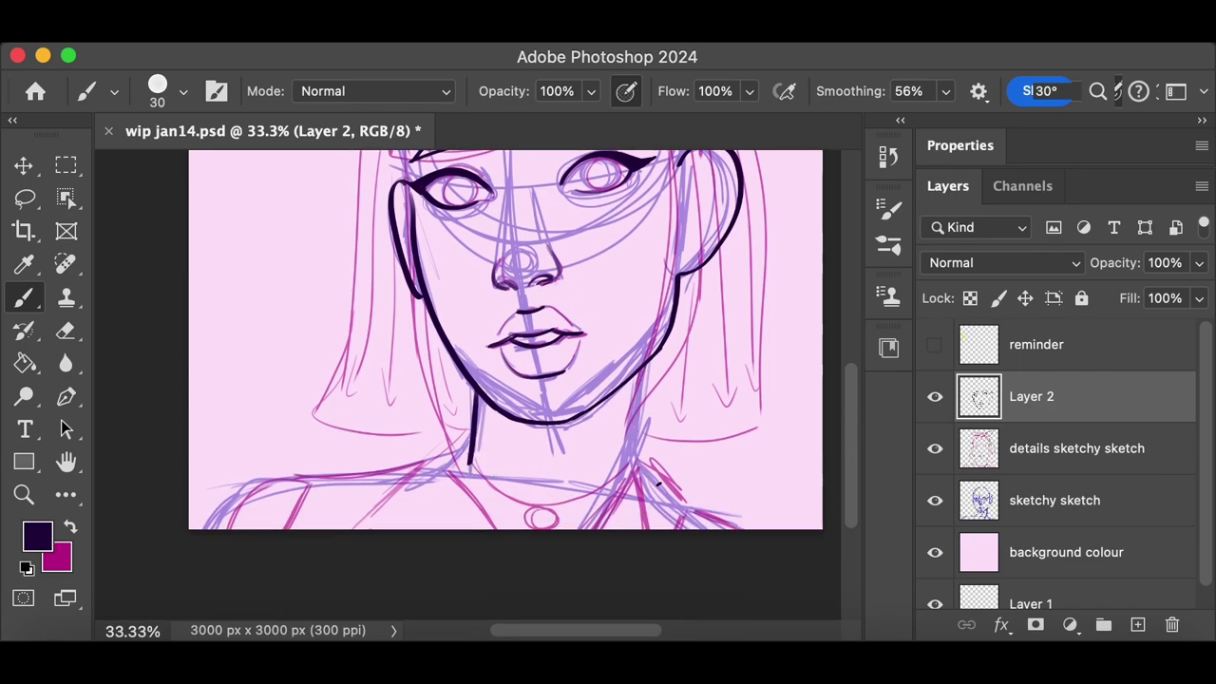
Try to ink the right collar and lapel lines beside the neck
drag(636, 454, 688, 524)
drag(631, 465, 594, 529)
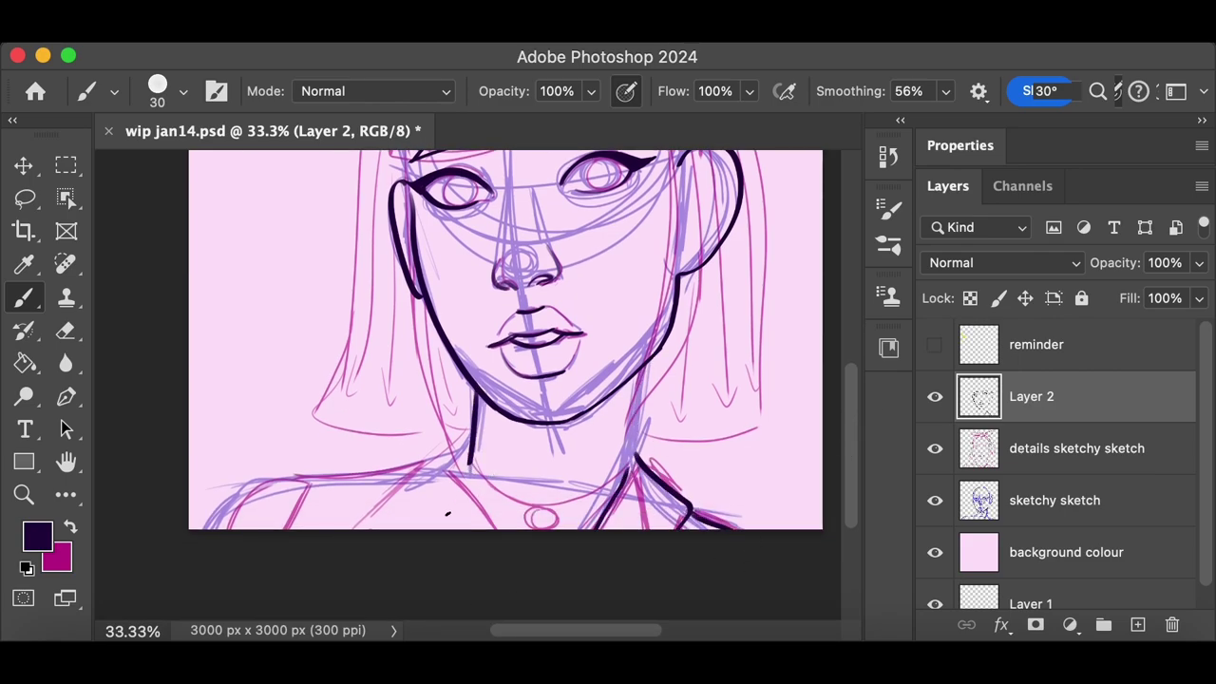
key(super+z)
key(super+z)
key(super+z)
key(super+z)
Ink the collar lines on both sides, the left shoulder with its sleeve line, and the right edge of the neck
mouse_move(469, 437)
mouse_down()
mouse_move(453, 479)
mouse_move(495, 530)
mouse_up()
drag(469, 437, 359, 530)
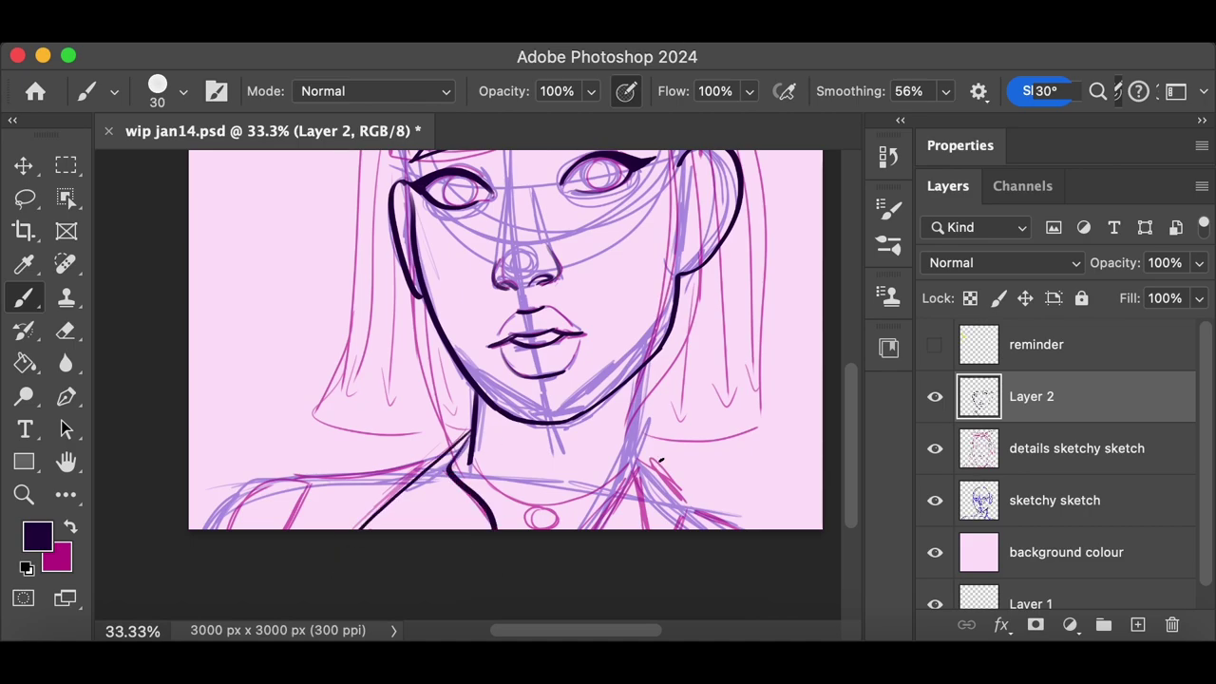
drag(638, 455, 684, 530)
drag(447, 448, 286, 530)
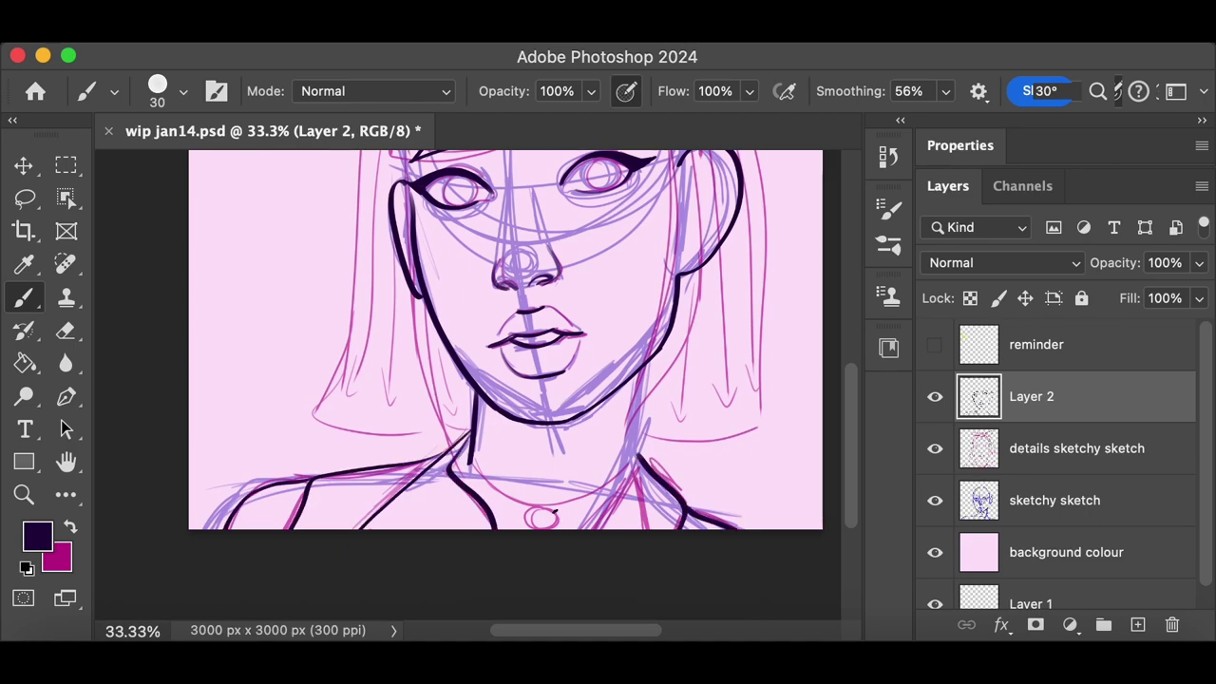
drag(638, 366, 629, 479)
Erase the left collar edge and redraw it from beside the base of the neck down to the canvas edge
click(80, 331)
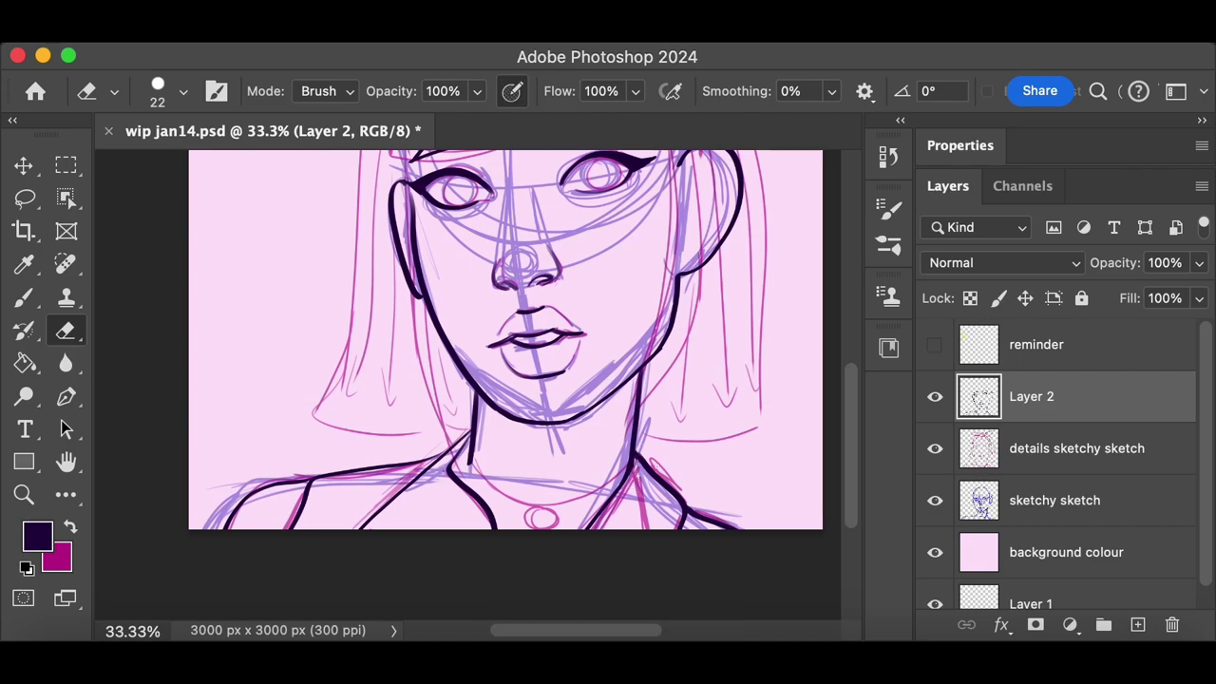
drag(464, 444, 448, 470)
key(b)
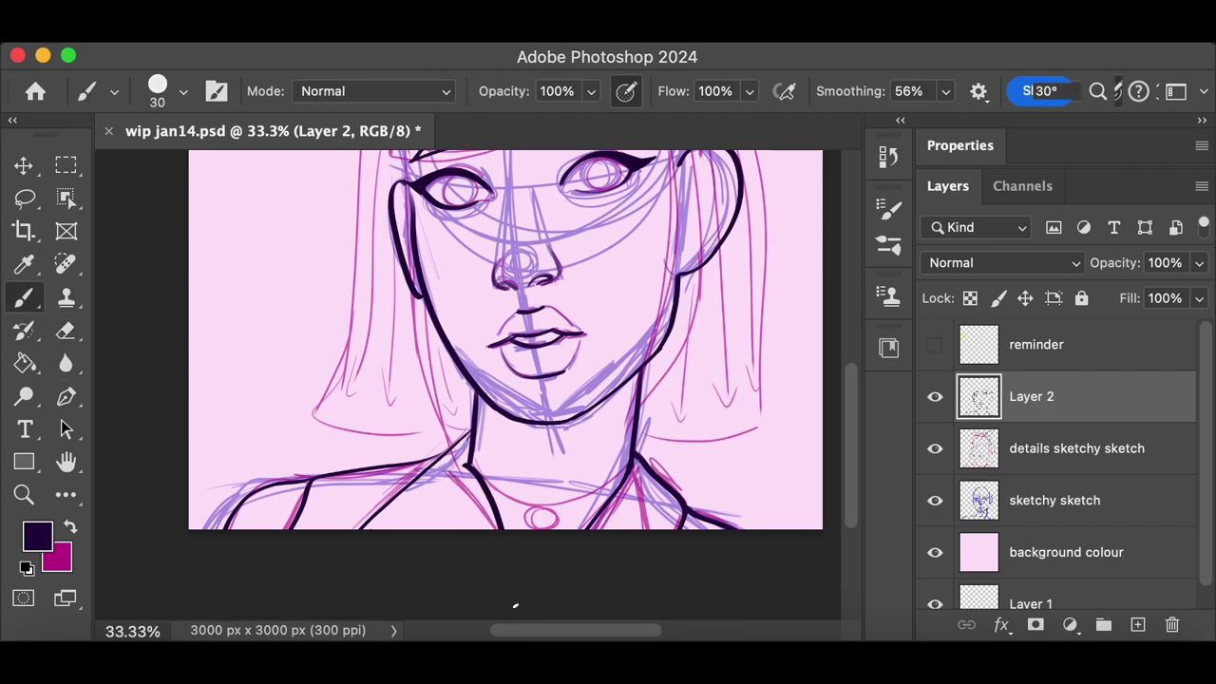
key(cmd+z)
drag(469, 464, 513, 529)
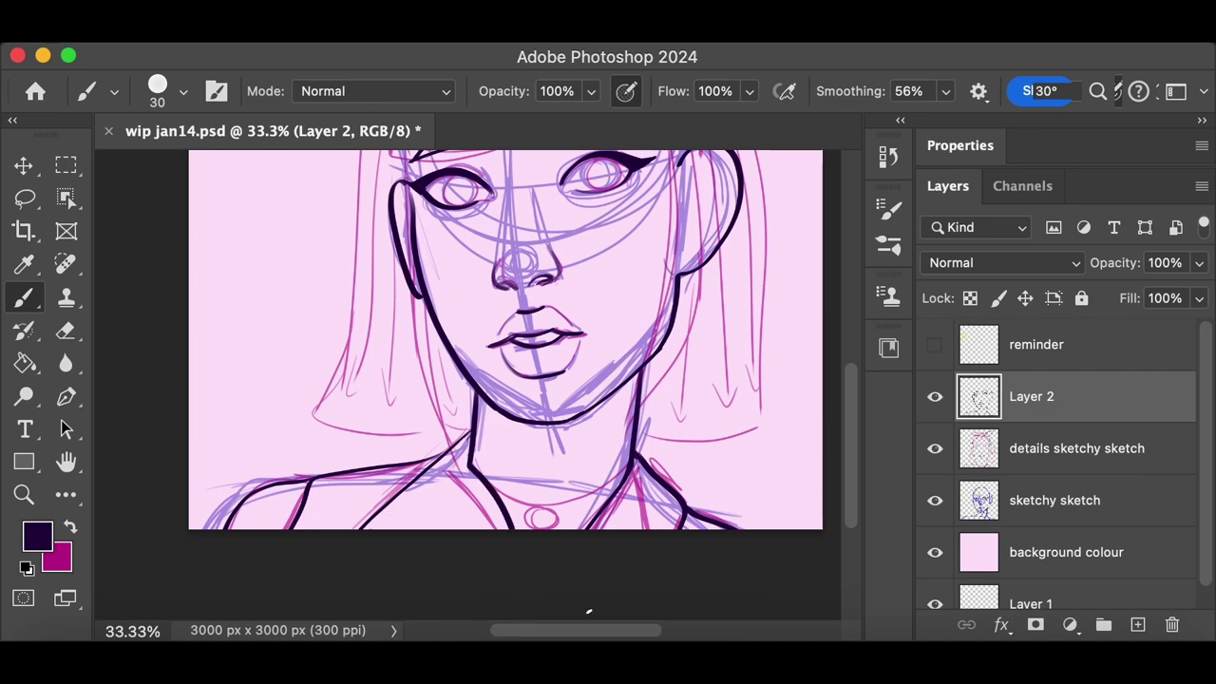
mouse_move(471, 465)
mouse_down()
mouse_move(413, 529)
mouse_move(483, 530)
mouse_up()
key(super+z)
key(super+z)
key(super+z)
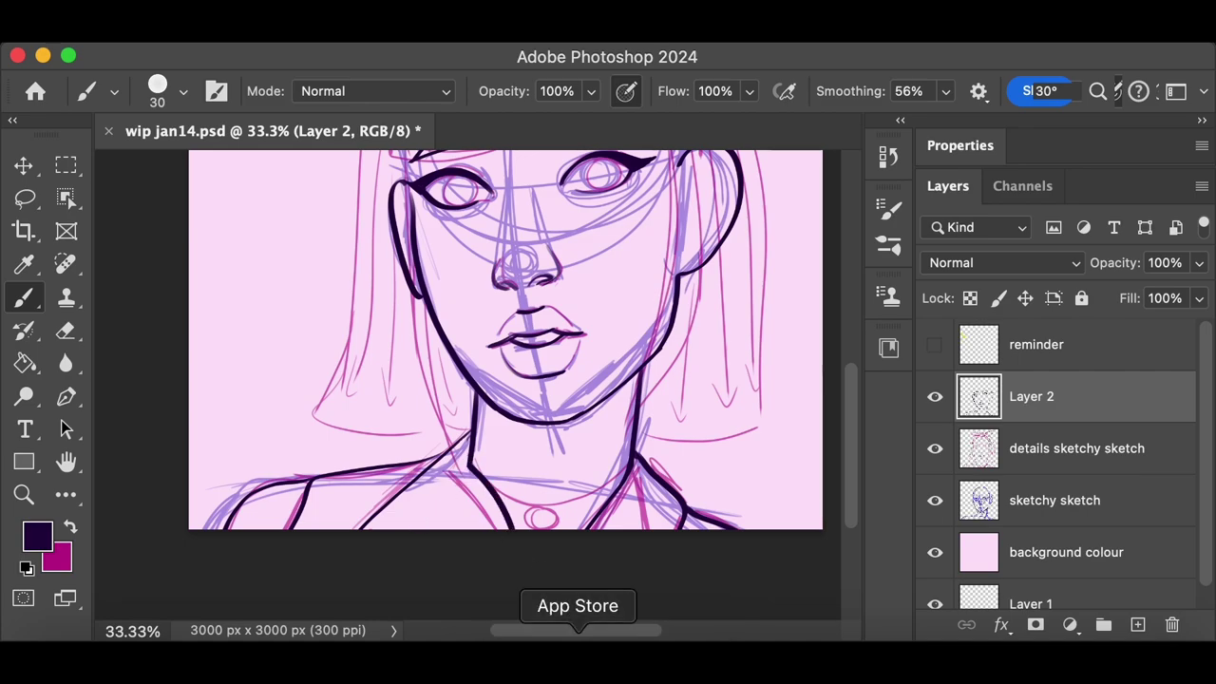
mouse_move(447, 472)
mouse_down()
mouse_move(514, 632)
mouse_move(532, 510)
mouse_up()
key(super+z)
Hide both sketch layers for a mirrored check of the line art, and create a new document from the current history state
drag(855, 428, 857, 384)
drag(935, 449, 935, 500)
scroll(855, 456, down, 1)
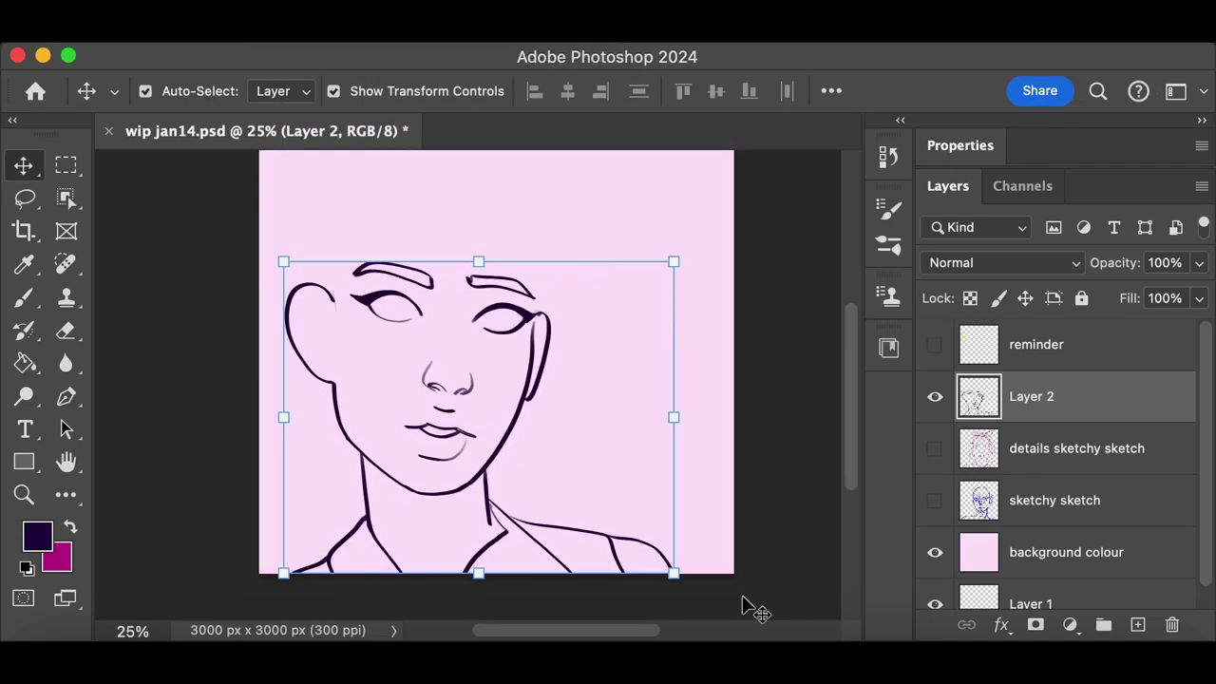
click(888, 157)
click(728, 237)
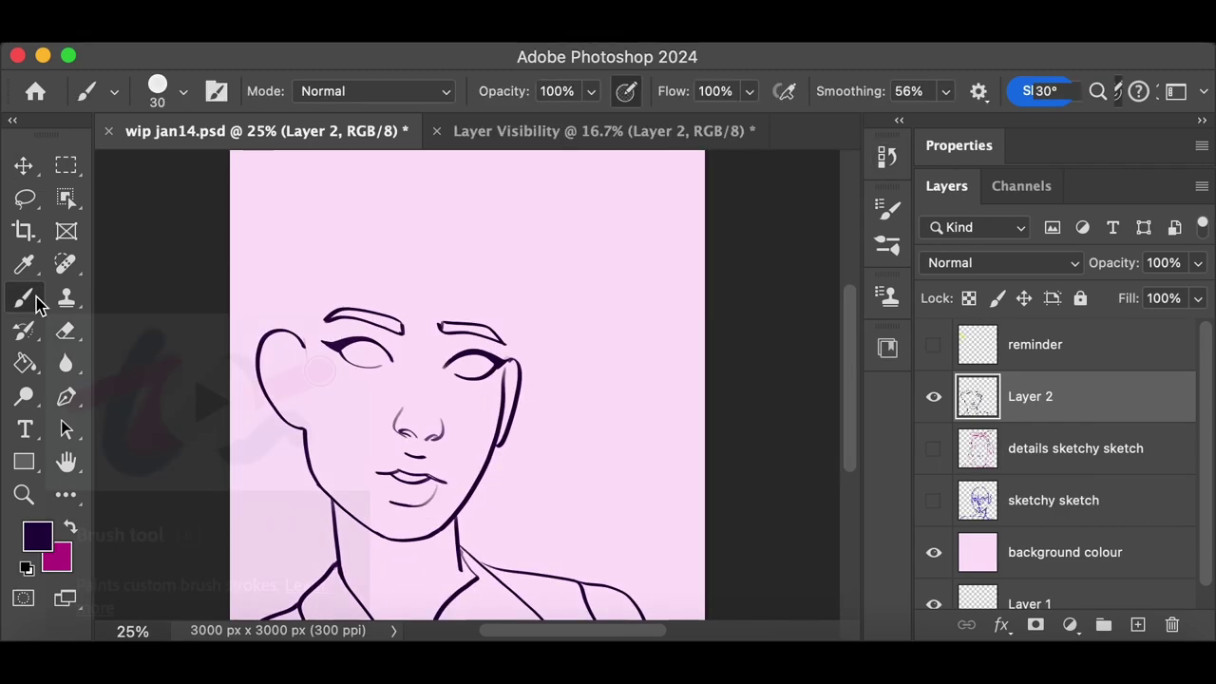
In the mirrored view, rework the inner end of the left-hand eye's upper lid and trim it with the eraser
key(super+plus)
scroll(466, 380, down, 3)
drag(345, 238, 372, 269)
key(super+z)
key(super+z)
drag(319, 233, 372, 268)
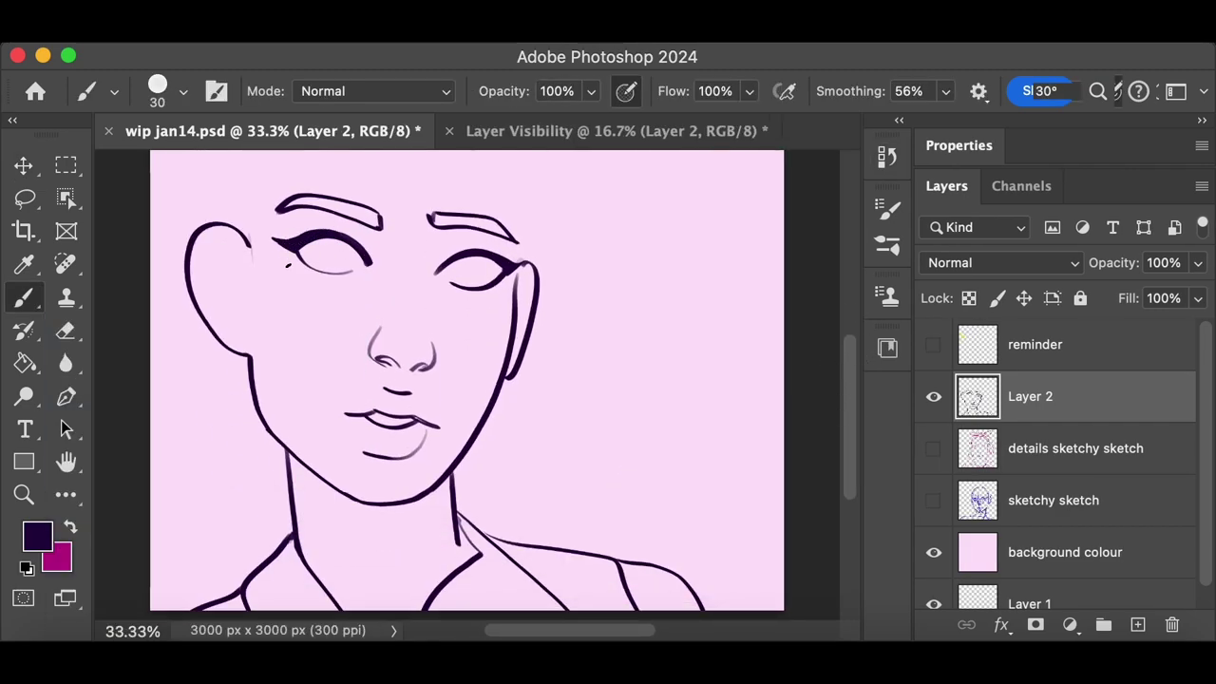
key(e)
key(super+z)
mouse_move(361, 240)
mouse_down()
mouse_move(331, 226)
mouse_move(376, 265)
mouse_up()
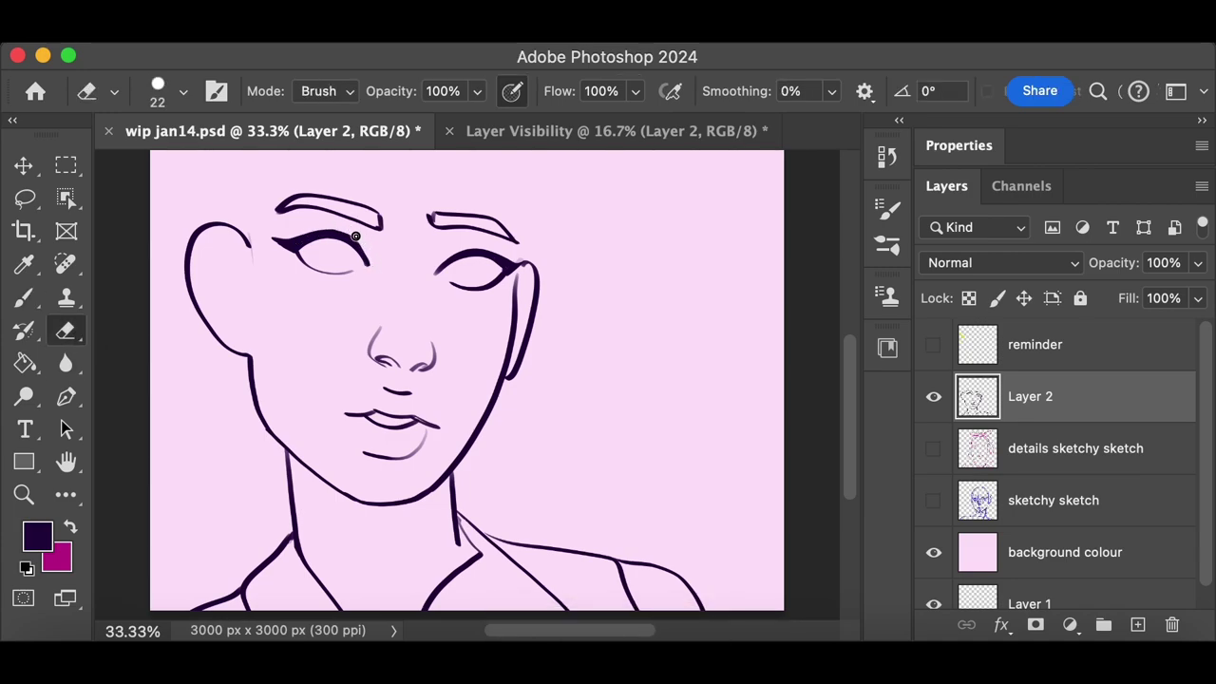
Restore the unmirrored view, show both sketch layers again and add Layer 3 above Layer 2
click(763, 521)
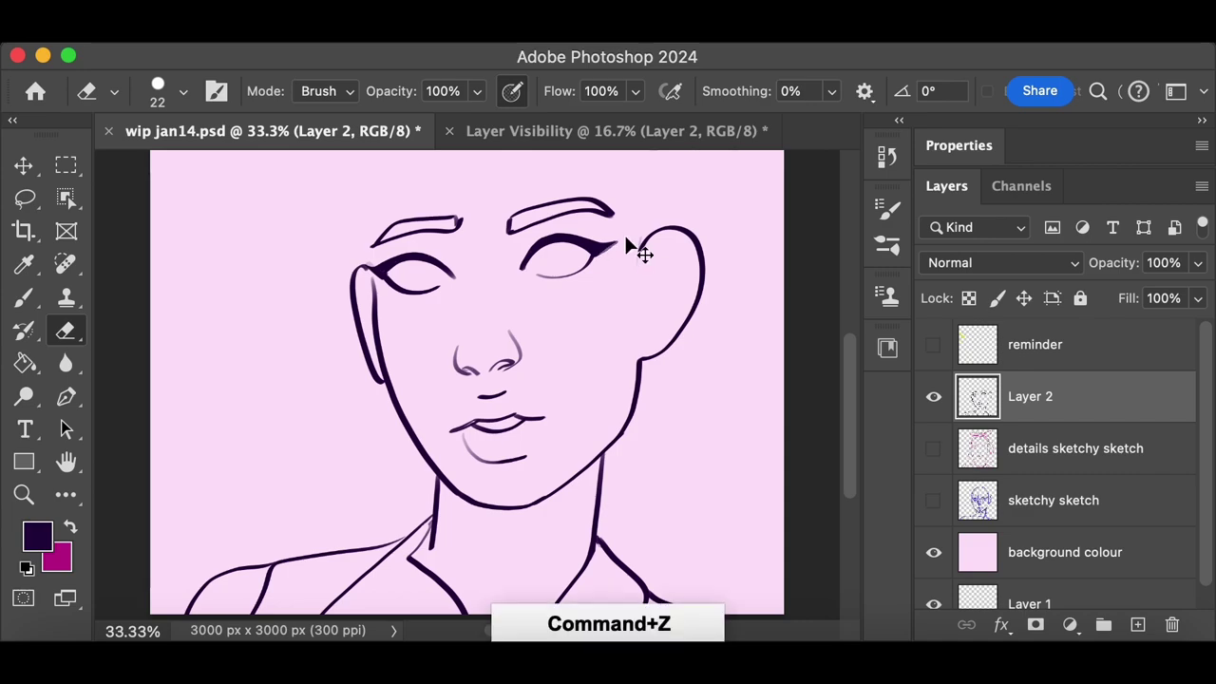
key(super+minus)
drag(848, 409, 848, 395)
click(933, 449)
click(933, 500)
Try the left side strand and the first fringe strands in dark magenta on Layer 3
drag(399, 233, 383, 319)
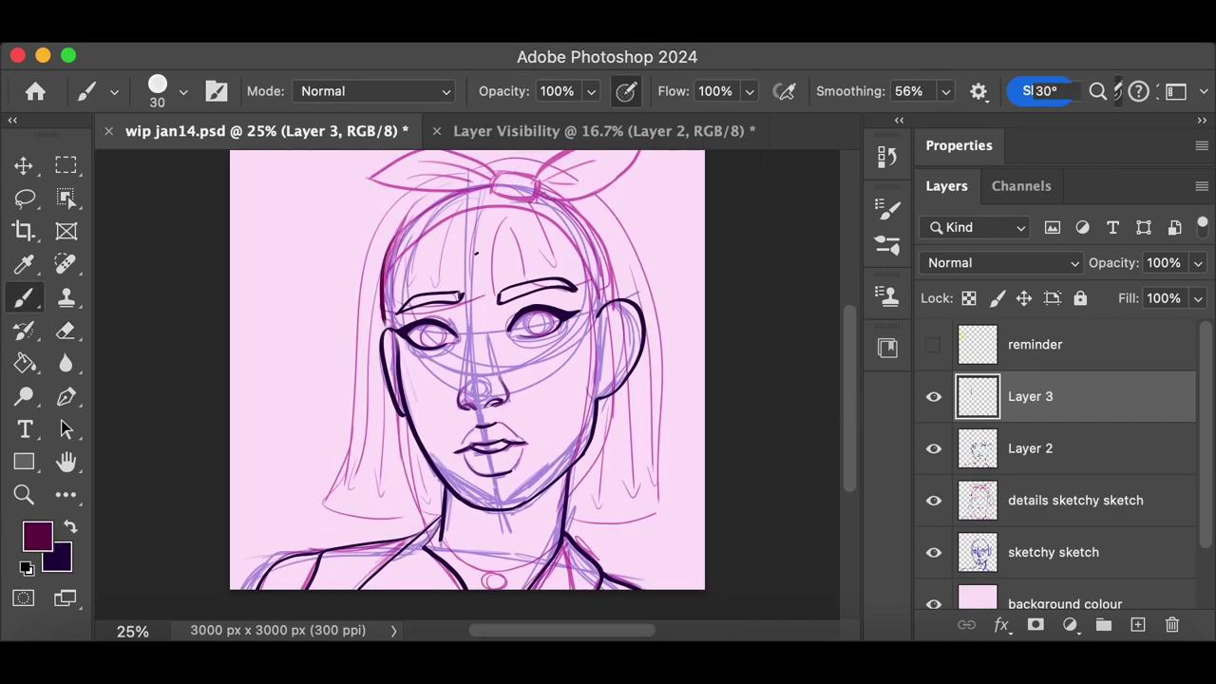
drag(479, 240, 463, 301)
key(super+z)
key(super+z)
key(super+z)
key(super+z)
key(super+z)
key(super+z)
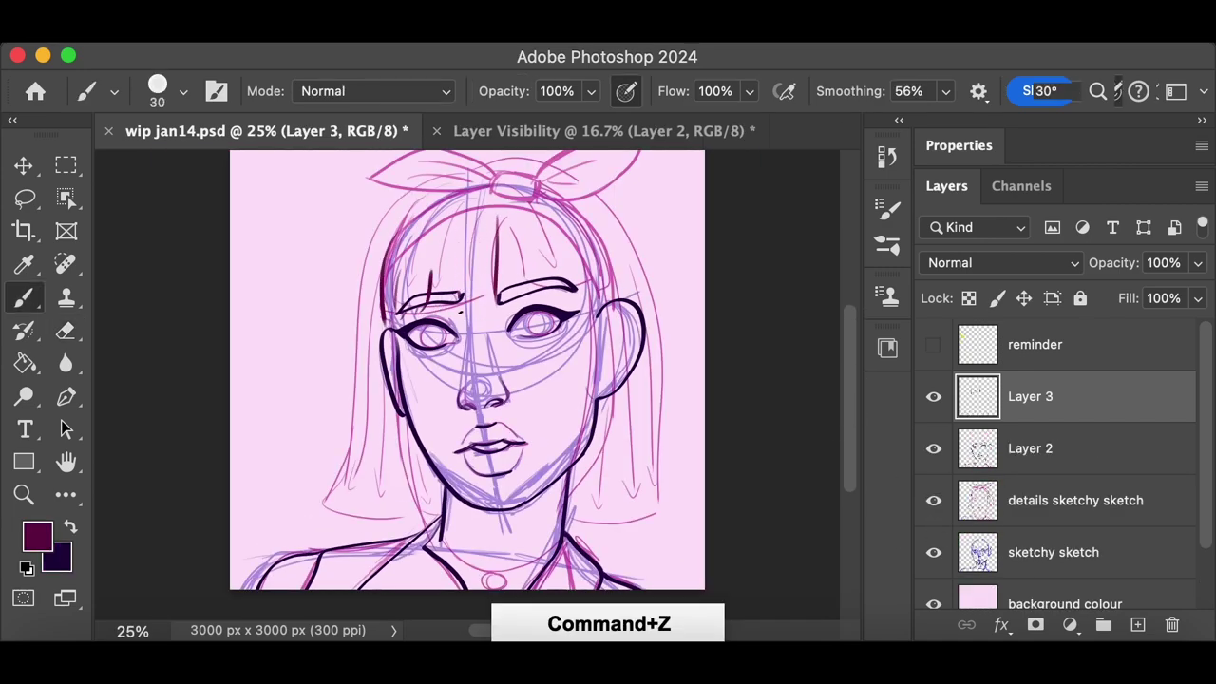
Ink the right fringe strands, the long strands framing the right cheek and the left temple strand on Layer 3
mouse_move(514, 228)
mouse_down()
mouse_move(590, 337)
mouse_move(570, 524)
mouse_up()
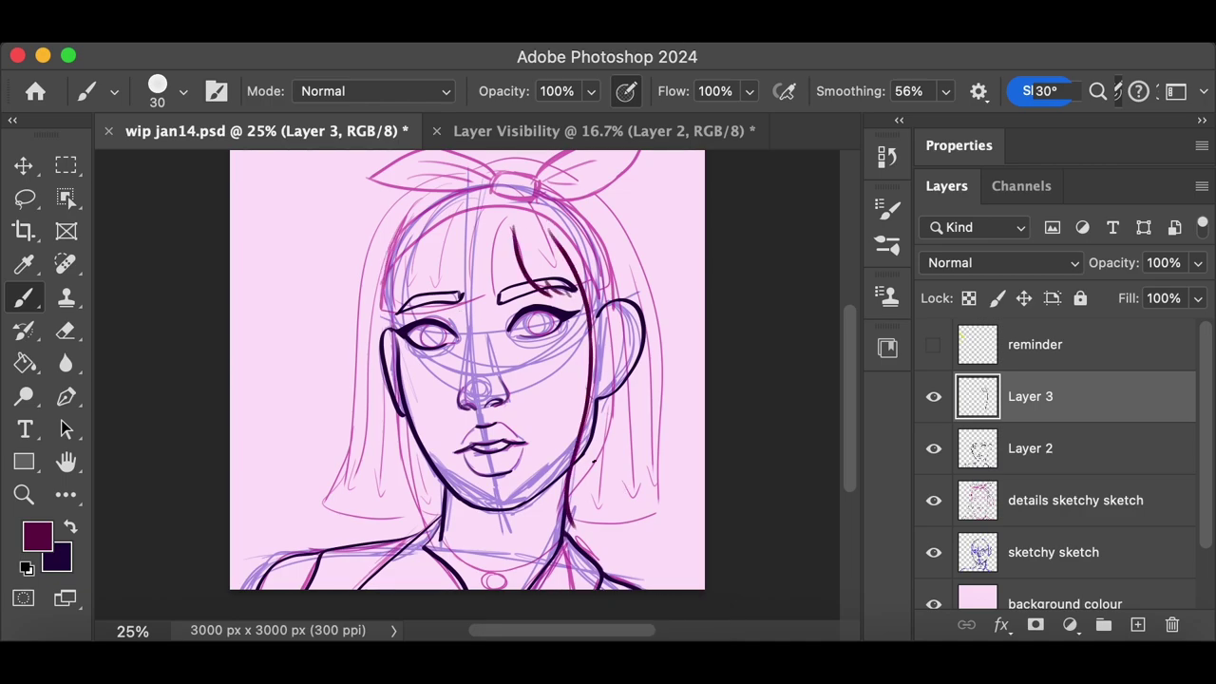
key(super+z)
drag(596, 291, 586, 520)
key(super+z)
drag(406, 218, 384, 317)
Try to ink the outer hair contours and the lower strands on the left side
drag(548, 166, 657, 551)
key(super+z)
drag(458, 174, 328, 515)
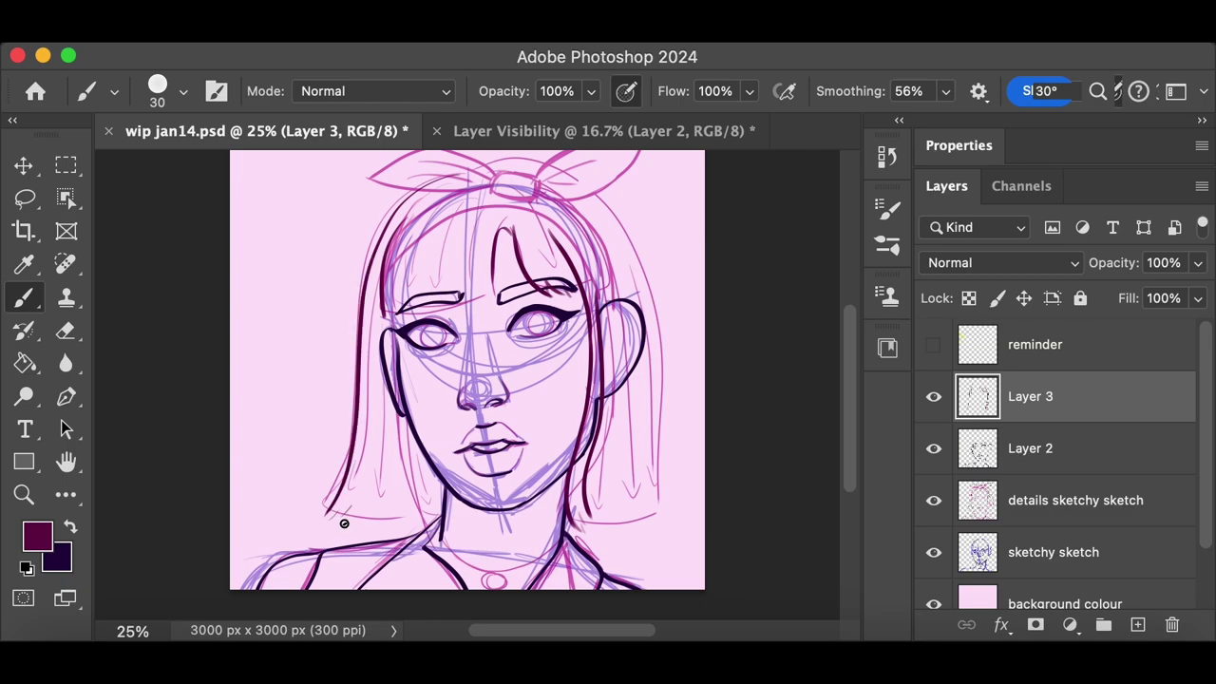
drag(382, 296, 370, 473)
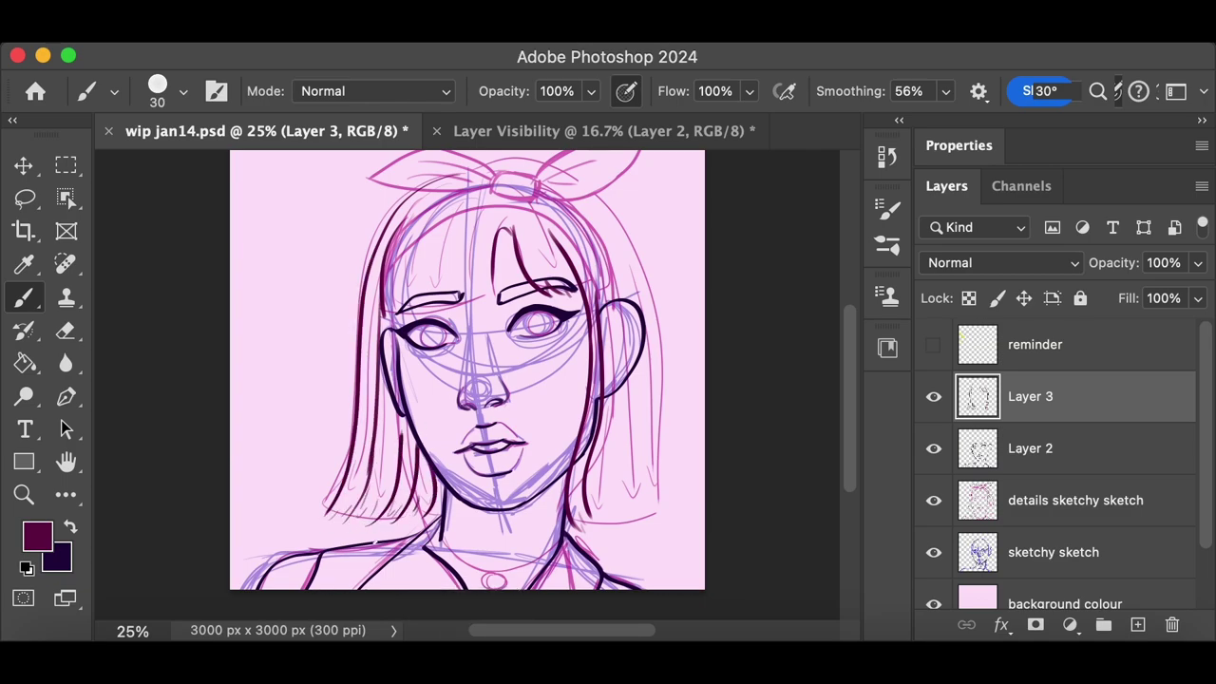
key(super+z)
key(super+z)
key(super+z)
key(super+z)
key(super+z)
key(super+z)
Ink the strands framing the left cheek and the outer hair contours on both sides, with flicked ends
drag(397, 348, 424, 543)
drag(404, 418, 427, 545)
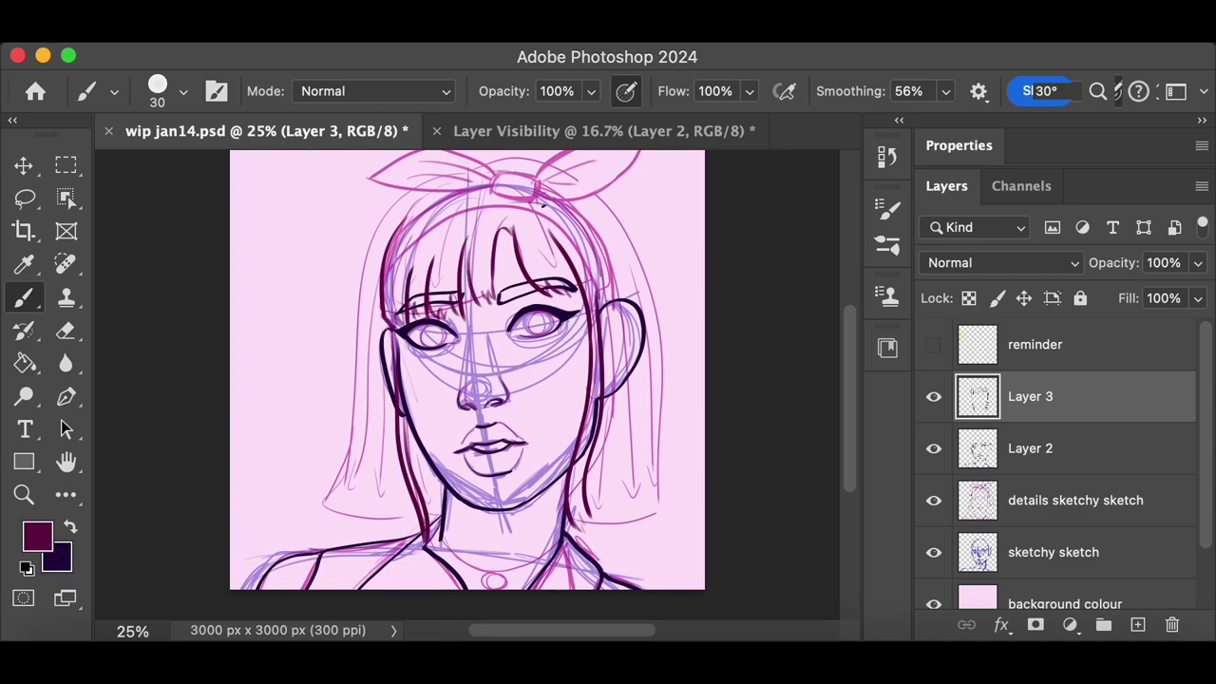
drag(472, 168, 327, 511)
key(e)
key(b)
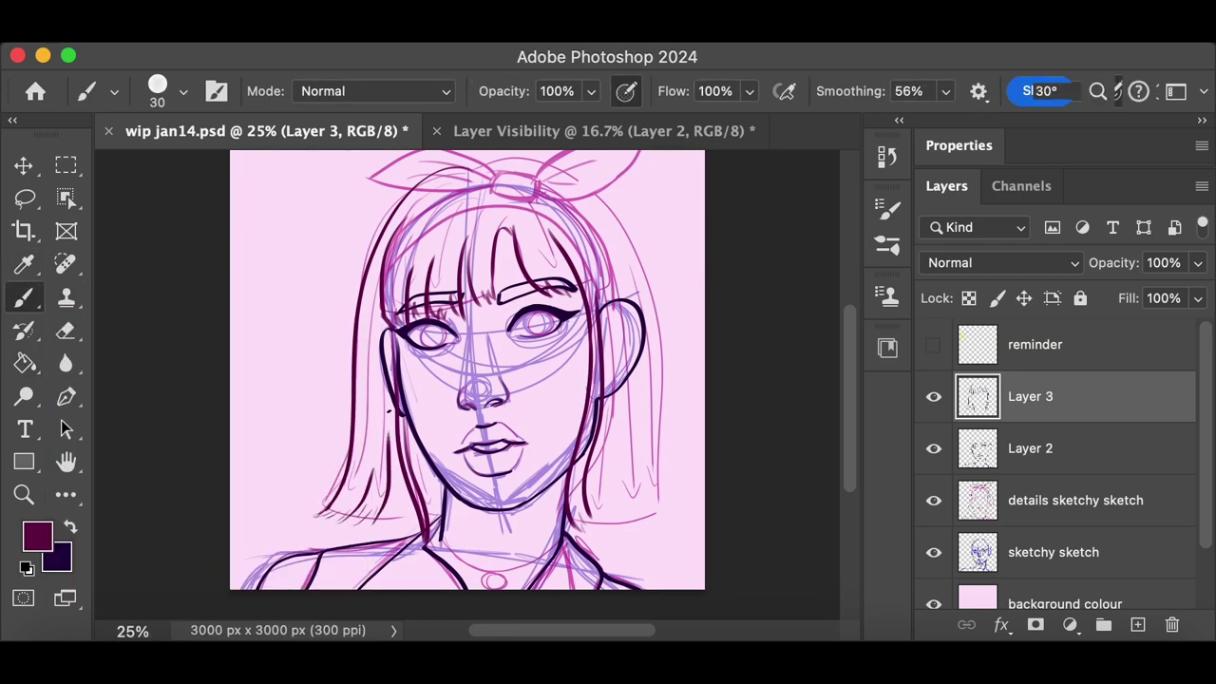
drag(502, 153, 672, 524)
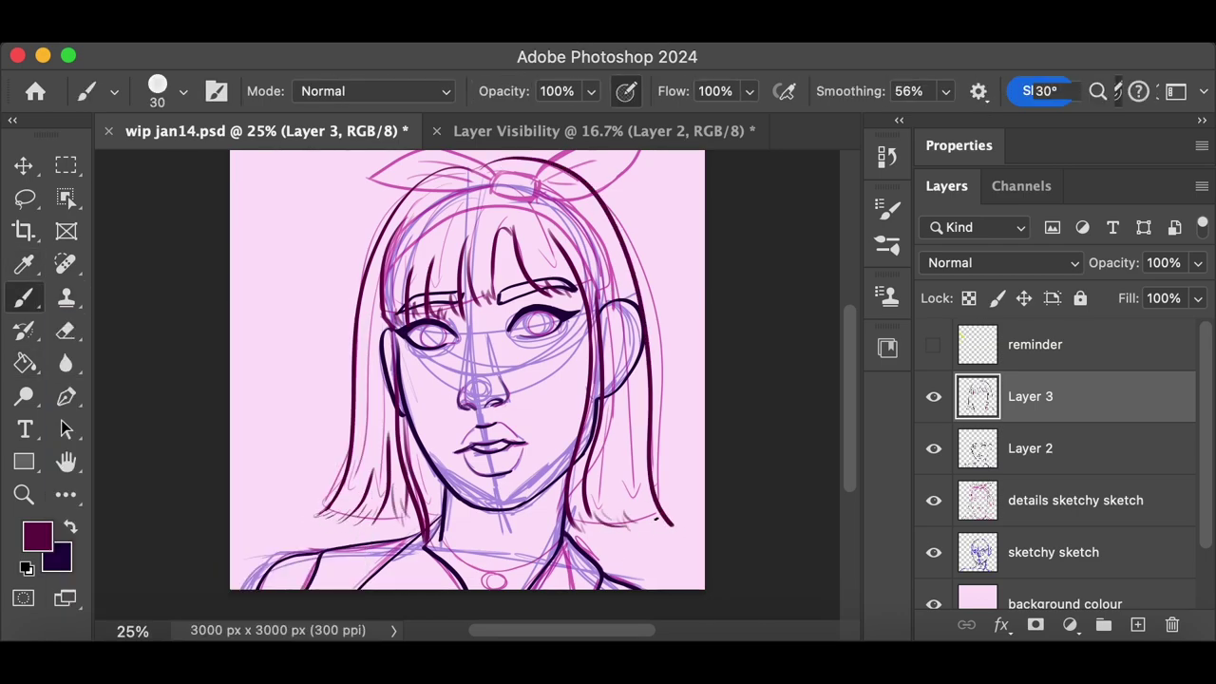
drag(596, 188, 686, 479)
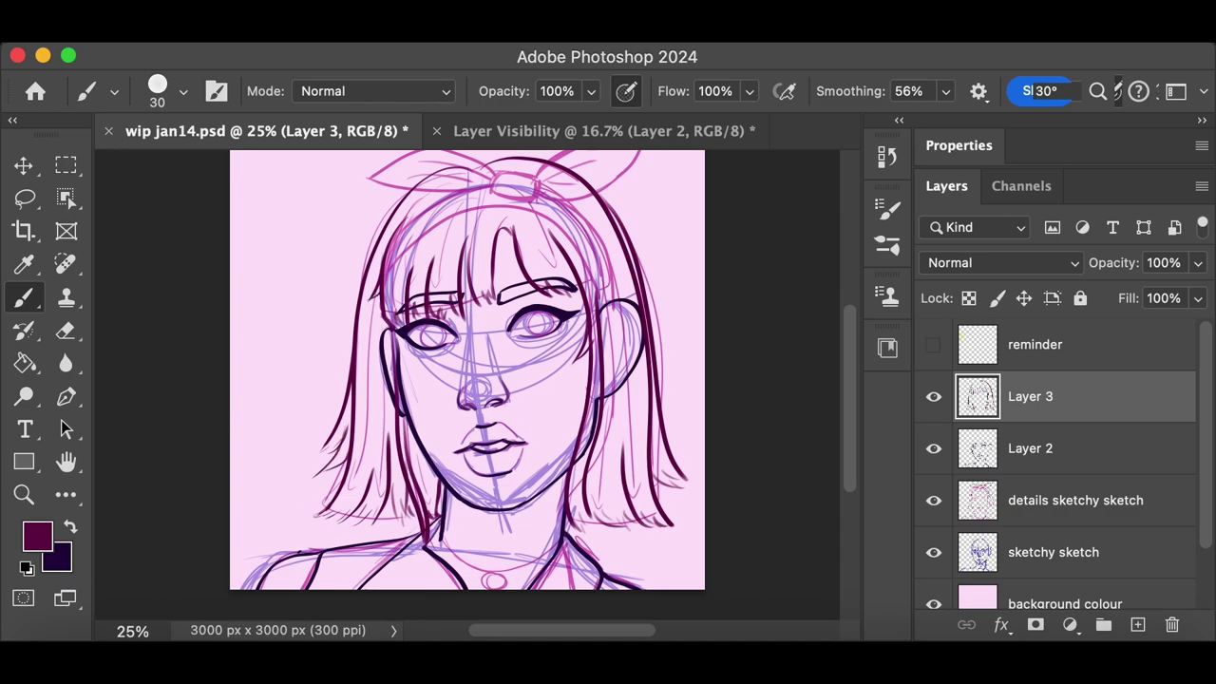
Try to ink the headband curve and the bow's knot on Layer 3
drag(385, 272, 605, 310)
key(super+z)
drag(493, 197, 524, 173)
drag(536, 173, 538, 200)
drag(851, 412, 845, 406)
key(super+z)
key(super+z)
Add a new layer above Layer 3 and ink the headband with its bow's knot and two pointed loops
click(1137, 625)
mouse_move(495, 212)
mouse_down()
mouse_move(538, 218)
mouse_move(650, 181)
mouse_up()
key(super+z)
scroll(518, 380, up, 3)
mouse_move(650, 181)
mouse_down()
mouse_move(543, 249)
mouse_move(496, 233)
mouse_up()
key(super+z)
key(super+z)
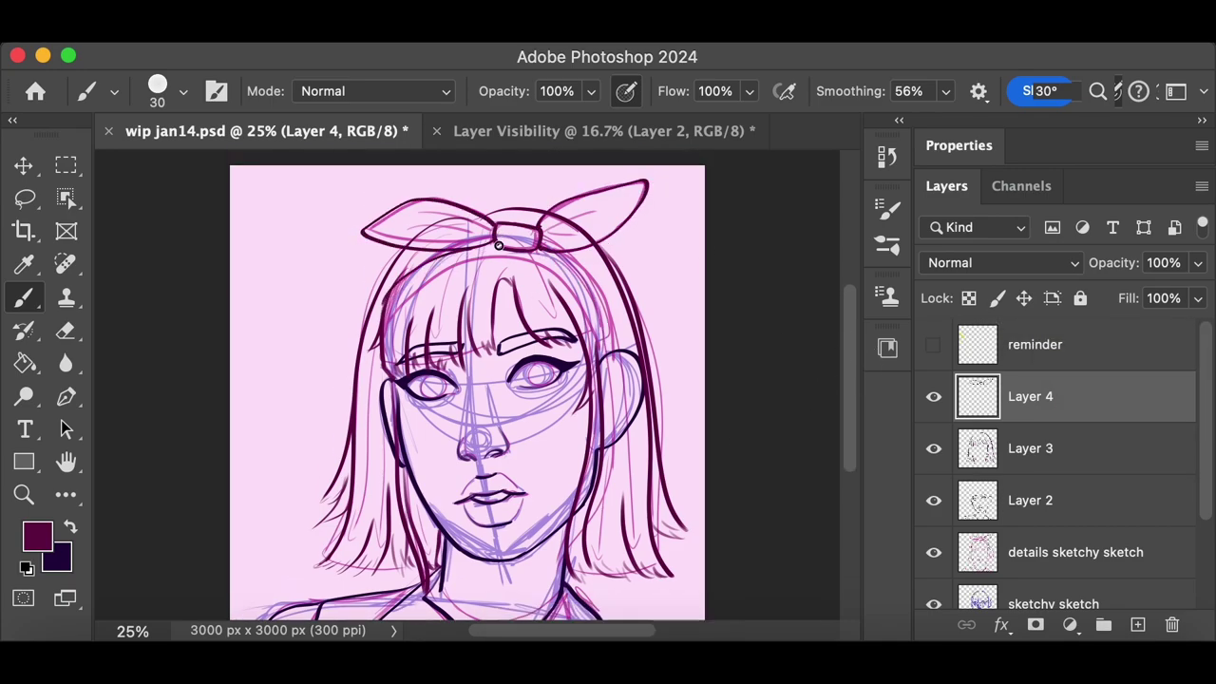
Return to Layer 3 and ink long inner strands down the left side of the hair, redoing unsatisfactory strokes
key(e)
key(alt+bracketleft)
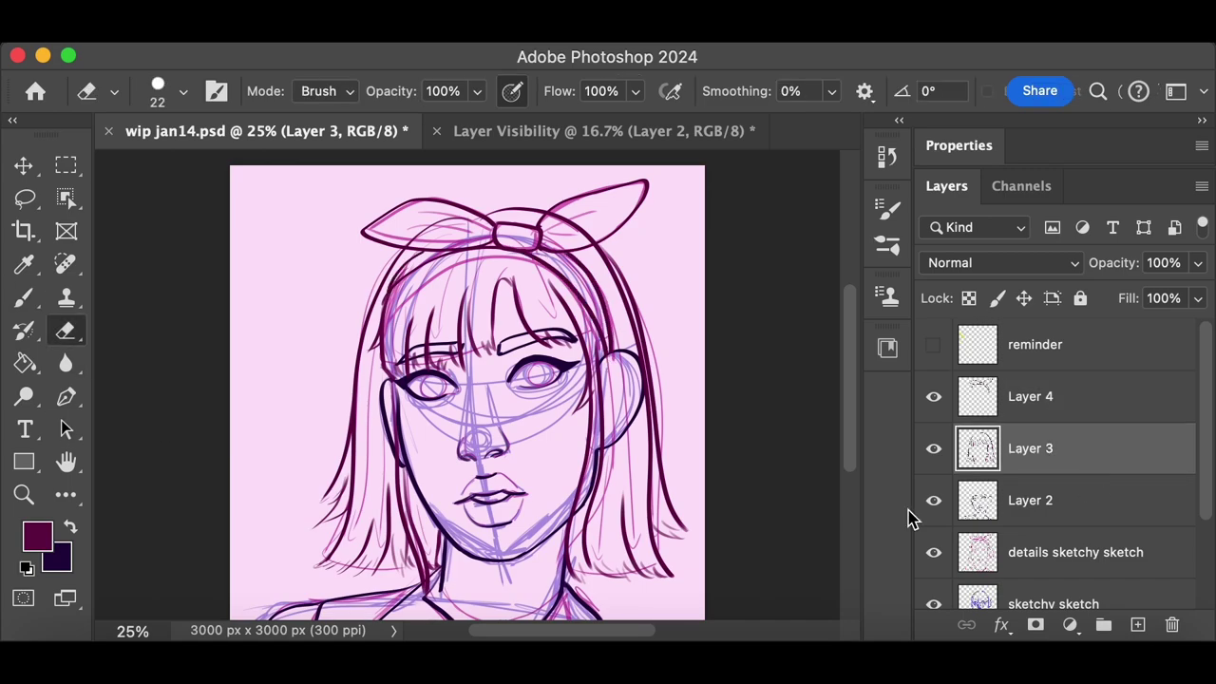
click(935, 557)
click(934, 555)
key(b)
drag(381, 348, 367, 543)
key(super+z)
drag(382, 408, 371, 523)
key(super+z)
mouse_move(378, 342)
mouse_down()
mouse_move(374, 531)
mouse_move(352, 526)
mouse_move(374, 521)
mouse_up()
key(super+z)
key(super+z)
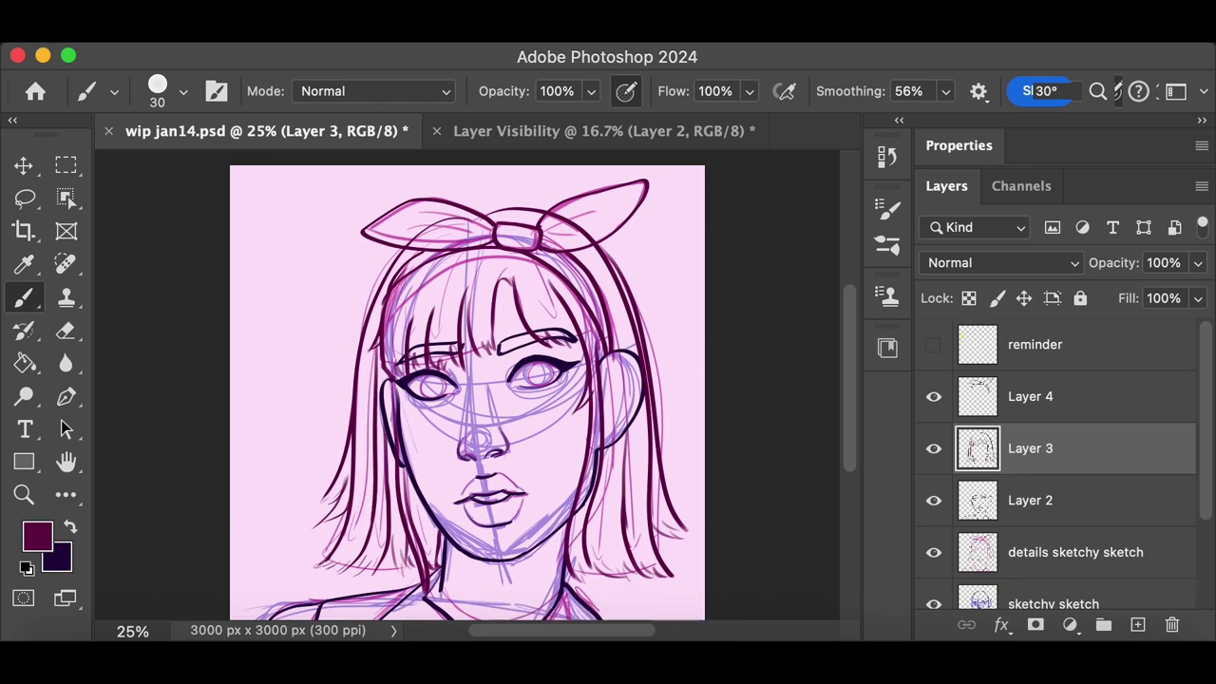
Add fine tapered strands along the lower ends of the hair on both sides
scroll(790, 426, down, 2)
key(e)
click(29, 295)
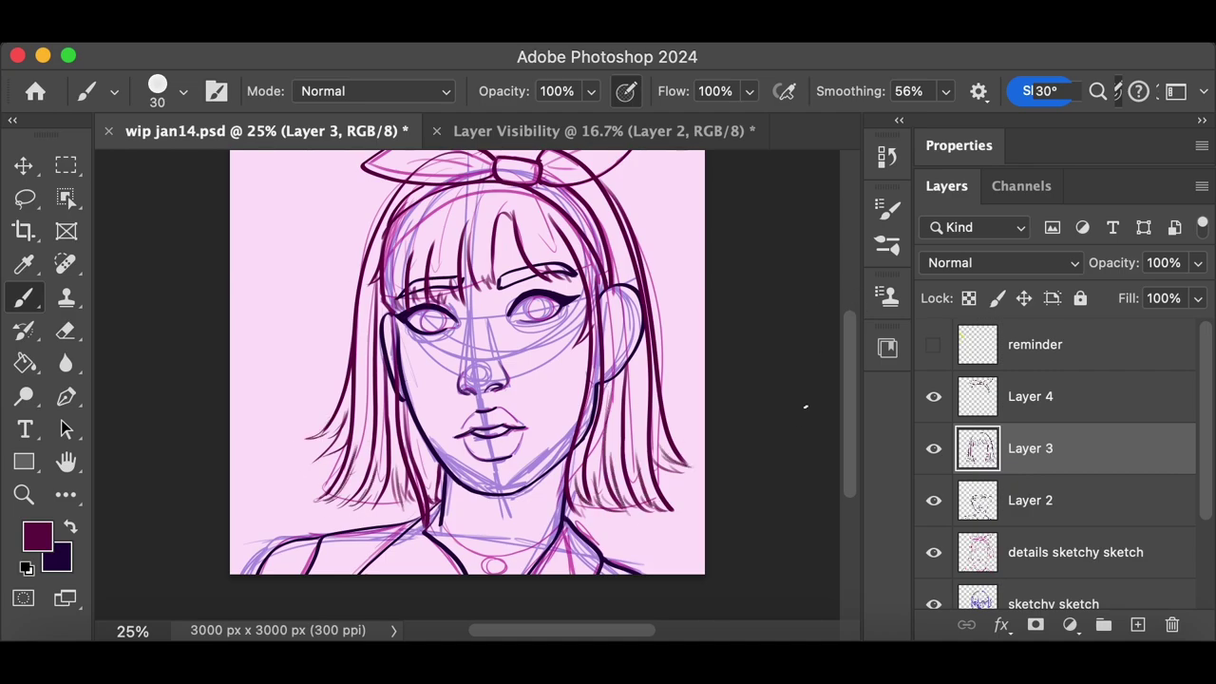
Hide the details sketchy sketch layer and compare the line art with the sketchy sketch layer off and on, leaving it visible
click(934, 604)
scroll(860, 415, up, 1)
click(934, 552)
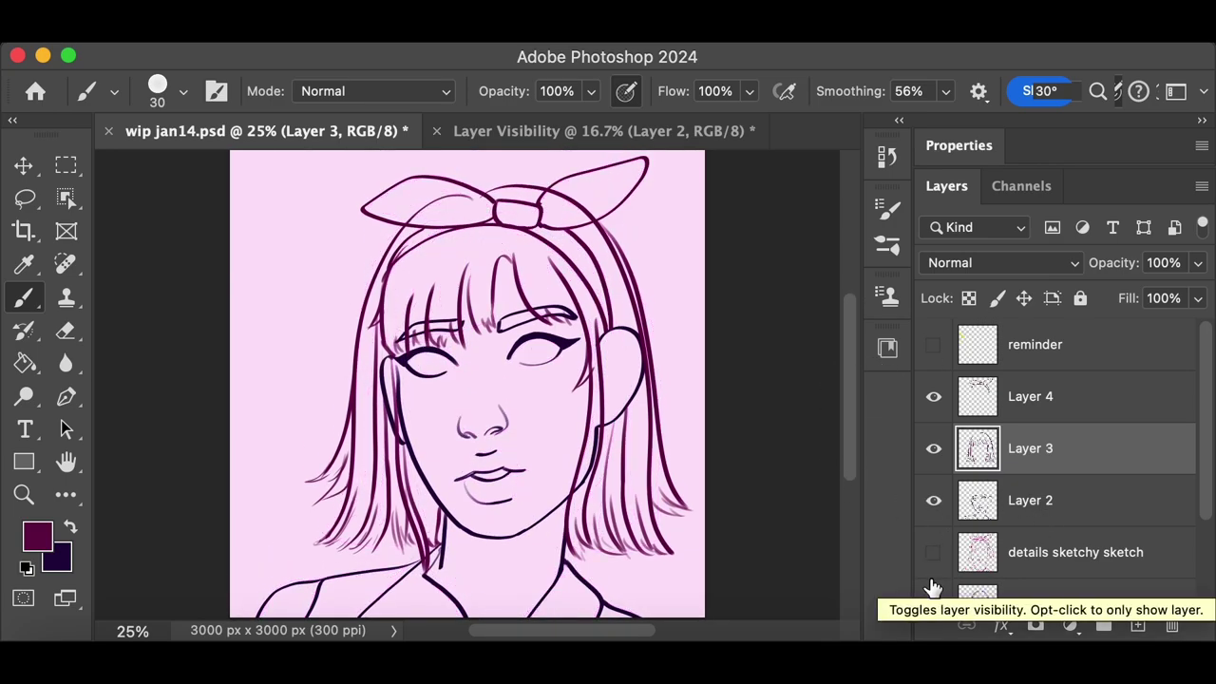
click(934, 606)
click(934, 607)
click(934, 606)
click(934, 606)
click(934, 606)
click(934, 606)
click(934, 606)
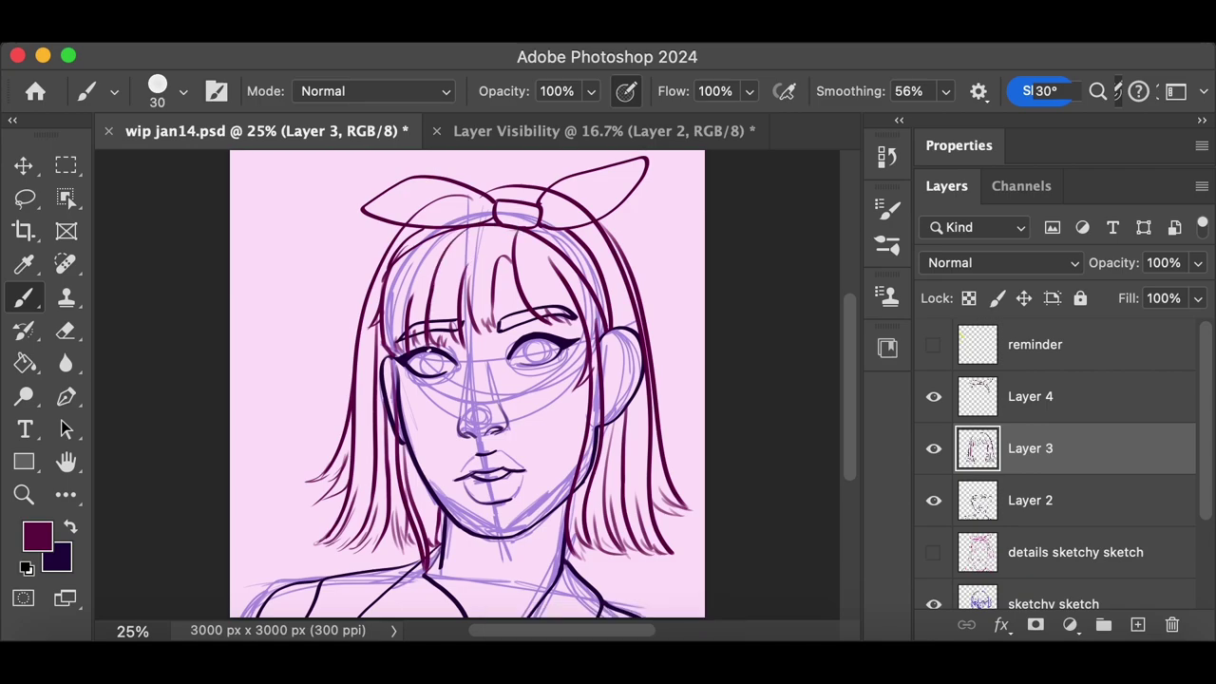
Ink thin tapered fringe strands across the middle of the forehead on Layer 3, undoing unsatisfactory strokes
key(super+z)
key(super+z)
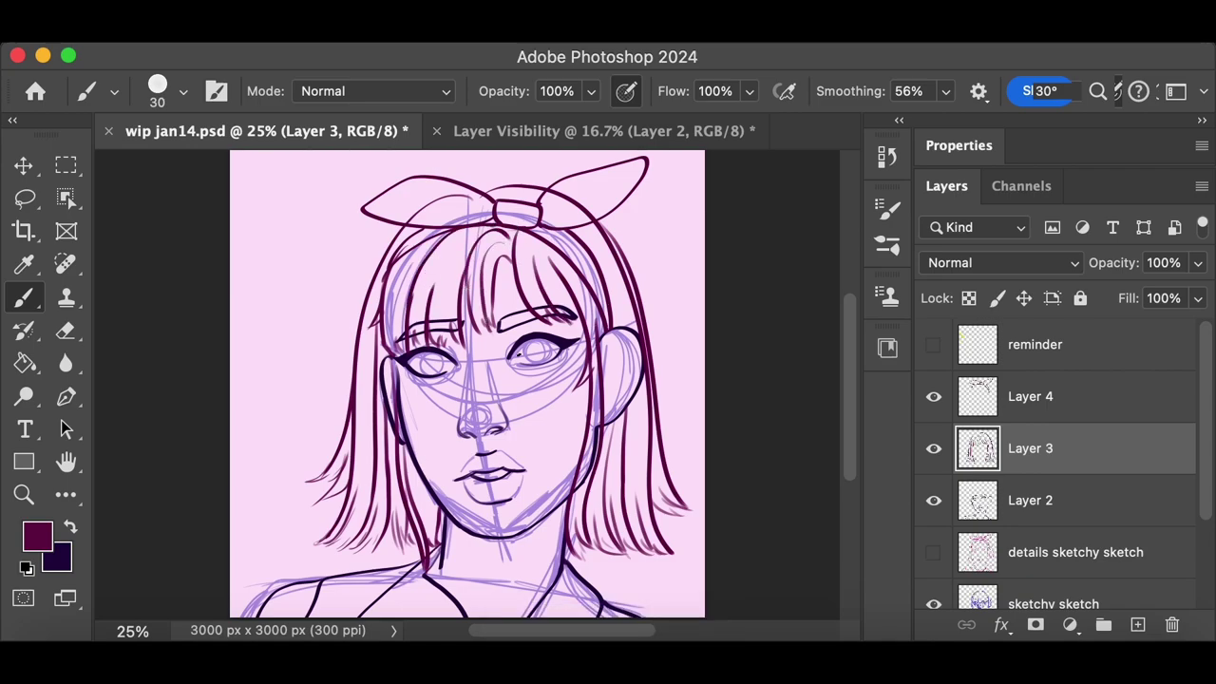
key(super+z)
key(super+plus)
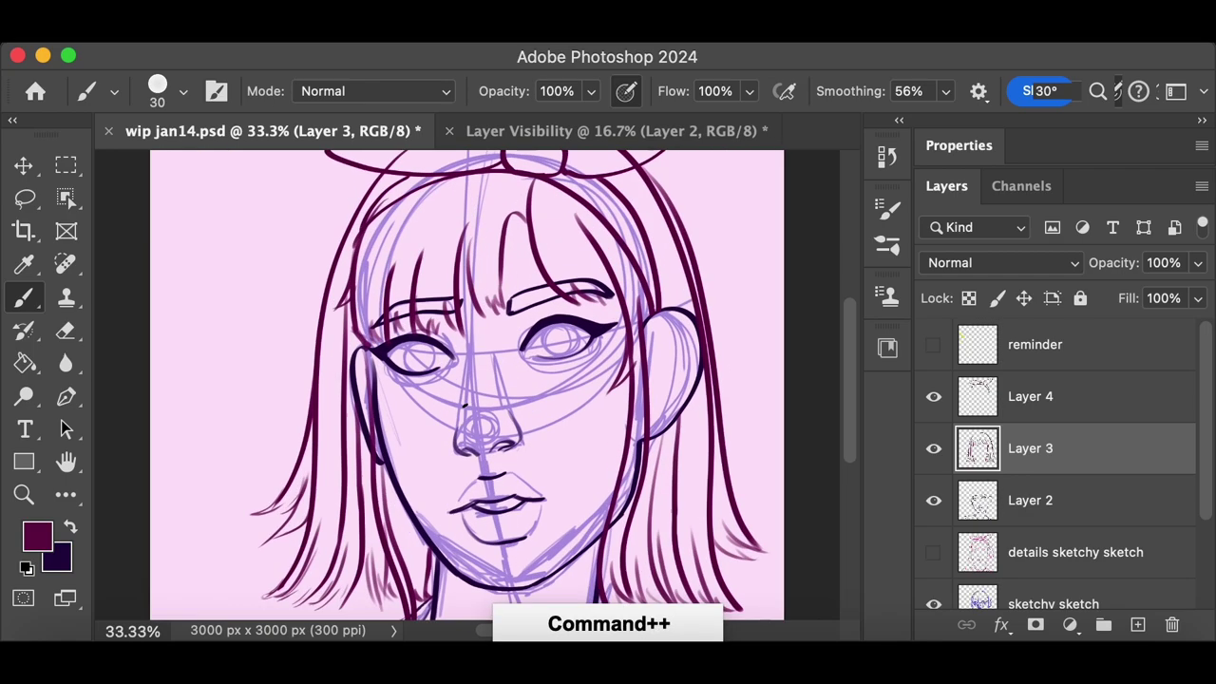
key(super+z)
drag(527, 329, 469, 380)
key(super+z)
key(super+z)
drag(532, 296, 473, 382)
key(super+z)
drag(518, 331, 501, 382)
drag(475, 290, 416, 390)
key(super+z)
key(super+z)
key(super+z)
key(super+z)
Add fine strands in the upper fringe just below the headband on Layer 3, redoing weak strokes
scroll(528, 211, down, 3)
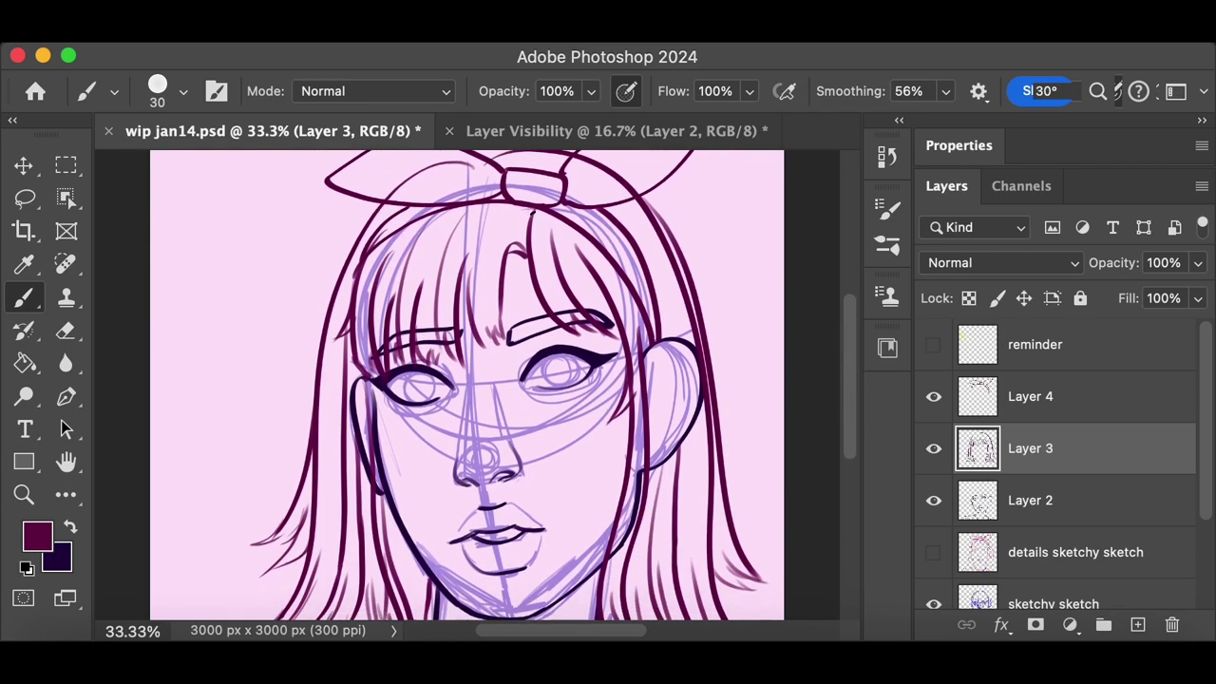
key(super+z)
key(super+z)
mouse_move(521, 207)
mouse_down()
mouse_move(462, 277)
mouse_move(464, 266)
mouse_up()
key(super+z)
key(super+minus)
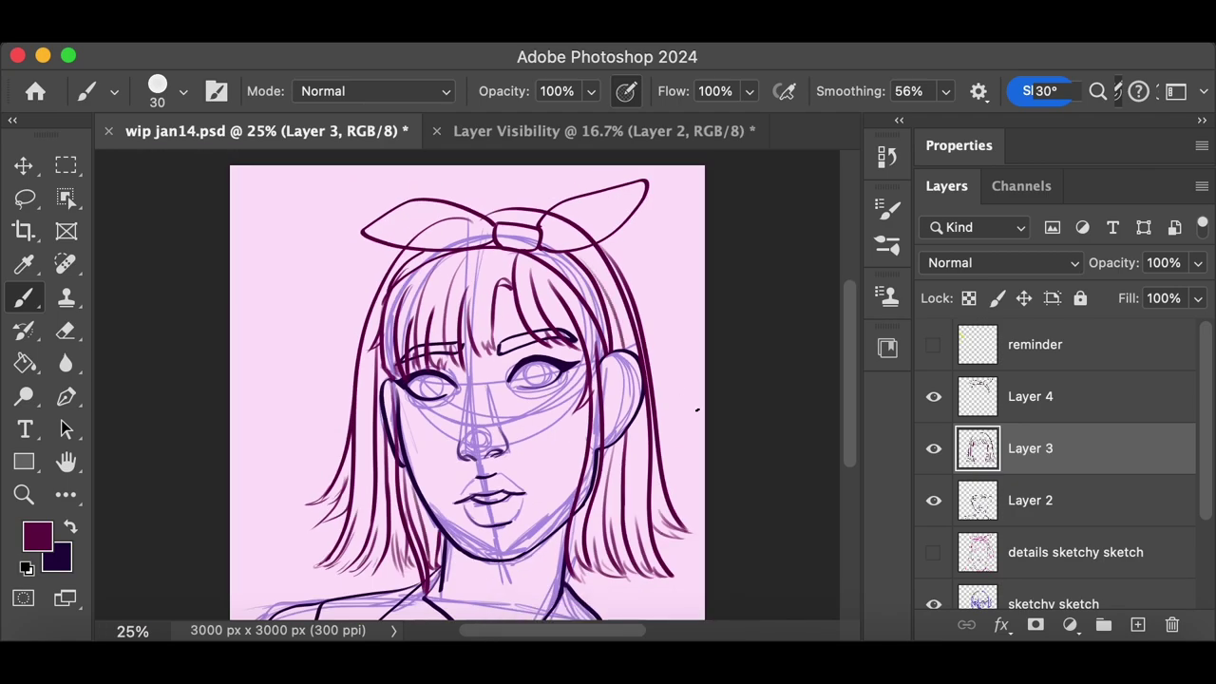
Return to Layer 2 with the dark purple colour and a size 15 brush, and ink the round irises
scroll(858, 434, down, 1)
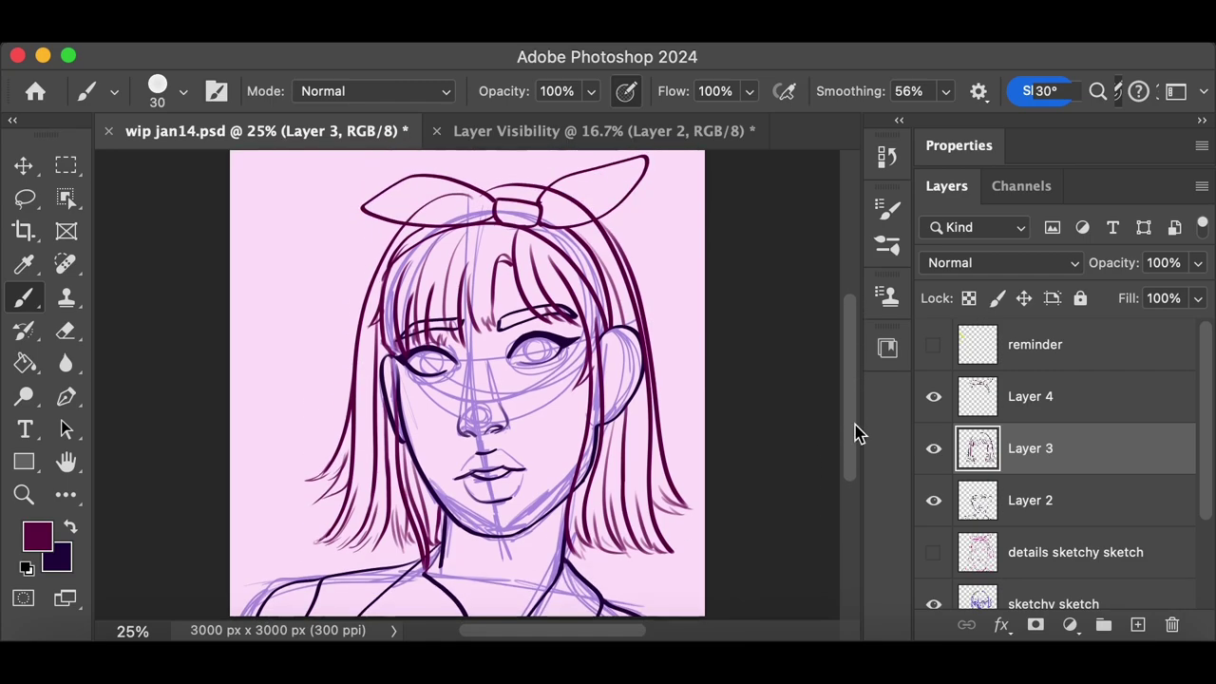
scroll(858, 433, down, 1)
key(alt+bracketleft)
key(x)
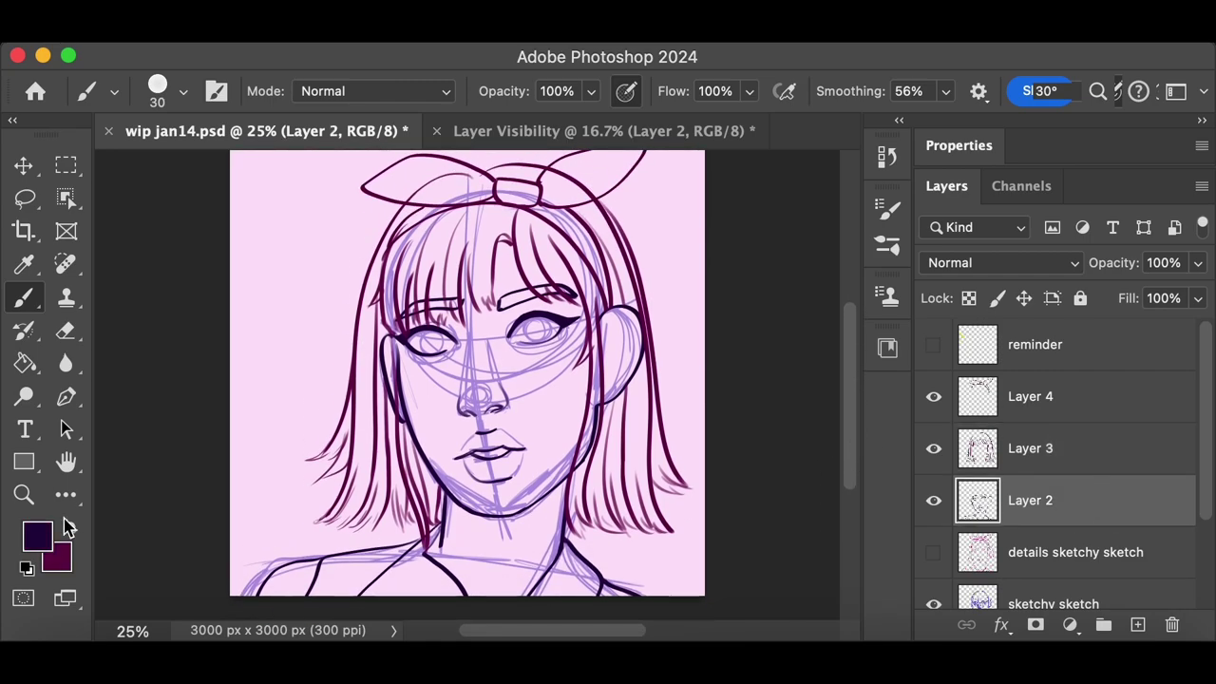
key(super+equal)
key(bracketleft)
key(bracketleft)
key(bracketleft)
key(super+z)
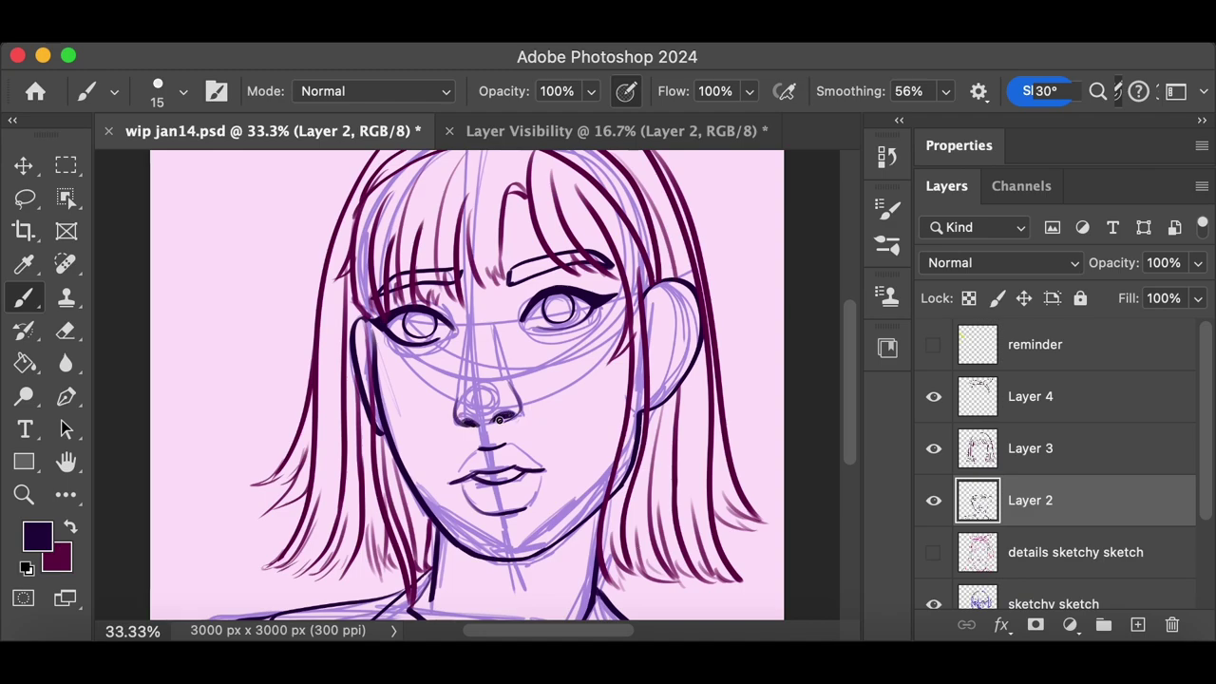
Ink the curved inner contour lines of the ear on Layer 2, undoing misplaced strokes
key(super+z)
drag(668, 319, 653, 352)
key(super+z)
key(super+z)
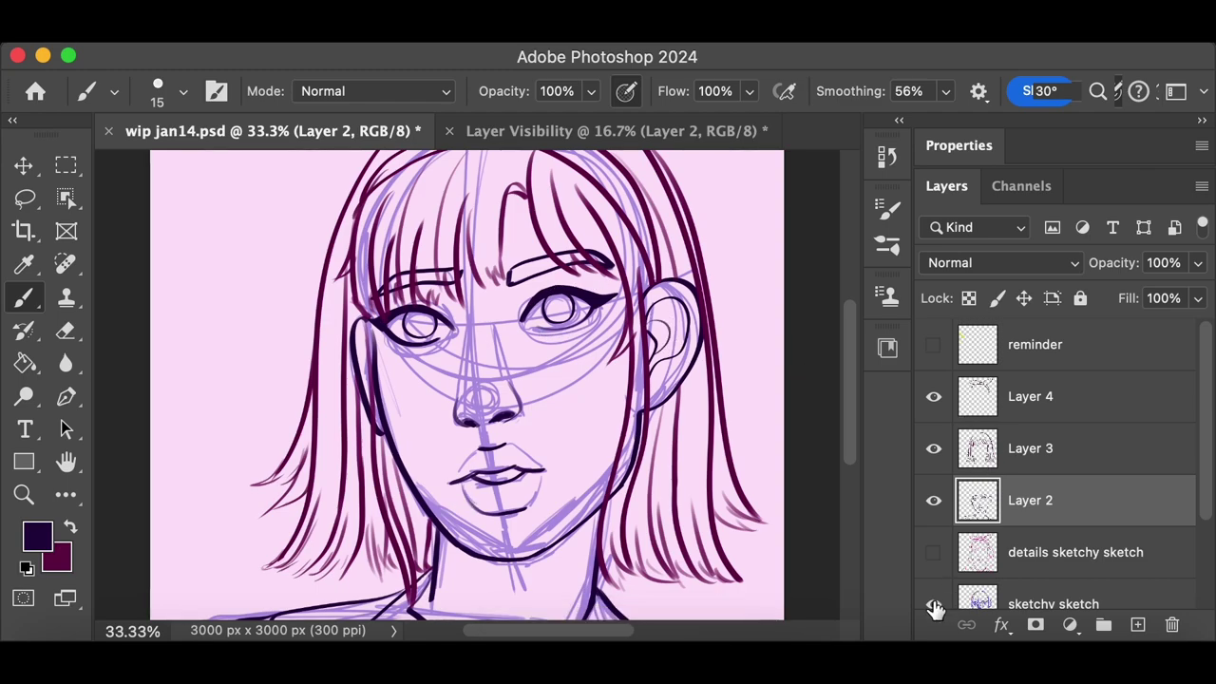
Hide the sketchy sketch layer, undo the upper lip outline strokes, and try a line under the right eye
click(934, 604)
key(super+z)
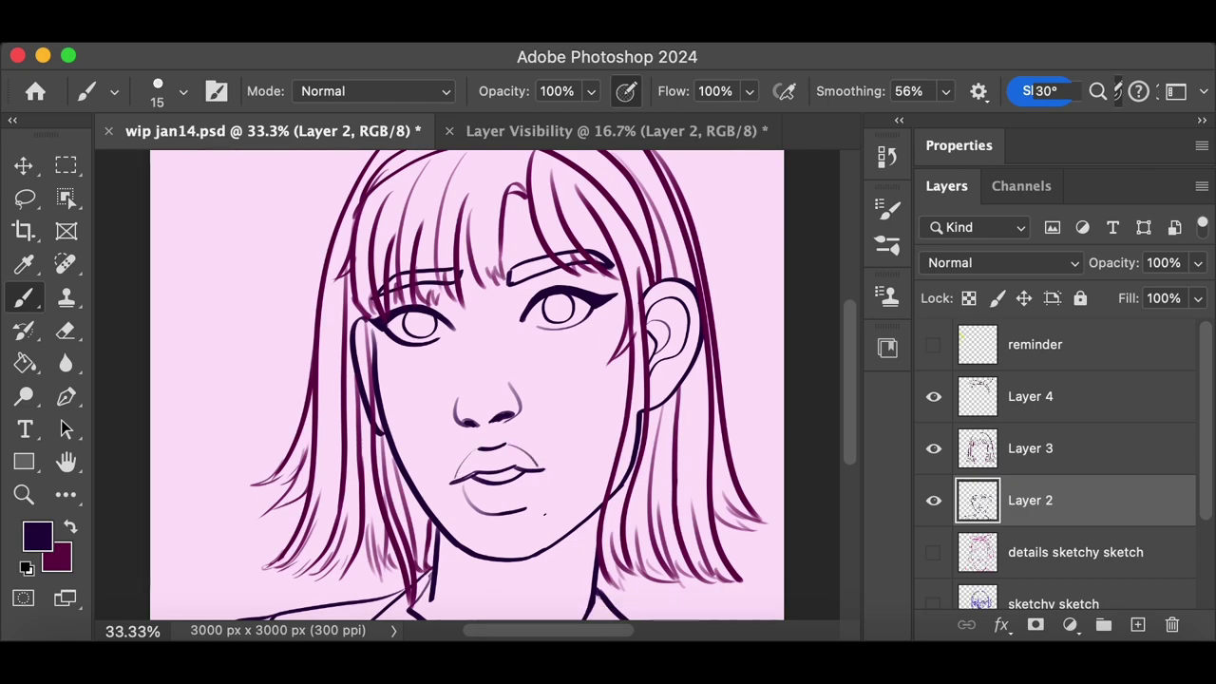
key(super+z)
key(super+z)
key(super+z)
key(super+z)
key(super+z)
drag(561, 339, 599, 320)
key(super+z)
Try to rotate and reposition both eyes together as one lasso selection on Layer 2
click(24, 198)
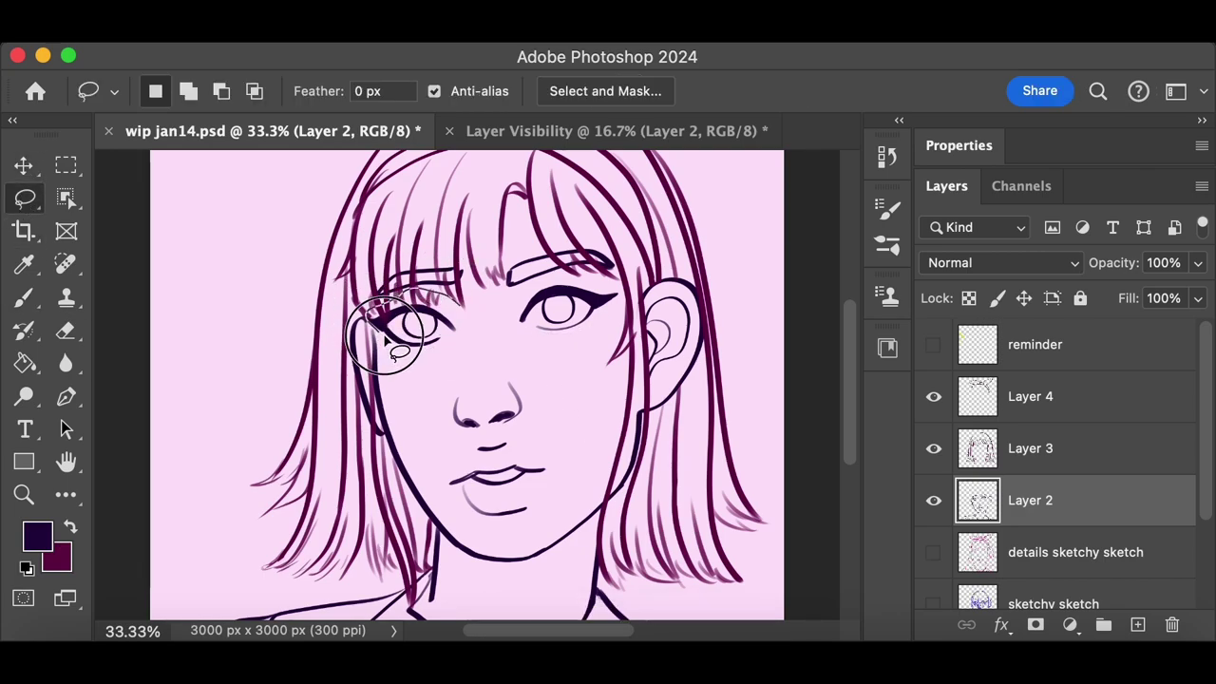
mouse_move(388, 338)
mouse_down()
mouse_move(410, 362)
mouse_move(474, 309)
mouse_up()
click(34, 165)
drag(626, 272, 657, 260)
mouse_move(597, 305)
mouse_down()
mouse_move(587, 328)
mouse_move(323, 230)
mouse_move(407, 230)
mouse_up()
key(super+z)
key(super+z)
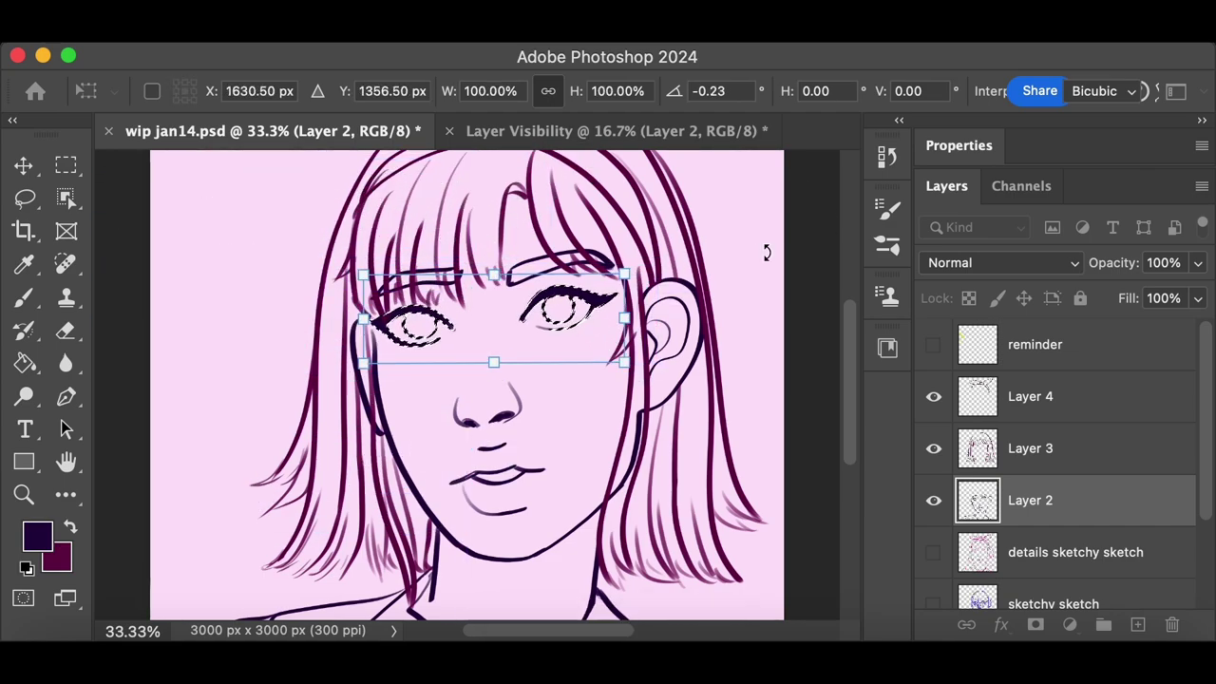
key(super+z)
Lasso the left eye, enlarge it proportionally to 109.27%, and shift it slightly outward
mouse_move(404, 297)
mouse_down()
mouse_move(429, 303)
mouse_move(404, 296)
mouse_up()
click(28, 166)
drag(469, 354, 477, 359)
drag(423, 331, 414, 330)
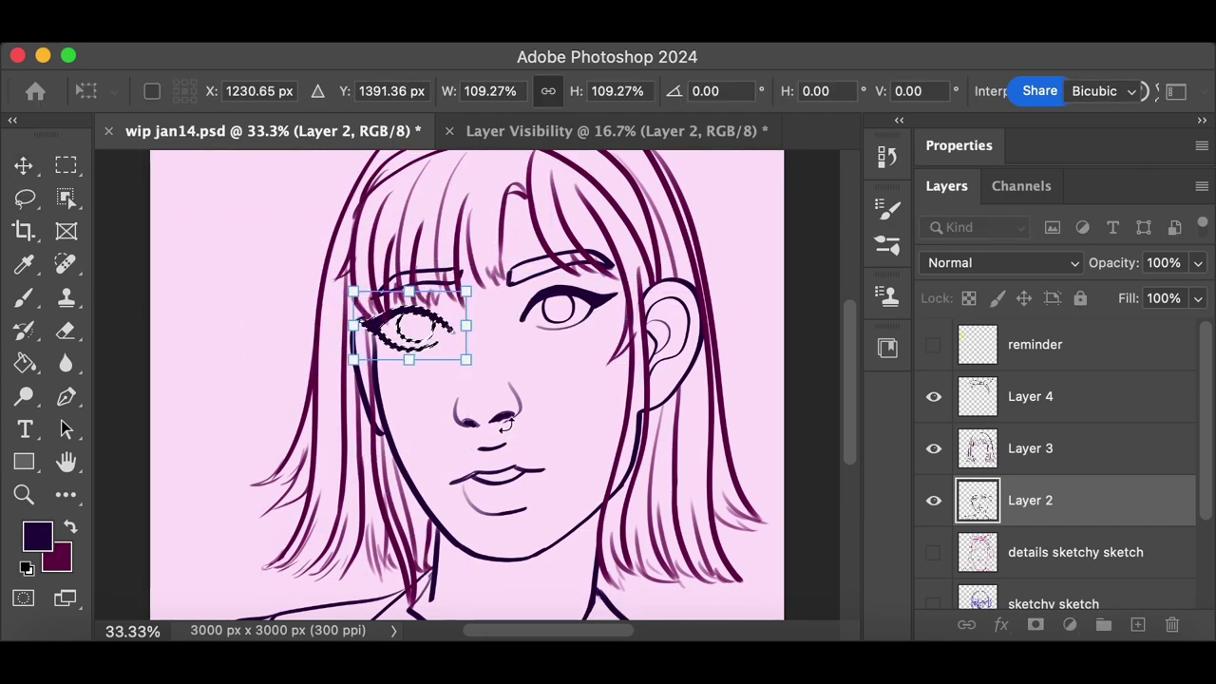
Enlarge and reposition the right eye slightly, and check both eyes against the sketchy sketch layer, leaving it hidden
click(28, 199)
drag(620, 288, 543, 282)
click(24, 166)
drag(512, 349, 500, 357)
drag(553, 317, 560, 310)
mouse_move(565, 315)
mouse_down()
mouse_move(563, 328)
mouse_move(565, 315)
mouse_move(517, 331)
mouse_move(564, 351)
mouse_move(565, 331)
mouse_up()
key(Return)
click(934, 604)
click(934, 605)
key(super+minus)
key(super+equal)
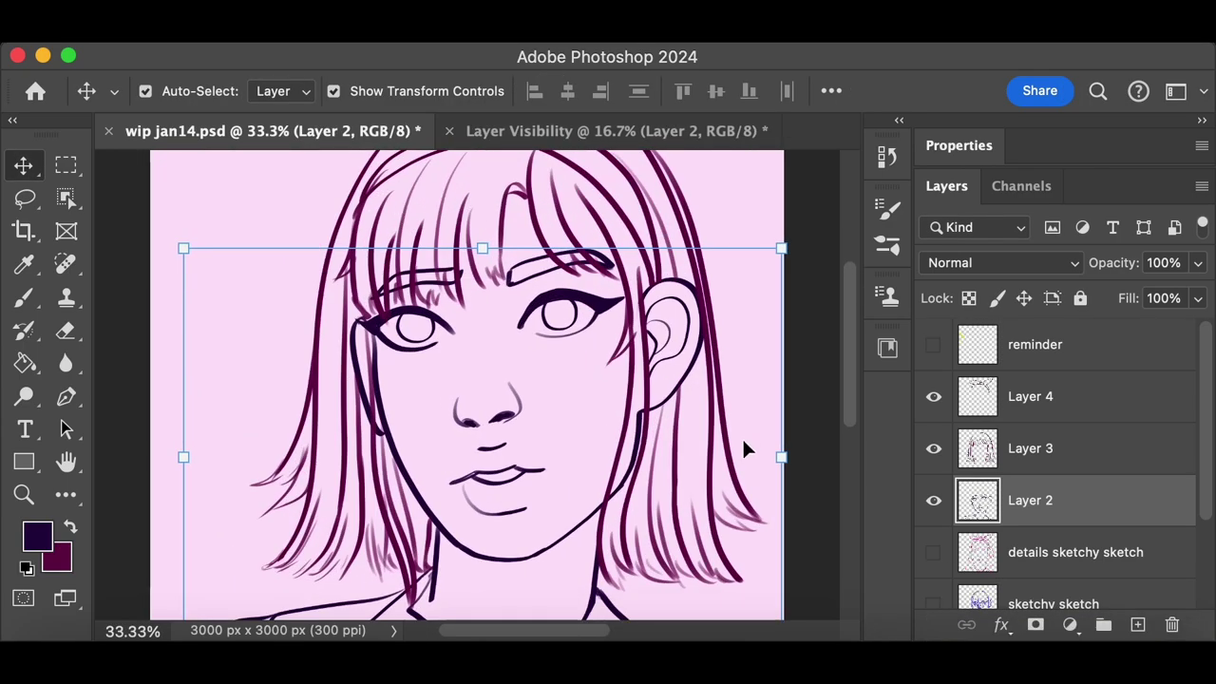
Try to select the whole nose and shift it on Layer 2
drag(468, 424, 456, 426)
key(super+z)
click(24, 198)
drag(489, 373, 492, 371)
key(v)
mouse_move(515, 404)
mouse_down()
mouse_move(475, 409)
mouse_move(466, 381)
mouse_move(481, 376)
mouse_up()
key(super+z)
key(super+z)
key(super+z)
Try a new lasso selection started at the right nostril and transform it, undoing the adjustments
click(25, 199)
drag(513, 408, 519, 410)
key(super+z)
key(v)
mouse_move(507, 413)
mouse_down()
mouse_move(529, 413)
mouse_move(500, 400)
mouse_move(508, 409)
mouse_up()
key(super+z)
key(super+z)
drag(518, 411, 627, 262)
key(Return)
key(super+z)
key(super+z)
Lasso the nose and nudge its position on Layer 2, clear the selection, and save the document
drag(548, 439, 549, 439)
drag(493, 412, 446, 438)
key(Return)
key(super+d)
click(24, 297)
mouse_move(850, 424)
mouse_down()
mouse_move(871, 407)
mouse_move(863, 418)
mouse_up()
key(super+s)
Ink the lower lid lines and inner corners of the eyes with thin strokes on Layer 2
mouse_move(606, 330)
mouse_down()
mouse_move(638, 345)
mouse_move(662, 318)
mouse_up()
key(super+plus)
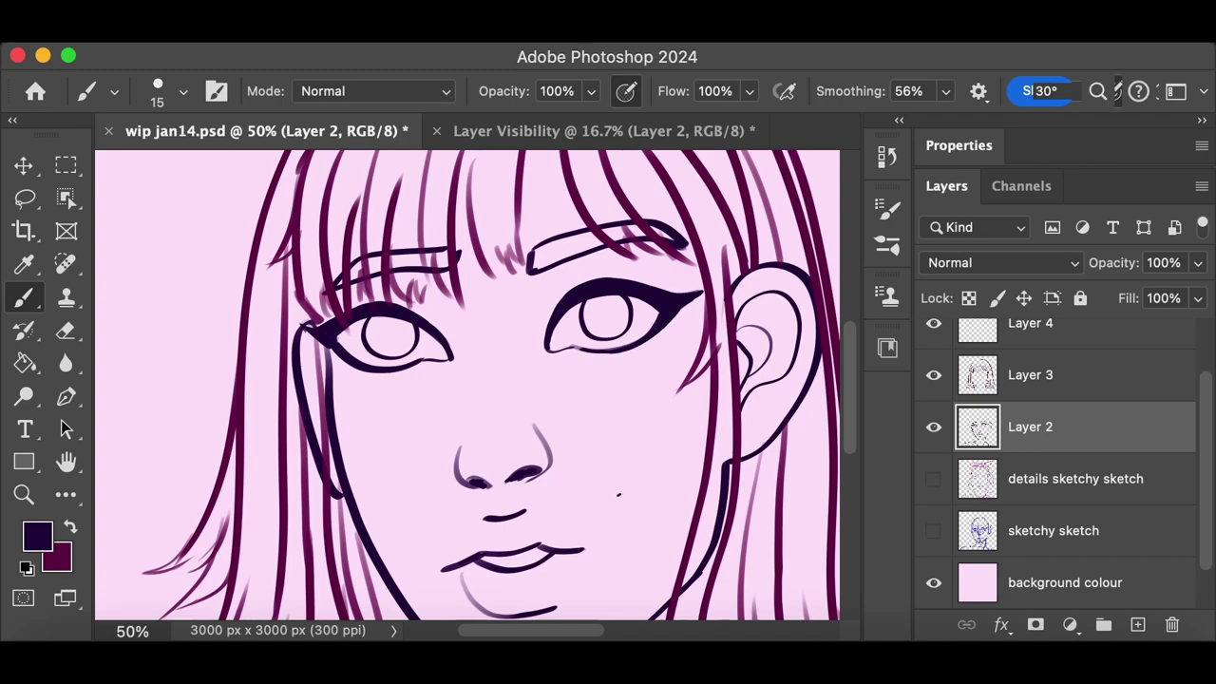
key(super+z)
key(super+minus)
key(super+plus)
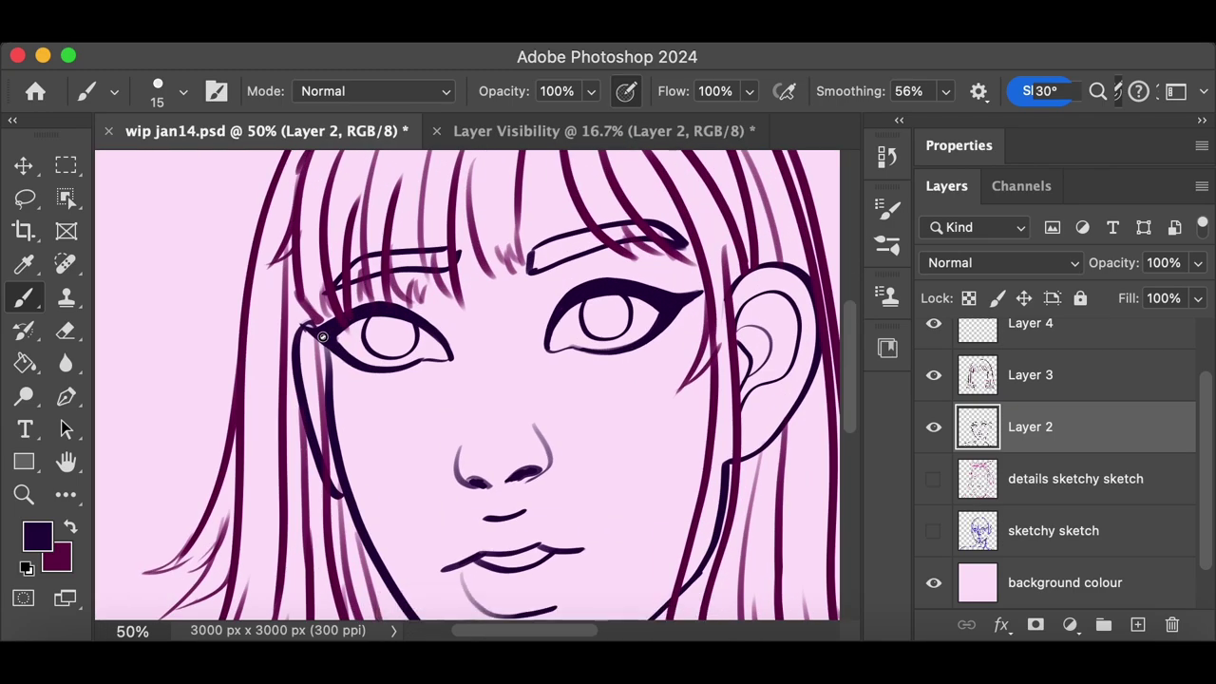
key(super+minus)
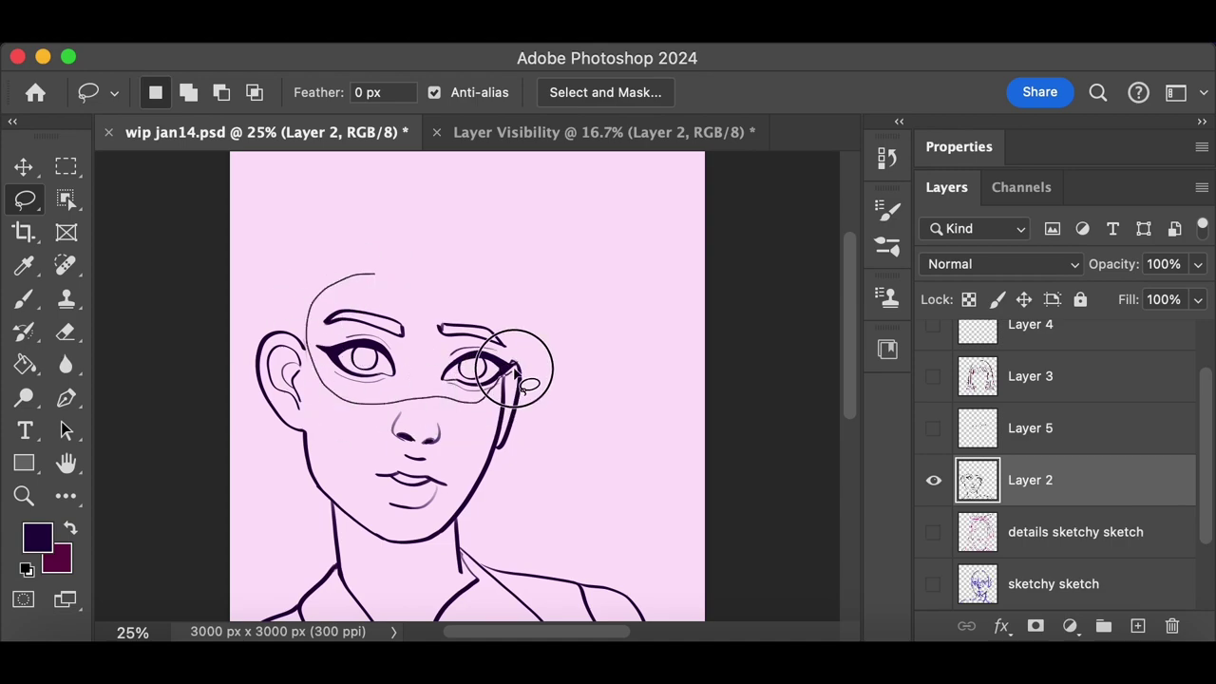
In the flipped view, lasso both eyes and eyebrows on Layer 2, adjust their placement slightly, and deselect them
drag(511, 373, 379, 264)
click(24, 170)
drag(408, 424, 403, 424)
key(Return)
key(super+d)
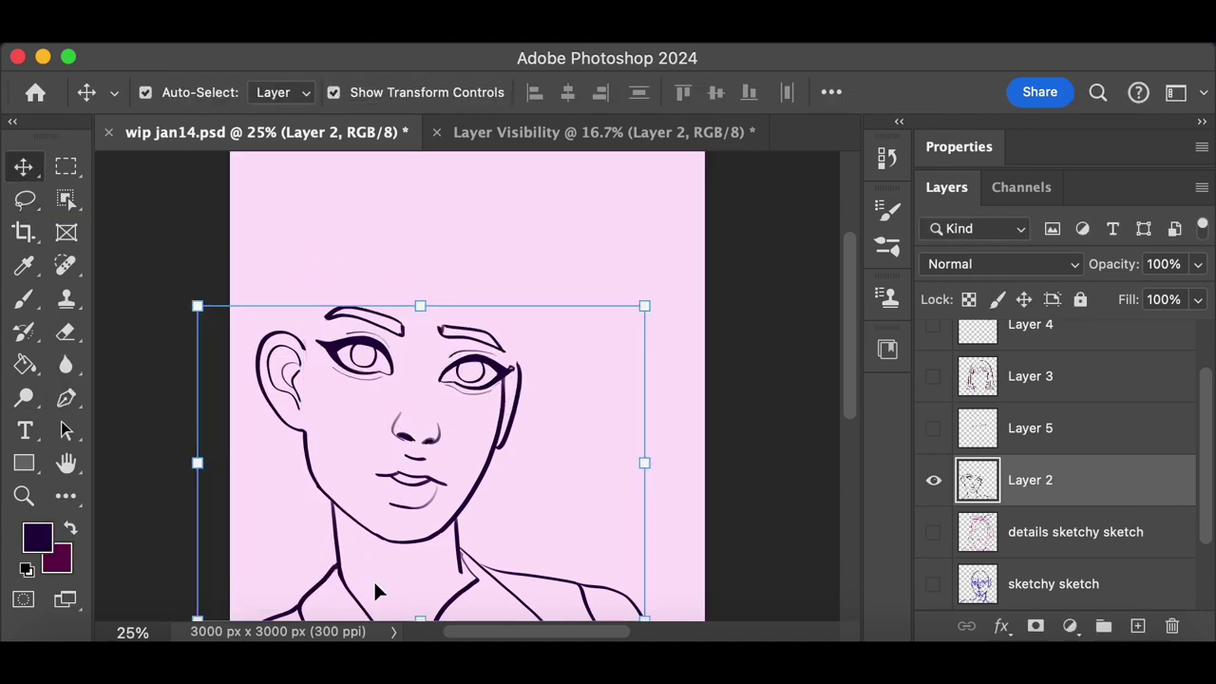
click(619, 383)
click(1045, 462)
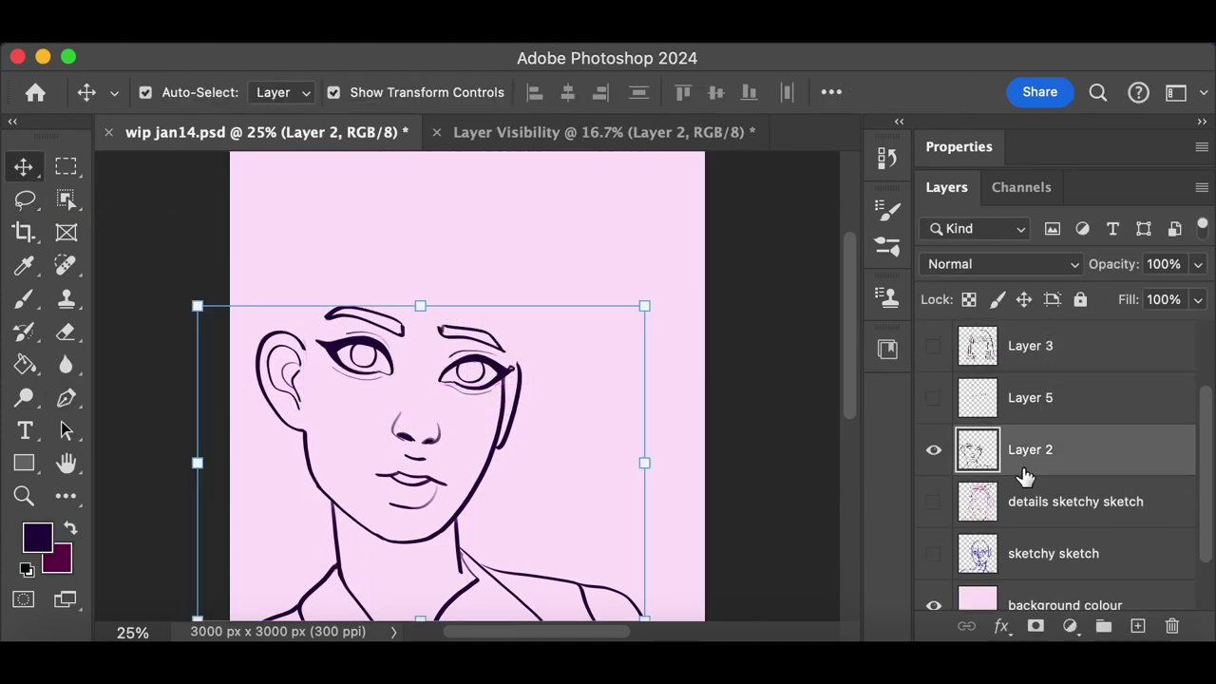
Check the face against Layer 3, leaving it hidden, and rotate both eyes and eyebrows 3.28 degrees, shifting them slightly left
click(28, 200)
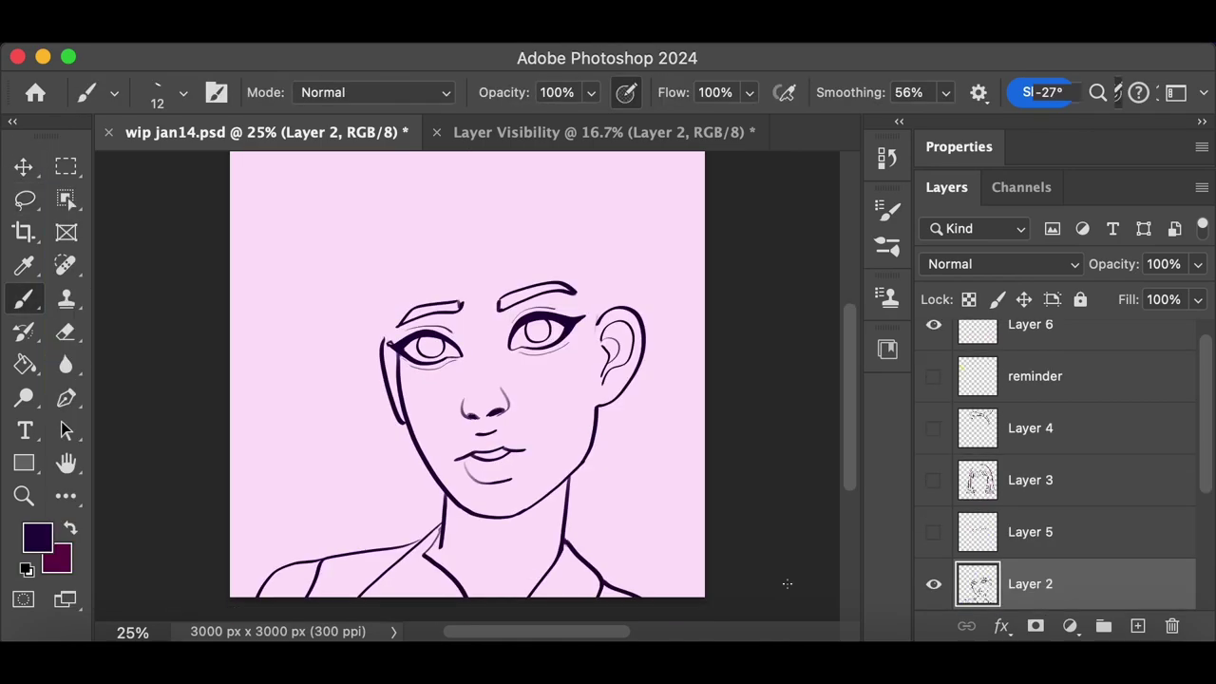
click(934, 480)
click(934, 479)
drag(439, 285, 397, 317)
key(super+z)
click(25, 199)
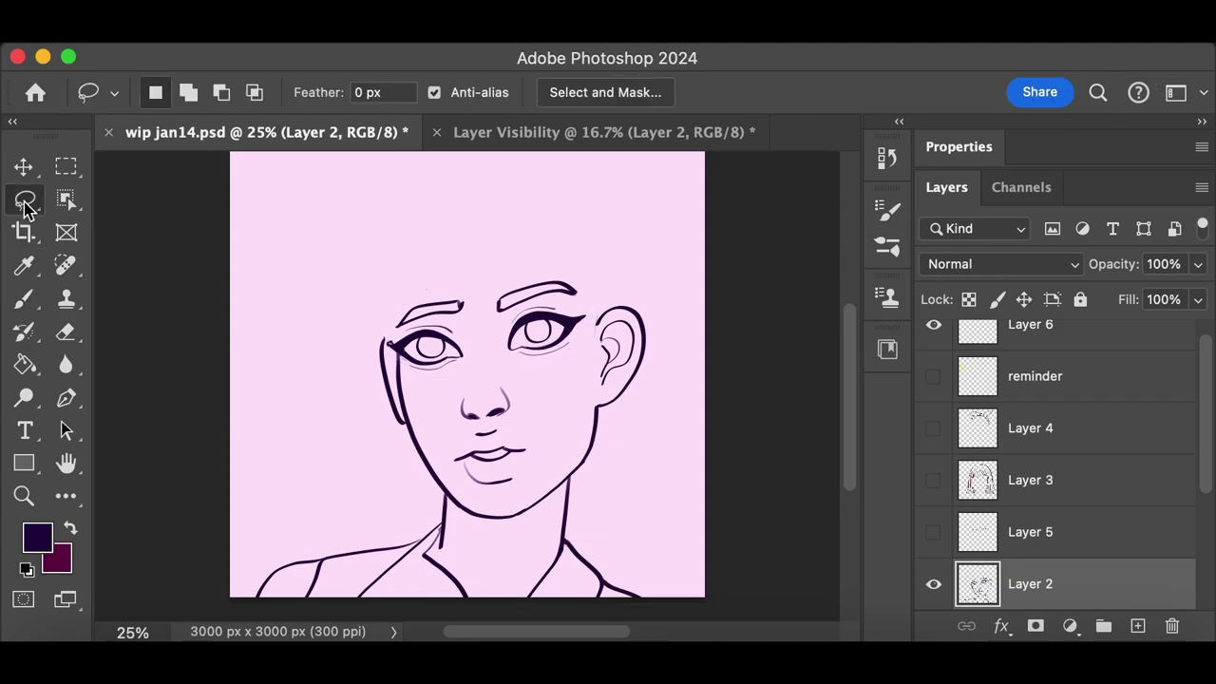
mouse_move(478, 260)
mouse_down()
mouse_move(565, 377)
mouse_move(513, 258)
mouse_up()
click(30, 172)
drag(603, 399, 597, 409)
drag(556, 335, 547, 346)
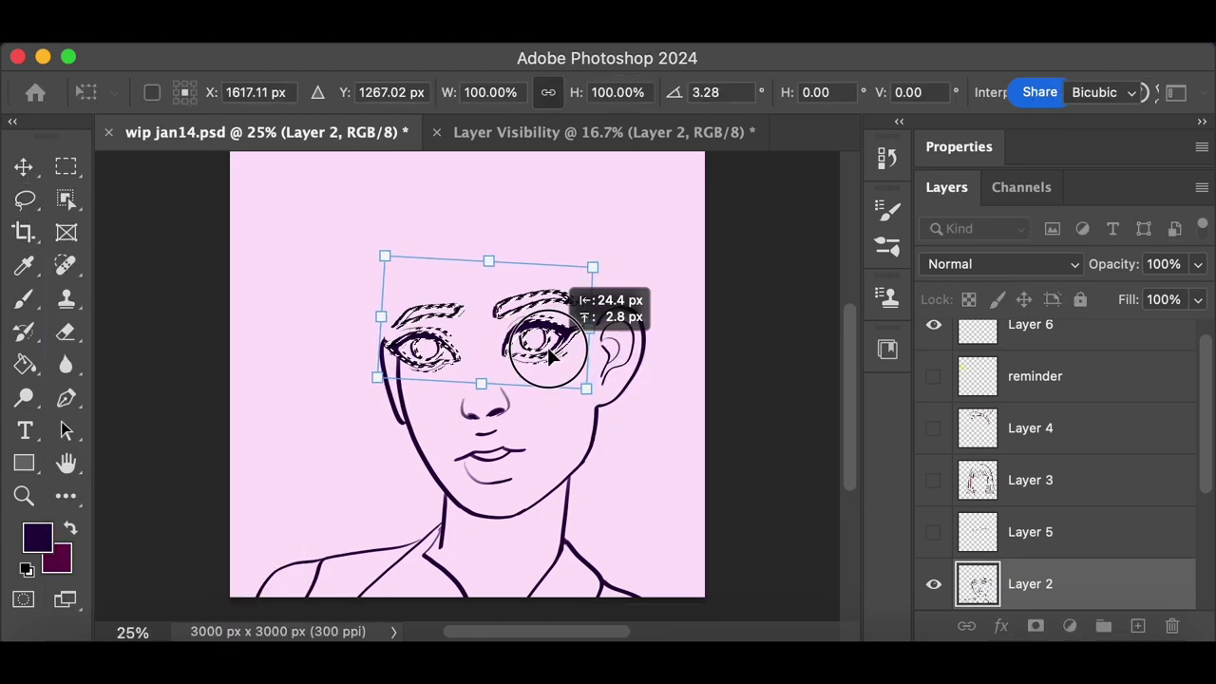
key(Return)
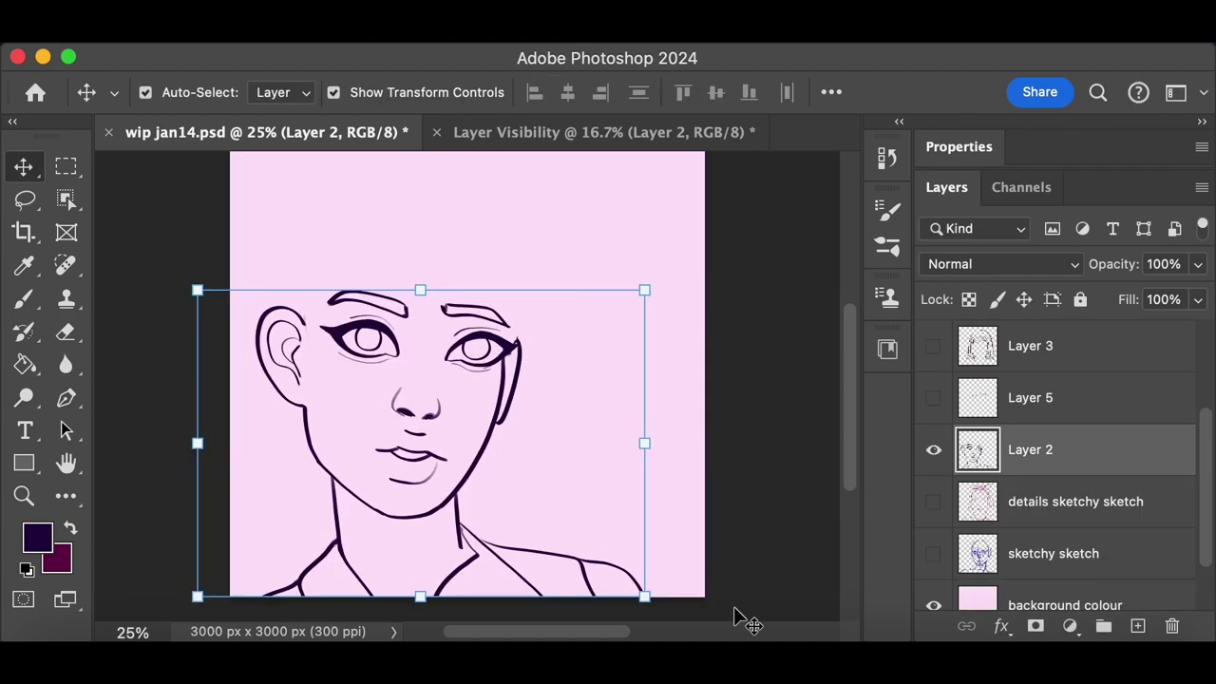
In the flipped view, try a free transform around the eye on the far side of the face, and deselect
click(35, 194)
key(super+t)
mouse_move(520, 381)
mouse_down()
mouse_move(498, 378)
mouse_move(513, 327)
mouse_move(526, 329)
mouse_up()
key(super+z)
key(Return)
key(super+d)
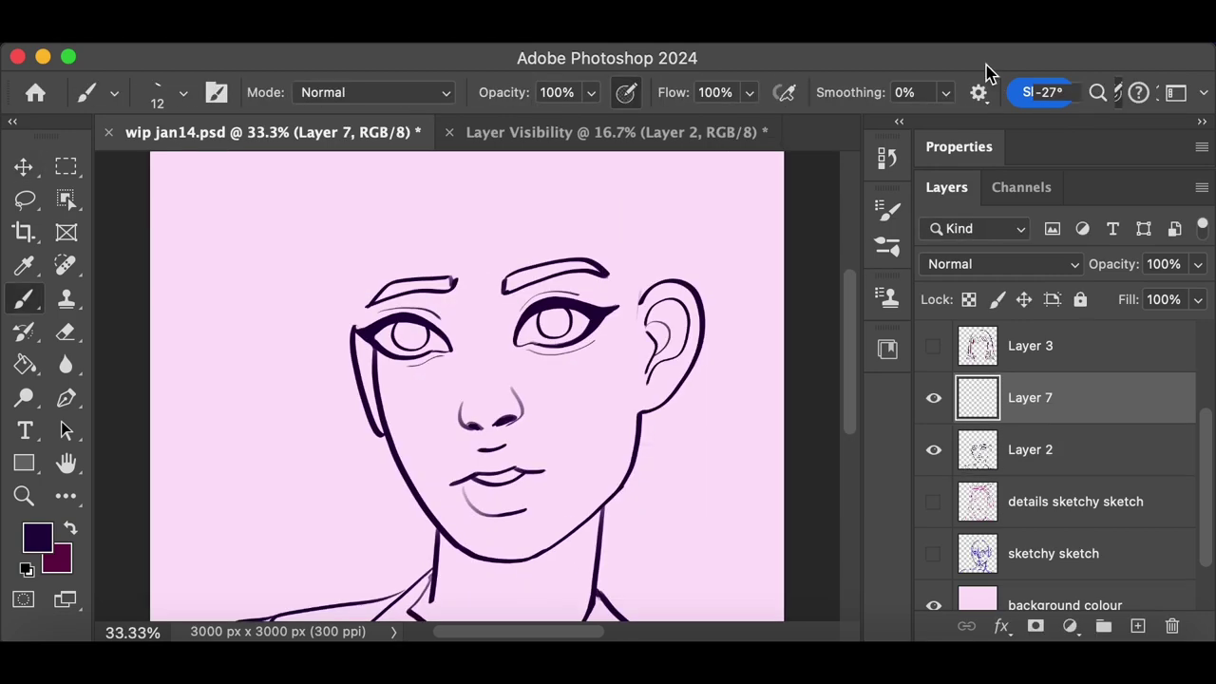
Ink short pointed eyelashes along the corners of both eyes on Layer 7, cleaning their edges with the Eraser
key(super+=)
key(super+=)
key(super+z)
key(super+=)
key(e)
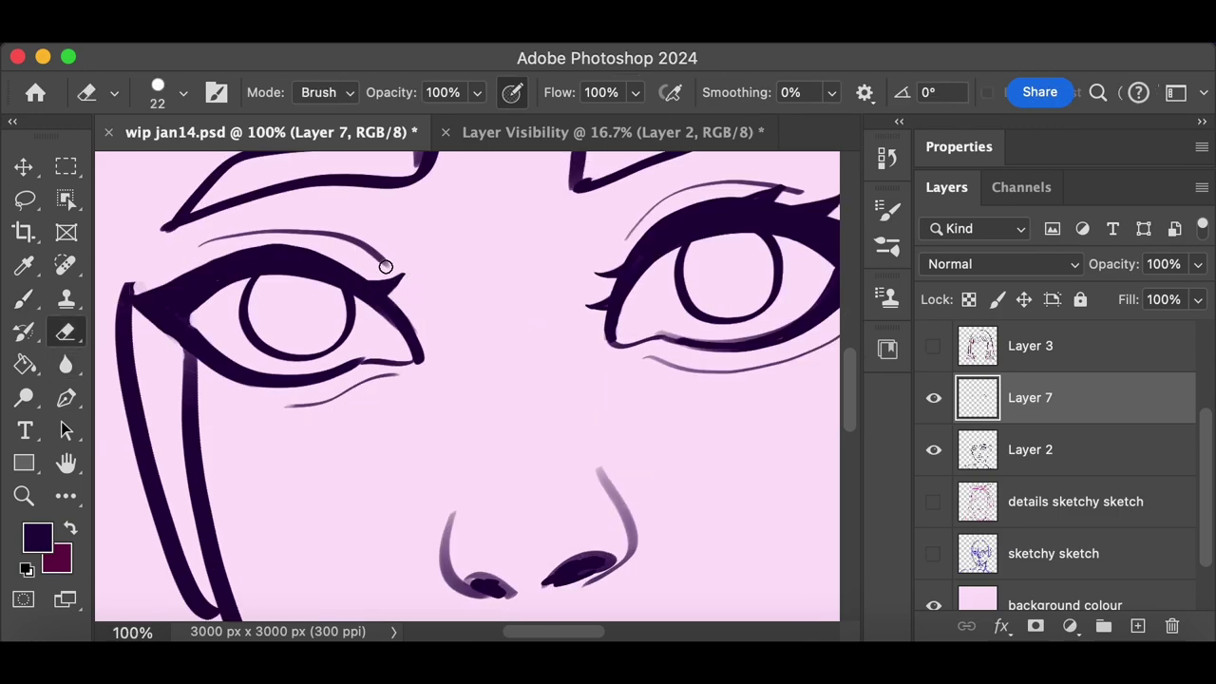
key(b)
key(e)
key(b)
key(super+minus)
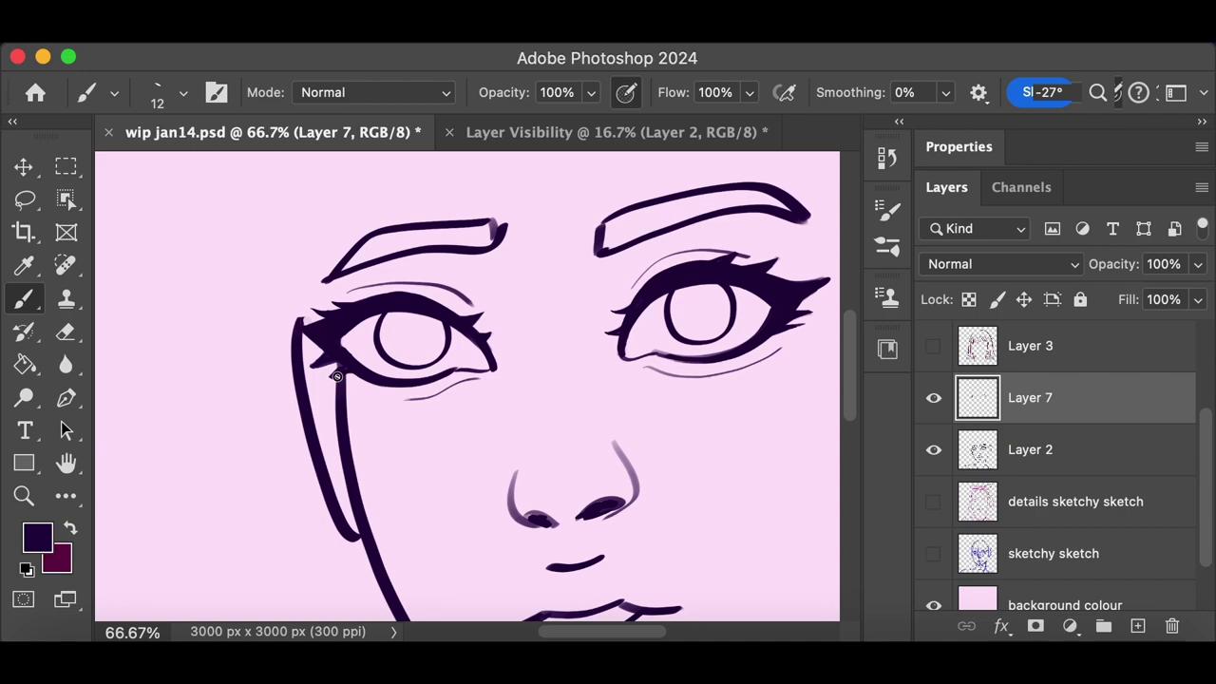
Refine the outer lower lashes of the right eye on Layer 7 with a size 11 Eraser and the Brush
key(e)
key(super+plus)
key(super+z)
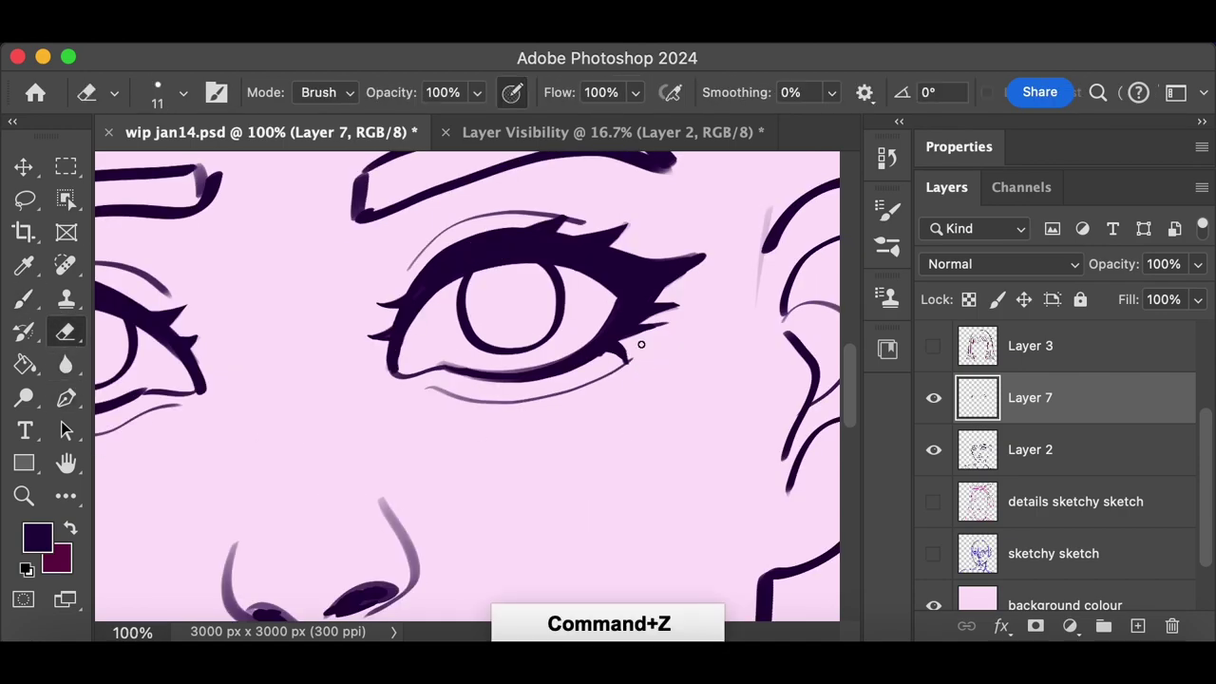
key(b)
key(super+minus)
key(super+minus)
key(super+minus)
key(super+minus)
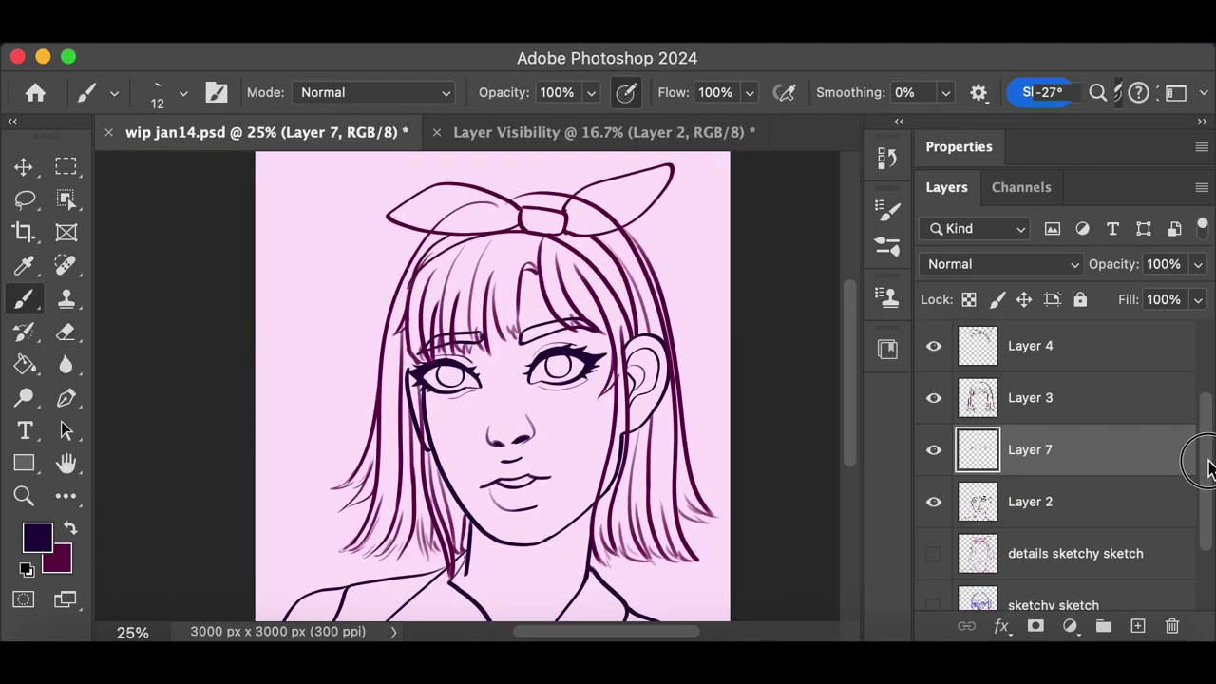
scroll(1208, 467, down, 1)
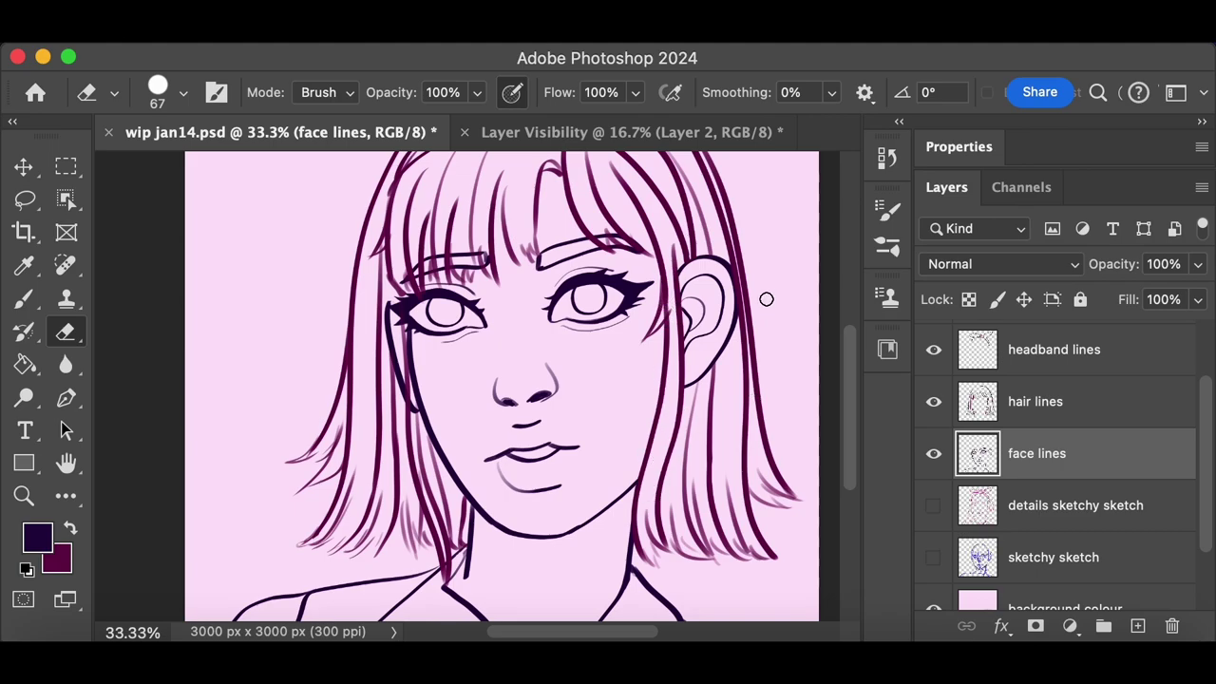
Lasso the left eye with its lashes on the face lines layer and move it slightly inward
key(super+plus)
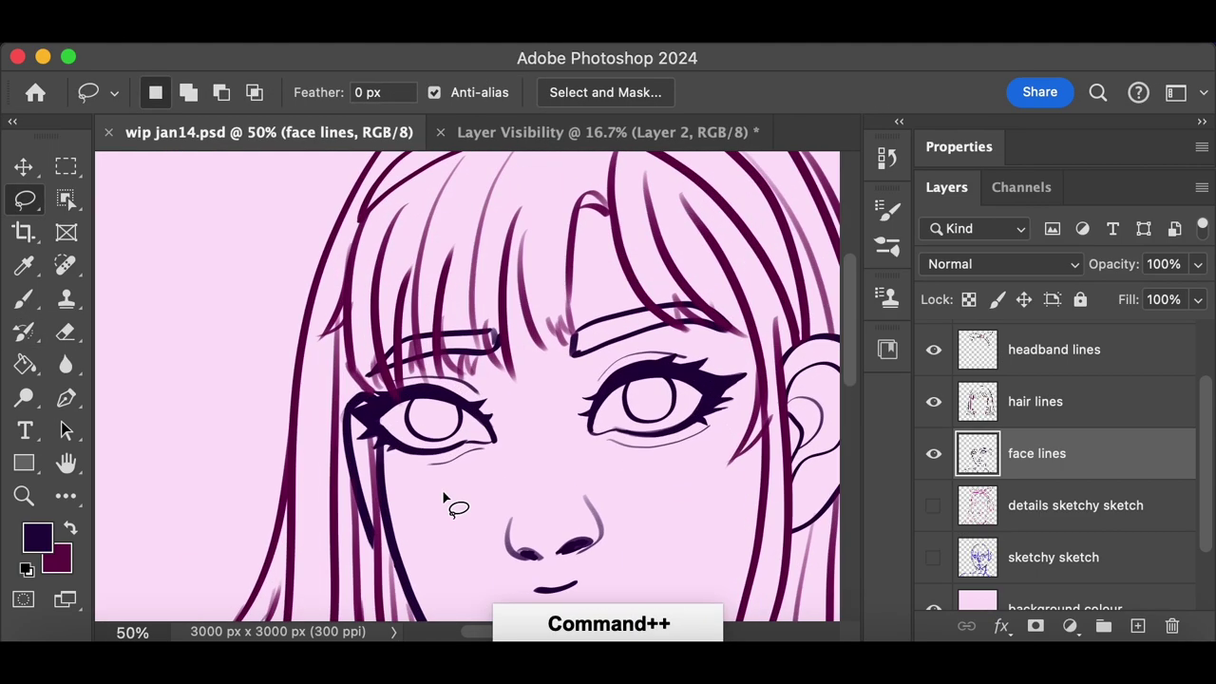
scroll(453, 499, down, 2)
mouse_move(411, 298)
mouse_down()
mouse_move(377, 307)
mouse_move(375, 379)
mouse_up()
drag(511, 361, 499, 333)
click(24, 167)
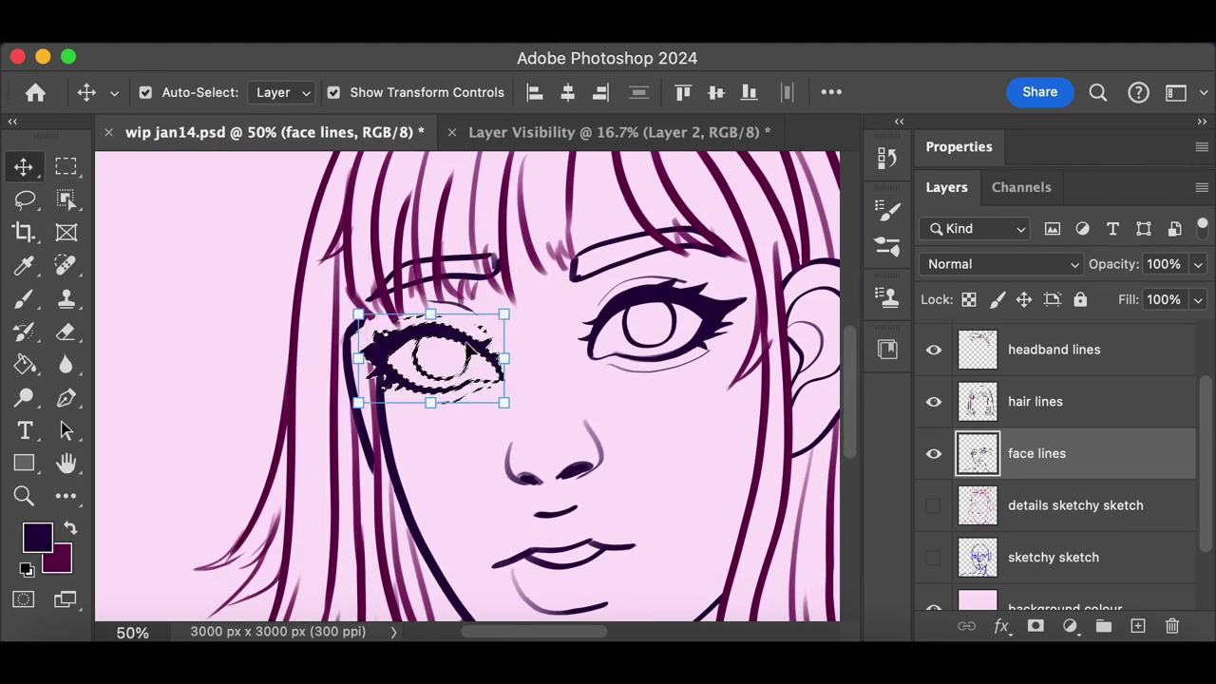
Reconnect the face outline beside the left eye, and erase stray marks around its upper lid and lashes
key(super+z)
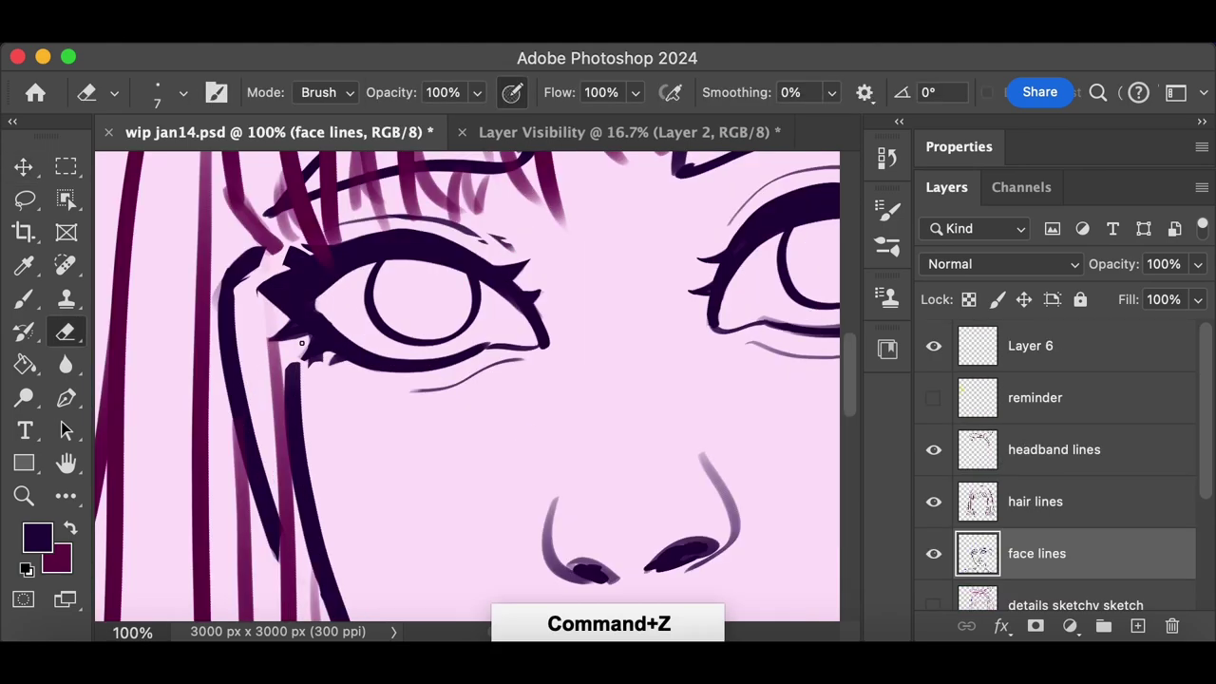
mouse_move(302, 335)
mouse_down()
mouse_move(290, 384)
mouse_move(303, 337)
mouse_up()
key(super+z)
key(super+z)
mouse_move(287, 253)
mouse_down()
mouse_move(239, 272)
mouse_move(234, 300)
mouse_up()
key(e)
drag(511, 247, 491, 231)
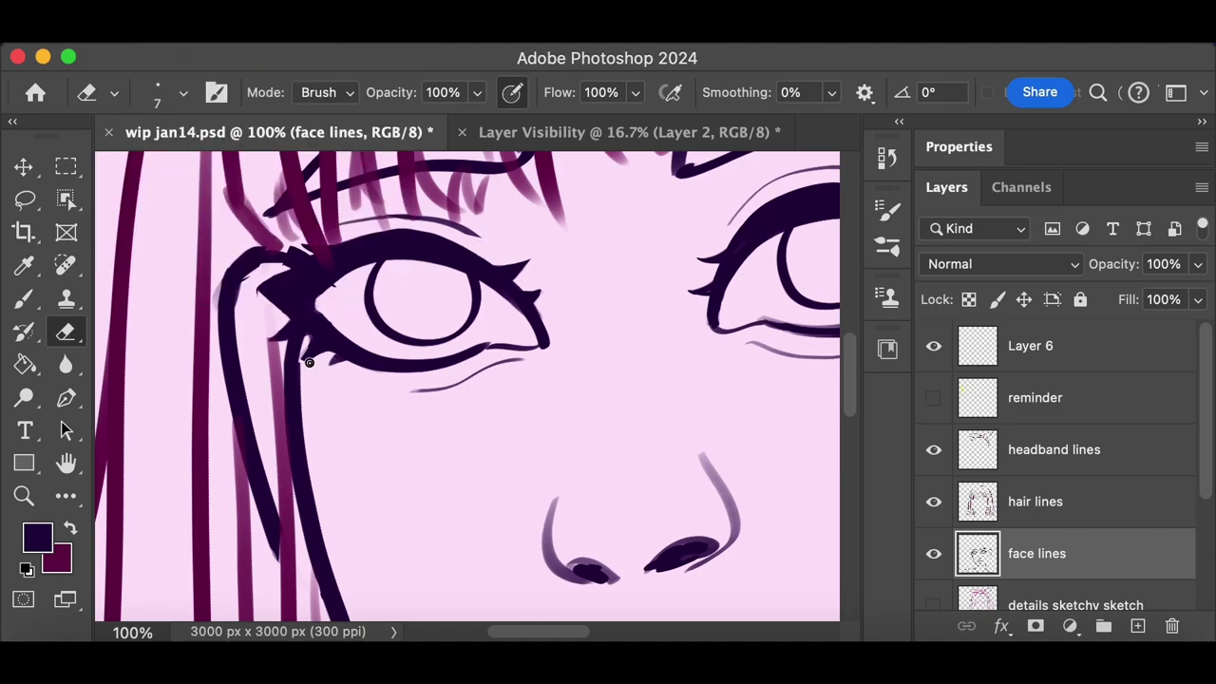
Clean up the left eye's outer corner and lashes on the face lines layer with the Eraser at 21% smoothing
drag(300, 360, 297, 382)
key(super+z)
drag(253, 273, 238, 316)
key(super+z)
drag(335, 293, 329, 284)
drag(832, 93, 859, 106)
key(super+plus)
key(super+plus)
mouse_move(615, 631)
mouse_down()
mouse_move(576, 631)
mouse_move(592, 631)
mouse_up()
drag(850, 391, 850, 378)
drag(455, 391, 520, 434)
drag(265, 339, 247, 326)
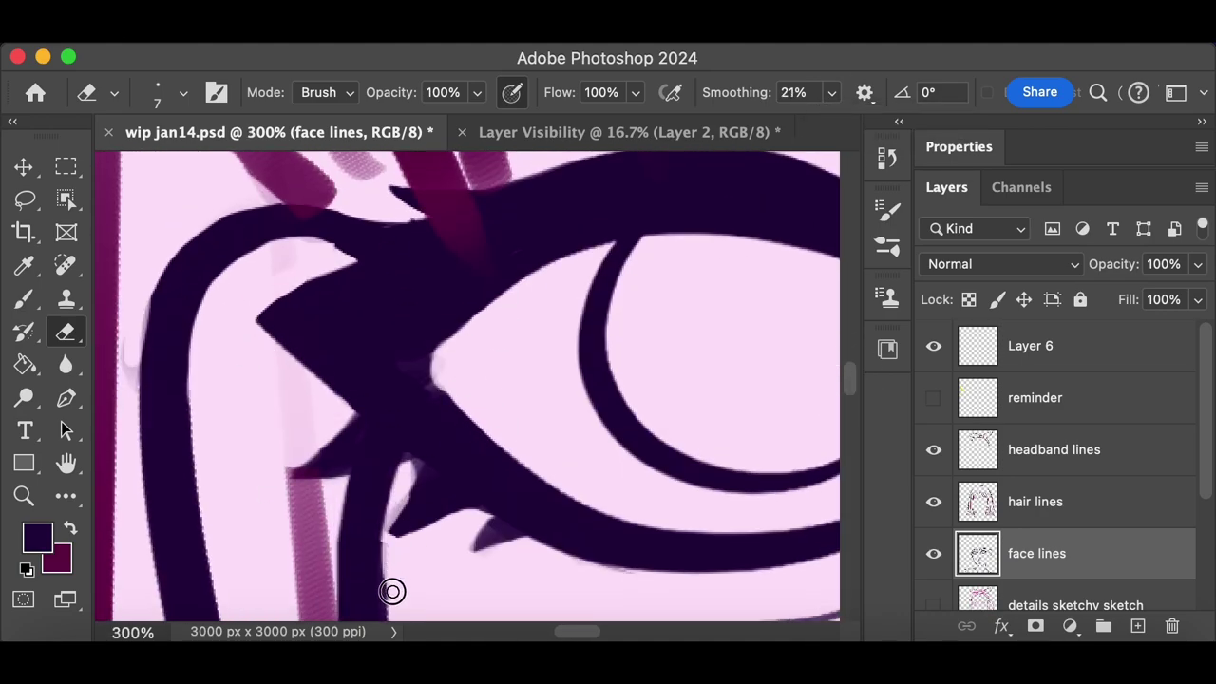
scroll(394, 608, left, 3)
Undo the last touch-up beside the left eye and save the file
key(super+minus)
key(b)
key(super+z)
key(super+minus)
key(super+minus)
key(super+minus)
key(super+minus)
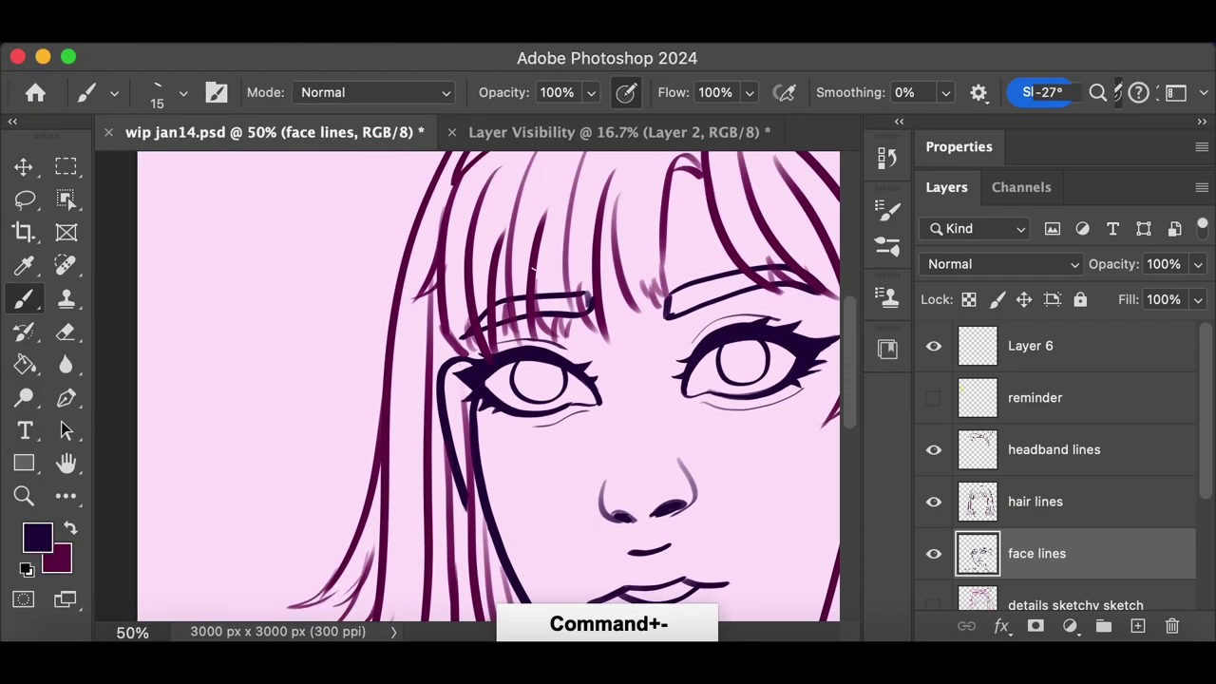
key(super+minus)
key(super+s)
key(super+minus)
Erase the crease line beneath the left eye and set the Brush smoothing to 56%
key(super+plus)
key(super+plus)
key(super+plus)
key(e)
drag(567, 443, 616, 424)
key(b)
drag(501, 427, 612, 425)
key(super+z)
click(947, 93)
drag(941, 125, 1012, 134)
key(super+z)
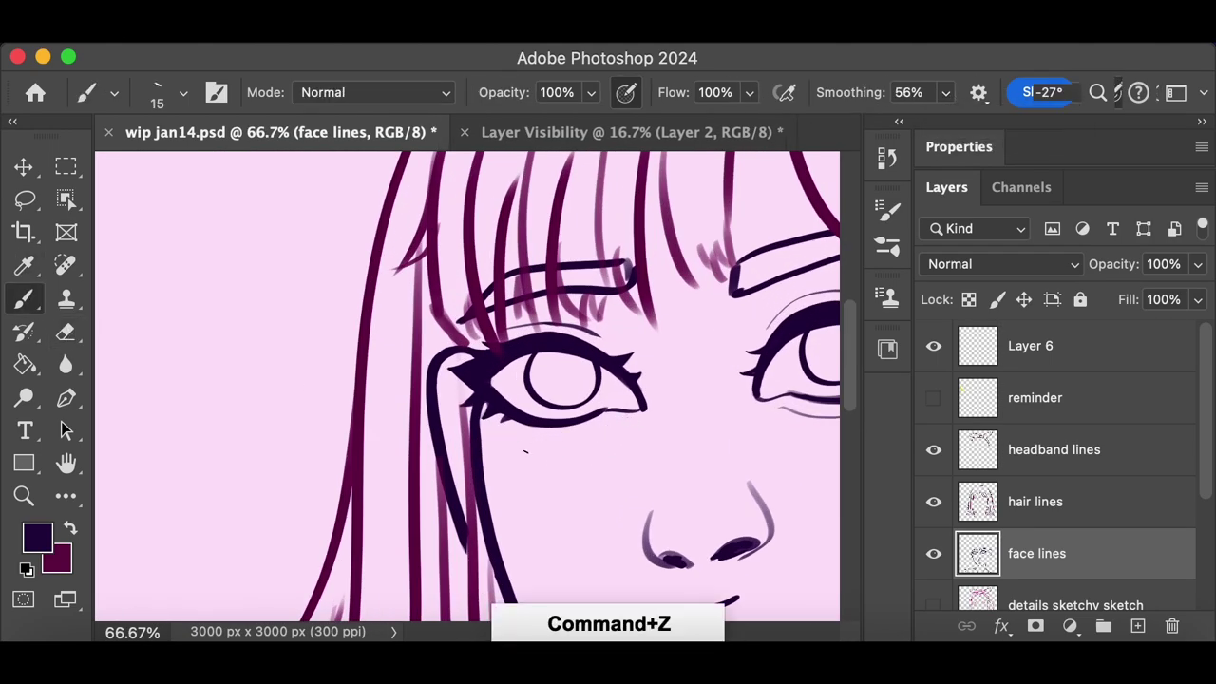
Redraw the thin curved crease beneath the left eye with the smoothed Brush
key(super+minus)
key(super+minus)
key(super+minus)
key(super+z)
key(super+plus)
key(super+plus)
key(super+plus)
key(super+plus)
drag(513, 447, 679, 450)
key(super+minus)
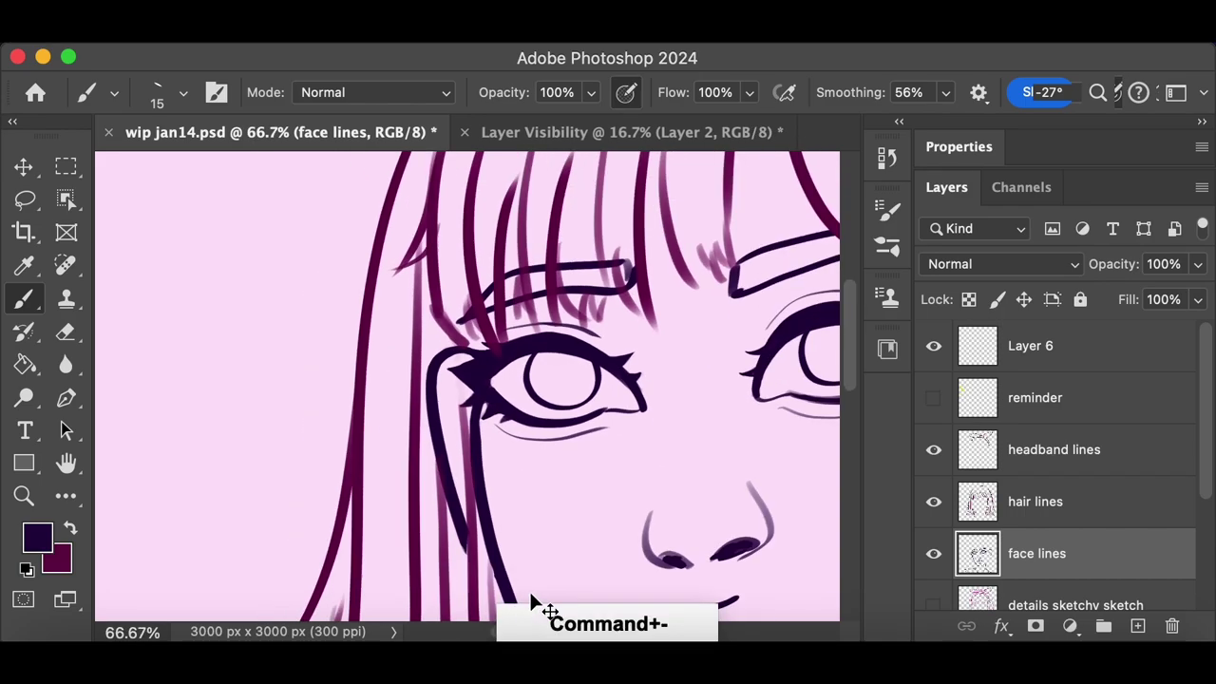
View the whole portrait and save the finished line art
key(super+minus)
key(super+minus)
key(super+s)
key(super+minus)
drag(848, 416, 848, 428)
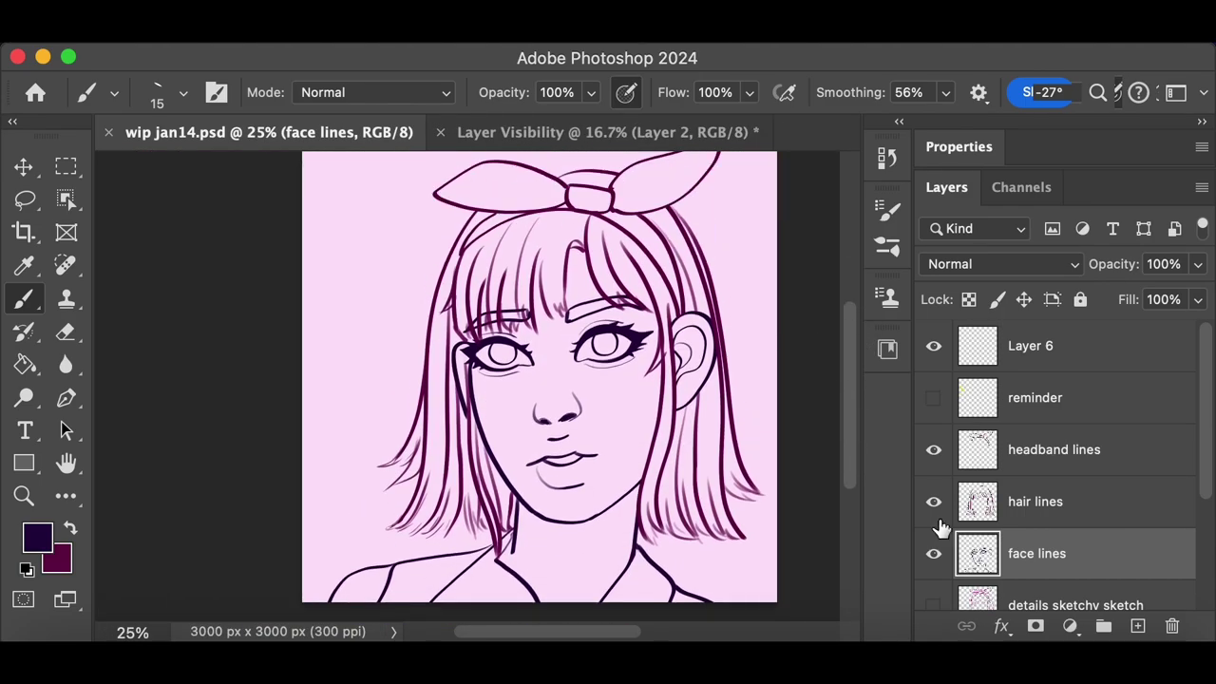
key(super+minus)
key(super+s)
Rename Layer 6 "face base colour" and add layers named "hair base colour" and "headband base colour"
click(1088, 346)
double_click(1050, 348)
text(face base colour)
click(1138, 626)
double_click(1029, 346)
text(hair base colour)
key(Return)
click(1138, 626)
double_click(1028, 344)
text(headband base colour)
key(Return)
key(super+shift+alt+n)
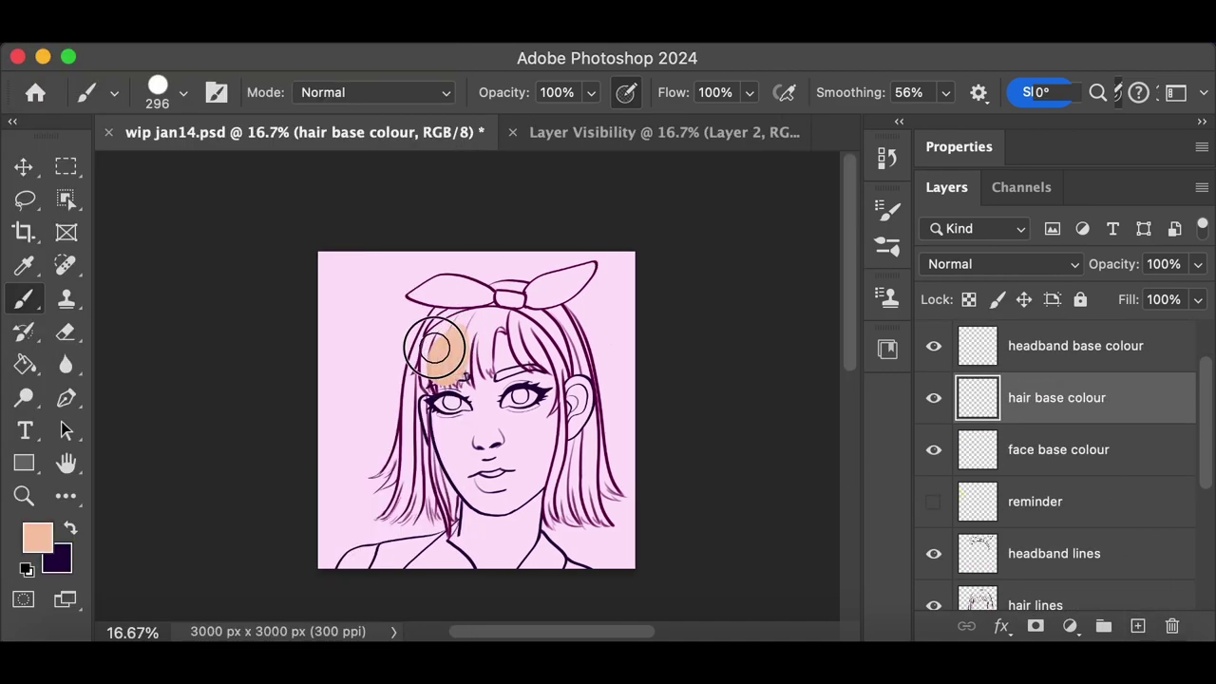
Paint a peach patch over the fringe on the hair base colour layer, and move the hair lines layer above it
drag(442, 345, 457, 285)
scroll(1078, 476, down, 1)
drag(1077, 542, 1077, 374)
key(super+plus)
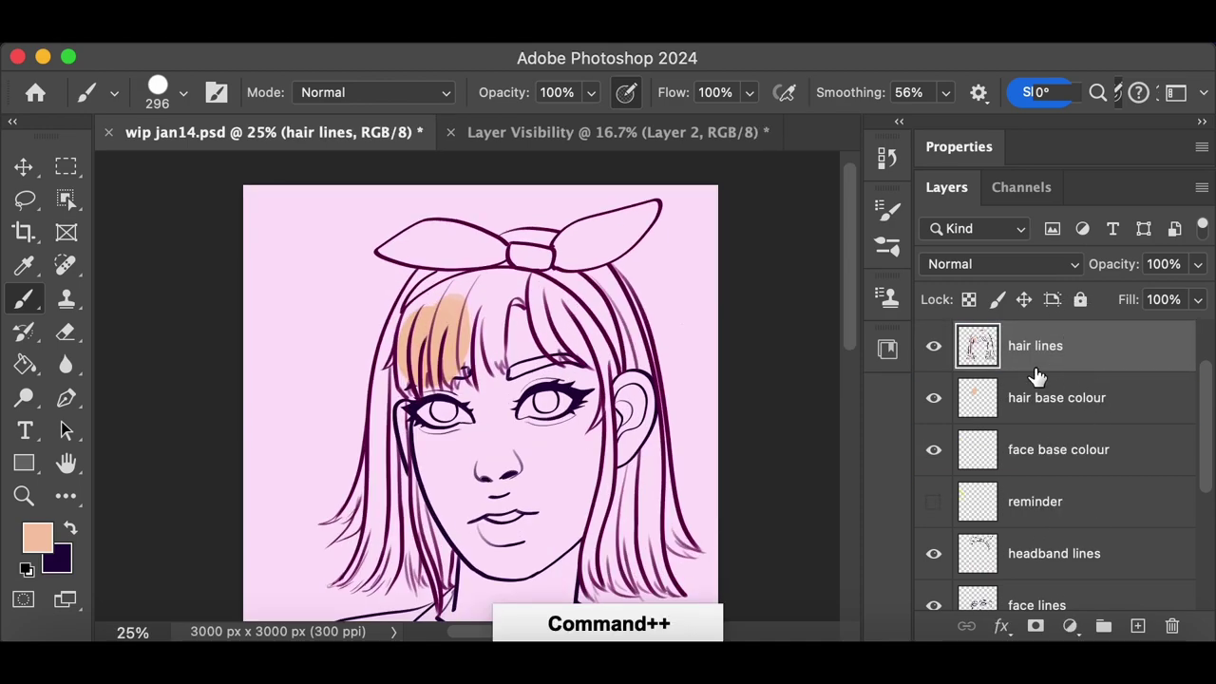
scroll(1086, 592, up, 1)
Move the face lines layer above the hair base colour layer, and reselect the hair base colour layer
drag(1086, 597, 1105, 375)
key(super+z)
drag(1100, 572, 1104, 355)
click(1109, 445)
key(super+z)
key(super+z)
click(1100, 496)
Block in both sides of the hair in peach with the size 296 Brush, and move headband lines above the hair base colour
mouse_move(452, 276)
mouse_down()
mouse_move(385, 480)
mouse_move(354, 519)
mouse_up()
scroll(1111, 579, down, 1)
drag(1112, 602, 1110, 426)
drag(1204, 475, 1201, 562)
scroll(1199, 565, up, 3)
mouse_move(435, 402)
mouse_down()
mouse_move(494, 238)
mouse_move(538, 225)
mouse_move(634, 395)
mouse_up()
key(super+z)
key(super+z)
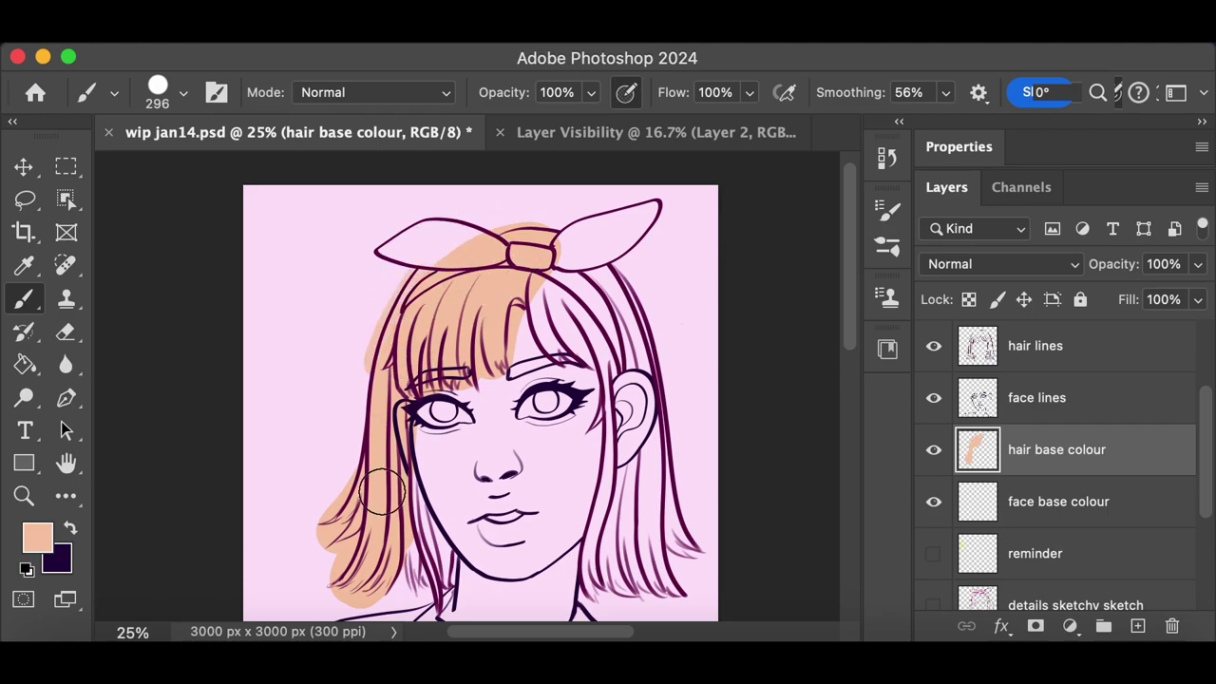
mouse_move(532, 285)
mouse_down()
mouse_move(627, 285)
mouse_move(611, 564)
mouse_move(648, 466)
mouse_up()
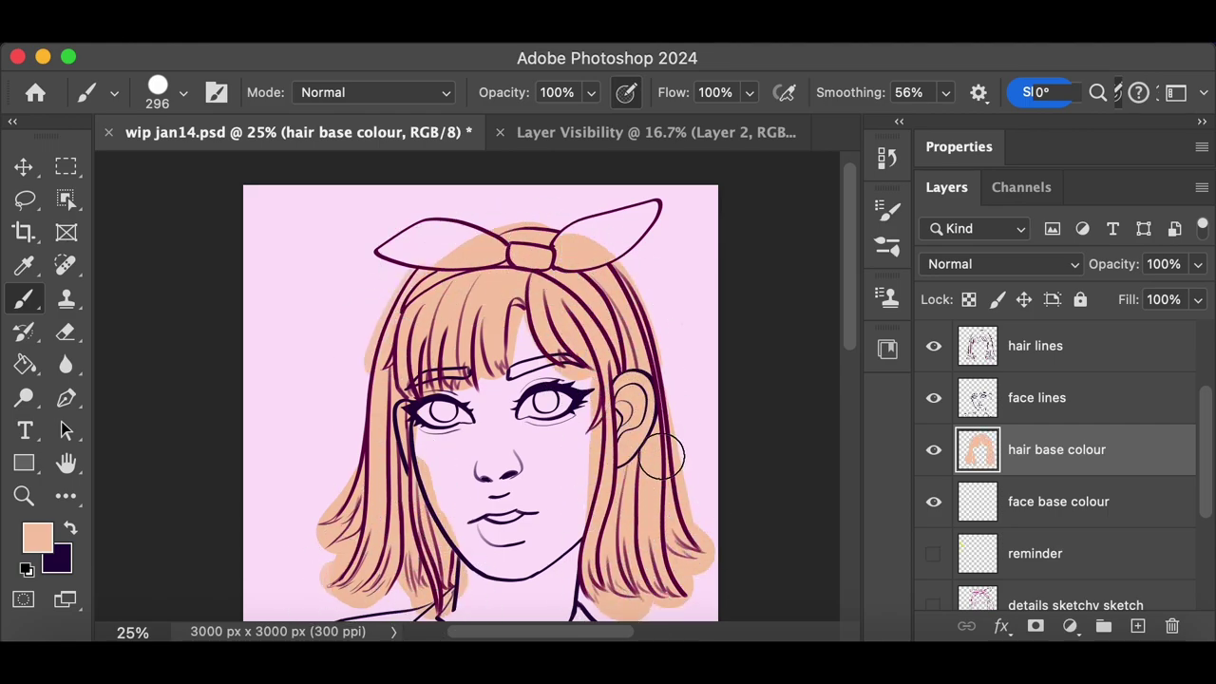
Erase the peach spilling outside the hair outline and onto the bow with a size 95 Eraser
drag(850, 334, 846, 500)
key(super+equal)
key(e)
click(183, 93)
drag(166, 167, 218, 167)
click(416, 366)
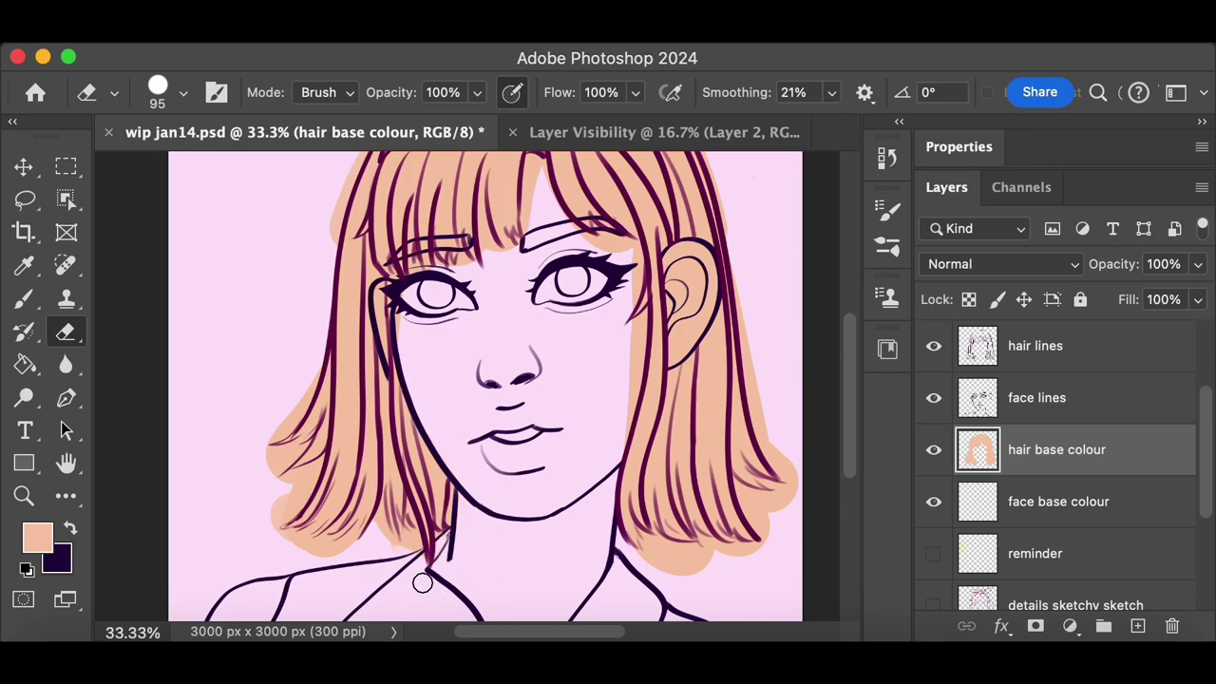
scroll(544, 278, up, 2)
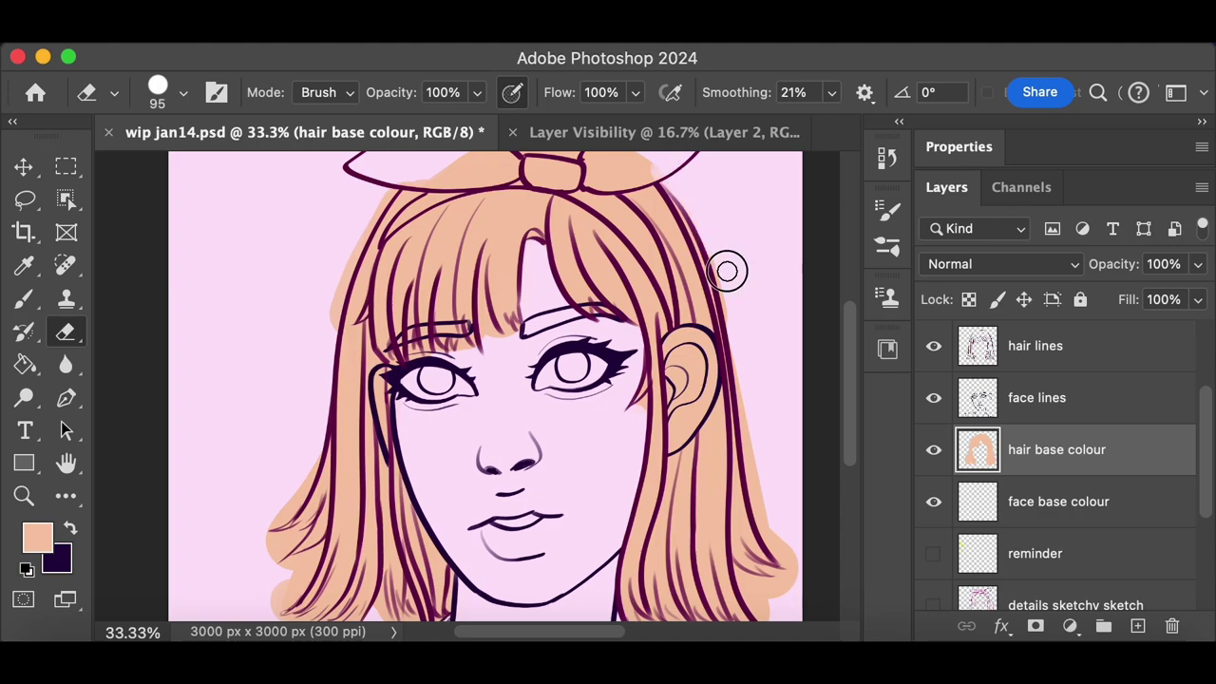
scroll(608, 224, up, 3)
mouse_move(608, 225)
mouse_down()
mouse_move(606, 262)
mouse_move(659, 235)
mouse_move(507, 258)
mouse_move(426, 237)
mouse_move(449, 256)
mouse_move(595, 268)
mouse_move(503, 220)
mouse_up()
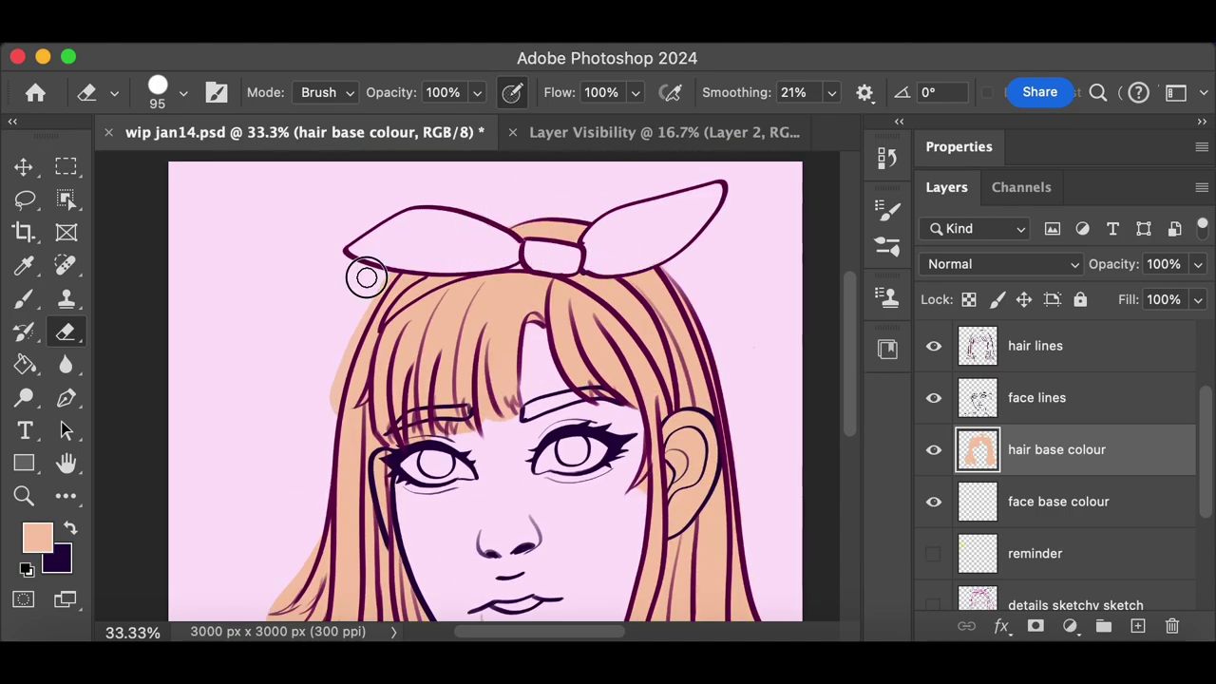
scroll(305, 332, down, 7)
scroll(263, 461, down, 1)
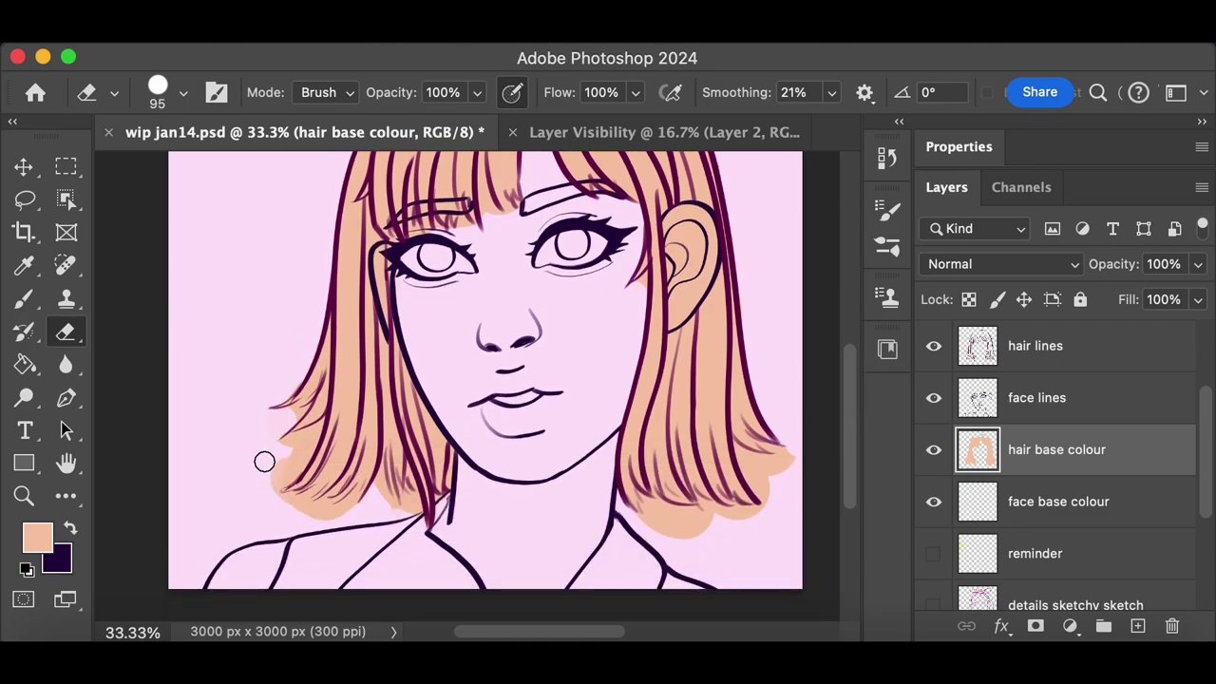
Clear the hair colour from the ear using a size 22 Eraser, touching up its edge with the Brush
mouse_move(681, 280)
mouse_down()
mouse_move(699, 231)
mouse_move(680, 302)
mouse_move(704, 238)
mouse_up()
key(super+plus)
drag(616, 631, 630, 632)
drag(852, 418, 852, 395)
click(184, 92)
drag(203, 106, 186, 107)
click(712, 373)
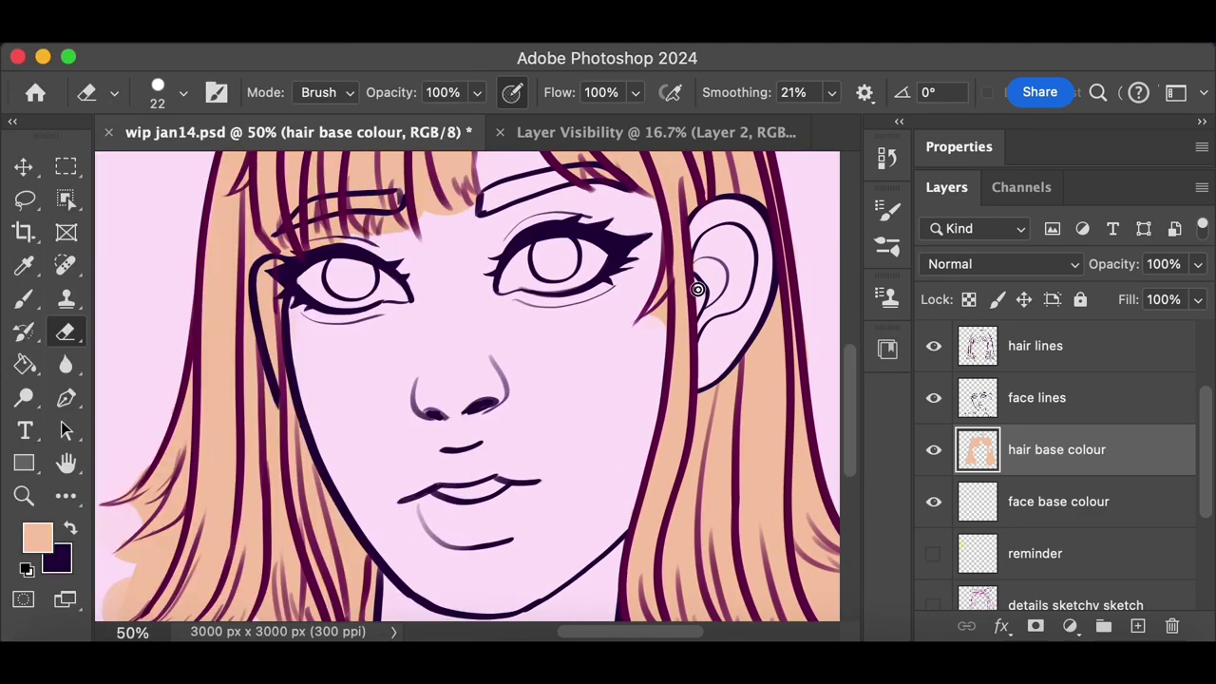
key(b)
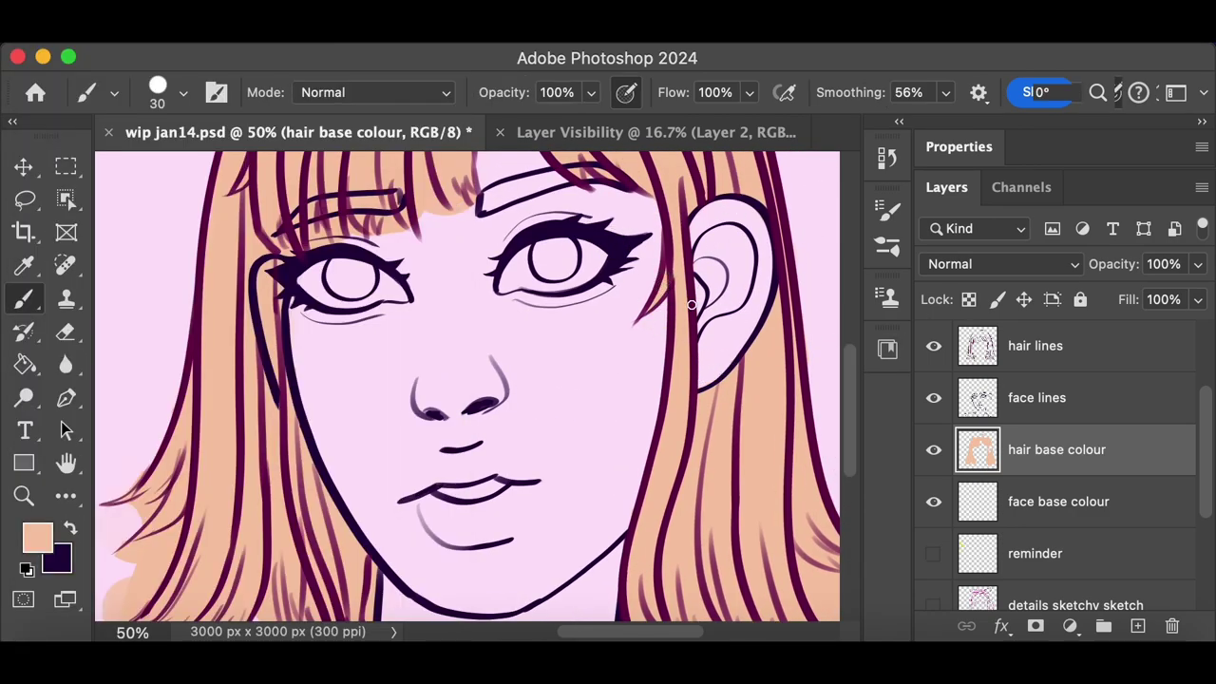
key(e)
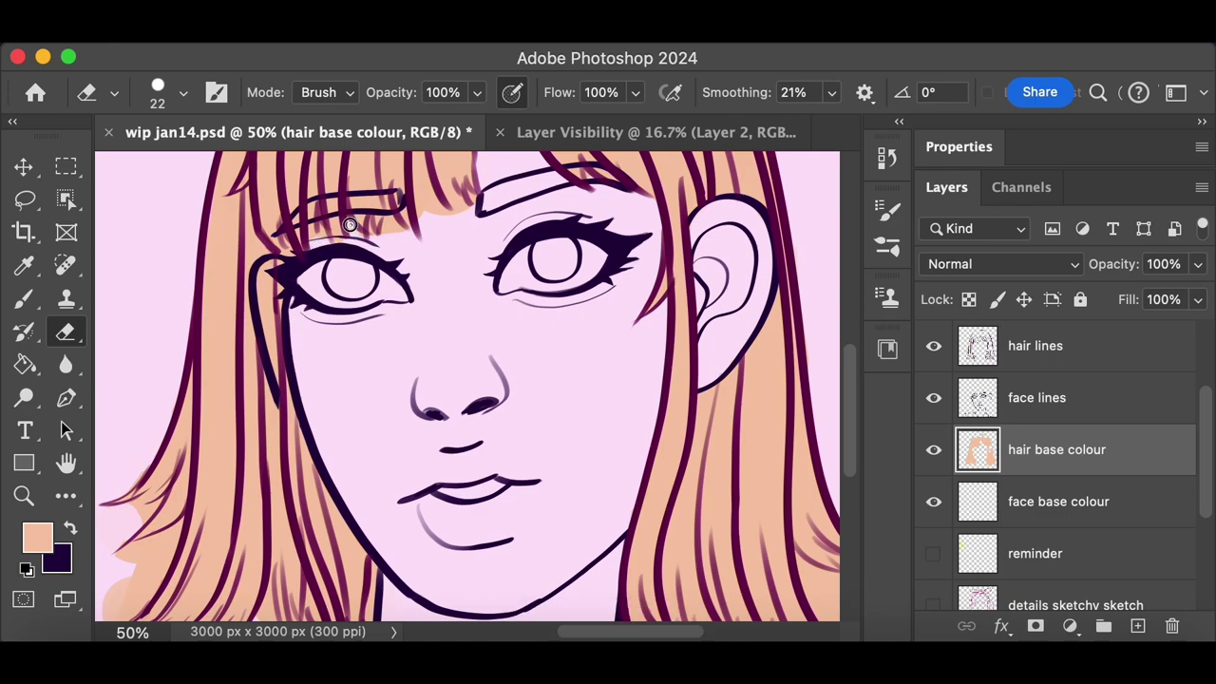
Trim the hair colour along the fringe tips above the eyes, patching gaps with the size 30 Brush
scroll(416, 263, up, 2)
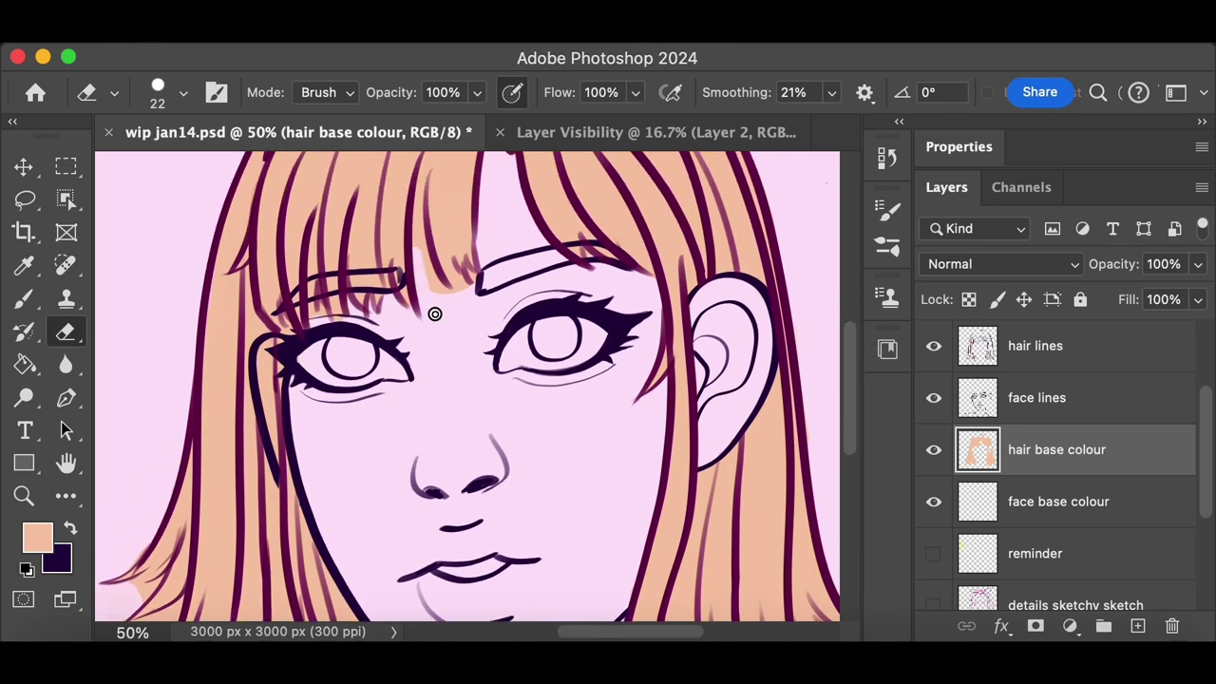
scroll(430, 275, up, 1)
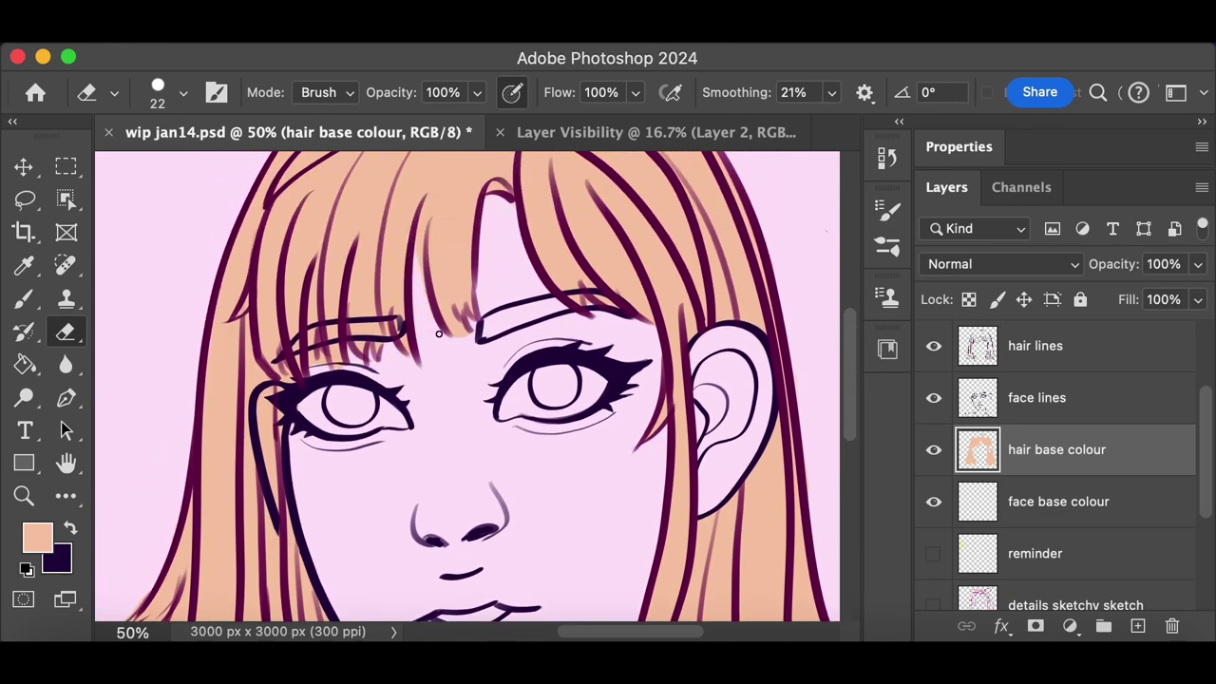
key(b)
right_click(422, 278)
scroll(849, 393, up, 1)
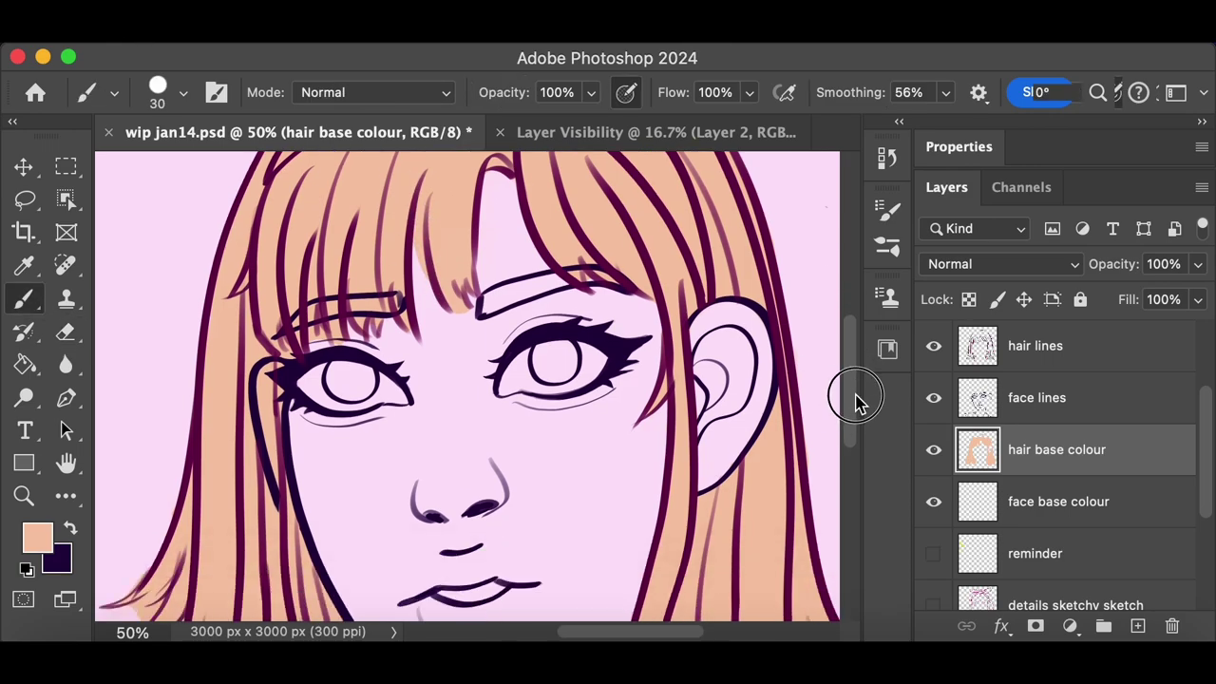
Erase the hair colour from both sides of the headband strip beneath the bow
key(e)
scroll(865, 328, up, 2)
drag(864, 328, 863, 324)
drag(344, 280, 284, 327)
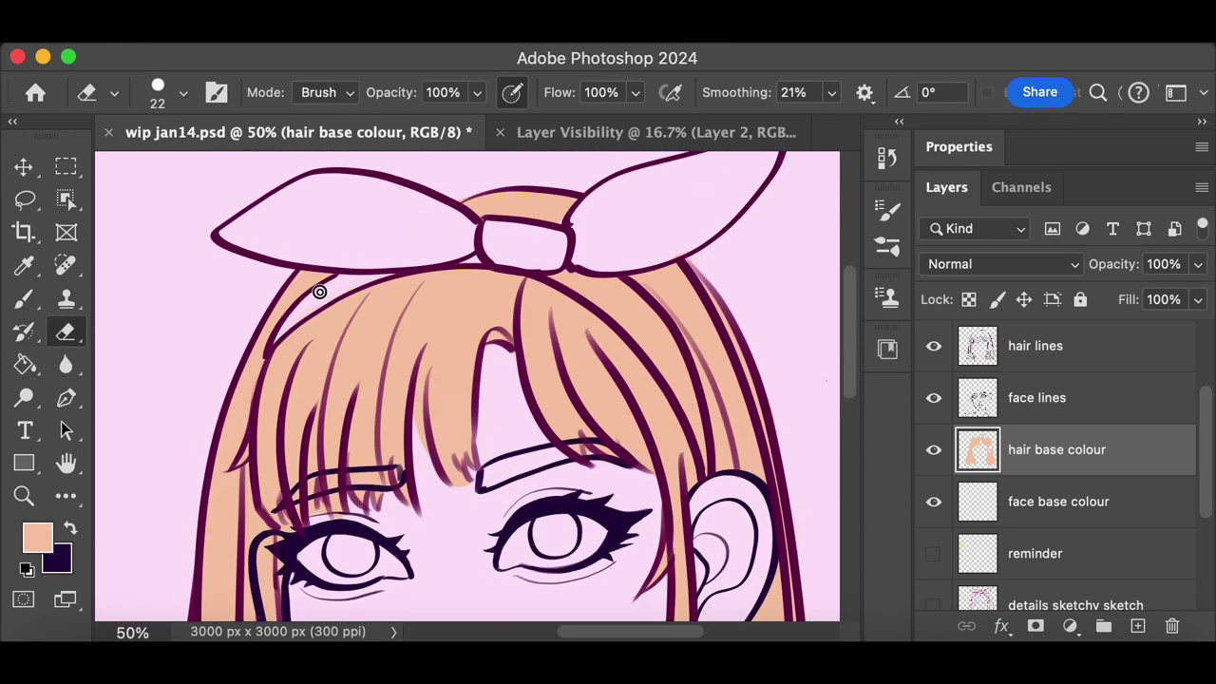
mouse_move(565, 283)
mouse_down()
mouse_move(589, 268)
mouse_move(637, 296)
mouse_move(655, 360)
mouse_up()
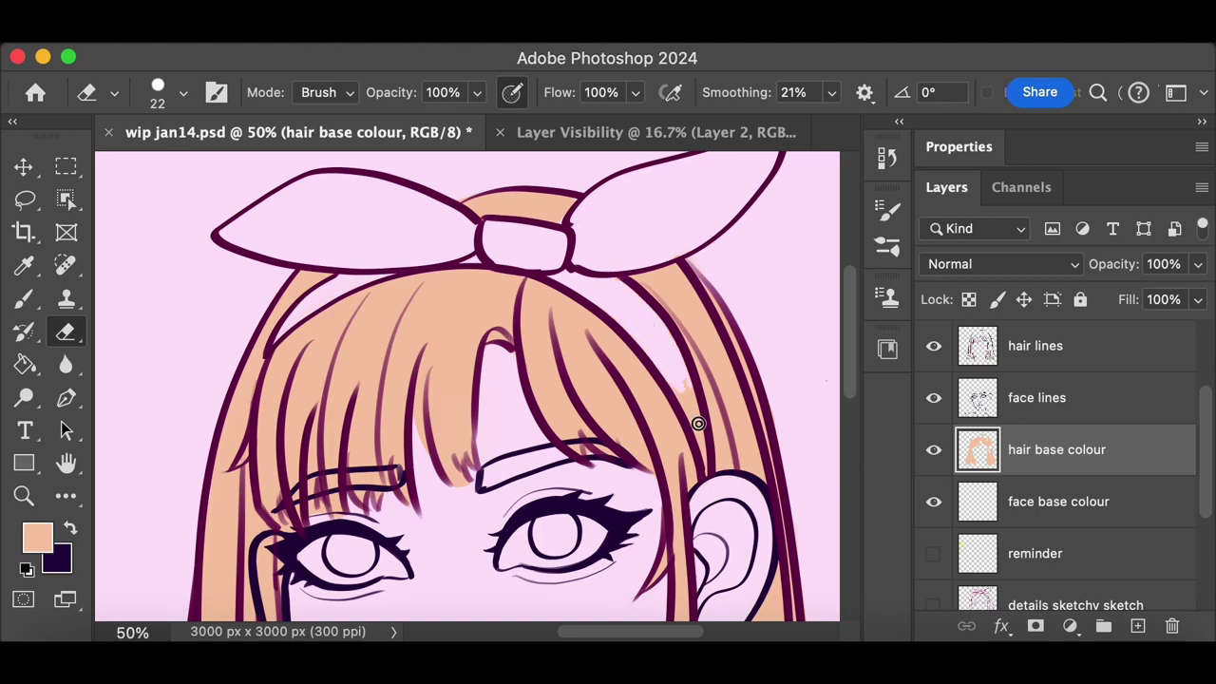
key(b)
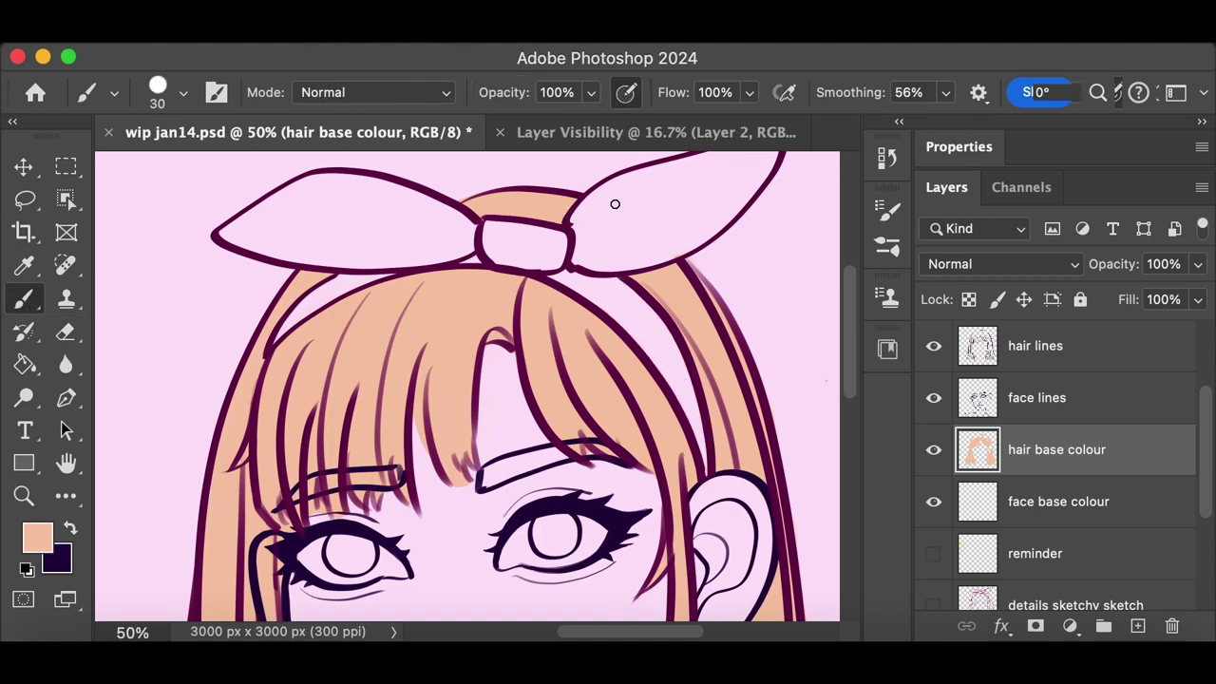
Trim the hair colour around the lower tips of the right-hand hair with the size 22 Eraser
key(e)
scroll(701, 508, down, 10)
drag(668, 481, 657, 443)
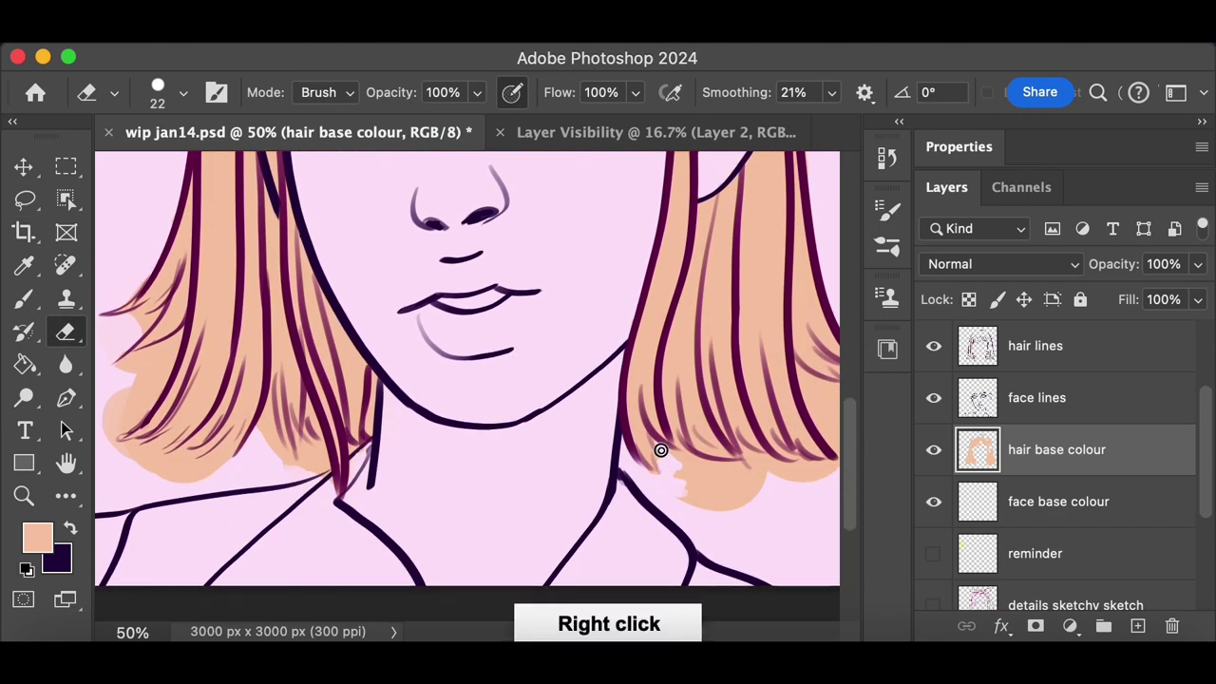
drag(678, 491, 701, 505)
scroll(692, 499, right, 5)
drag(630, 407, 614, 369)
mouse_move(639, 430)
mouse_down()
mouse_move(646, 385)
mouse_move(680, 385)
mouse_move(669, 377)
mouse_move(670, 422)
mouse_up()
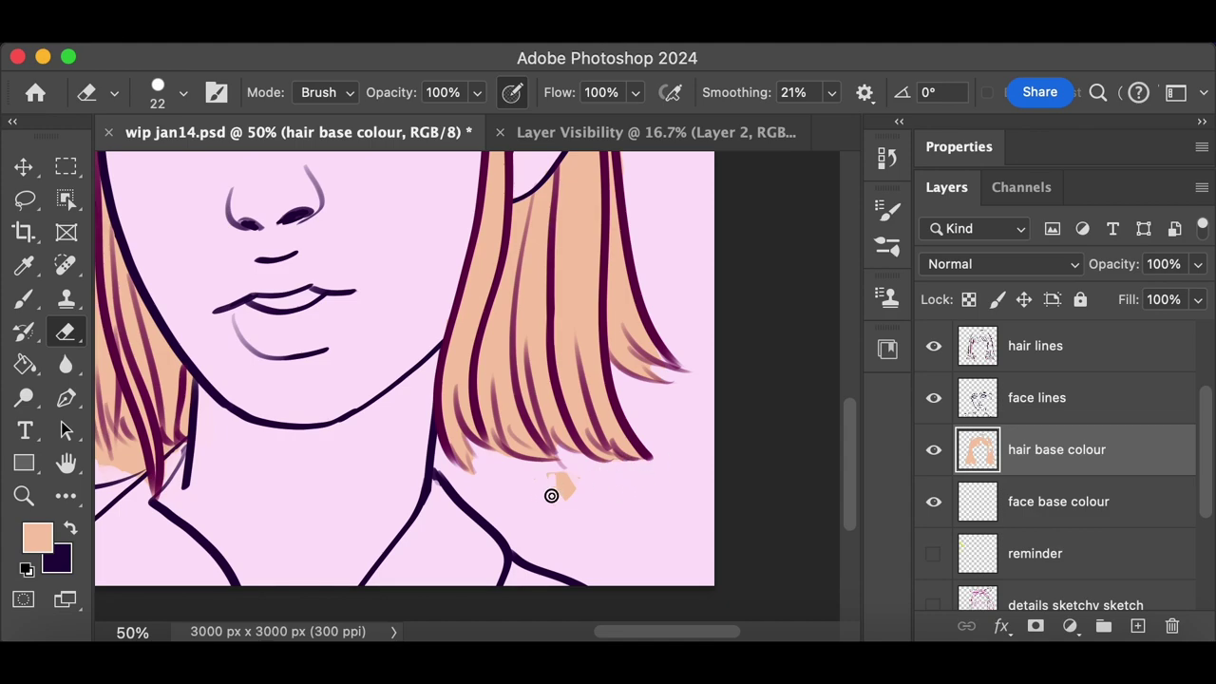
key(b)
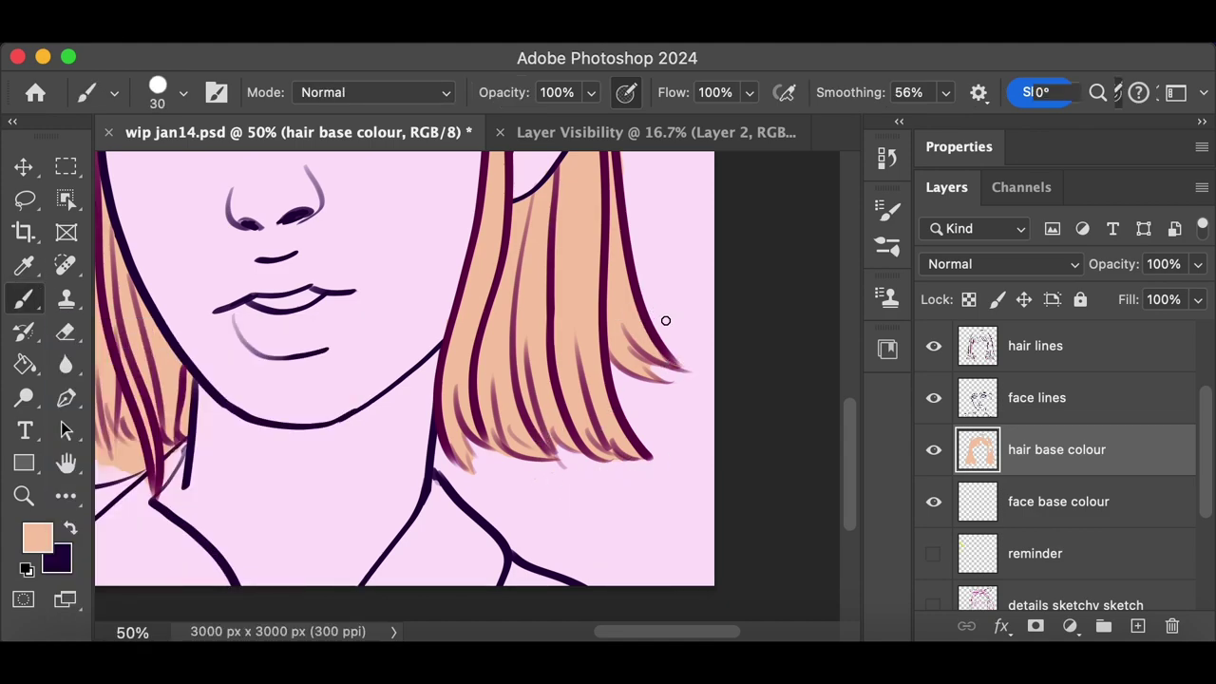
Trim the hair colour around the left-hand hair tips with the Eraser and check the fringe edges
scroll(629, 604, left, 5)
key(e)
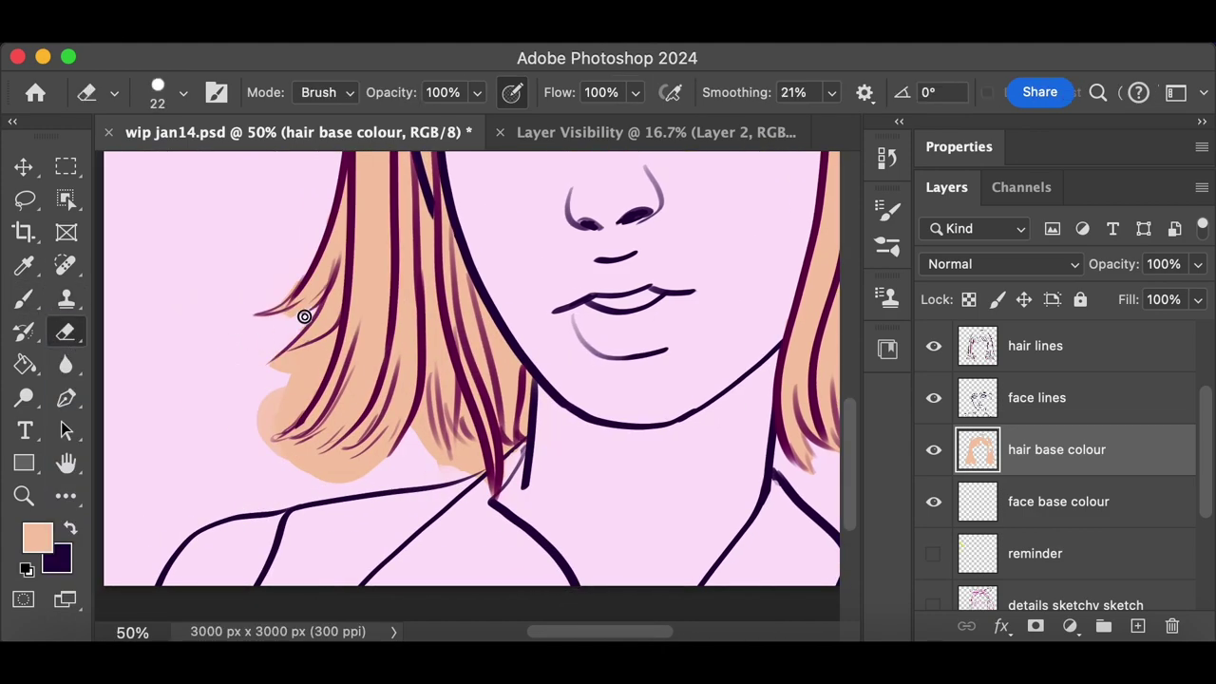
mouse_move(326, 359)
mouse_down()
mouse_move(273, 433)
mouse_move(302, 379)
mouse_move(282, 406)
mouse_up()
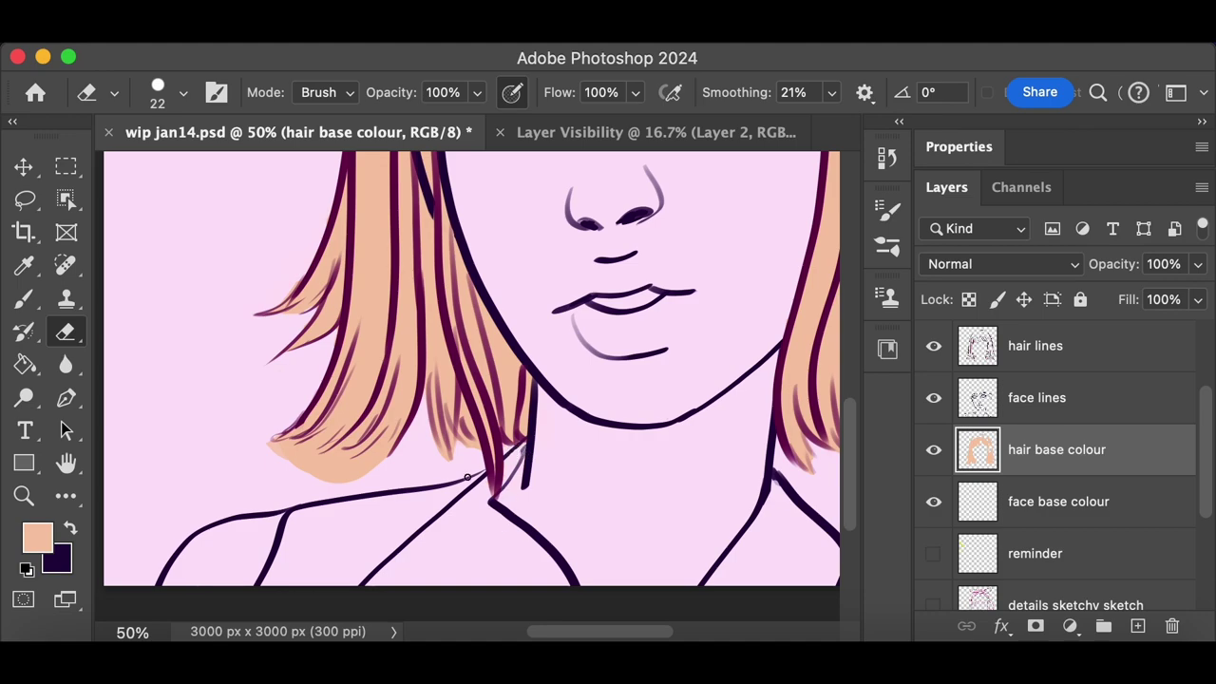
key(super+z)
key(b)
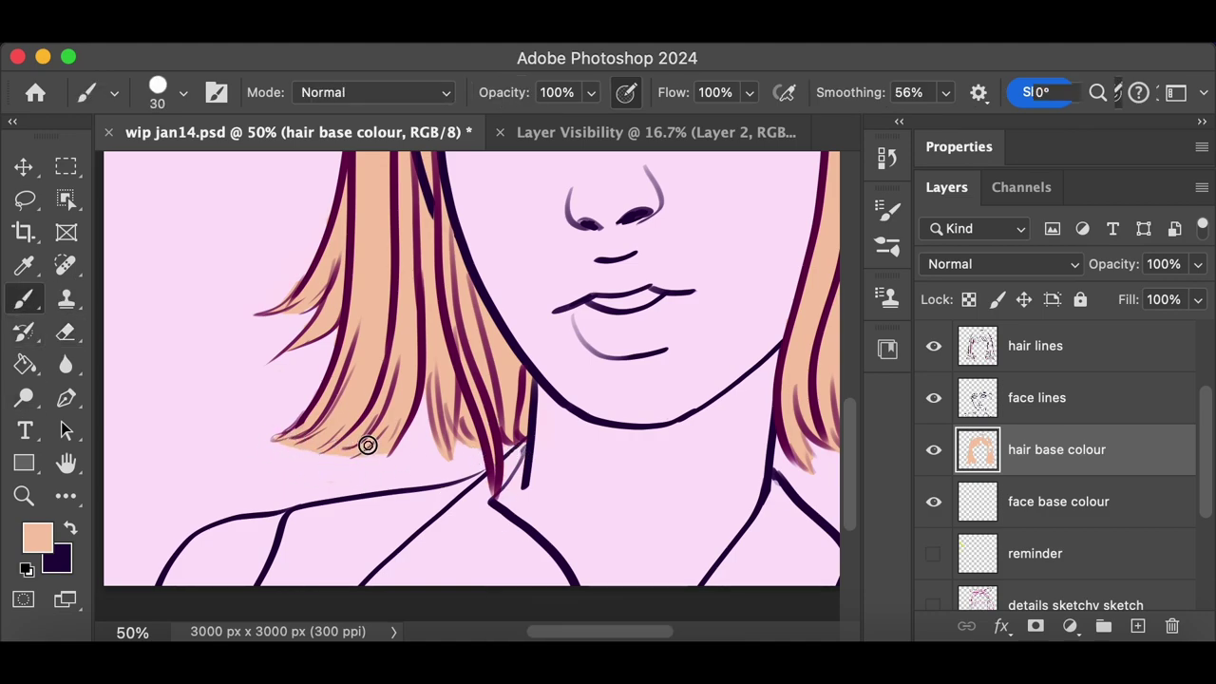
key(e)
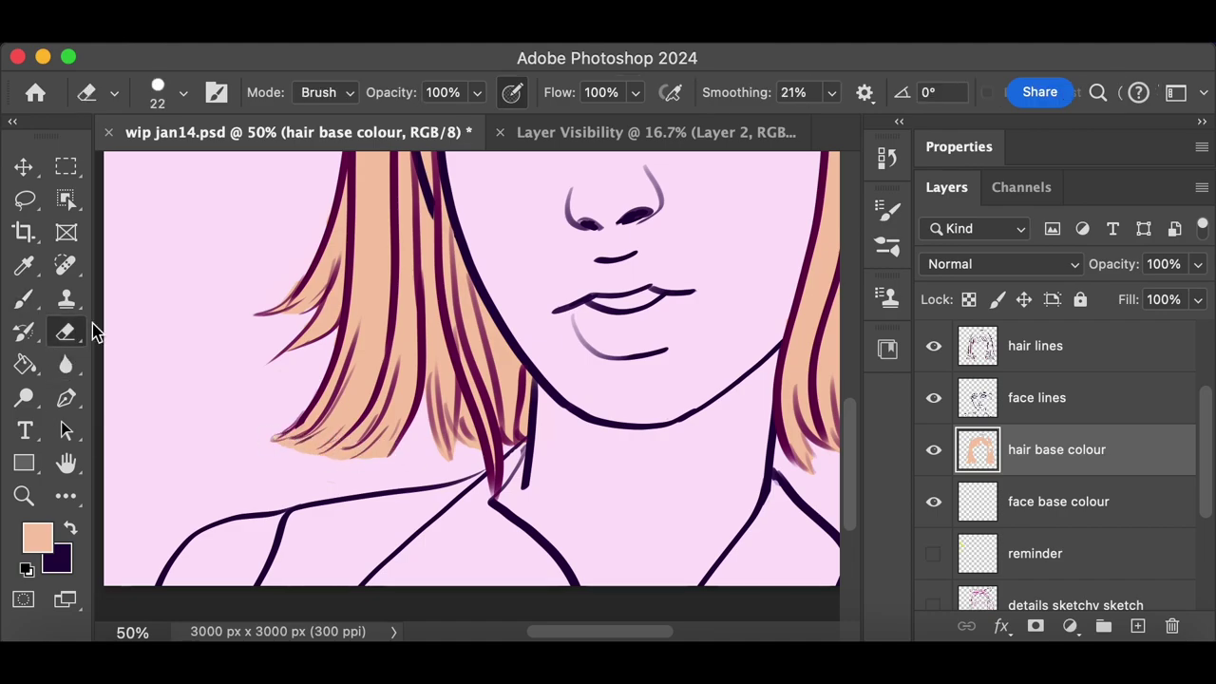
key(super+minus)
key(super+minus)
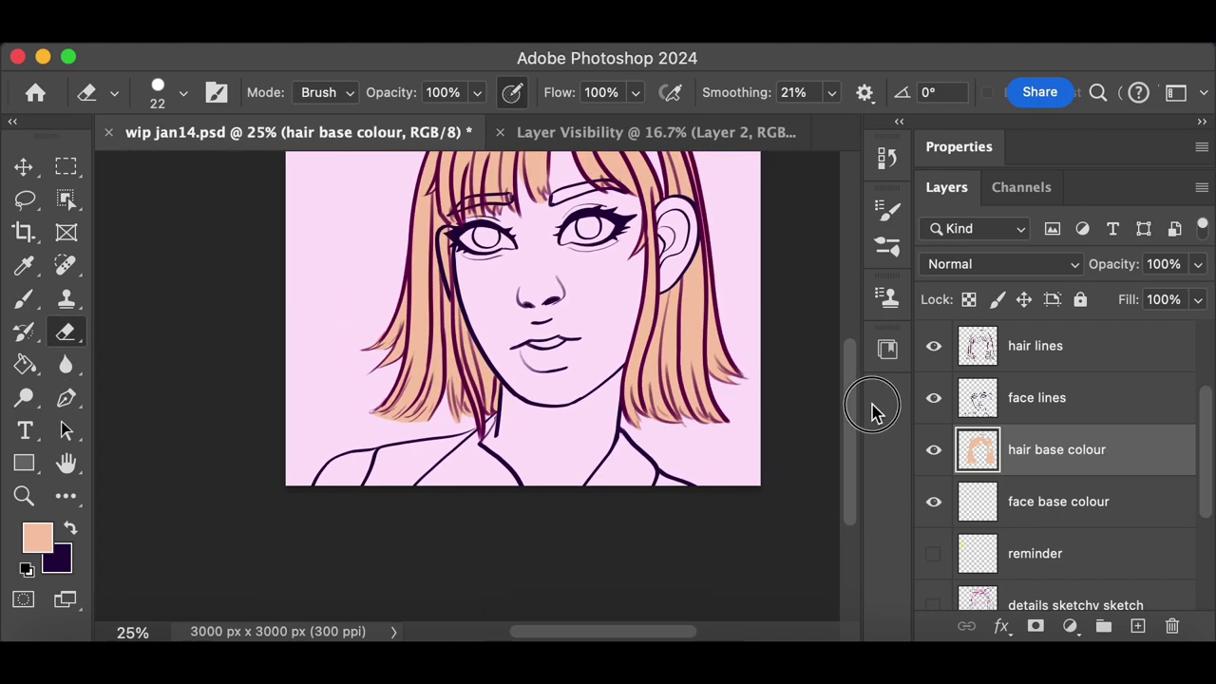
key(super+plus)
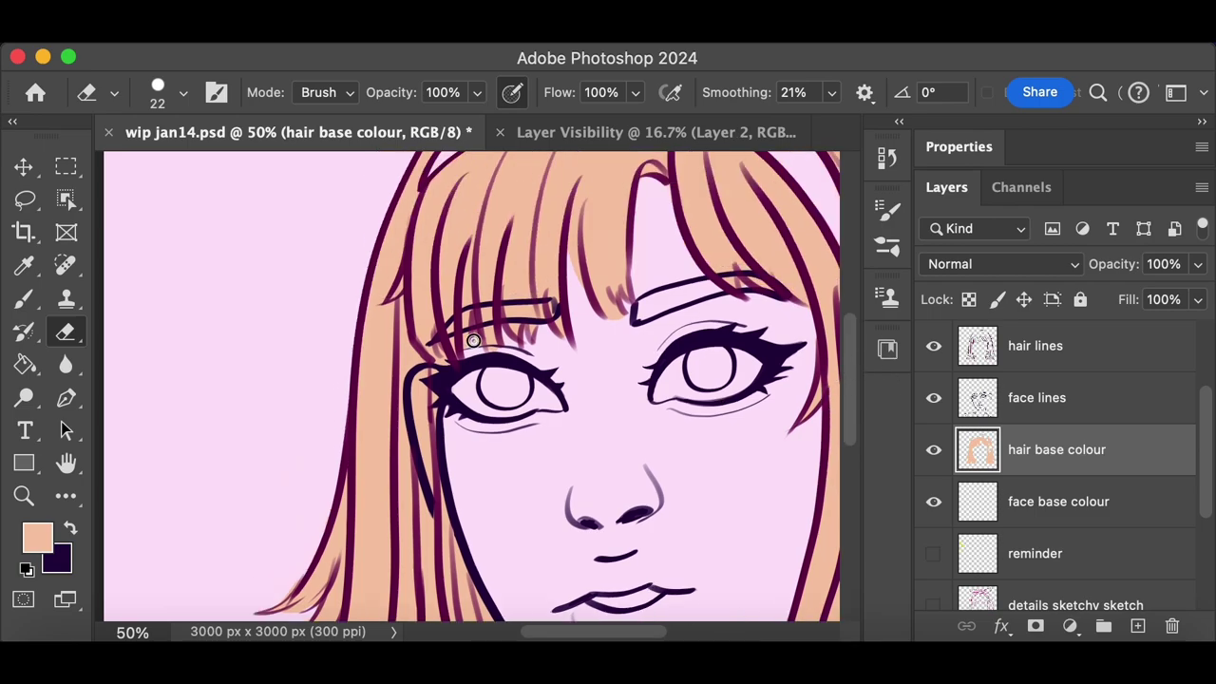
click(1105, 348)
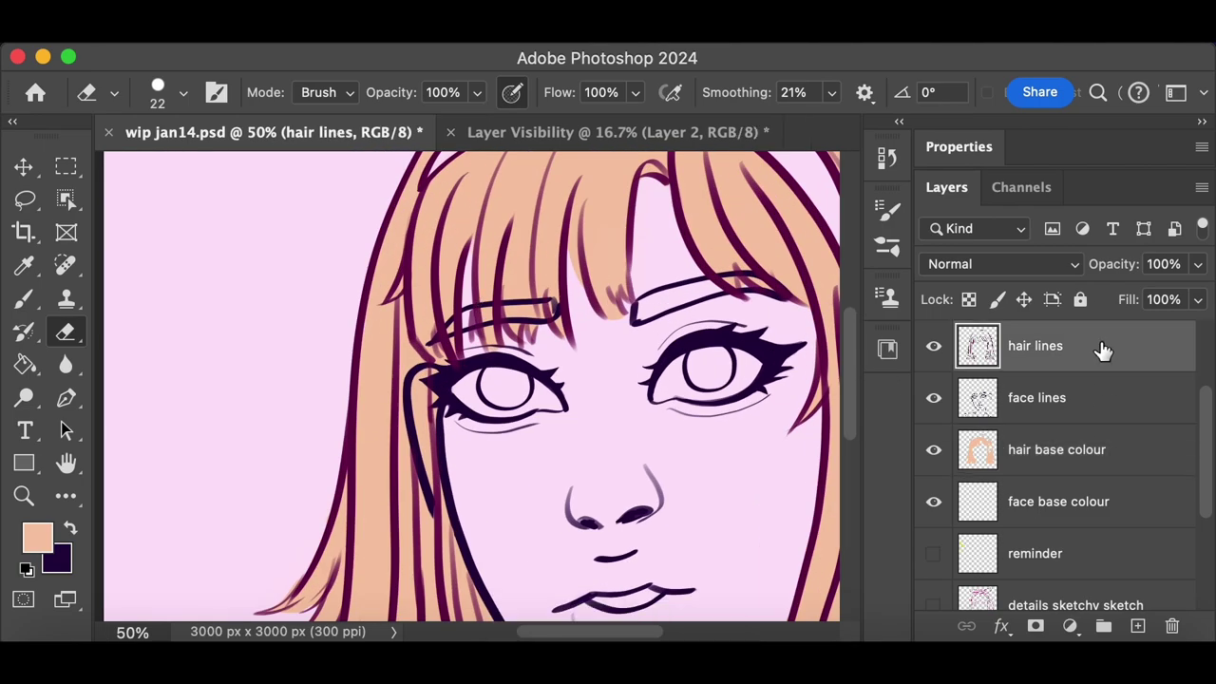
key(super+minus)
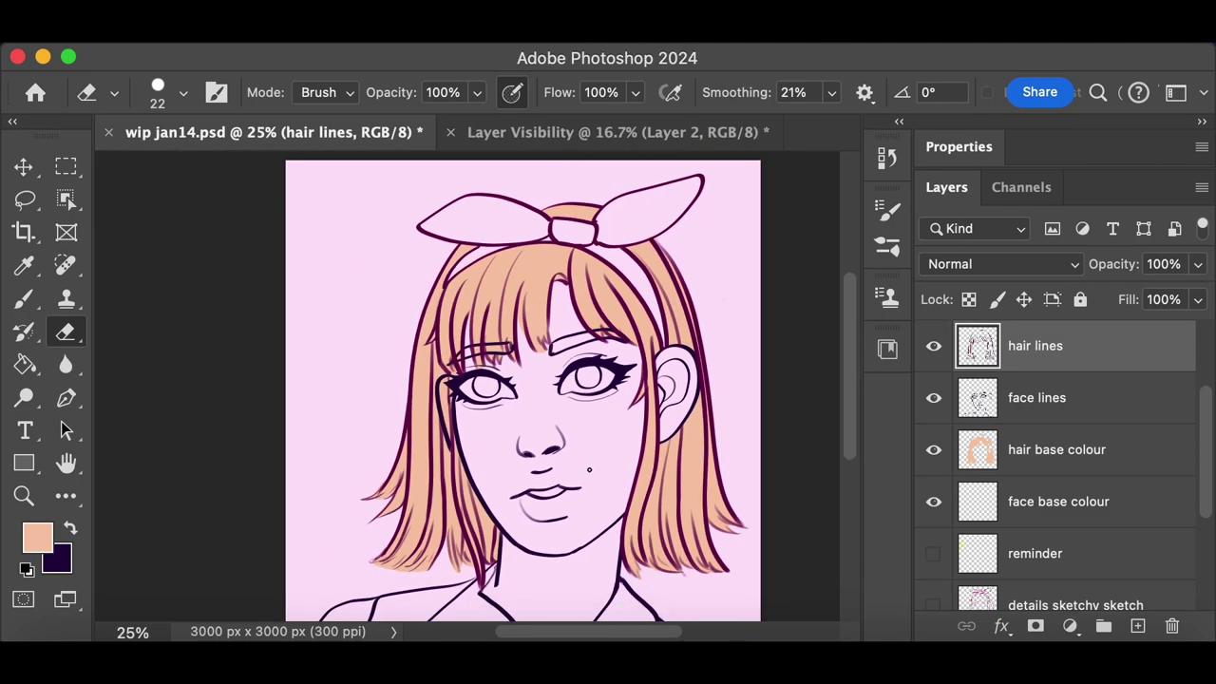
Set the foreground colour to orange ffb889 and lock the transparent pixels of the hair base colour layer
scroll(589, 470, down, 2)
click(38, 538)
click(702, 247)
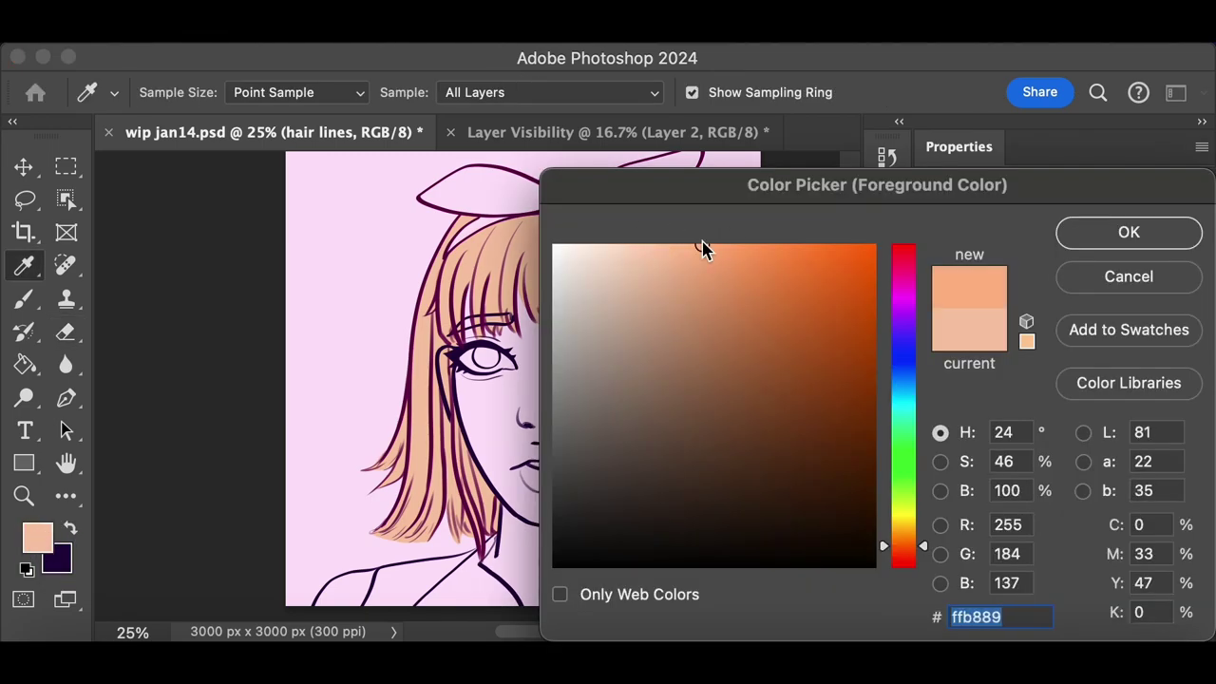
click(1129, 233)
click(24, 365)
click(1056, 449)
click(969, 300)
Try to fill the hair sections with the new orange using the Paint Bucket
click(430, 366)
click(575, 183)
key(super+z)
key(super+z)
Paint the orange over the hair on the locked layer with a size 268 Brush
click(27, 299)
click(184, 92)
drag(230, 109, 271, 109)
drag(504, 213, 662, 292)
drag(694, 418, 661, 521)
Shift the foreground colour's hue to a redder salmon and repaint all of the hair with it
click(40, 534)
click(904, 551)
click(1109, 236)
mouse_move(532, 242)
mouse_down()
mouse_move(430, 340)
mouse_move(466, 488)
mouse_up()
mouse_move(587, 215)
mouse_down()
mouse_move(698, 305)
mouse_move(623, 576)
mouse_up()
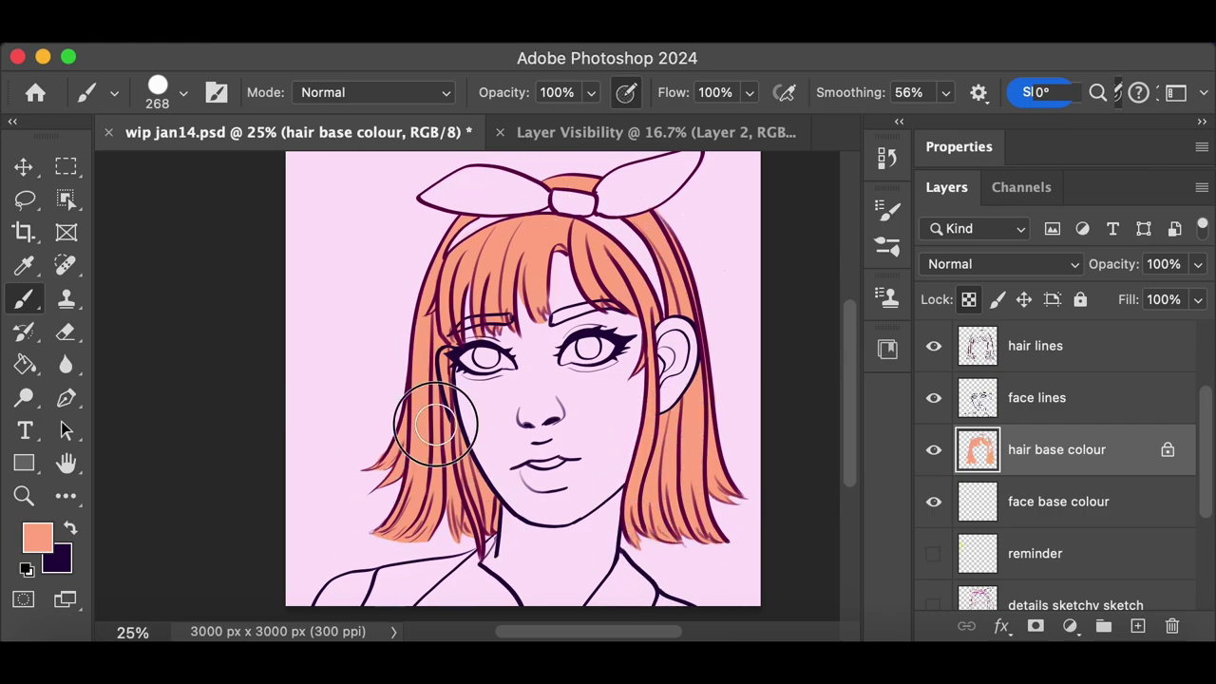
Save the document and make the face base colour layer active
key(cmd+s)
scroll(840, 466, down, 2)
click(1138, 626)
key(cmd+z)
scroll(1202, 361, up, 3)
drag(1202, 355, 1204, 418)
click(1143, 518)
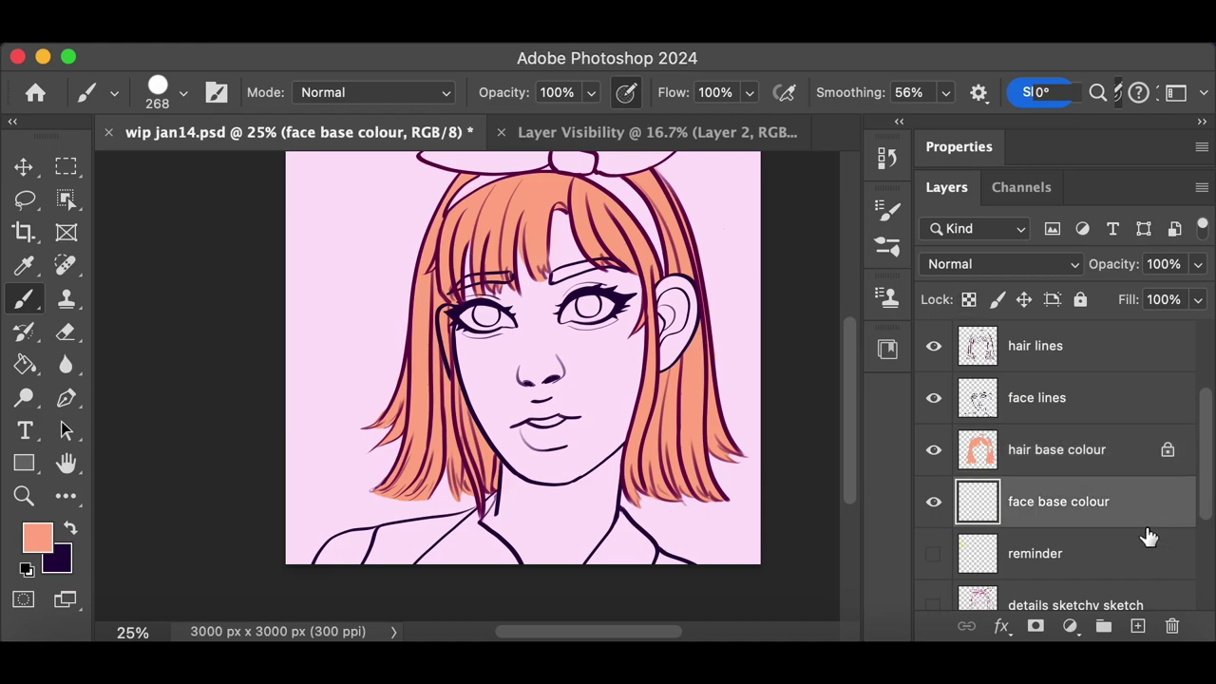
Choose a pale pink foreground colour and paint the face, ear and neck on the face base colour layer
click(38, 537)
click(615, 254)
click(1129, 231)
mouse_move(485, 361)
mouse_down()
mouse_move(603, 366)
mouse_move(522, 244)
mouse_move(589, 314)
mouse_move(701, 348)
mouse_up()
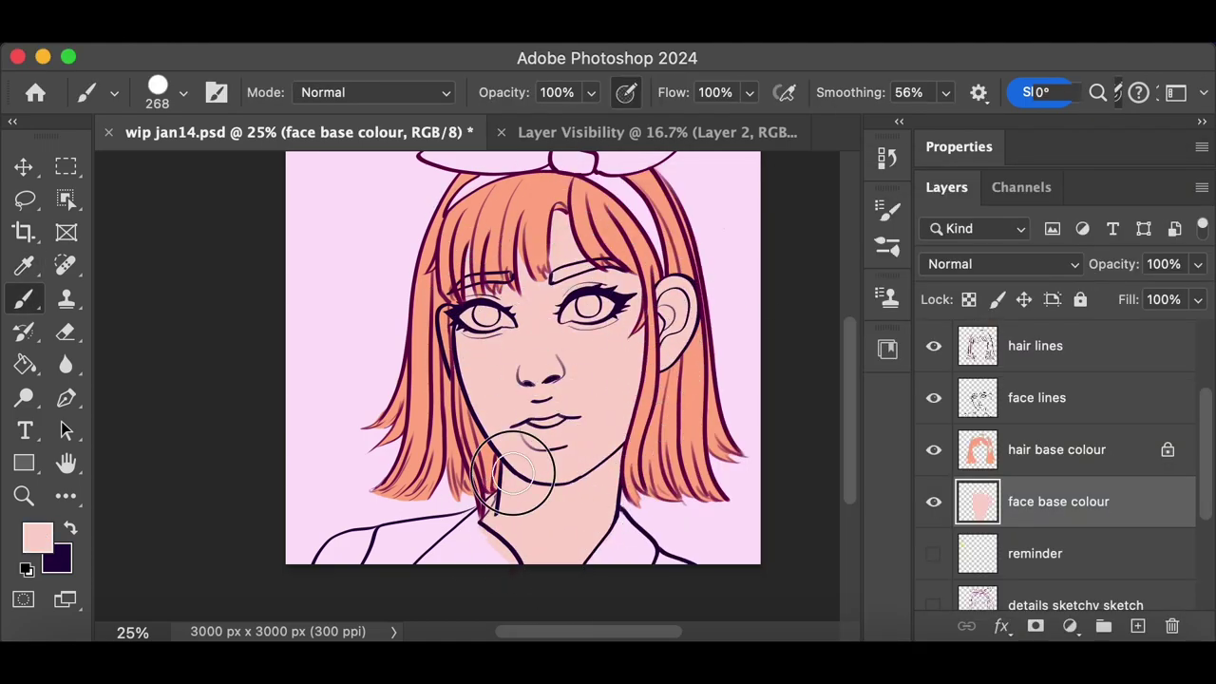
Erase the skin colour from the eyes, eyebrows and lips and around the neck edge with a size 22 Eraser
key(cmd+plus)
key(e)
scroll(846, 333, up, 2)
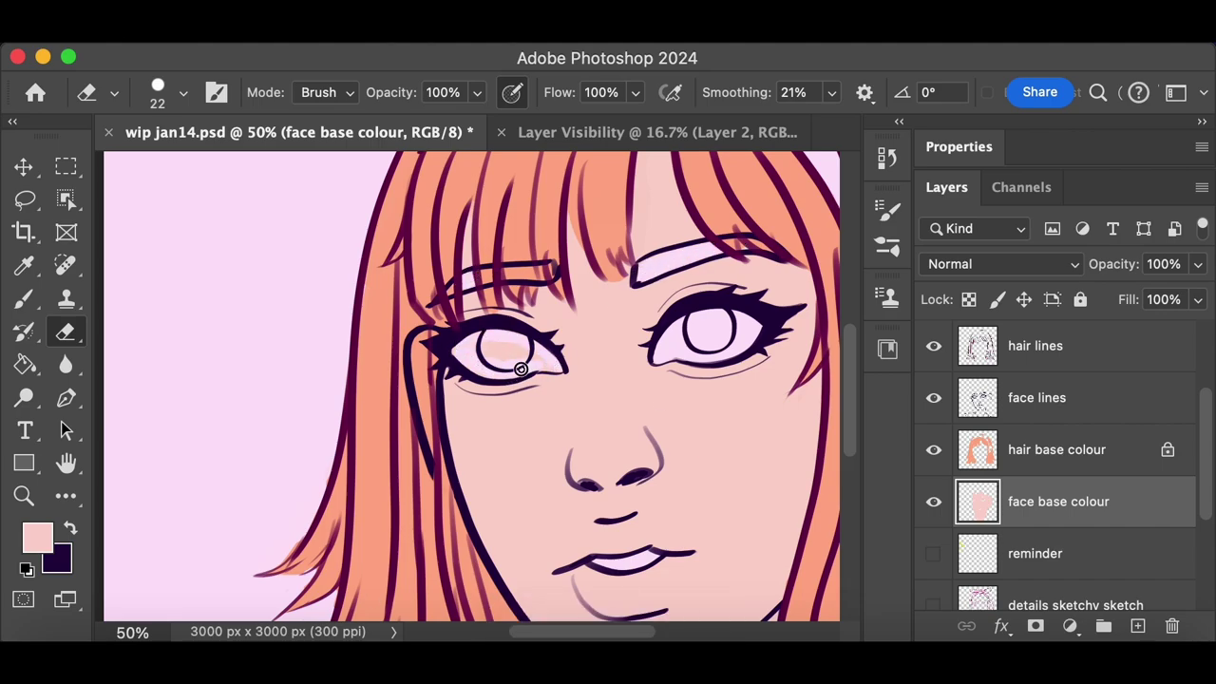
scroll(773, 430, down, 5)
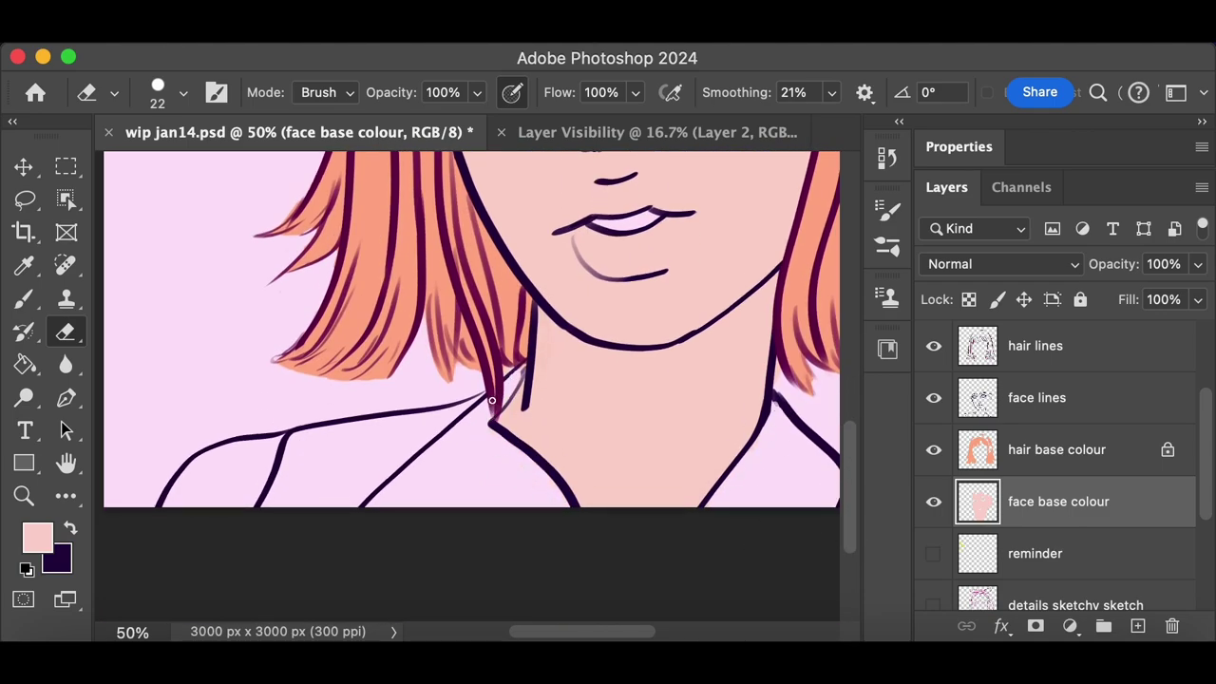
drag(850, 510, 857, 360)
drag(608, 631, 662, 632)
Paint the shirt collar white on the clothes base colour layer with a size 268 Brush and erase the overflow
click(1047, 460)
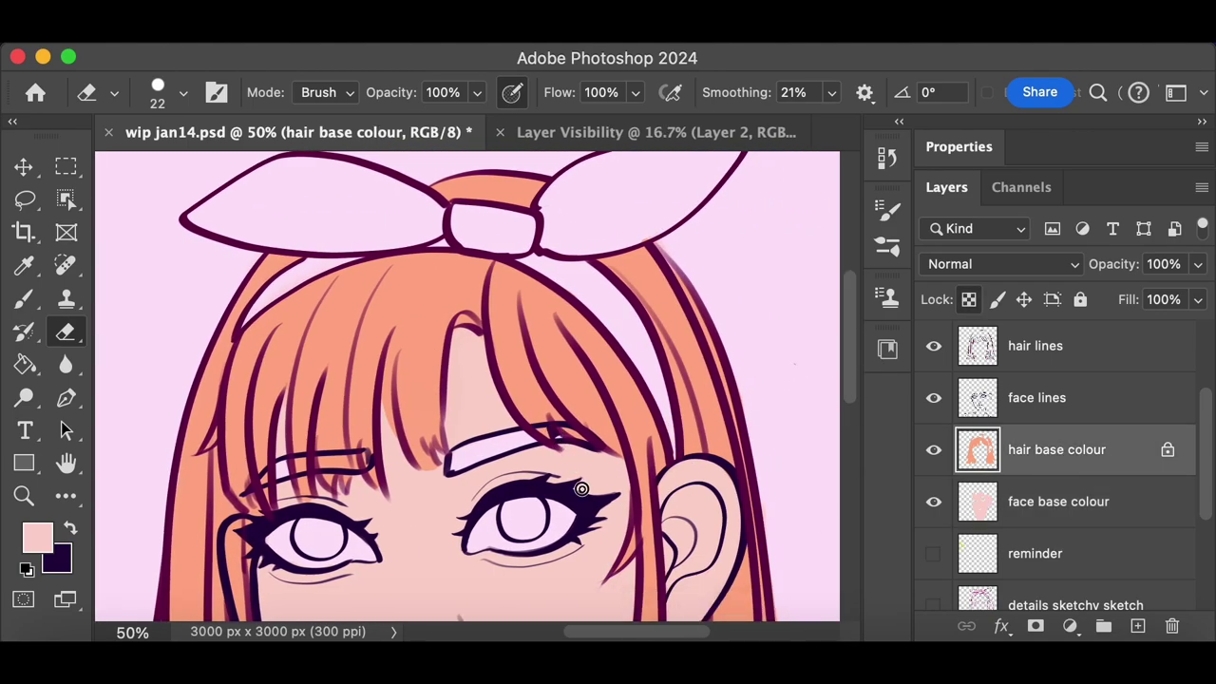
key(super+equal)
click(887, 157)
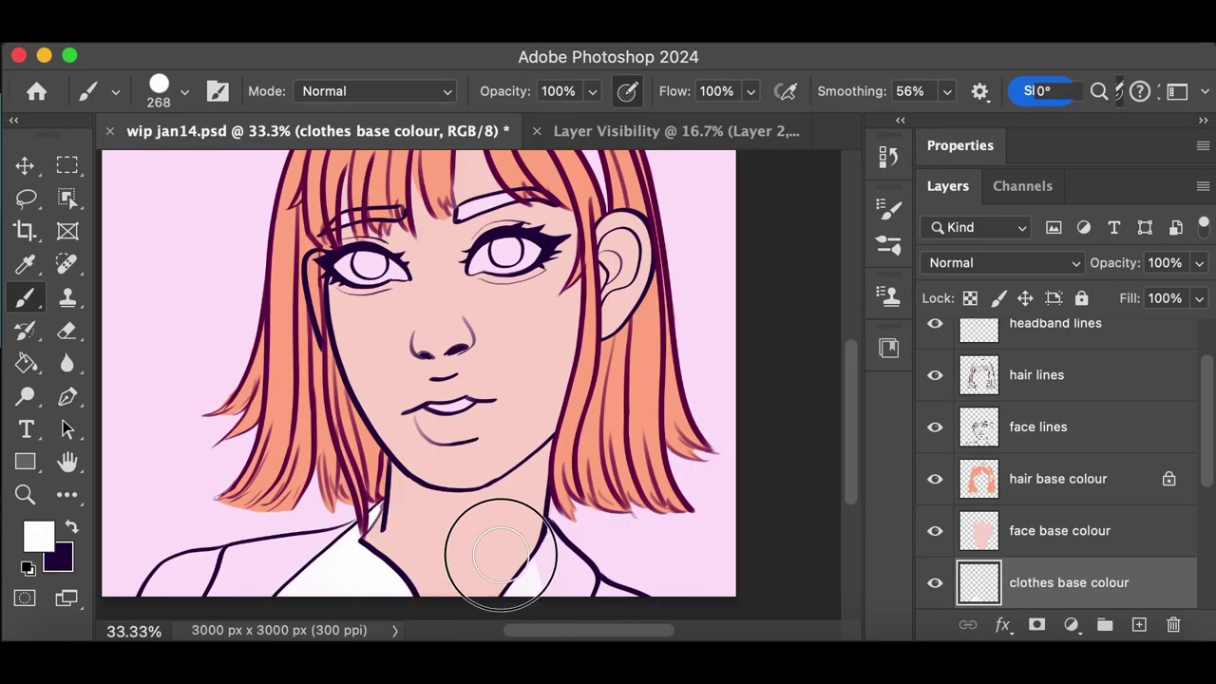
click(67, 330)
key(super+equal)
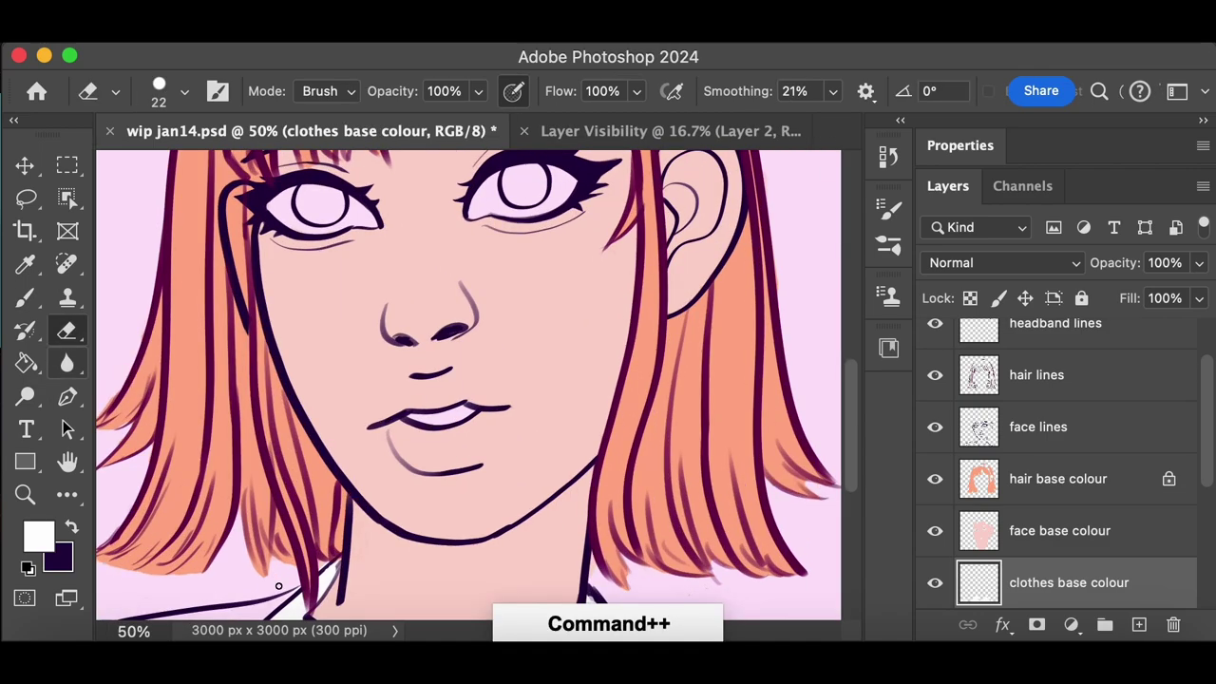
scroll(373, 444, down, 4)
drag(562, 631, 656, 636)
Sample the skin colour and touch up the neck on the face base colour layer with a smaller Brush
key(alt+bracketright)
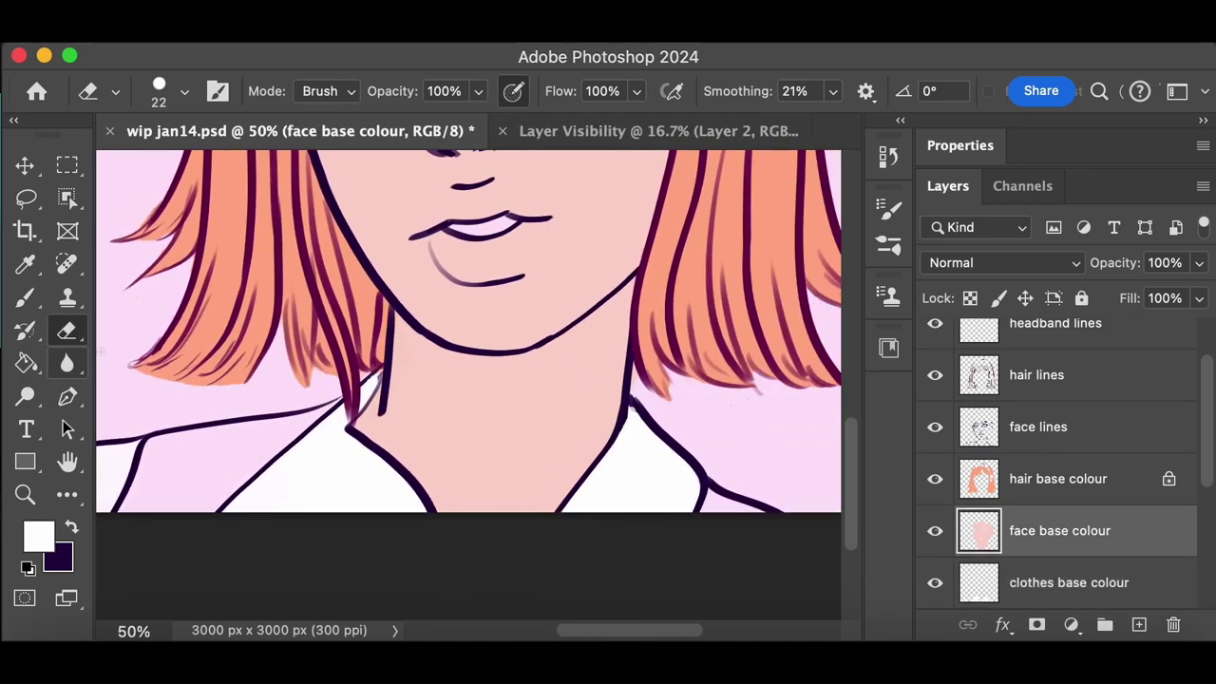
key(b)
key(i)
click(399, 437)
key(b)
click(184, 93)
drag(220, 105, 202, 102)
click(557, 497)
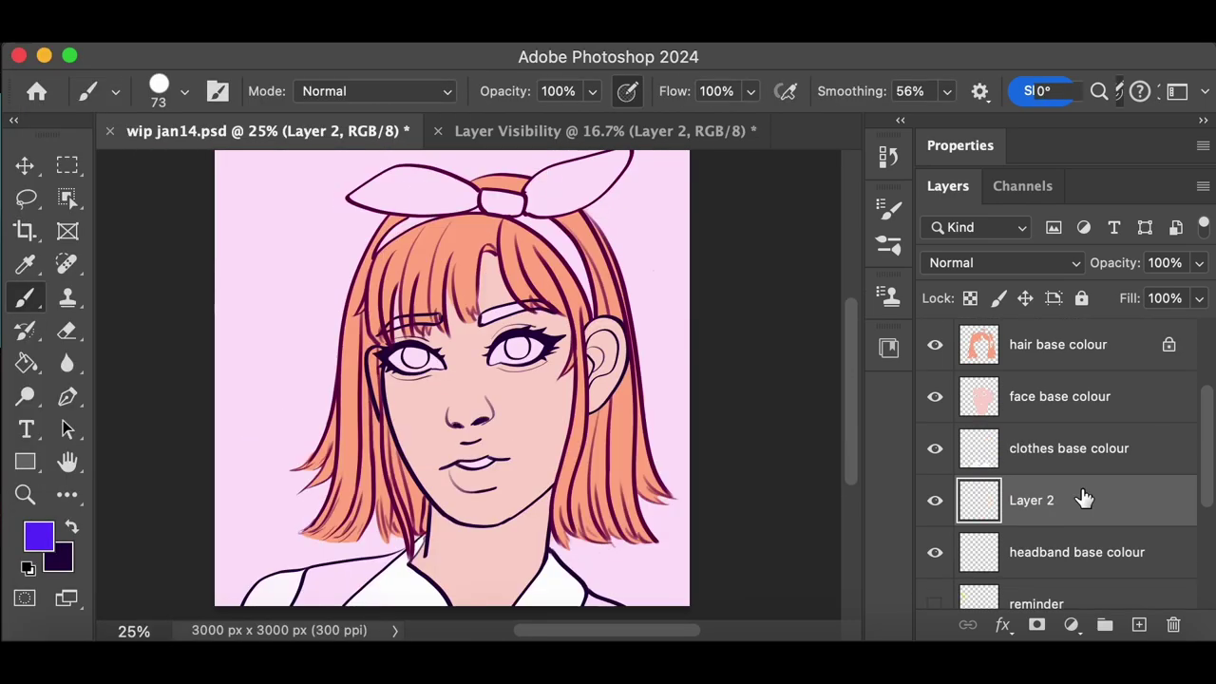
Try a blue-violet brush stroke on the vest area of Layer 2
mouse_move(297, 601)
mouse_down()
mouse_move(410, 544)
mouse_move(318, 579)
mouse_move(332, 578)
mouse_move(327, 610)
mouse_up()
key(super+z)
key(super+z)
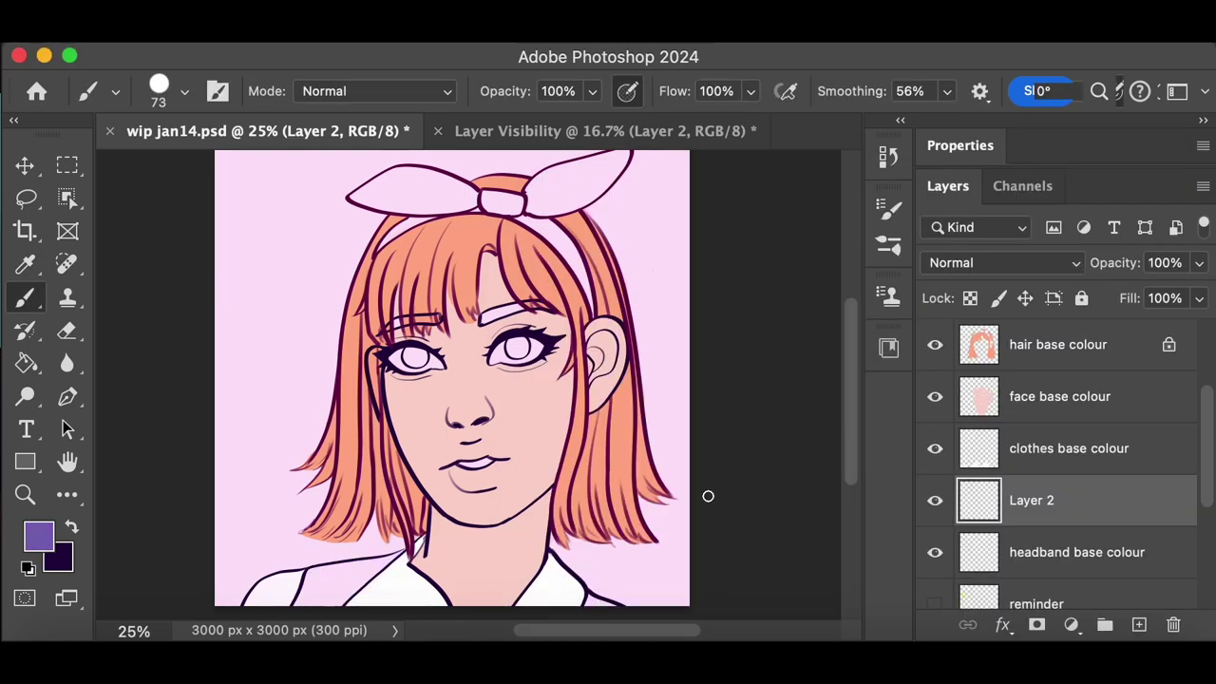
Choose a muted purple foreground colour and paint the headband and its bow on Layer 2 with a size 73 Brush
click(47, 528)
click(922, 348)
click(1126, 231)
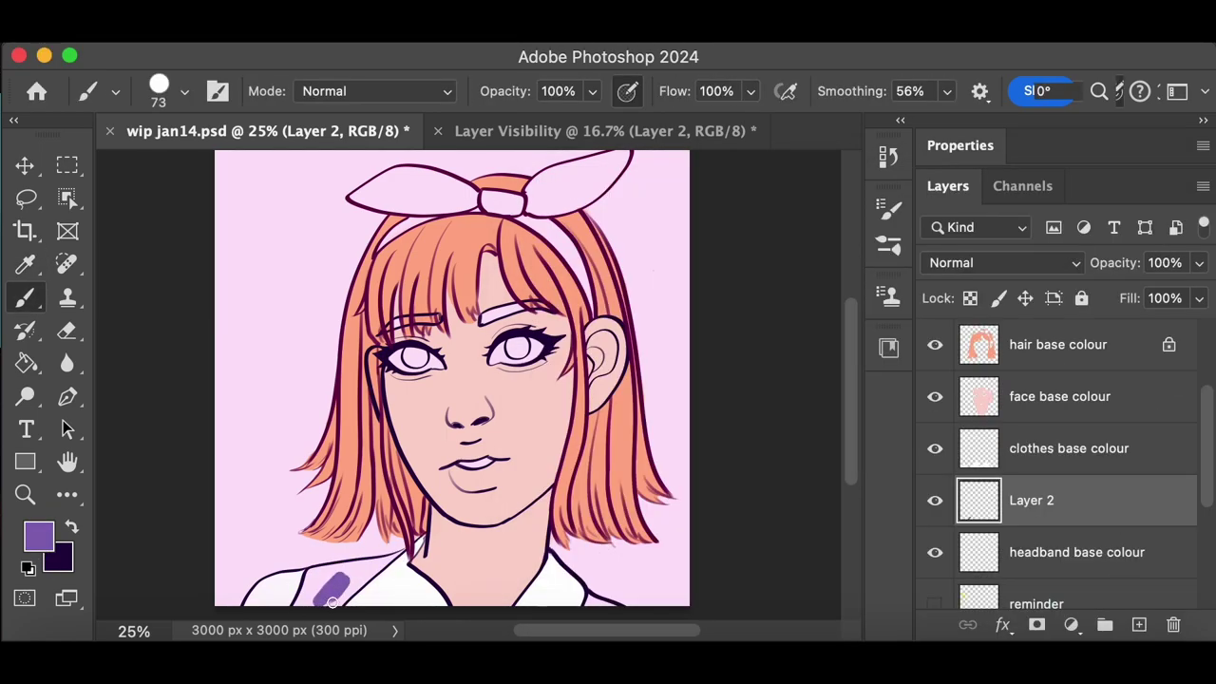
mouse_move(478, 202)
mouse_down()
mouse_move(510, 203)
mouse_move(587, 312)
mouse_up()
mouse_move(475, 204)
mouse_down()
mouse_move(387, 234)
mouse_move(382, 249)
mouse_up()
drag(473, 199, 367, 196)
scroll(475, 209, up, 2)
mouse_move(530, 224)
mouse_down()
mouse_move(577, 196)
mouse_move(575, 240)
mouse_move(598, 193)
mouse_up()
drag(397, 230, 475, 232)
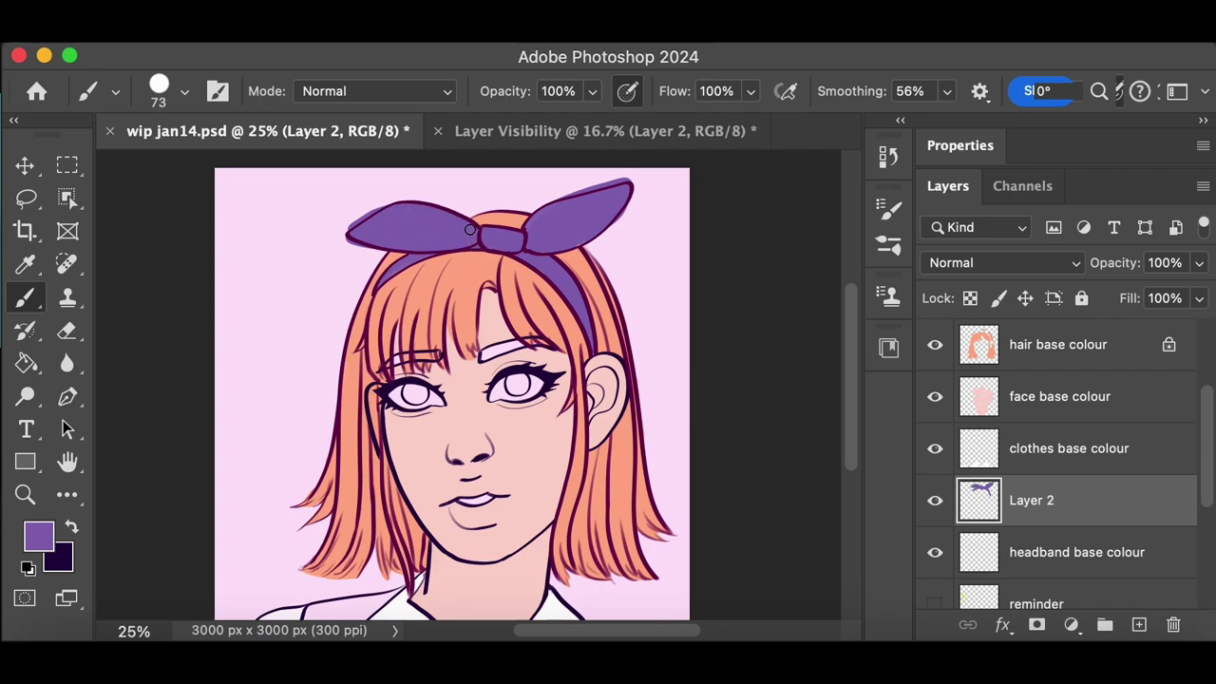
Delete the empty headband base colour layer and rename Layer 2 as headband base colour
scroll(475, 232, down, 2)
click(1097, 555)
key(Delete)
double_click(1032, 500)
text(head)
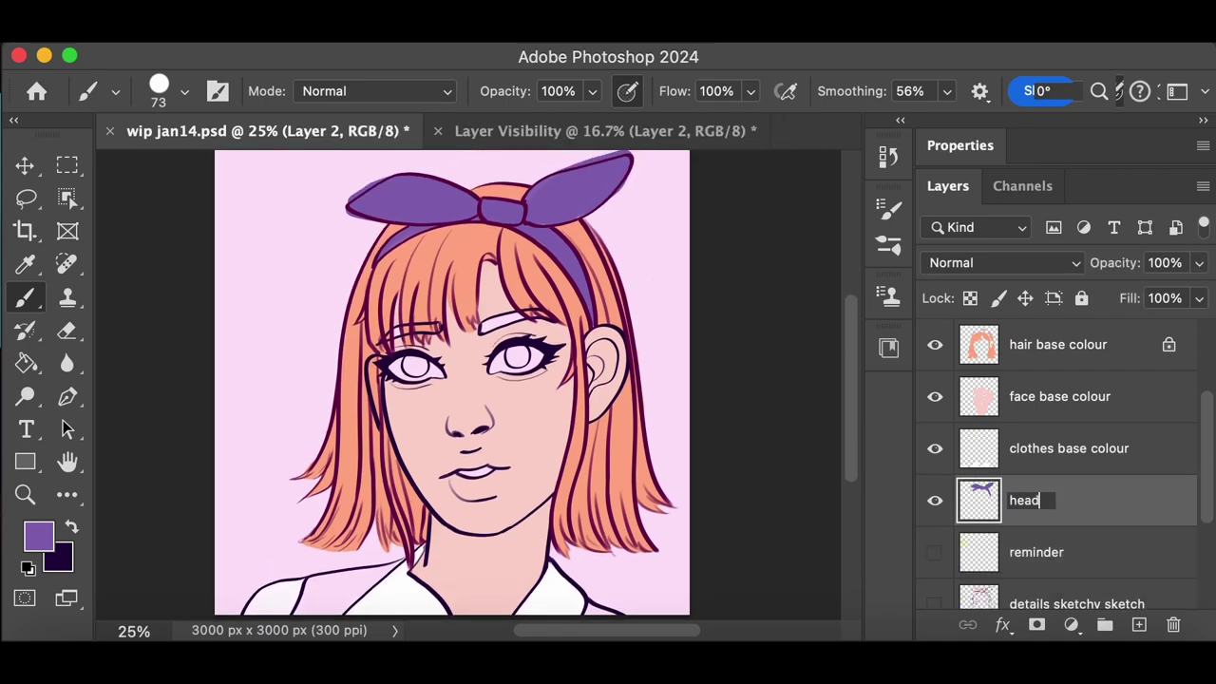
text(band base colour)
key(Return)
Enlarge the Brush and paint the vest purple on both sides of the collar on the headband base colour layer
scroll(589, 475, down, 3)
click(184, 93)
drag(201, 109, 214, 108)
mouse_move(602, 524)
mouse_down()
mouse_move(594, 558)
mouse_move(628, 579)
mouse_up()
key(super+z)
mouse_move(308, 532)
mouse_down()
mouse_move(293, 570)
mouse_move(402, 500)
mouse_move(317, 574)
mouse_up()
Erase the purple that spills over the vest outline near both shoulders
key(e)
key(super+plus)
key(super+plus)
drag(852, 438, 853, 511)
drag(787, 452, 705, 410)
mouse_move(157, 365)
mouse_down()
mouse_move(255, 346)
mouse_move(301, 352)
mouse_up()
Move the headband base colour layer above the hair base colour layer
click(1069, 449)
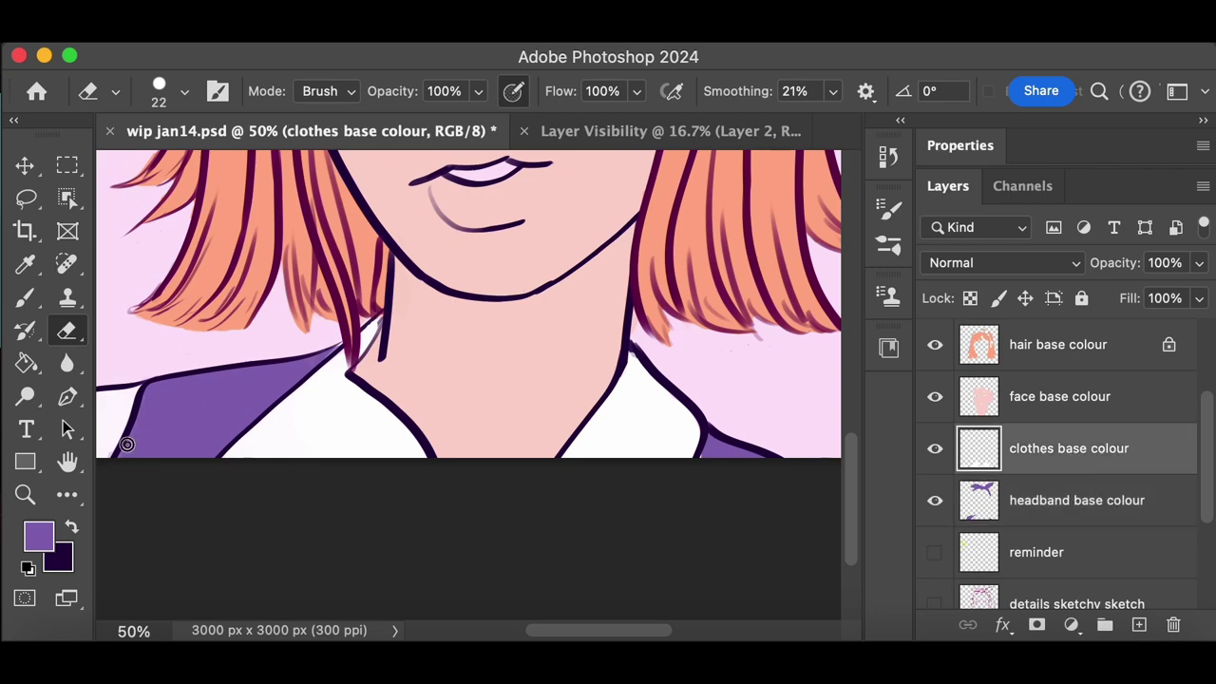
super+click(290, 354)
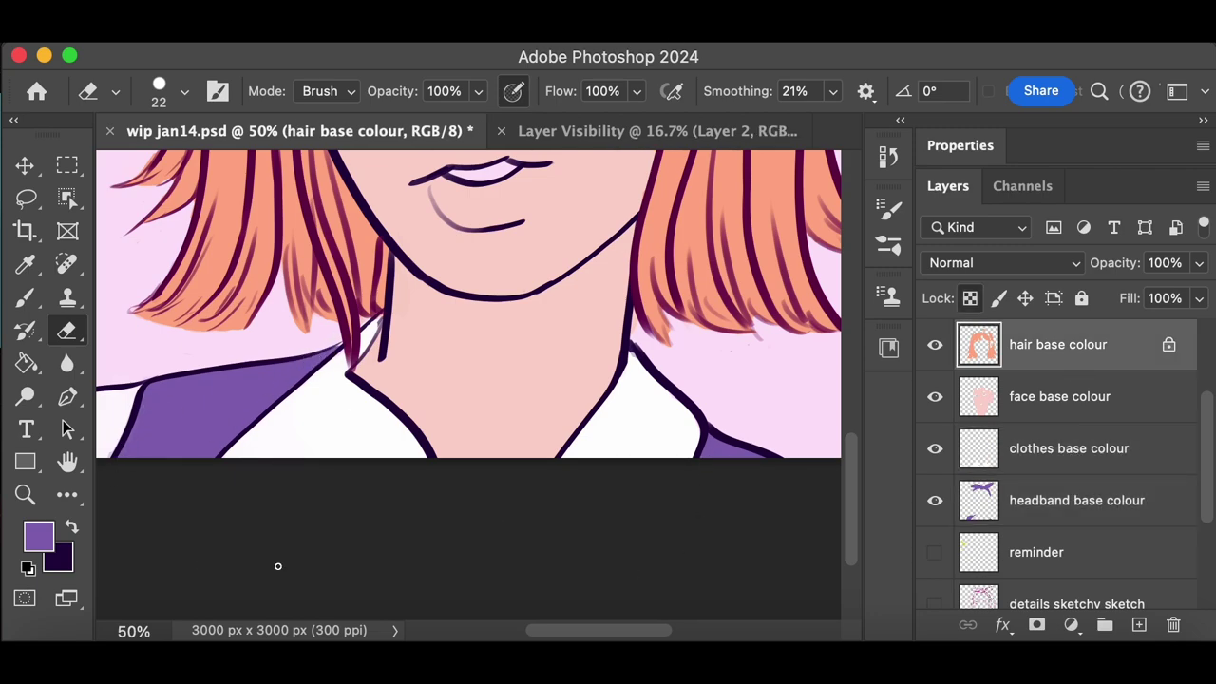
scroll(634, 347, up, 2)
scroll(635, 346, down, 2)
drag(1077, 501, 1064, 323)
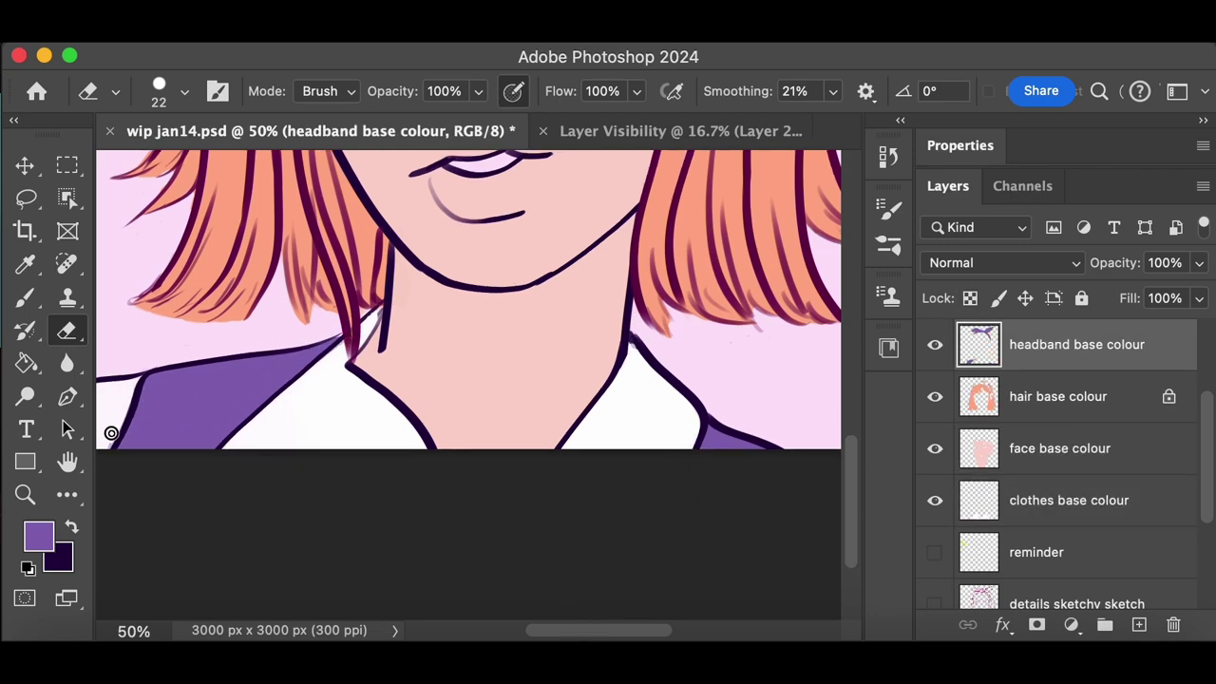
Save the document and lock the transparent pixels of the headband base colour layer
key(super+minus)
key(super+minus)
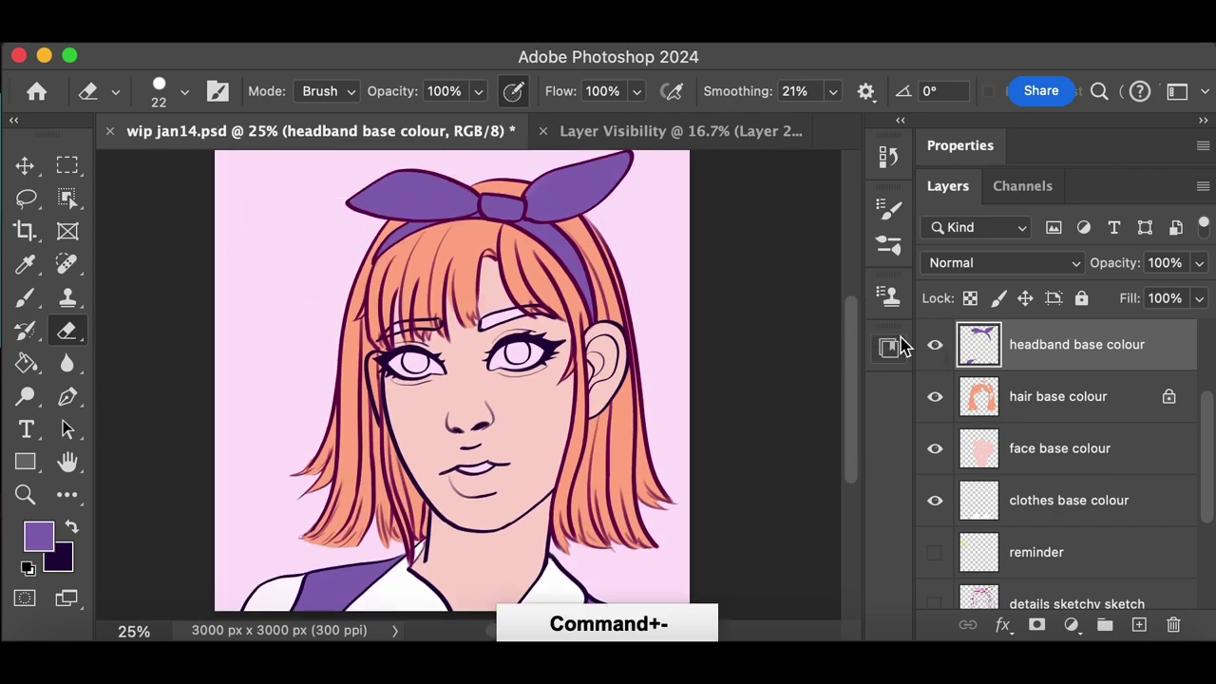
key(super+s)
click(970, 299)
Try blue-violet 686ab7 over the locked headband and vest with a larger Brush
click(39, 537)
drag(918, 328, 918, 355)
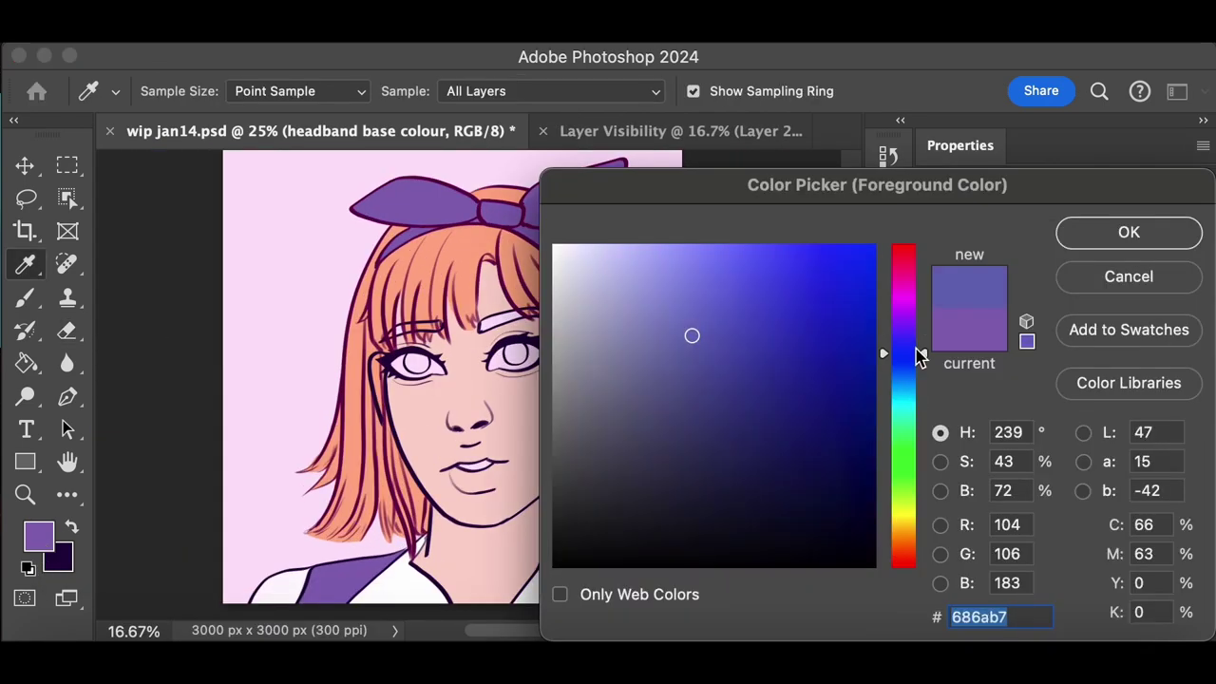
click(1128, 231)
click(26, 299)
click(185, 92)
click(283, 103)
mouse_move(570, 199)
mouse_down()
mouse_move(399, 231)
mouse_move(332, 570)
mouse_up()
key(super+z)
Try pink and redder foreground hues over the locked headband and vest
click(39, 537)
drag(922, 349, 923, 263)
click(1129, 233)
click(39, 537)
click(1124, 234)
drag(570, 209, 285, 551)
key(super+z)
click(39, 536)
drag(923, 263, 922, 251)
click(1128, 233)
mouse_move(399, 209)
mouse_down()
mouse_move(576, 266)
mouse_move(633, 575)
mouse_up()
key(super+z)
Try a more saturated foreground colour and further shifted hues over the locked headband and vest
click(39, 537)
click(835, 299)
click(1129, 232)
mouse_move(399, 209)
mouse_down()
mouse_move(616, 237)
mouse_move(665, 597)
mouse_up()
key(super+z)
click(39, 537)
drag(380, 214, 684, 555)
key(super+z)
click(39, 537)
drag(922, 286, 922, 309)
click(1129, 233)
mouse_move(400, 209)
mouse_down()
mouse_move(523, 190)
mouse_move(627, 579)
mouse_up()
Try filling the locked headband and vest with a light pink
key(i)
drag(923, 318, 923, 261)
click(700, 250)
key(Return)
key(b)
key(alt+BackSpace)
key(super+z)
Try filling the locked headband and vest with a blue and a light cyan
key(i)
click(917, 384)
key(Return)
key(b)
key(alt+BackSpace)
key(super+z)
key(i)
click(903, 405)
key(Return)
key(alt+BackSpace)
key(super+z)
Try yellow f0e376 and orange f0b876 over the locked headband and vest
click(39, 537)
drag(915, 403, 918, 519)
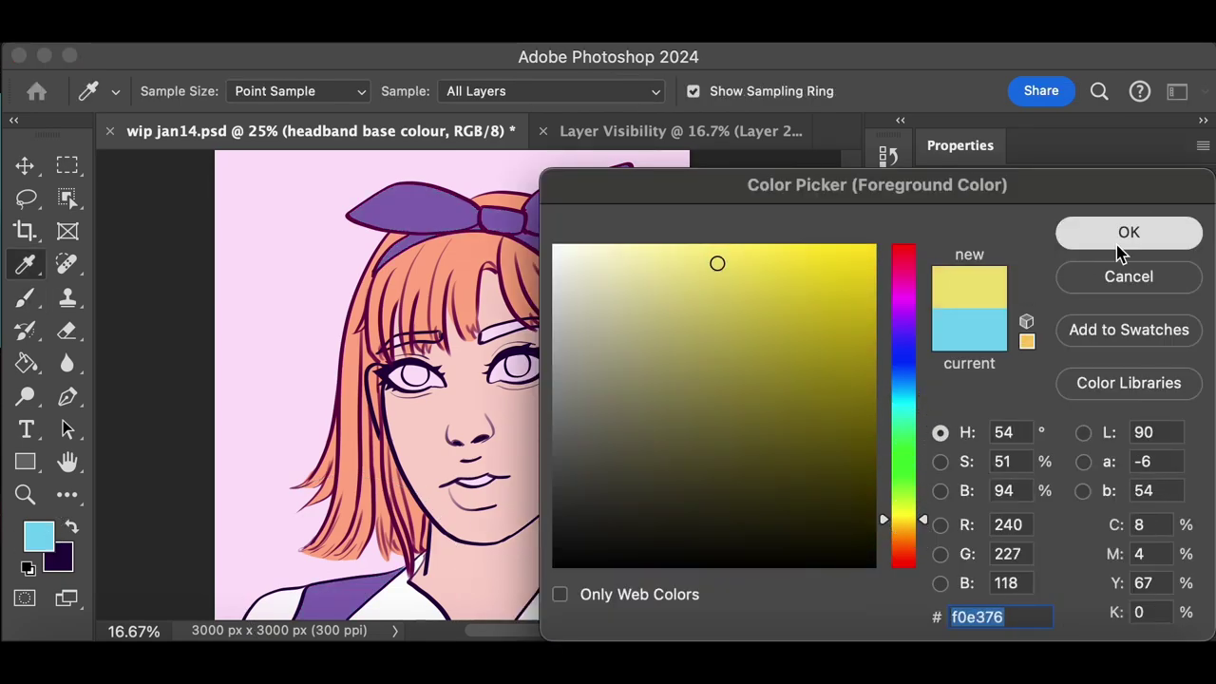
click(1139, 247)
drag(328, 246, 680, 608)
key(super+z)
click(38, 537)
drag(324, 247, 803, 538)
key(super+z)
Try a dark green over the locked headband and vest
click(39, 537)
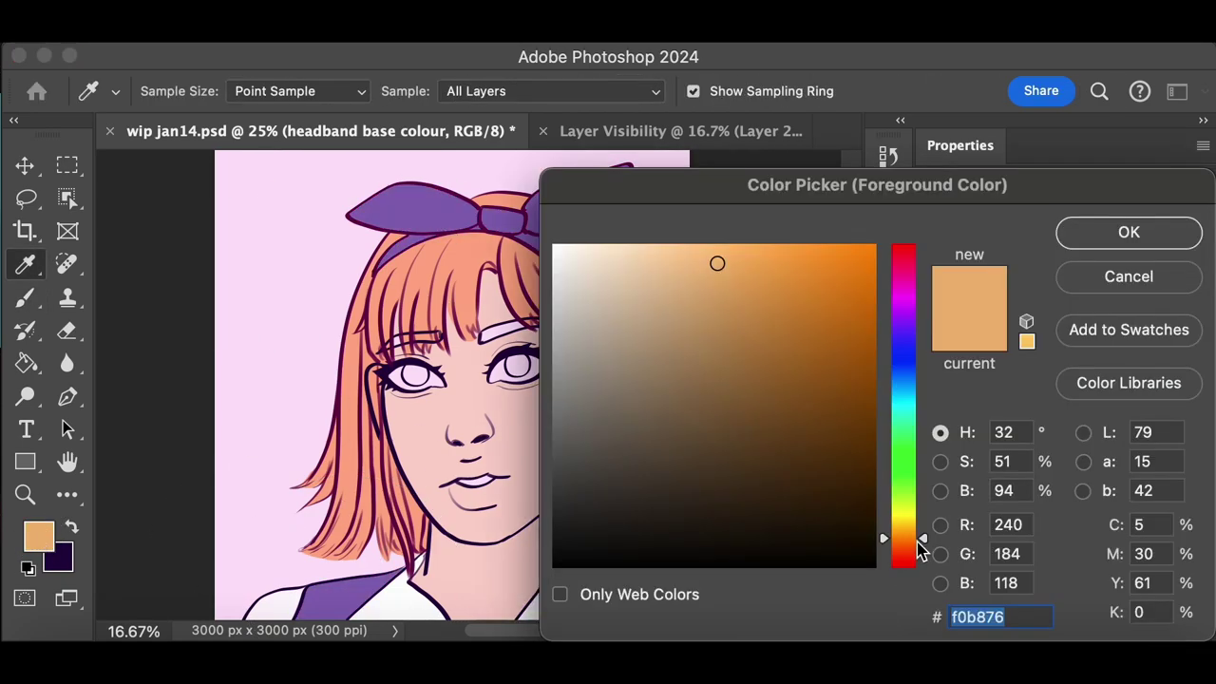
drag(919, 544, 918, 478)
click(815, 432)
click(1128, 234)
drag(405, 250, 766, 505)
key(super+z)
Try filling the locked headband and vest with a dark blue
key(i)
click(903, 362)
click(836, 513)
key(Return)
key(b)
key(alt+BackSpace)
key(super+z)
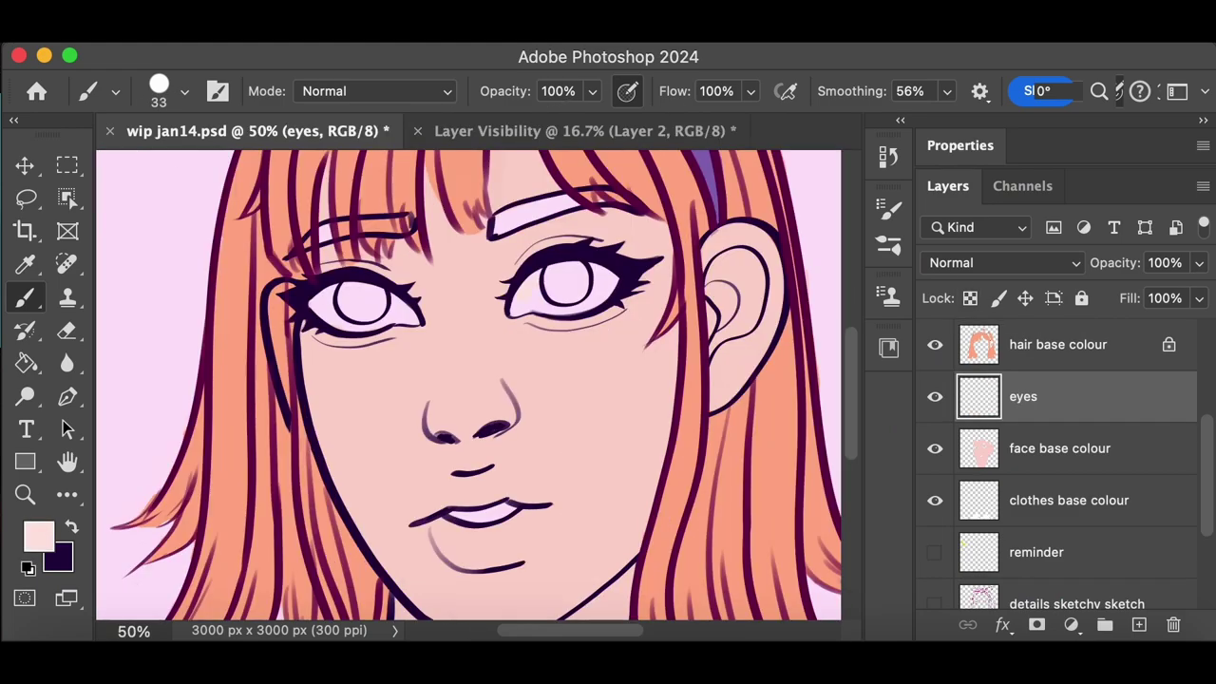
Set the foreground colour to near-white and paint the whites of the eyes on the eyes layer with a size 33 Brush
click(39, 537)
click(563, 246)
click(1129, 234)
drag(534, 278, 519, 309)
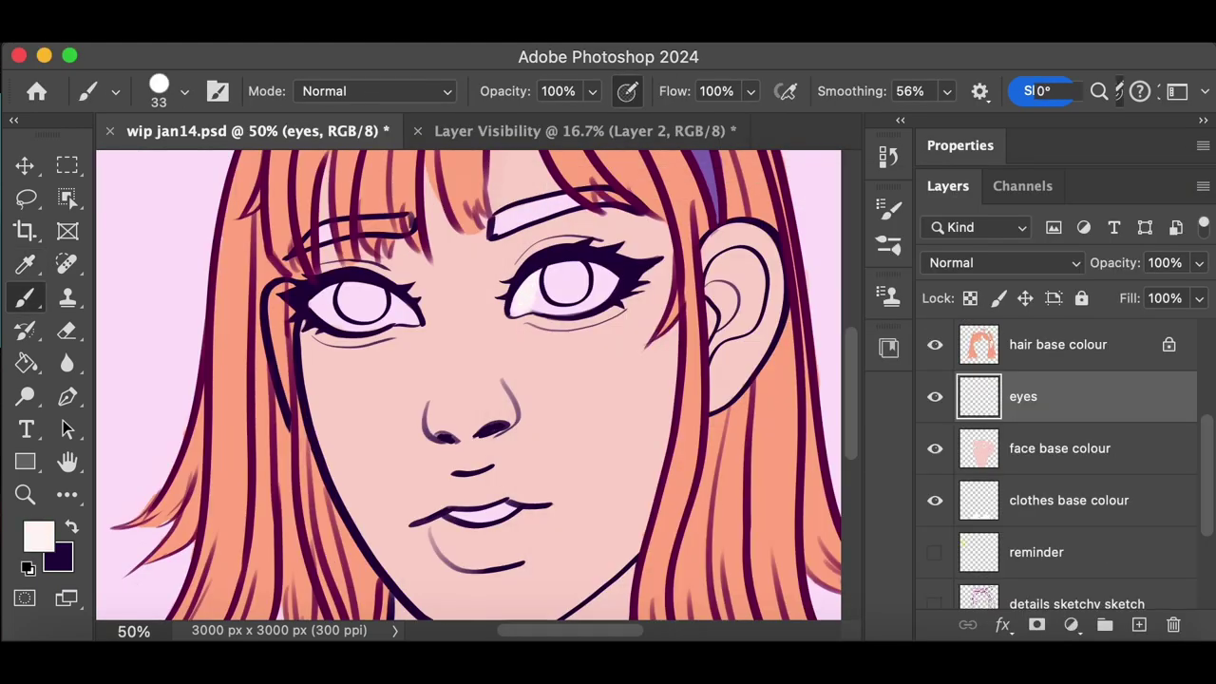
scroll(1059, 465, down, 4)
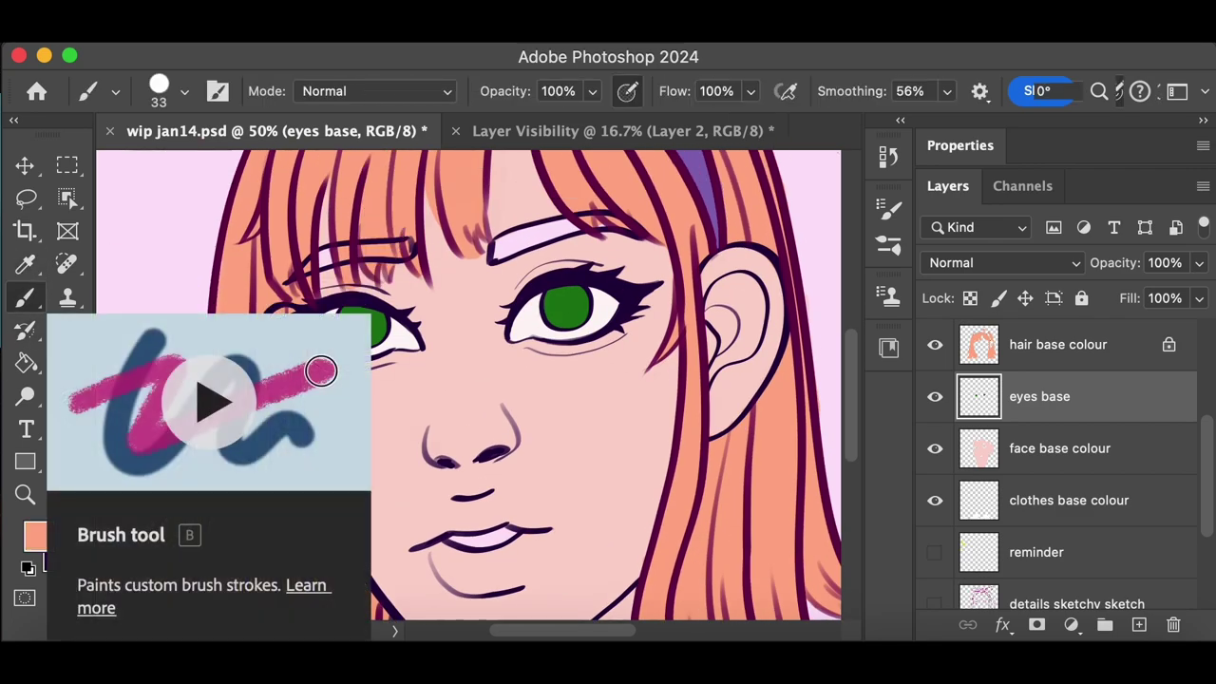
Set the foreground colour to tan e3ab79 and start colouring the eyebrow on the eyes base layer
click(38, 537)
text(e3ab79)
key(Return)
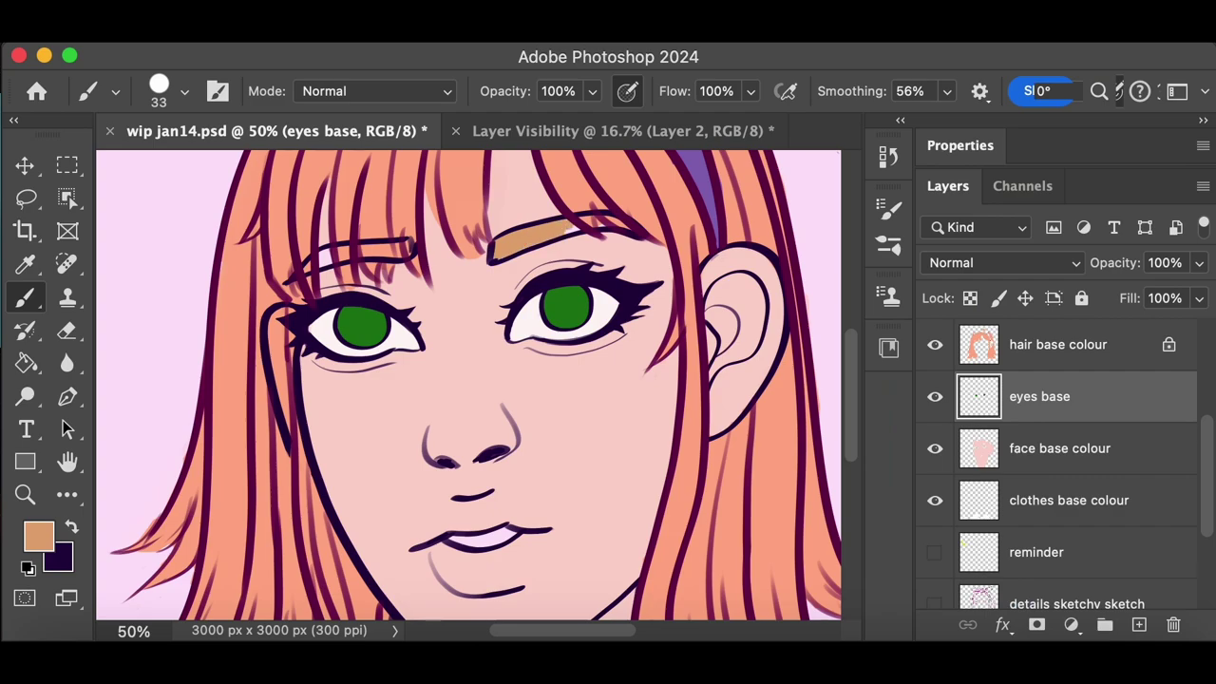
Colour both eyebrows brown on the eyes base layer and lock the layer's transparent pixels
key(super+minus)
key(super+minus)
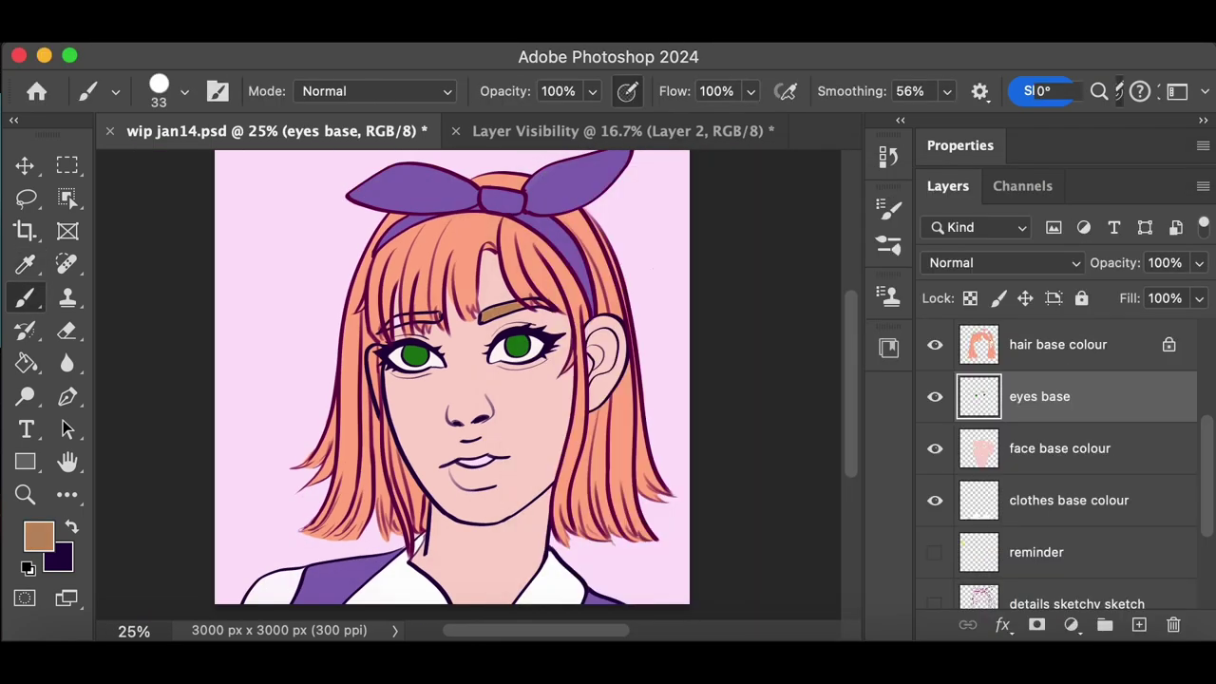
key(super+plus)
key(super+plus)
key(super+minus)
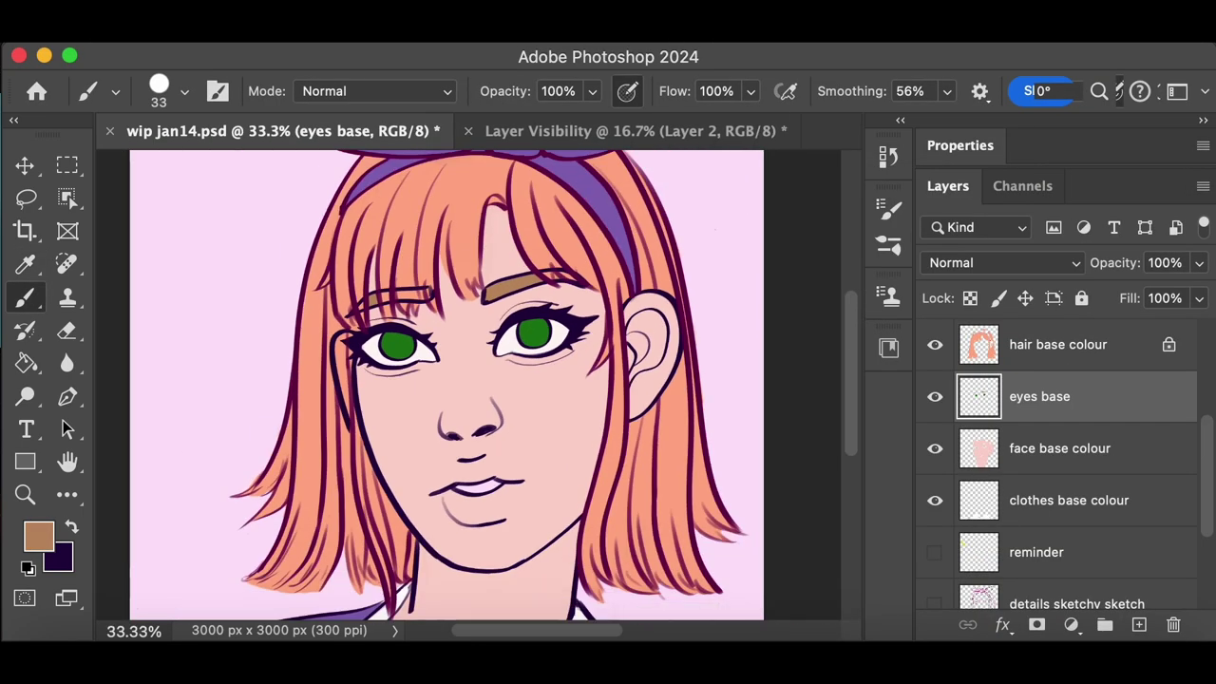
click(999, 298)
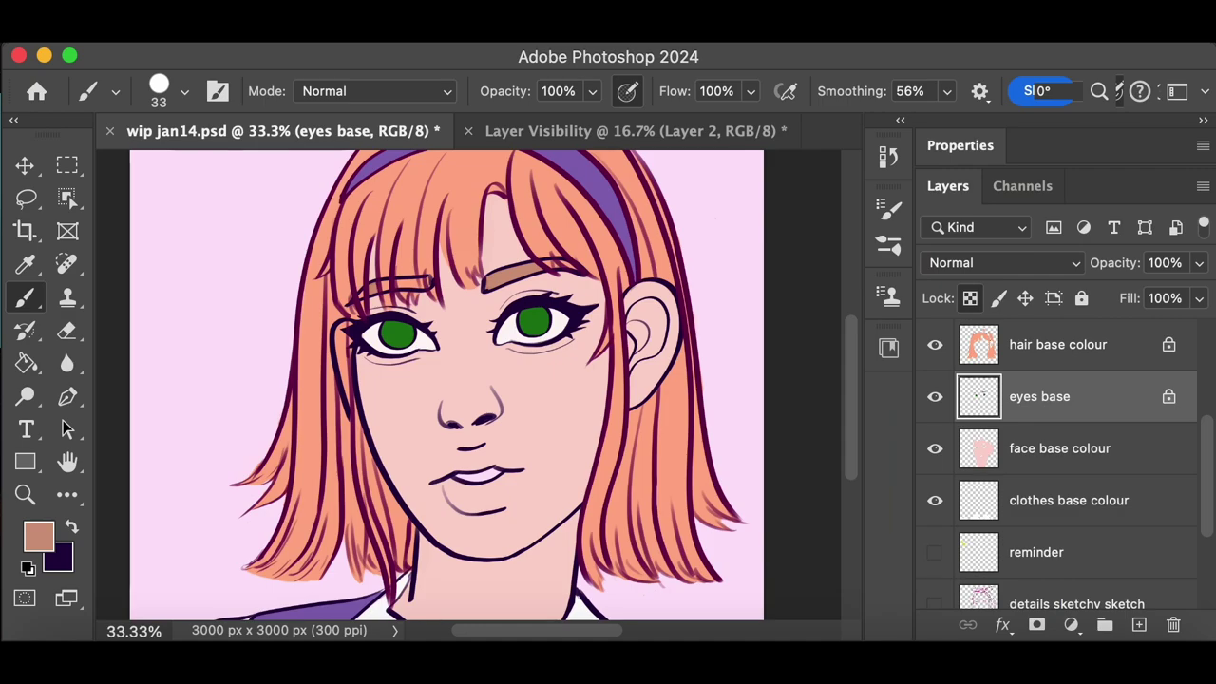
Save the document and check the whole portrait with its base colours
scroll(494, 385, down, 3)
scroll(494, 385, up, 2)
key(super+s)
key(super+minus)
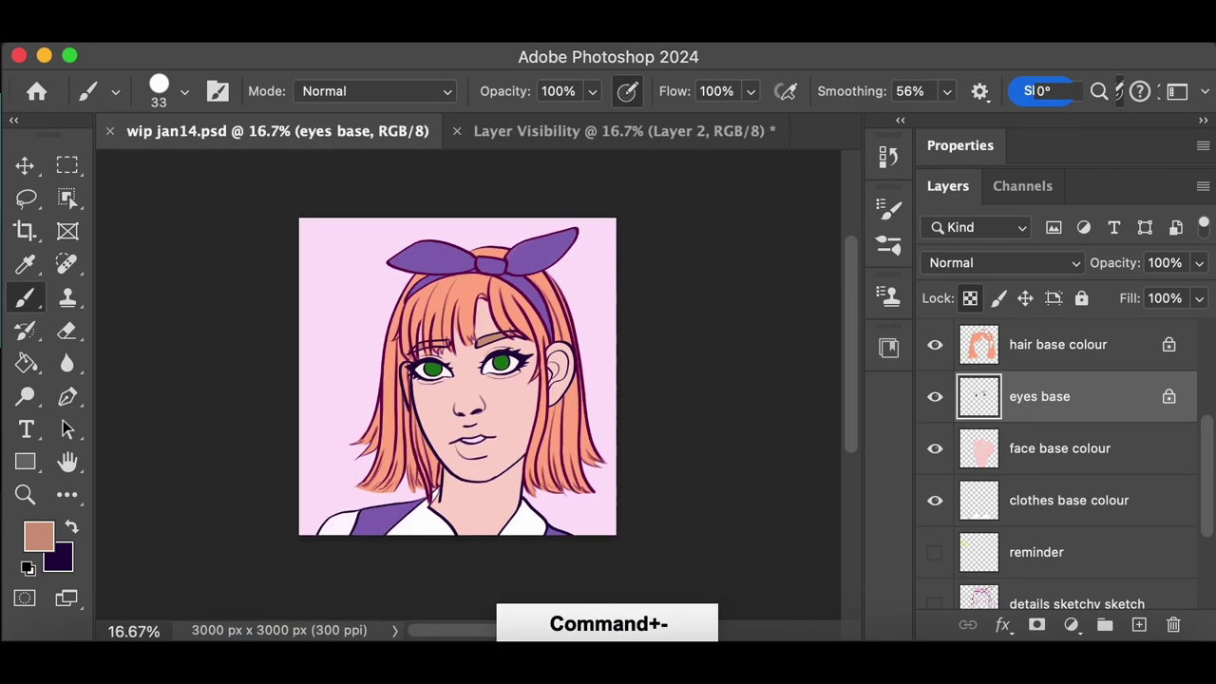
scroll(850, 367, up, 2)
scroll(850, 366, down, 3)
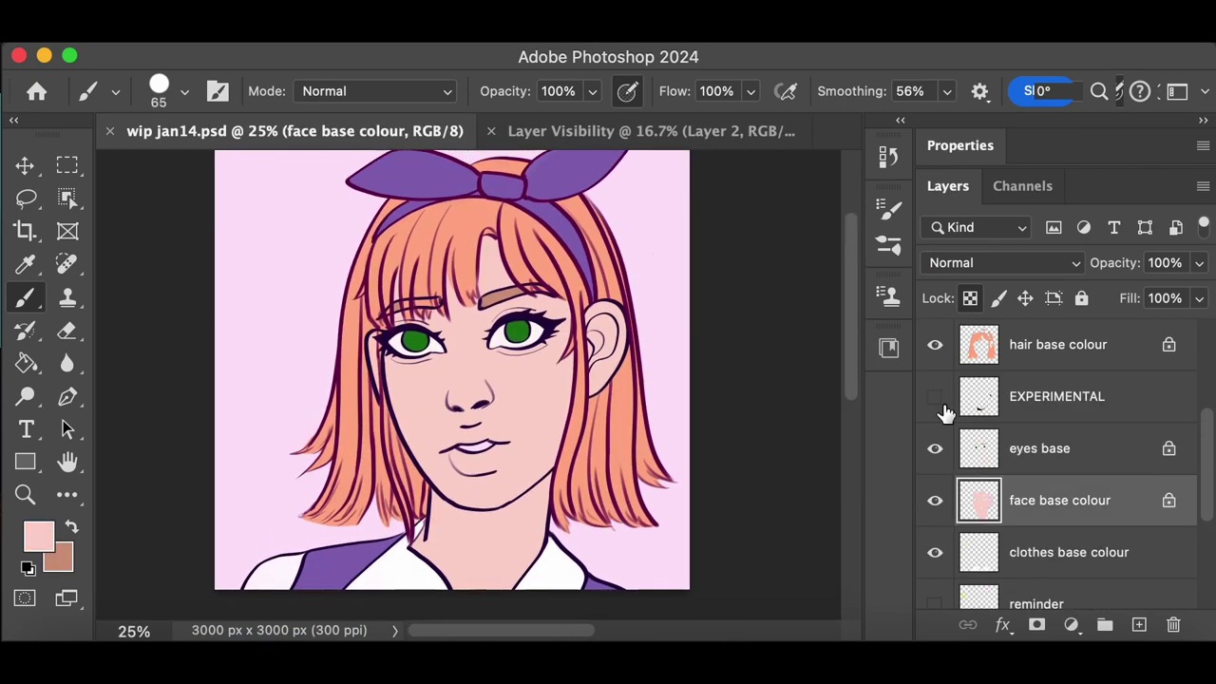
key(super+minus)
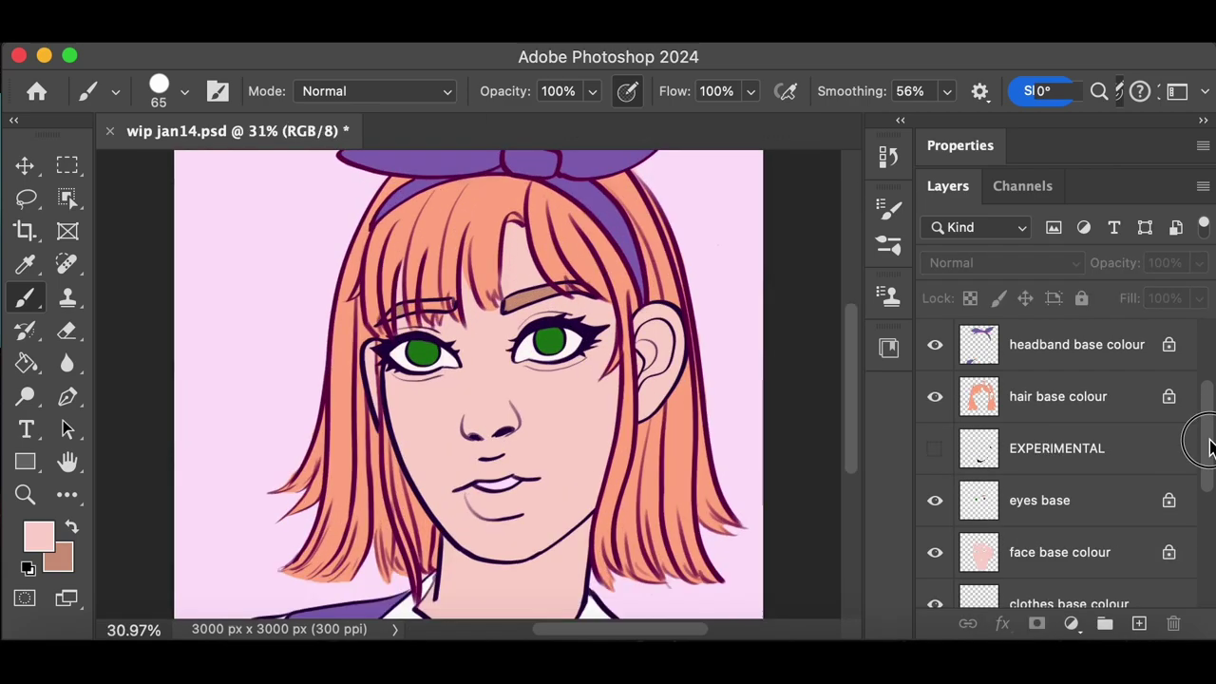
Select the right ear's outline with the Lasso on the face lines layer and move it slightly lower
scroll(1207, 437, up, 2)
click(1124, 421)
key(e)
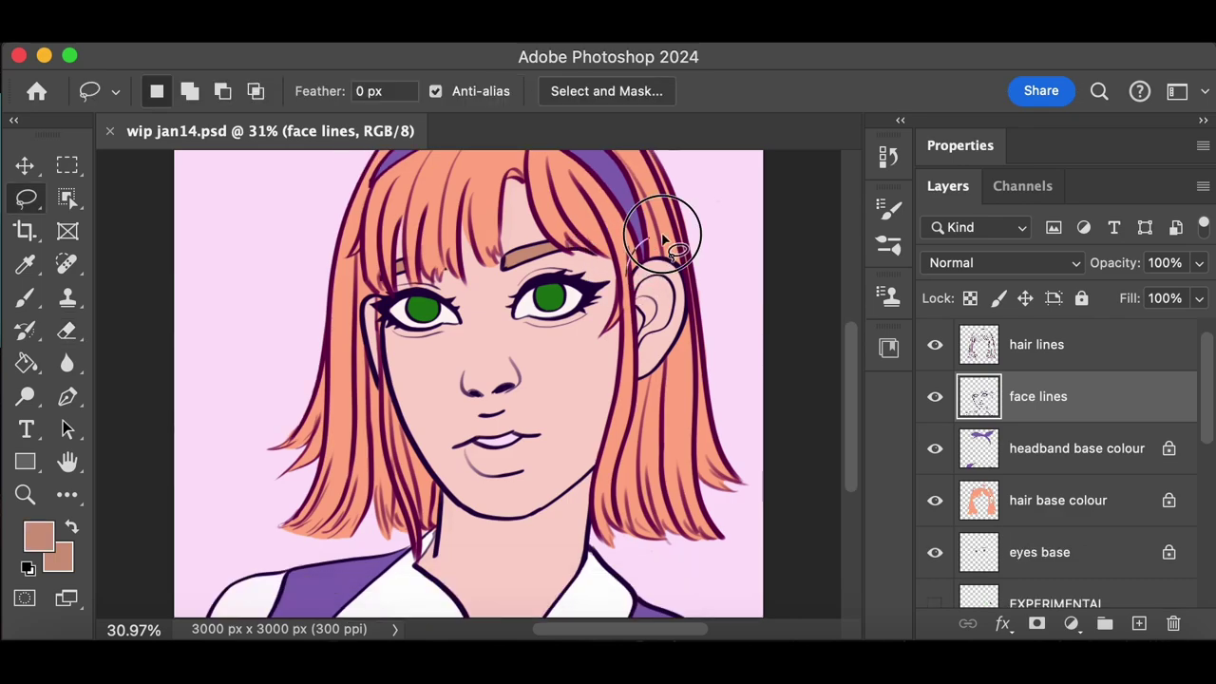
mouse_move(677, 242)
mouse_down()
mouse_move(665, 380)
mouse_move(662, 370)
mouse_up()
drag(654, 425, 653, 425)
drag(658, 347, 657, 354)
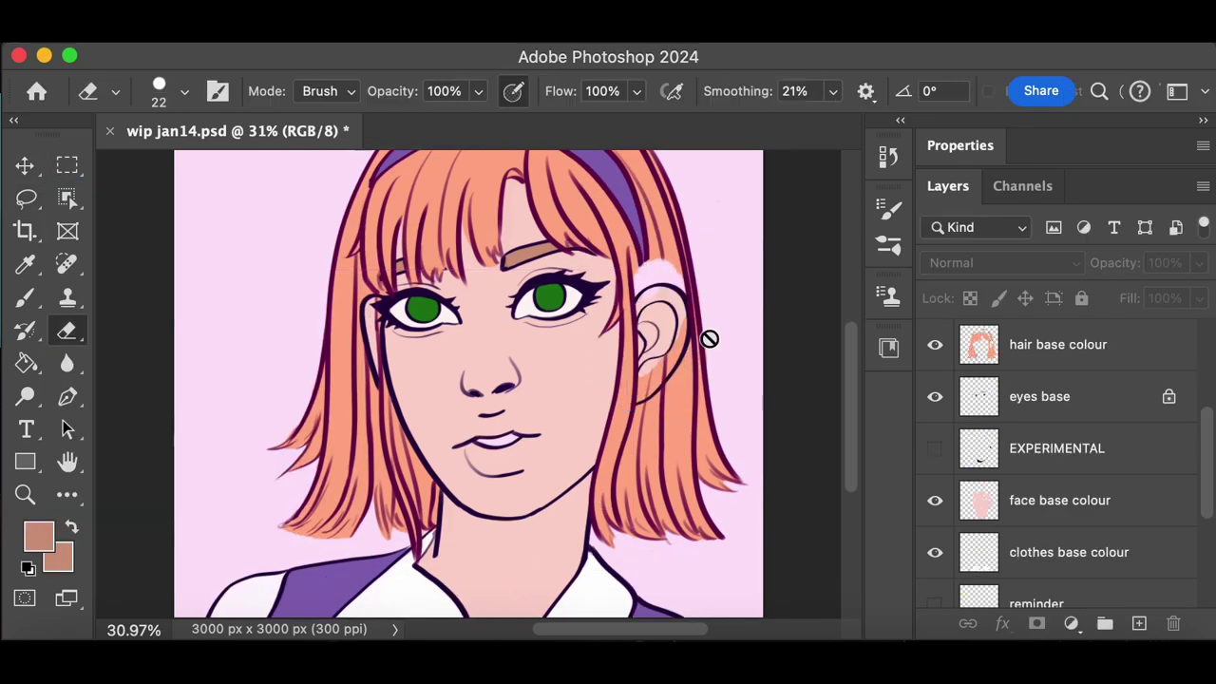
Clear the hair colour and stray hair line from inside the moved ear and fill it with sampled skin colour on the face base colour layer
click(1059, 345)
mouse_move(648, 393)
mouse_down()
mouse_move(683, 325)
mouse_move(664, 378)
mouse_up()
click(24, 266)
click(664, 325)
click(25, 298)
click(1059, 501)
drag(658, 308, 661, 358)
super+click(683, 316)
key(e)
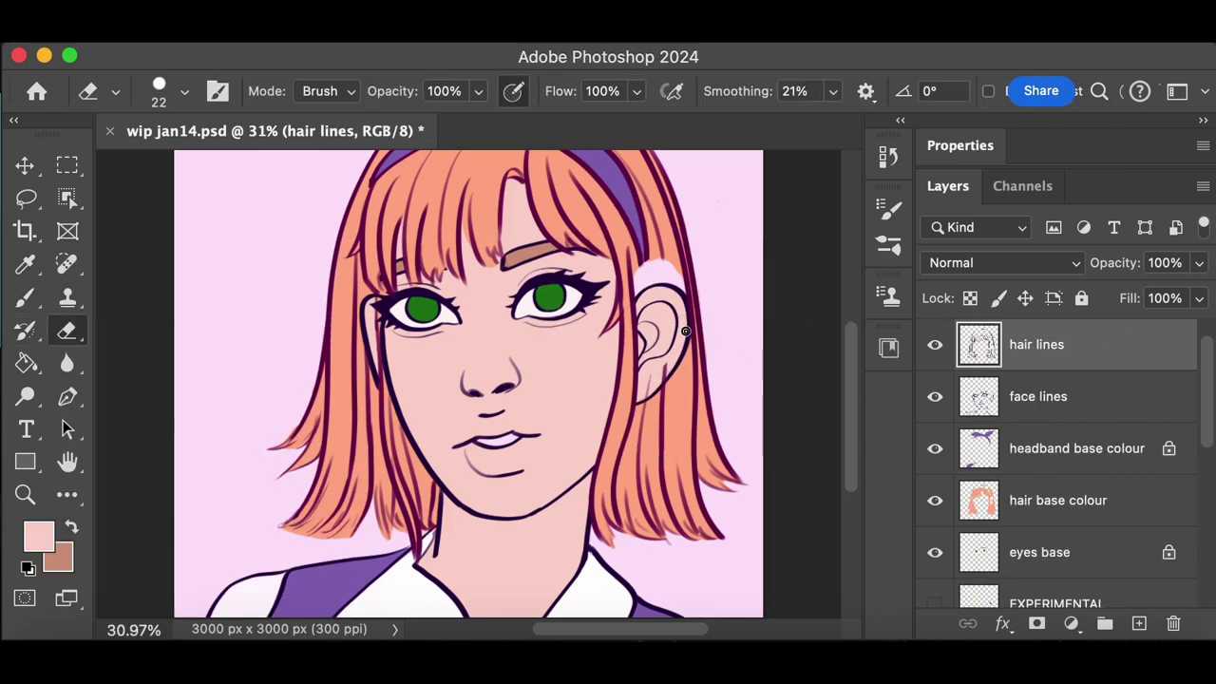
Fill the gap above the right ear with sampled orange on the hair base colour layer and tidy its edge
click(1033, 503)
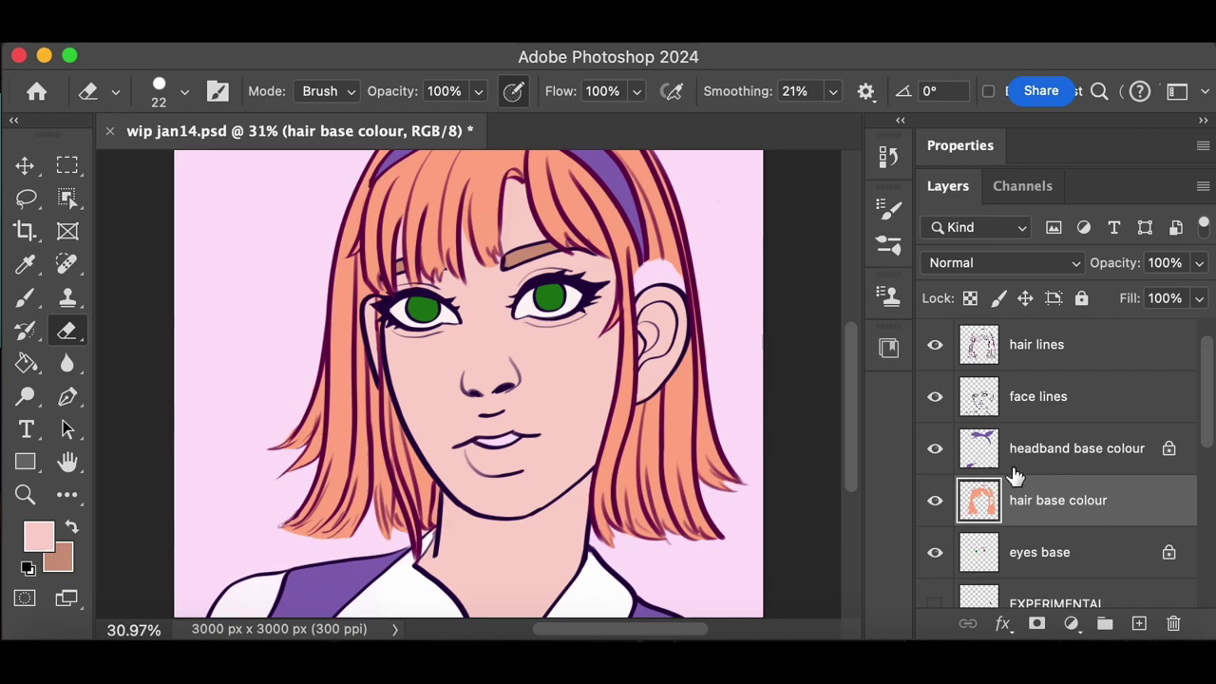
key(i)
click(609, 219)
key(b)
mouse_move(641, 277)
mouse_down()
mouse_move(652, 256)
mouse_move(666, 271)
mouse_up()
key(e)
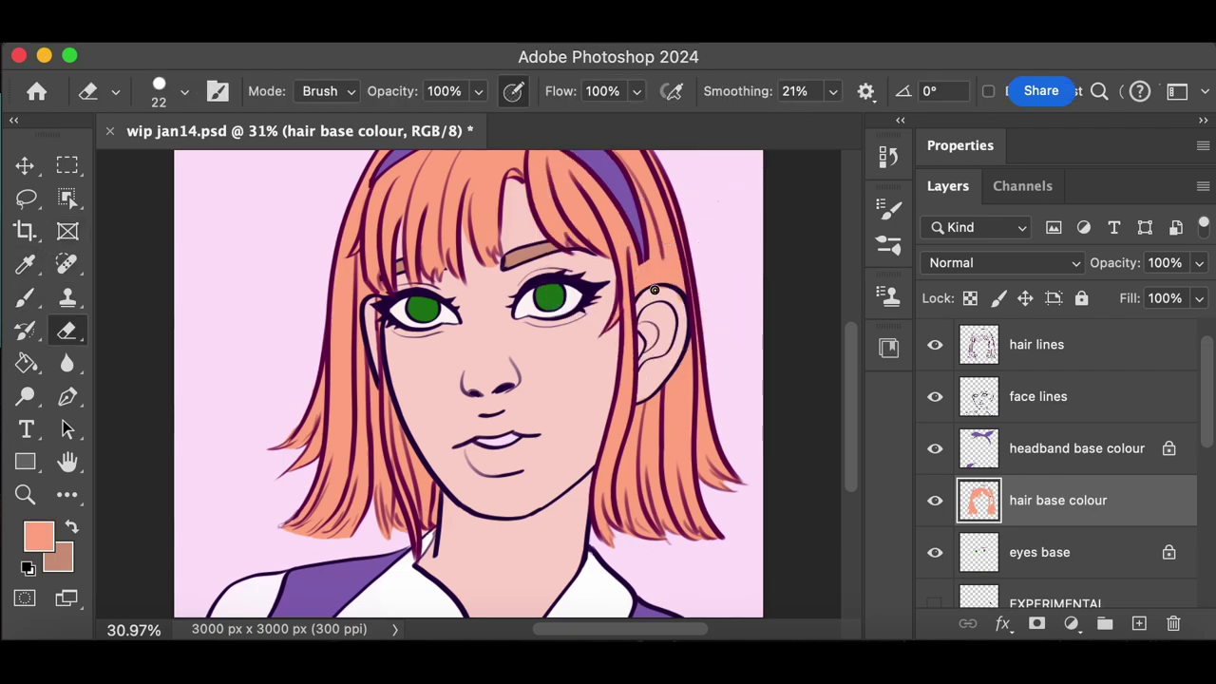
Extend the hair line down to the right ear in sampled dark purple on the hair lines layer and trim its end
click(1121, 351)
click(26, 265)
click(368, 205)
click(26, 298)
mouse_move(664, 282)
mouse_down()
mouse_move(661, 255)
mouse_move(662, 306)
mouse_up()
key(e)
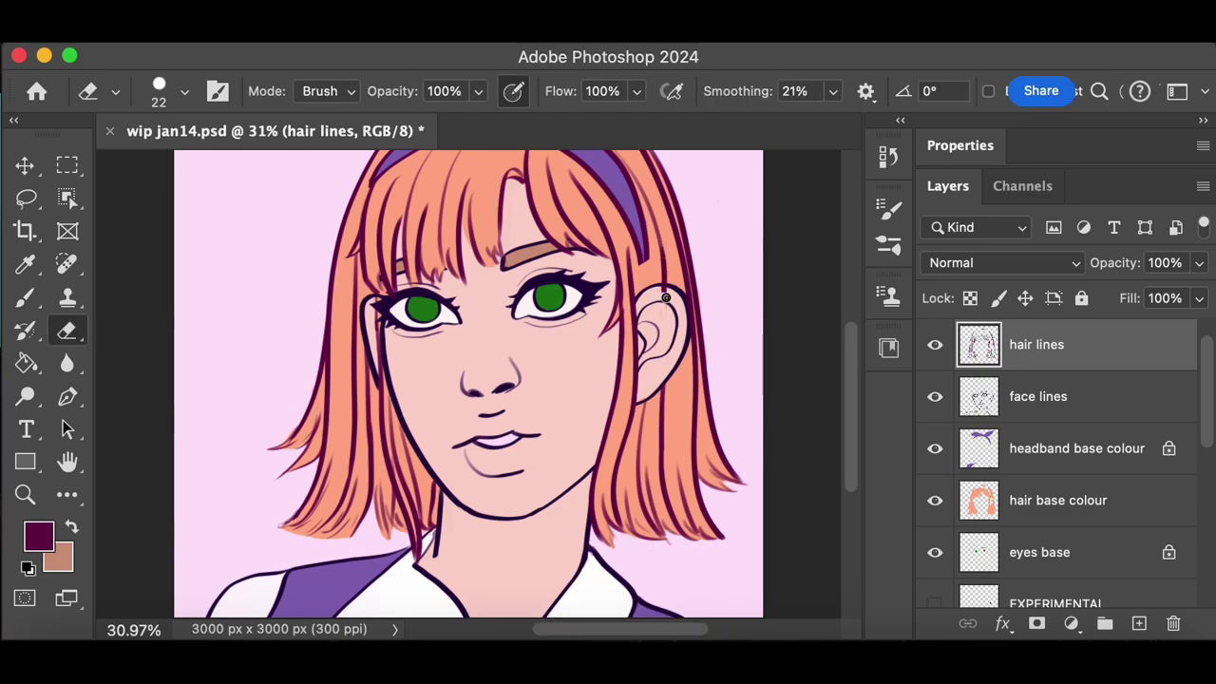
Touch up the headband's lower end above the right ear on the headband lines and headband base colour layers using the sampled purple
click(24, 298)
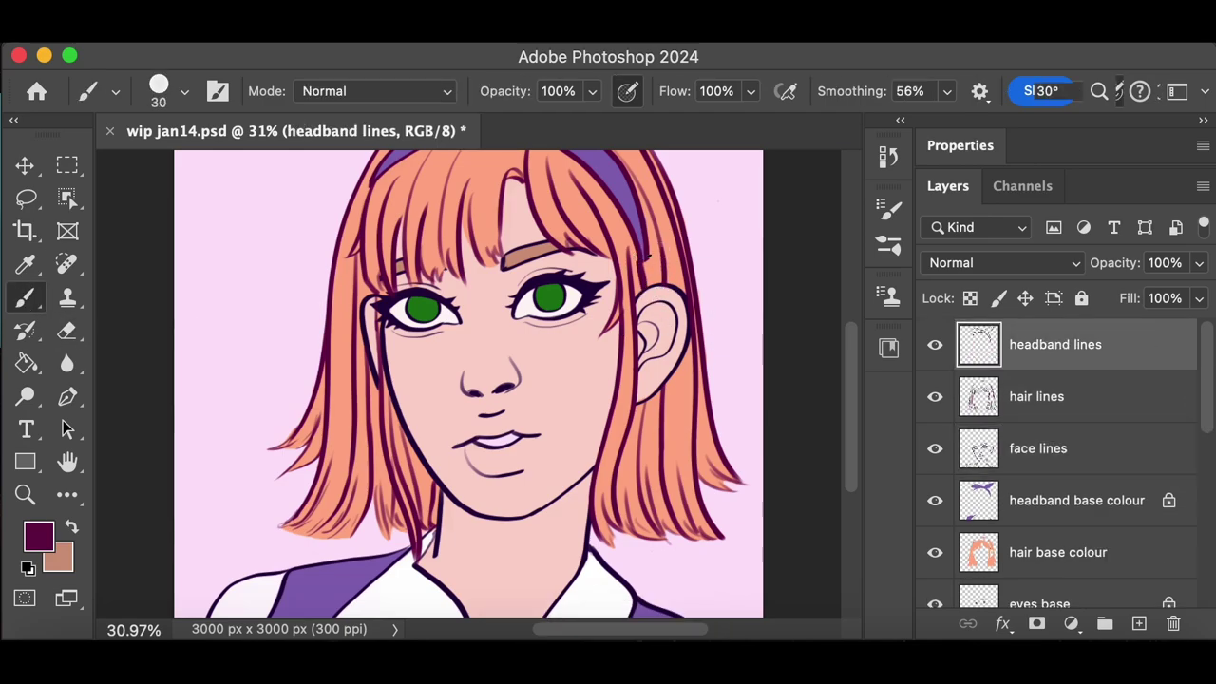
click(67, 330)
scroll(638, 285, up, 3)
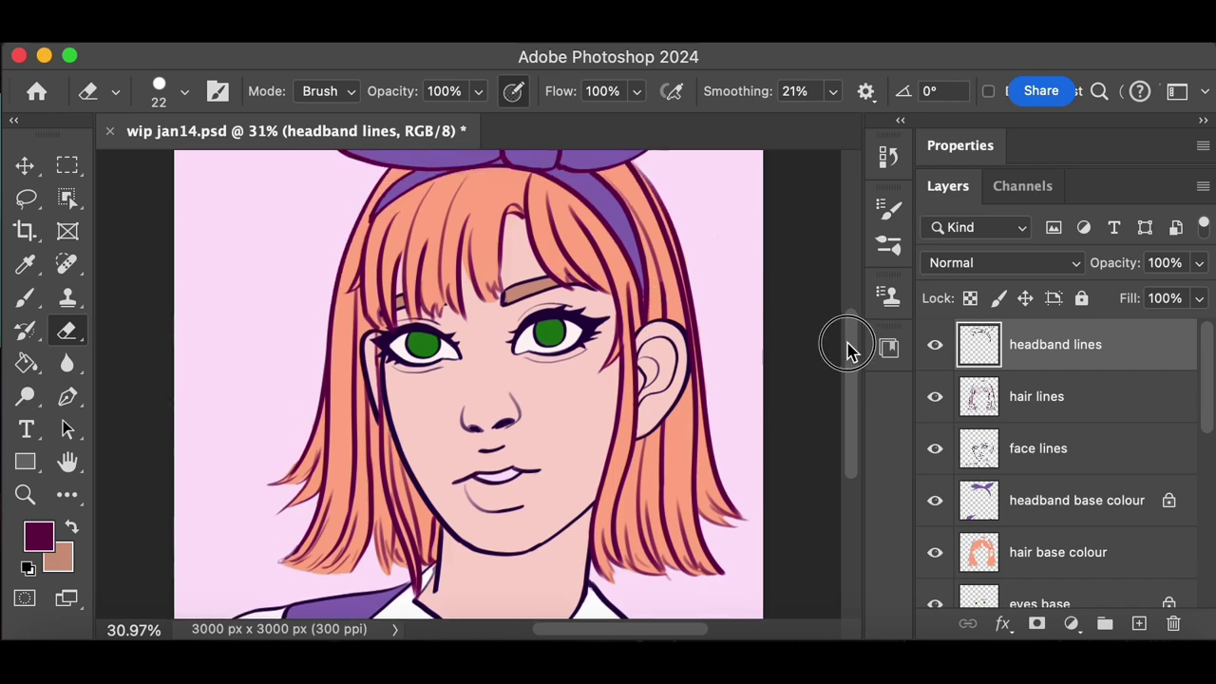
scroll(854, 369, down, 2)
click(1136, 506)
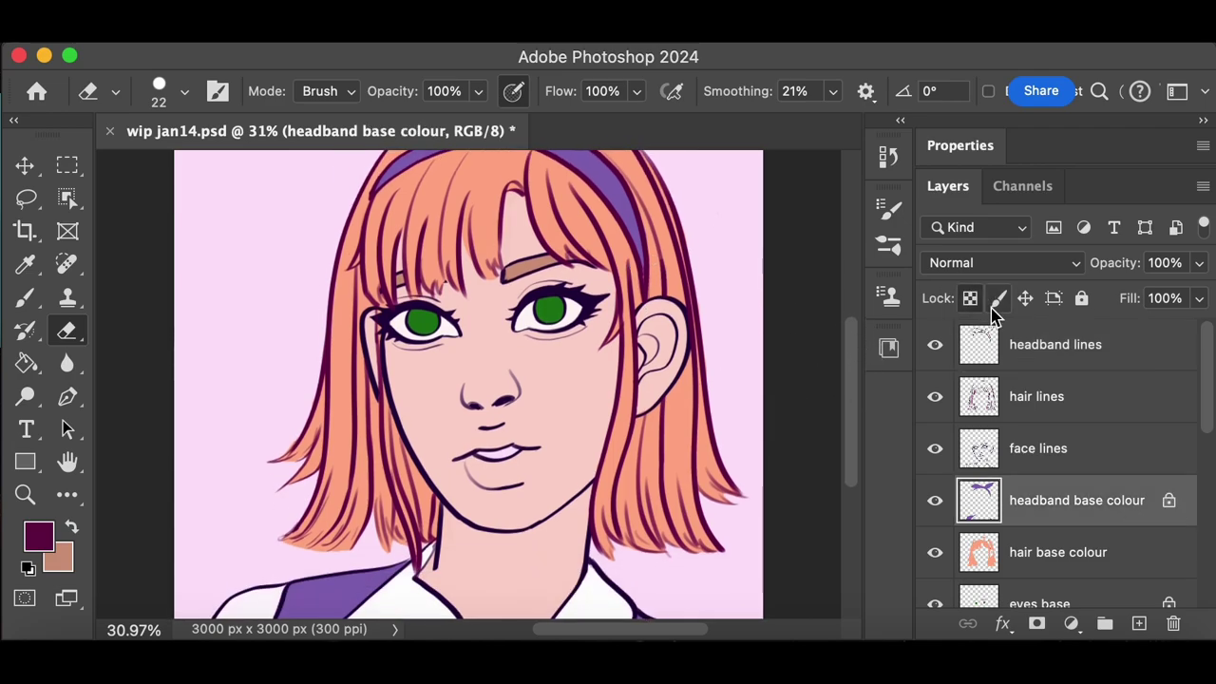
key(b)
alt+click(606, 180)
Clean up around the ear on the hair and face base colour layers with the Eraser, toggling a colour layer's visibility to check
click(1098, 553)
click(68, 330)
mouse_move(1209, 404)
mouse_down()
mouse_move(1211, 454)
mouse_move(1212, 347)
mouse_up()
click(1038, 578)
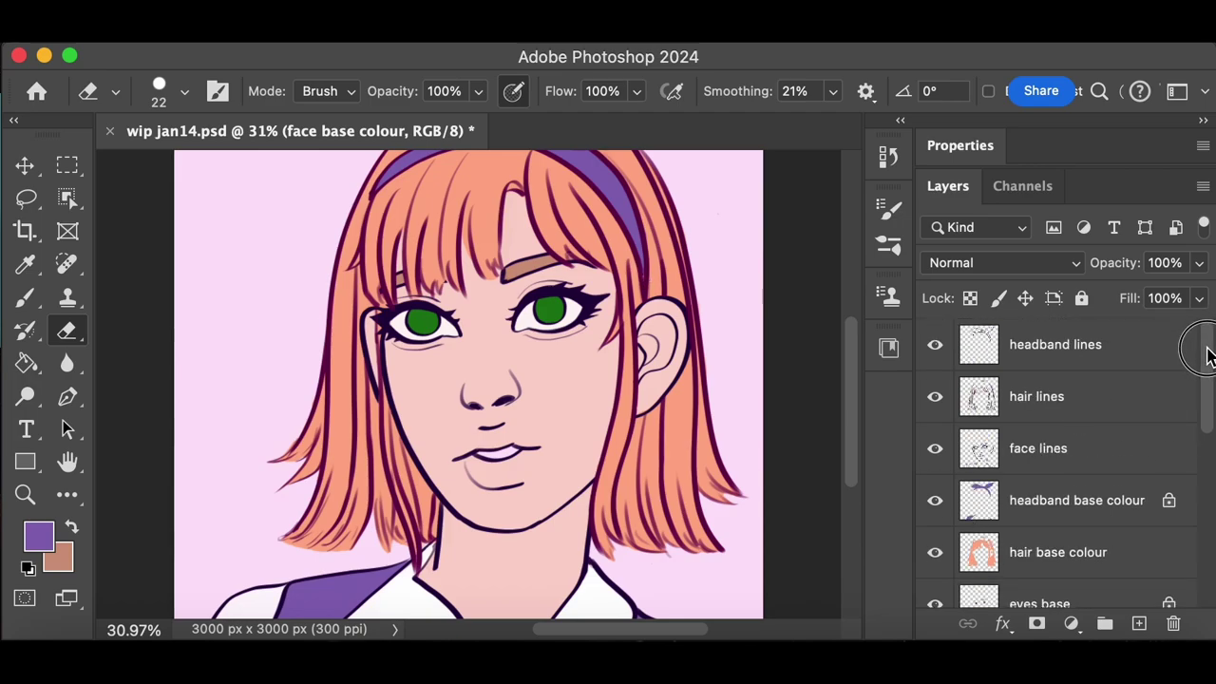
click(935, 500)
click(935, 501)
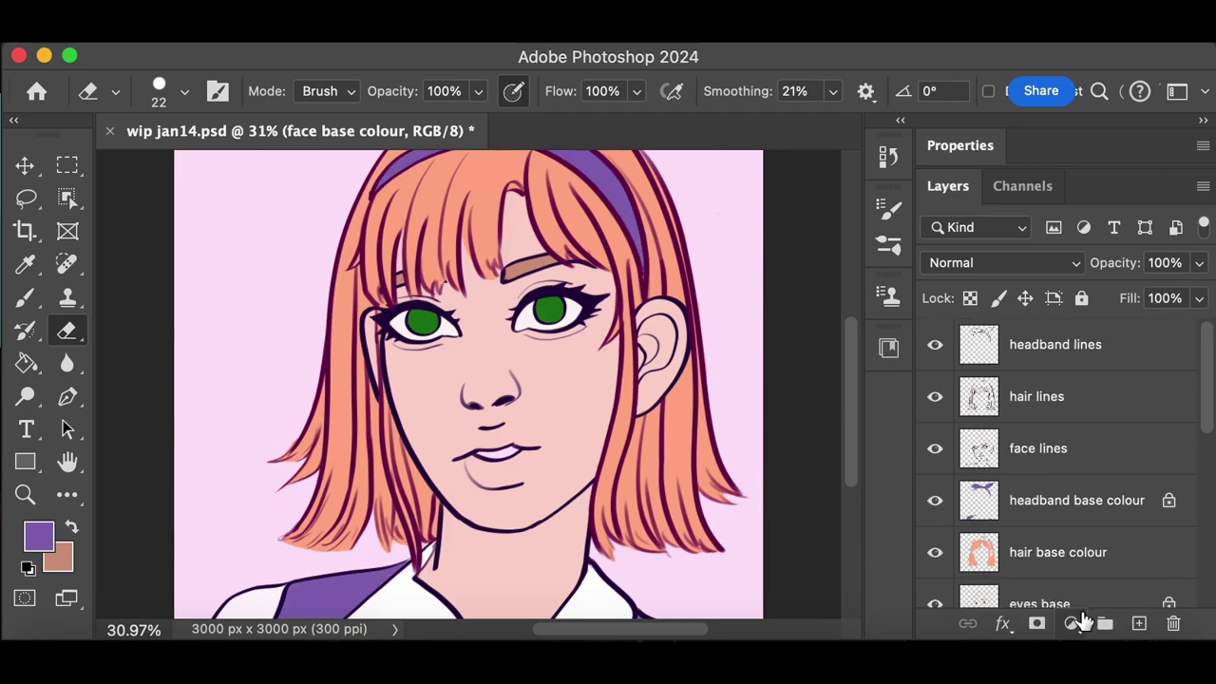
Select the left ear's outline with the Lasso on the face lines layer, move it slightly lower and deselect
click(1045, 449)
click(25, 198)
mouse_move(366, 294)
mouse_down()
mouse_move(381, 401)
mouse_move(371, 296)
mouse_up()
key(v)
mouse_move(371, 370)
mouse_down()
mouse_move(374, 389)
mouse_move(616, 372)
mouse_move(369, 380)
mouse_up()
key(super+d)
click(394, 424)
Erase the leftover skin above the left ear on the face base colour layer and fill the gap with sampled orange on the hair base colour layer
key(e)
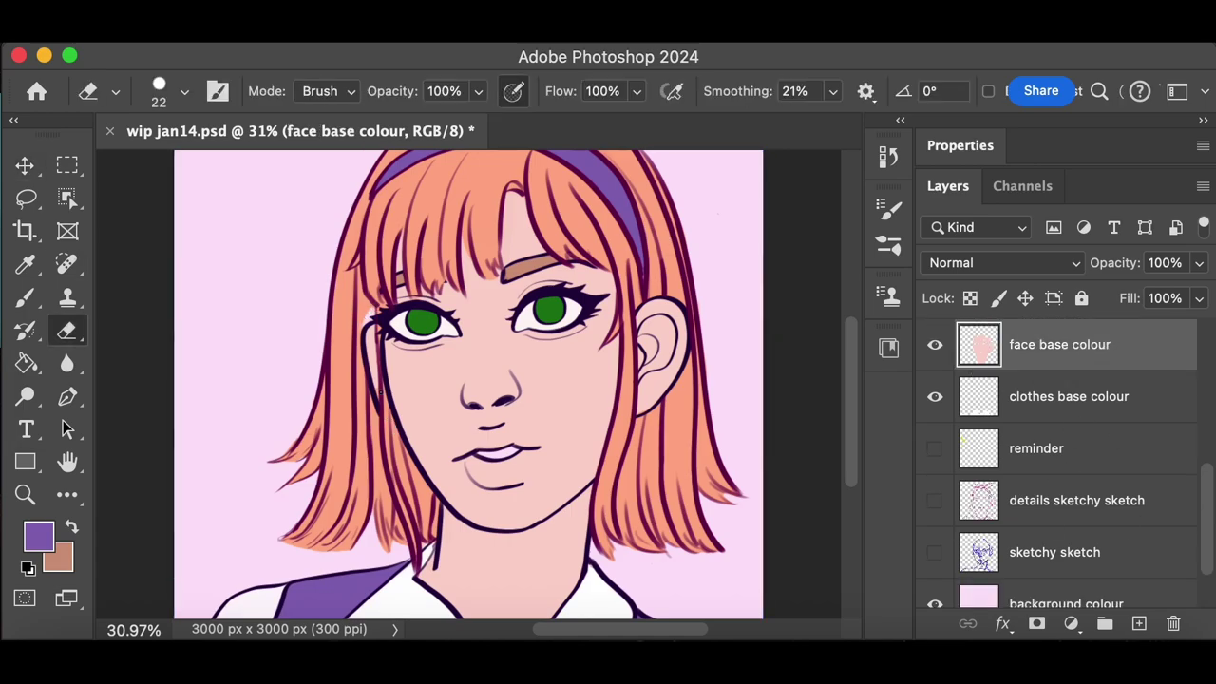
drag(1207, 518, 1206, 427)
click(1061, 440)
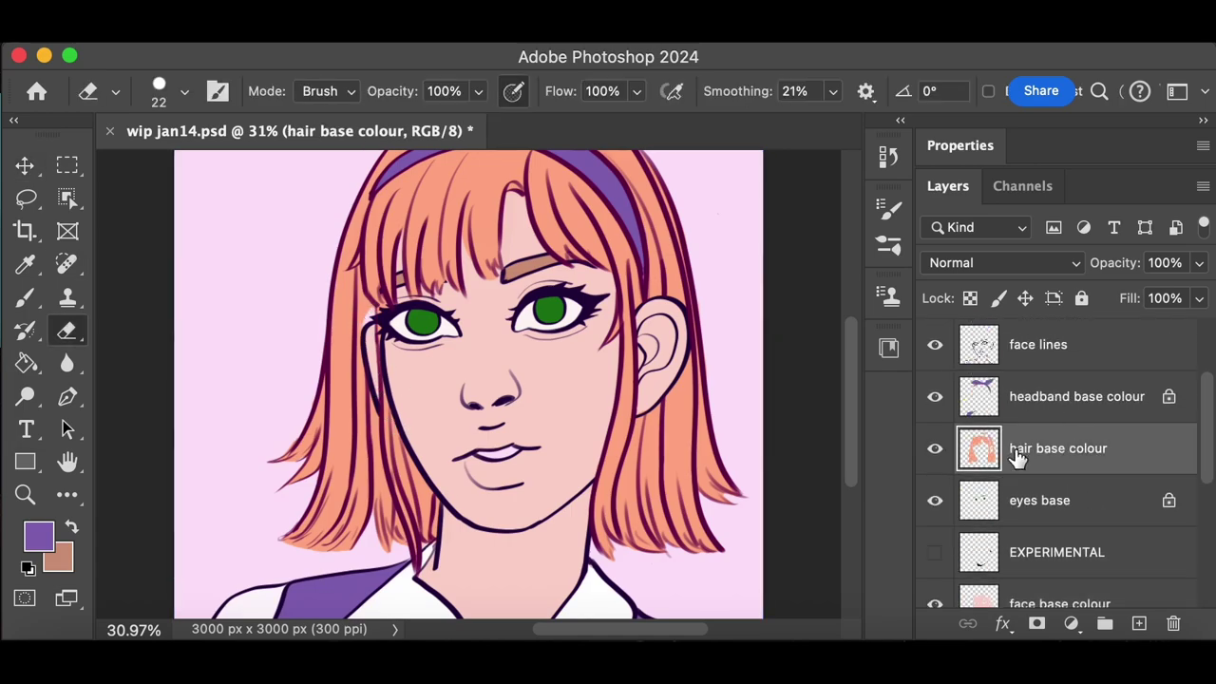
key(b)
alt+click(343, 315)
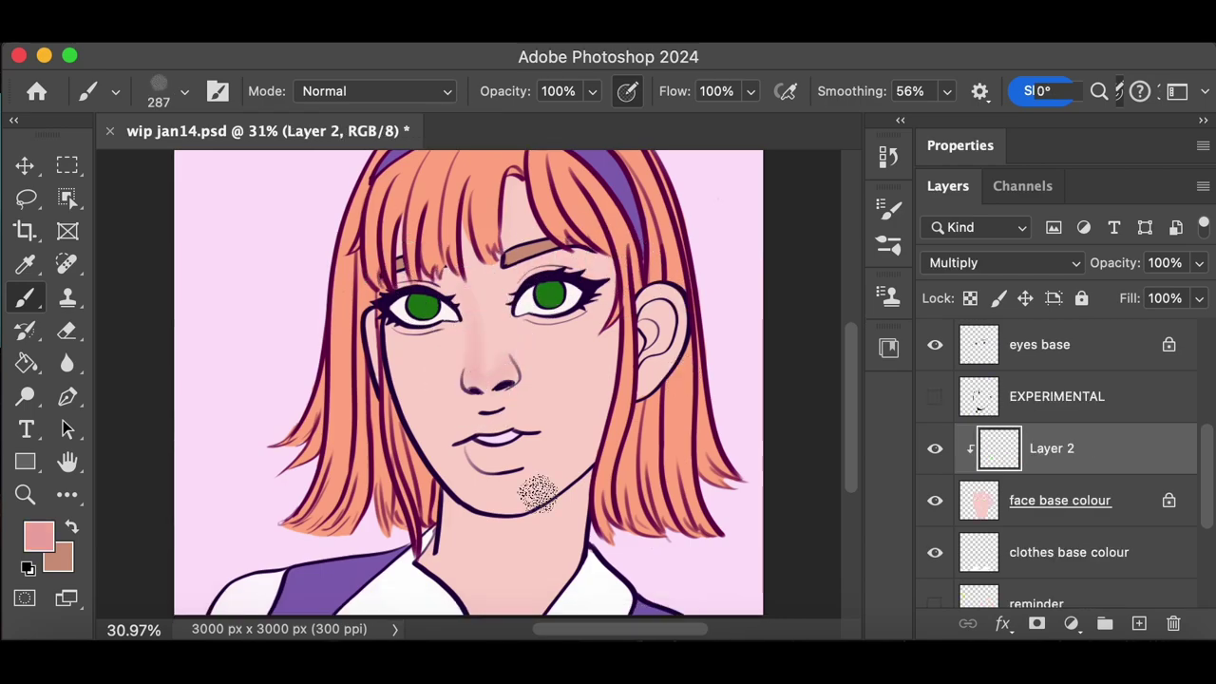
Undo the test strokes on the clipped Multiply layer and try pink shading around the right eye
key(super+z)
key(super+z)
key(super+z)
key(super+plus)
key(super+plus)
mouse_move(542, 242)
mouse_down()
mouse_move(545, 225)
mouse_move(695, 207)
mouse_up()
key(super+z)
drag(563, 278, 678, 255)
key(super+z)
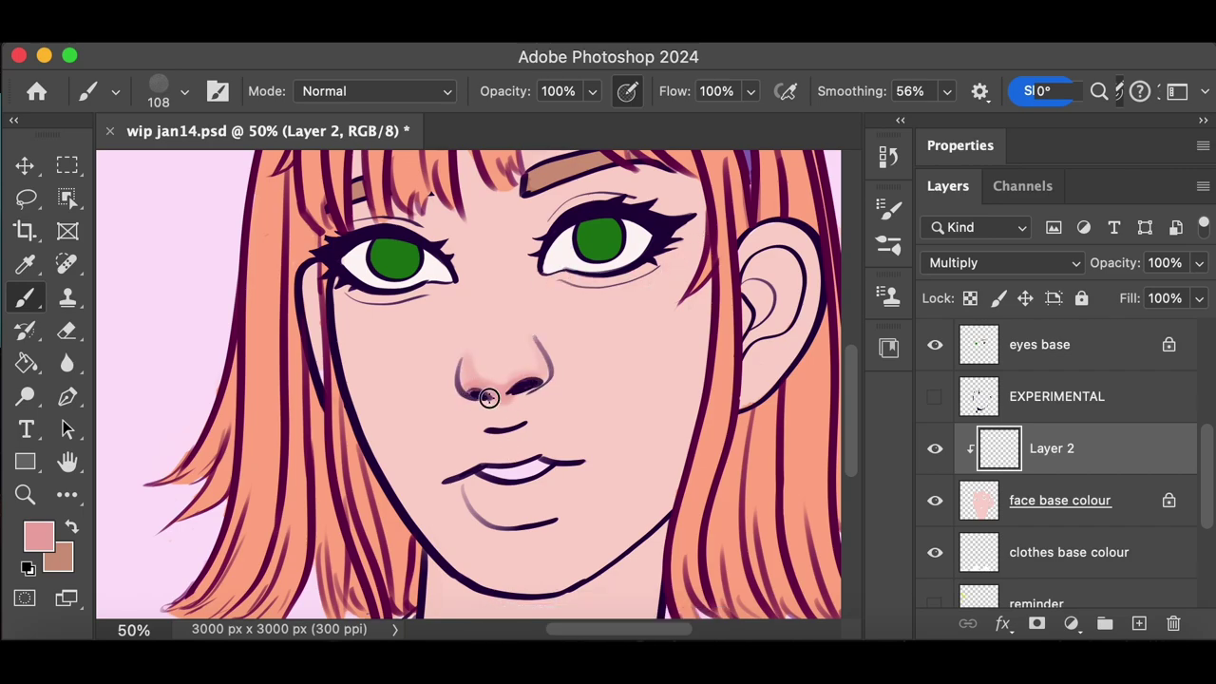
Try pink shading along the side of the nose on the clipped Multiply layer
key(super+minus)
key(super+plus)
drag(466, 360, 472, 326)
key(super+z)
key(super+z)
Try painting the lips pink with a different brush on the clipped Multiply layer and erase the colour outside their outline
right_click(482, 497)
click(149, 340)
click(466, 357)
mouse_move(483, 456)
mouse_down()
mouse_move(553, 446)
mouse_move(472, 470)
mouse_move(486, 441)
mouse_move(551, 458)
mouse_move(535, 425)
mouse_move(494, 432)
mouse_move(503, 456)
mouse_move(529, 454)
mouse_move(467, 478)
mouse_move(563, 461)
mouse_move(560, 513)
mouse_up()
key(super+z)
key(e)
drag(465, 447, 595, 481)
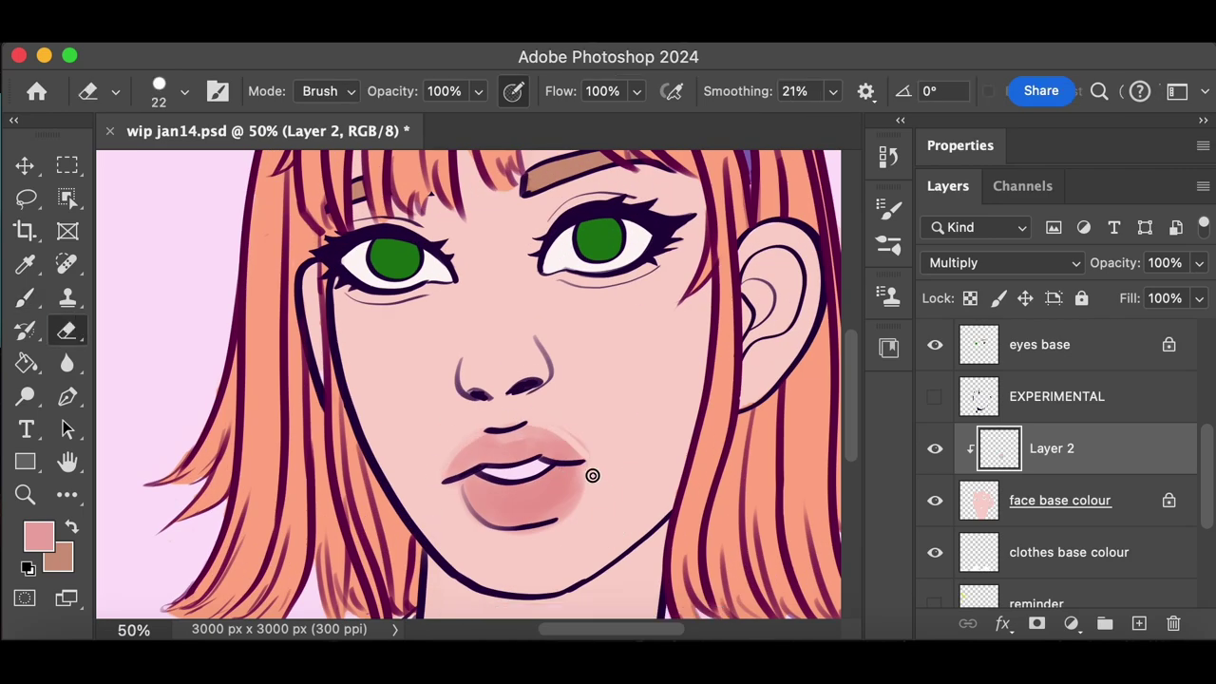
Enlarge the Eraser and remove the pink from the lips
key(super+minus)
key(super+minus)
key(super+plus)
click(72, 362)
click(67, 331)
key(bracketright)
key(bracketright)
key(bracketright)
drag(538, 442, 487, 506)
Swap the foreground to brown and try colouring the upper lip on the clipped Multiply layer
click(73, 529)
click(24, 297)
mouse_move(483, 424)
mouse_down()
mouse_move(530, 415)
mouse_move(450, 454)
mouse_move(511, 419)
mouse_move(464, 436)
mouse_up()
right_click(521, 516)
key(super+z)
key(super+z)
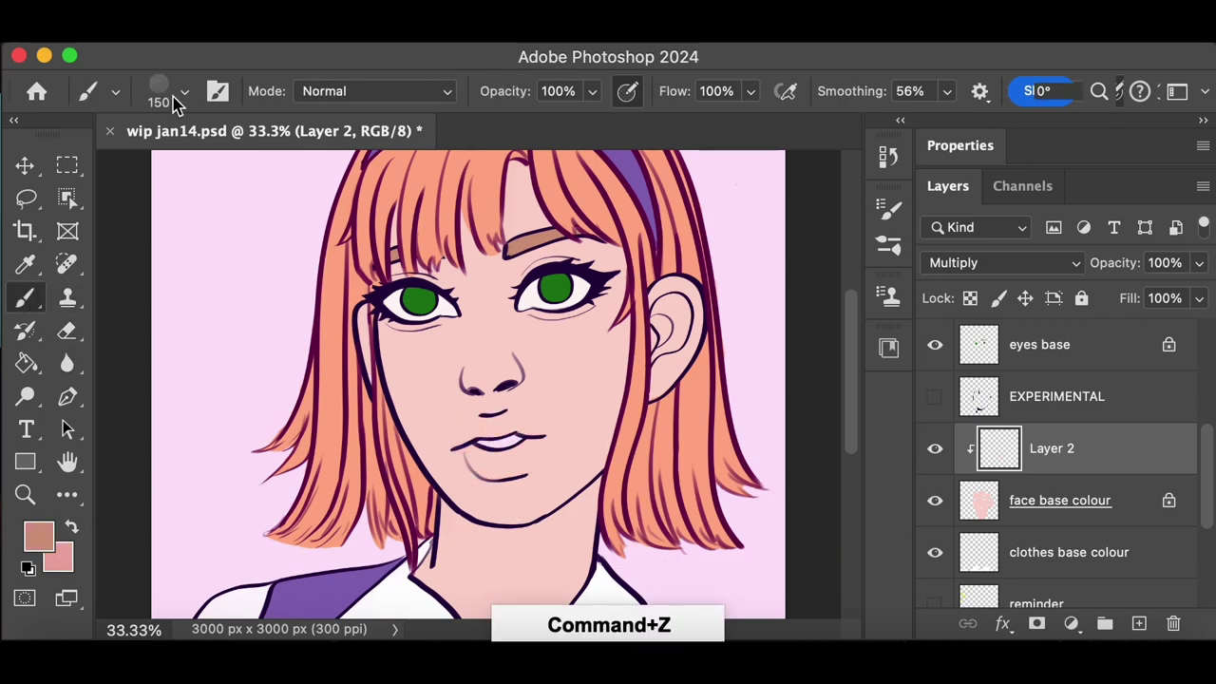
Try brown shading around the right eye and down the forehead parting with a size 150 brush
drag(519, 278, 627, 273)
drag(543, 316, 618, 276)
key(super+z)
key(super+z)
drag(524, 172, 478, 266)
key(super+z)
Swap the foreground to pink and try shading the forehead parting and the area above the right eye
click(73, 528)
drag(522, 172, 491, 237)
key(super+z)
drag(591, 249, 617, 257)
key(super+z)
Sample the skin colour and try shading beneath the fringe, around the right eye and on the cheek
alt+click(494, 406)
mouse_move(525, 173)
mouse_down()
mouse_move(555, 228)
mouse_move(507, 274)
mouse_up()
key(super+z)
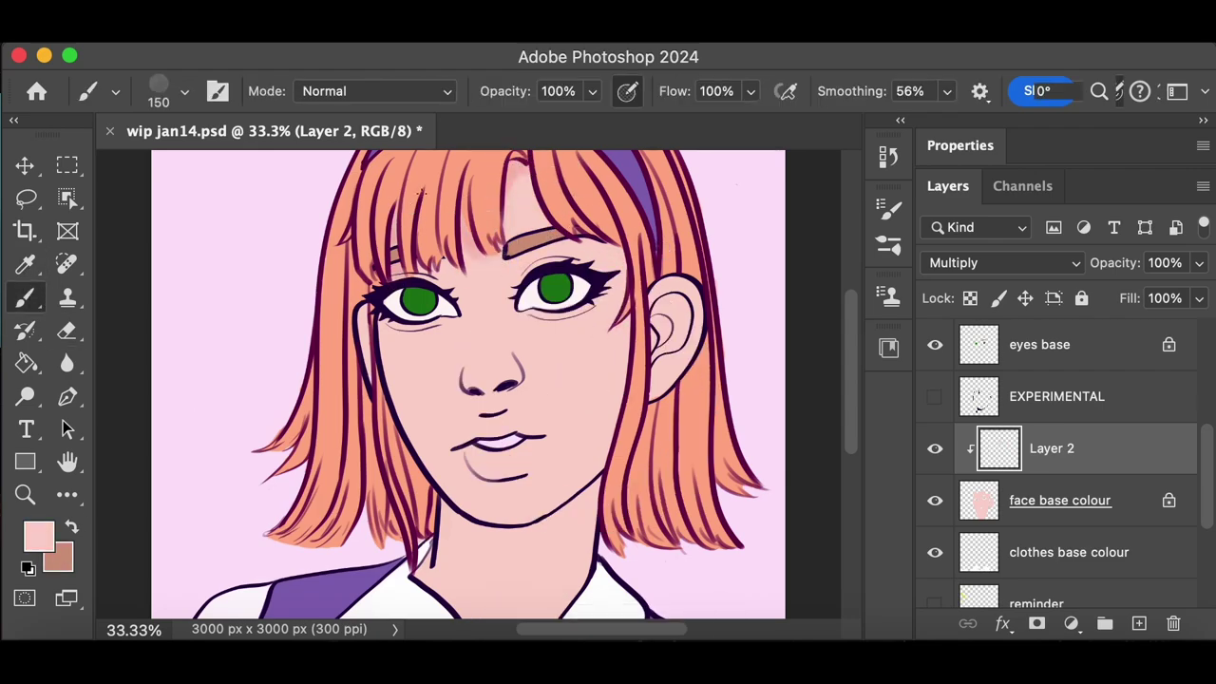
drag(547, 185, 594, 238)
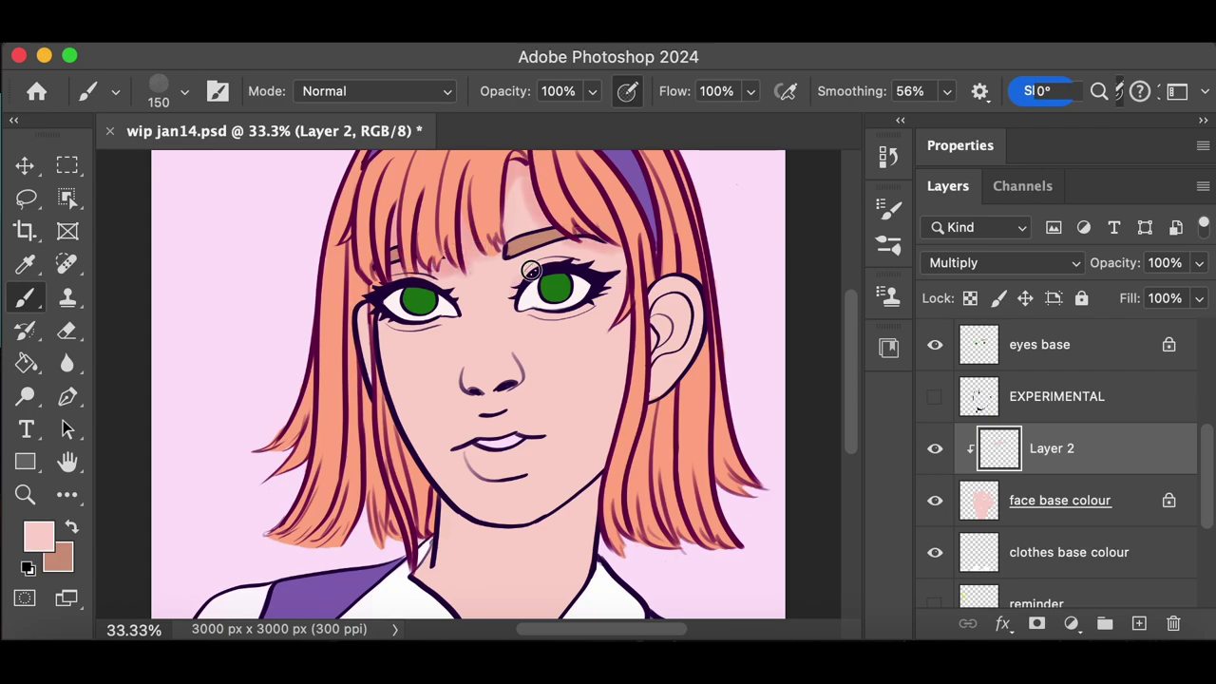
drag(524, 276, 613, 261)
key(super+z)
mouse_move(536, 311)
mouse_down()
mouse_move(607, 307)
mouse_move(660, 384)
mouse_up()
key(super+z)
key(super+z)
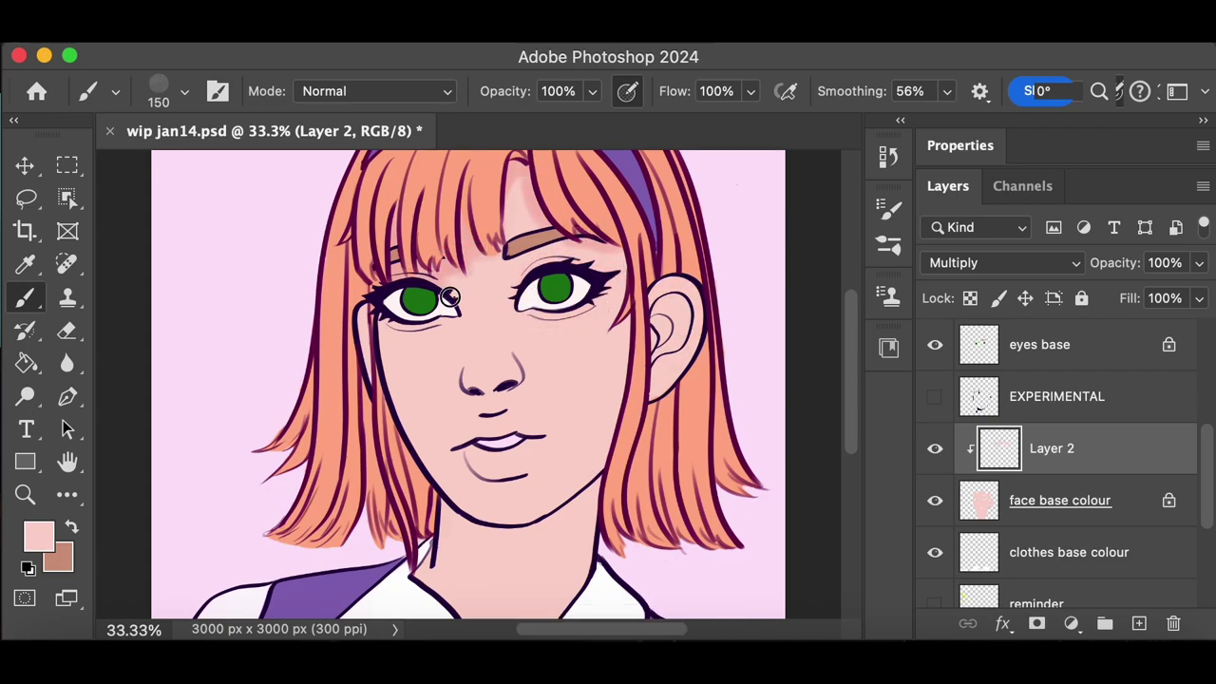
Try shading beside the left eye and undo the recent skin shading strokes
mouse_move(382, 315)
mouse_down()
mouse_move(396, 434)
mouse_move(365, 370)
mouse_up()
key(super+z)
key(super+z)
key(super+z)
key(super+z)
key(super+z)
key(super+z)
Try skin-colour shading above the right eye, inside the right ear and under the chin
mouse_move(522, 275)
mouse_down()
mouse_move(647, 278)
mouse_move(596, 251)
mouse_up()
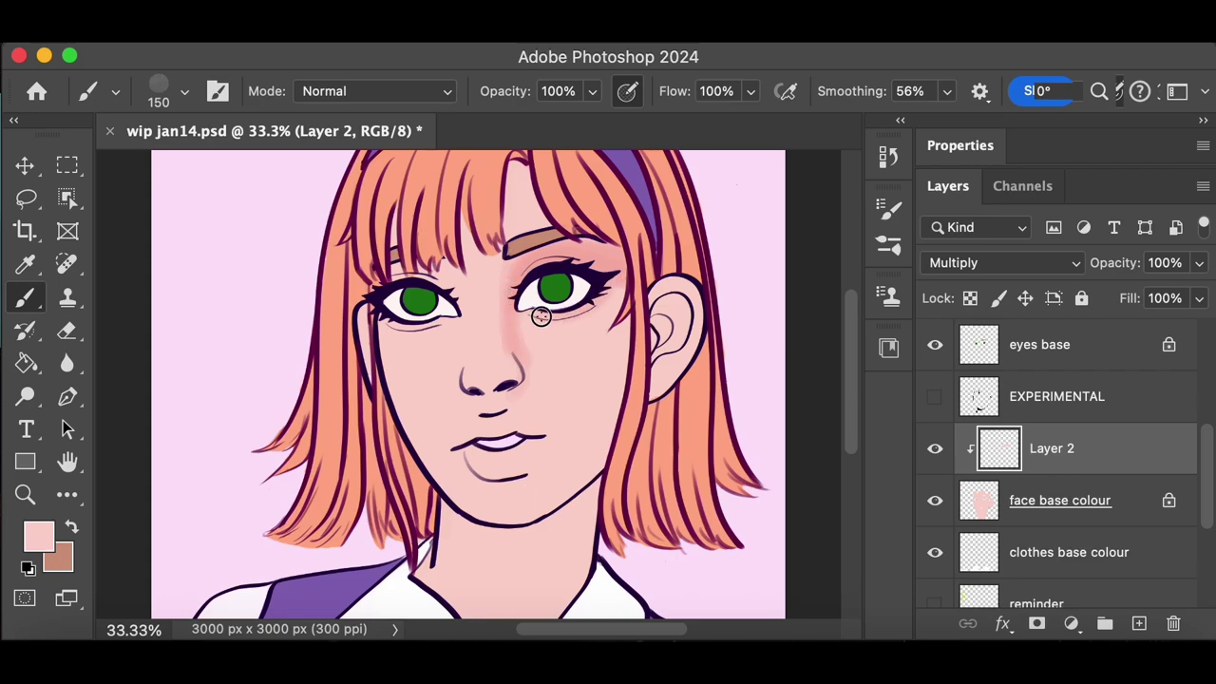
key(super+z)
key(super+z)
drag(663, 303, 670, 333)
key(super+z)
drag(434, 565, 557, 535)
key(super+z)
Pick paler pink foreground colours and try them as shading across the left cheek and nose bridge
click(39, 537)
click(610, 270)
click(1128, 233)
drag(418, 357, 480, 374)
click(39, 536)
click(581, 246)
click(1122, 234)
drag(479, 314, 397, 413)
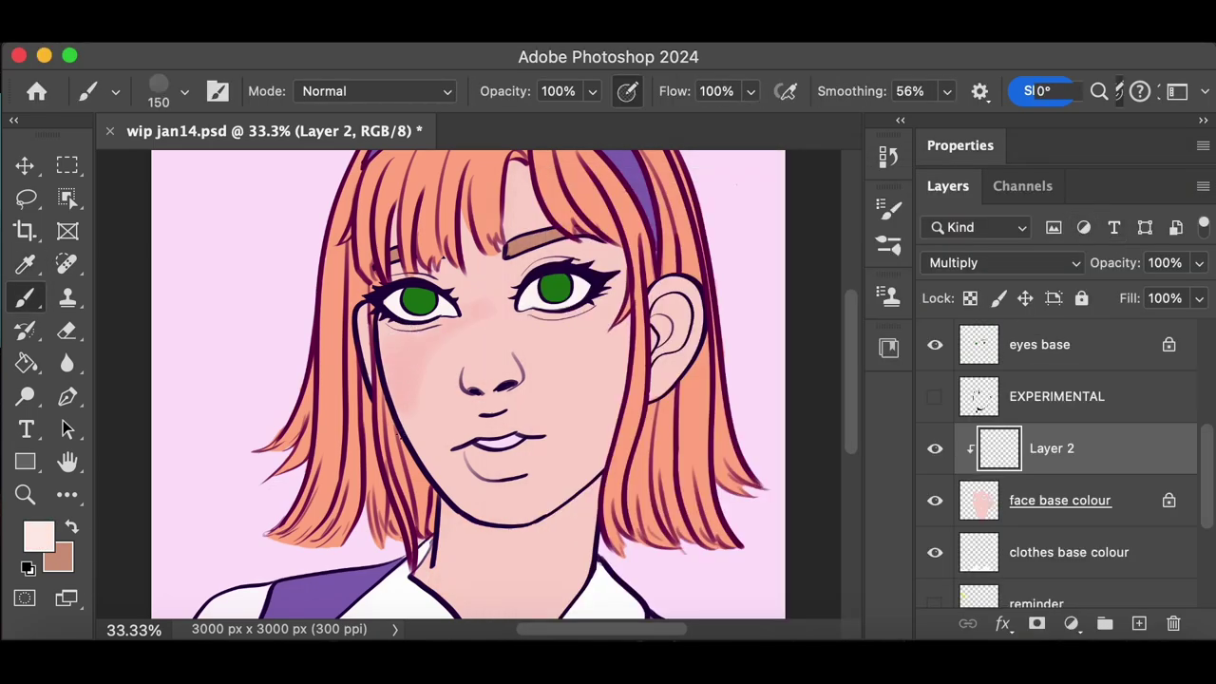
Switch to a soft size 49 brush for the skin shading and undo the last stroke
right_click(396, 271)
scroll(234, 532, down, 5)
key(super+plus)
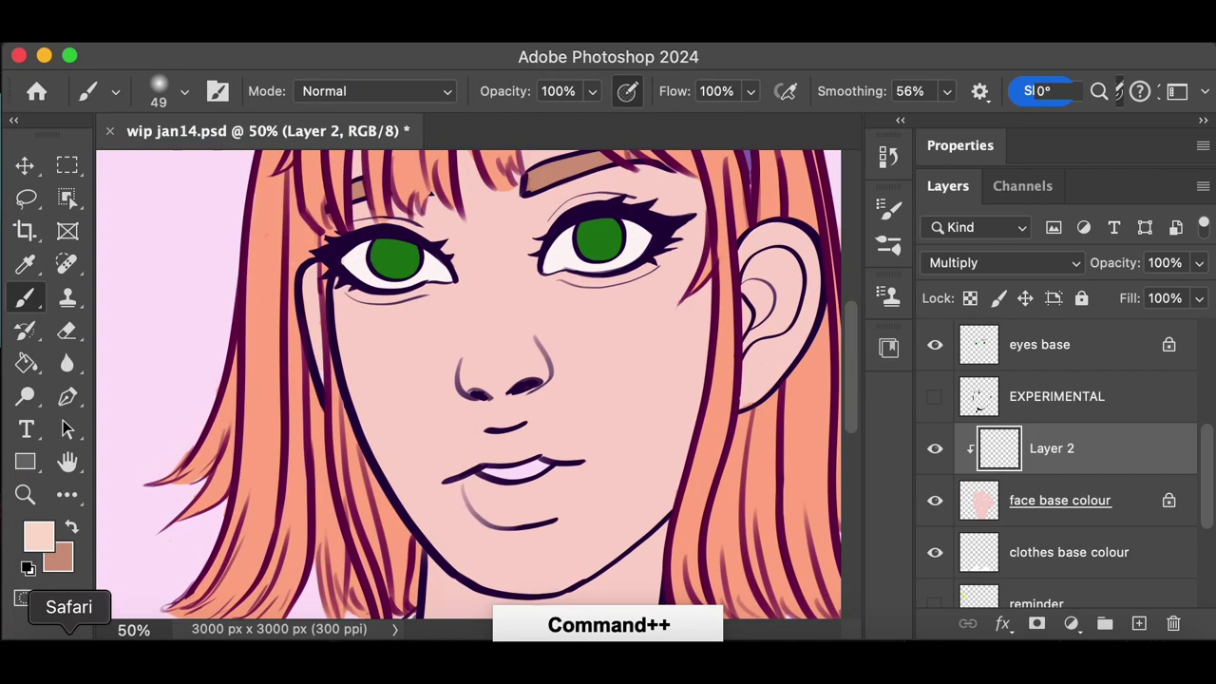
key(super+z)
Try soft peach shading on the right eye's upper lid
mouse_move(555, 219)
mouse_down()
mouse_move(687, 223)
mouse_move(541, 222)
mouse_move(589, 183)
mouse_move(542, 221)
mouse_move(686, 220)
mouse_up()
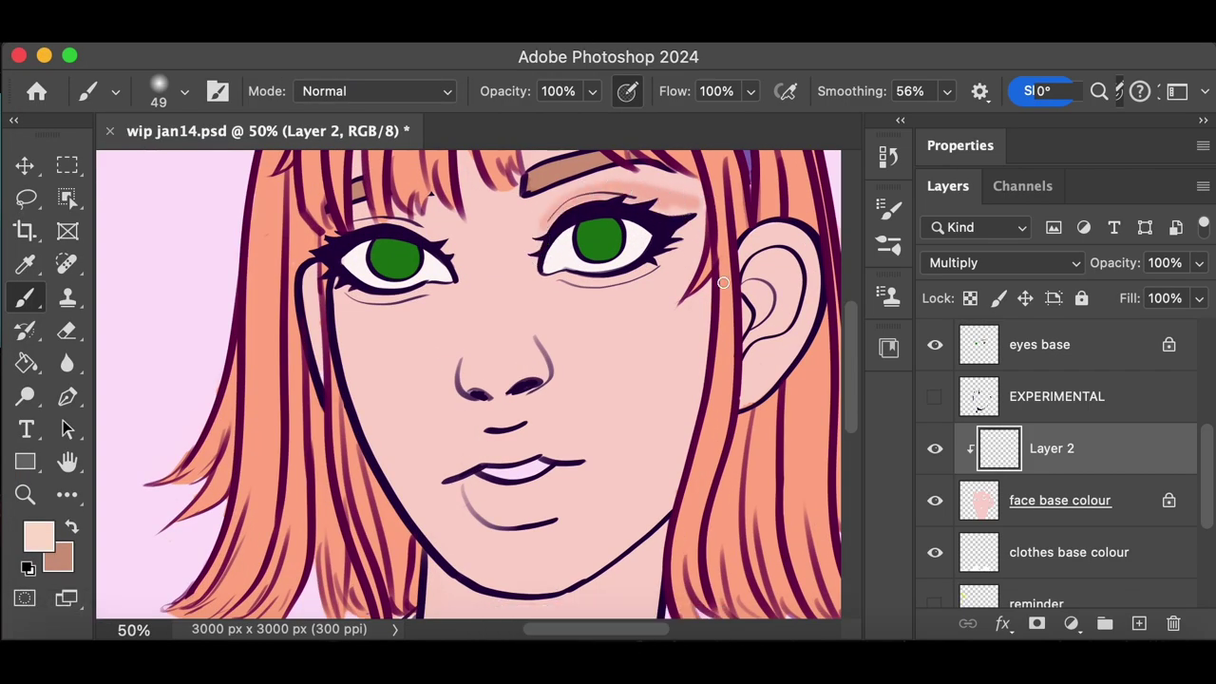
scroll(687, 218, up, 3)
key(super+minus)
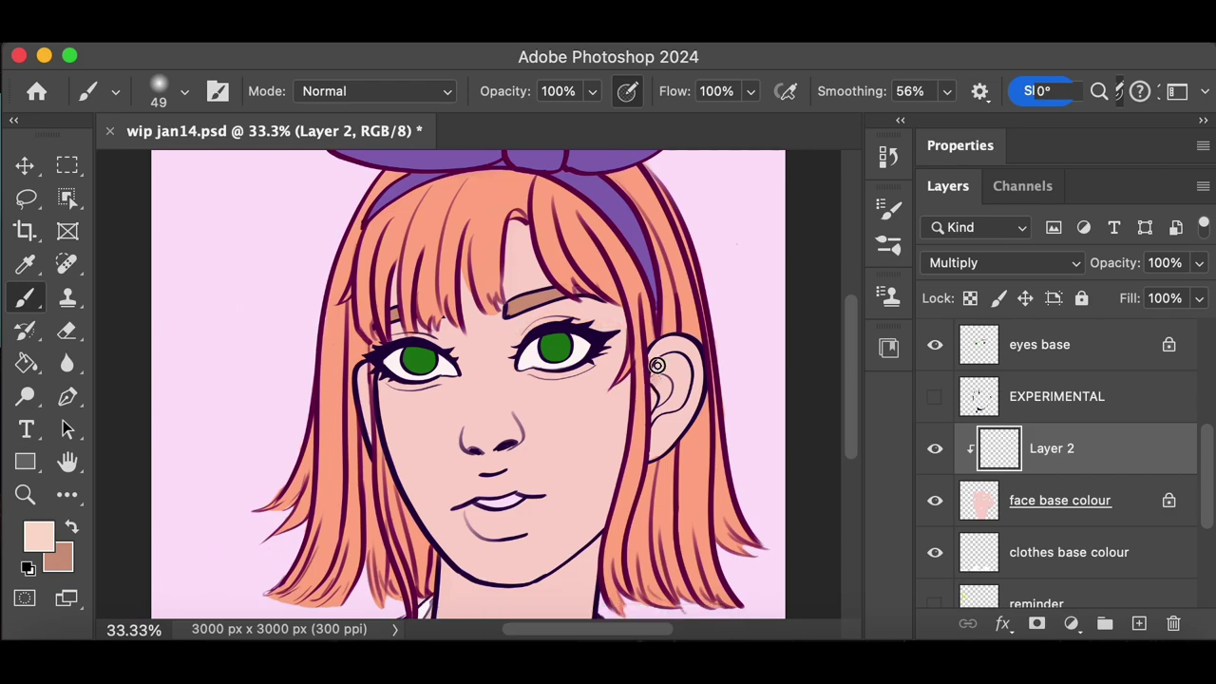
Set the brush Smoothing to 16% and shade the inside of the right ear on the clipped Multiply layer
click(947, 92)
drag(952, 120, 901, 120)
drag(672, 373, 682, 394)
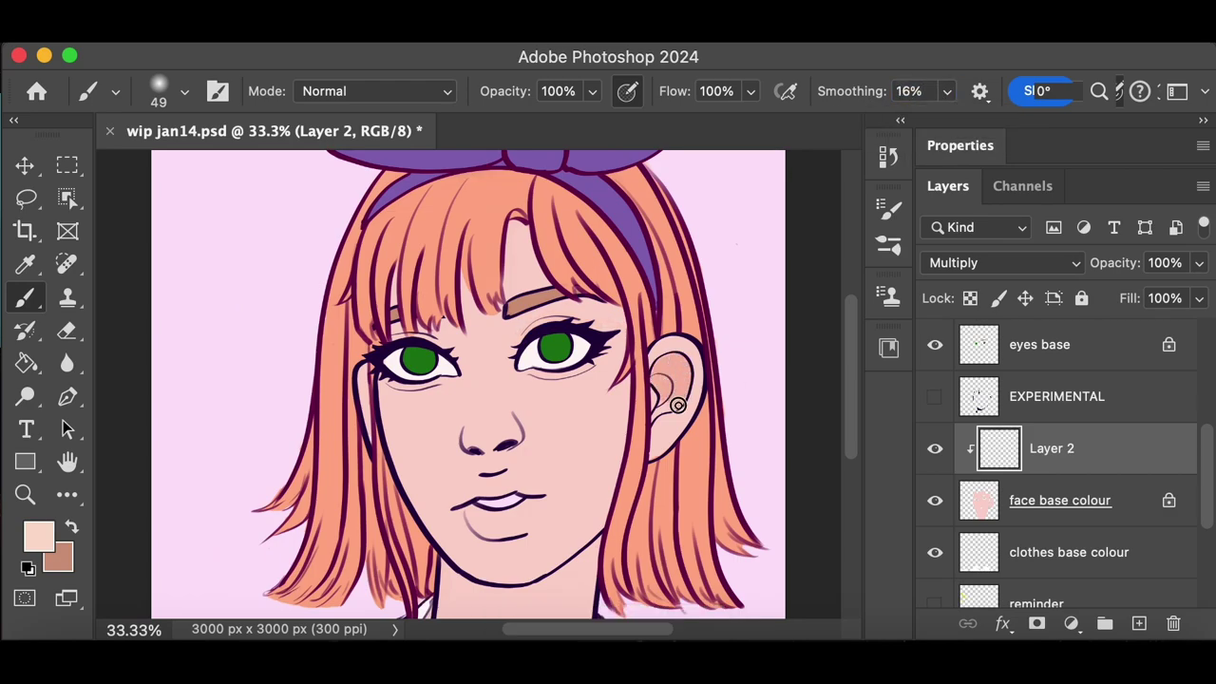
Shade the forehead beneath the fringe and hair parting on the clipped Multiply layer, undoing unwanted strokes
drag(851, 351, 851, 368)
drag(518, 202, 501, 280)
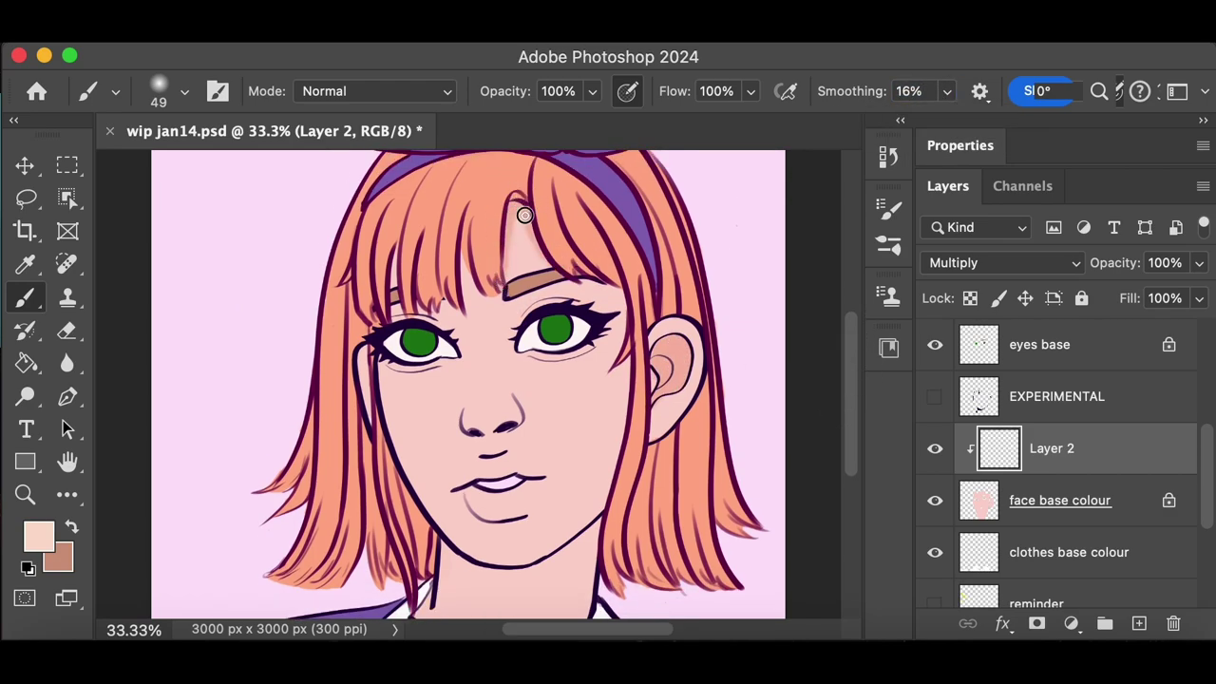
drag(622, 301, 643, 343)
key(super+z)
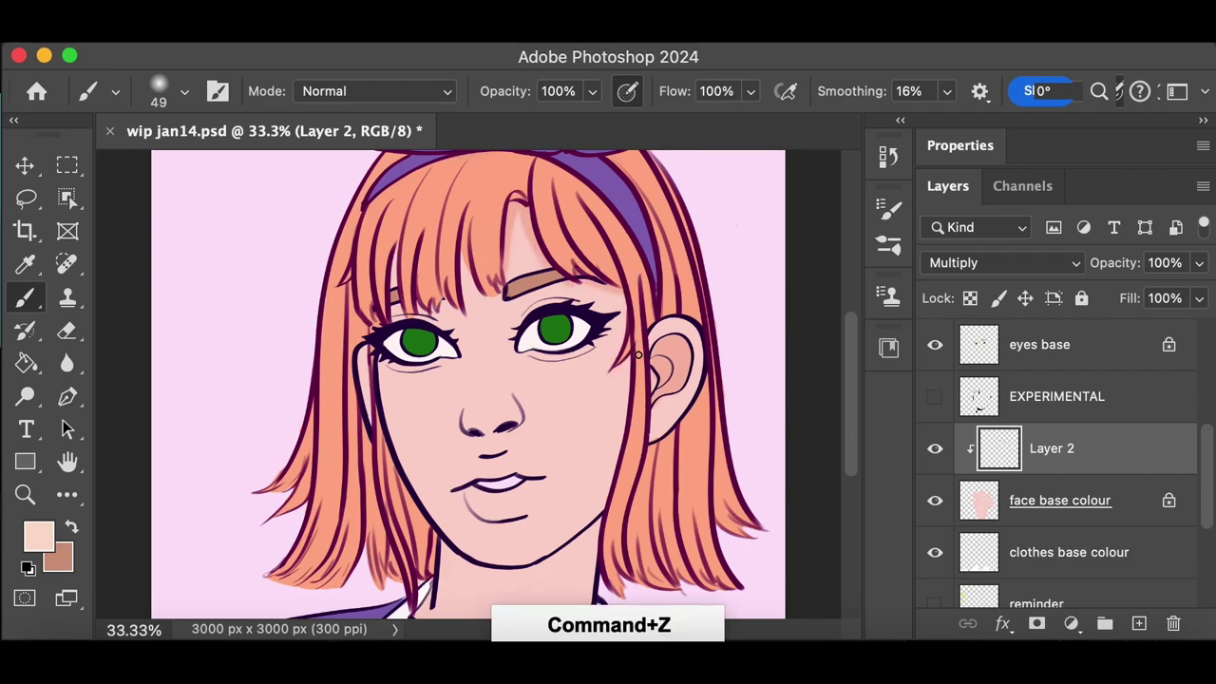
drag(478, 217, 504, 300)
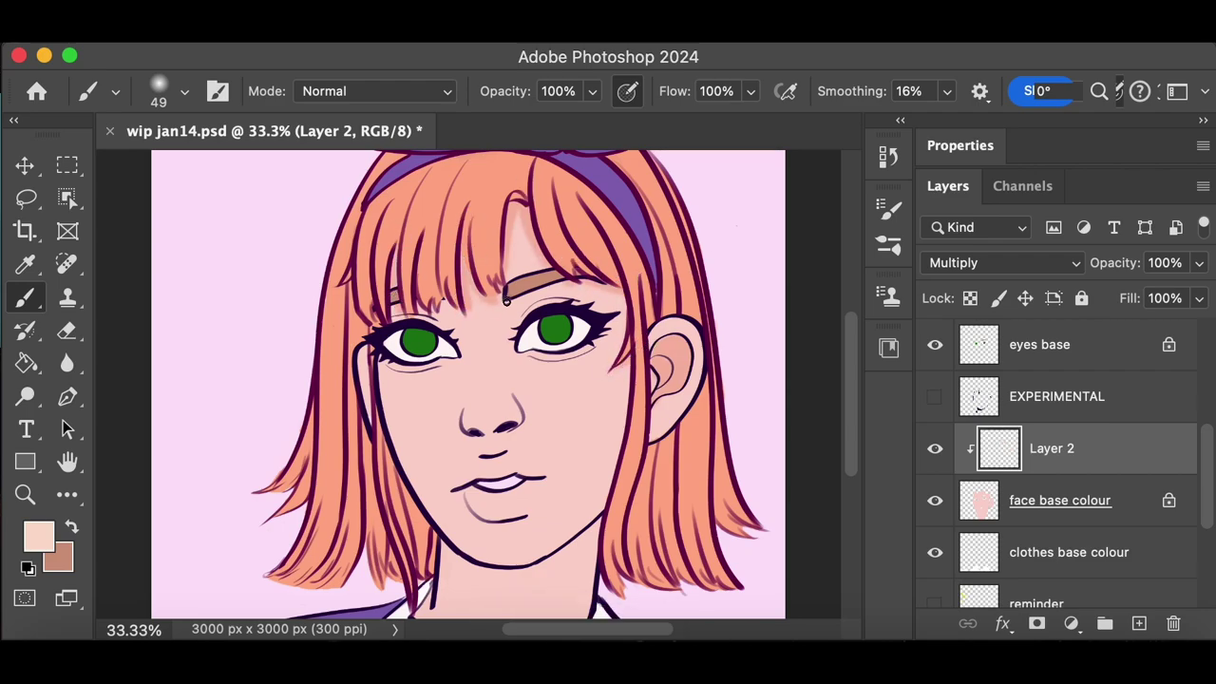
key(super+z)
Shade the nose between its outlines with the soft brush and tidy the shading with the Eraser
drag(462, 423, 517, 417)
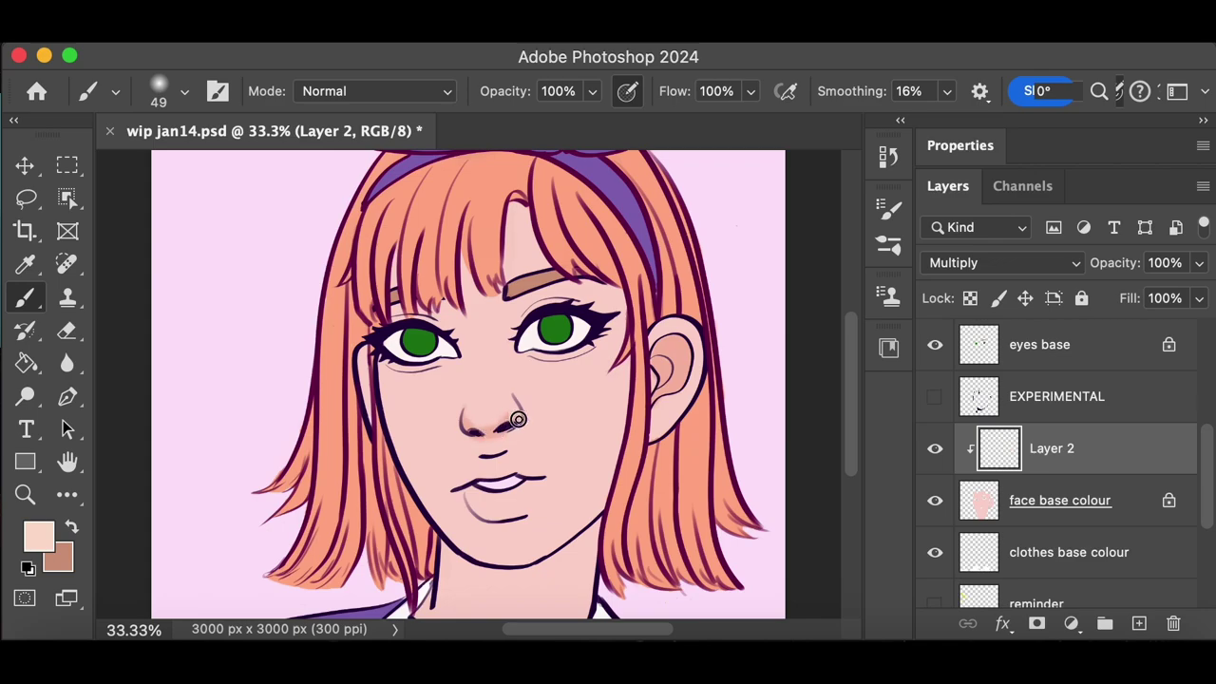
key(super+z)
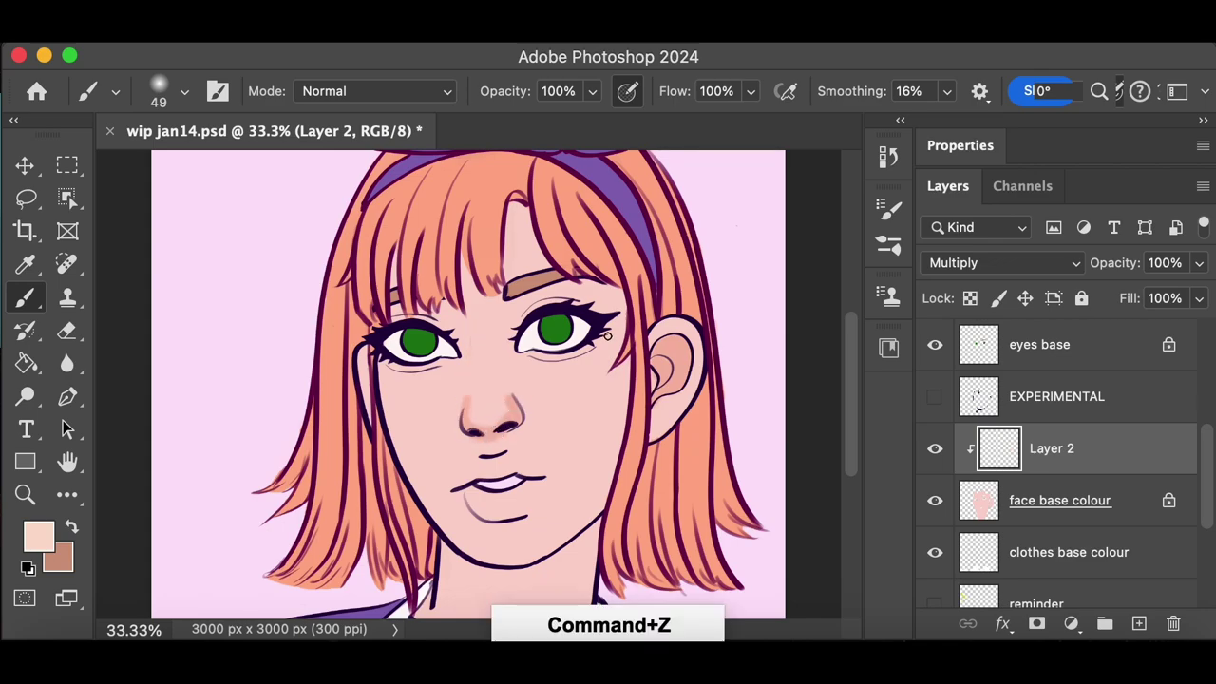
key(e)
key(b)
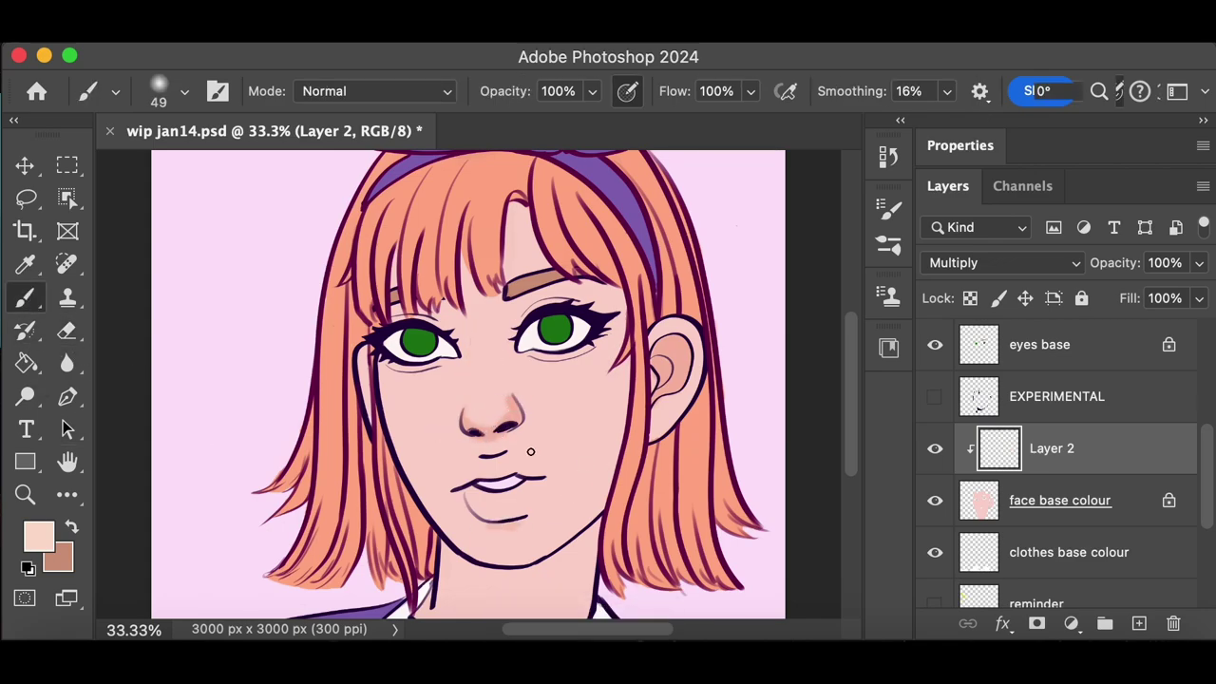
Undo the last two shading strokes, then lasso the mouth on the face lines layer and transform it slightly smaller and lower
key(super+z)
key(super+z)
key(e)
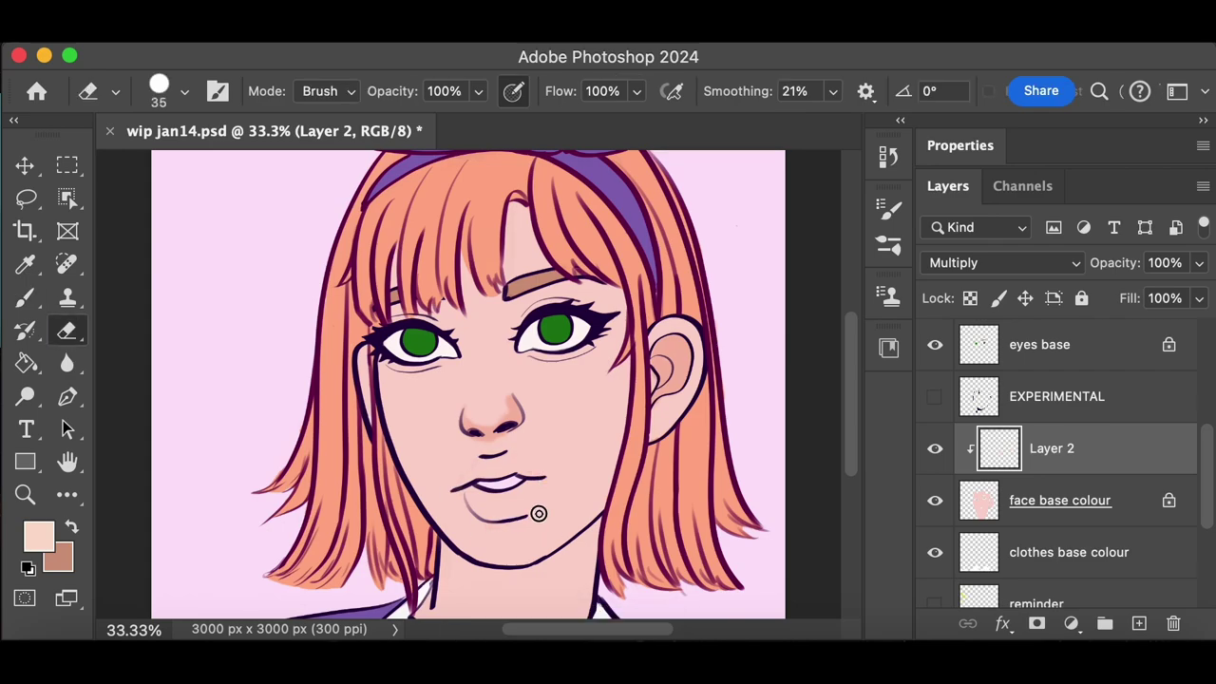
drag(1205, 450, 1205, 346)
click(1038, 449)
click(31, 199)
drag(490, 450, 494, 449)
key(super+t)
drag(569, 446, 563, 451)
drag(518, 504, 522, 508)
key(Return)
key(super+d)
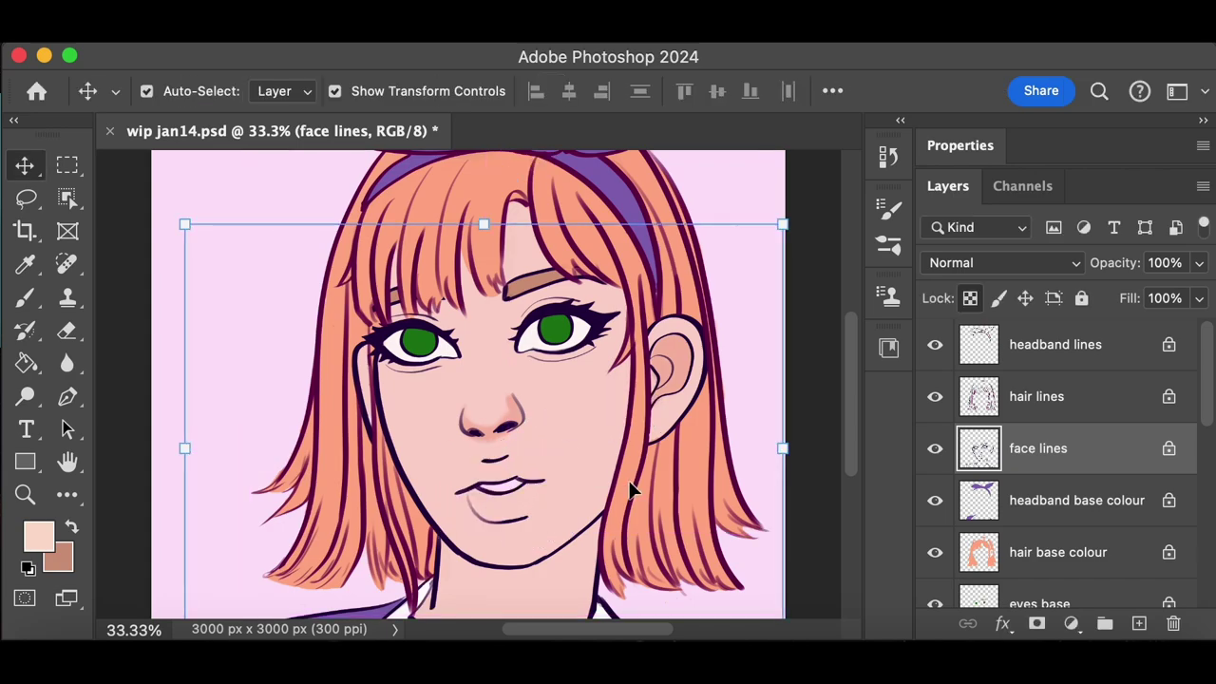
Return to Layer 2 with the brush and try shading around the mouth and chin, undoing both strokes
key(b)
key(super+z)
drag(1207, 389, 1203, 502)
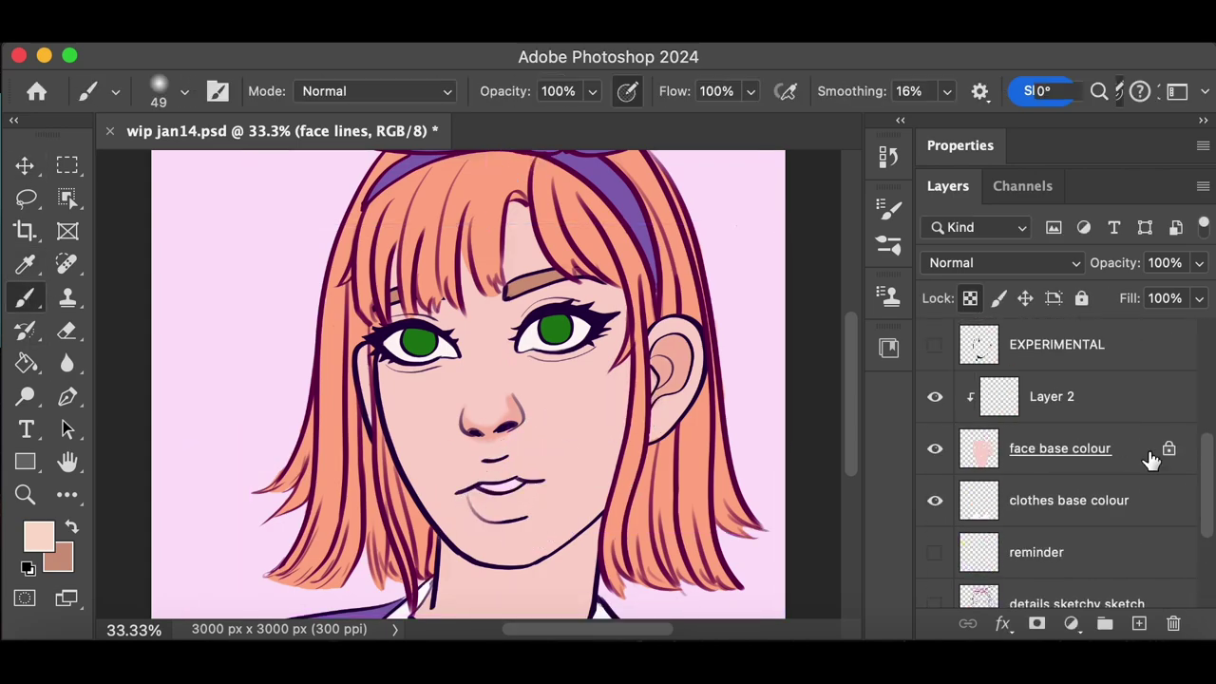
click(1052, 396)
drag(514, 459, 549, 482)
drag(460, 503, 549, 481)
key(super+z)
key(super+z)
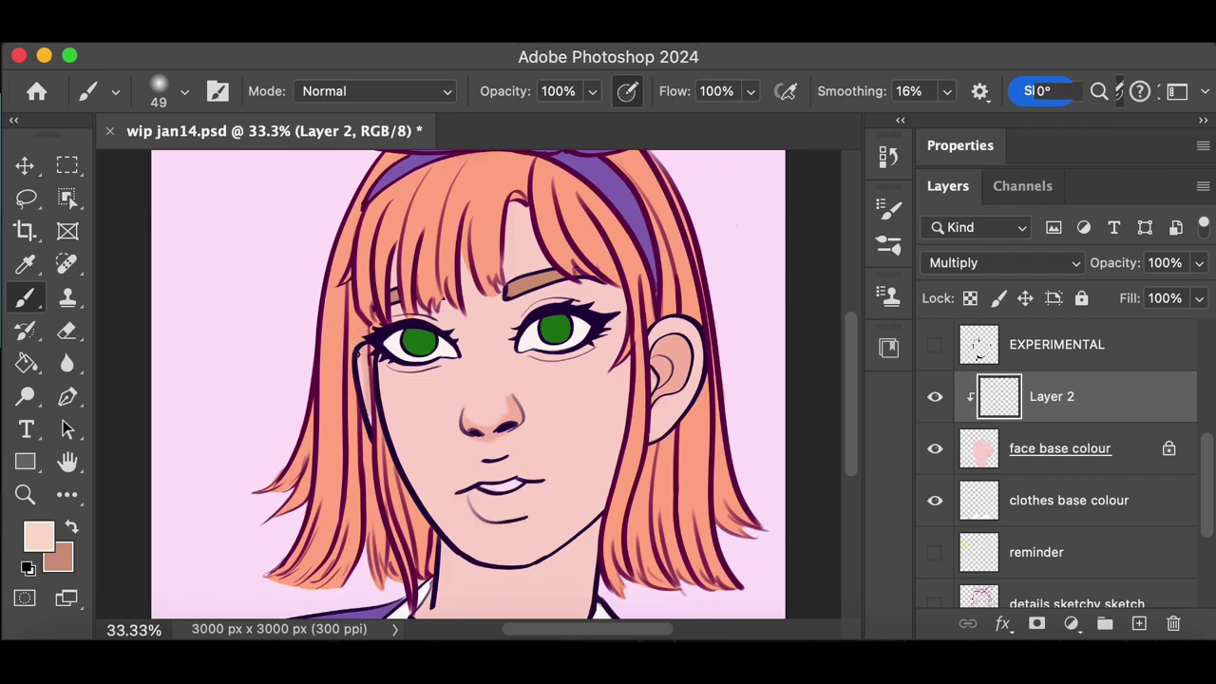
Shade the neck directly beneath the chin and jawline on the clipped Multiply layer with the soft brush
scroll(430, 543, down, 2)
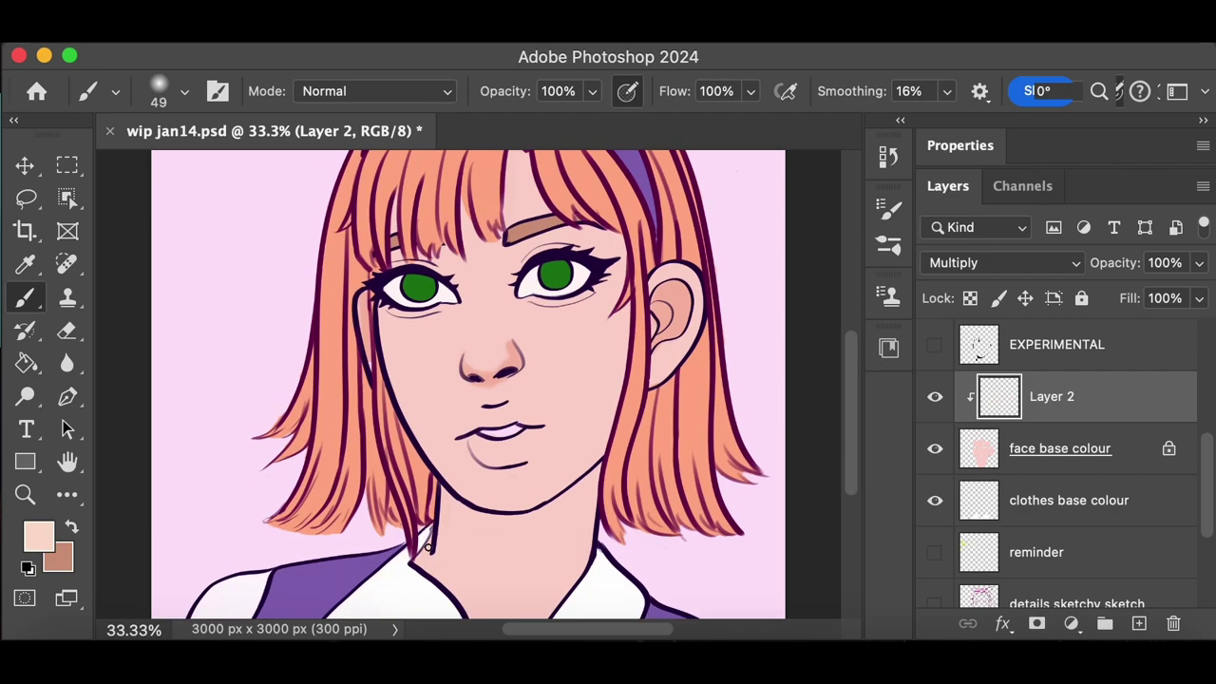
mouse_move(460, 503)
mouse_down()
mouse_move(522, 511)
mouse_move(424, 554)
mouse_up()
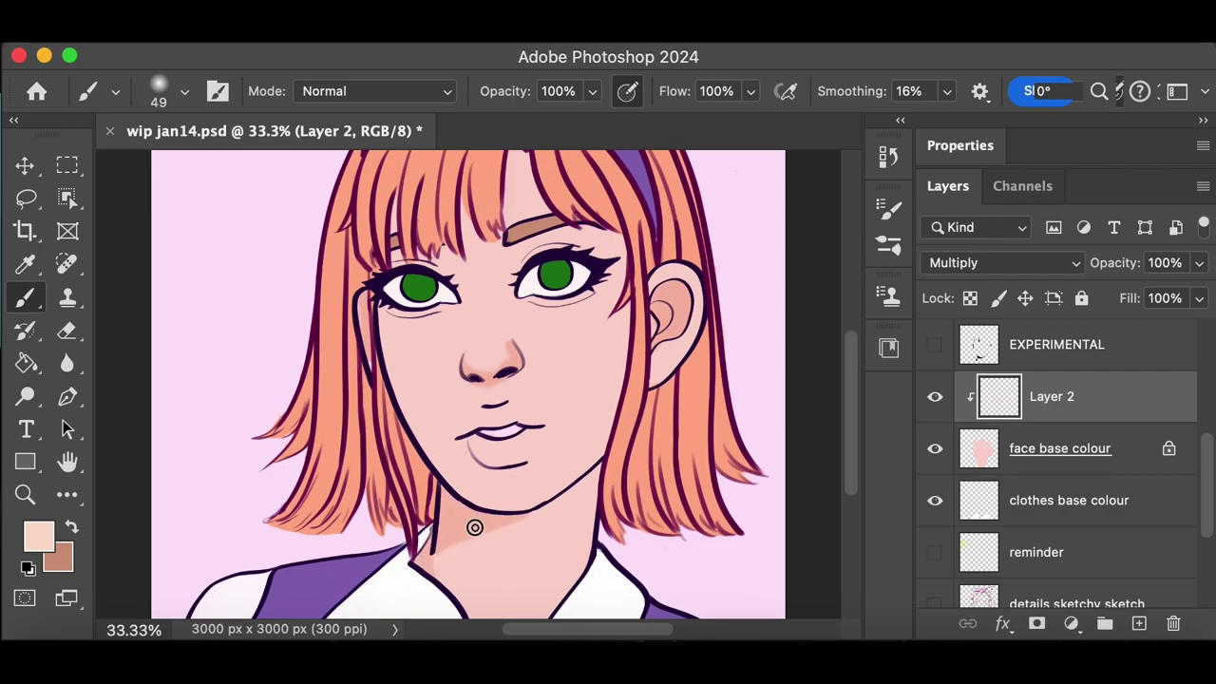
key(e)
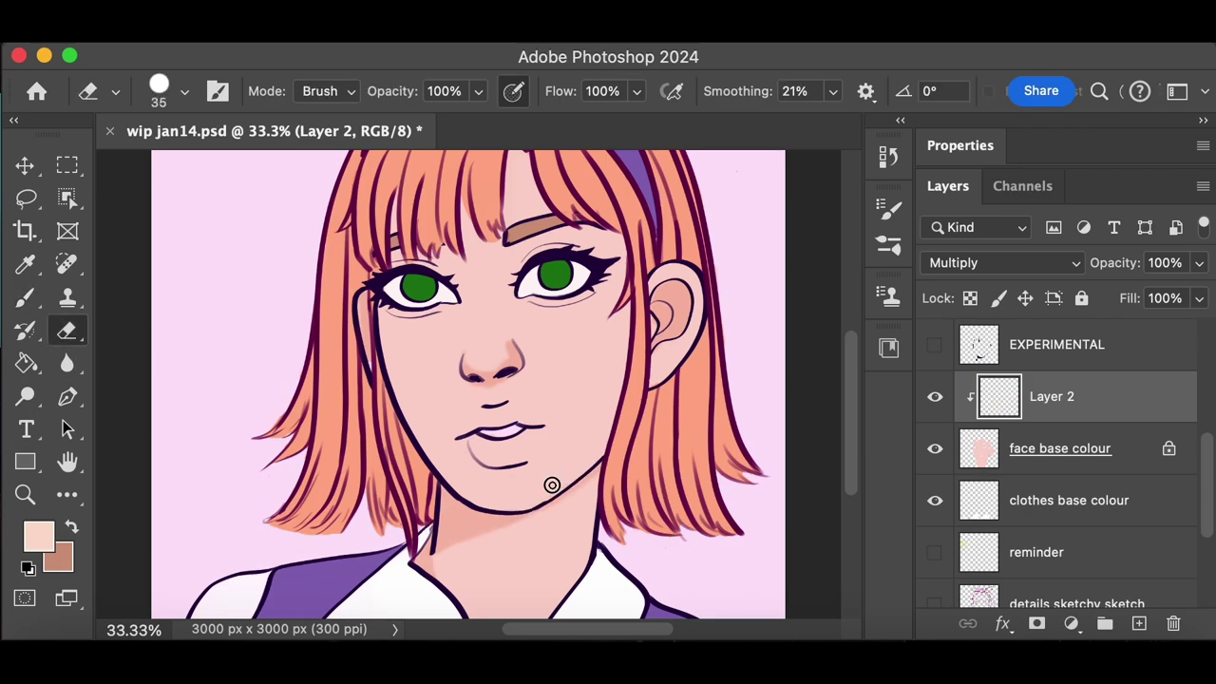
scroll(801, 308, up, 2)
Shade around the right eye and down the left edge of the face, and tidy the upper-lid shading with the Eraser
key(b)
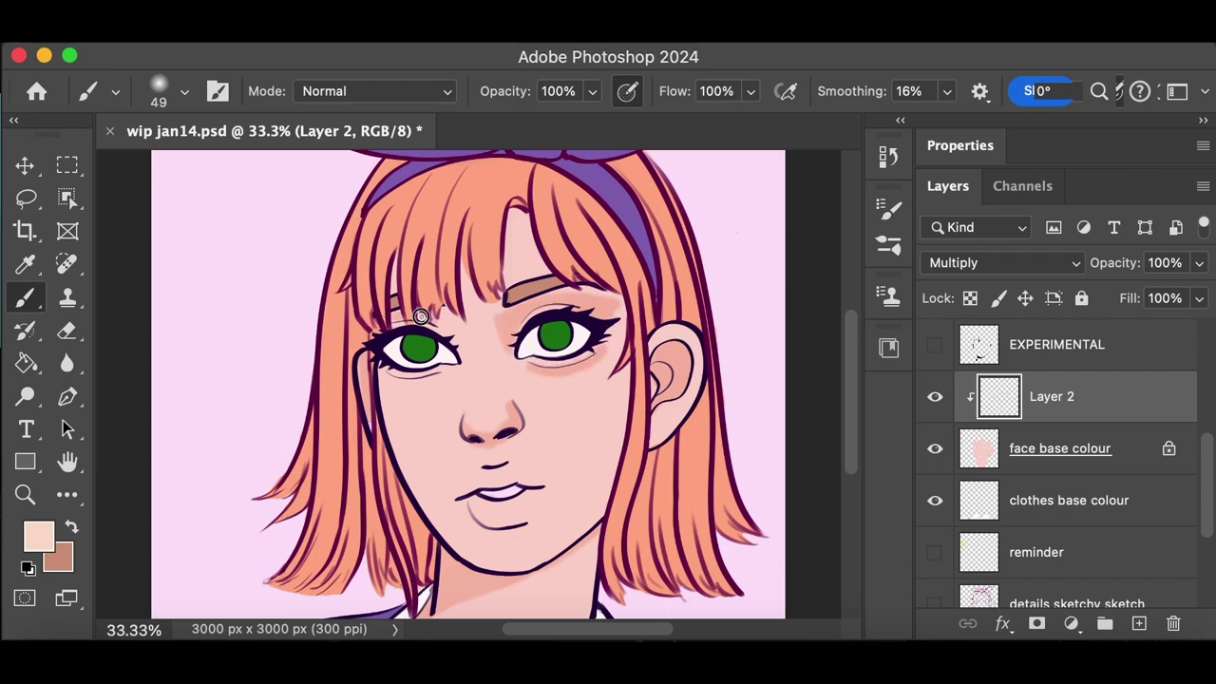
drag(852, 405, 853, 425)
drag(385, 323, 414, 467)
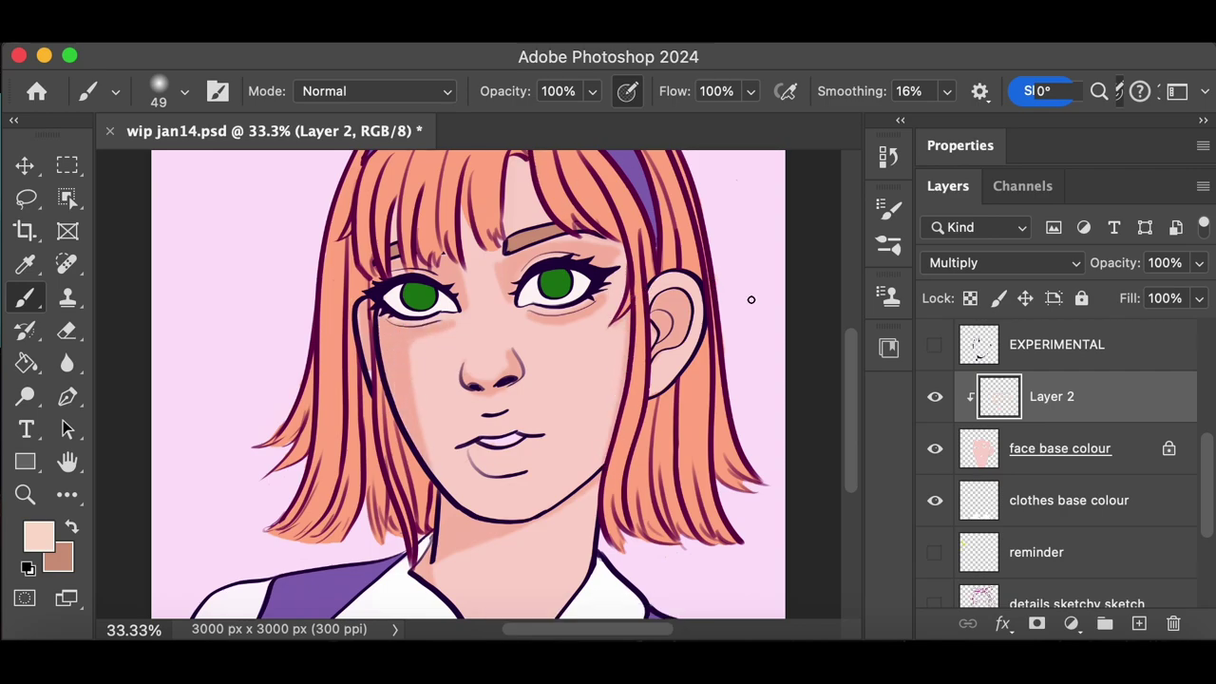
key(e)
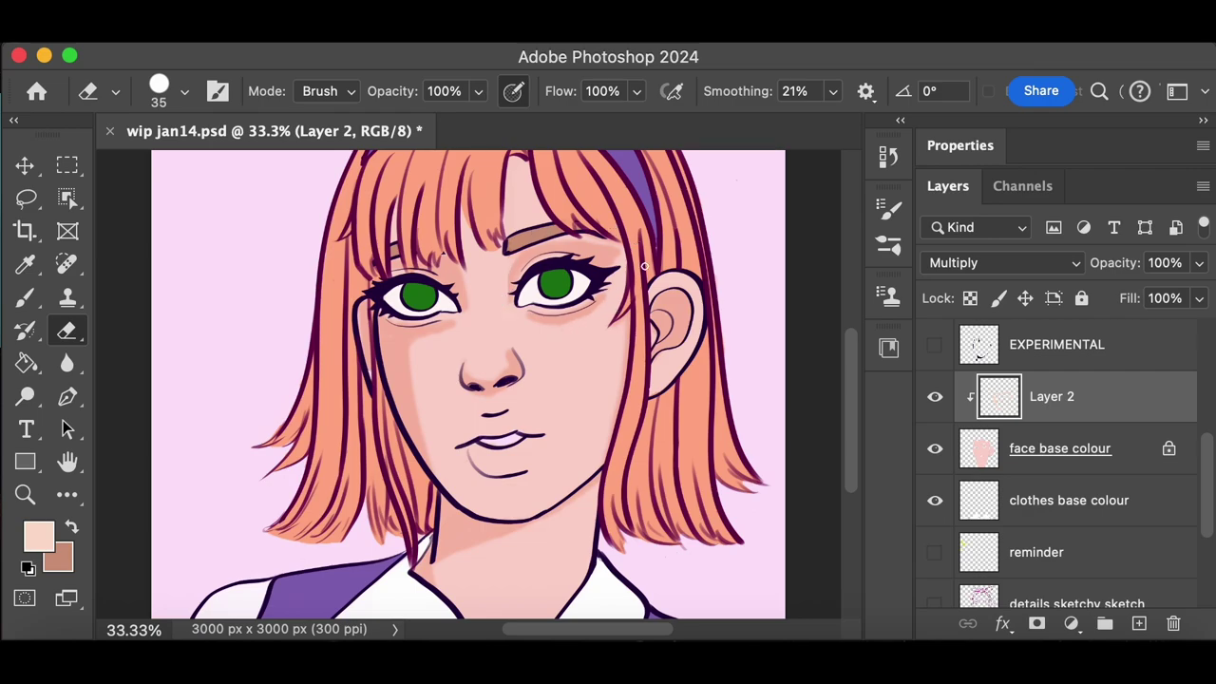
drag(570, 258, 630, 246)
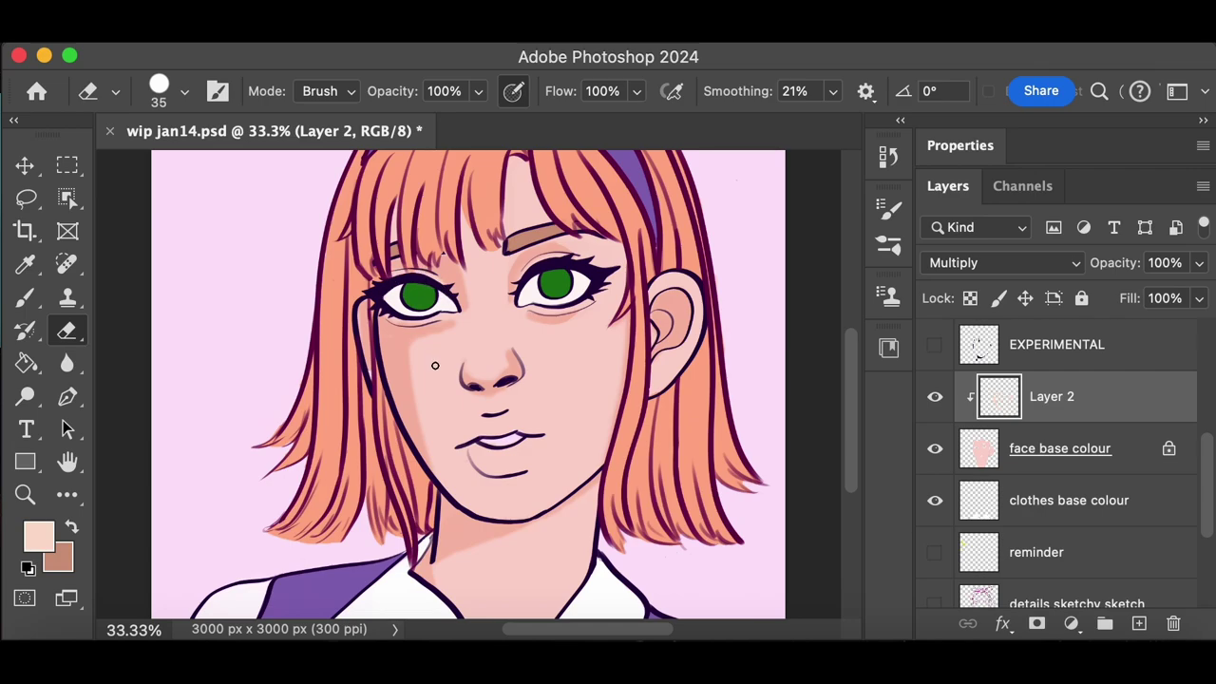
Shade the left cheek between the eye, nose and jaw, erasing a lighter patch below the eye
click(25, 298)
mouse_move(458, 321)
mouse_down()
mouse_move(427, 396)
mouse_move(452, 294)
mouse_up()
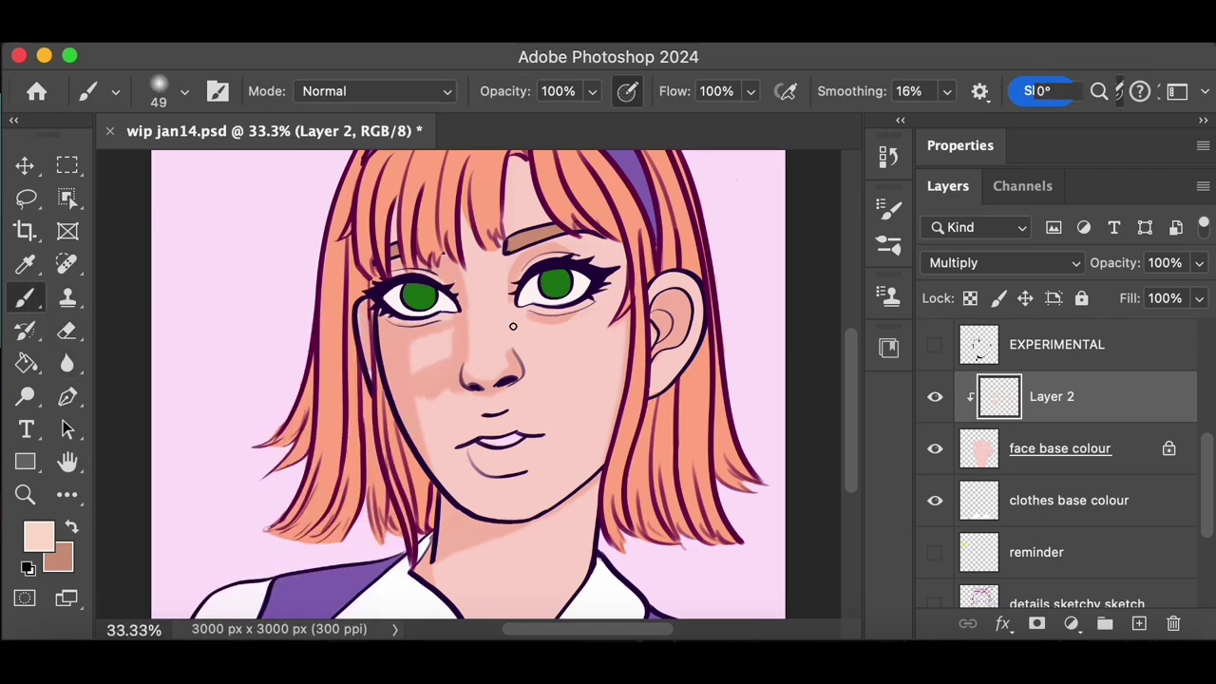
drag(420, 401, 440, 386)
click(67, 331)
drag(424, 344, 398, 351)
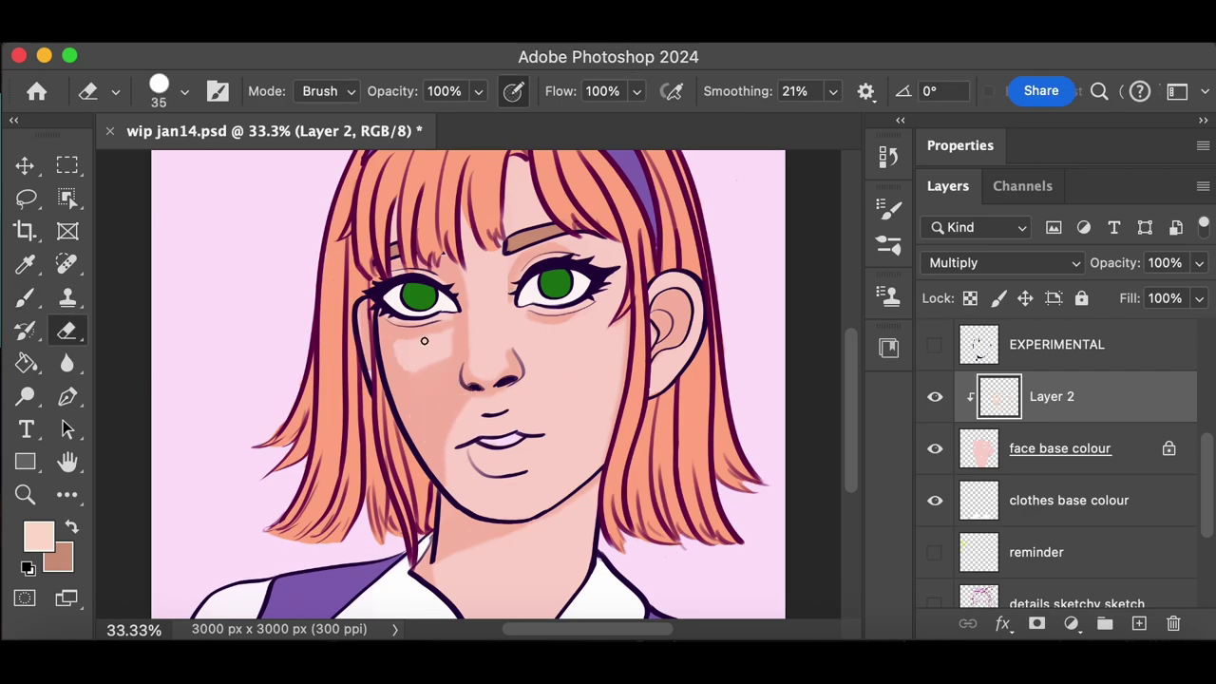
Refine the shading below the left eye and extend it around the mouth, chin and neck
click(26, 299)
drag(392, 318, 428, 324)
click(66, 330)
key(b)
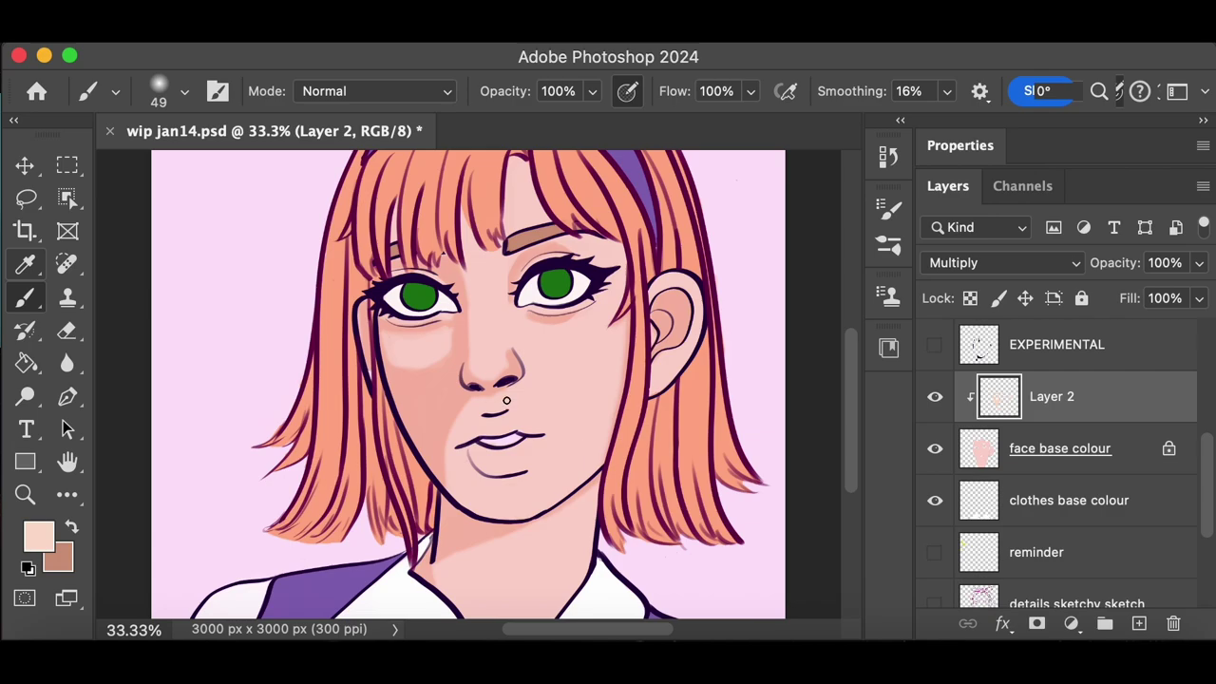
drag(452, 420, 482, 501)
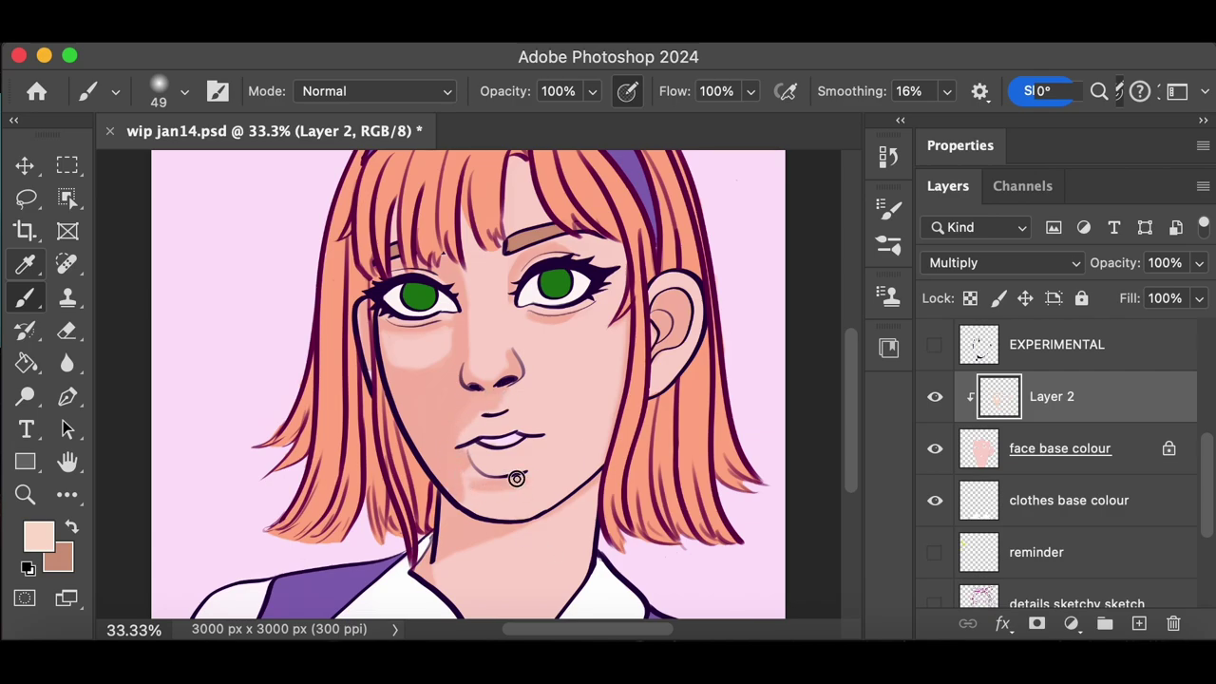
mouse_move(567, 506)
mouse_down()
mouse_move(456, 578)
mouse_move(478, 523)
mouse_up()
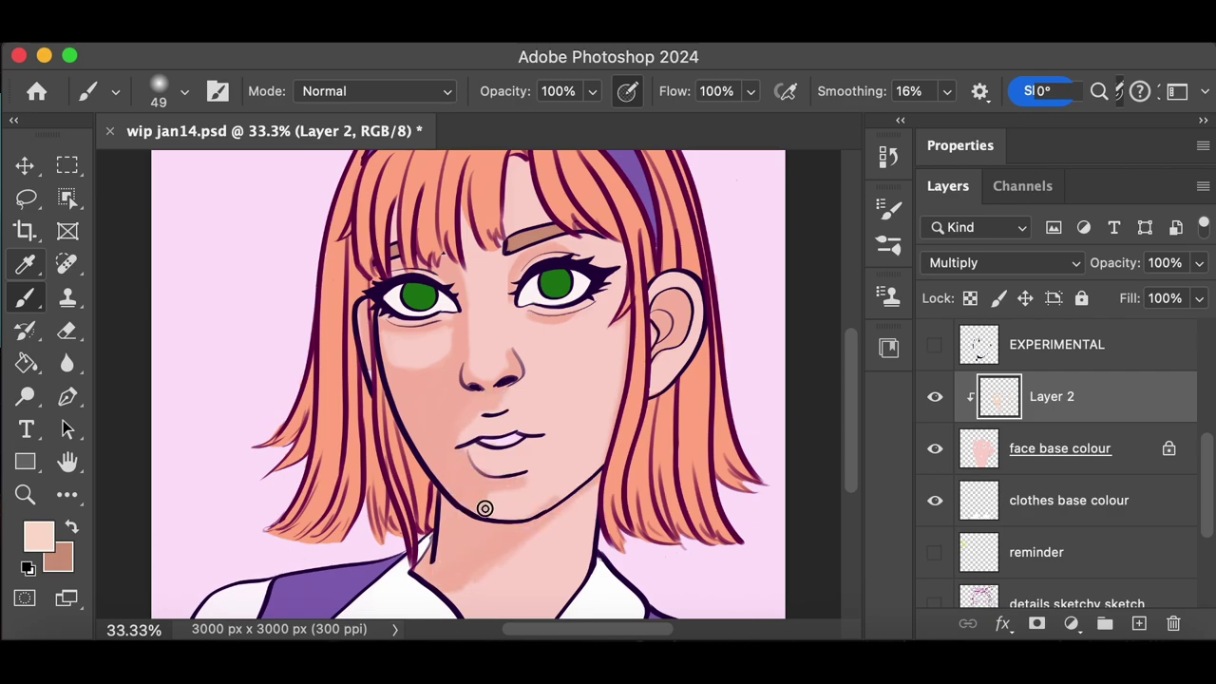
Erase the peach shading from the face on the clipped Multiply layer
key(super+minus)
key(e)
mouse_move(418, 359)
mouse_down()
mouse_move(520, 292)
mouse_move(418, 582)
mouse_move(455, 542)
mouse_up()
drag(627, 328, 644, 371)
Try soft pink shading between the eyes and over the nose bridge with a 100 px brush, undoing the strokes
key(b)
mouse_move(504, 285)
mouse_down()
mouse_move(505, 301)
mouse_move(511, 283)
mouse_up()
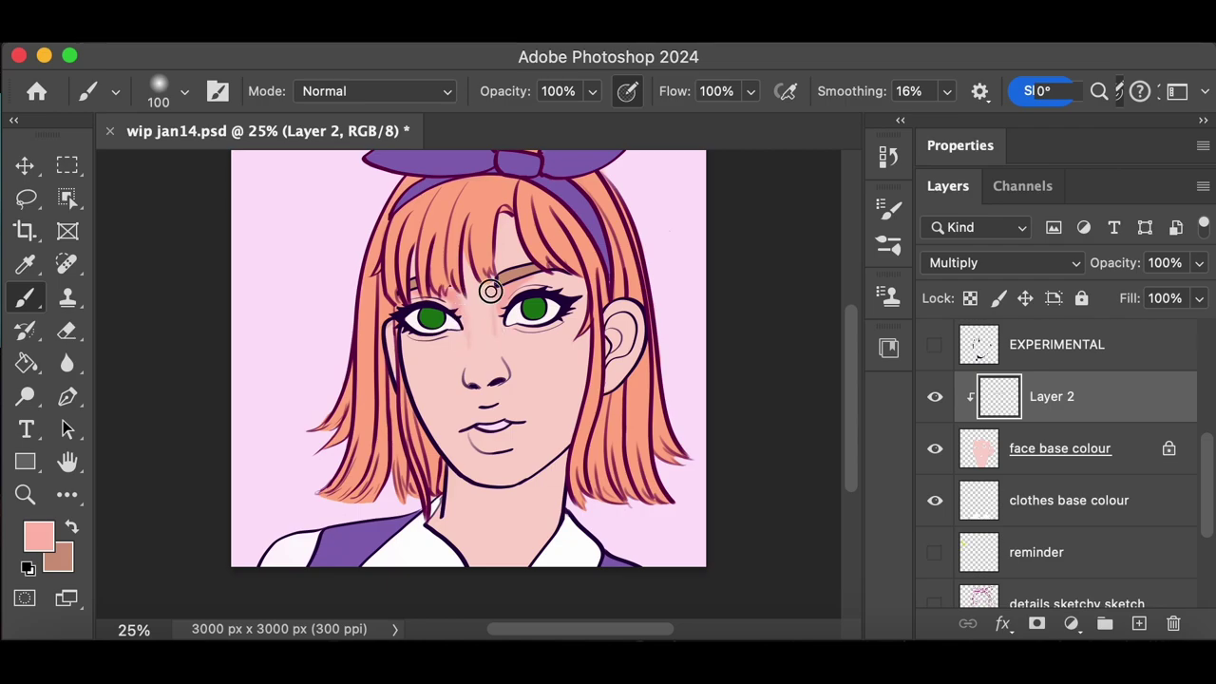
key(super+z)
key(super+z)
key(super+z)
right_click(475, 306)
scroll(399, 326, down, 2)
click(478, 298)
key(super+z)
mouse_move(478, 298)
mouse_down()
mouse_move(496, 325)
mouse_move(505, 274)
mouse_move(518, 324)
mouse_up()
click(168, 93)
click(149, 359)
key(super+z)
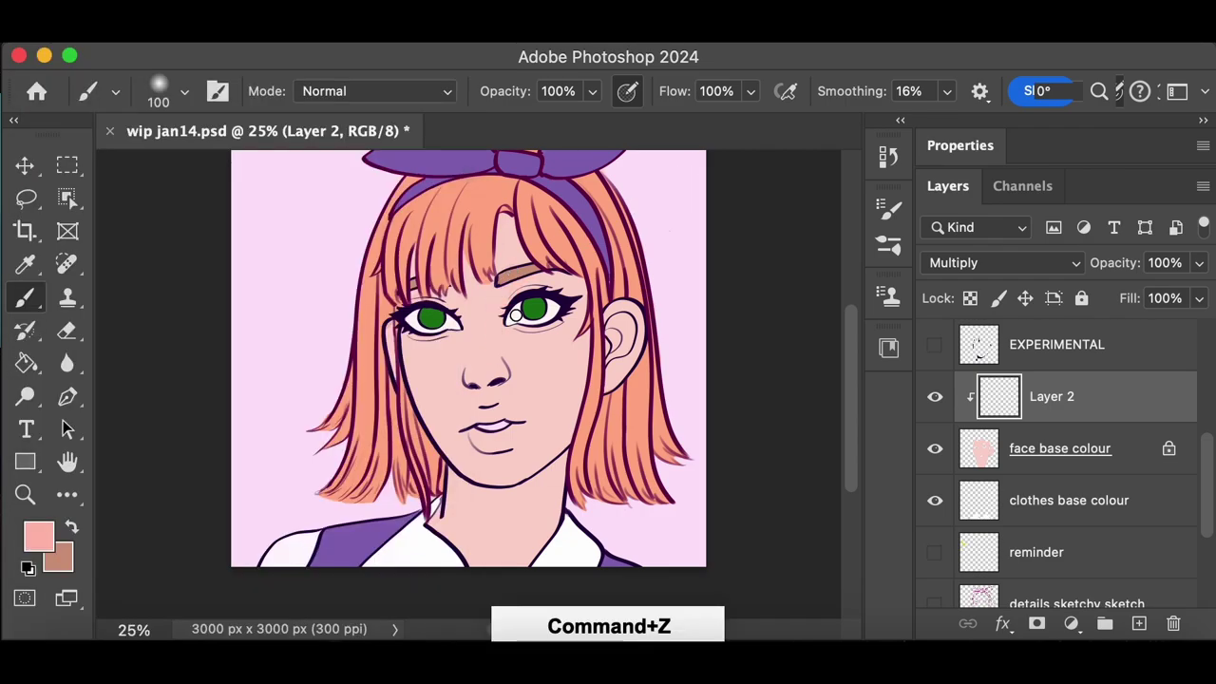
Shade the inner eye corners, nose and right ear in soft pink with the 100 px brush
click(165, 92)
scroll(402, 345, down, 5)
key(Escape)
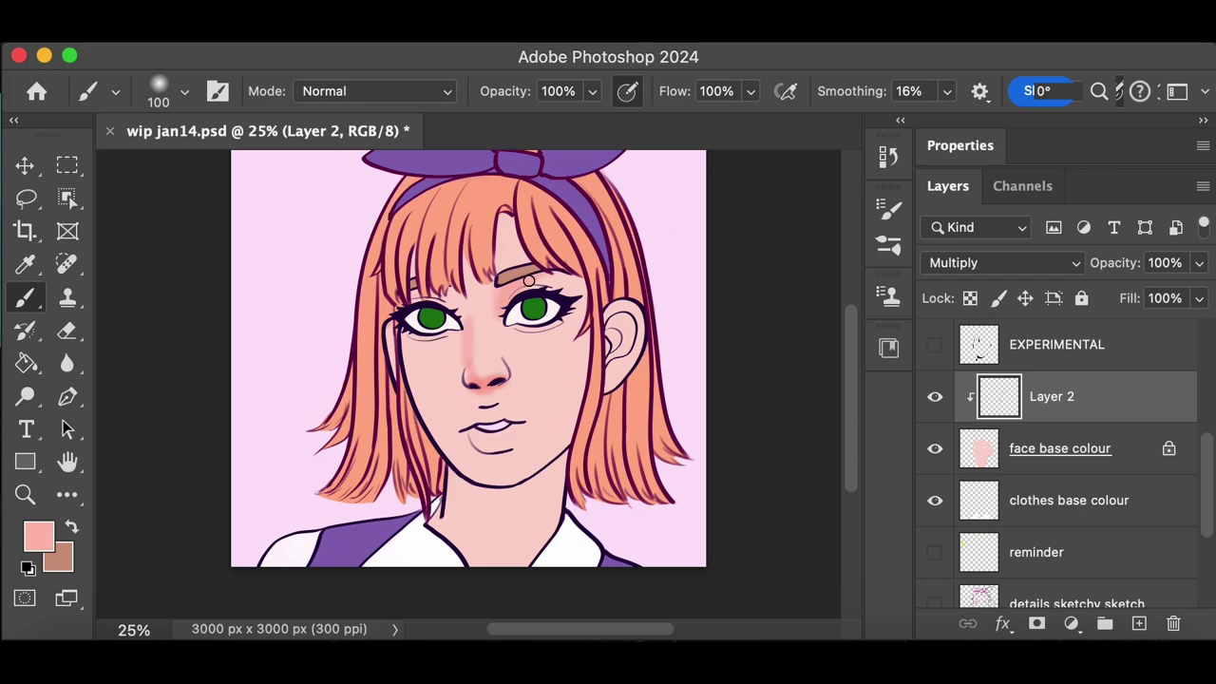
key(super+plus)
drag(772, 249, 773, 264)
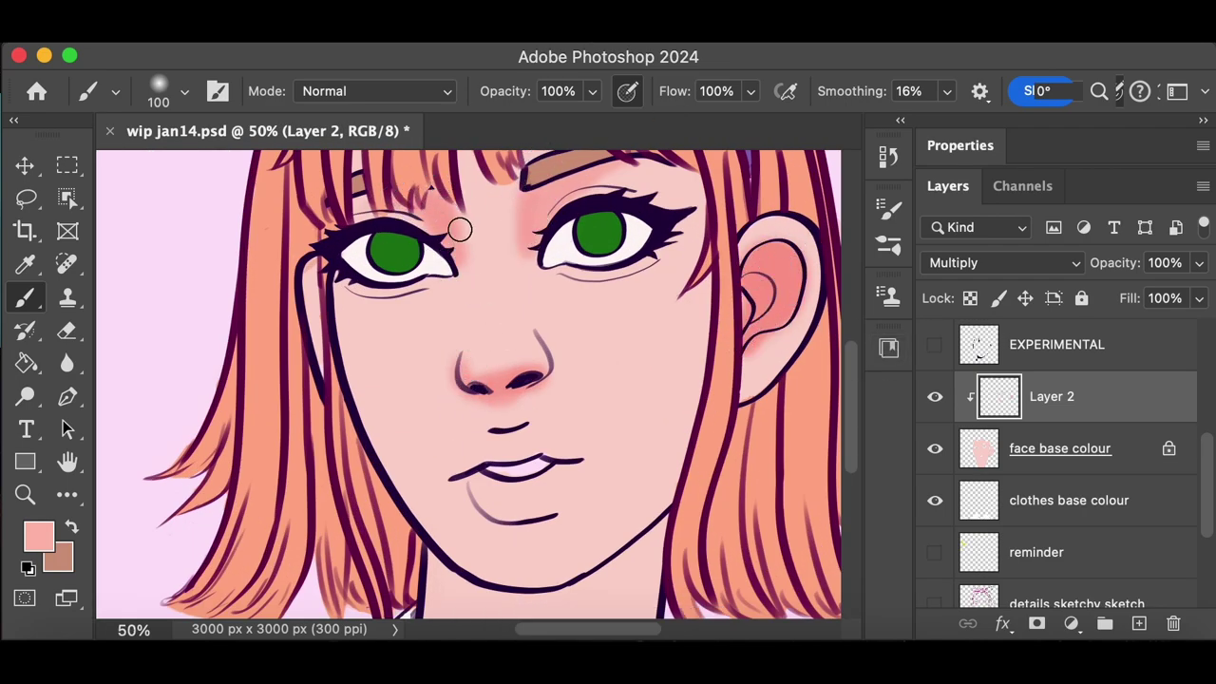
Shade both sides of the face and the forehead beneath the fringe in pink, tidying the left cheek with the Eraser
key(super+minus)
drag(383, 328, 415, 431)
mouse_move(624, 384)
mouse_down()
mouse_move(627, 242)
mouse_move(520, 162)
mouse_up()
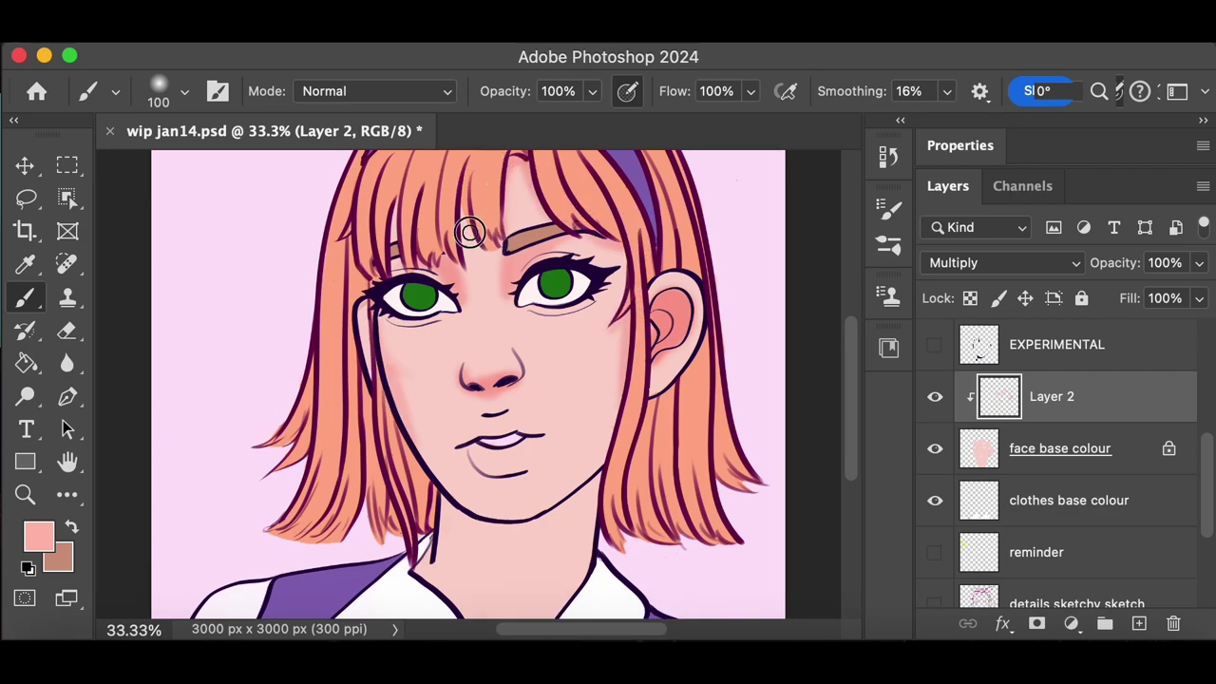
key(e)
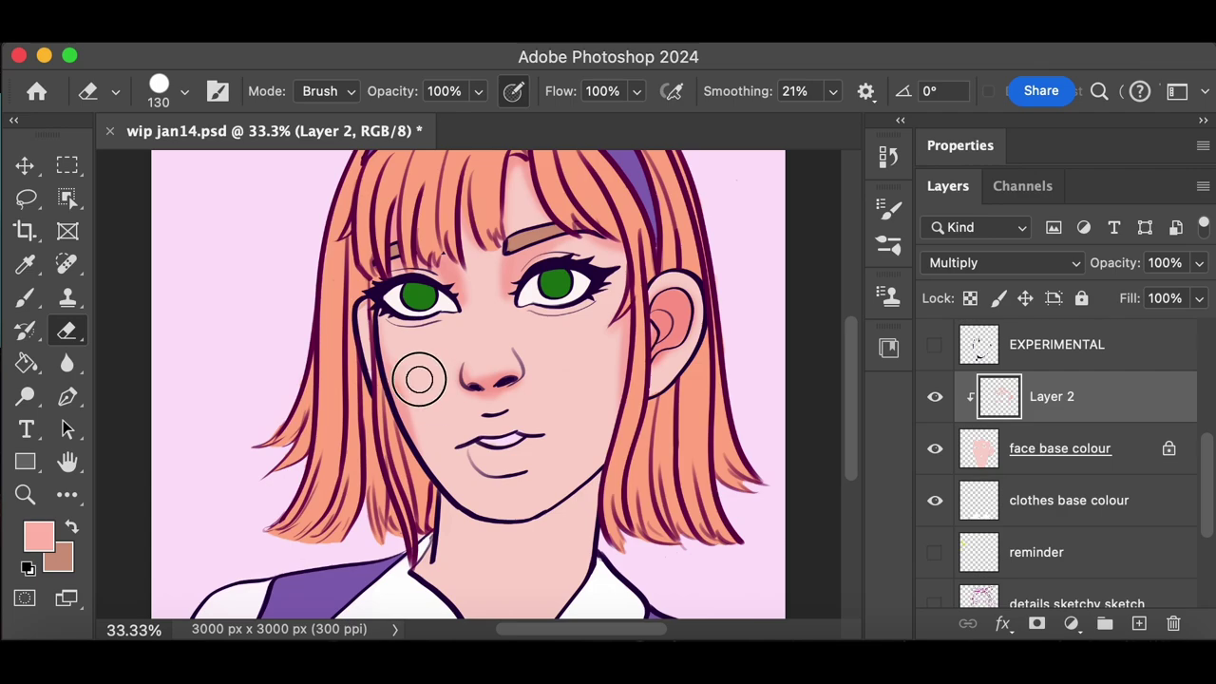
key(b)
Add pink shading to the right cheek and across the neck beneath the chin
mouse_move(572, 489)
mouse_down()
mouse_move(608, 462)
mouse_move(608, 396)
mouse_move(596, 400)
mouse_up()
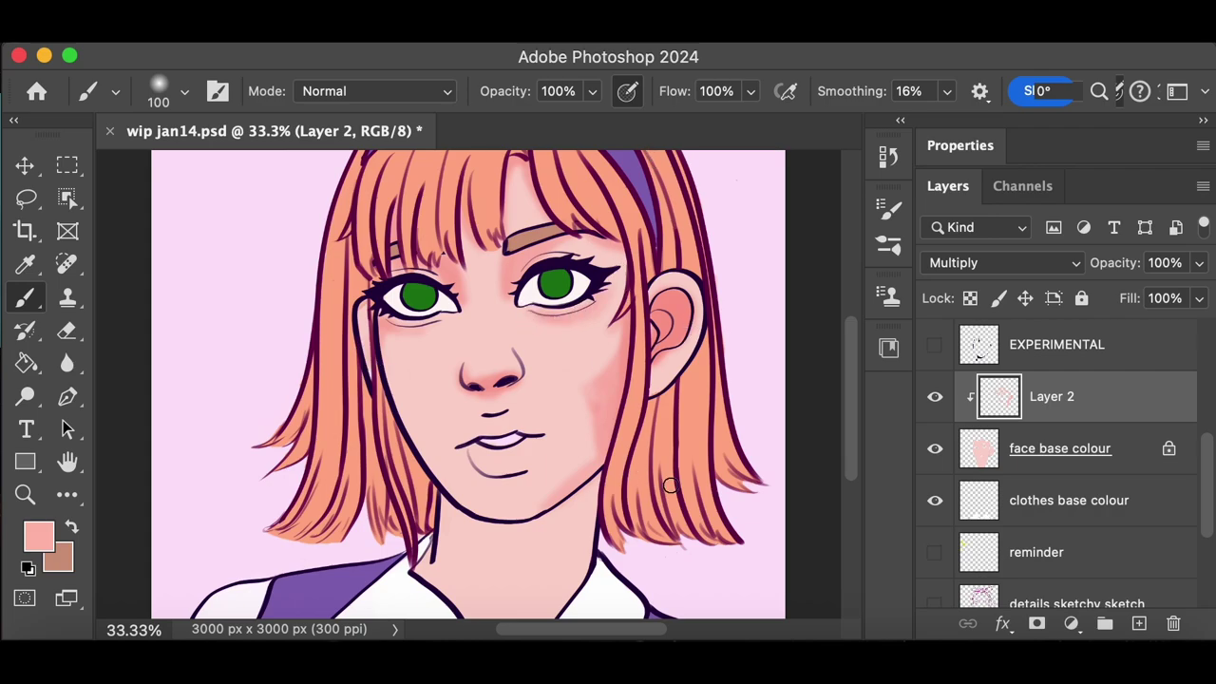
mouse_move(442, 521)
mouse_down()
mouse_move(450, 508)
mouse_move(508, 530)
mouse_move(586, 521)
mouse_up()
key(e)
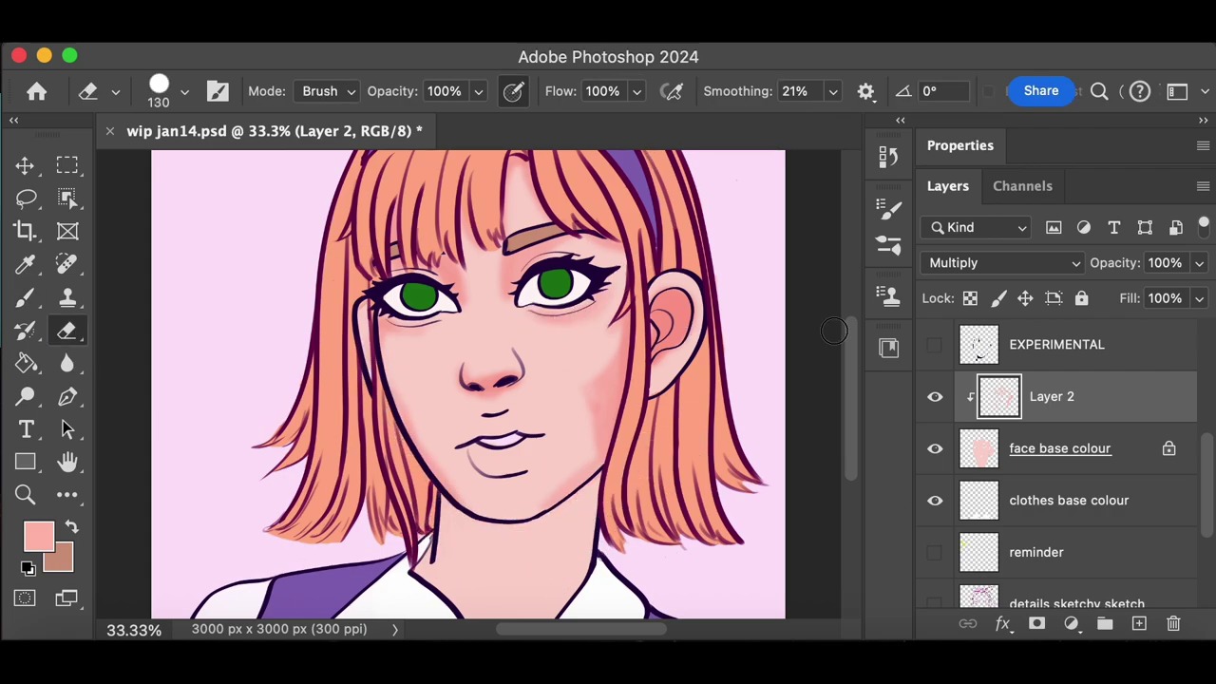
key(b)
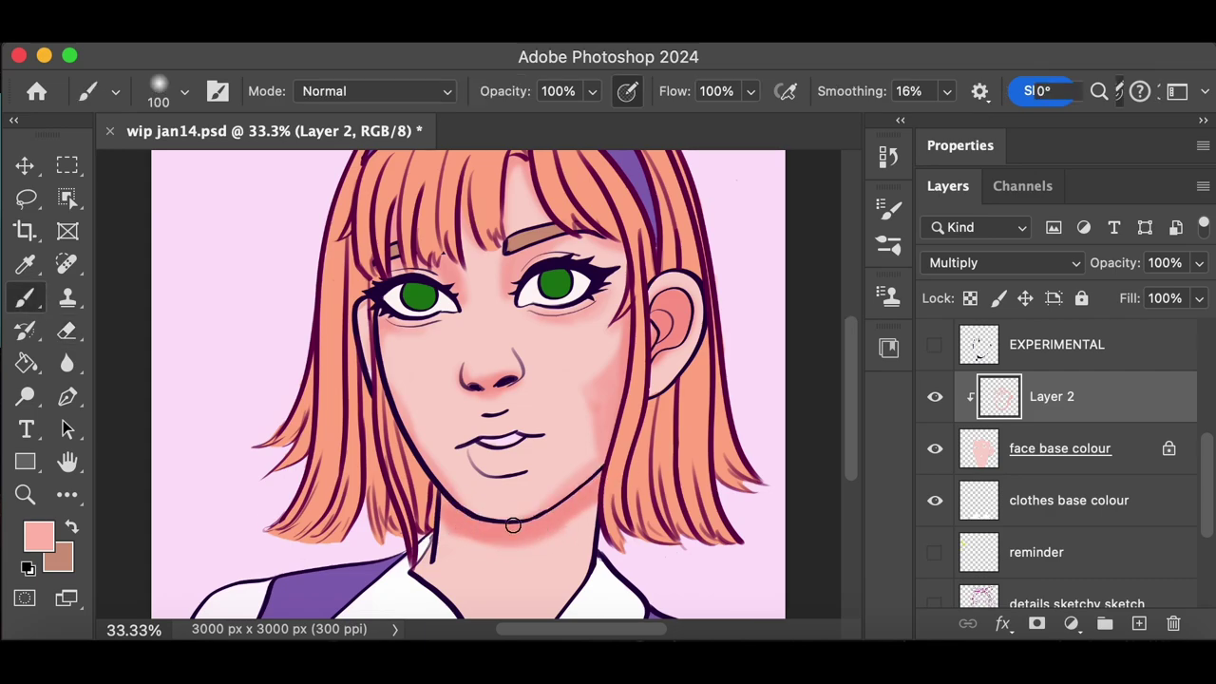
key(e)
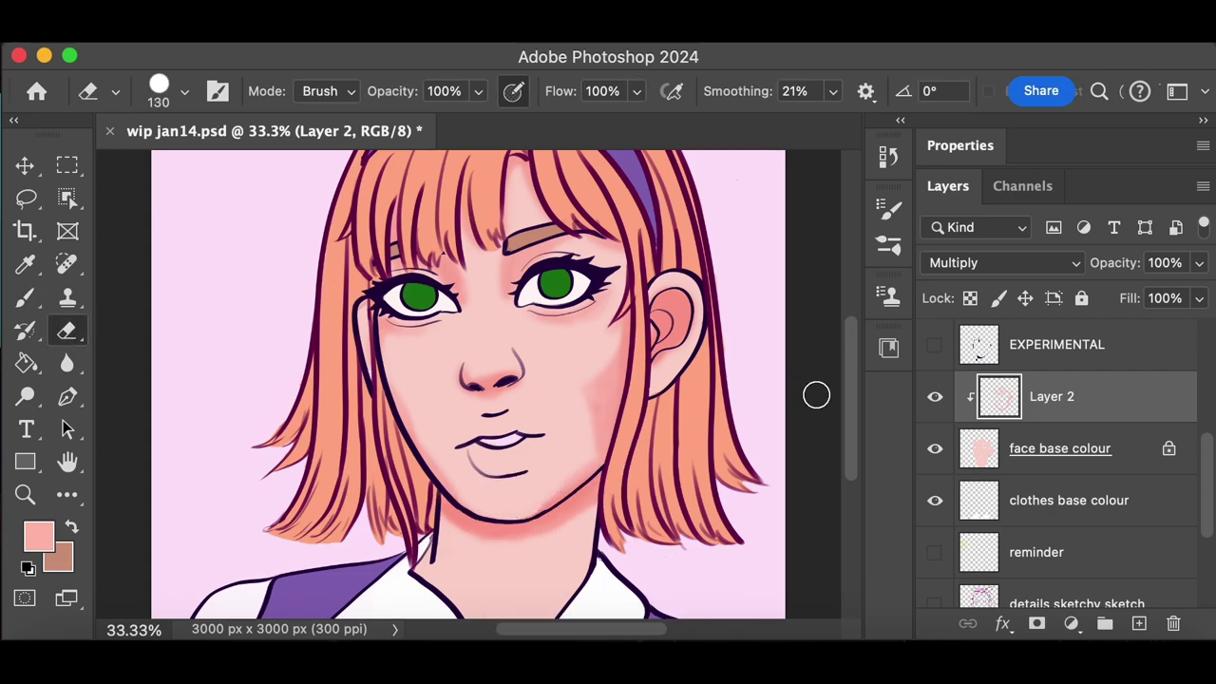
Enlarge the soft brush and try a broad pink stroke across the lower face
scroll(850, 364, up, 3)
key(super+minus)
key(super+minus)
click(181, 95)
drag(247, 111, 257, 111)
click(500, 354)
drag(572, 382, 460, 413)
Set the soft brush's size to 146 px
key(super+plus)
key(super+plus)
click(184, 92)
click(779, 224)
mouse_move(257, 111)
mouse_down()
mouse_move(272, 111)
mouse_move(219, 111)
mouse_up()
click(184, 92)
click(39, 307)
click(38, 300)
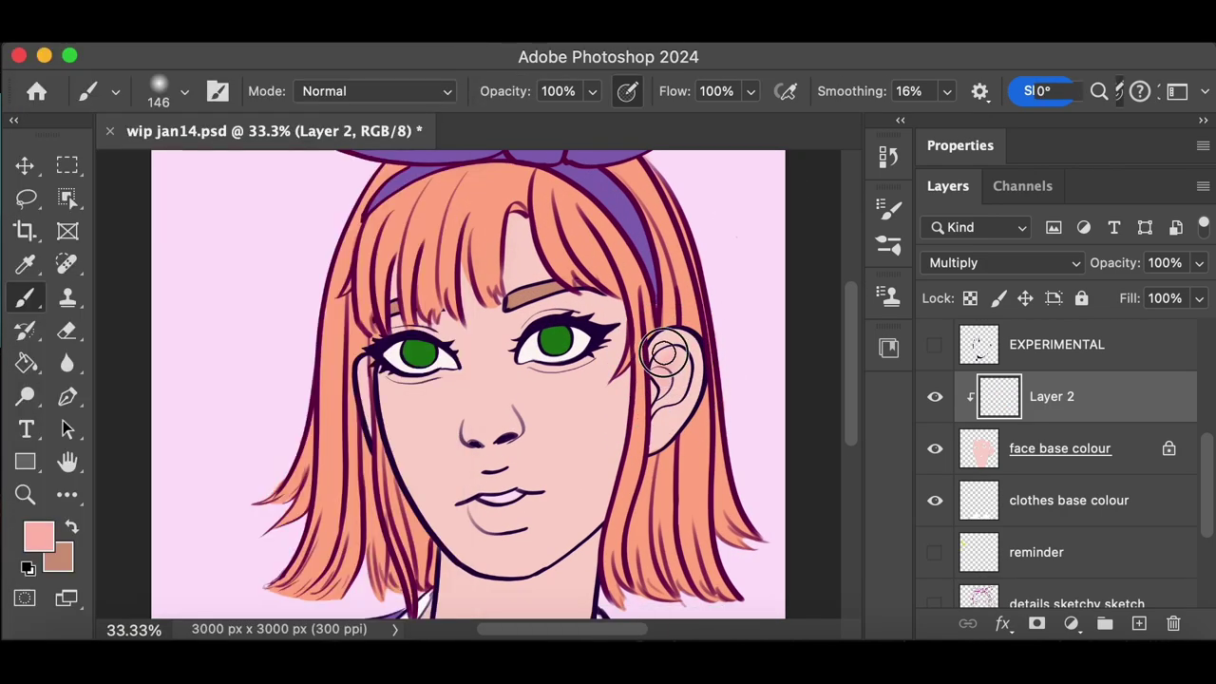
Shade the inner eye corners below the brows and the neck beneath the chin in pink with the 146 px brush
drag(453, 291, 546, 309)
drag(850, 388, 845, 442)
drag(473, 502, 578, 475)
drag(464, 494, 561, 477)
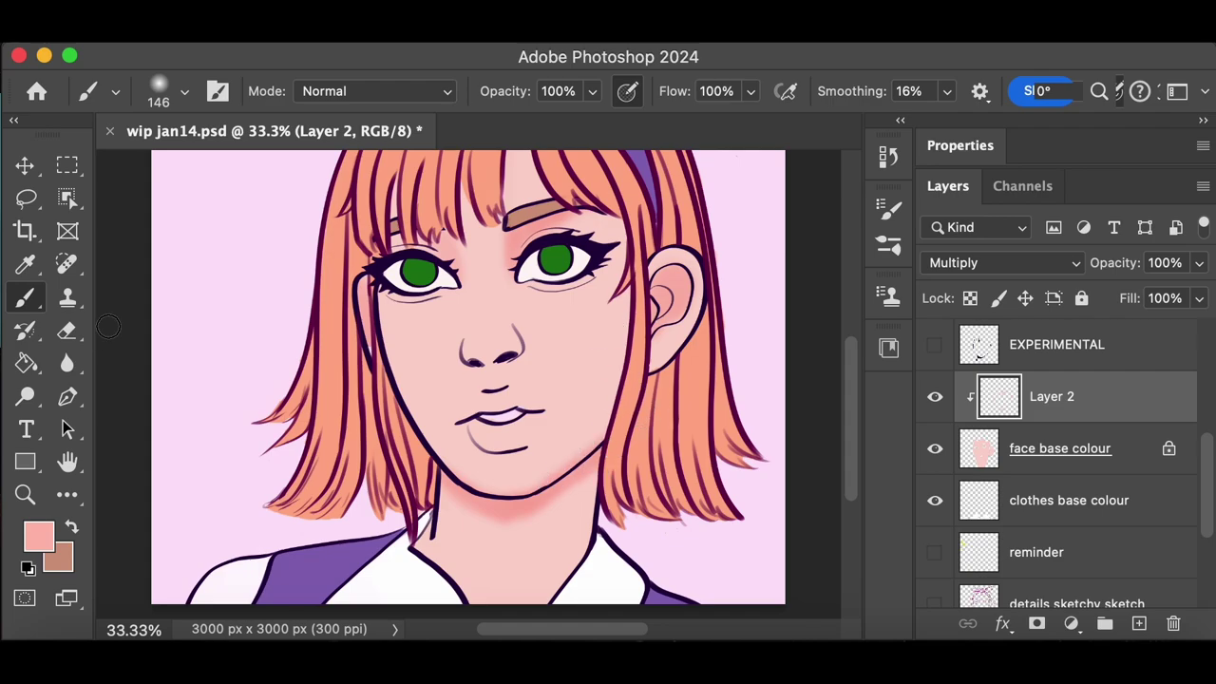
key(e)
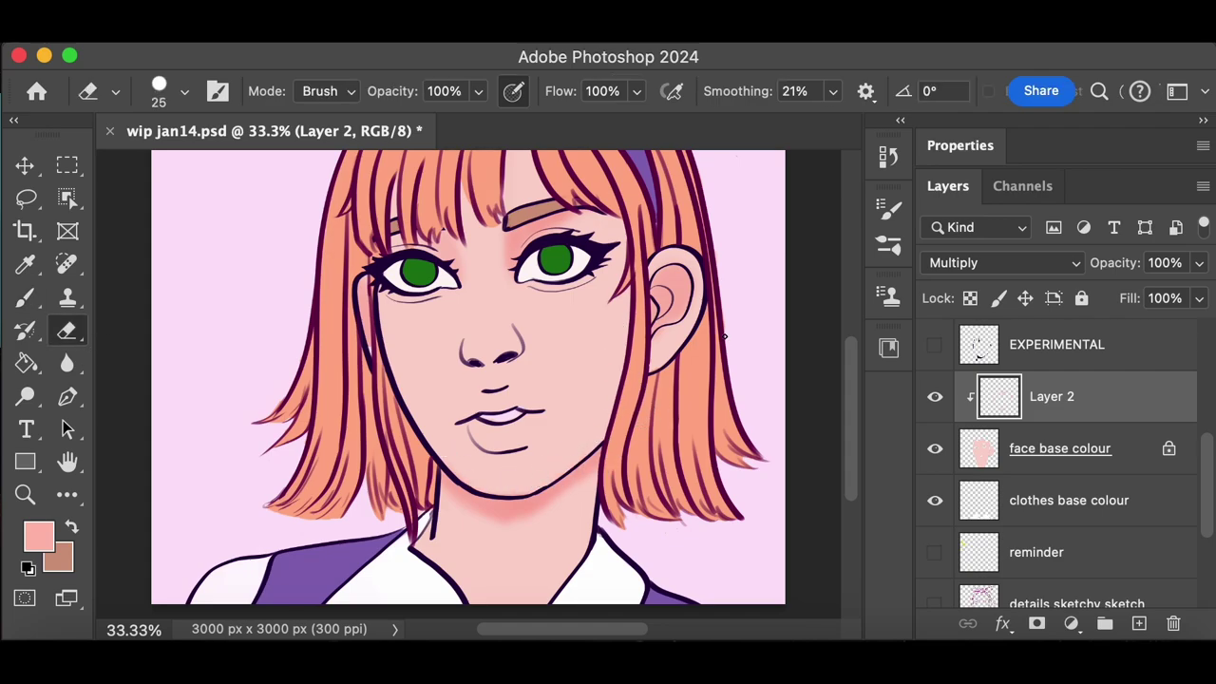
Reduce the brush to 28 px and shade around the nostrils and the base of the nose in pink
click(26, 298)
key(super+plus)
key(super+plus)
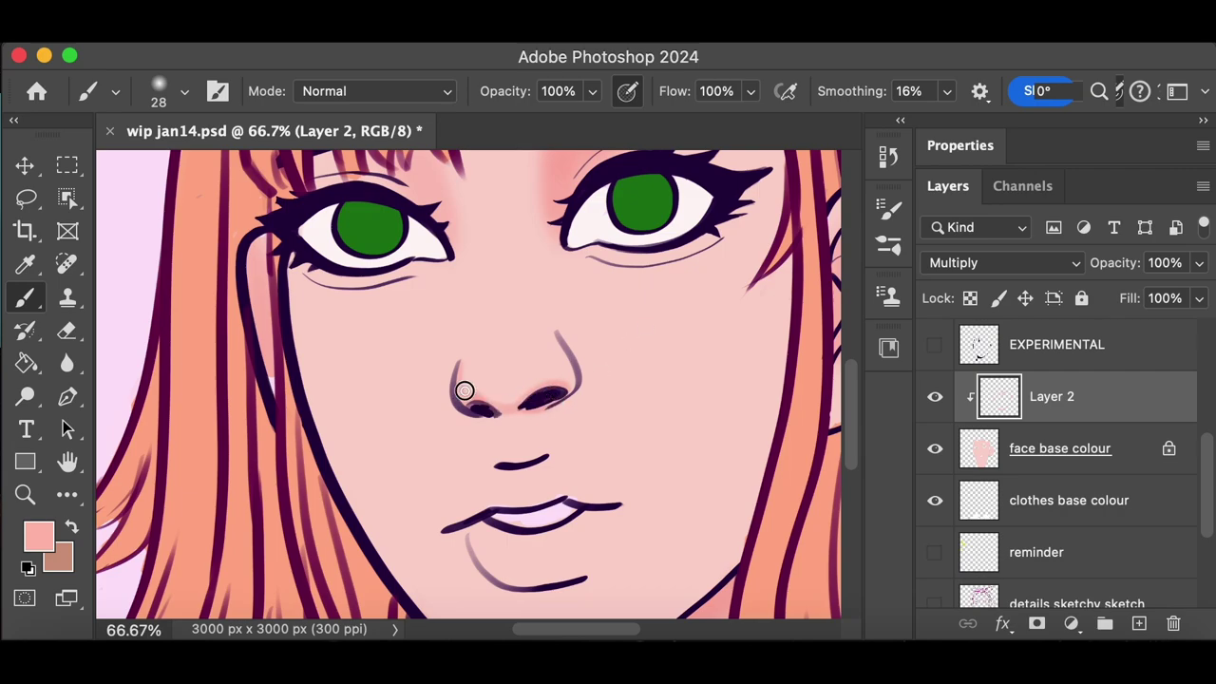
mouse_move(529, 396)
mouse_down()
mouse_move(515, 441)
mouse_move(508, 431)
mouse_move(530, 408)
mouse_up()
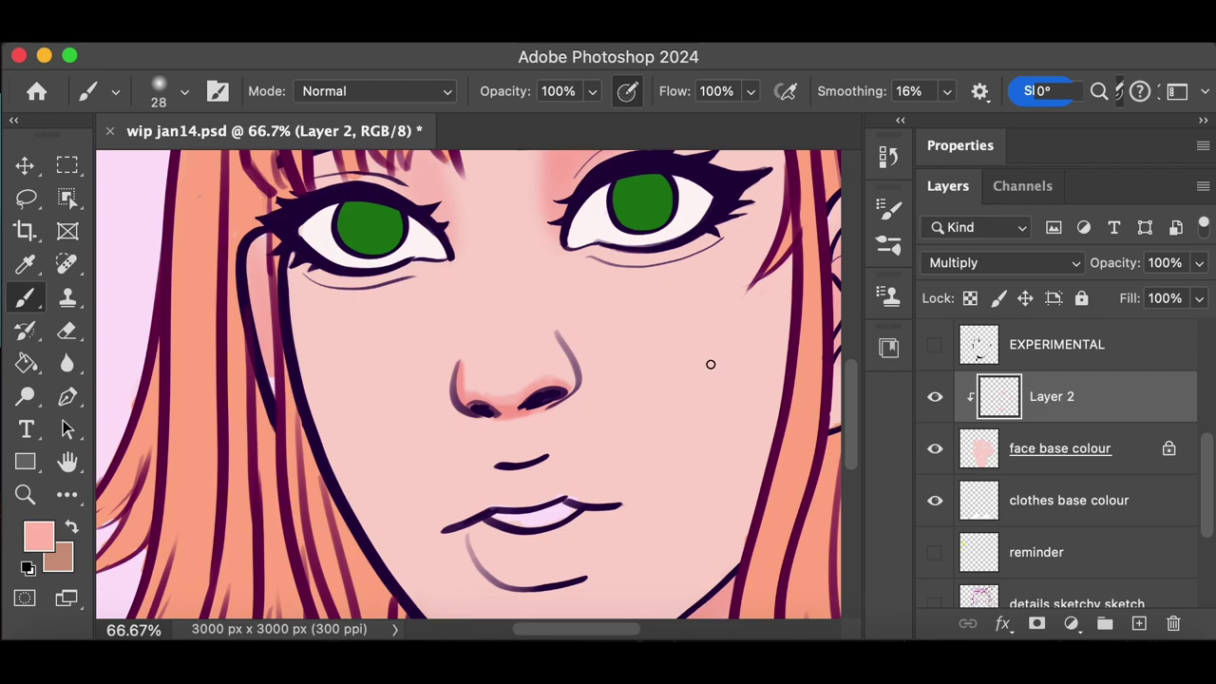
key(super+minus)
key(super+minus)
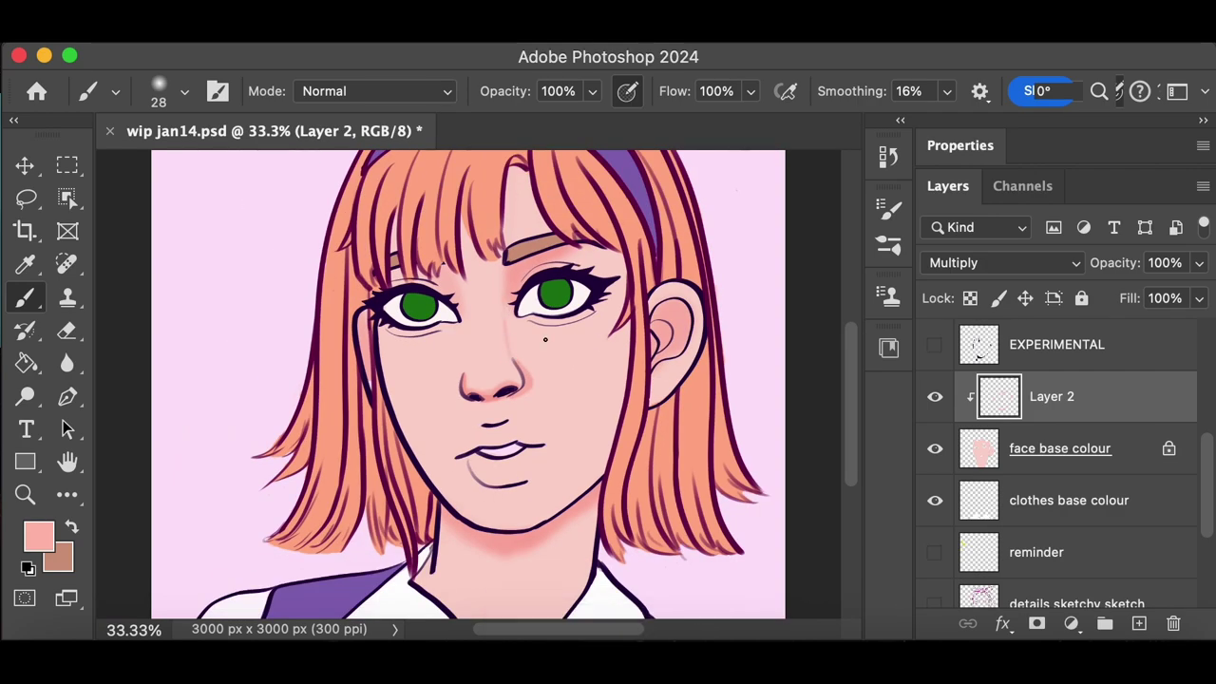
Shade the creases beneath both eyes in soft pink with the 28 px brush
key(super+plus)
key(super+plus)
scroll(728, 339, up, 2)
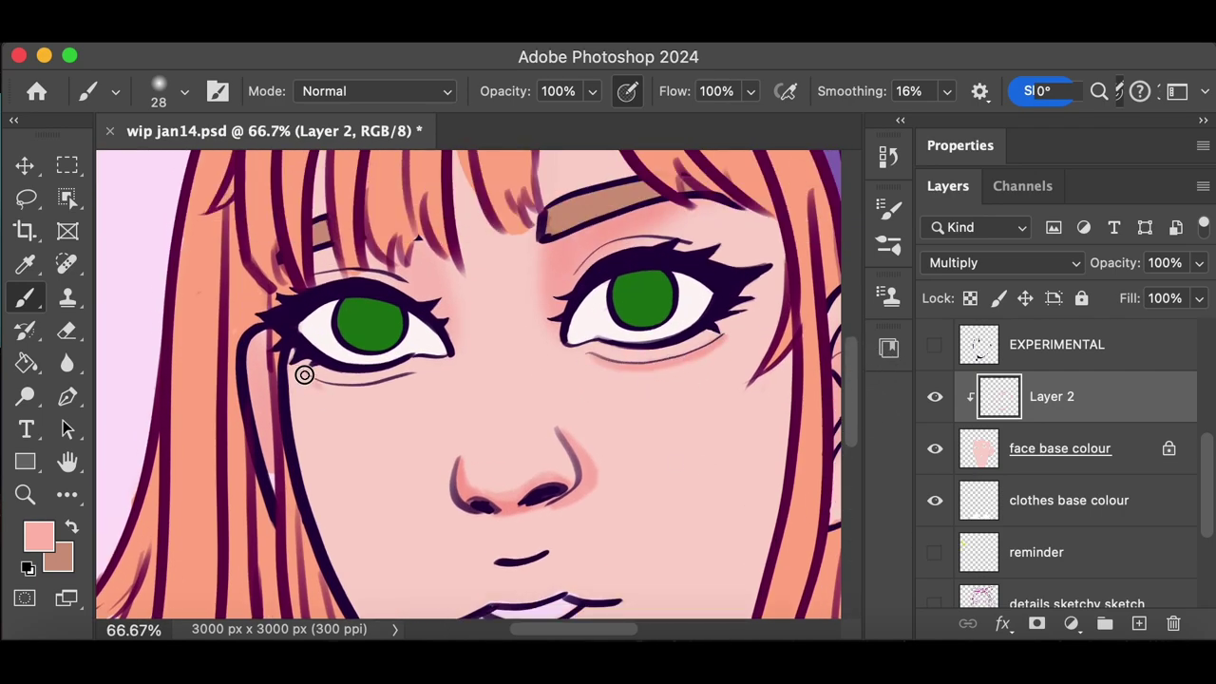
scroll(858, 424, down, 2)
key(super+z)
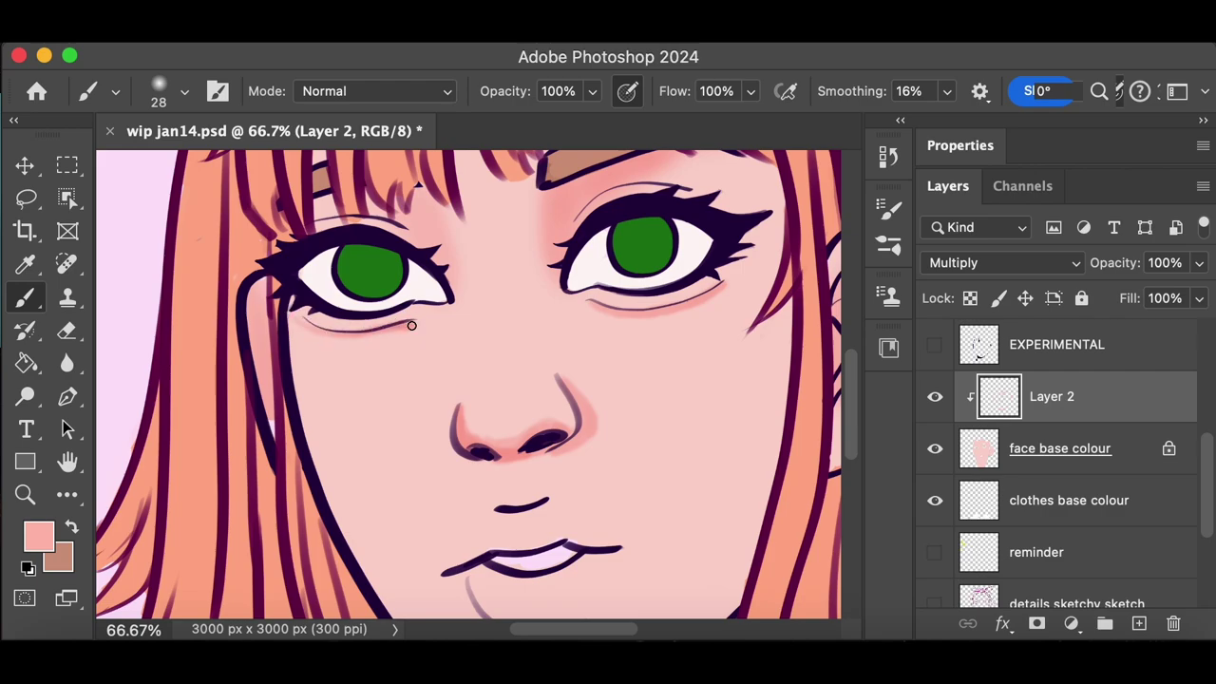
Tidy the pink shading around the upper lid of the eye under the fringe with the eraser
scroll(852, 323, up, 2)
key(e)
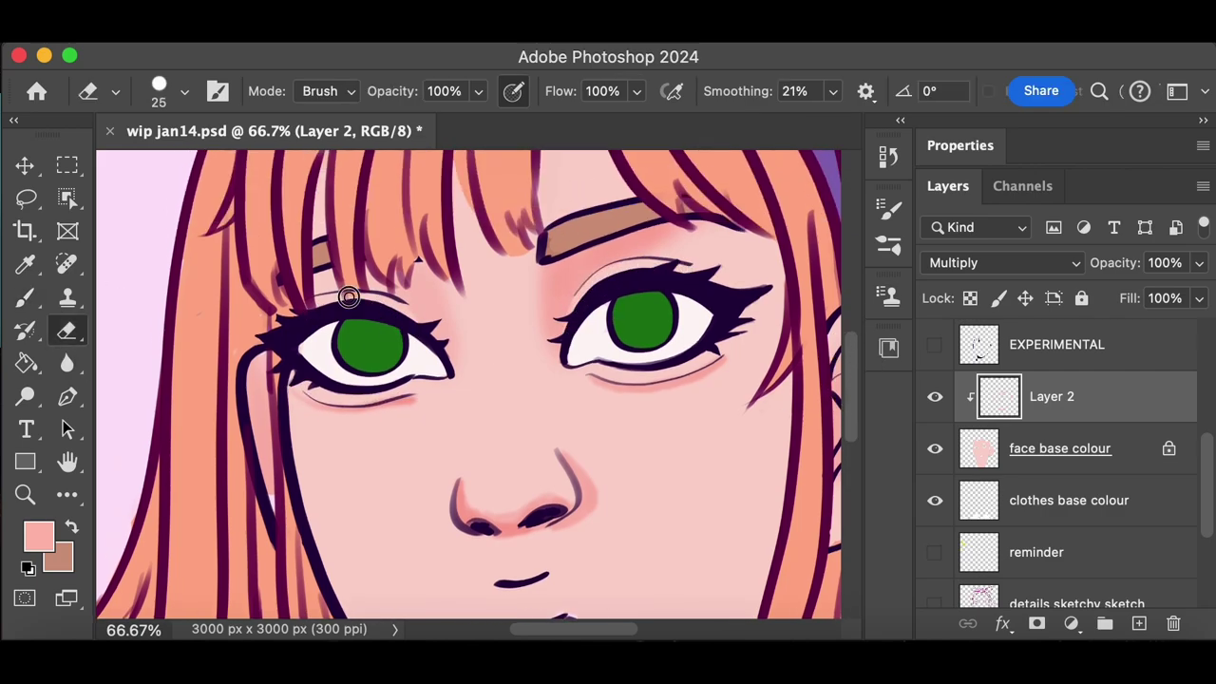
scroll(847, 408, down, 2)
Shade the inner ear folds and the chin line in pink with the 28 px brush, and undo the last stroke
key(b)
scroll(651, 624, right, 3)
scroll(652, 625, up, 1)
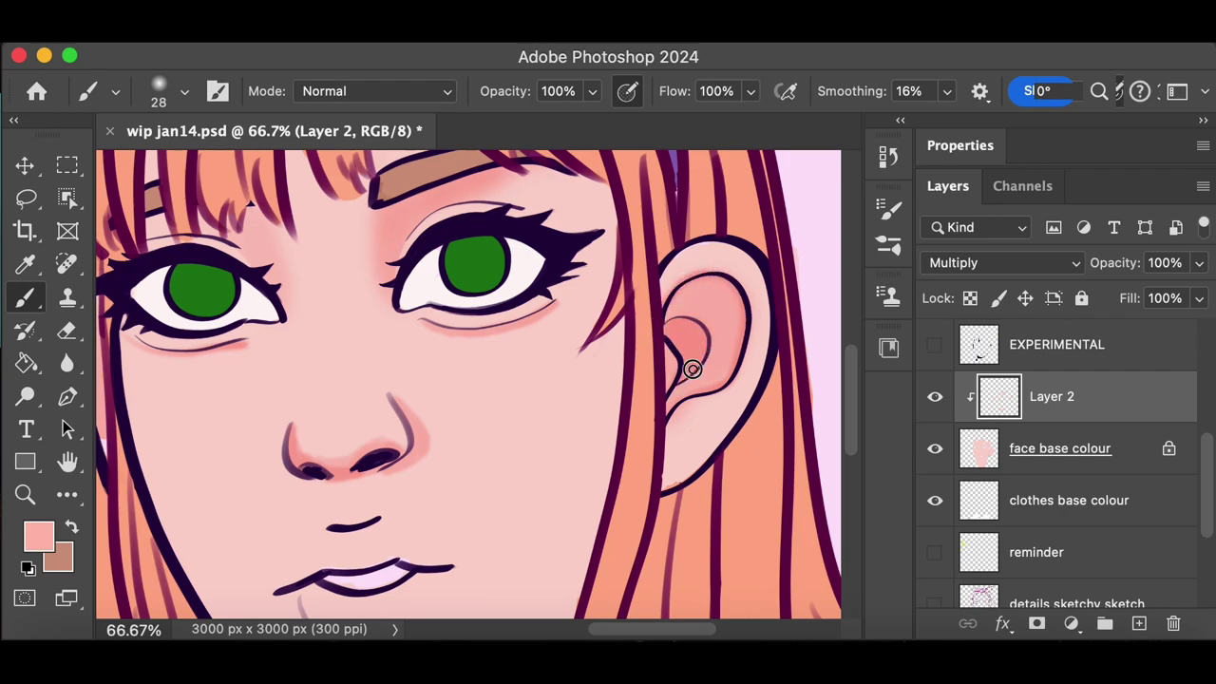
key(super+minus)
key(super+minus)
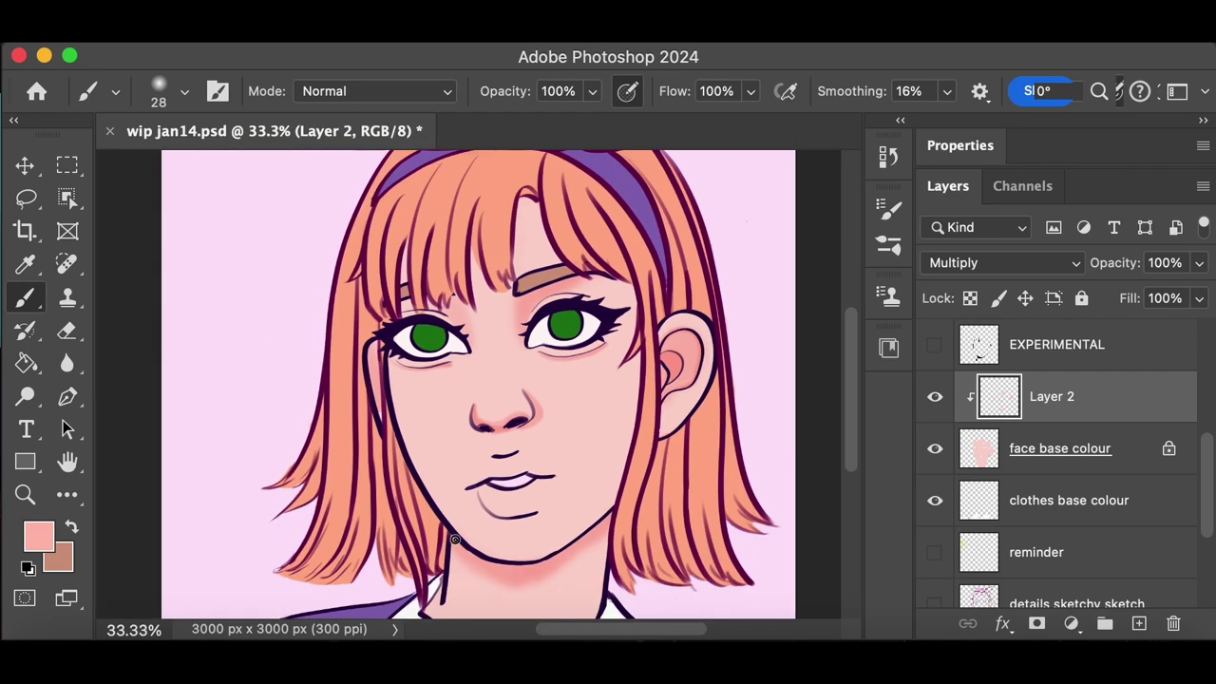
scroll(520, 557, up, 2)
key(super+z)
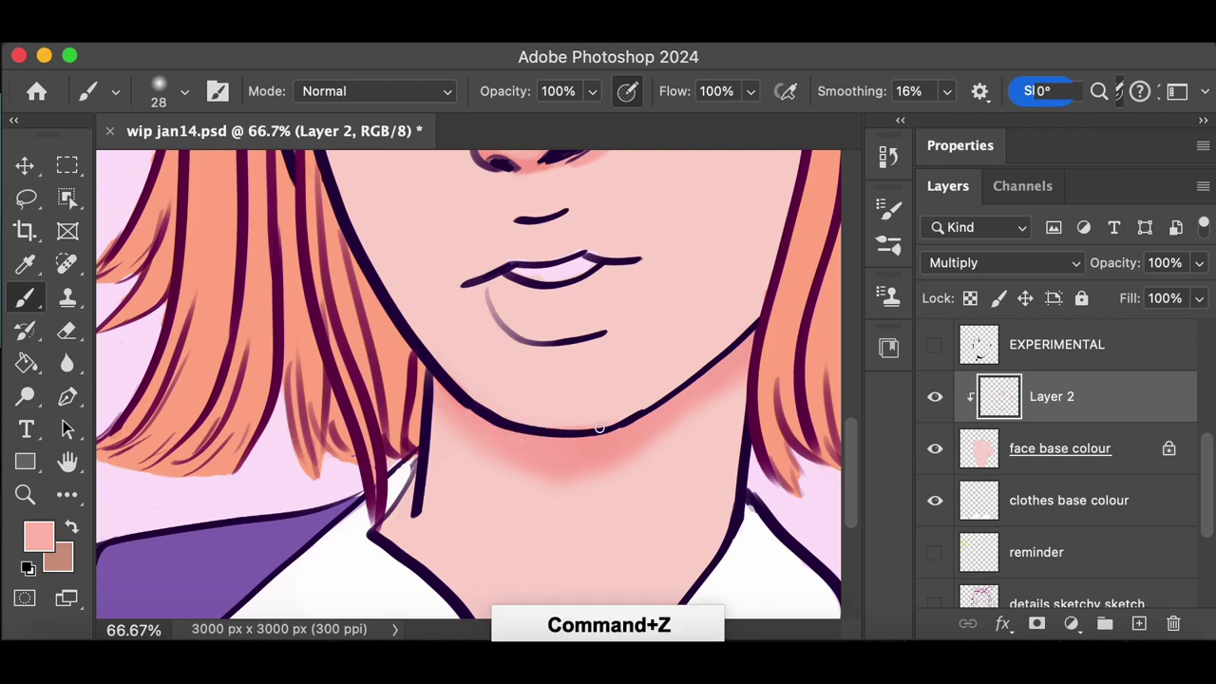
Try to erase the face base colour between the lips on the face base colour layer
click(67, 338)
click(1060, 449)
drag(528, 277, 586, 277)
key(super+z)
click(970, 298)
scroll(1086, 508, up, 2)
click(1092, 502)
scroll(1176, 483, down, 1)
drag(852, 452, 859, 414)
On Layer 2, brush soft pink around the line above the upper lip and along the hair edges at the forehead parting
click(25, 298)
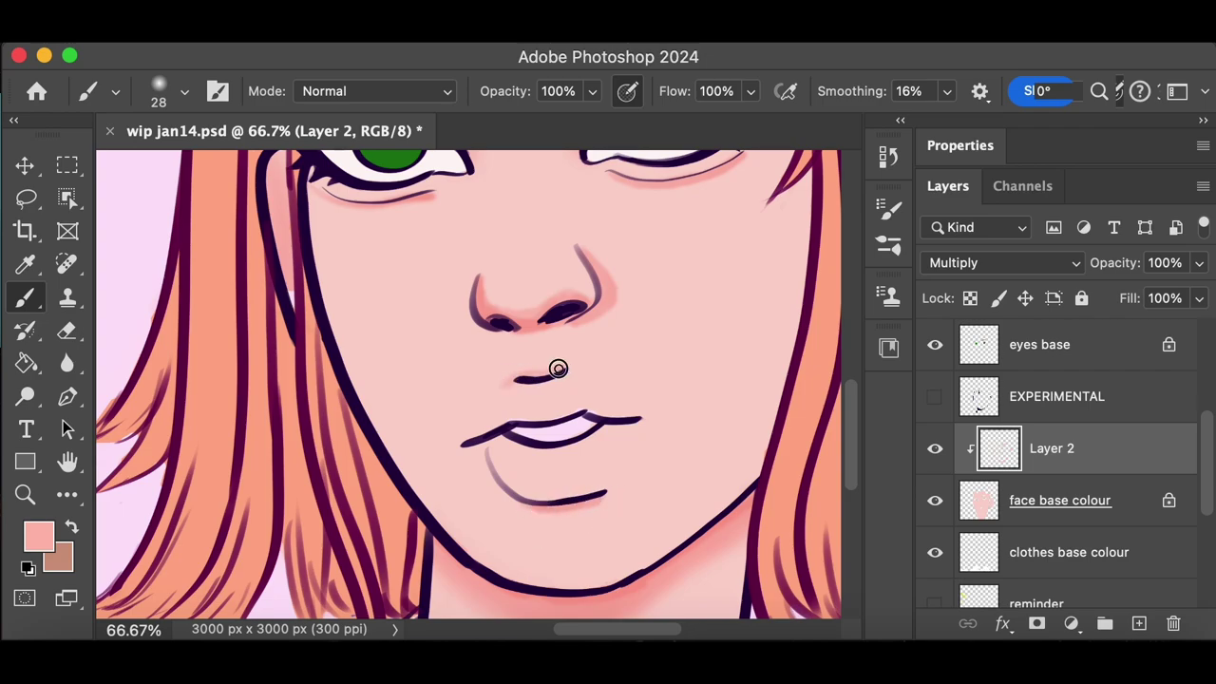
scroll(855, 380, up, 4)
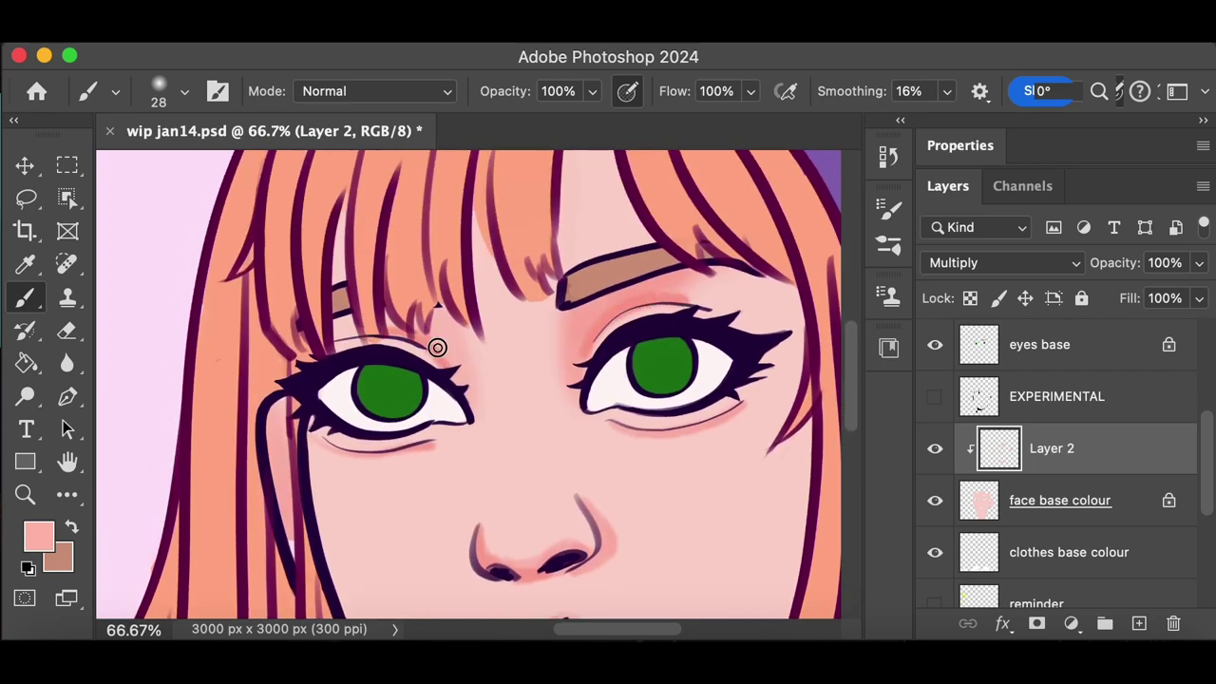
scroll(728, 271, up, 3)
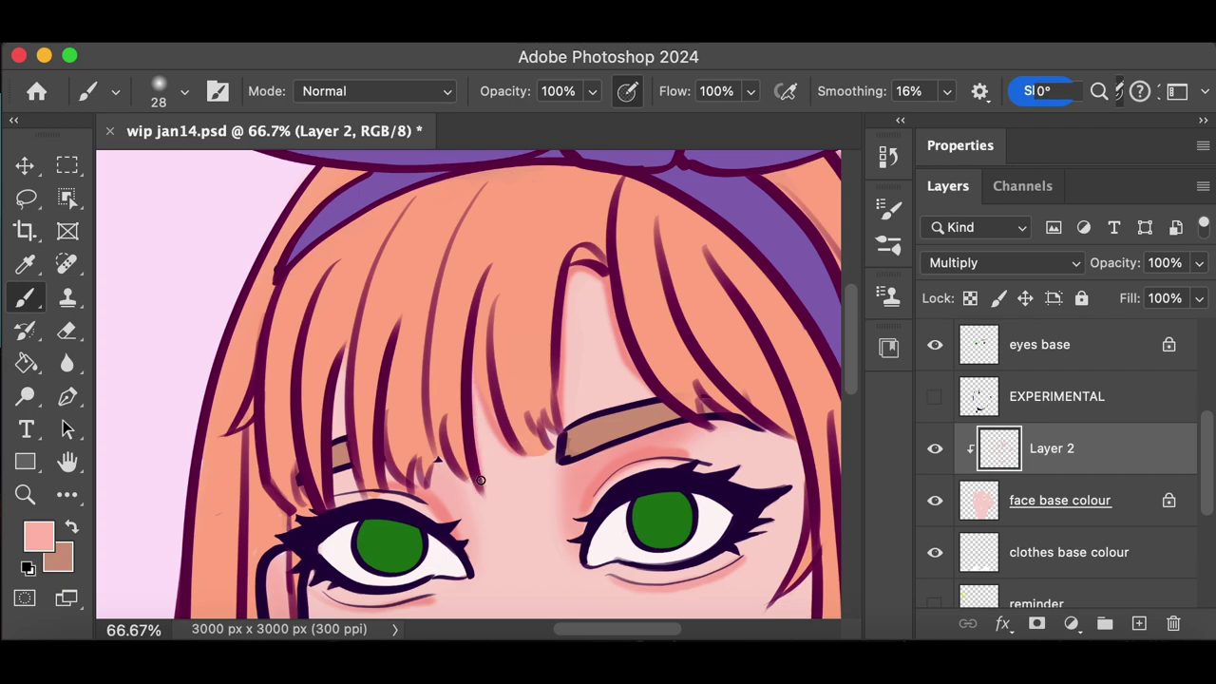
scroll(785, 445, down, 7)
key(super+z)
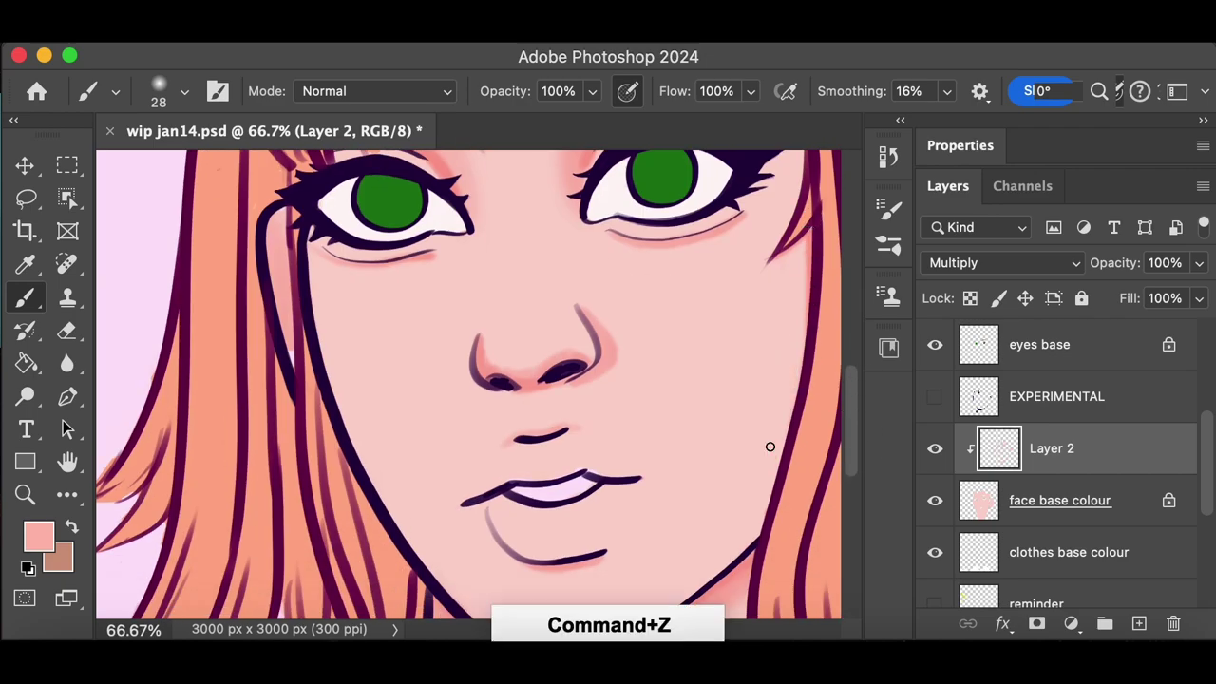
Shade the eyelids and the skin beneath the fringe in pink, cleaning up with the eraser
scroll(836, 399, up, 6)
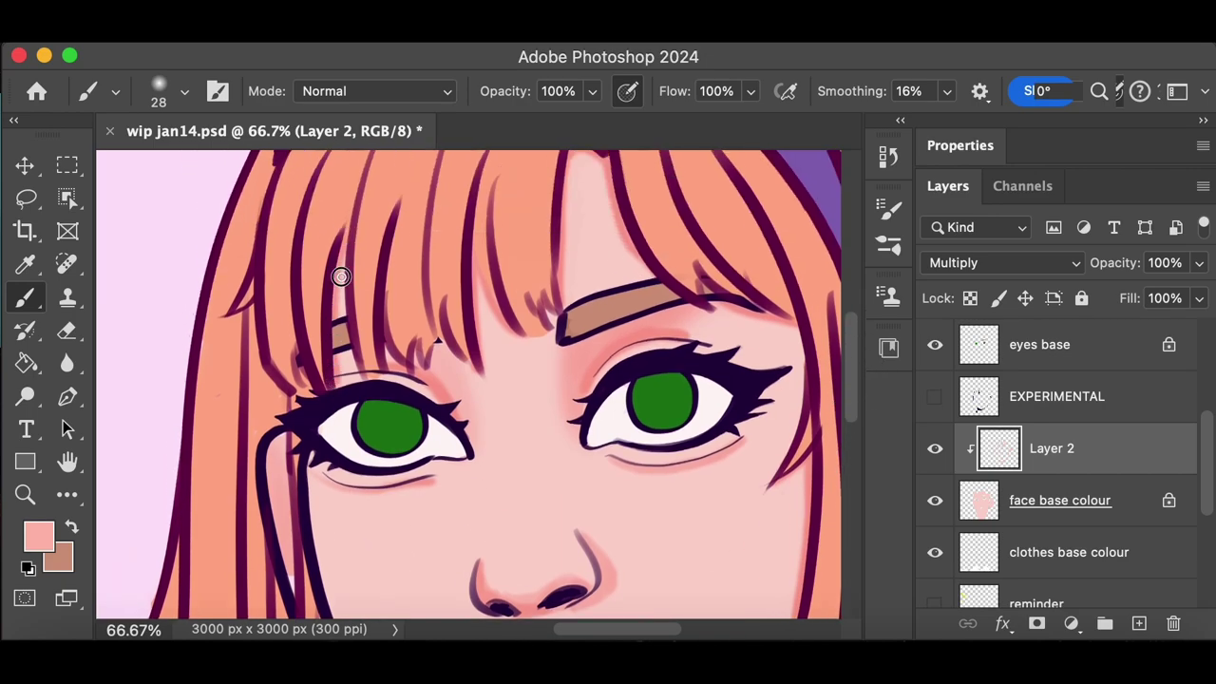
key(super+z)
scroll(853, 350, up, 2)
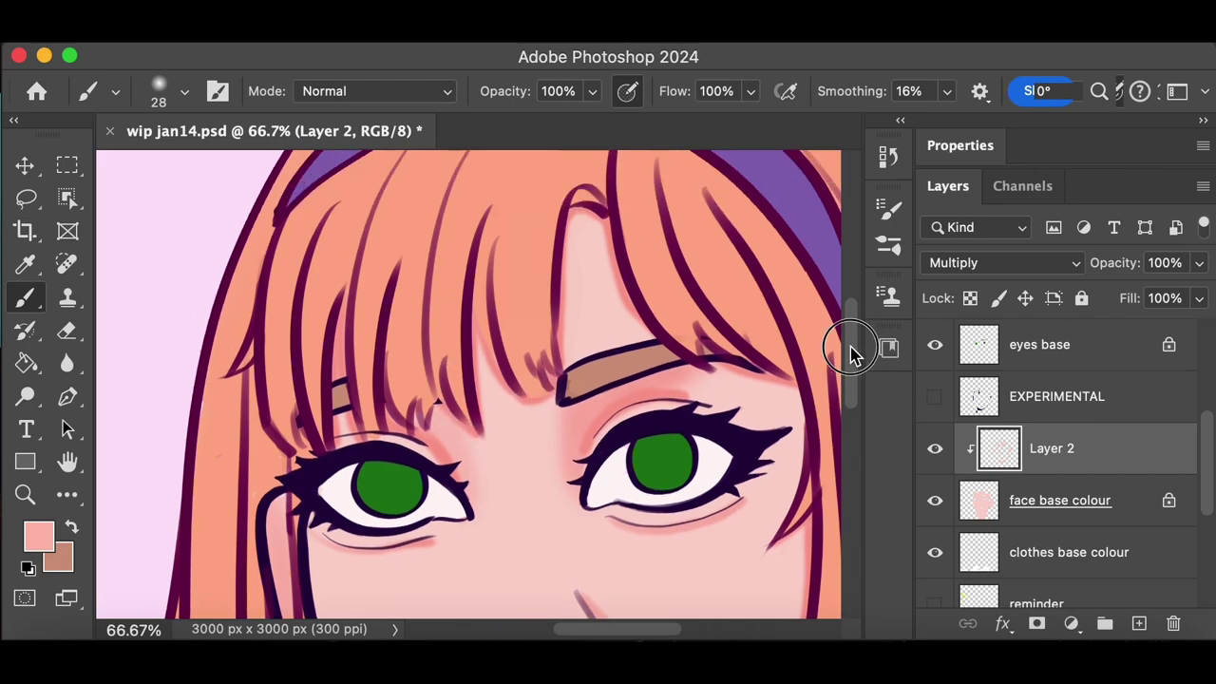
scroll(852, 349, down, 4)
click(68, 330)
scroll(846, 402, down, 3)
key(b)
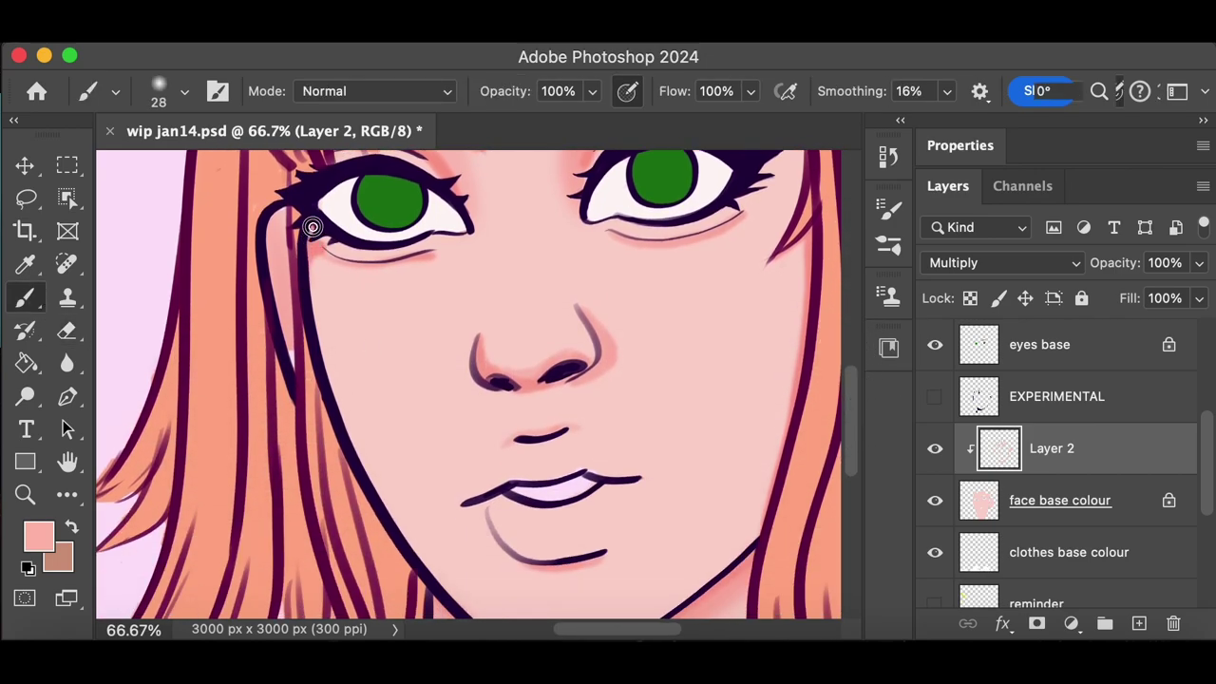
Shade along the outer edge of the cheek and beneath the lower lip in soft pink
key(e)
key(b)
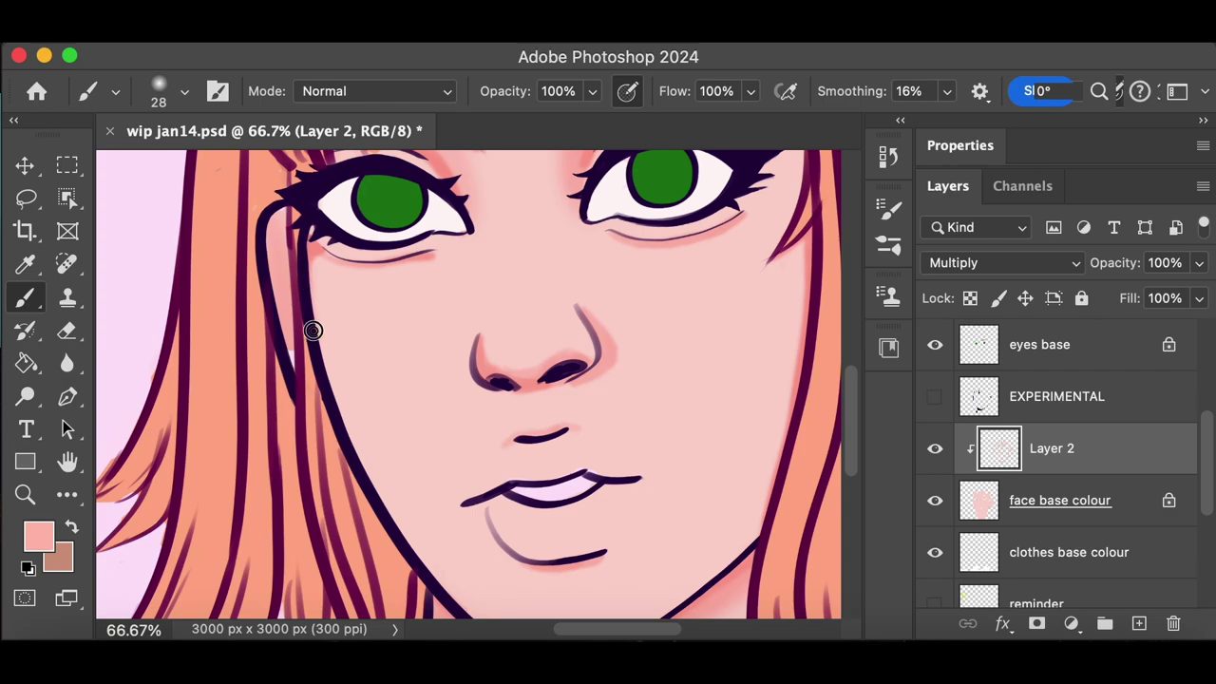
scroll(851, 393, down, 2)
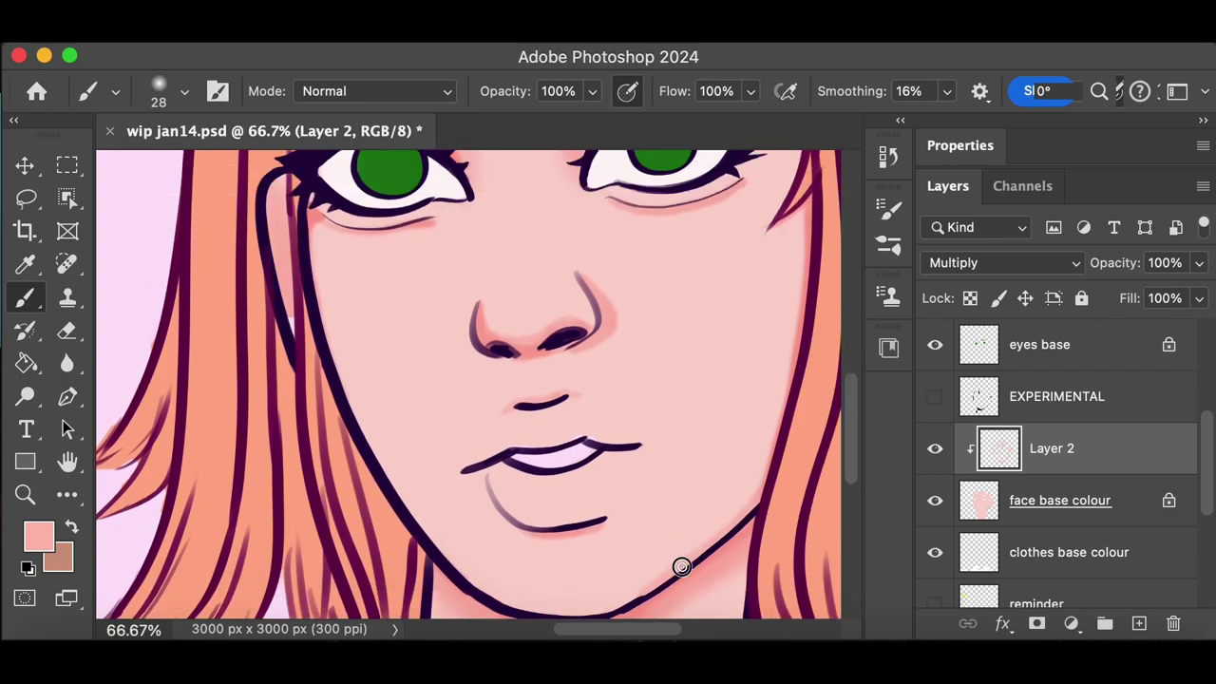
Shade the neck along the shirt collar in pink and undo the last stroke
key(super+minus)
key(super+minus)
scroll(855, 402, down, 3)
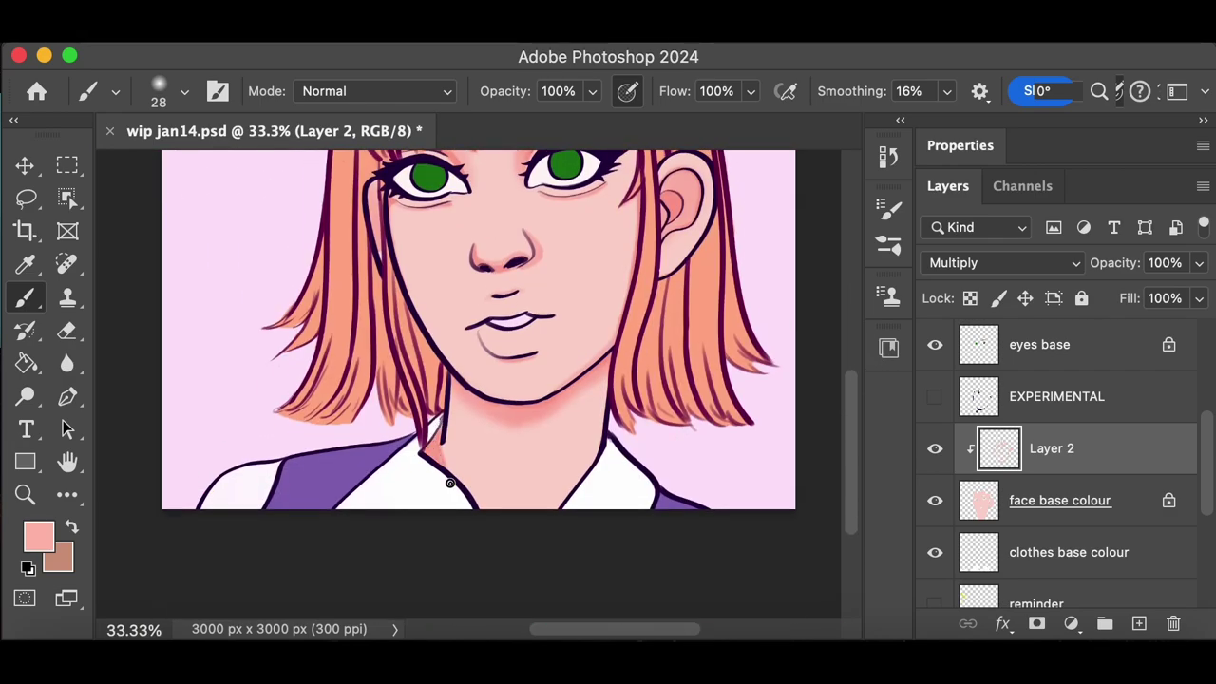
key(super+z)
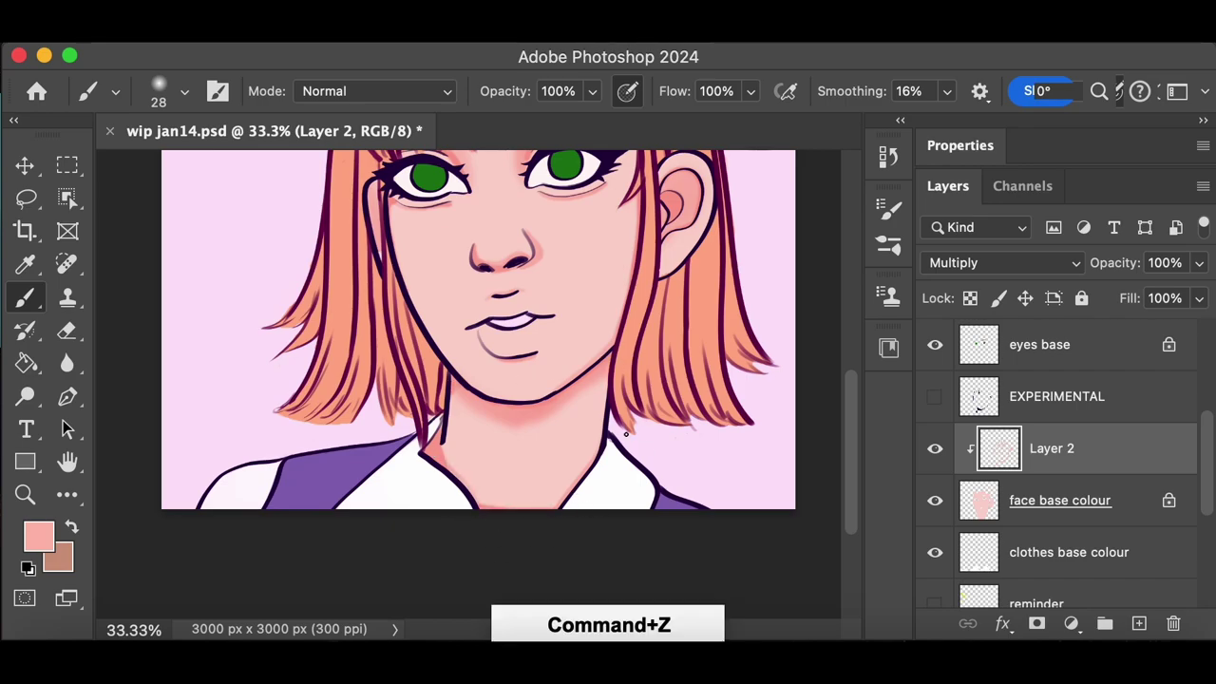
Set the soft brush to 118 px, try a pink stroke down the cheek edge and save the document
scroll(863, 407, up, 4)
scroll(859, 403, down, 1)
click(185, 91)
drag(397, 314, 432, 468)
key(super+s)
key(super+z)
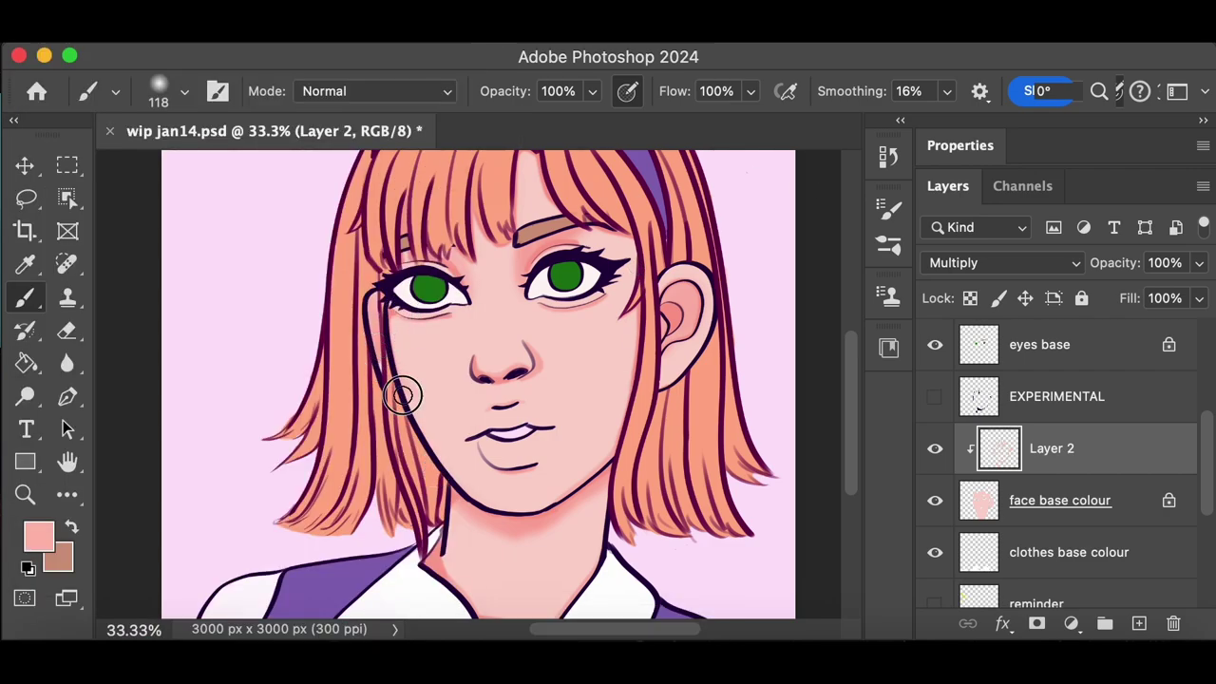
Shade both outer cheeks along the face contour and hair in pink with the 118 px brush
key(super+equal)
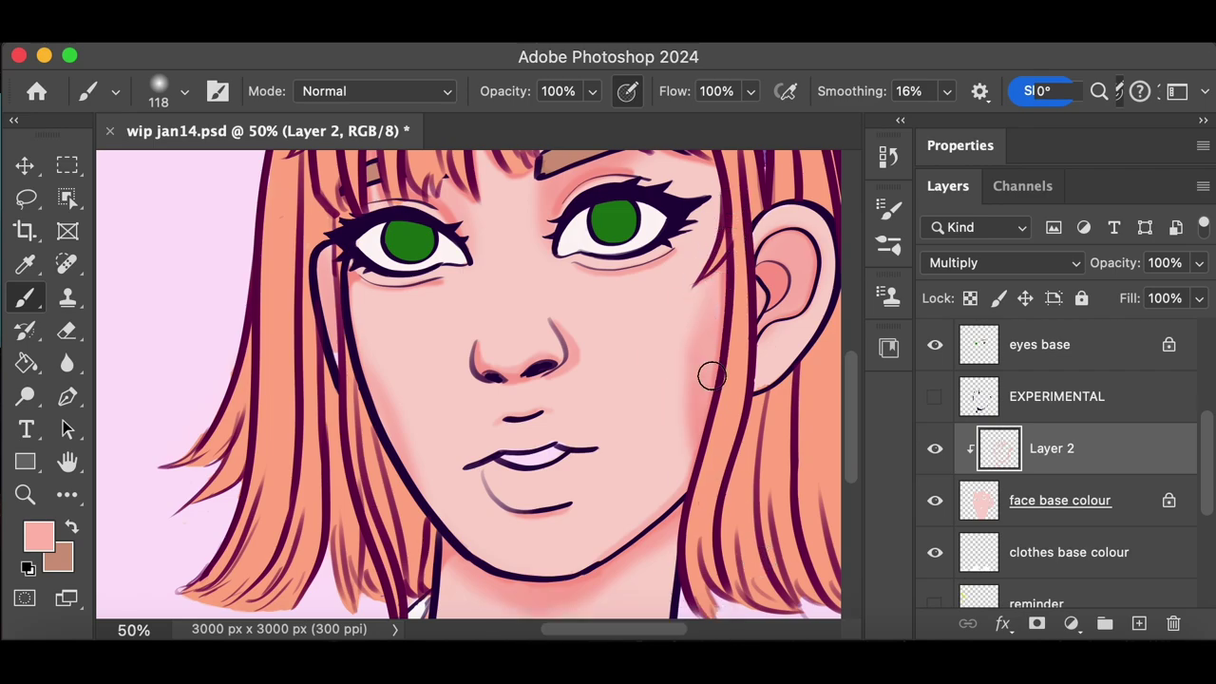
key(super+minus)
key(super+minus)
key(super+z)
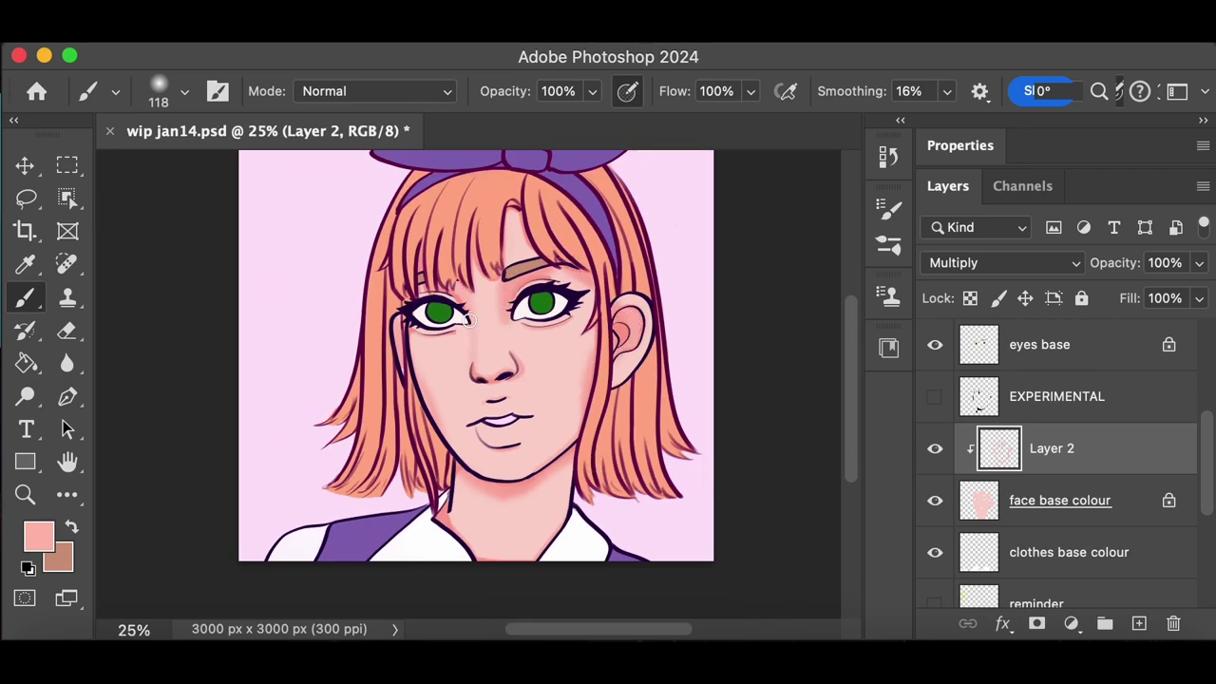
Deepen the pink at the inner eye corners and beside the nose bridge, and save the document
key(super+plus)
key(super+z)
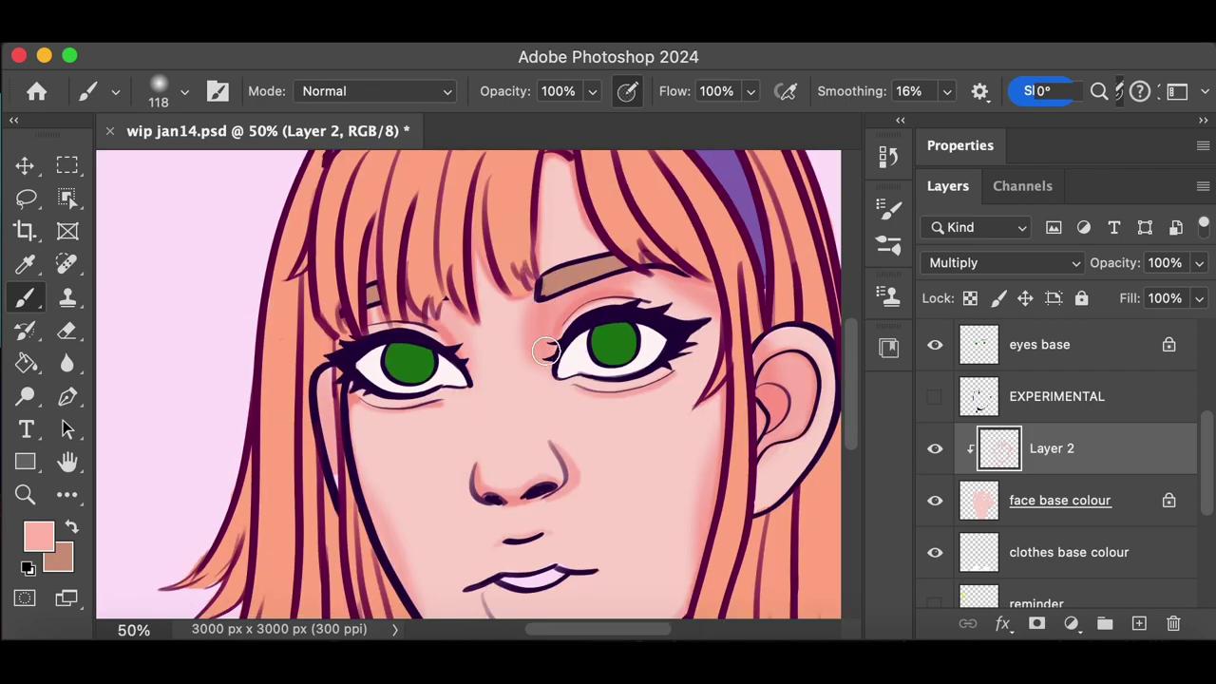
key(super+minus)
key(super+z)
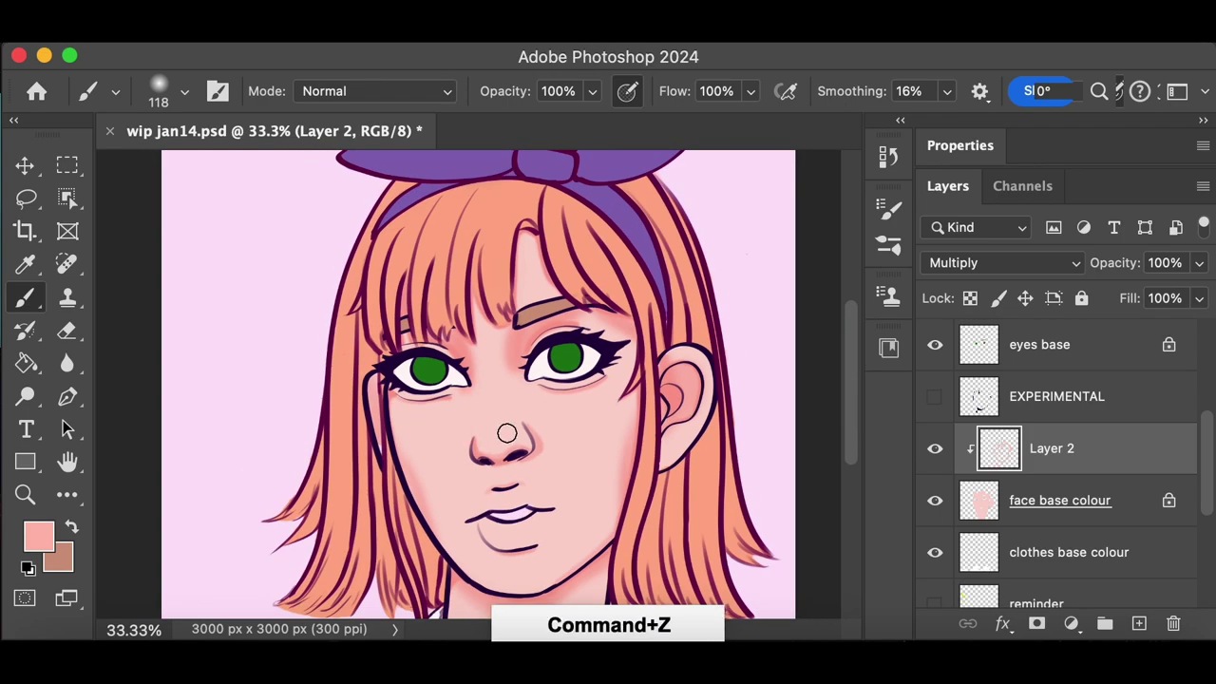
drag(856, 367, 861, 401)
key(super+s)
Move the reminder layer up the stack, above the hair base colour layer
key(super+plus)
key(super+plus)
key(e)
drag(1204, 466, 1203, 502)
drag(1045, 500, 1045, 325)
scroll(1205, 432, down, 4)
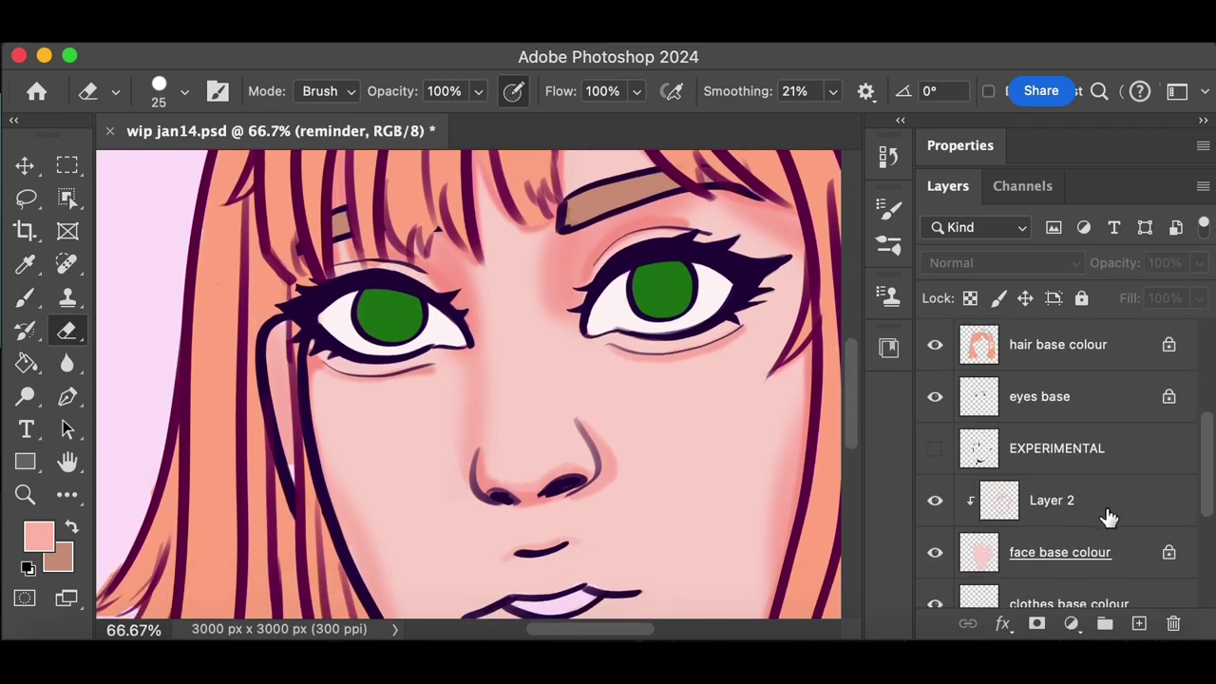
Add a new clipped layer directly below Layer 2 and set its blend mode to Overlay
click(1102, 518)
click(1139, 623)
key(super+bracketleft)
click(1067, 263)
click(1013, 518)
Using pale peach and a 188 px soft brush, lighten the nose and the cheek beneath the eye on Layer 3
key(super+minus)
key(super+minus)
key(b)
alt+click(488, 407)
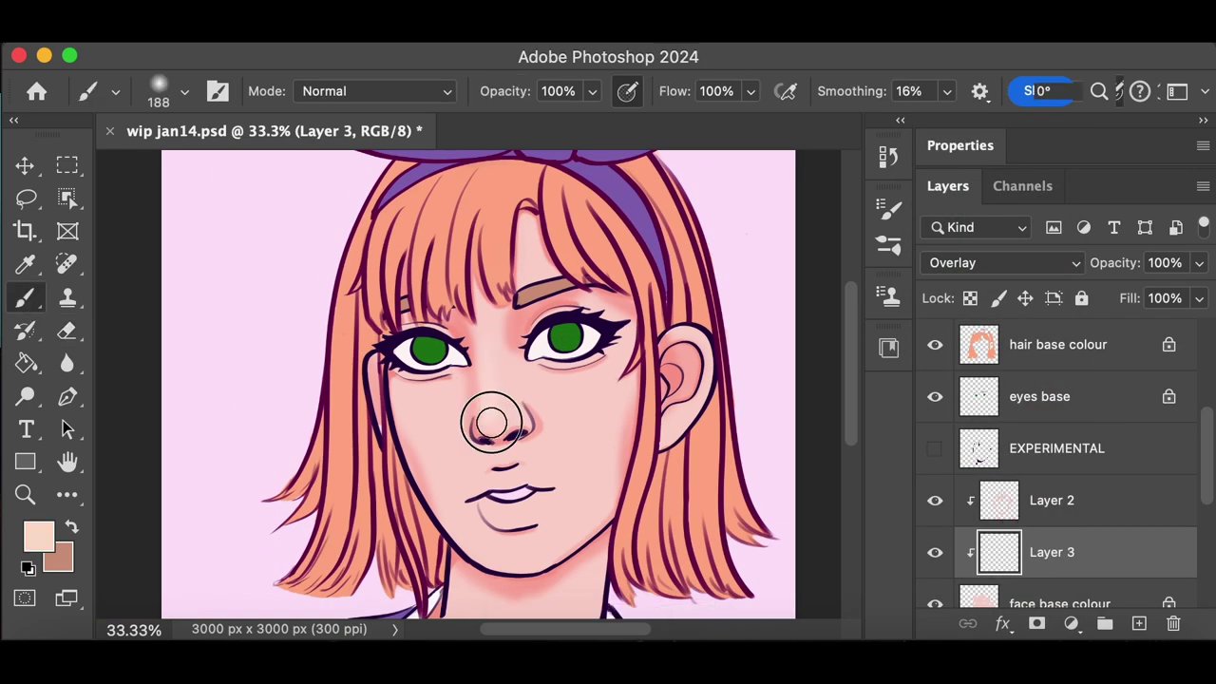
drag(410, 388, 420, 430)
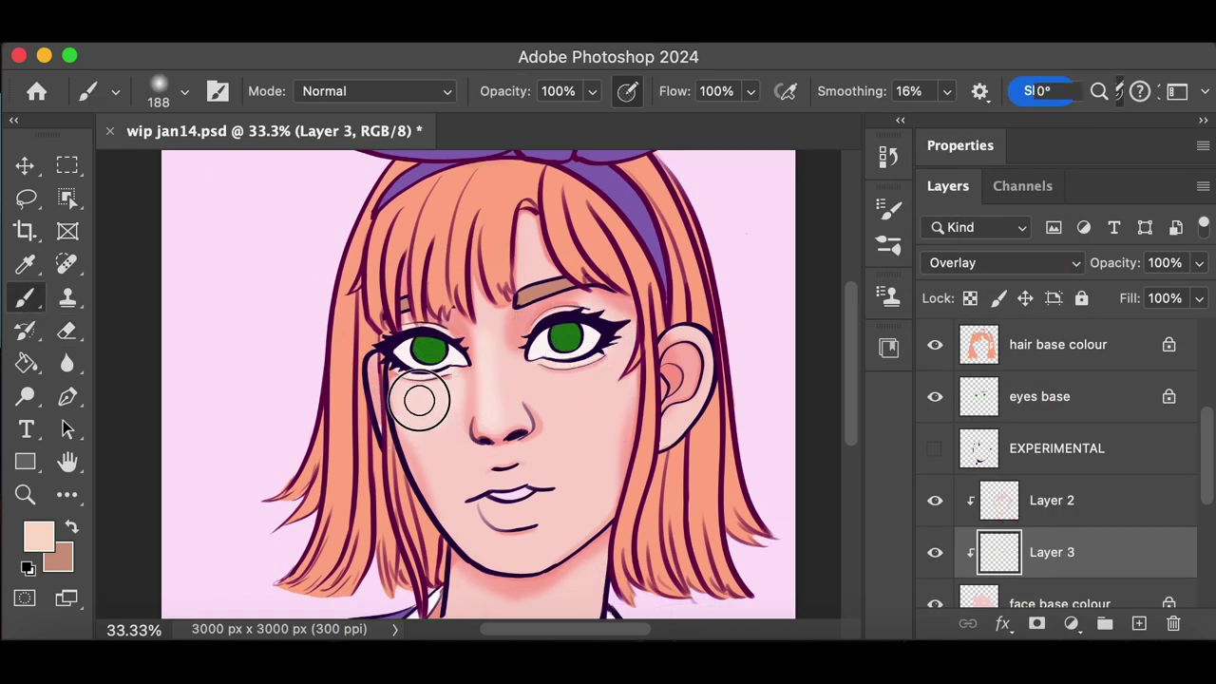
scroll(855, 434, down, 3)
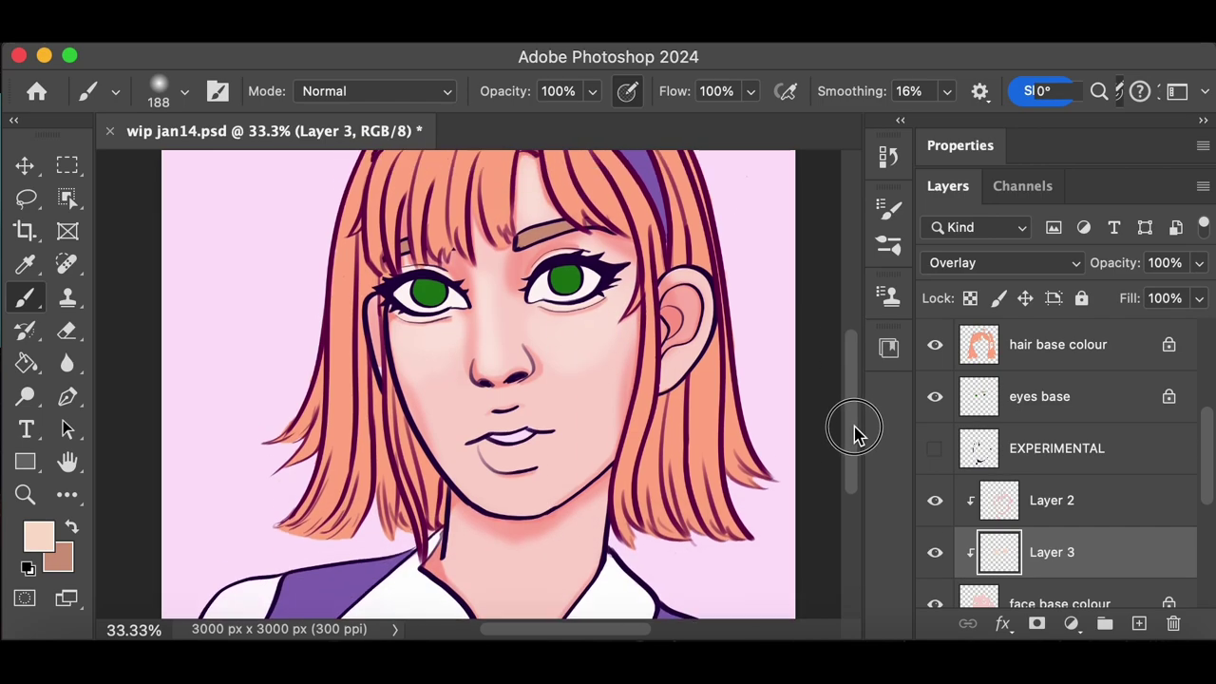
Brush pale peach highlights over the chin, jaw and nose bridge with the 188 px brush
drag(493, 482, 617, 457)
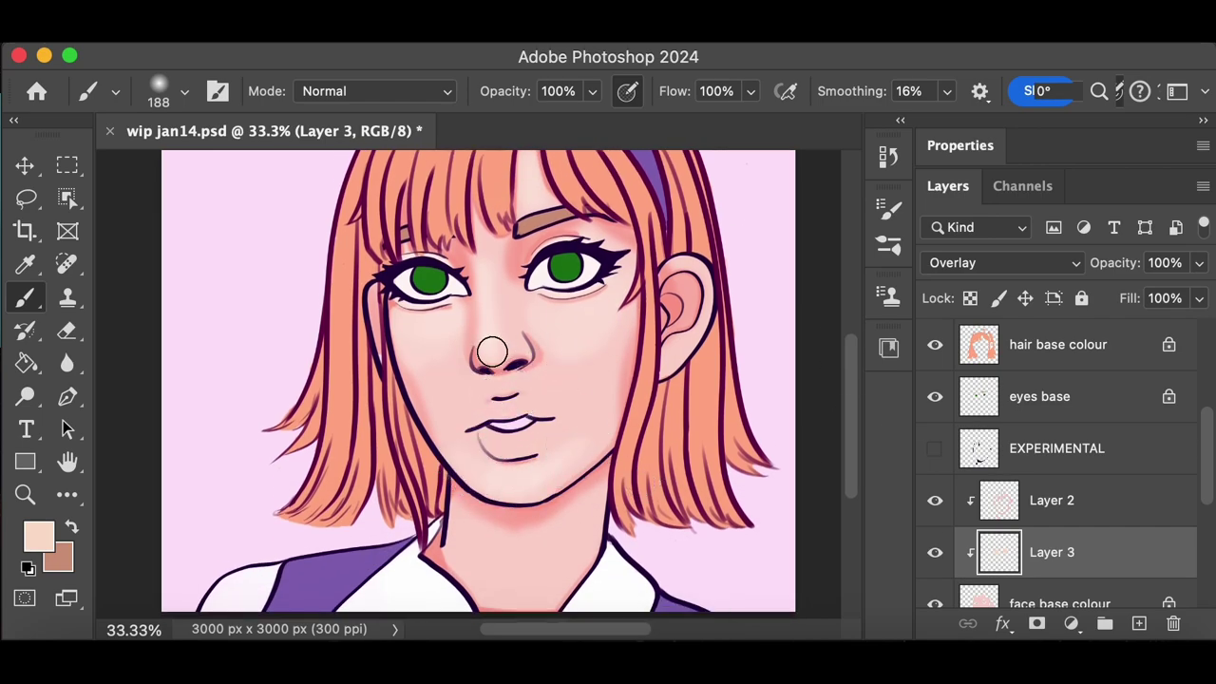
scroll(836, 399, up, 2)
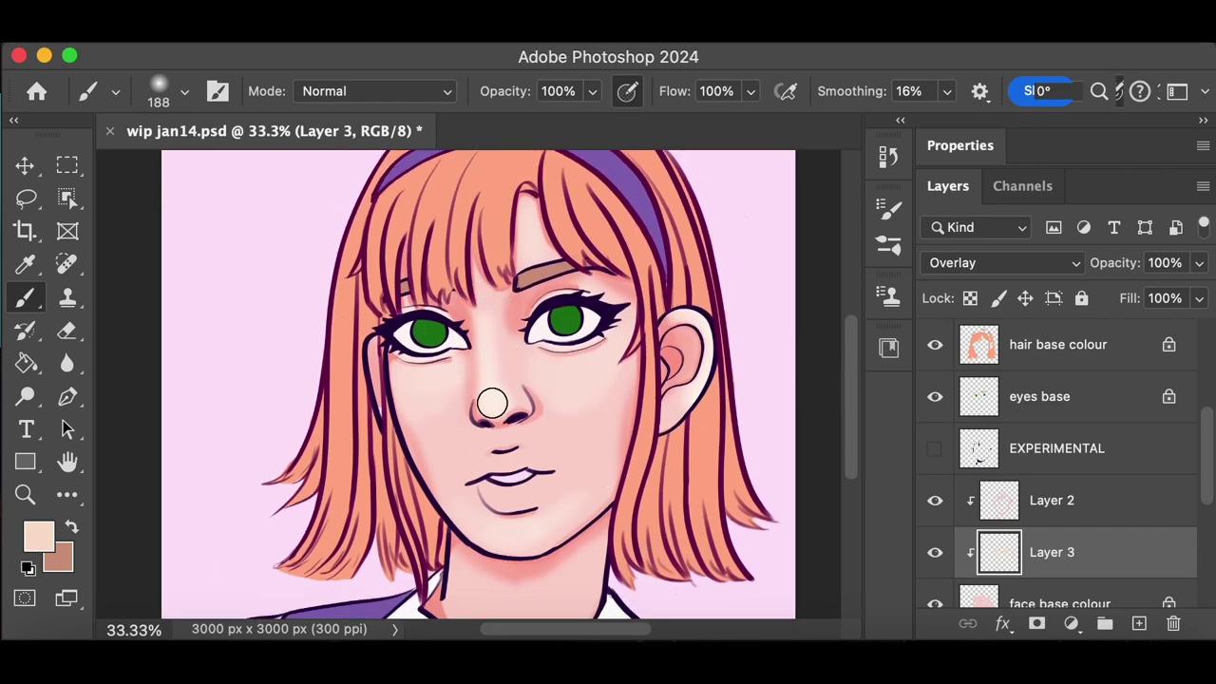
key(super+minus)
key(super+plus)
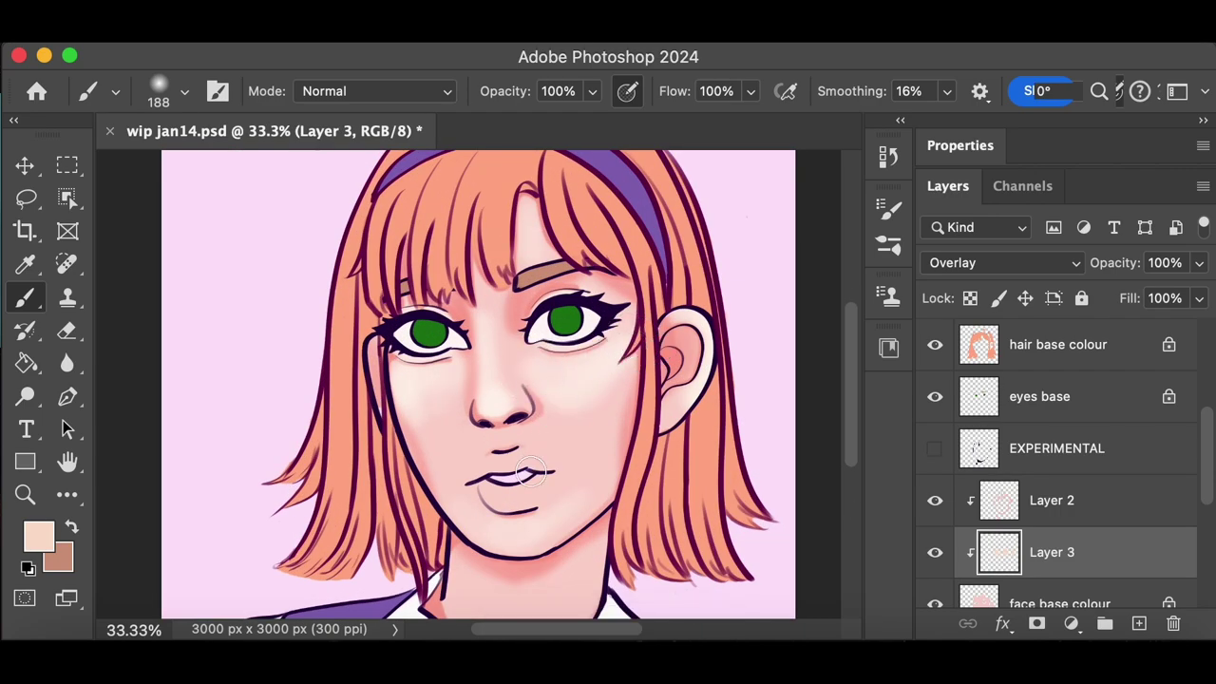
Move Layer 3 above Layer 2 and change its blend mode to Soft Light
drag(1066, 509, 1089, 549)
click(1087, 517)
click(1074, 267)
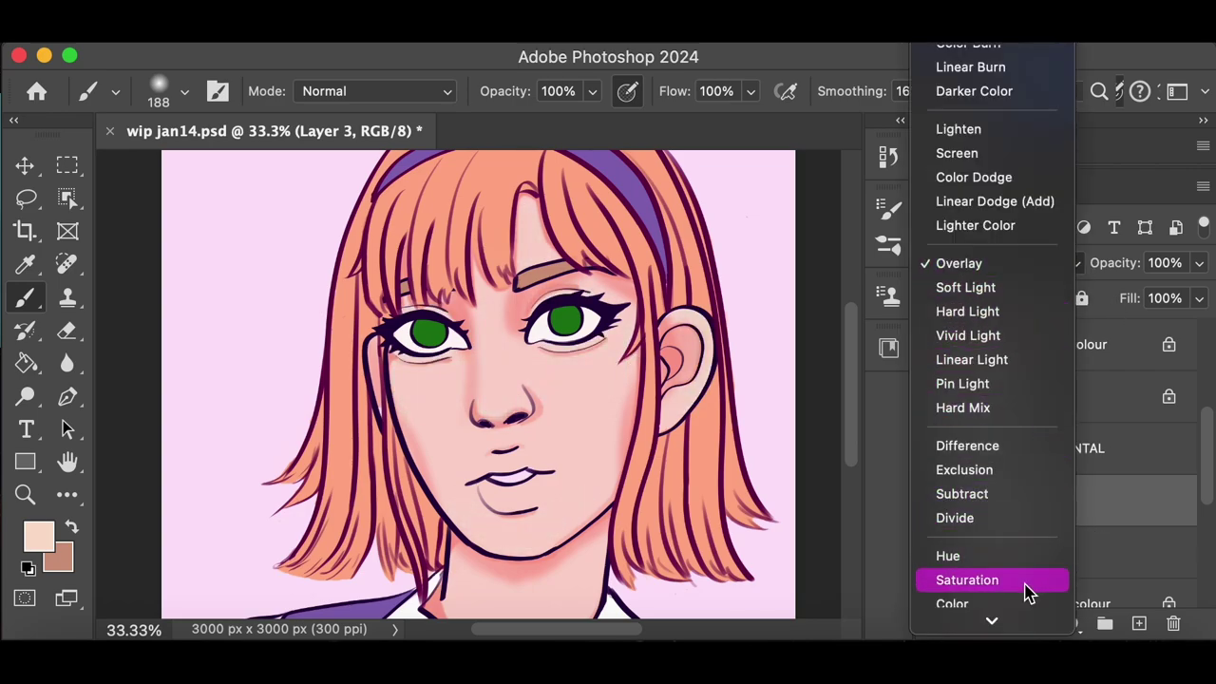
scroll(1011, 99, up, 3)
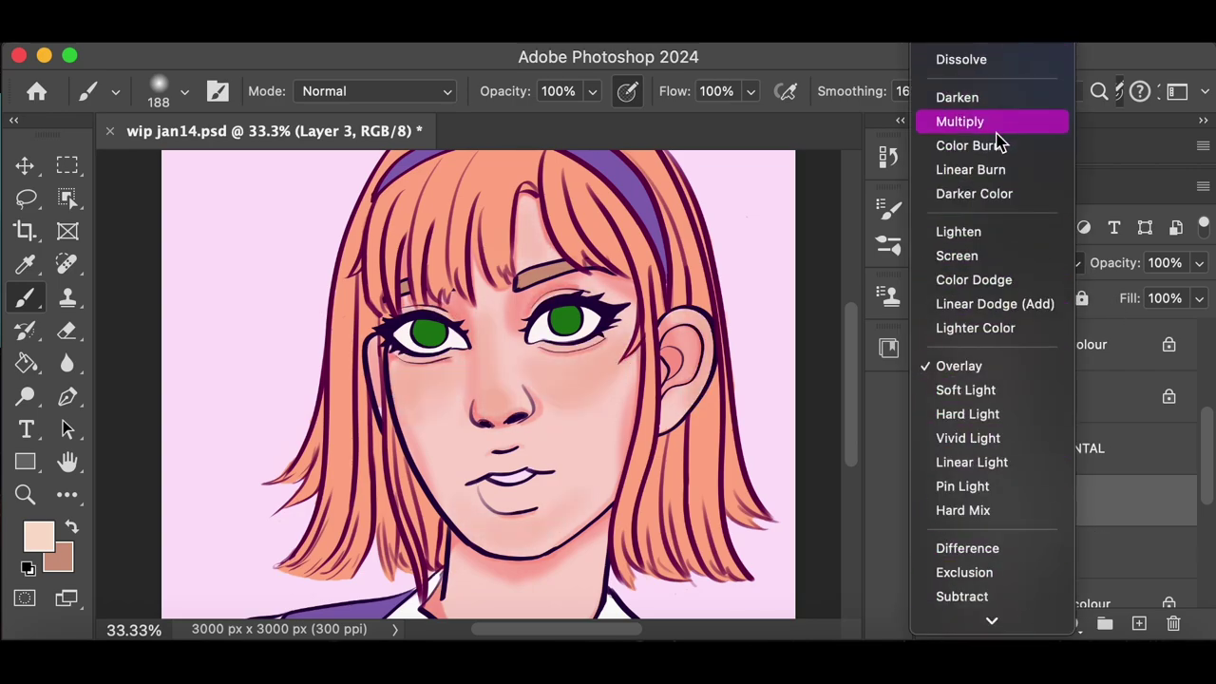
click(1048, 393)
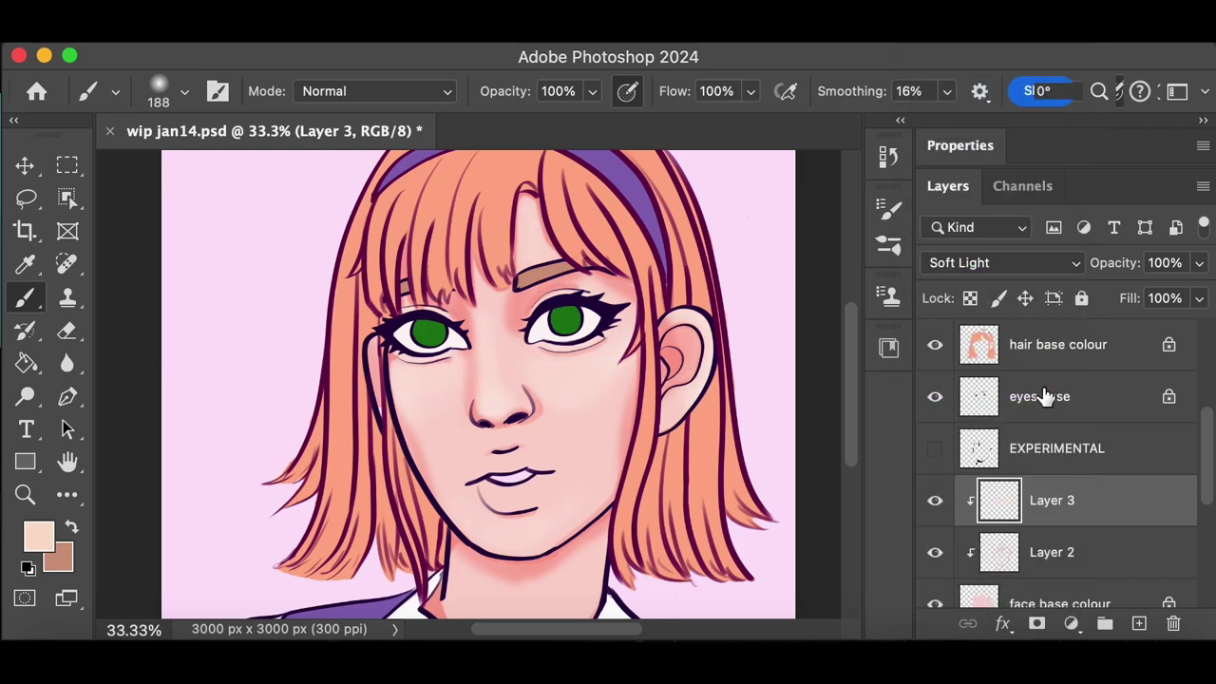
Examine how the pink shading and pale highlights read on the face, ear and neck
key(super+minus)
key(super+minus)
key(super+plus)
key(super+plus)
key(super+plus)
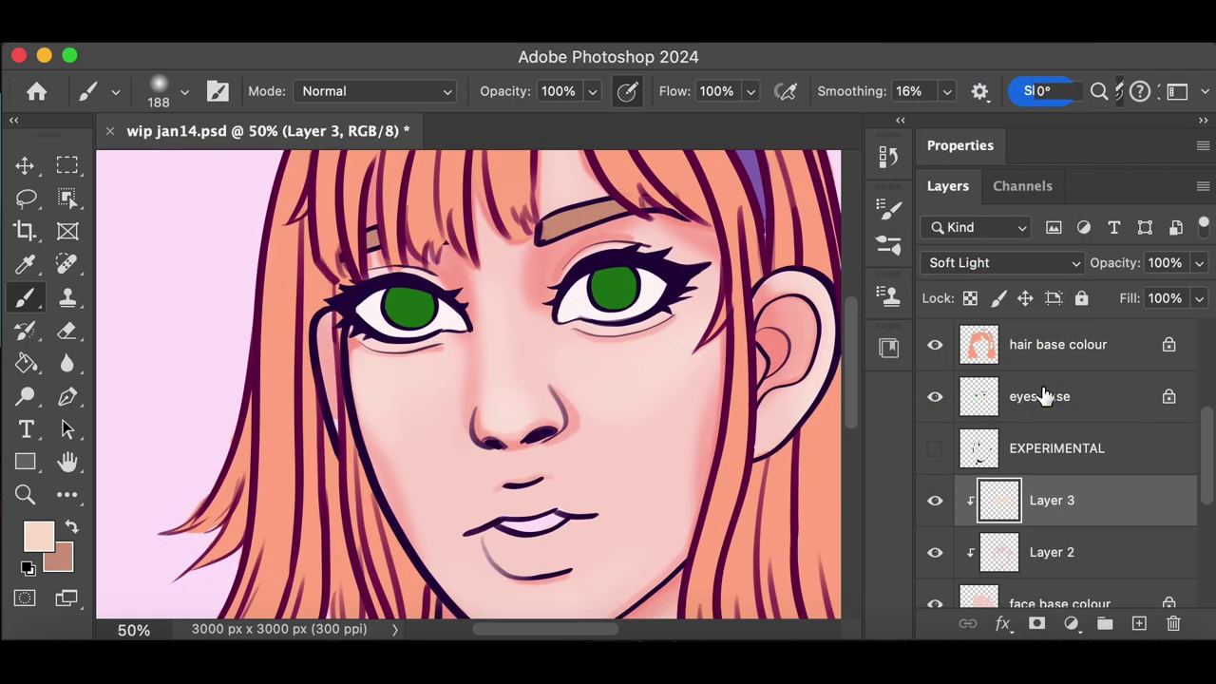
scroll(842, 442, down, 4)
scroll(835, 432, up, 3)
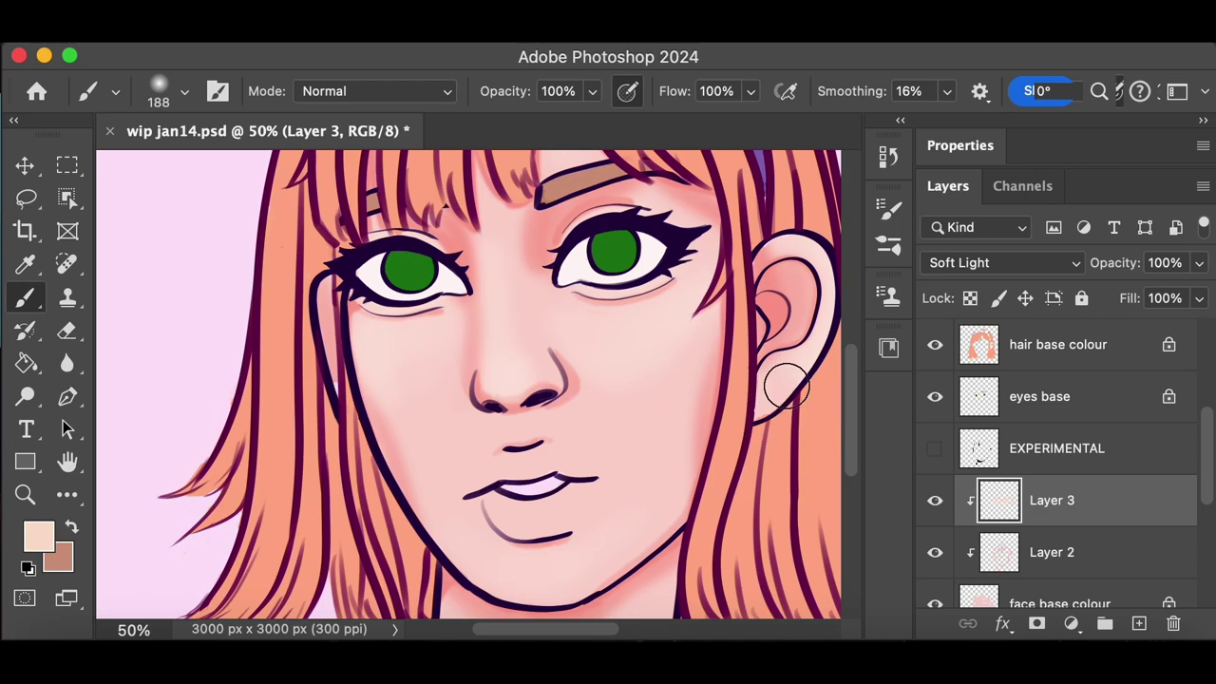
key(super+minus)
key(super+minus)
key(super+plus)
Paint the lips burgundy on the eyes base layer with Tsvetka's skin texture brush
drag(1206, 456, 1206, 383)
click(1104, 590)
click(40, 536)
click(909, 281)
click(1093, 228)
drag(1203, 413, 1199, 480)
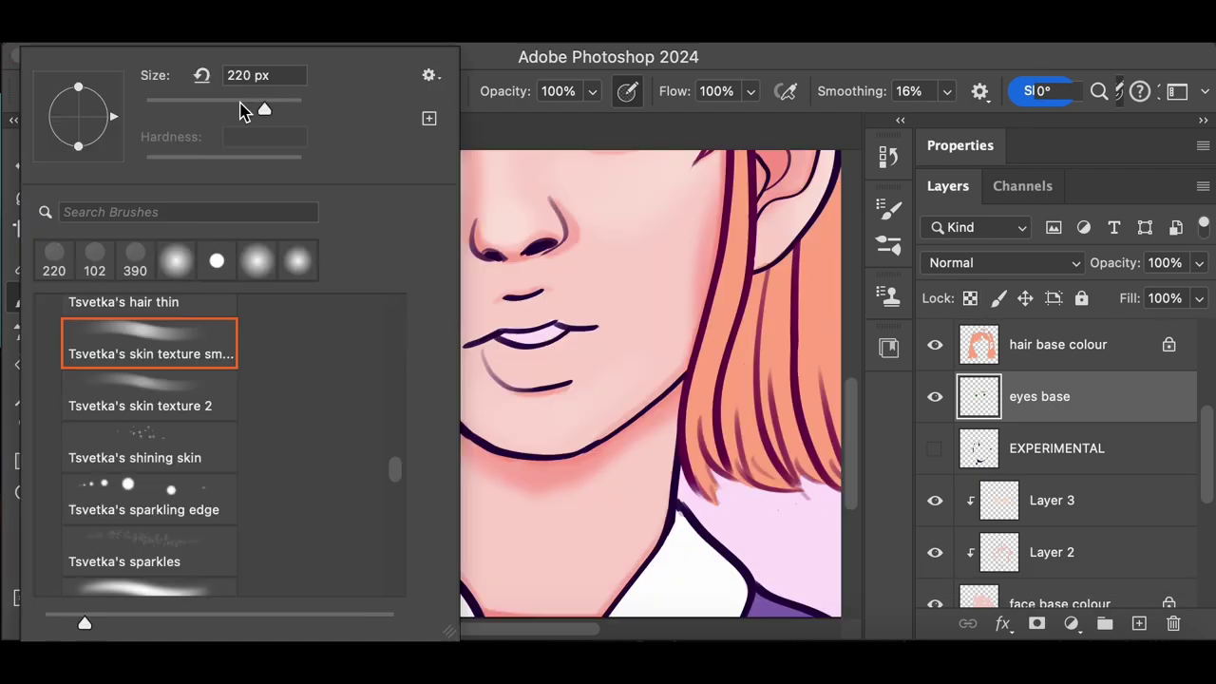
mouse_move(537, 309)
mouse_down()
mouse_move(489, 326)
mouse_move(570, 318)
mouse_move(529, 362)
mouse_move(497, 353)
mouse_move(497, 317)
mouse_up()
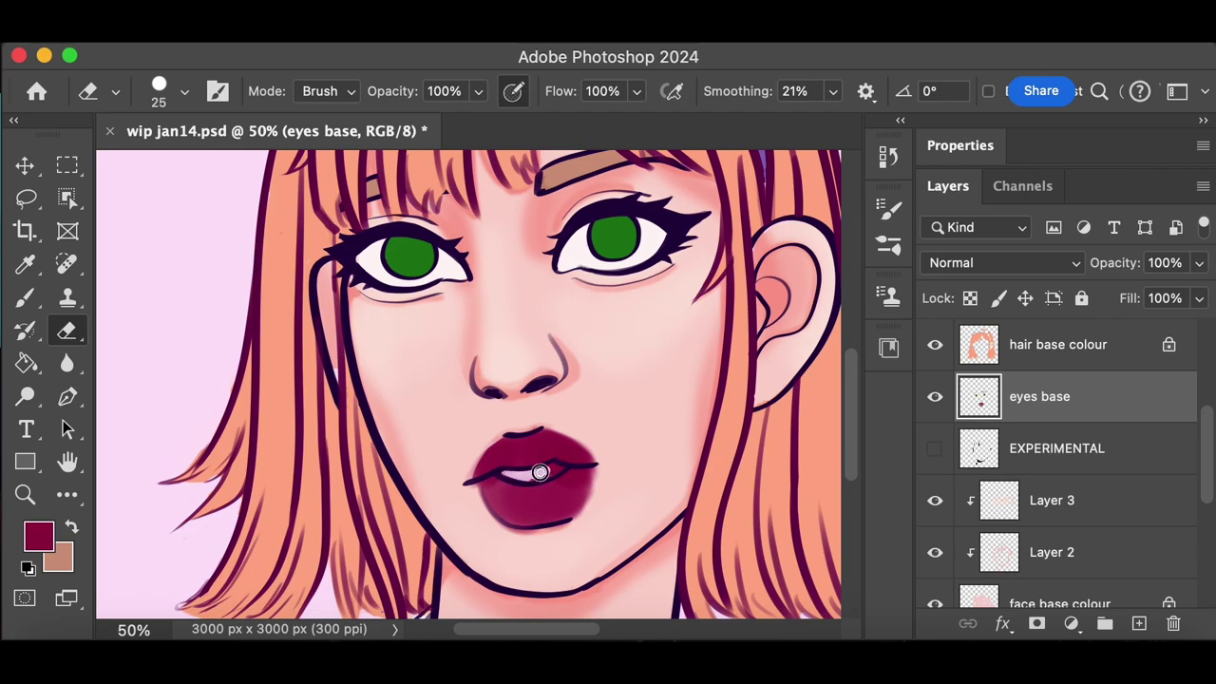
Clear the burgundy paint off the teeth between the lips with the 25 px eraser
key(super+minus)
key(super+minus)
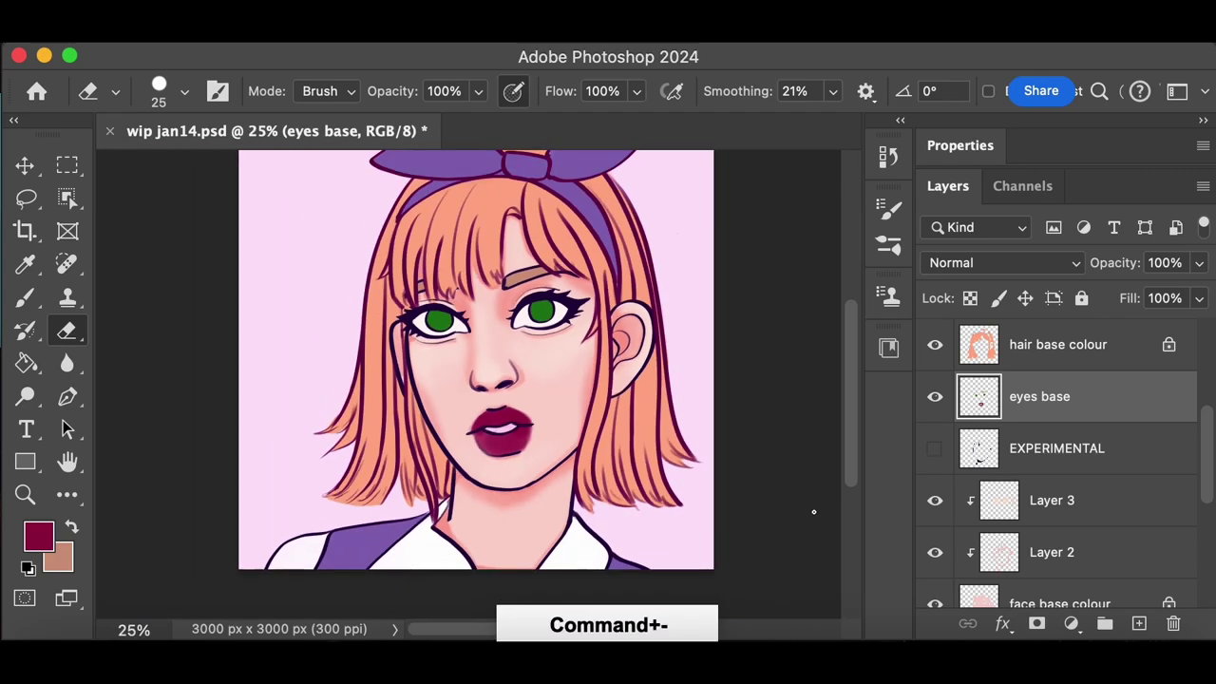
key(super+equal)
key(super+equal)
key(super+equal)
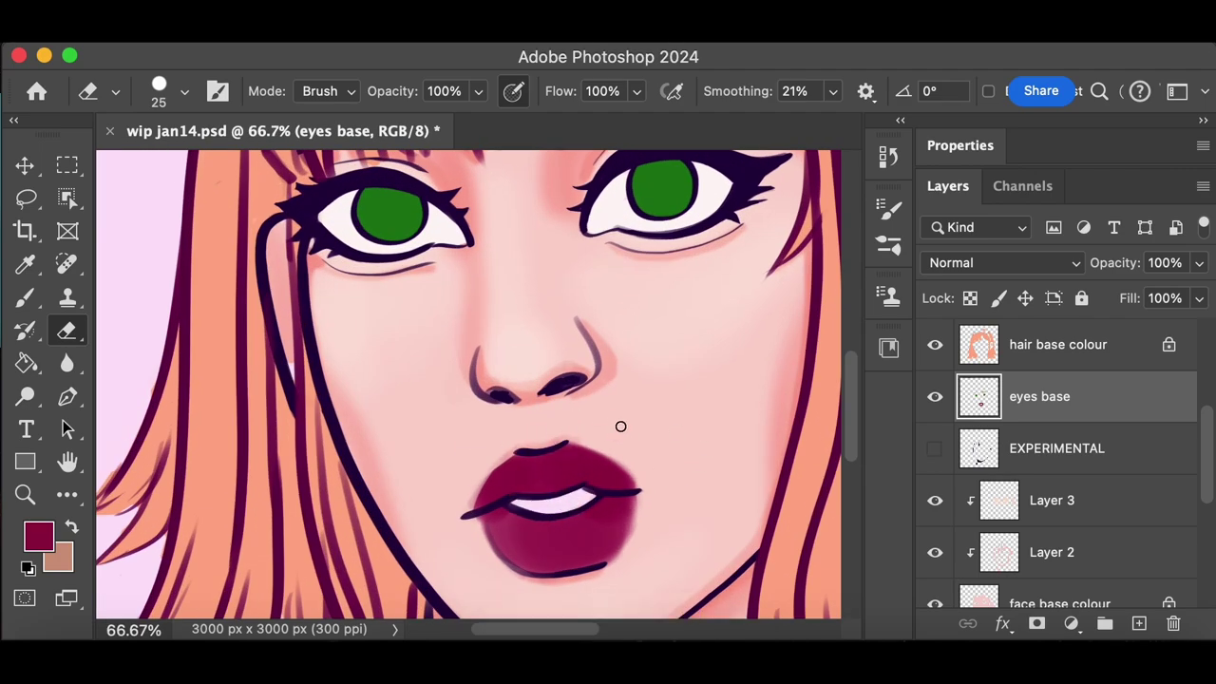
Lock the transparent pixels of the eyes base layer and sample the burgundy lip colour
scroll(1188, 480, down, 3)
scroll(1190, 489, up, 1)
click(1129, 462)
scroll(1188, 456, up, 2)
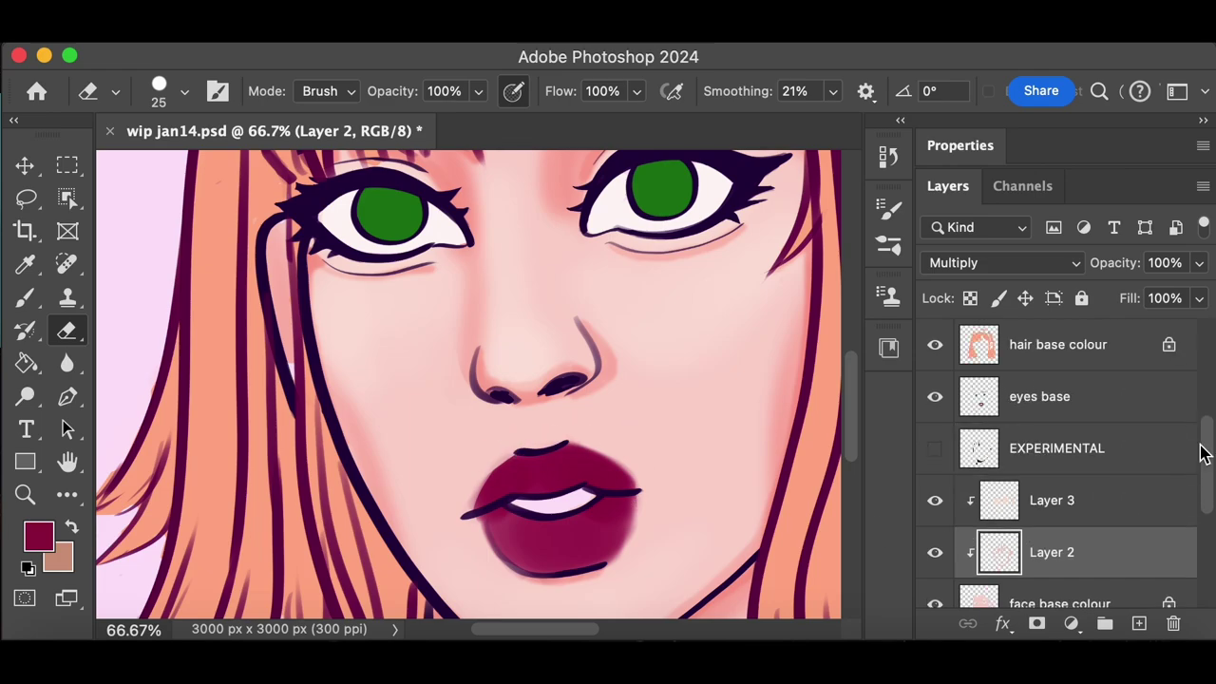
click(1127, 404)
key(super+minus)
key(super+minus)
click(38, 537)
click(1129, 233)
click(26, 265)
click(589, 485)
Choose a lighter red shade and brush it over the upper lip
click(38, 537)
click(766, 265)
click(1129, 232)
click(34, 296)
mouse_move(489, 432)
mouse_down()
mouse_move(543, 461)
mouse_move(538, 429)
mouse_up()
Choose a deeper, more saturated red and brush it across both lips
click(38, 537)
click(838, 346)
click(1129, 232)
click(38, 536)
click(833, 380)
click(1128, 233)
drag(492, 466, 534, 471)
drag(502, 432, 542, 456)
drag(852, 426, 819, 463)
Change the lip paint to a muted brownish red and brush it over the lower and upper lip
click(38, 537)
click(1128, 233)
drag(543, 449, 500, 494)
drag(854, 392, 849, 440)
click(38, 537)
click(751, 391)
click(1129, 233)
drag(489, 464, 539, 431)
Set the foreground colour to the lighter coral red e47665 and brush it over the lips with the 150 px brush
click(38, 537)
click(774, 332)
click(1129, 232)
mouse_move(848, 418)
mouse_down()
mouse_move(850, 389)
mouse_move(849, 432)
mouse_up()
click(38, 537)
click(732, 278)
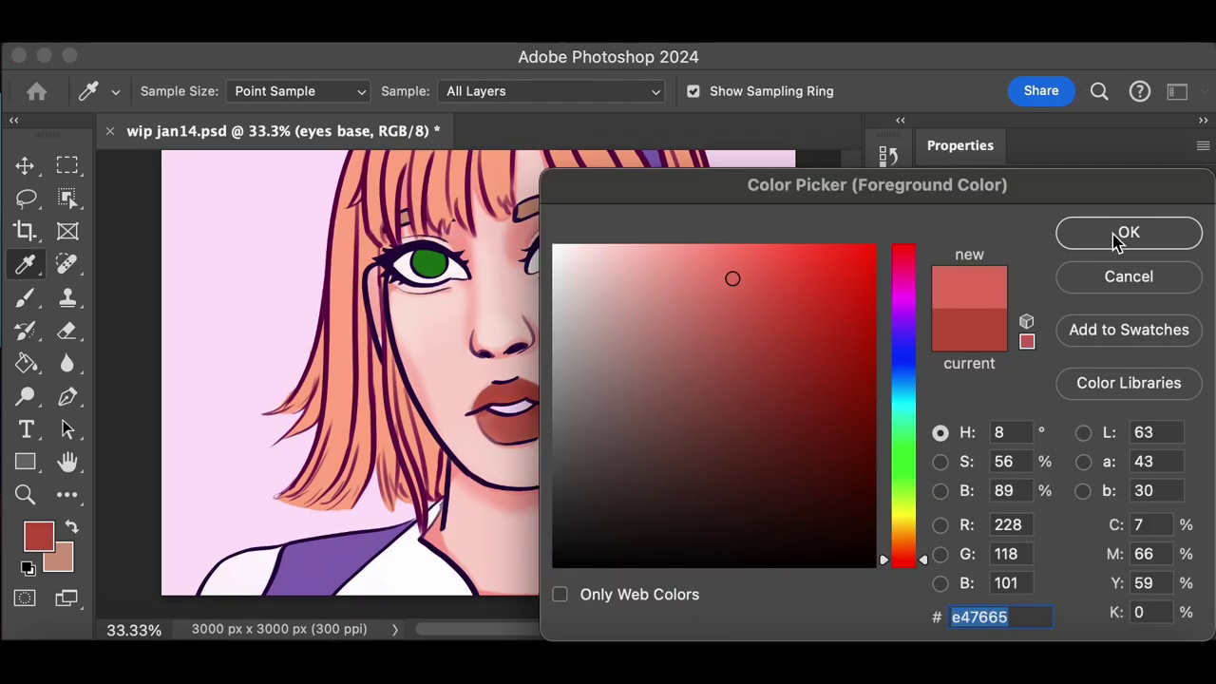
key(Return)
key(alt+BackSpace)
scroll(852, 423, up, 1)
key(super+minus)
key(super+minus)
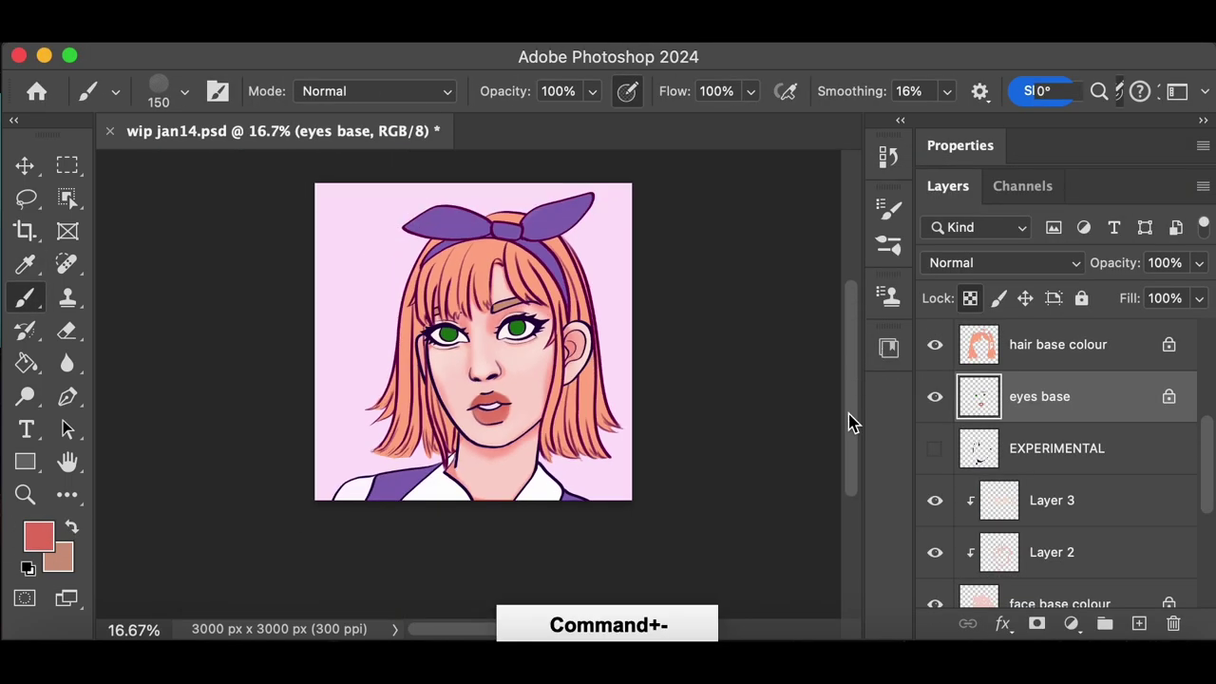
key(super+equal)
Prepare a hard round brush in the sampled dark indigo line colour on the face lines layer, with its transparent pixels unlocked
drag(850, 449, 850, 435)
mouse_move(1205, 465)
mouse_down()
mouse_move(1201, 380)
mouse_move(1203, 418)
mouse_up()
click(1073, 353)
click(25, 265)
click(410, 345)
click(25, 298)
click(184, 92)
click(101, 269)
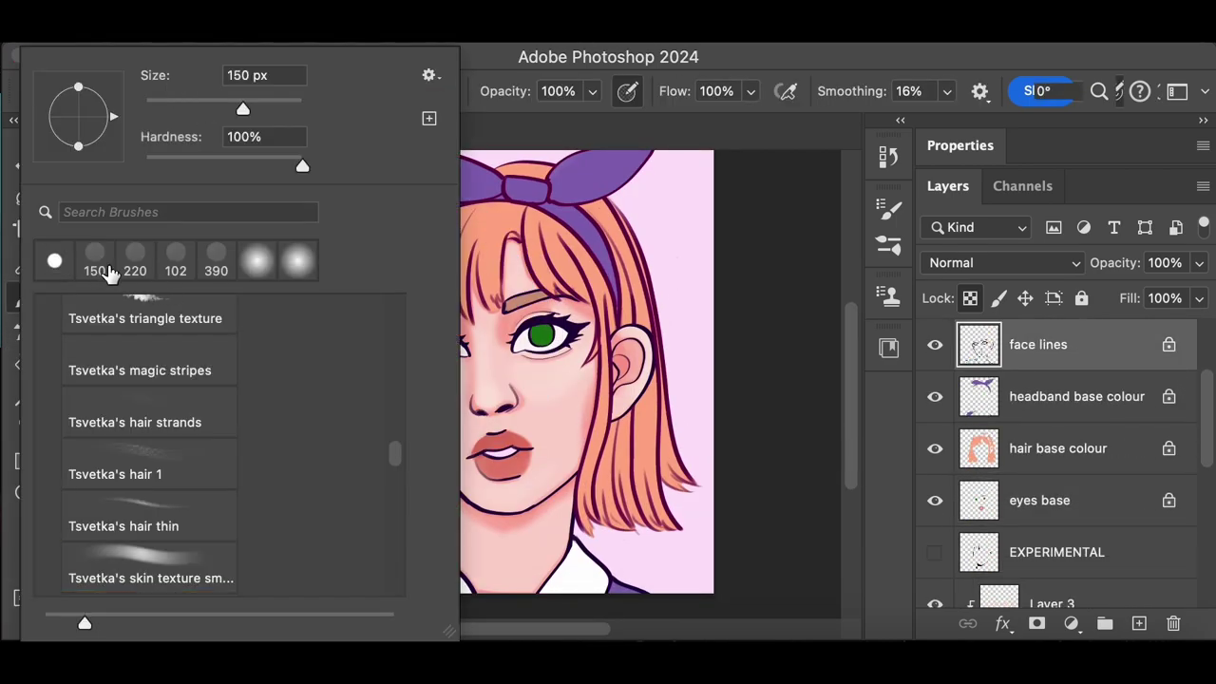
click(734, 214)
click(970, 299)
Reduce the brush to 55 px and try painting dark pupils in both green irises
key(bracketleft)
key(bracketleft)
key(bracketleft)
key(bracketleft)
key(bracketleft)
key(bracketleft)
key(bracketleft)
key(bracketleft)
key(bracketleft)
key(bracketleft)
key(bracketleft)
key(bracketleft)
key(bracketleft)
key(bracketleft)
key(super+z)
key(super+z)
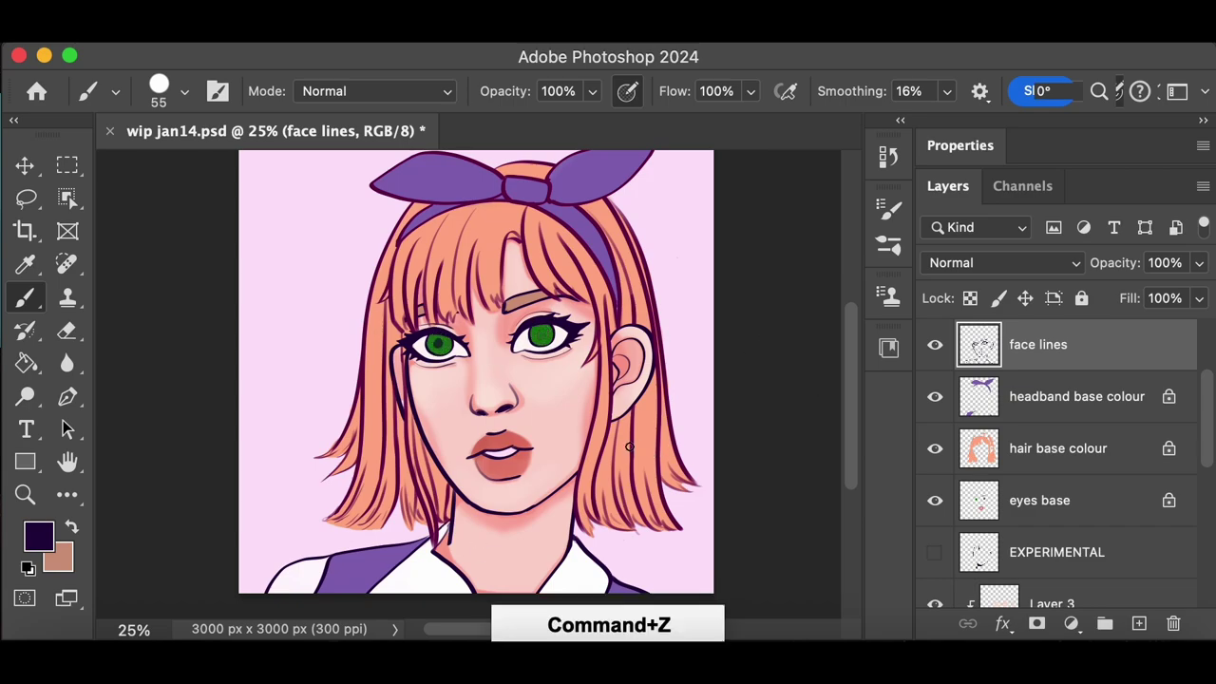
key(super+z)
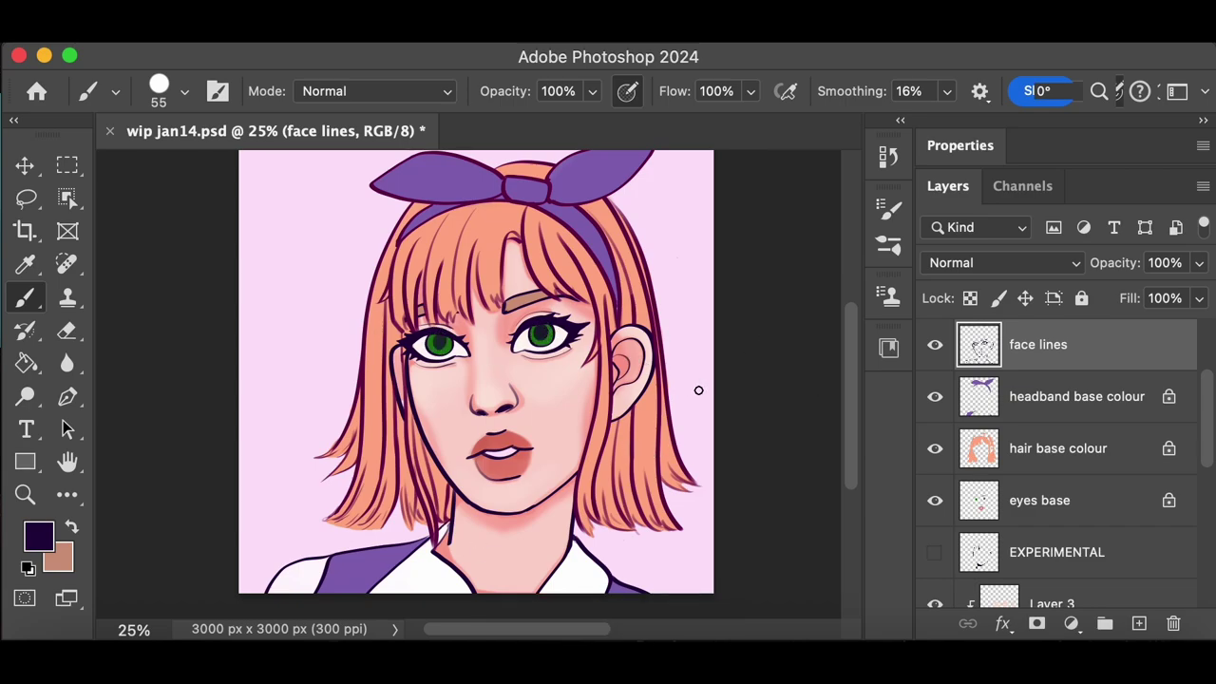
Try repainting larger dark pupils in both irises, and undo them
key(super+equal)
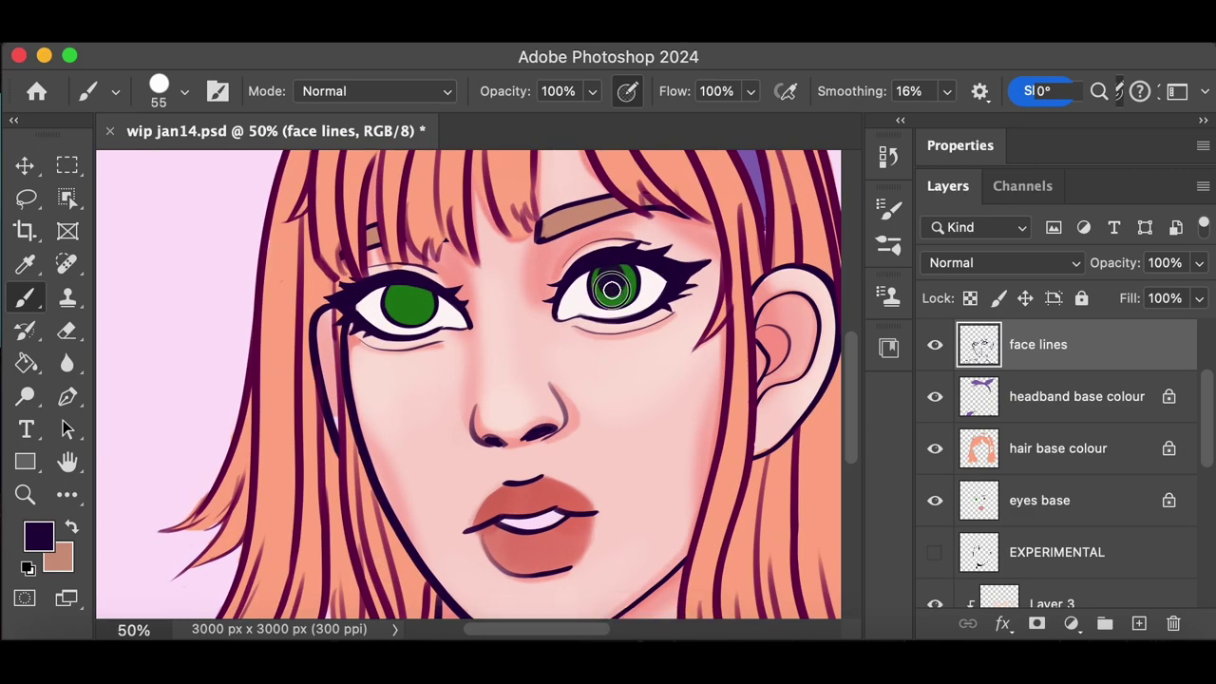
scroll(860, 423, down, 2)
drag(860, 418, 860, 396)
key(super+z)
key(super+z)
drag(396, 266, 405, 247)
drag(613, 243, 614, 260)
key(super+minus)
key(super+minus)
key(super+equal)
key(super+z)
key(super+z)
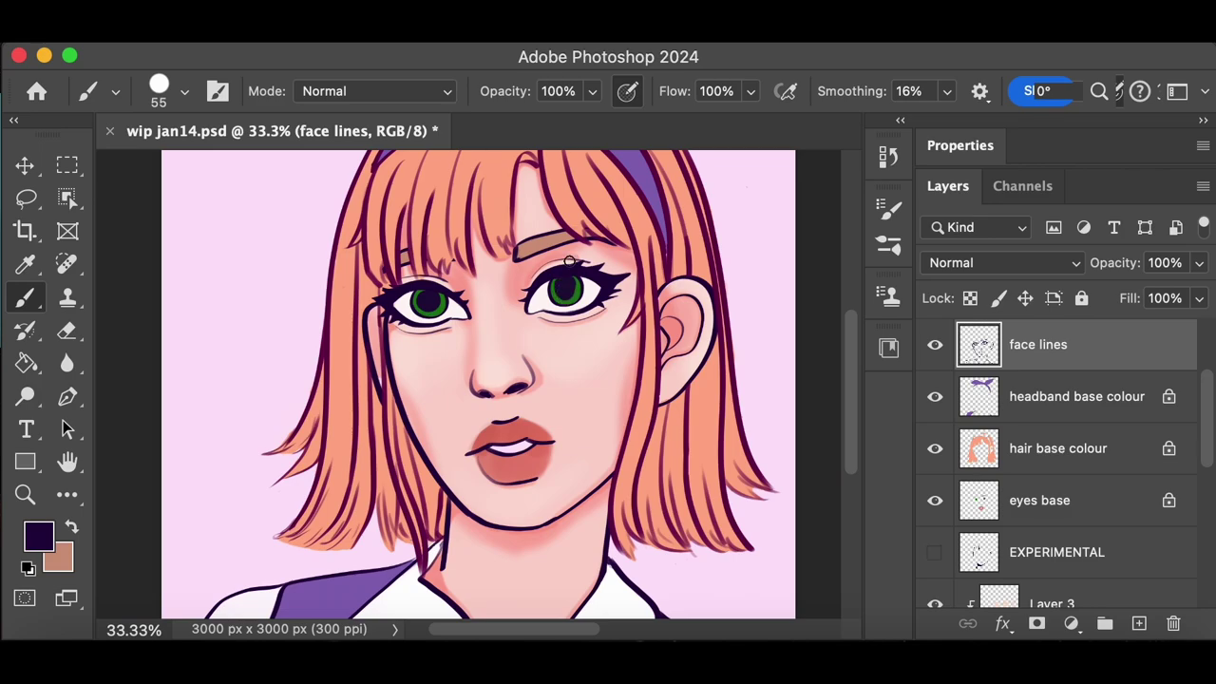
Erase the lashes and outline at the nose-side corner of the eye beside the fringe, on the face lines layer
key(e)
key(super+equal)
scroll(570, 333, up, 1)
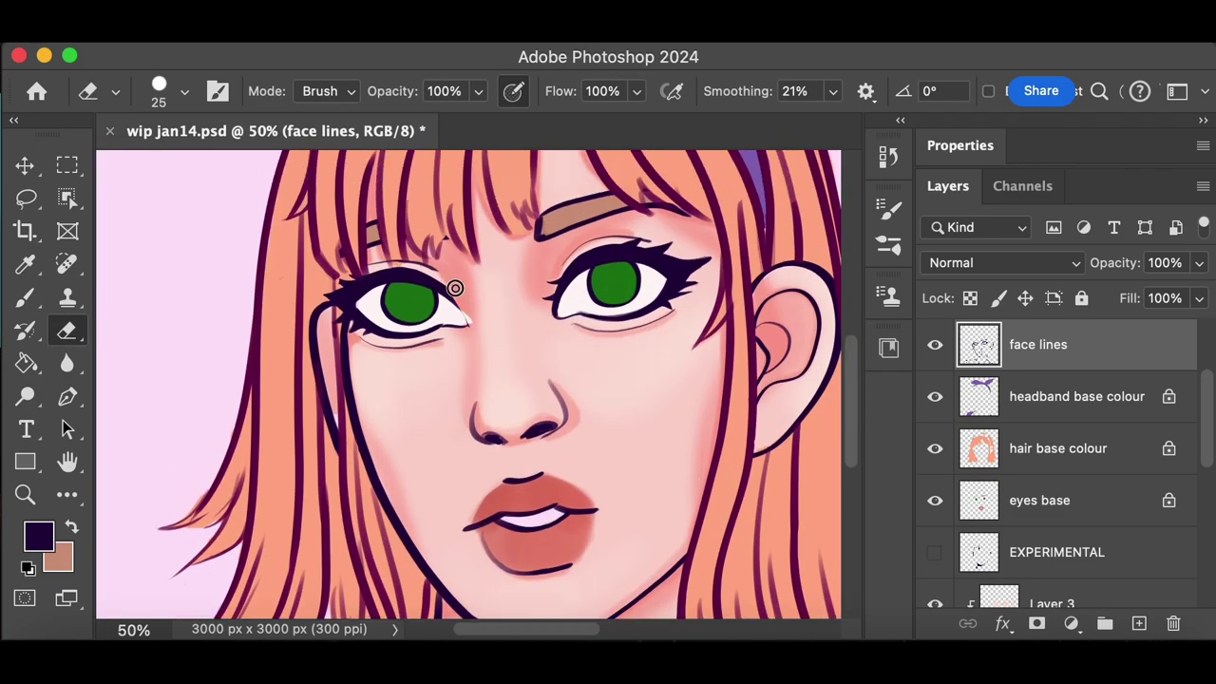
click(171, 92)
drag(395, 385, 395, 426)
double_click(200, 568)
drag(438, 286, 450, 304)
key(super+z)
Choose a brush with a 30° tip angle and try redrawing the erased inner corner of the eye
click(169, 91)
click(21, 297)
click(171, 91)
drag(394, 554, 395, 440)
click(149, 475)
click(532, 131)
drag(464, 327, 426, 269)
key(super+z)
key(super+z)
Undo the 15 px trial strokes and redraw the eye's inner corner outline with a 9 px brush
click(182, 92)
drag(167, 109, 160, 109)
key(super+z)
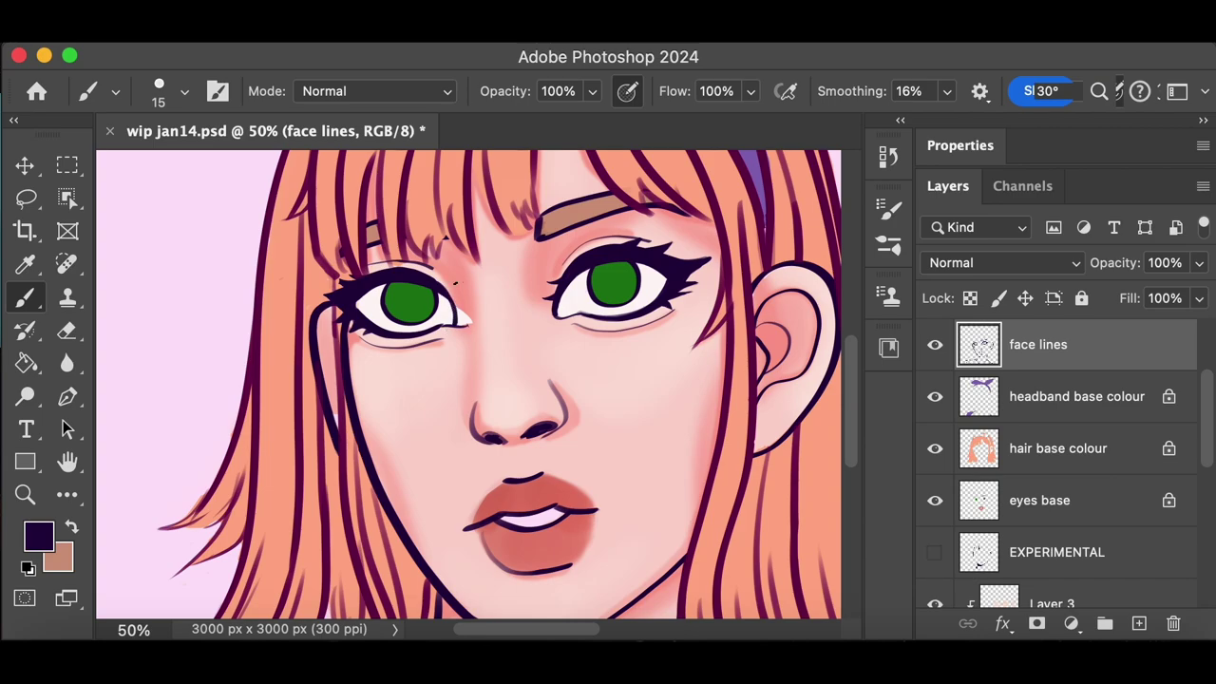
key(super+z)
click(66, 330)
key(b)
key(super+plus)
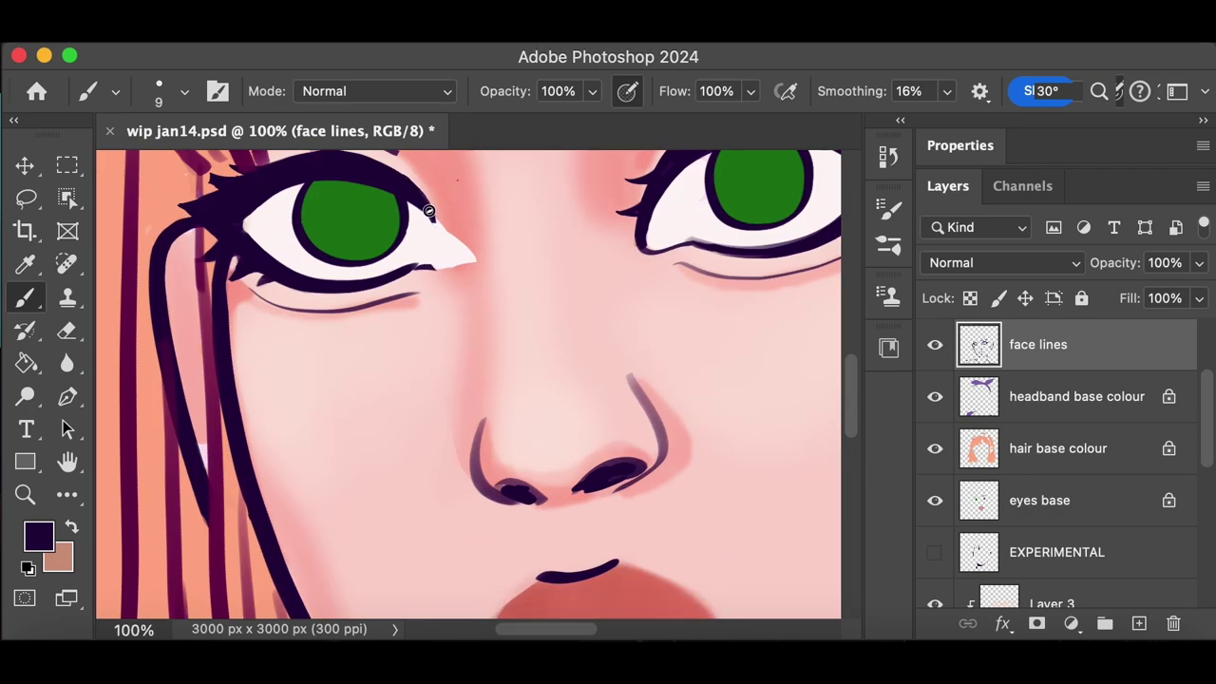
key(e)
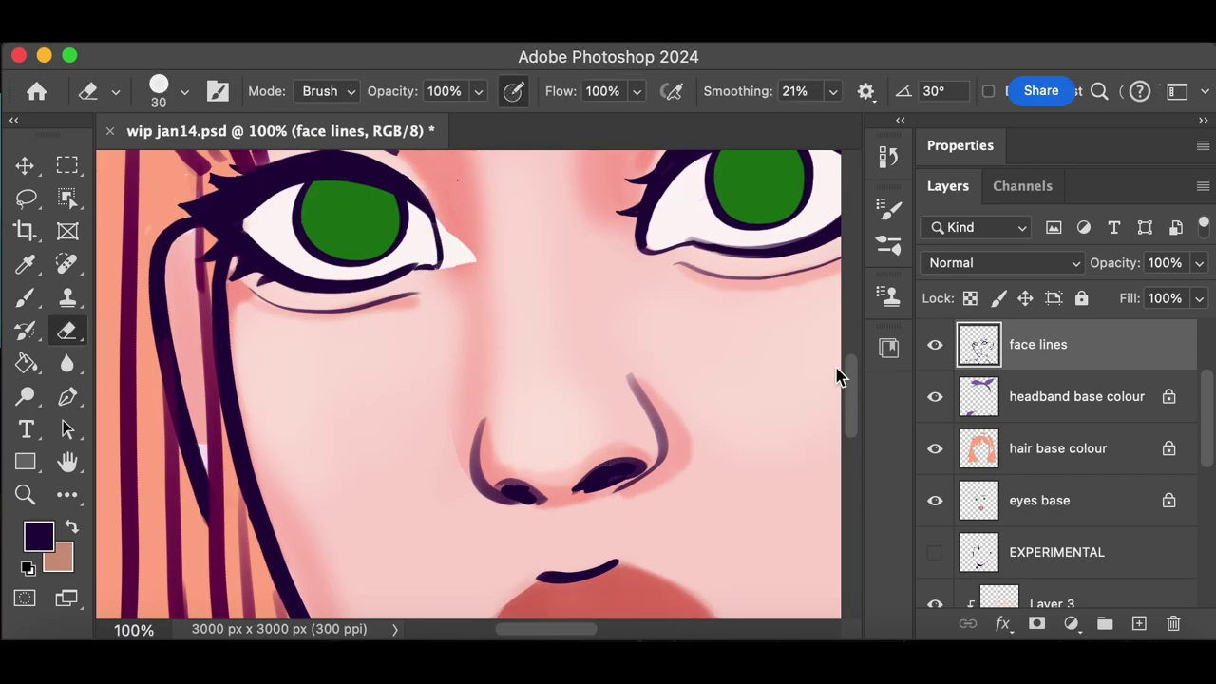
key(b)
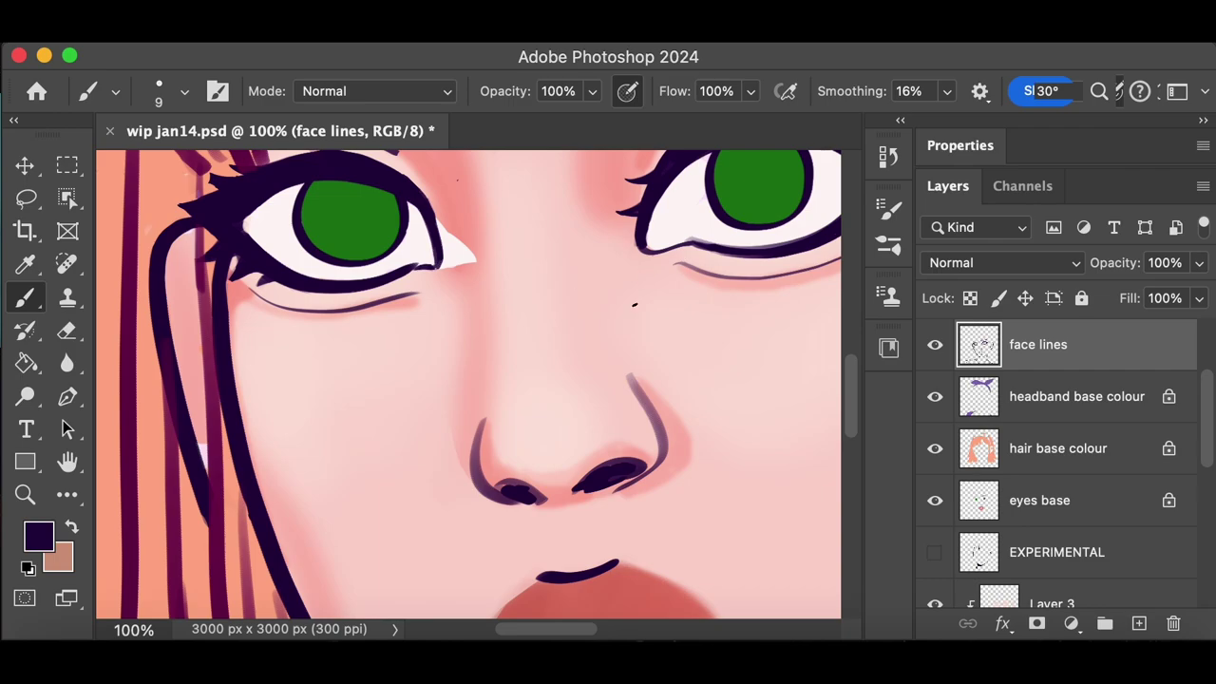
Erase the pale highlights from the Soft Light layer, Layer 3, with a 185 px eraser
key(super+minus)
key(super+minus)
key(super+minus)
key(super+minus)
key(super+plus)
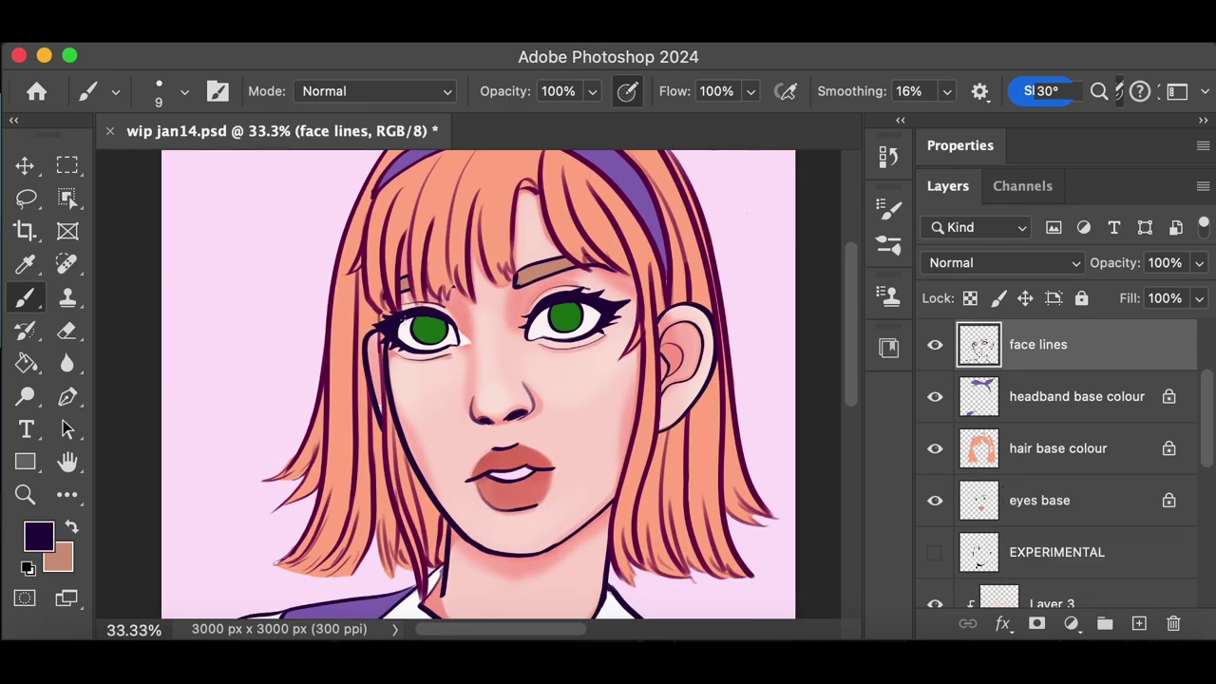
scroll(940, 439, down, 2)
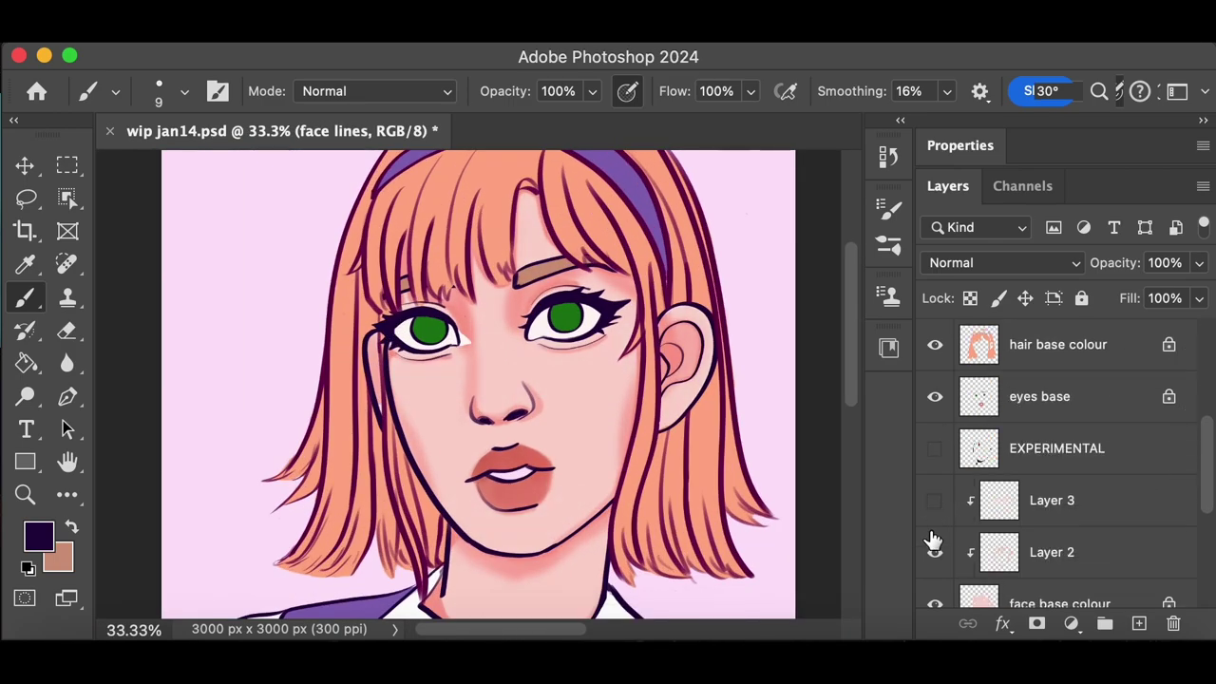
click(991, 518)
key(e)
right_click(371, 274)
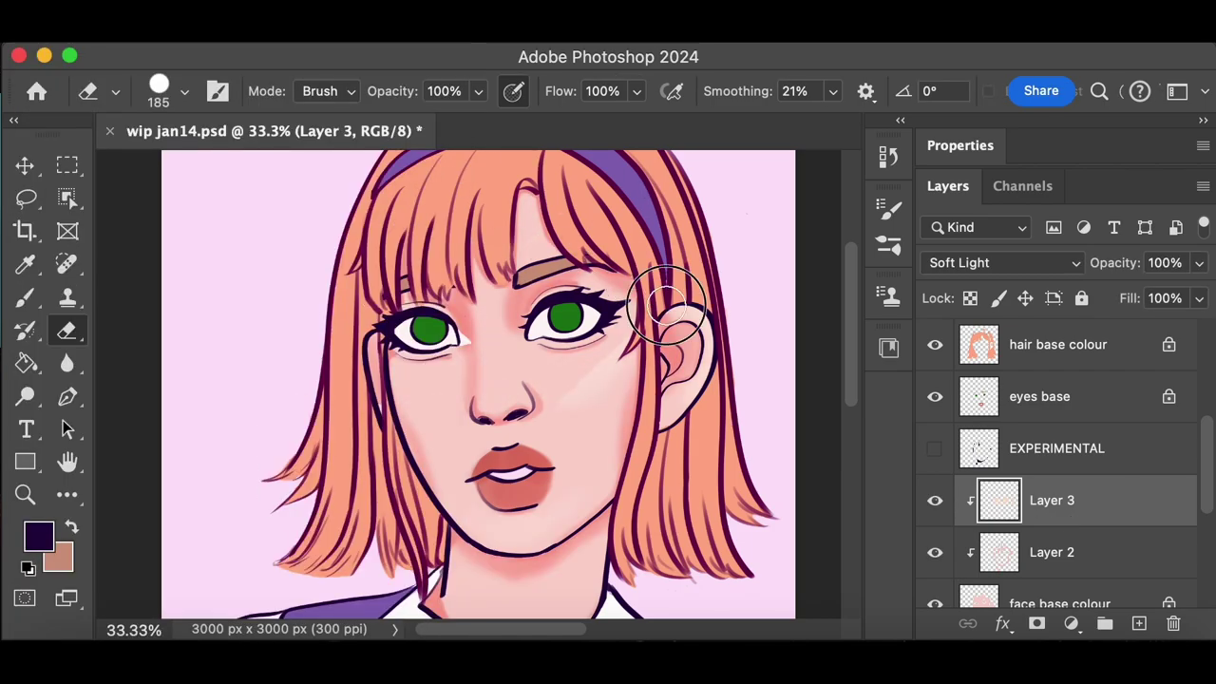
scroll(858, 374, up, 3)
scroll(858, 374, down, 3)
Erase the pink shading on the face, ear and neck from the Multiply layer, Layer 2, with the 185 px eraser
click(1068, 561)
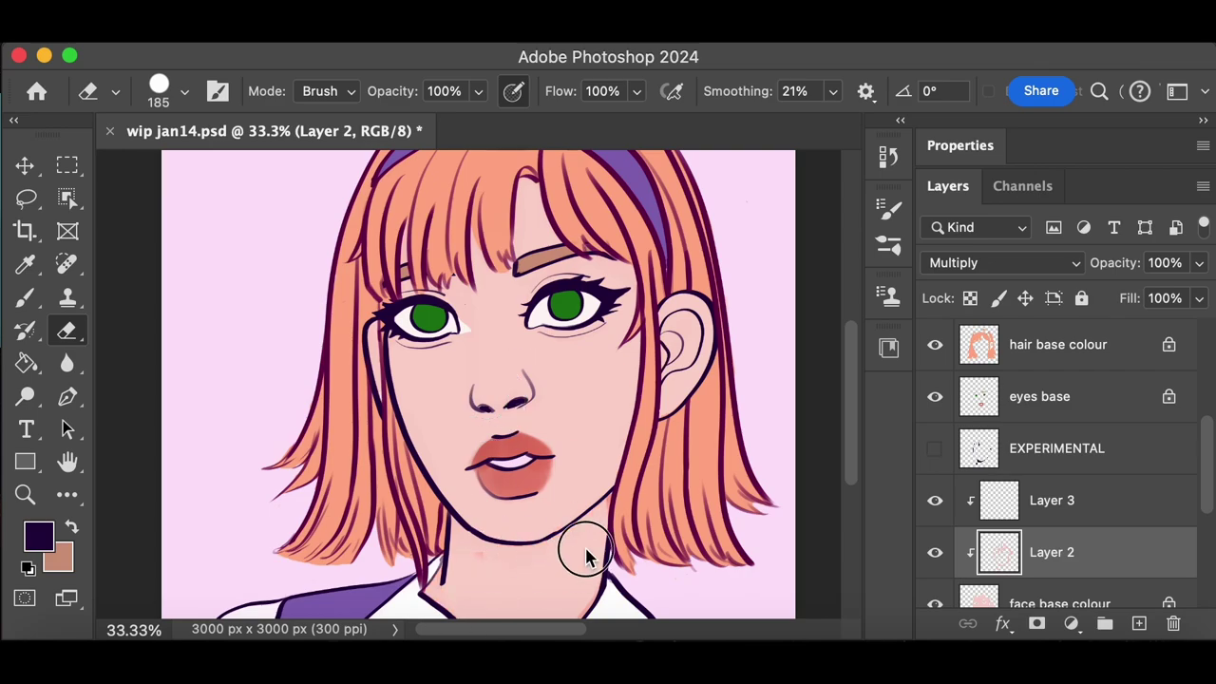
scroll(589, 467, down, 3)
scroll(529, 575, up, 3)
Sample the skin pink from the face base colour and try covering the white spill beside the eye's inner corner
key(b)
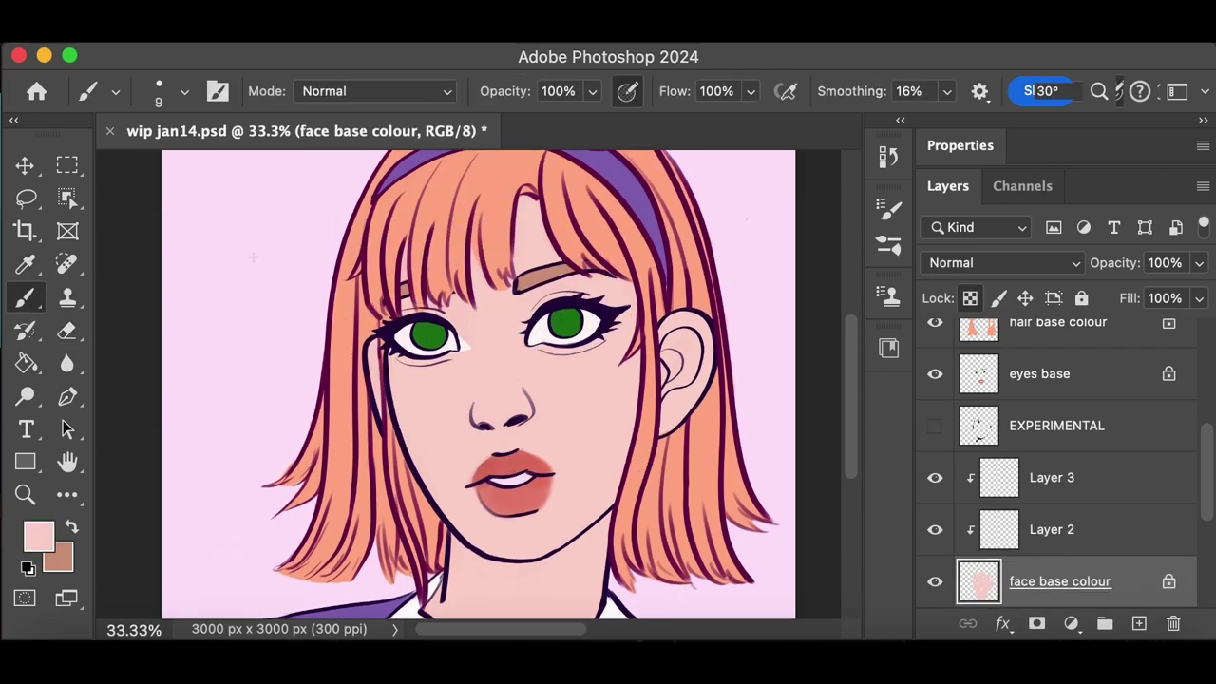
click(1140, 465)
mouse_move(1206, 458)
mouse_down()
mouse_move(1206, 485)
mouse_move(1206, 426)
mouse_up()
click(1153, 482)
click(184, 93)
key(super+plus)
key(super+plus)
key(super+plus)
drag(451, 236, 480, 312)
Remove the white spill beyond the redrawn inner corner of the eye on the eyes base layer
click(1093, 449)
key(e)
drag(499, 258, 498, 305)
key(super+z)
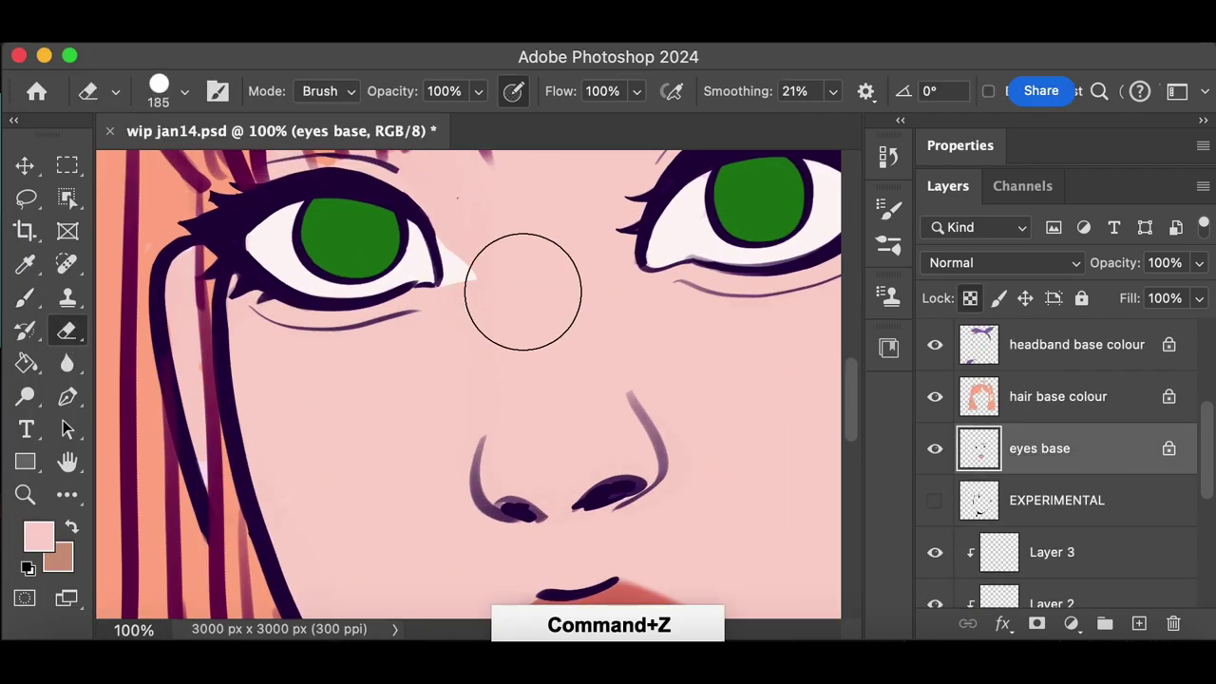
key(super+minus)
key(super+minus)
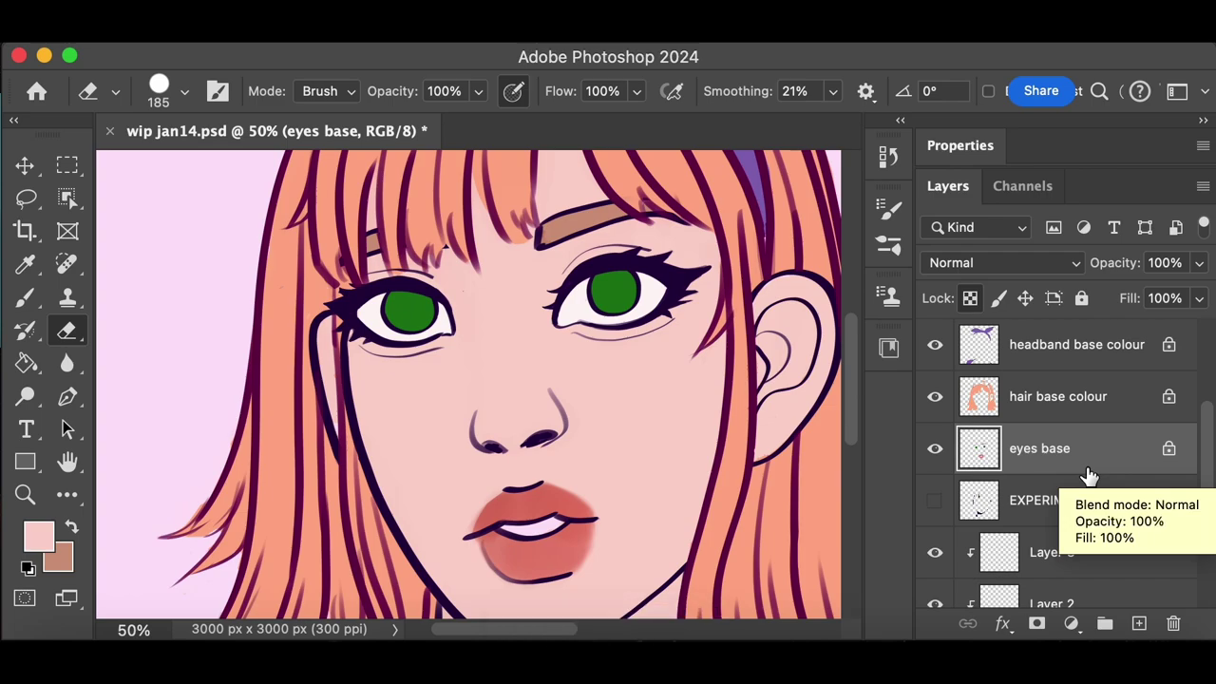
Sample the dark outline colour and draw small inner-corner lashes on the left-hand eye with an 11 px brush, on the face lines layer
drag(1206, 456, 1206, 376)
click(1121, 510)
key(super+plus)
key(super+plus)
click(24, 267)
click(252, 215)
click(25, 297)
click(164, 110)
drag(166, 111, 152, 111)
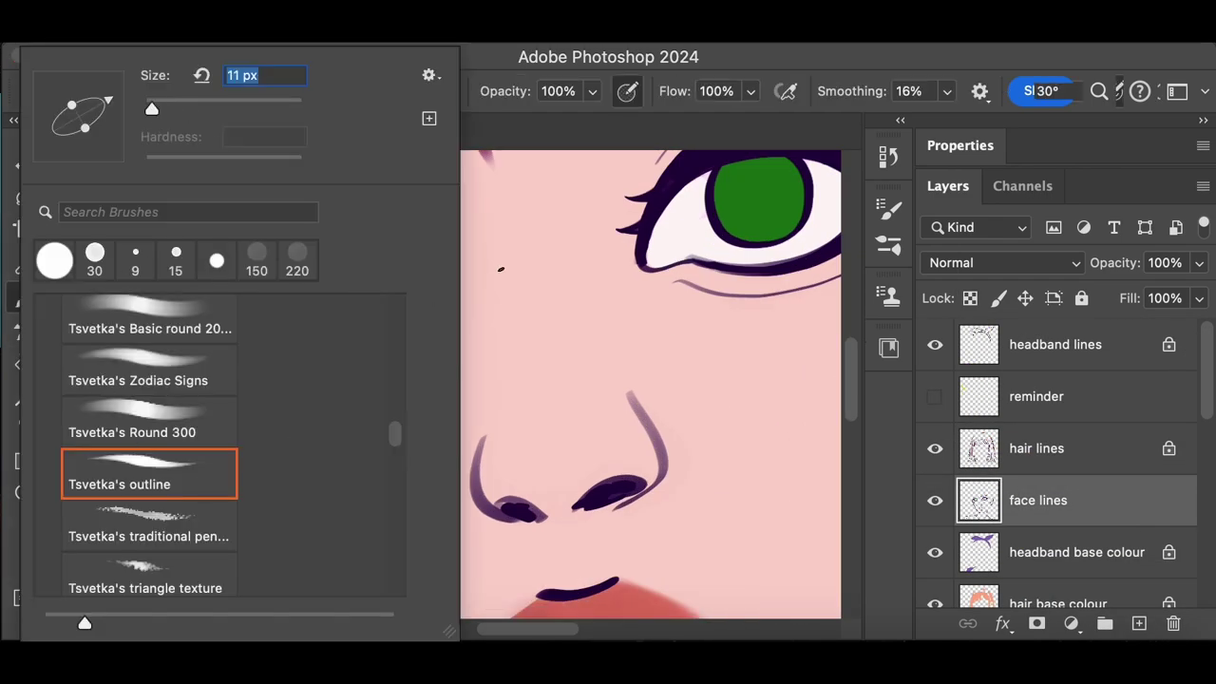
click(500, 280)
key(super+plus)
scroll(436, 374, up, 5)
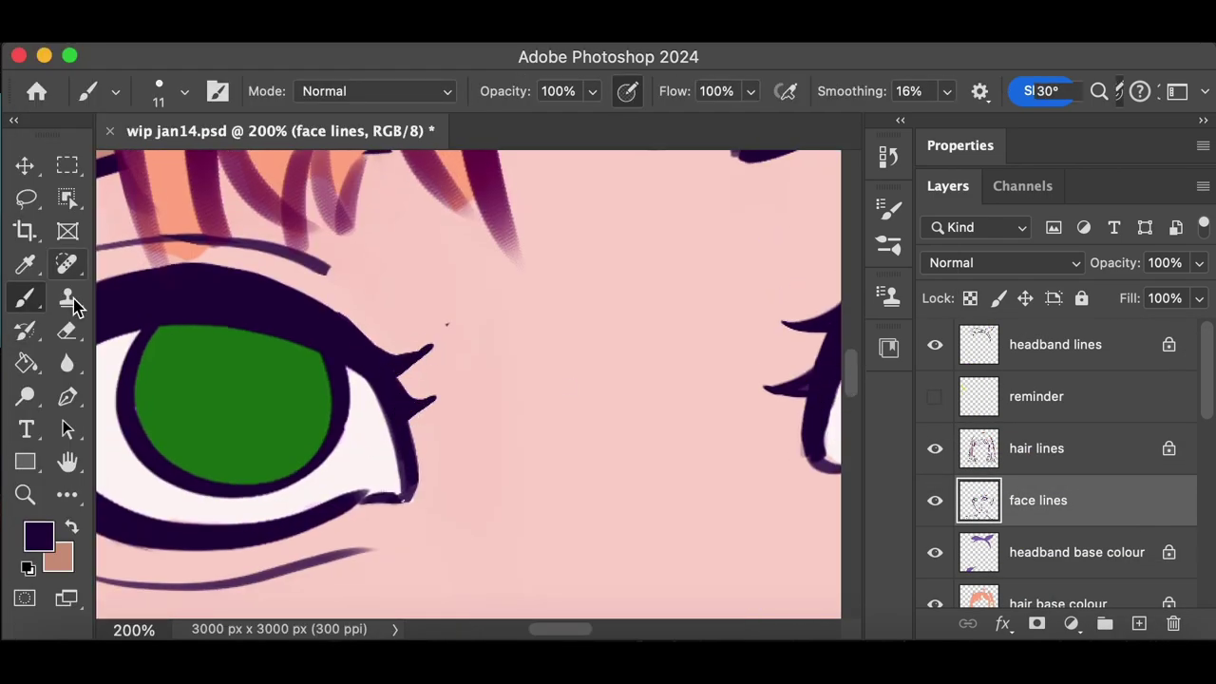
Thin the new inner-corner lashes and clean stray marks with a 14 px eraser
click(66, 330)
click(183, 92)
drag(163, 109, 155, 110)
click(562, 139)
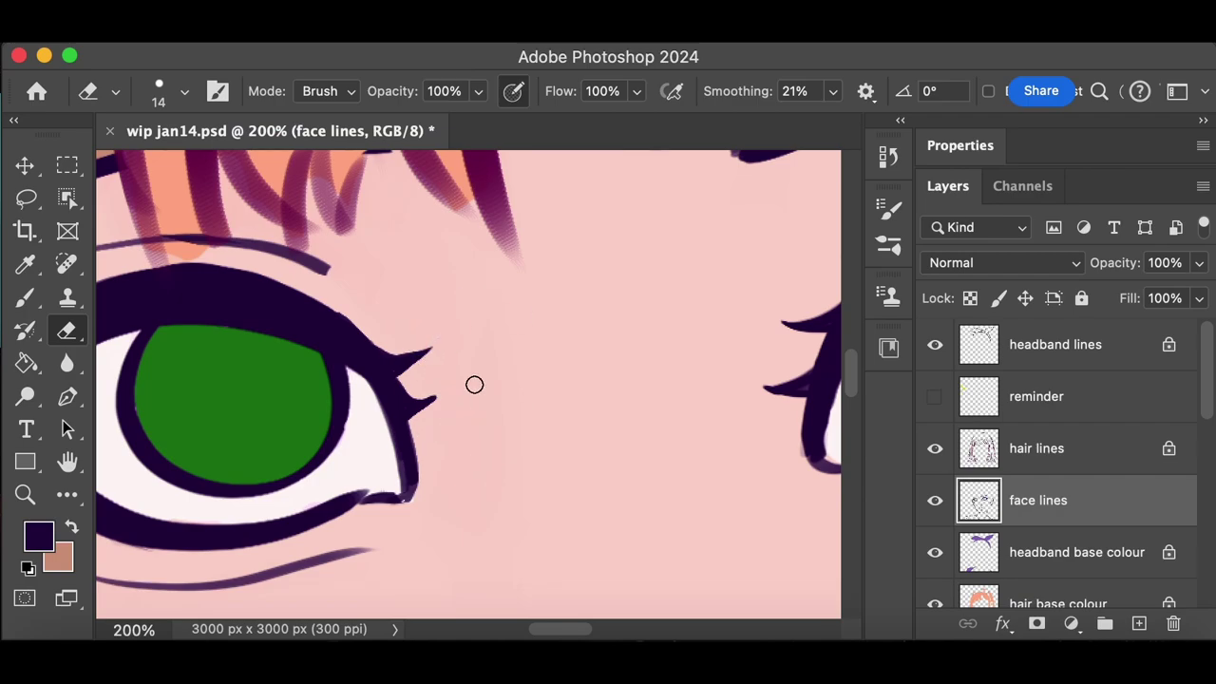
key(super+minus)
key(super+minus)
key(super+minus)
key(super+minus)
key(super+plus)
key(super+plus)
key(super+plus)
Draw small lashes along the inner lower lids of both eyes with the 11 px brush, tidying them with the eraser
click(24, 297)
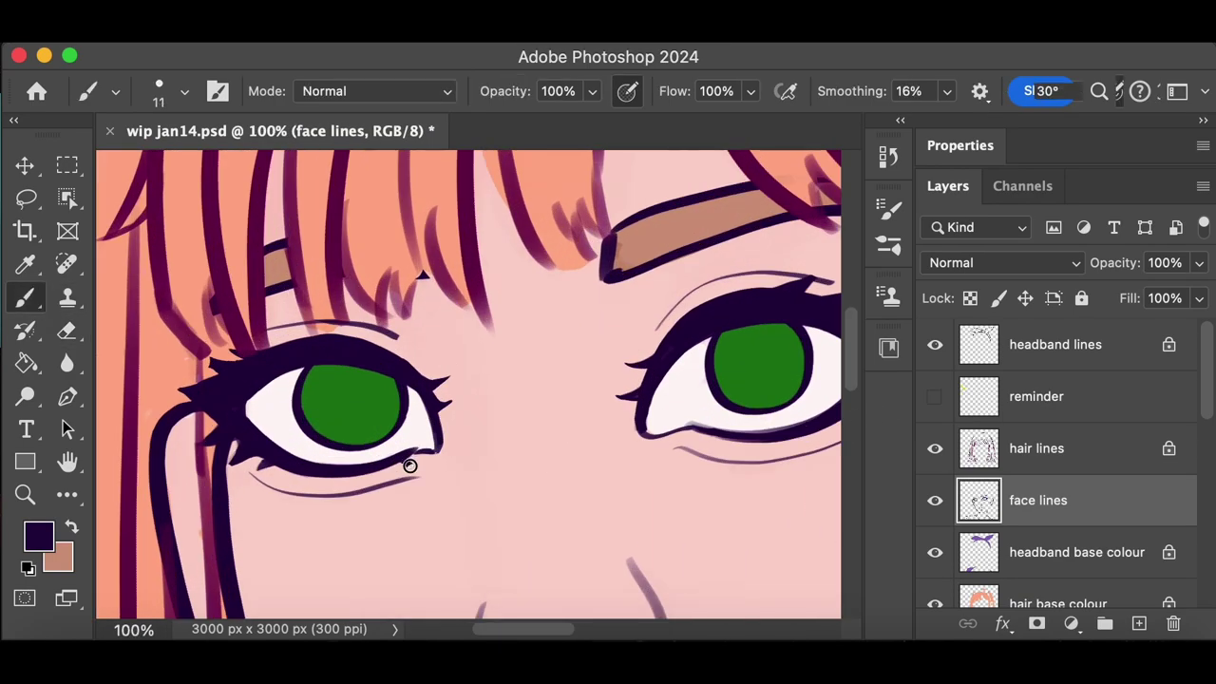
key(e)
key(super+minus)
key(super+minus)
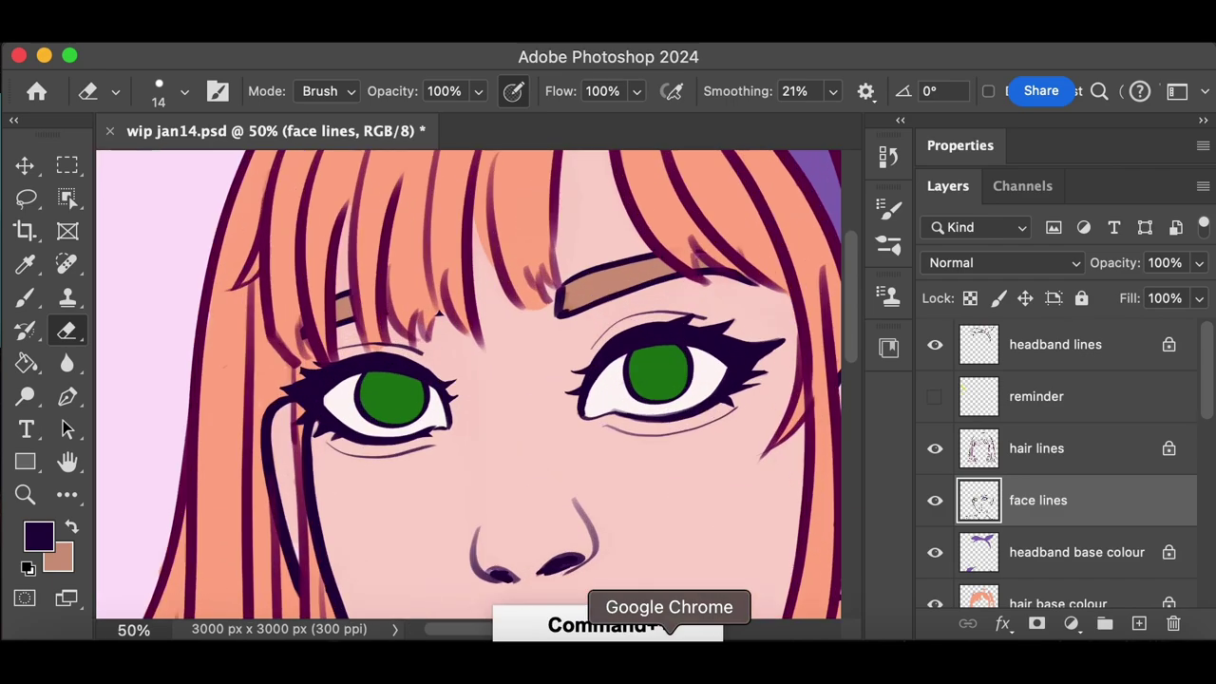
key(super+plus)
key(super+plus)
click(27, 301)
key(super+z)
mouse_move(691, 436)
mouse_down()
mouse_move(712, 435)
mouse_move(700, 437)
mouse_up()
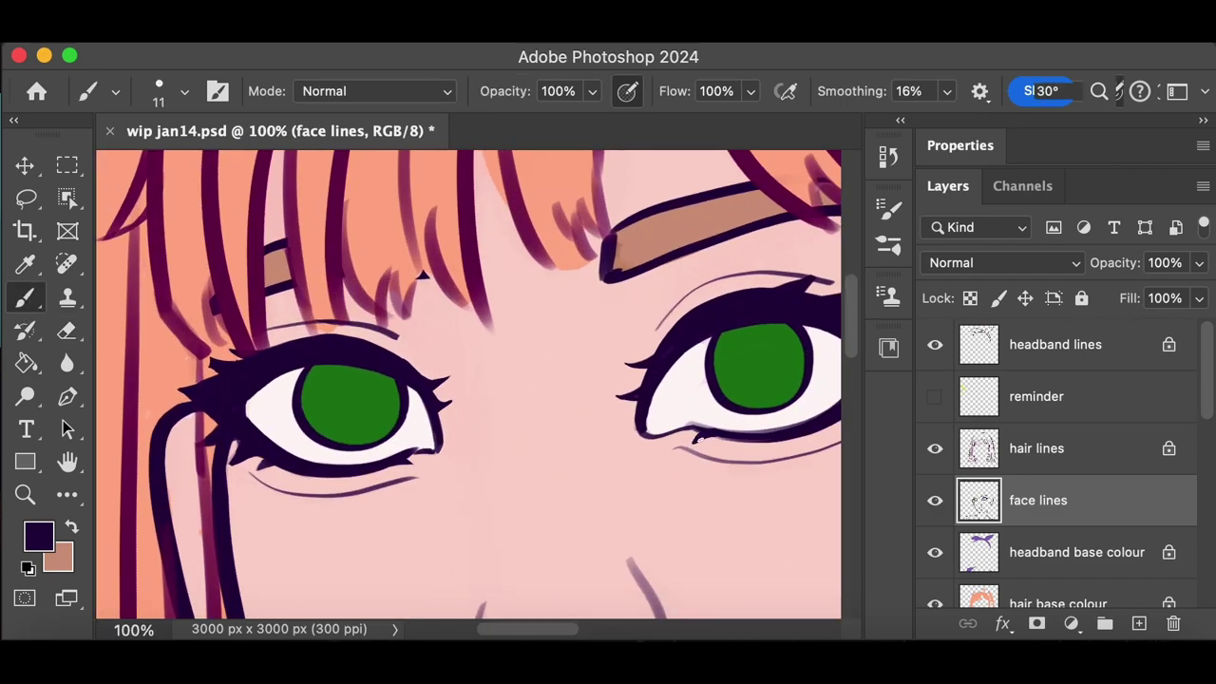
key(super+minus)
key(super+minus)
key(super+plus)
key(super+plus)
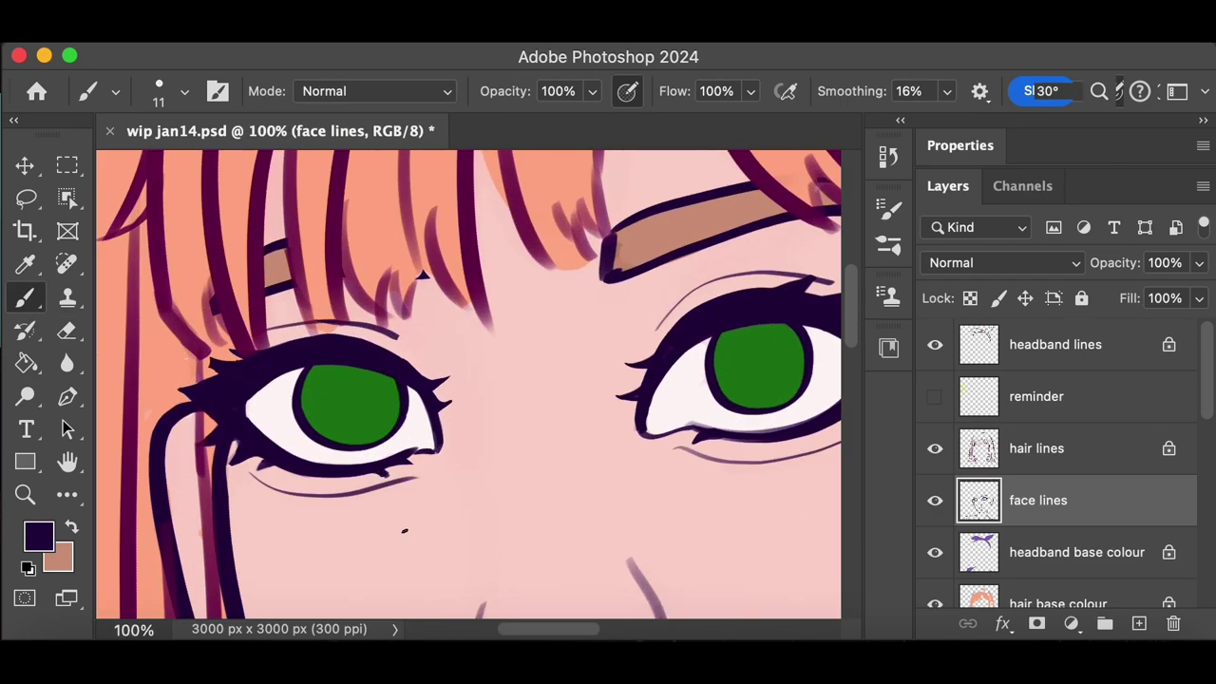
Undo the last touch-up on the lower lashes and review the whole portrait
key(e)
key(super+z)
key(super+minus)
key(super+minus)
key(super+minus)
key(super+minus)
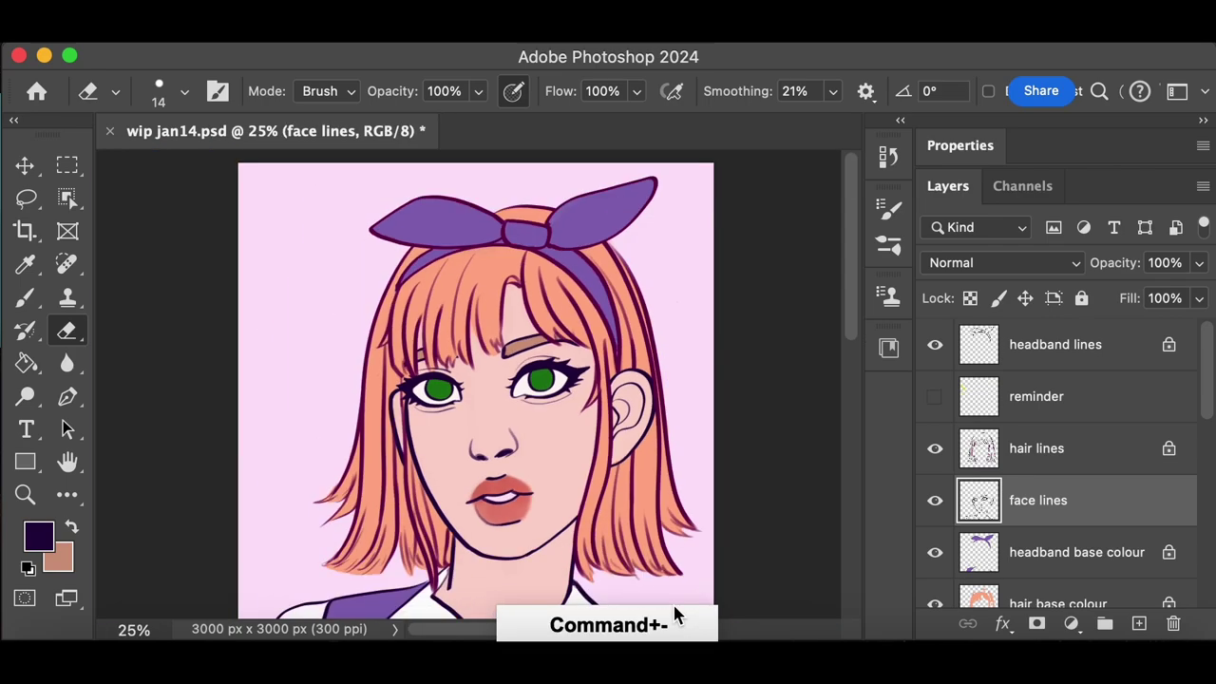
scroll(809, 442, down, 2)
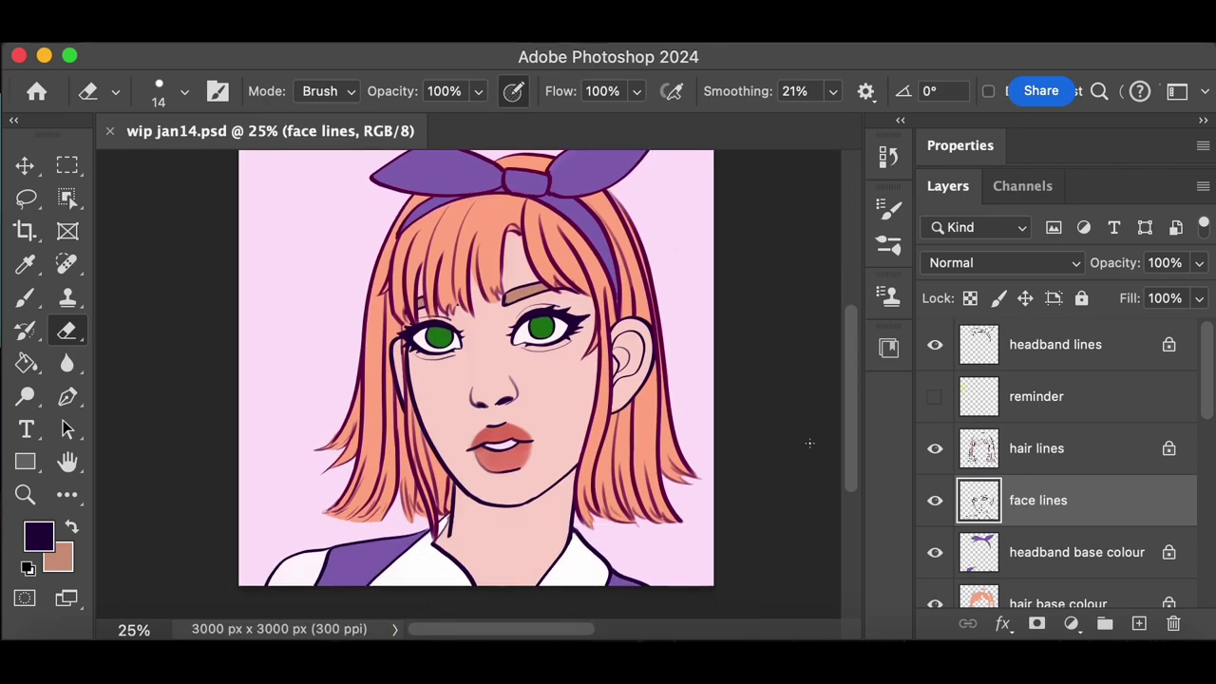
Erase the dark iris outline of the left-hand eye from the face lines layer with the 14 px eraser
key(super+plus)
key(super+plus)
key(super+plus)
scroll(352, 320, up, 3)
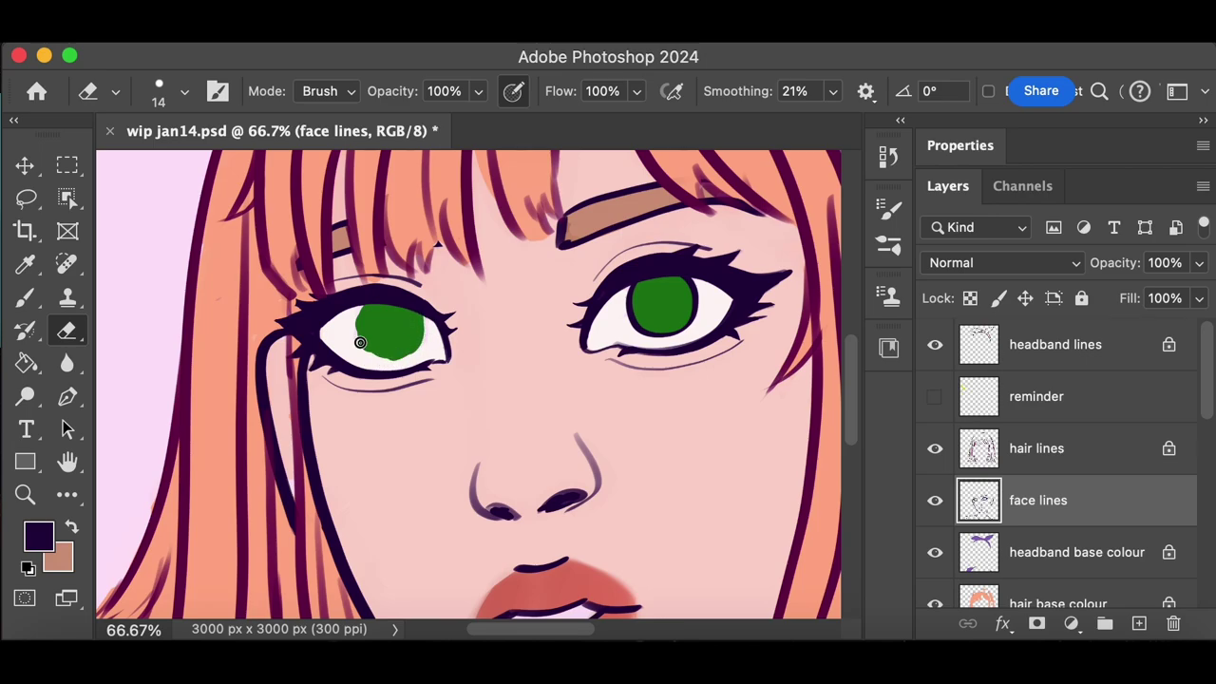
Cover the green iris of the left-hand eye with the sampled eye white, using a 25 px brush on the eyes base layer
scroll(1202, 378, down, 3)
click(1040, 500)
mouse_move(404, 342)
mouse_down()
mouse_move(380, 332)
mouse_move(387, 325)
mouse_move(397, 359)
mouse_up()
click(26, 264)
click(340, 335)
click(26, 297)
right_click(397, 352)
drag(155, 109, 162, 108)
drag(352, 328, 421, 330)
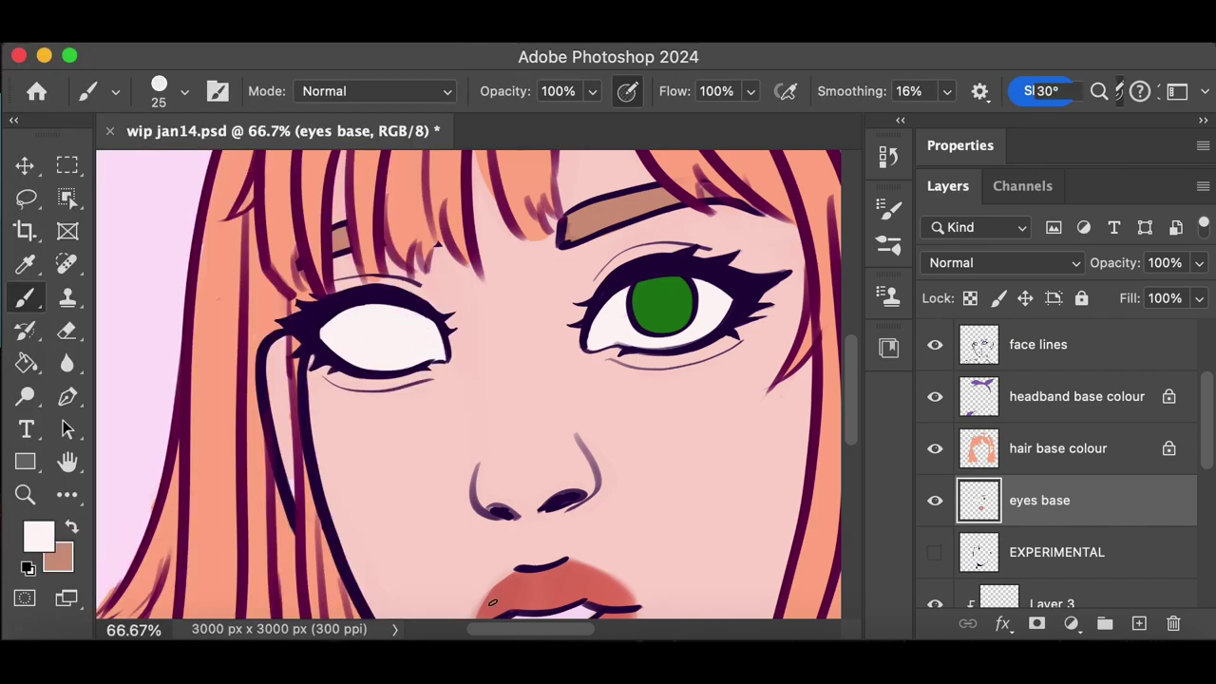
Sample the dark line colour and try drawing a new iris outline in the left-hand eye on the face lines layer
drag(852, 346, 853, 355)
click(26, 264)
click(306, 285)
click(26, 297)
click(1038, 345)
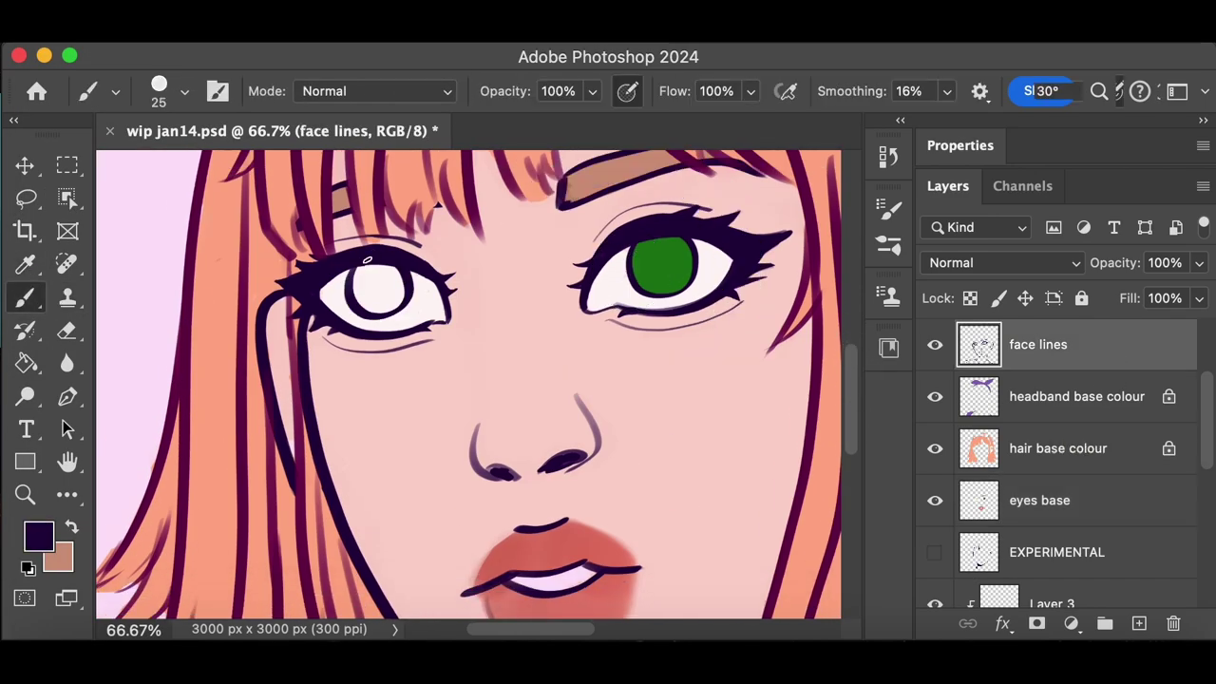
key(super+z)
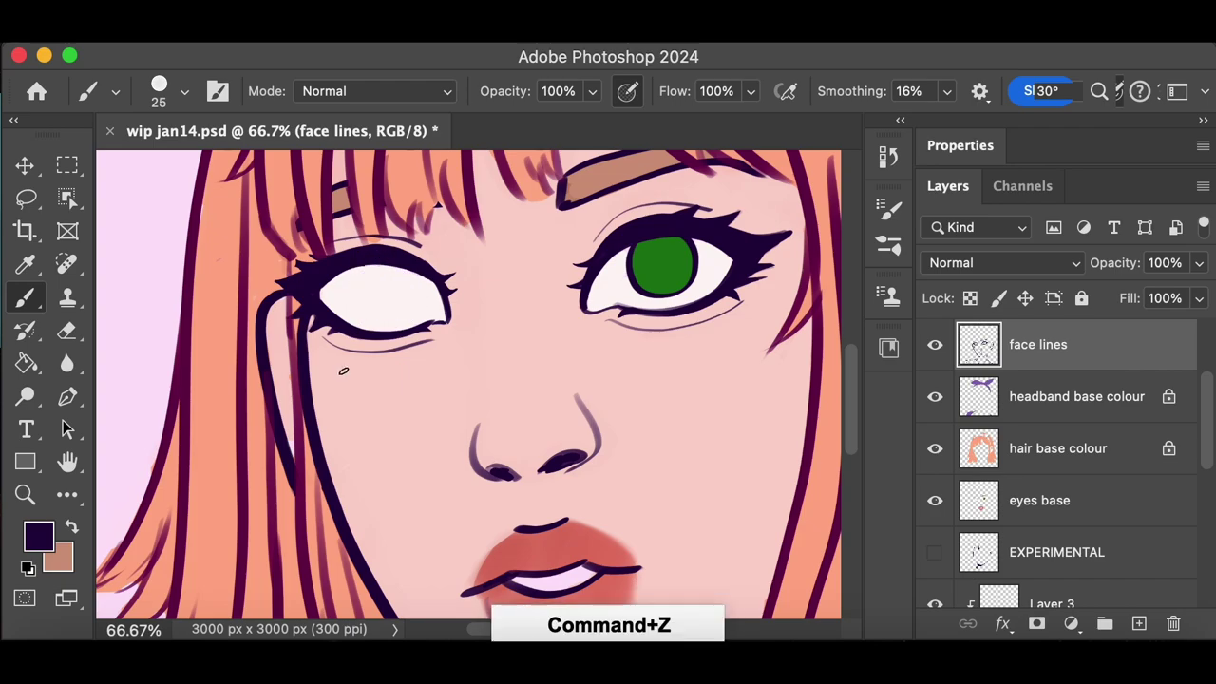
Try a rounder iris ring in the left-hand eye with the 25 px brush, compare it zoomed out, and undo it
drag(364, 267, 421, 270)
key(super+minus)
key(super+equal)
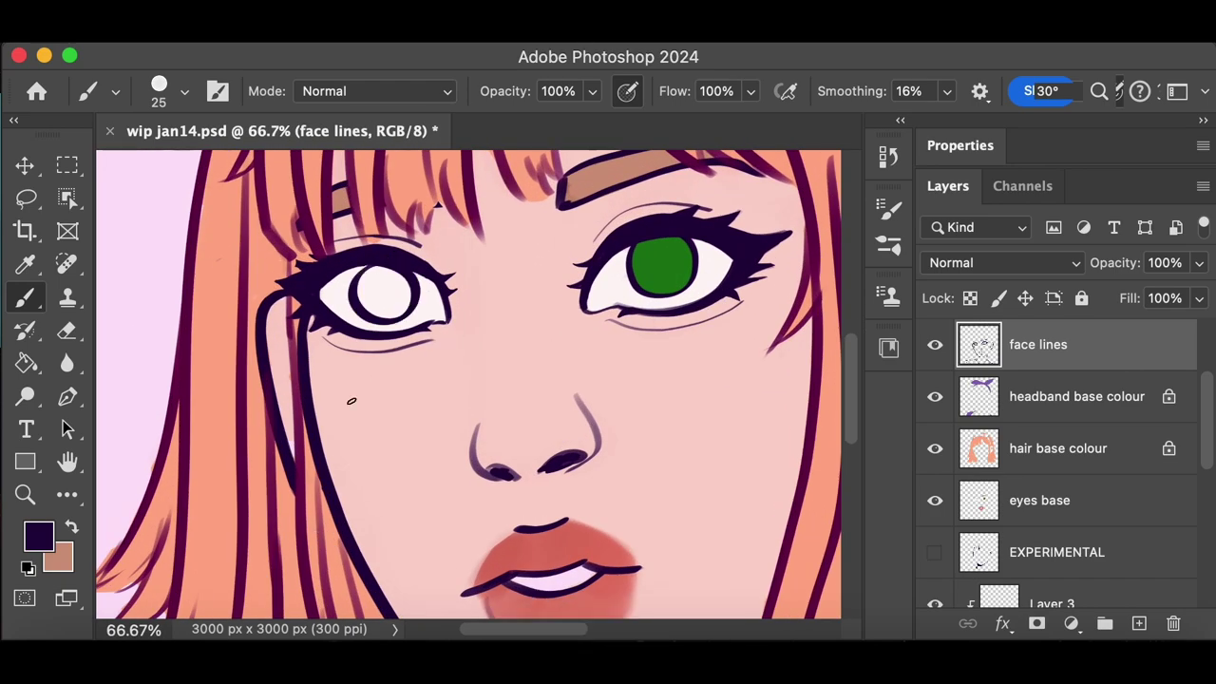
key(super+minus)
key(super+z)
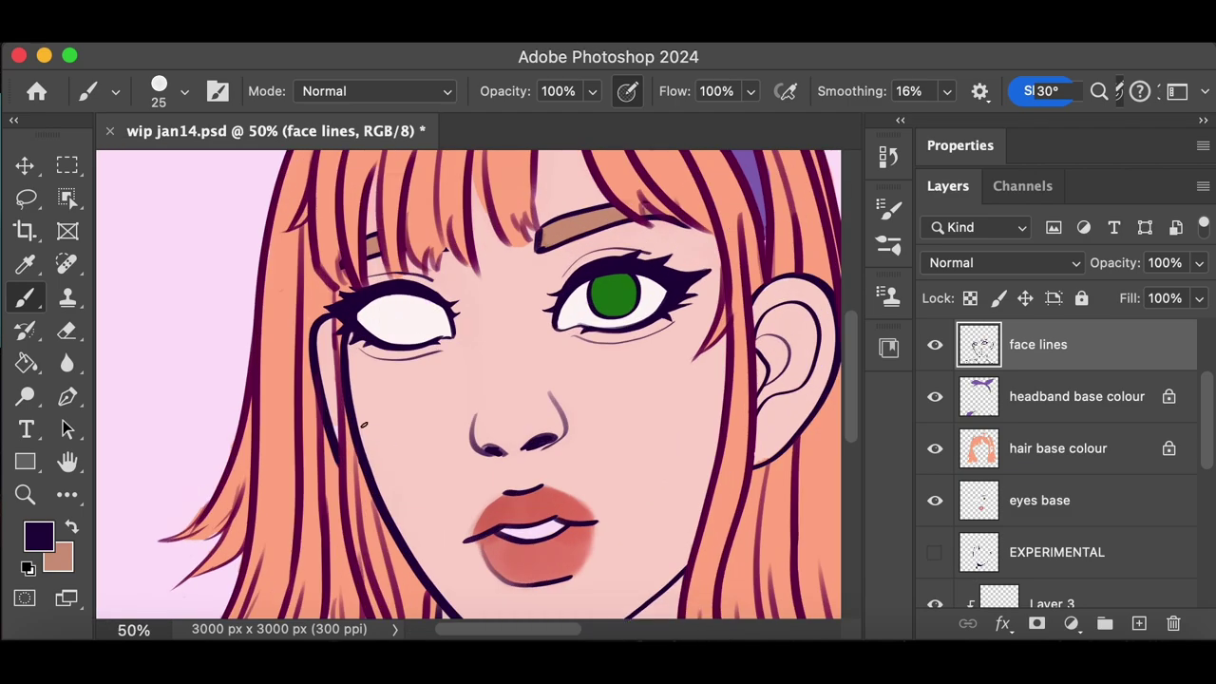
key(super+z)
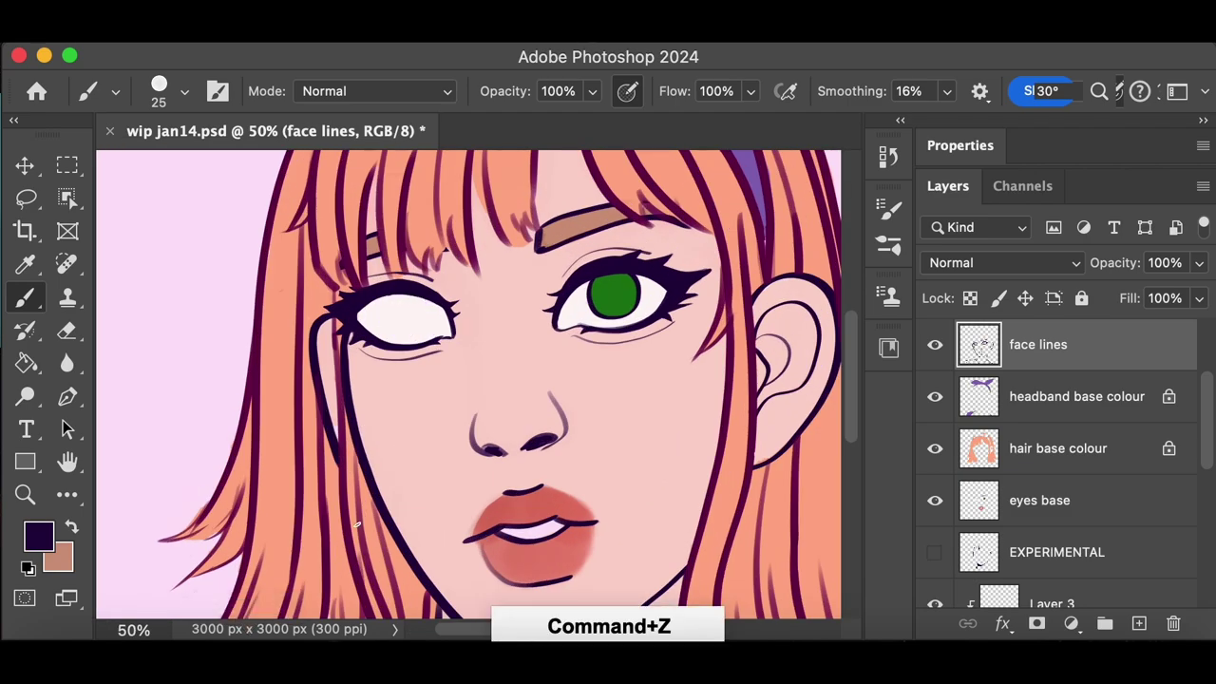
key(super+z)
Try another iris outline in the blank left-hand eye, judge it against the whole face, and undo it
drag(403, 295, 408, 293)
key(super+minus)
key(super+minus)
key(super+equal)
key(super+equal)
key(super+minus)
key(super+minus)
key(super+z)
Erase the right-hand eye's iris outline on face lines and cover its green iris with the sampled eye white on eyes base
key(super+equal)
key(super+equal)
key(e)
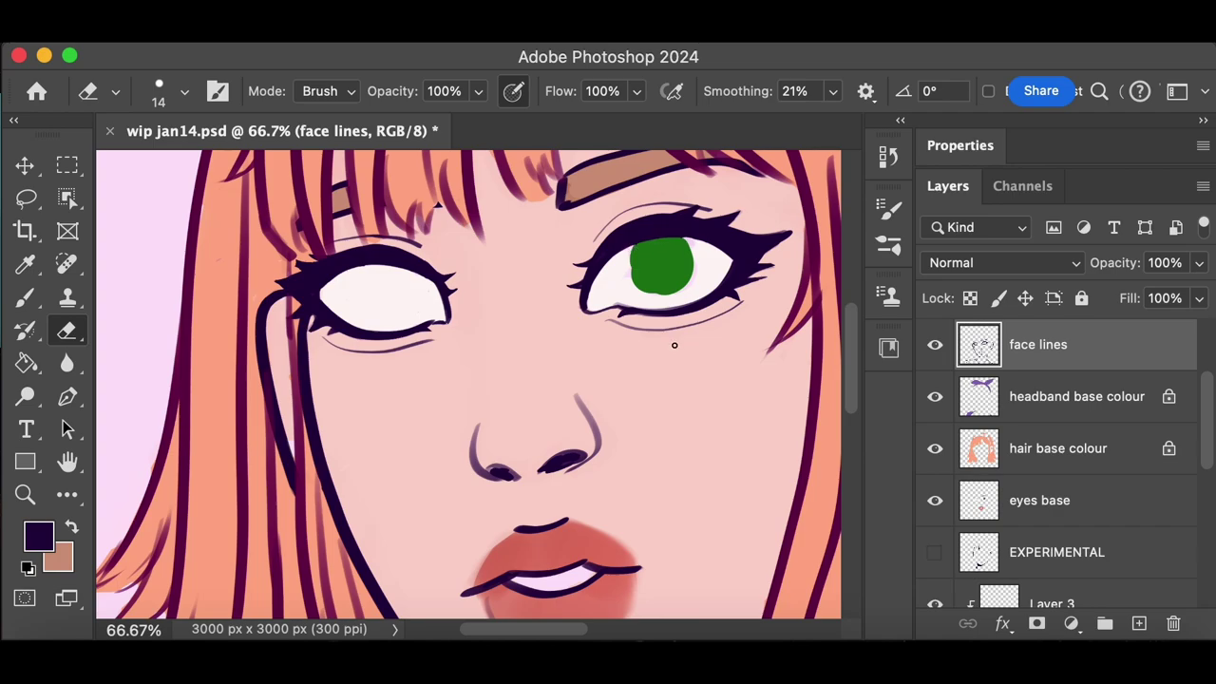
click(1143, 486)
click(26, 264)
click(613, 275)
click(26, 297)
drag(635, 266, 645, 247)
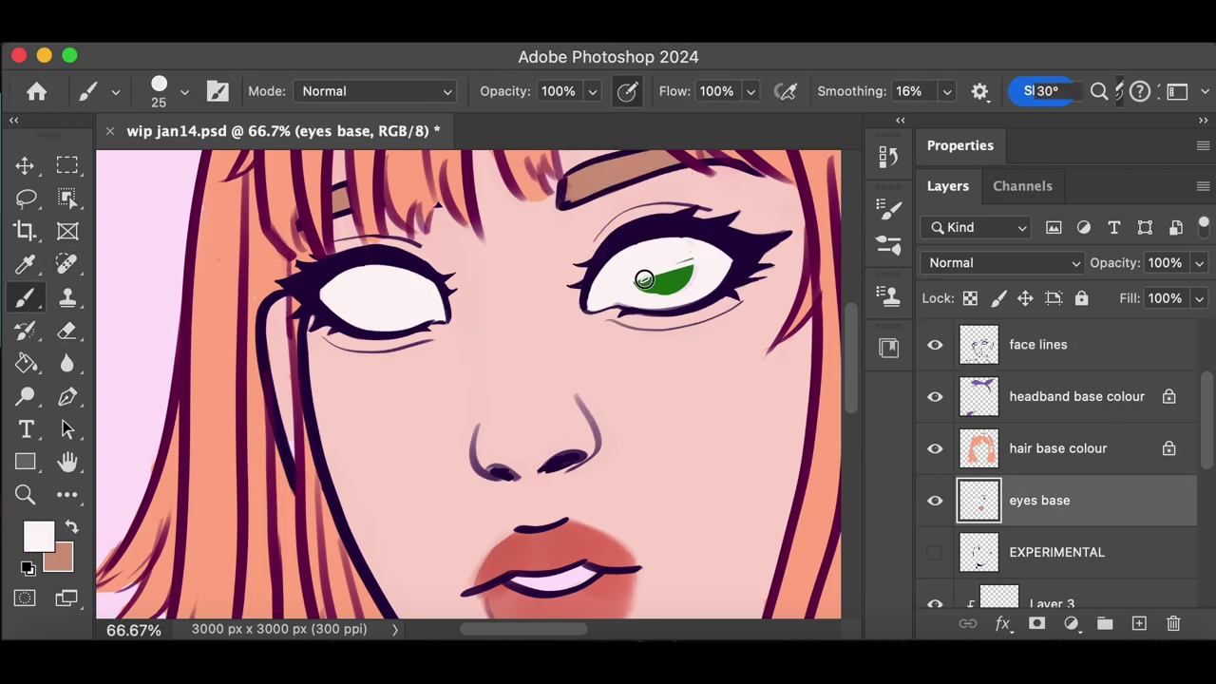
click(1107, 359)
key(e)
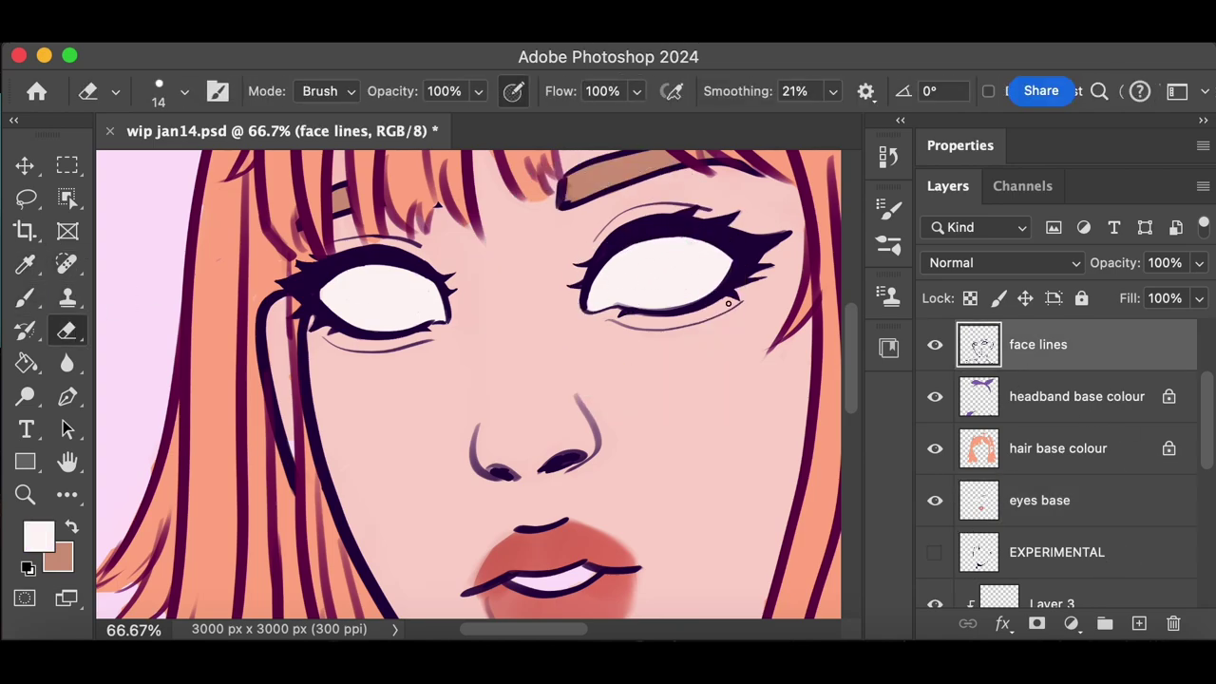
Test dark iris rings in both blank eyes with the 25 px brush on face lines, undoing misfits and keeping one in the right-hand eye
key(super+minus)
key(super+z)
key(b)
key(super+z)
key(super+z)
drag(559, 312, 592, 315)
key(super+z)
drag(415, 325, 444, 330)
key(super+z)
key(super+z)
drag(558, 313, 591, 313)
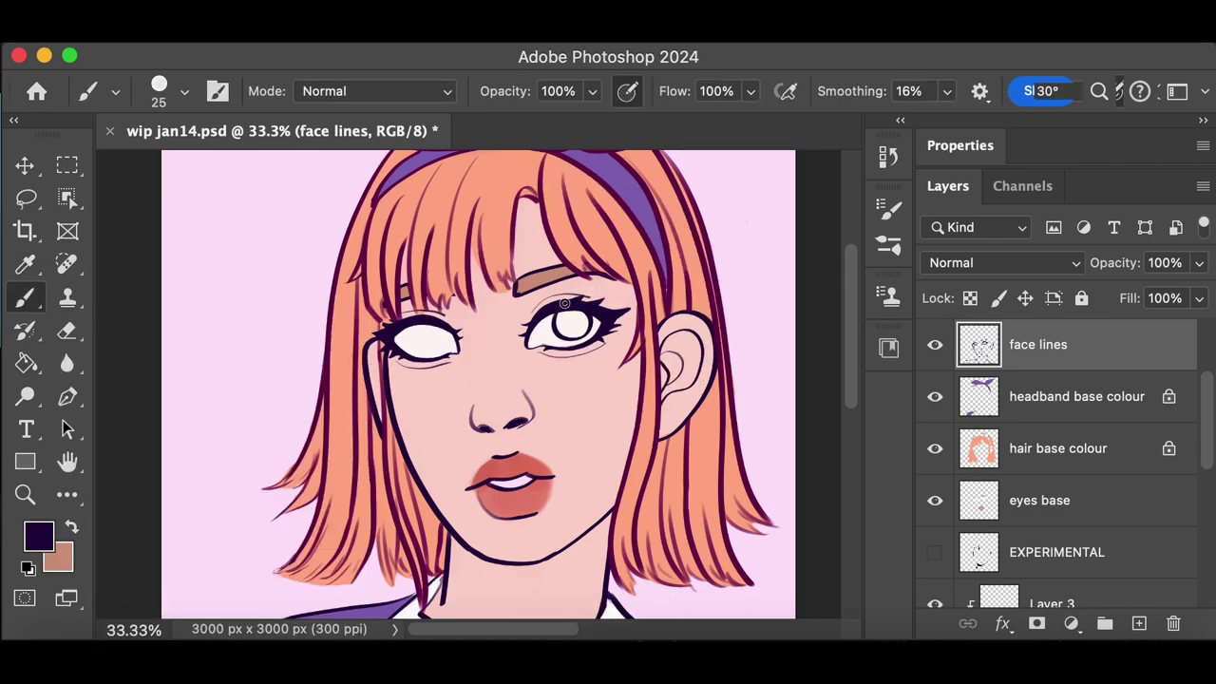
Undo the recent iris outline strokes in both eyes on the face lines layer
key(super+z)
key(super+z)
key(super+z)
key(super+z)
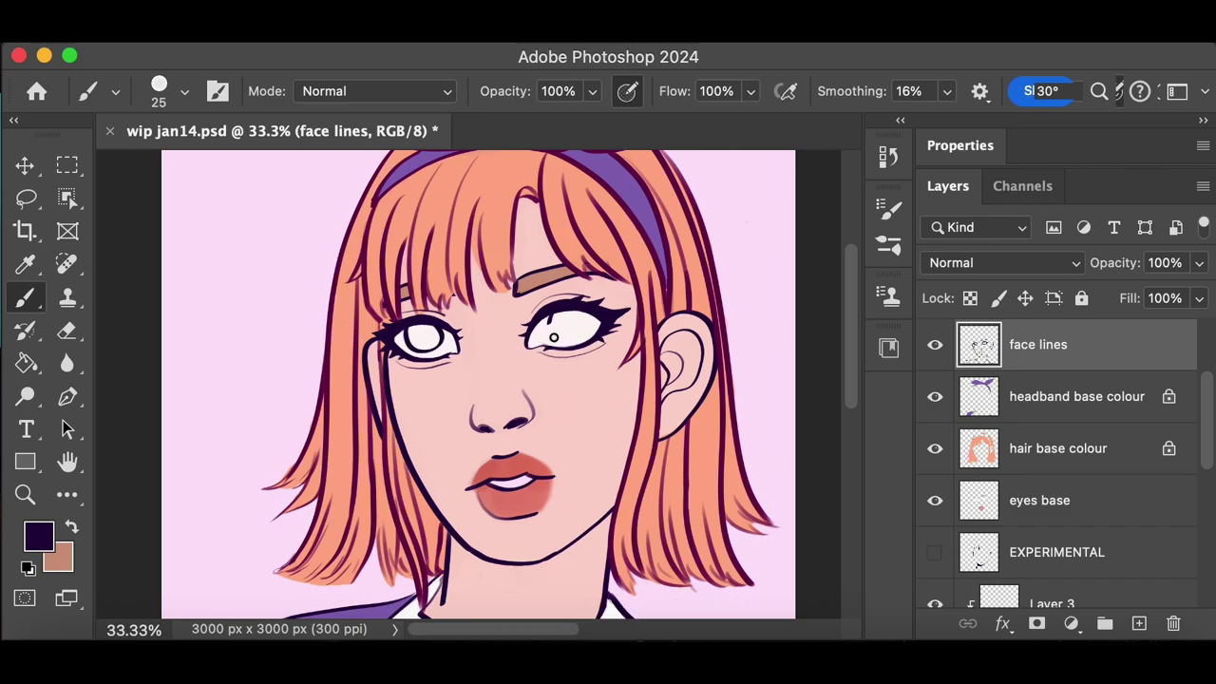
key(super+plus)
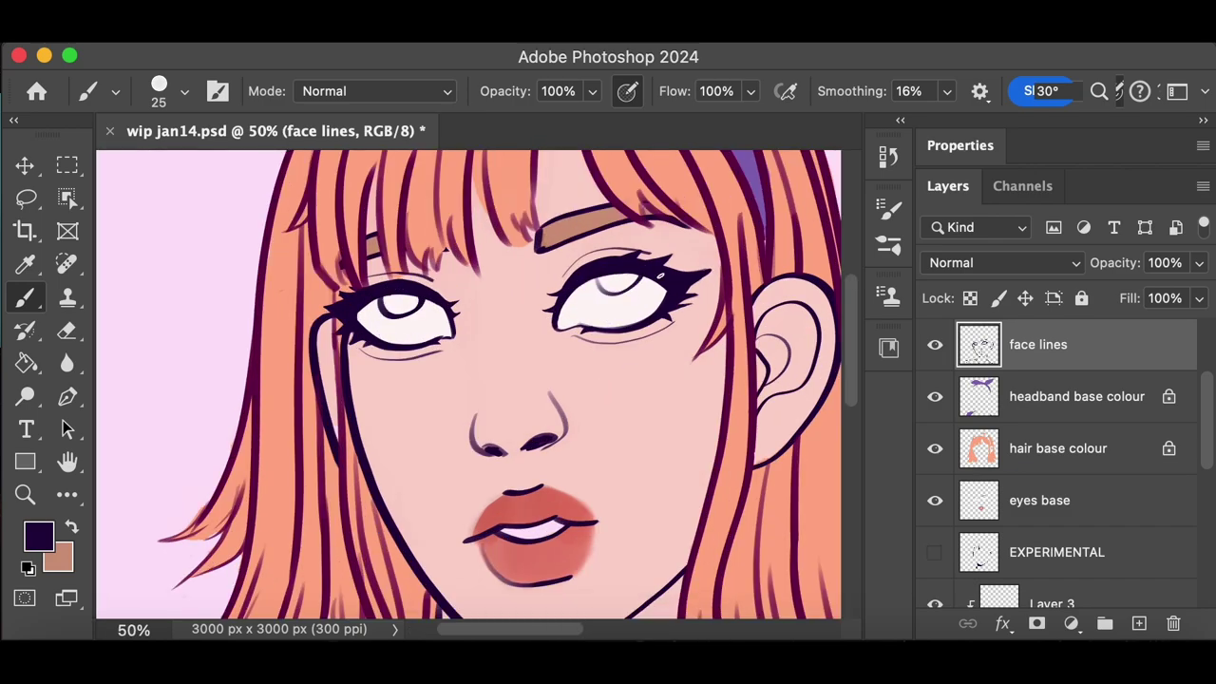
key(super+z)
key(super+z)
Try drawing curved iris outlines freehand inside both eyes on the face lines layer
drag(619, 281, 627, 326)
key(super+minus)
key(super+minus)
drag(428, 304, 410, 358)
key(super+plus)
key(super+plus)
key(super+minus)
key(super+z)
key(super+z)
Try redrawing the iris outlines in both eyes with short curved strokes, undoing each attempt
mouse_move(558, 313)
mouse_down()
mouse_move(555, 344)
mouse_move(581, 343)
mouse_up()
key(super+z)
key(super+z)
key(super+z)
key(super+z)
key(super+z)
drag(423, 325, 429, 357)
drag(446, 326, 434, 357)
key(super+z)
key(super+z)
key(super+z)
key(super+z)
Switch to a 175 px hard round brush and stamp a solid dark purple iris in each eye
click(162, 93)
click(212, 263)
click(162, 108)
click(575, 326)
click(429, 338)
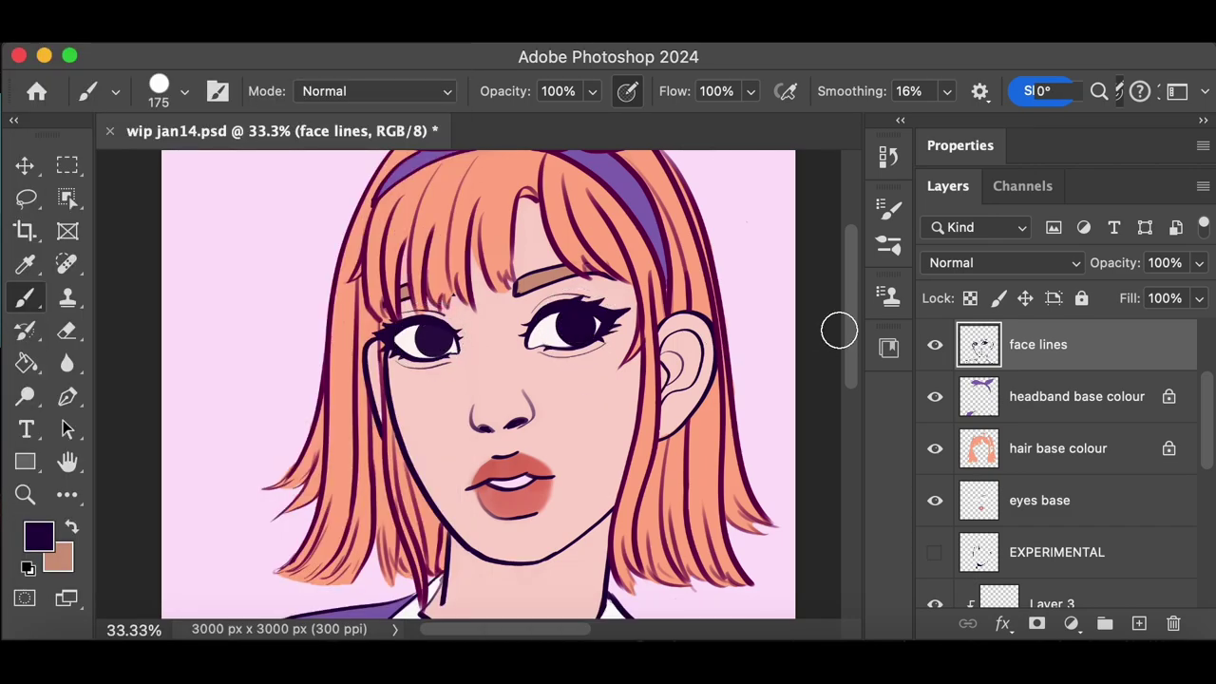
Undo the stamped irises and try stamping them again in slightly different positions in both eyes
scroll(846, 454, down, 2)
key(super+z)
key(super+z)
click(575, 283)
click(435, 295)
key(super+z)
click(432, 295)
Compare the eyes with and without the stamped irises, and undo the stamps on the face lines layer
scroll(848, 385, up, 2)
scroll(853, 392, down, 2)
key(super+z)
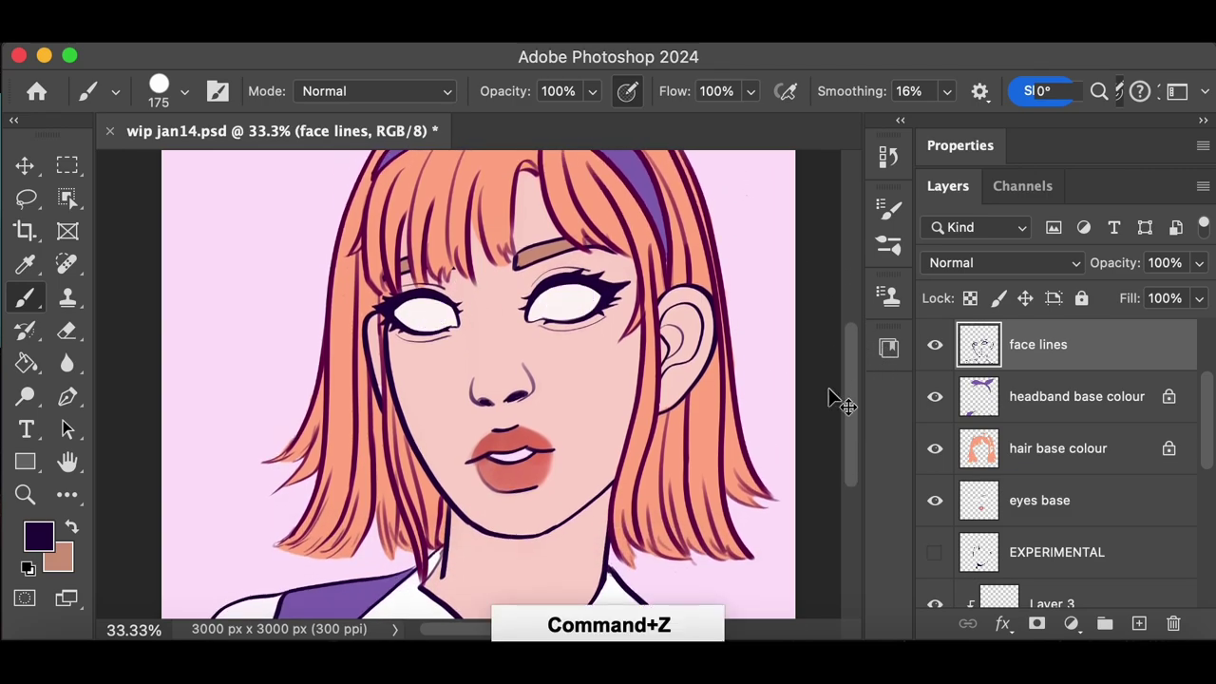
key(super+shift+z)
key(super+z)
key(super+shift+z)
key(super+plus)
key(super+z)
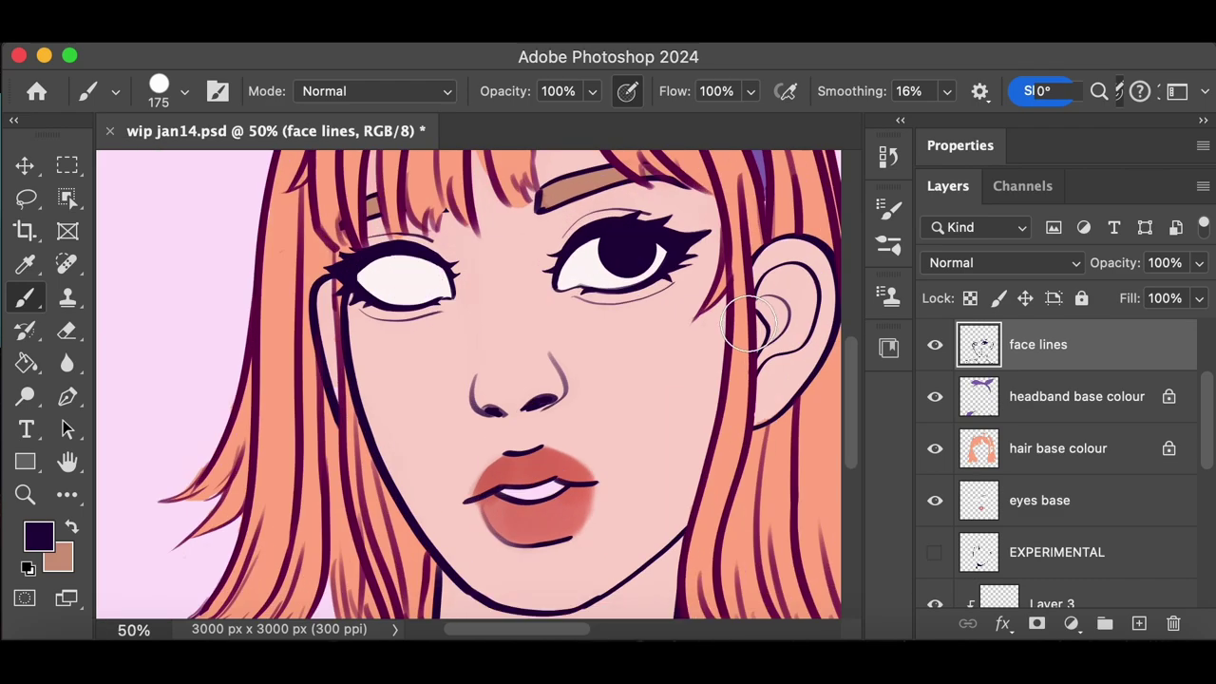
key(super+z)
Try stamping the dark irises directly on the eyes base layer
click(1145, 516)
click(633, 249)
click(419, 270)
key(super+z)
key(super+z)
Add a new layer above eyes base and clip it to that layer
click(1139, 623)
right_click(1044, 500)
mouse_move(891, 629)
click(868, 479)
Try stamping a dark iris in each eye on the clipped layer, and undo both
click(628, 249)
click(419, 268)
key(super+minus)
key(super+z)
key(super+z)
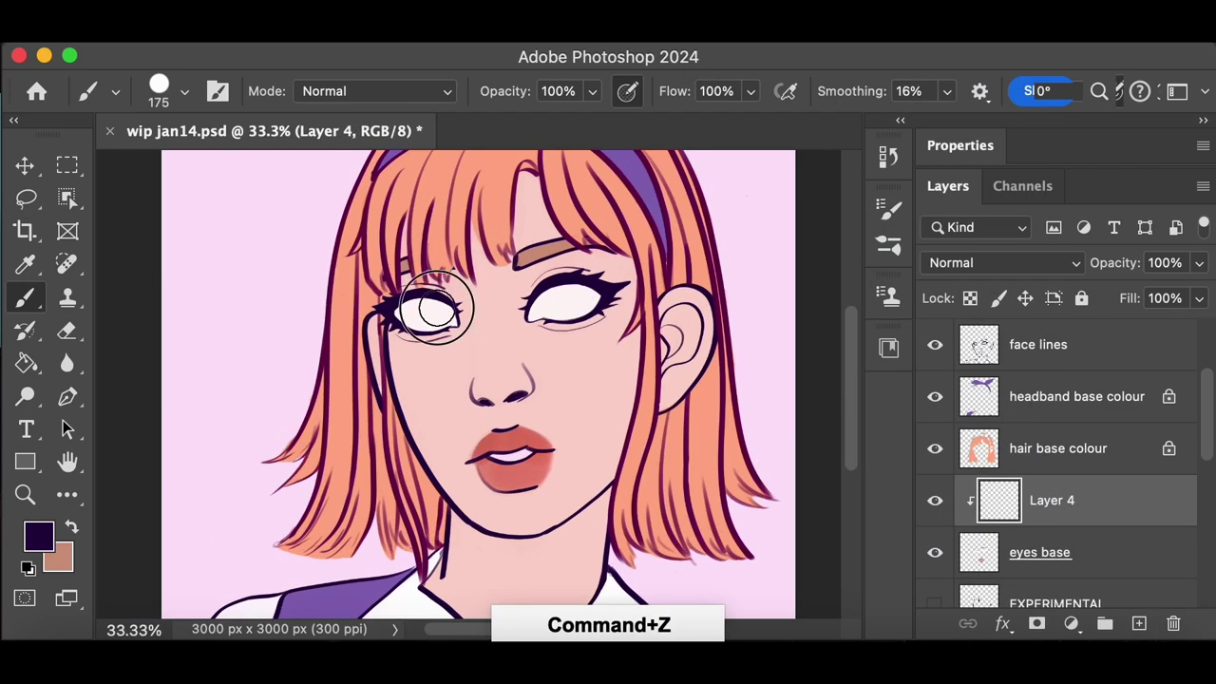
Try other positions for the two stamped irises on the clipped layer, and undo them
click(438, 308)
click(578, 297)
key(super+z)
click(432, 312)
click(574, 296)
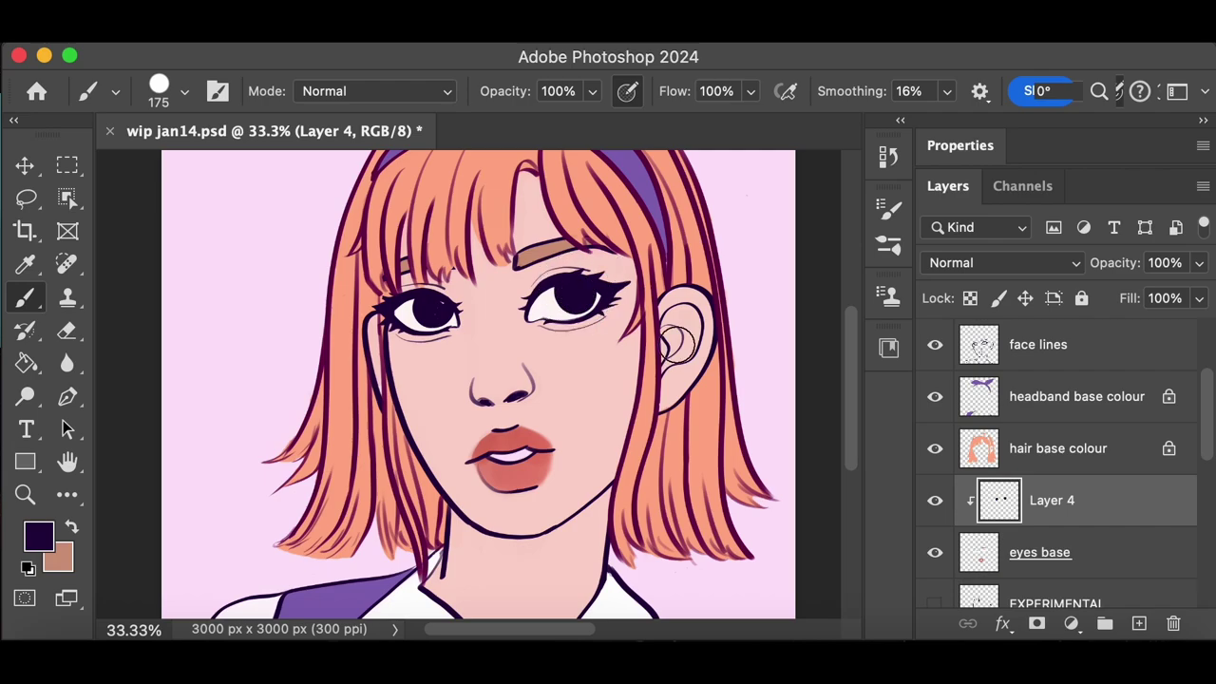
key(super+minus)
key(super+z)
key(super+z)
Stamp solid dark irises in both eyes on the clipped layer, retrying the position of the one nearest the visible ear
click(449, 331)
click(558, 315)
key(super+z)
click(553, 317)
key(super+z)
click(549, 319)
key(super+z)
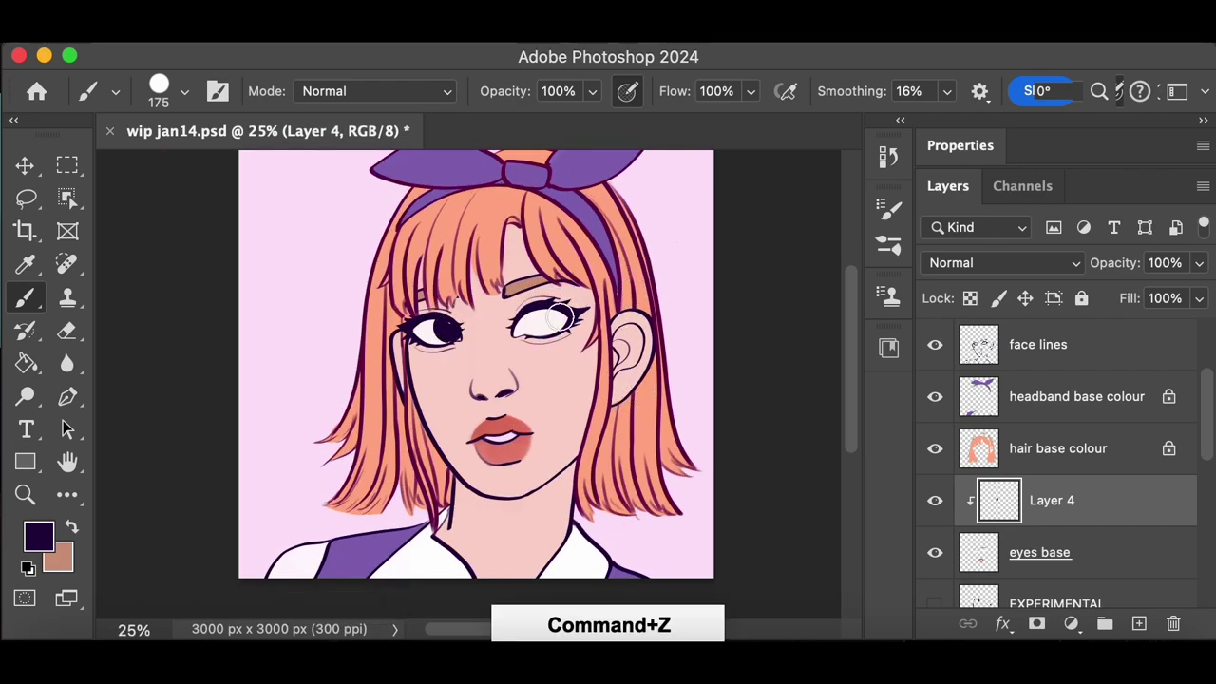
key(super+minus)
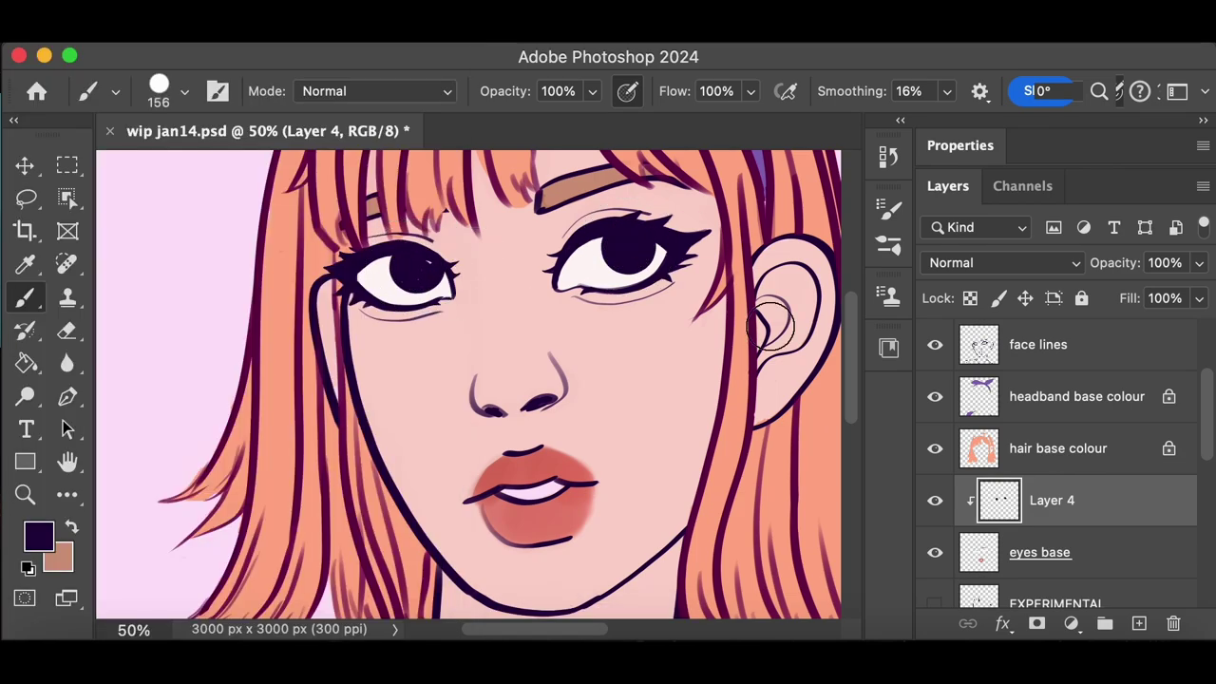
Check the face lines, headband lines, hair lines and headband base colour layers with the Eraser for the iris specks
click(1031, 342)
key(e)
drag(1208, 423, 1208, 344)
click(1188, 359)
key(alt+bracketleft)
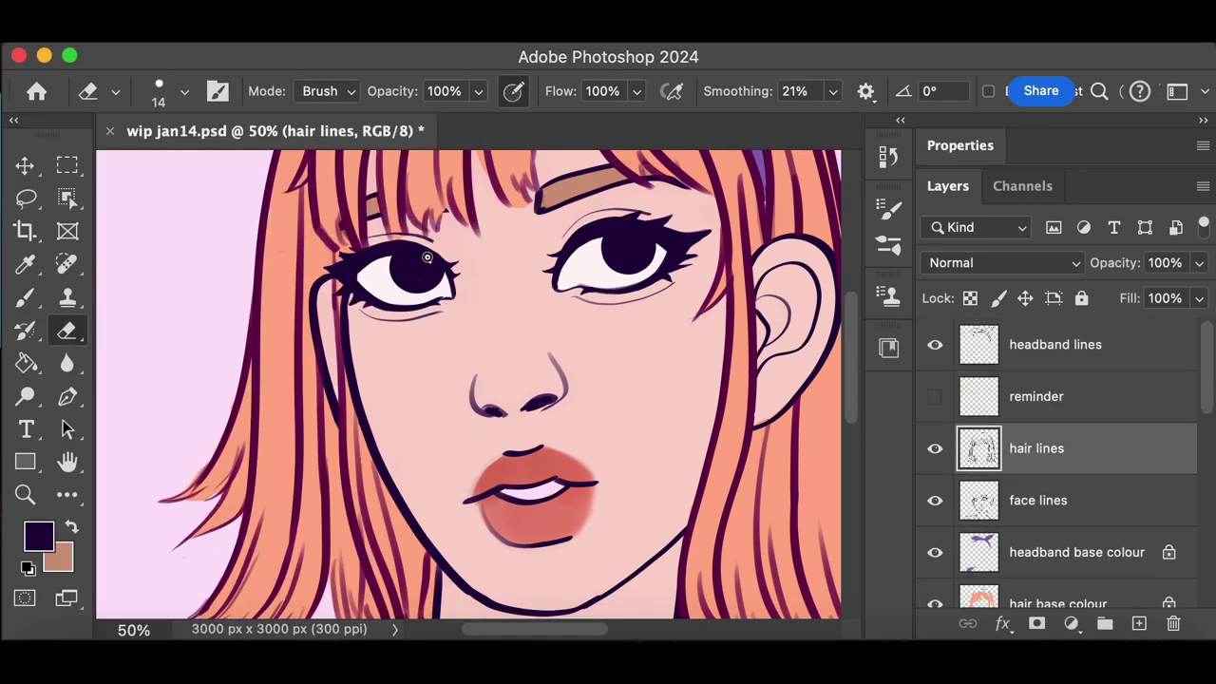
key(alt+bracketleft)
key(alt+bracketleft)
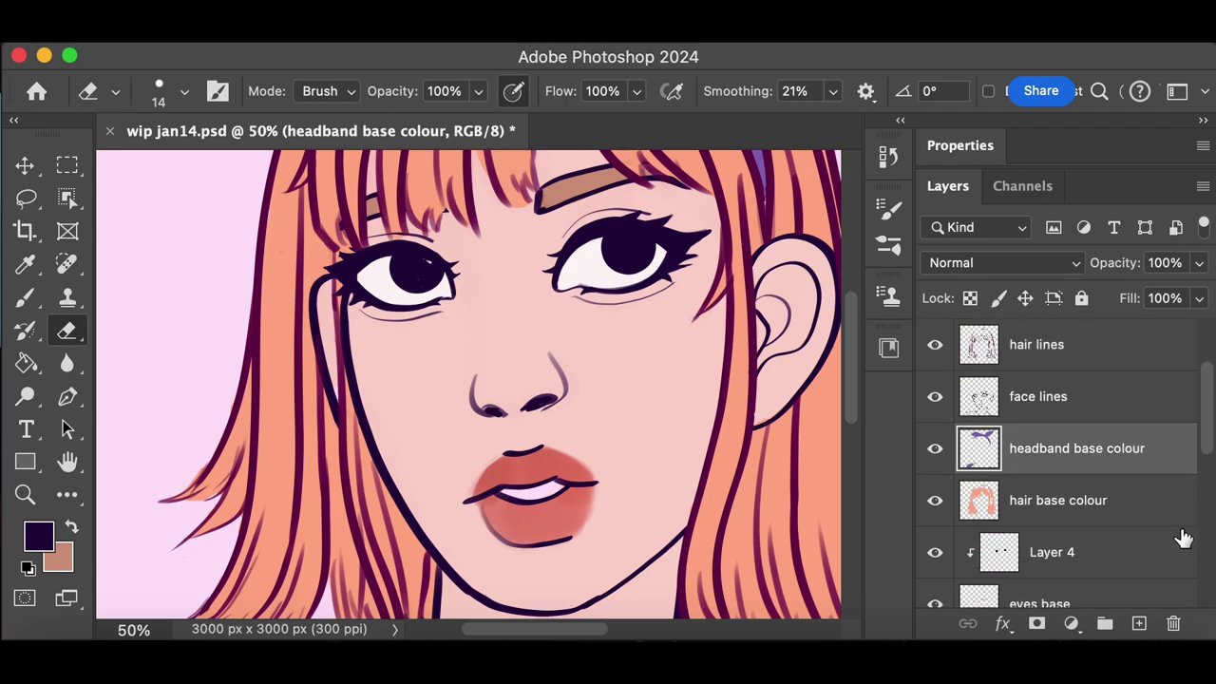
scroll(1203, 472, down, 2)
Fill the specks behind the iris farther from the visible ear on the eyes base layer with the sampled eye-white colour
click(1126, 519)
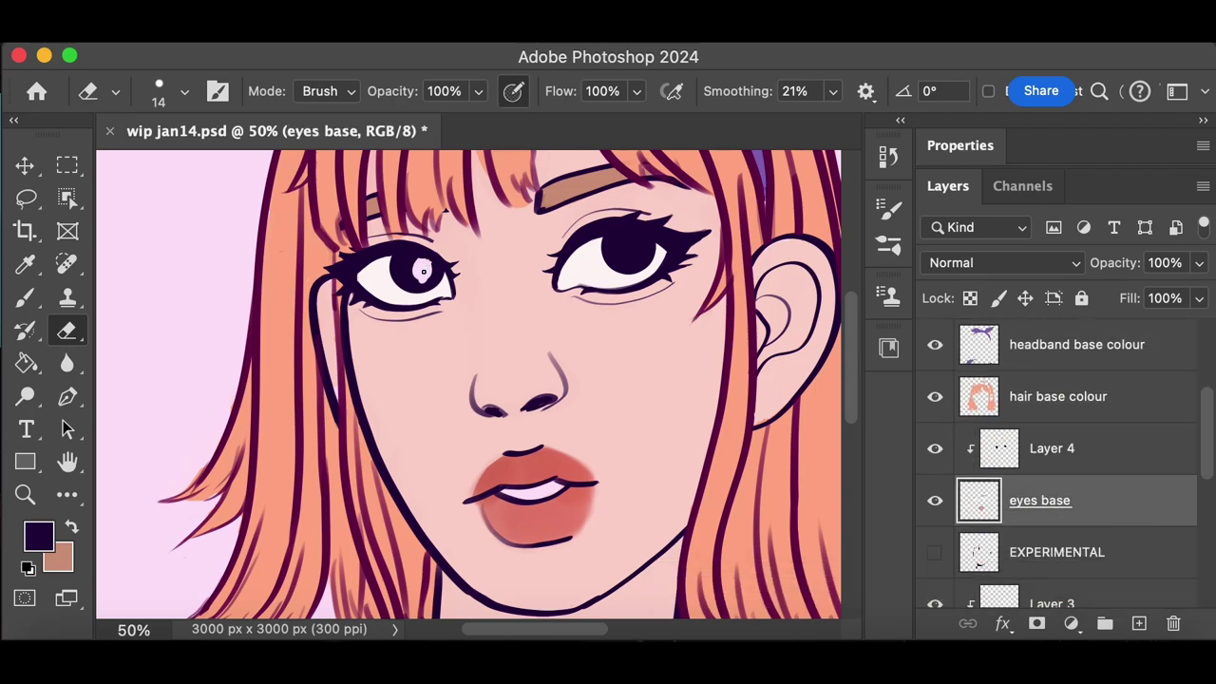
key(b)
alt+click(375, 276)
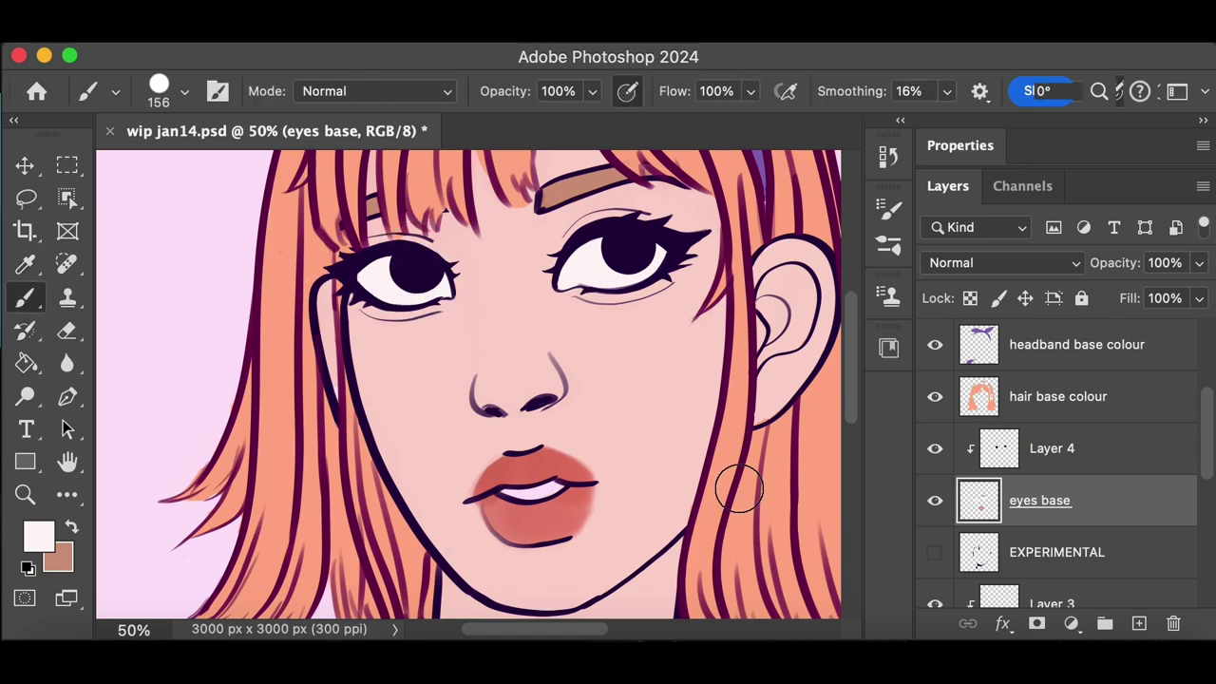
key(super+minus)
key(super+plus)
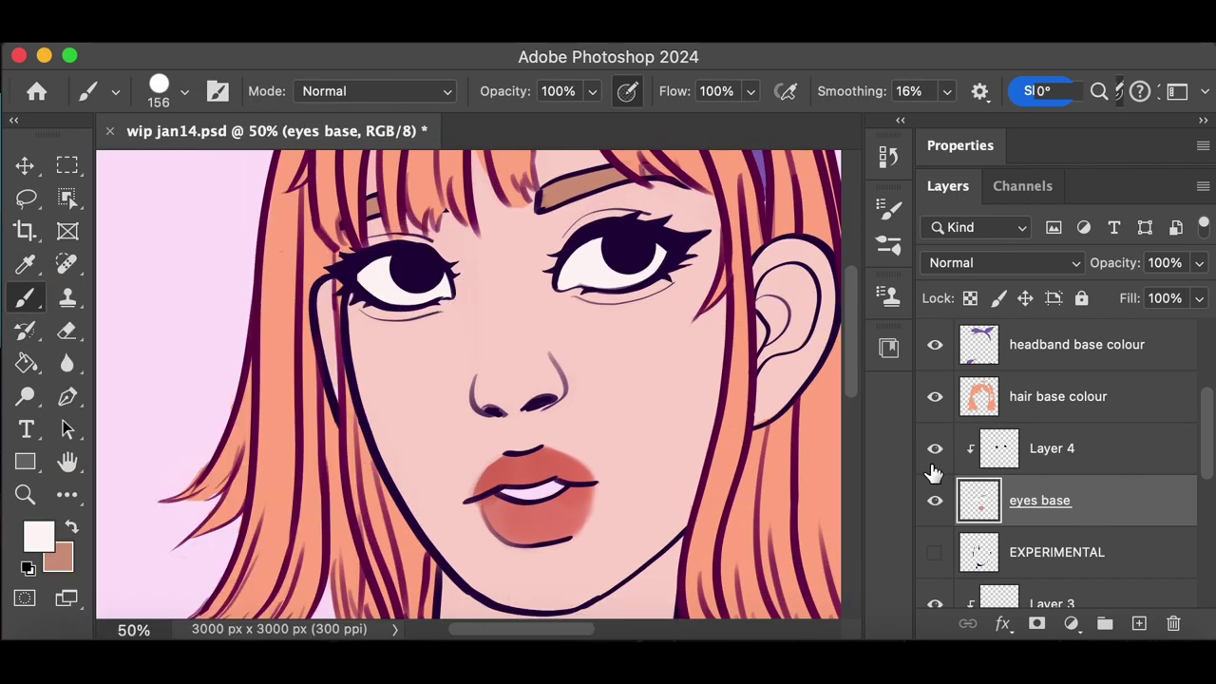
Switch to the Eraser and save the document
click(68, 331)
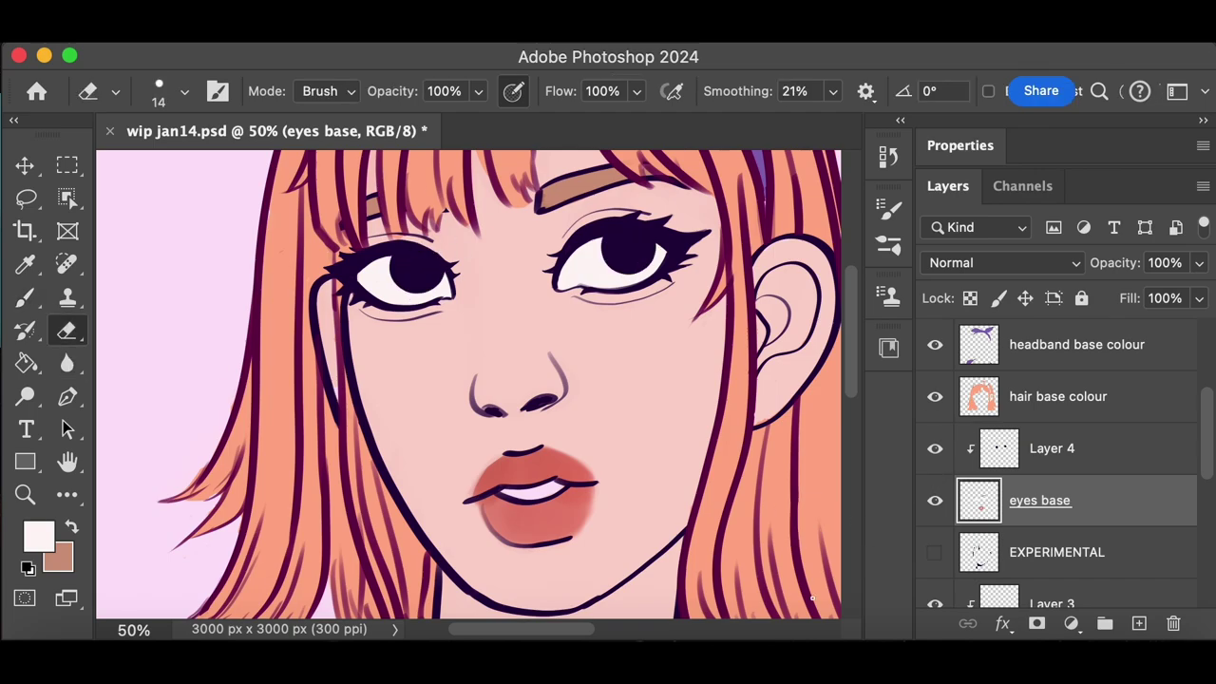
key(super+minus)
key(super+minus)
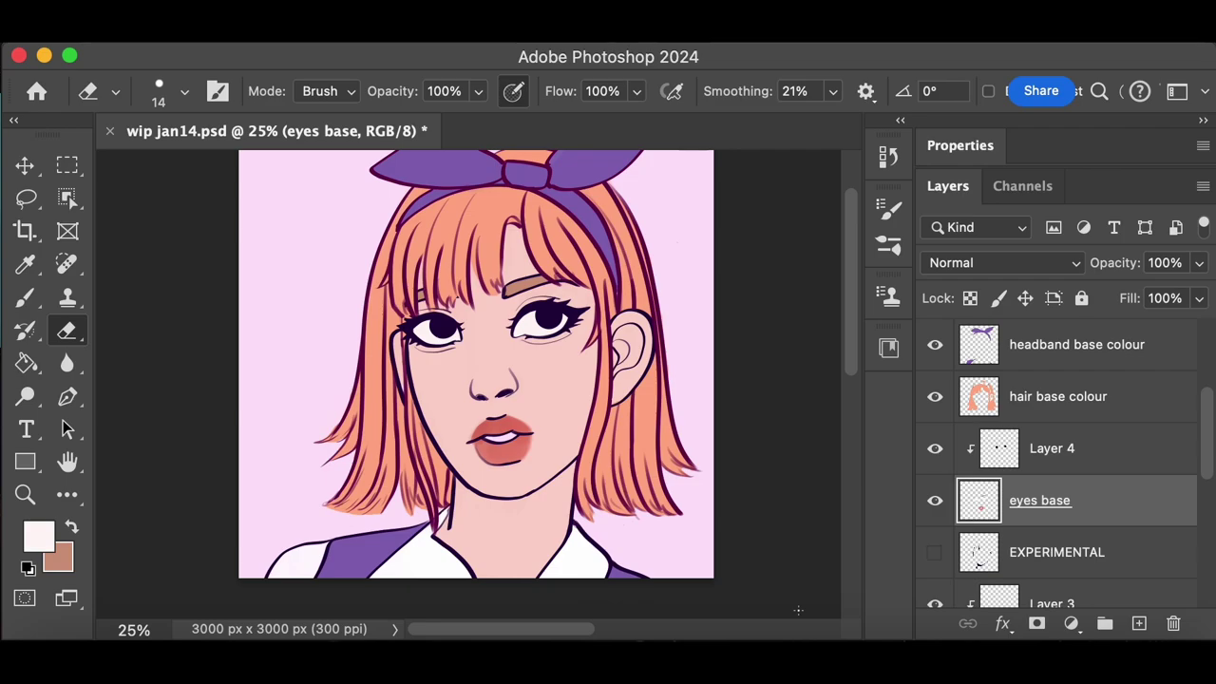
scroll(849, 394, up, 2)
key(super+s)
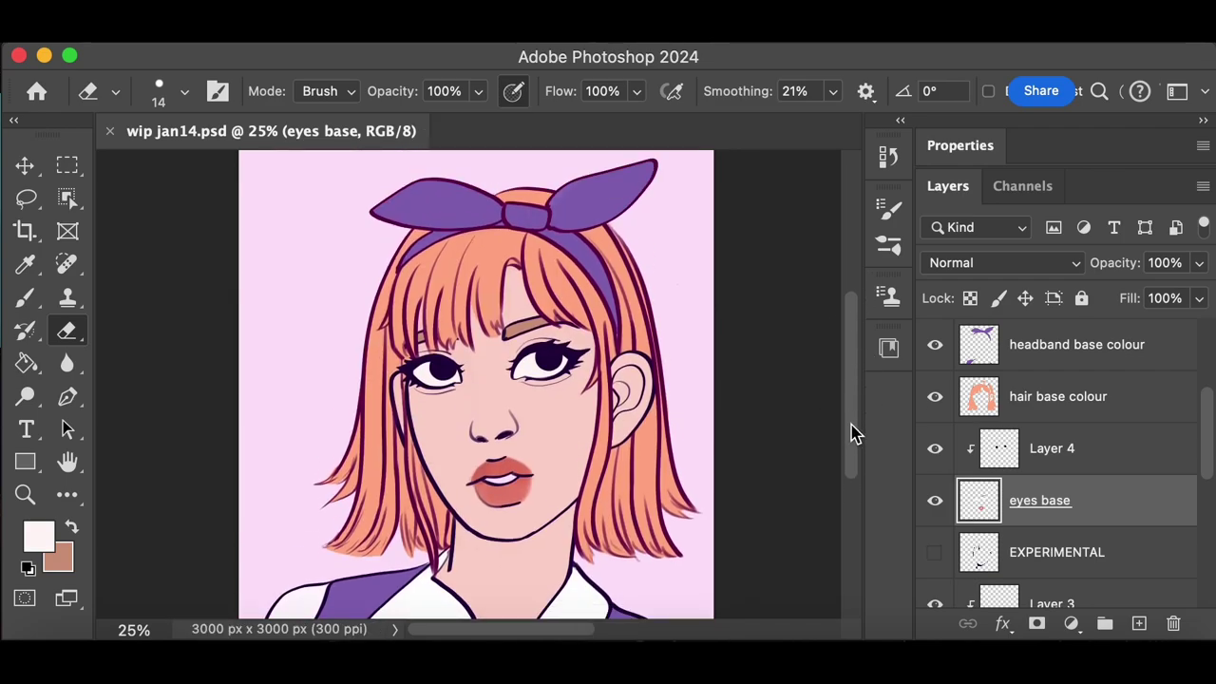
Add a new layer above hair base colour and clip it to that layer
click(1057, 399)
click(1139, 623)
right_click(1036, 408)
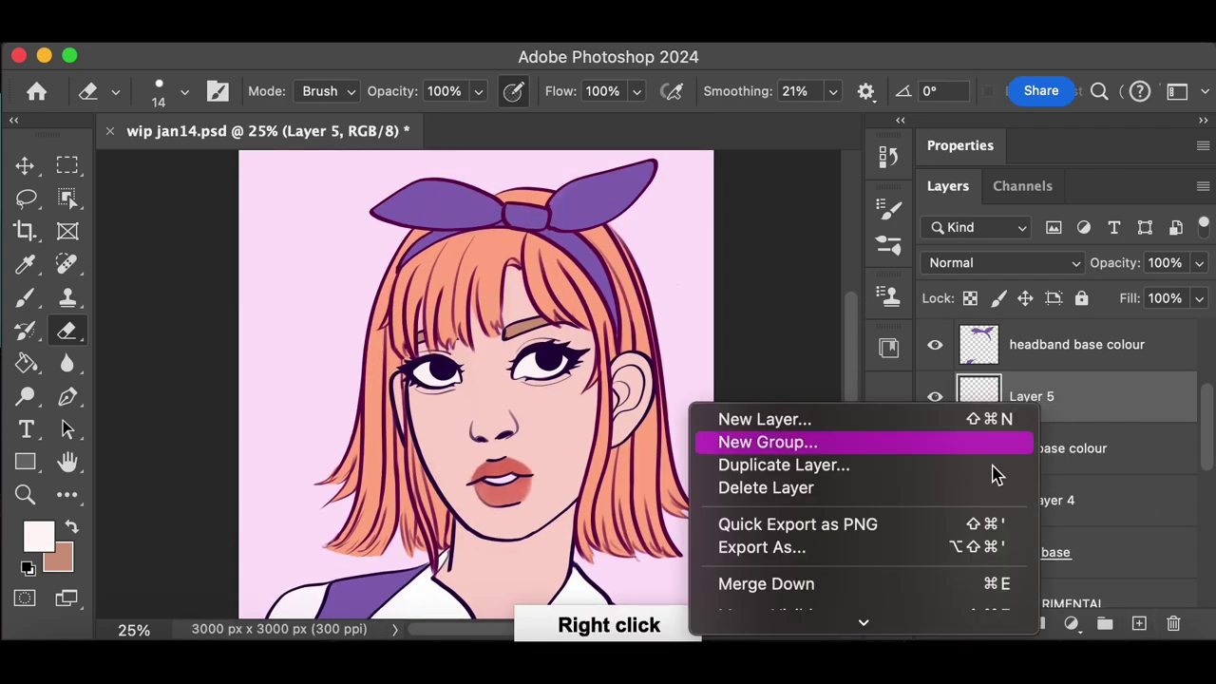
click(907, 523)
Sample the orange hair colour for the brush and set the new clipped layer's blend mode to Multiply
click(25, 300)
click(26, 265)
click(376, 418)
click(26, 299)
click(39, 536)
click(1130, 204)
click(1004, 263)
click(960, 344)
Try shading the fringe and the hair below the visible ear with a 156 px soft round brush
click(183, 92)
drag(396, 307, 396, 331)
click(190, 418)
click(516, 280)
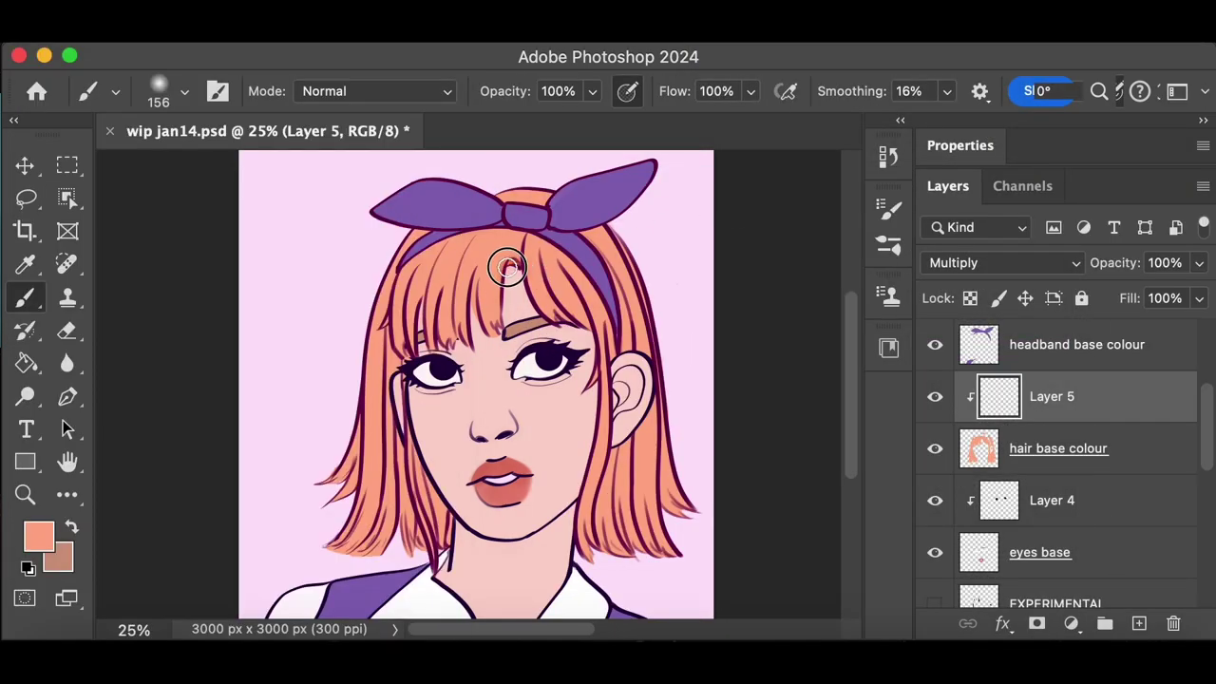
key(super+z)
mouse_move(616, 455)
mouse_down()
mouse_move(608, 475)
mouse_move(633, 571)
mouse_move(630, 491)
mouse_move(632, 529)
mouse_up()
key(super+z)
key(super+z)
drag(653, 465, 663, 482)
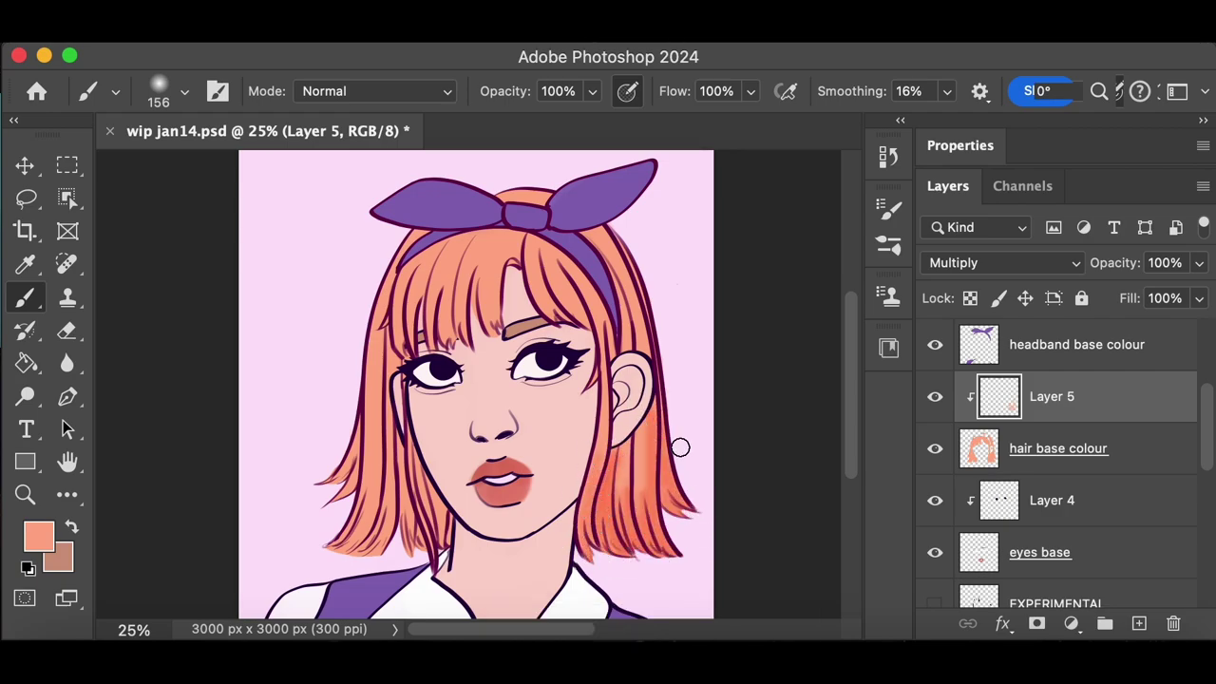
key(super+z)
key(super+z)
key(super+z)
Set the foreground colour to a lighter, less saturated tint of the hair orange
click(25, 265)
click(38, 537)
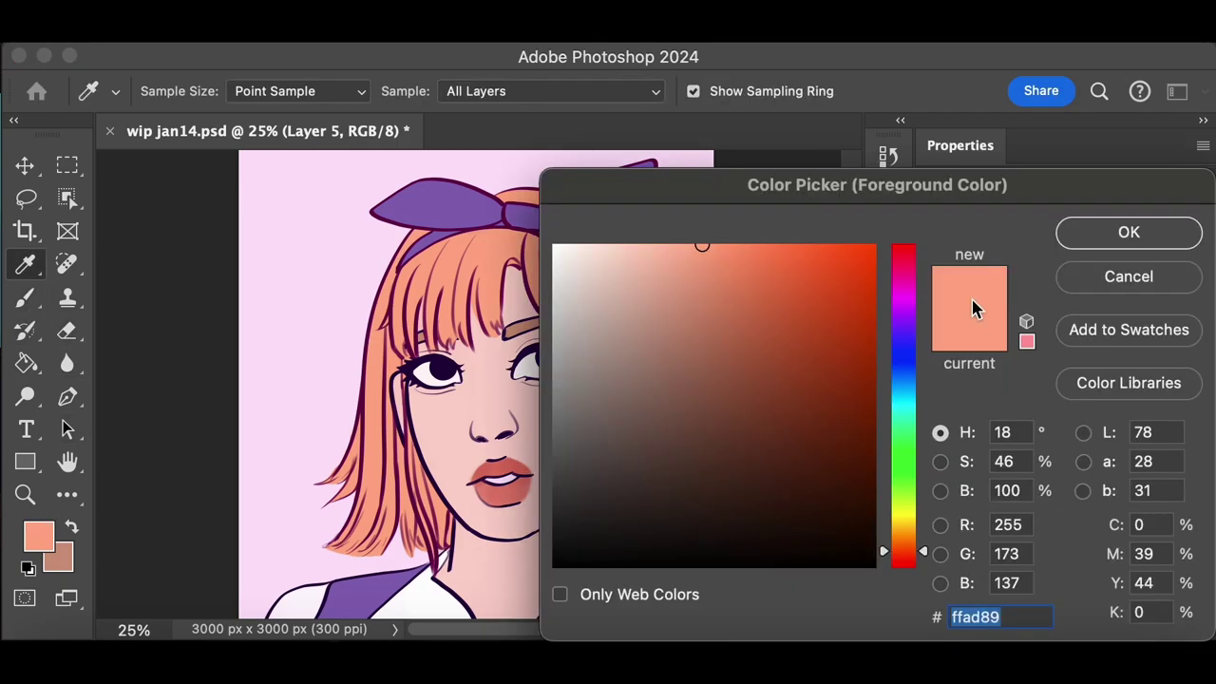
click(669, 247)
click(1129, 233)
Repaint the hair base colour layer in light peach pink using a 5000 px hard brush with transparent pixels locked
click(1162, 454)
click(185, 91)
drag(244, 110, 309, 110)
click(556, 181)
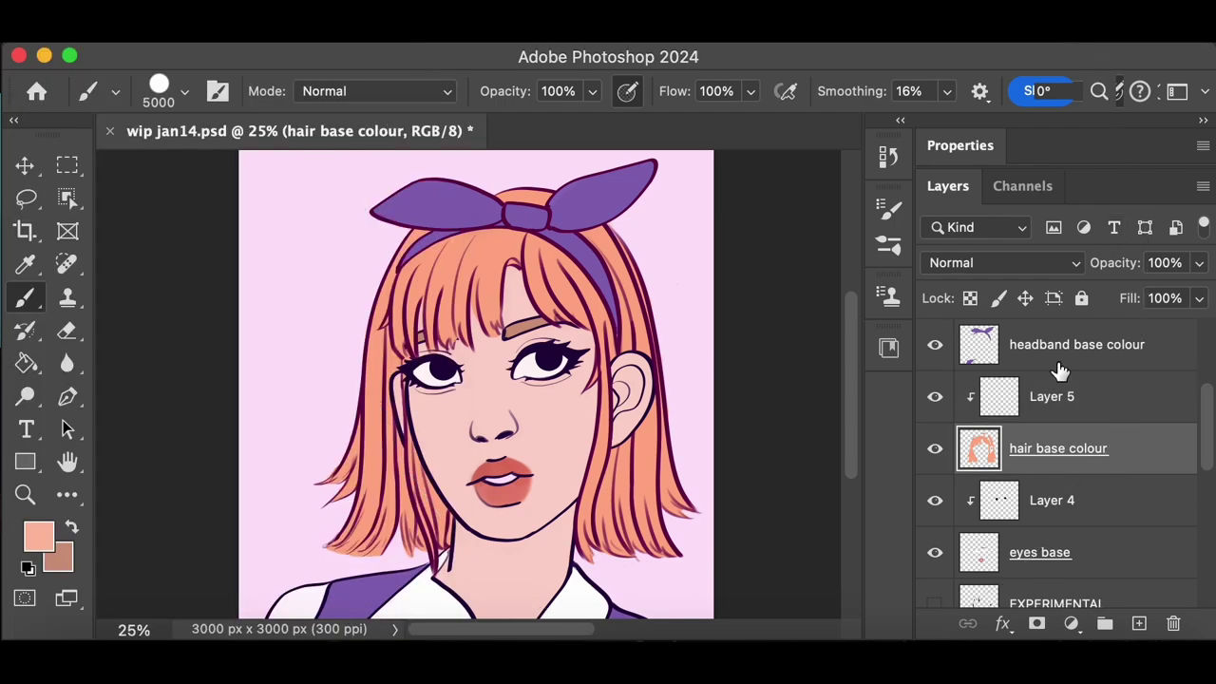
click(634, 501)
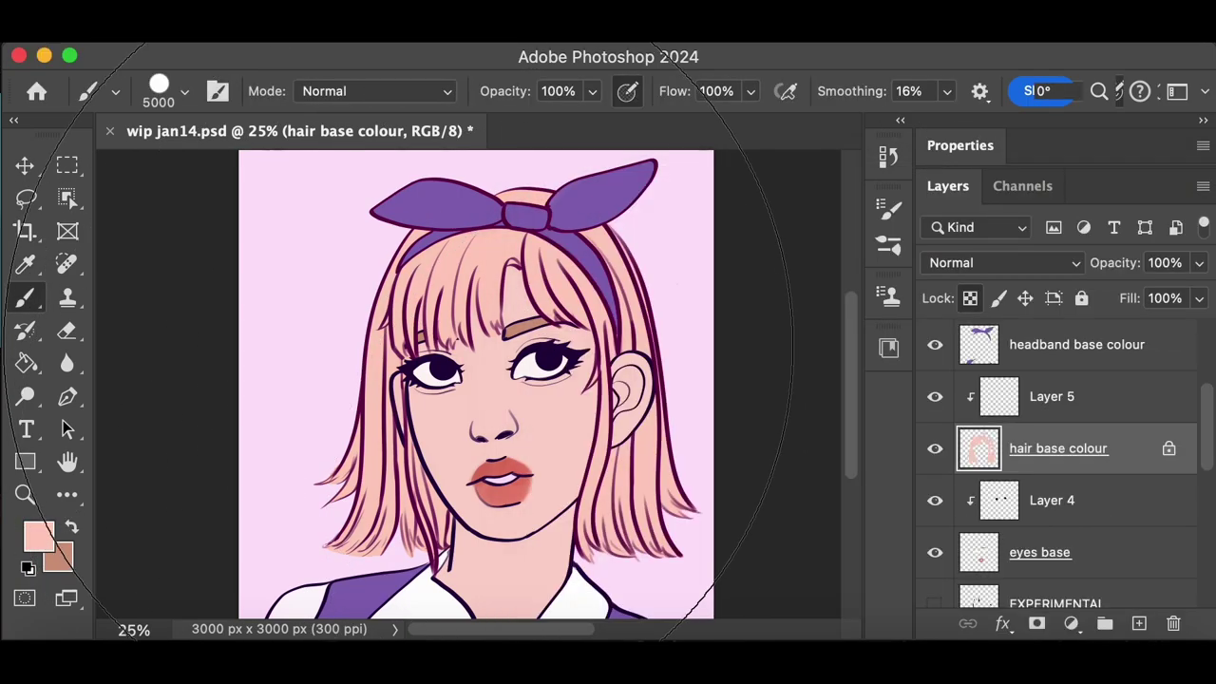
Switch to a 35 px soft brush and select the Multiply layer clipped to the hair base colour
click(159, 90)
scroll(404, 350, down, 5)
key(Return)
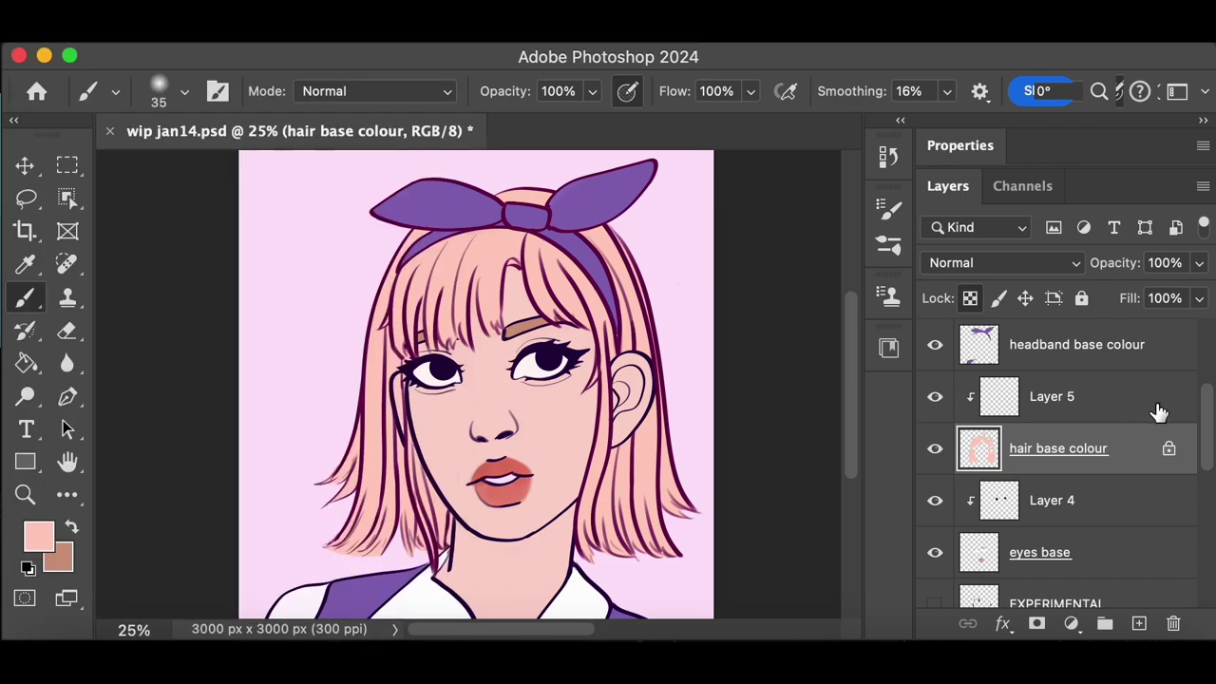
click(1149, 407)
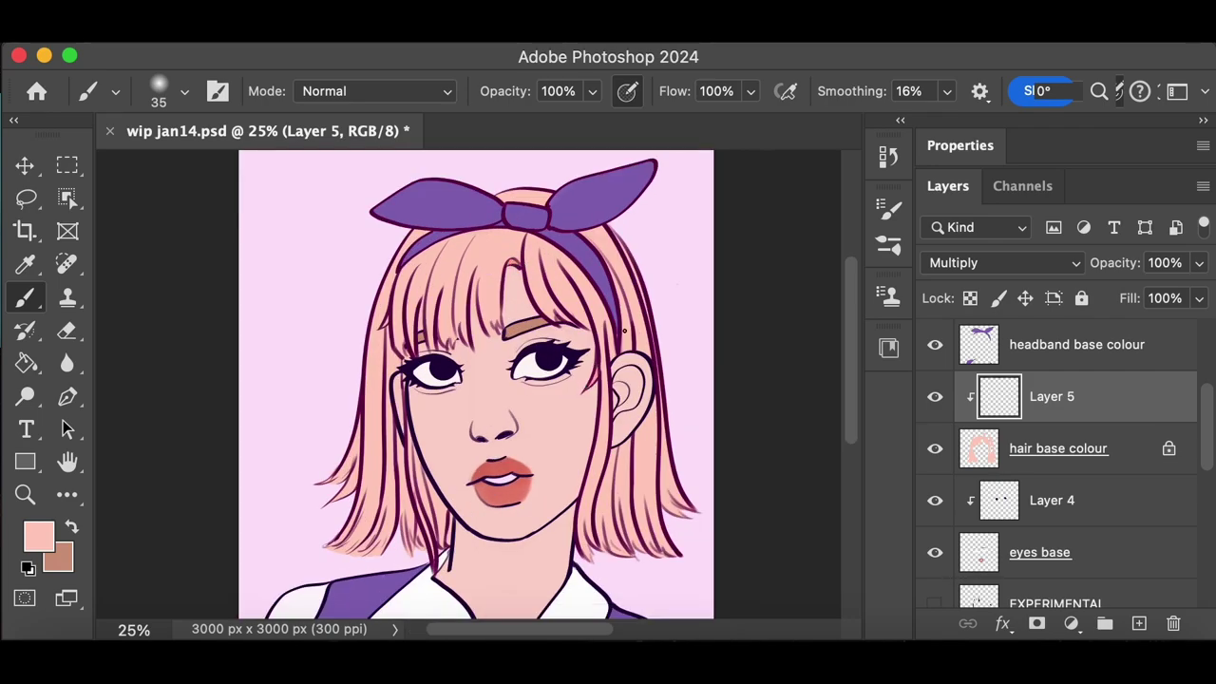
Try shading the fringe strands with a different brush preset, and undo the strokes
click(185, 92)
drag(397, 605, 394, 470)
click(152, 356)
drag(495, 325, 491, 290)
drag(446, 337, 442, 286)
drag(499, 321, 498, 268)
key(super+z)
key(super+z)
key(super+z)
Try shading the hair with a 296 px textured brush preset on the Multiply layer, and undo the strokes
click(185, 92)
click(197, 351)
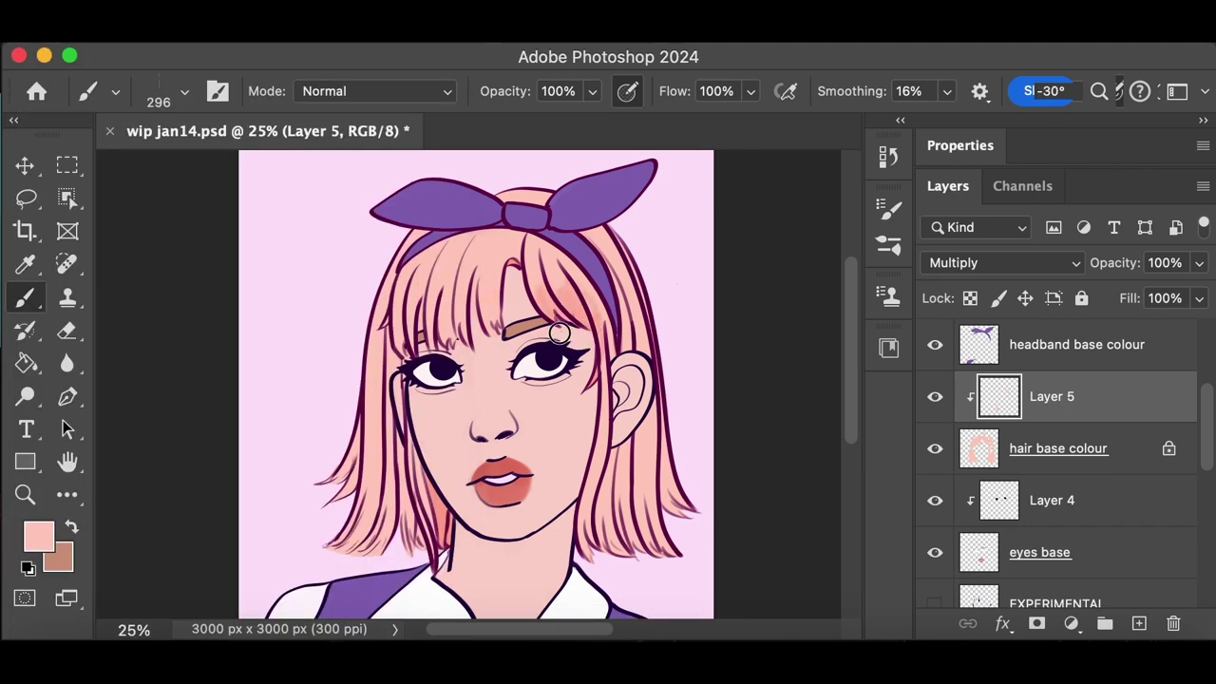
key(super+z)
drag(669, 551, 640, 435)
key(super+z)
key(super+z)
key(super+z)
key(super+z)
key(super+z)
Try shading the hair lengths below the ear with another brush preset, and undo the strokes
click(184, 92)
drag(398, 447, 407, 388)
click(150, 540)
drag(589, 556, 622, 323)
drag(660, 550, 622, 413)
drag(682, 511, 665, 397)
key(super+z)
key(super+z)
key(super+z)
Choose a soft round brush preset at 296 px and shade the hair lengths below the ear on the Multiply layer
click(160, 89)
drag(395, 385, 405, 369)
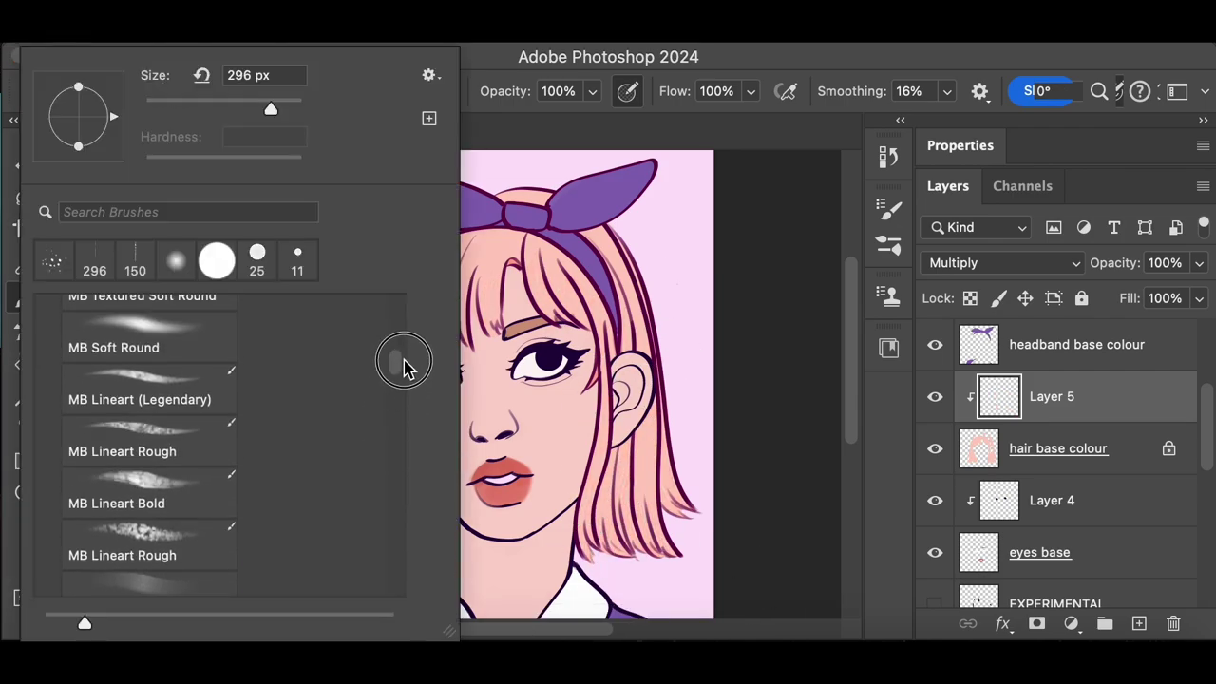
click(150, 326)
click(160, 89)
drag(639, 534, 637, 491)
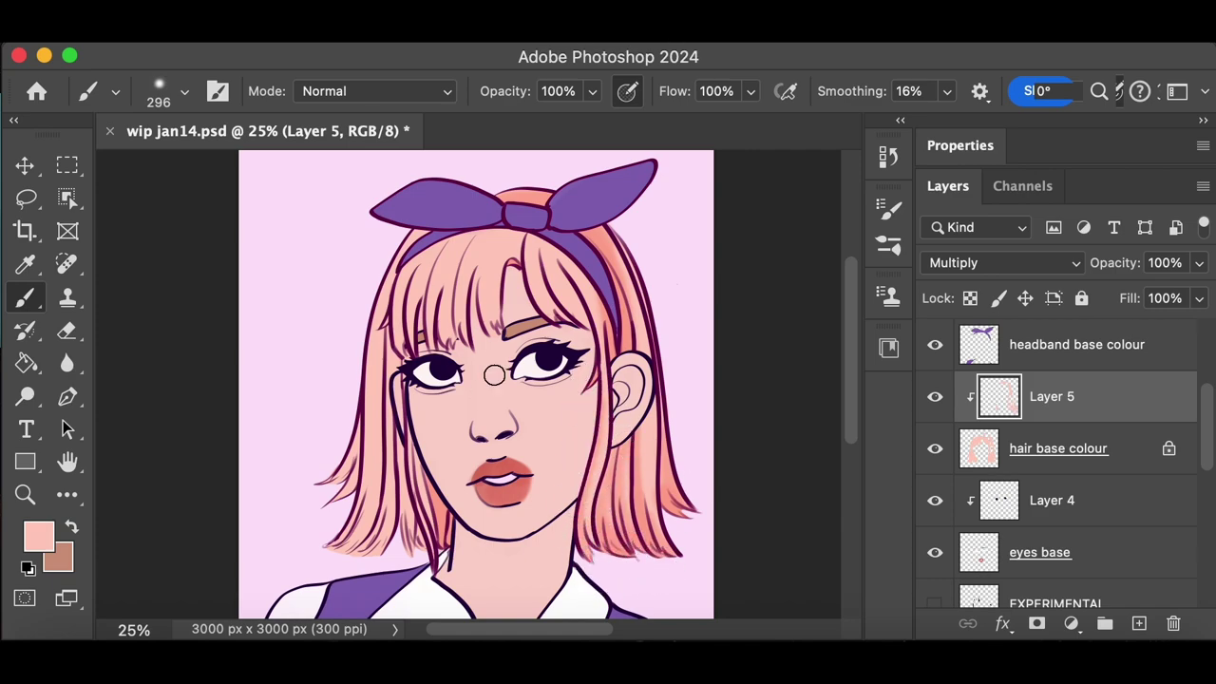
Shade the fringe and the hair lengths on the far side of the face, undoing unwanted strokes
drag(504, 271, 478, 329)
key(super+z)
key(super+z)
key(super+z)
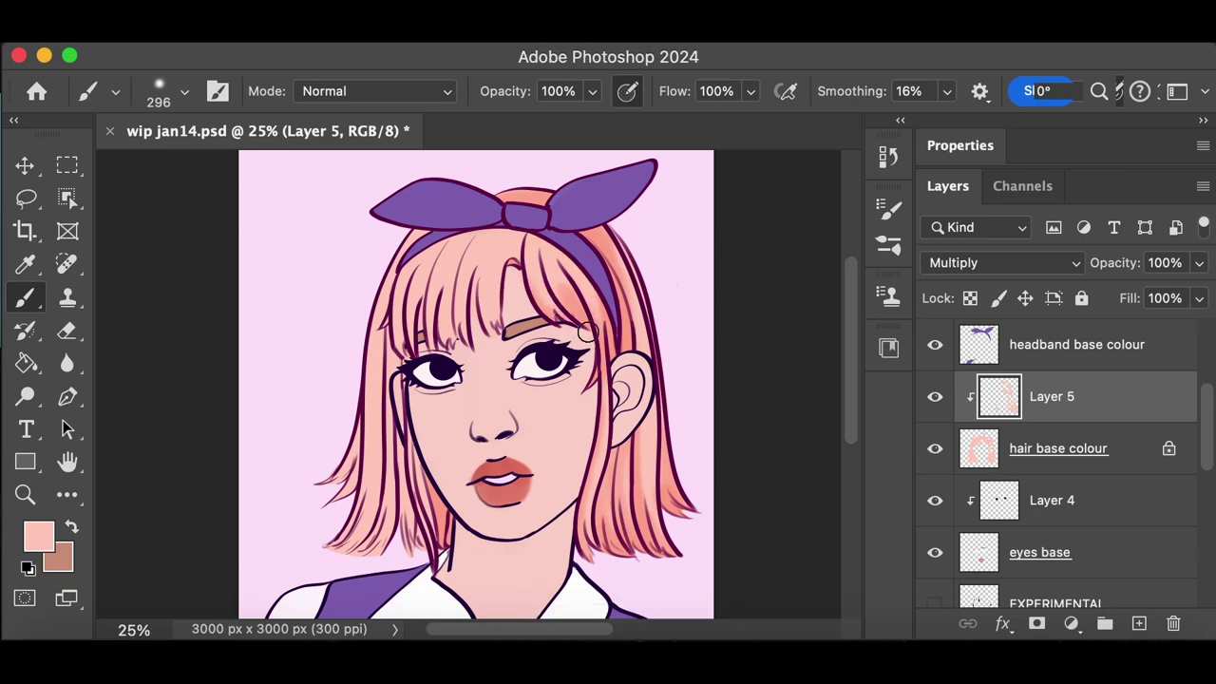
mouse_move(440, 269)
mouse_down()
mouse_move(413, 340)
mouse_move(407, 522)
mouse_move(352, 535)
mouse_move(348, 444)
mouse_up()
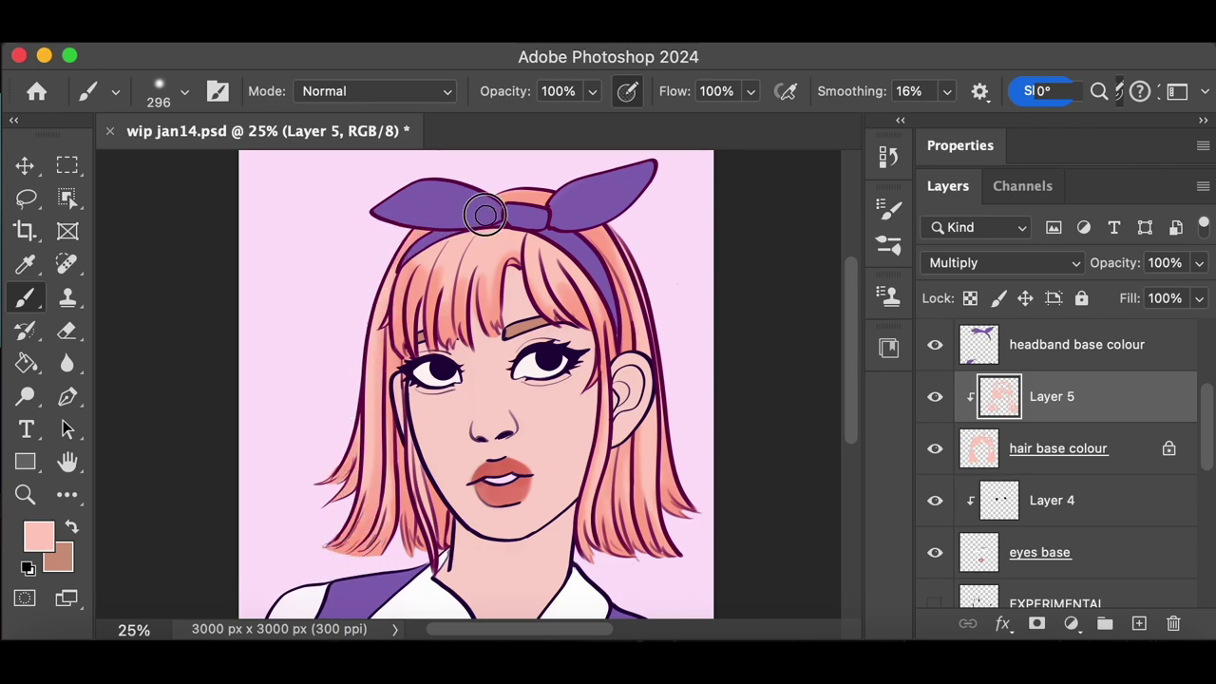
key(super+plus)
key(super+minus)
key(super+z)
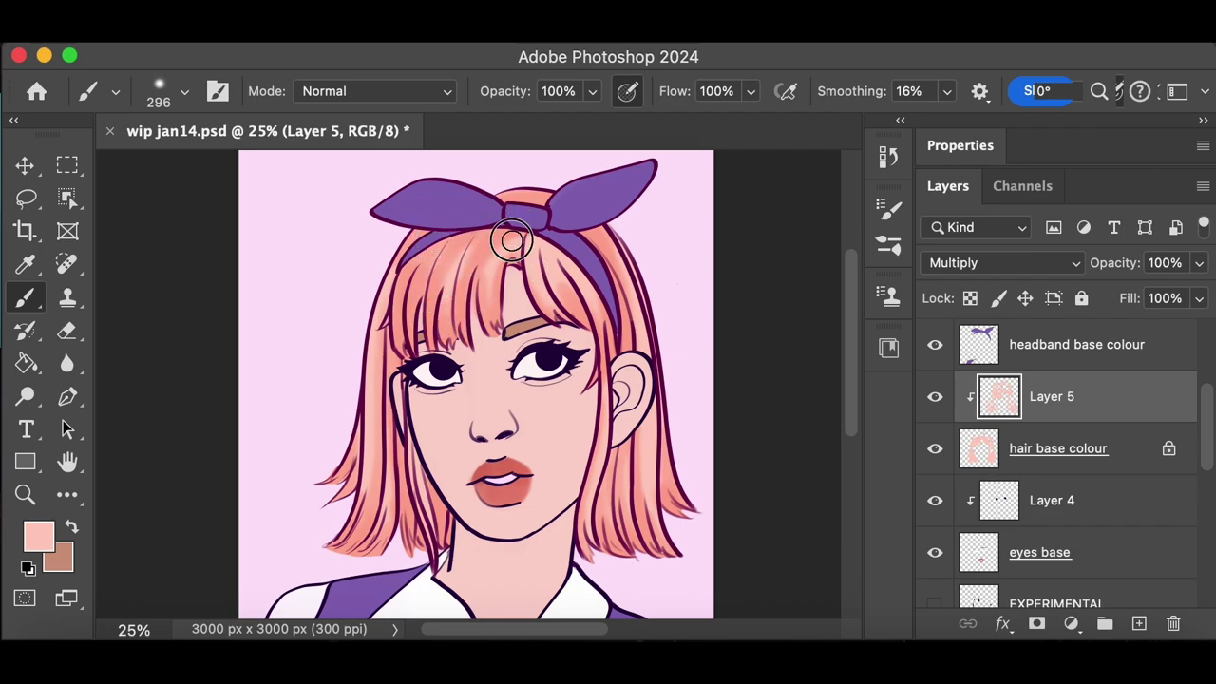
key(super+z)
key(super+minus)
key(super+equal)
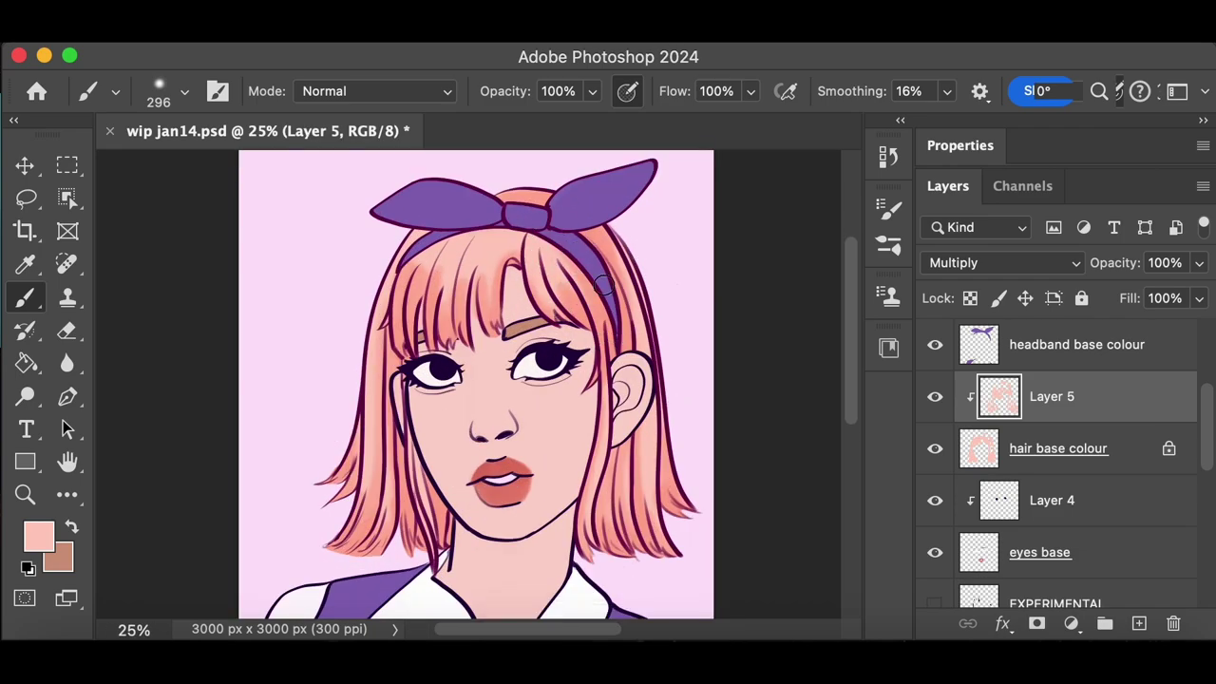
Try cleaning up the fringe shading with the 14 px Eraser, and undo the last changes
key(super+equal)
scroll(855, 353, up, 2)
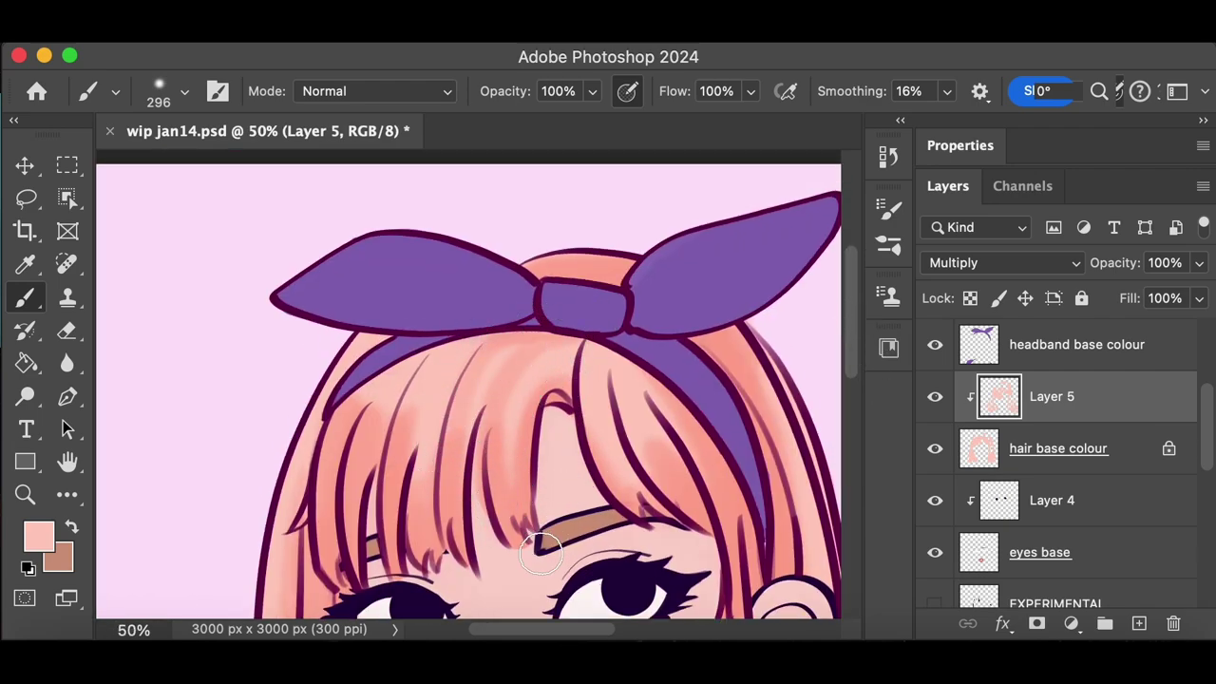
scroll(852, 399, down, 3)
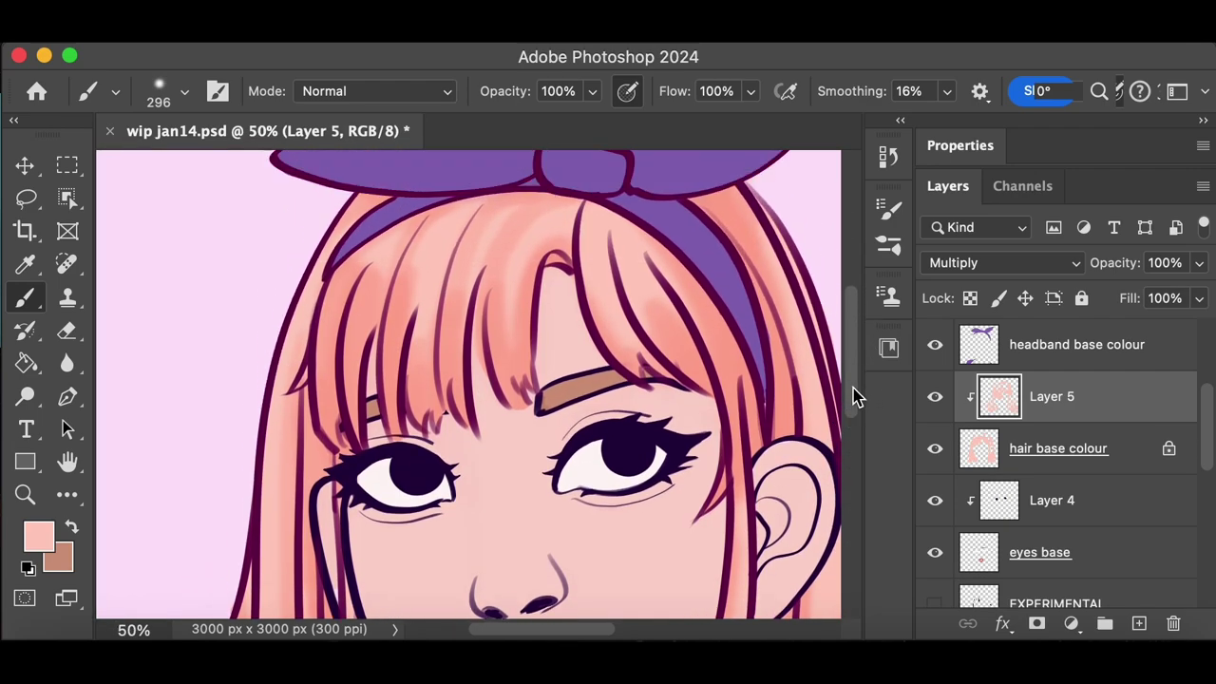
click(66, 331)
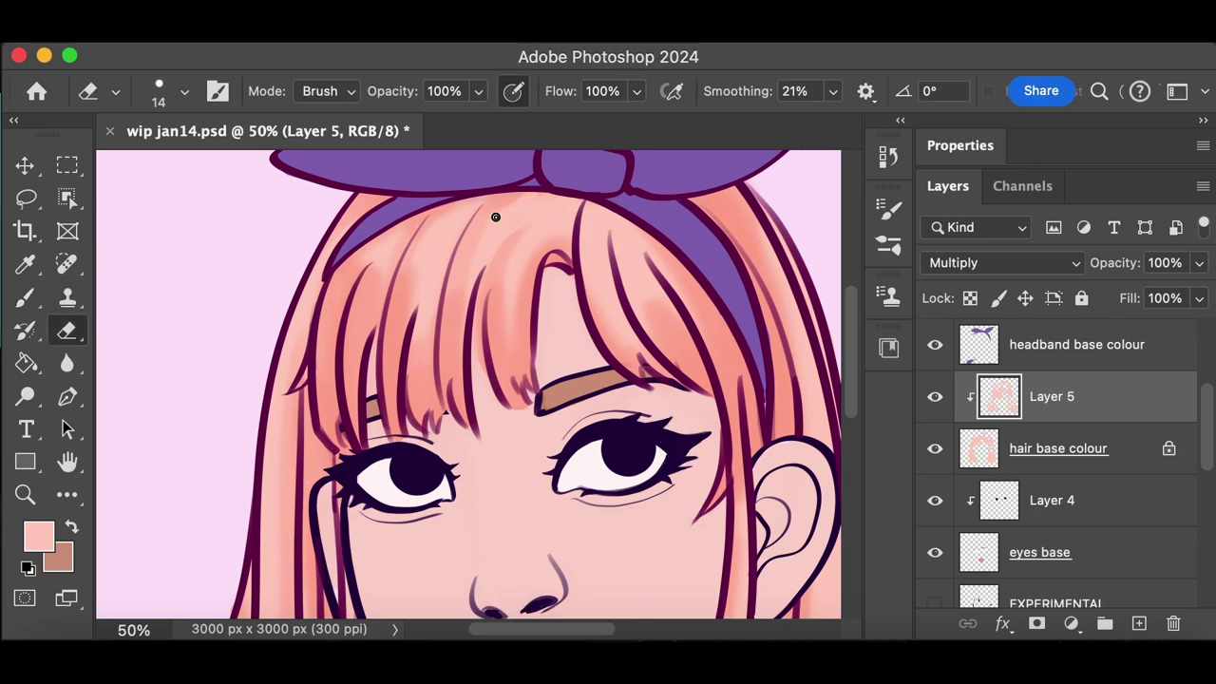
key(super+z)
key(super+z)
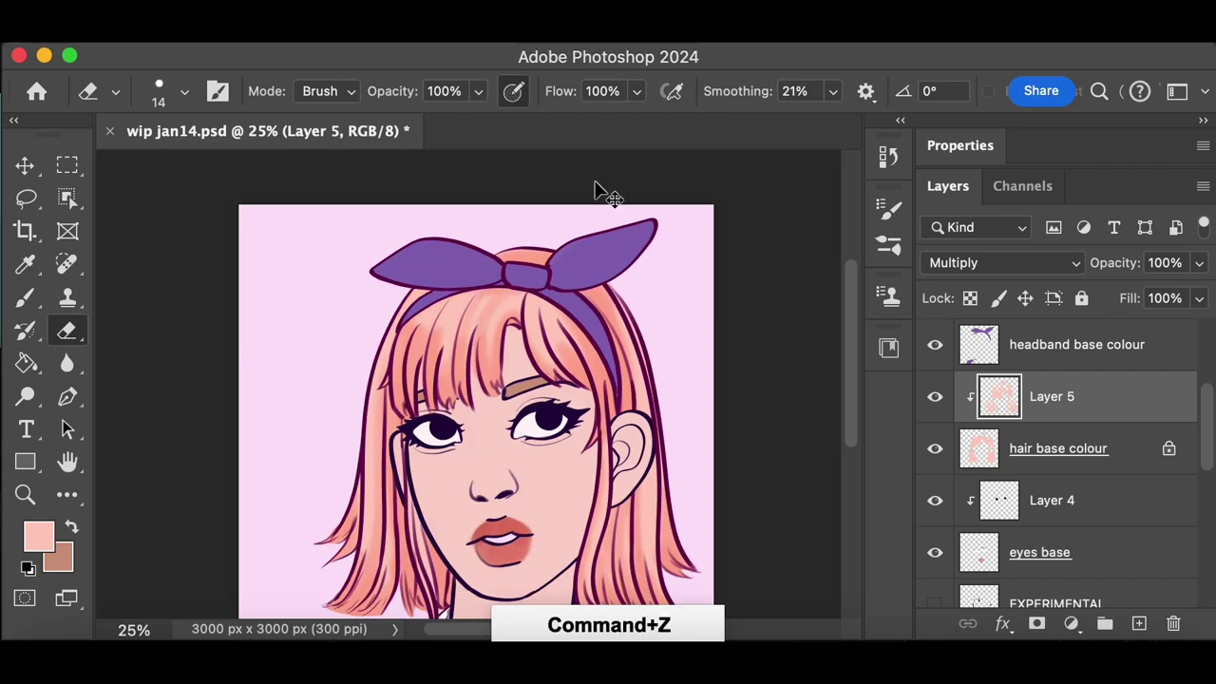
scroll(855, 399, down, 2)
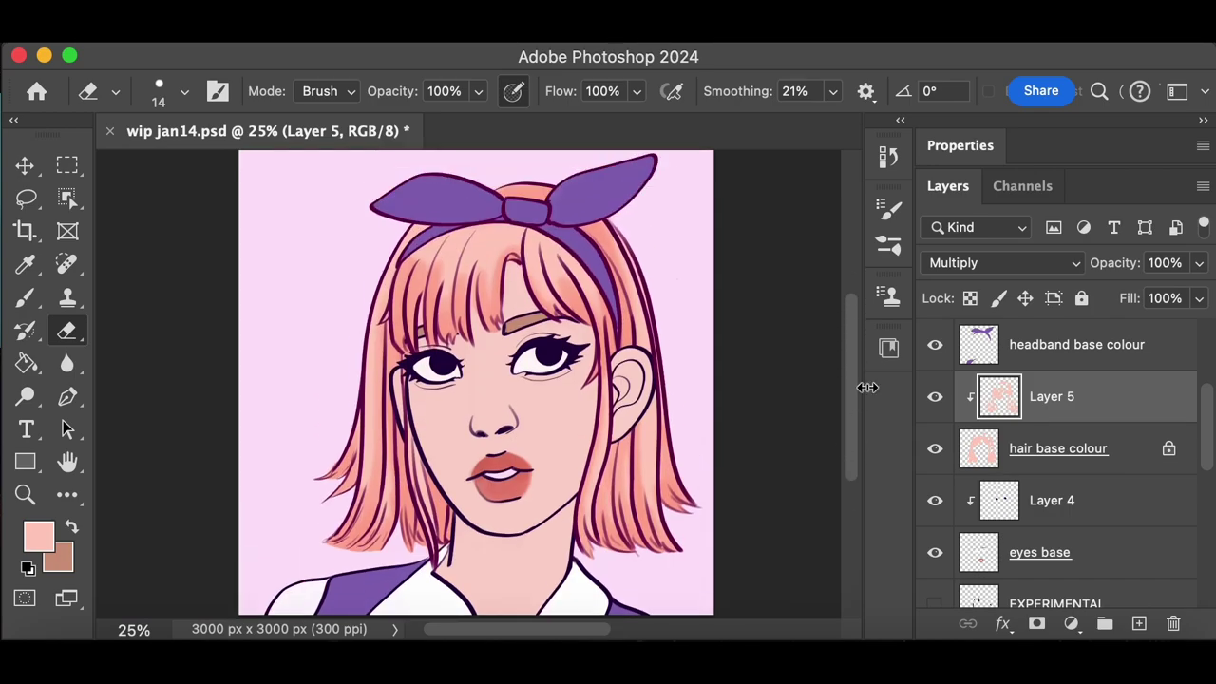
Add a new layer clipped to the hair base colour beneath the Multiply shading layer and set its blend mode to Overlay
click(1139, 623)
drag(1102, 397, 1100, 469)
click(1026, 263)
click(1015, 591)
Brush soft highlights across the top of the fringe on the Overlay layer with the 296 px brush
click(26, 299)
mouse_move(507, 236)
mouse_down()
mouse_move(494, 285)
mouse_move(419, 318)
mouse_up()
key(super+z)
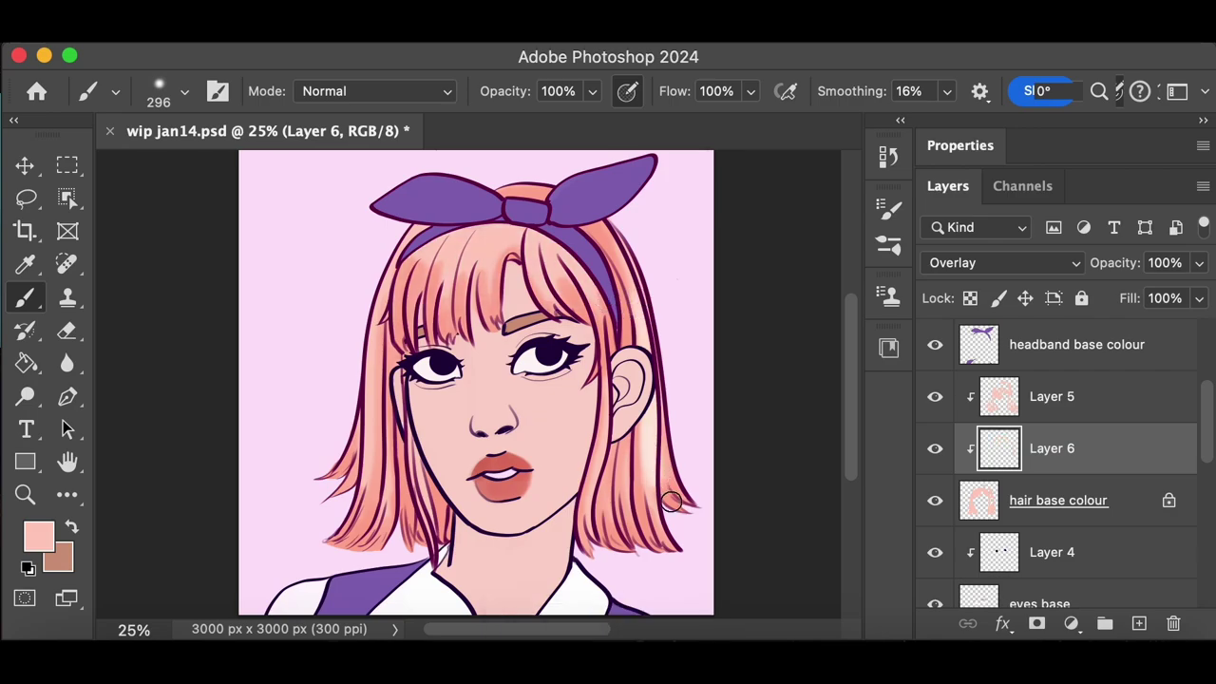
drag(484, 233, 460, 268)
drag(451, 245, 426, 283)
drag(534, 249, 543, 292)
drag(547, 247, 587, 309)
key(super+z)
key(super+z)
key(super+z)
mouse_move(521, 235)
mouse_down()
mouse_move(498, 276)
mouse_move(580, 293)
mouse_up()
mouse_move(483, 231)
mouse_down()
mouse_move(469, 271)
mouse_move(427, 285)
mouse_up()
Add soft highlights to the outer hair beside the headband and along the side lengths
drag(411, 238, 387, 293)
drag(622, 228, 637, 314)
drag(379, 441, 377, 479)
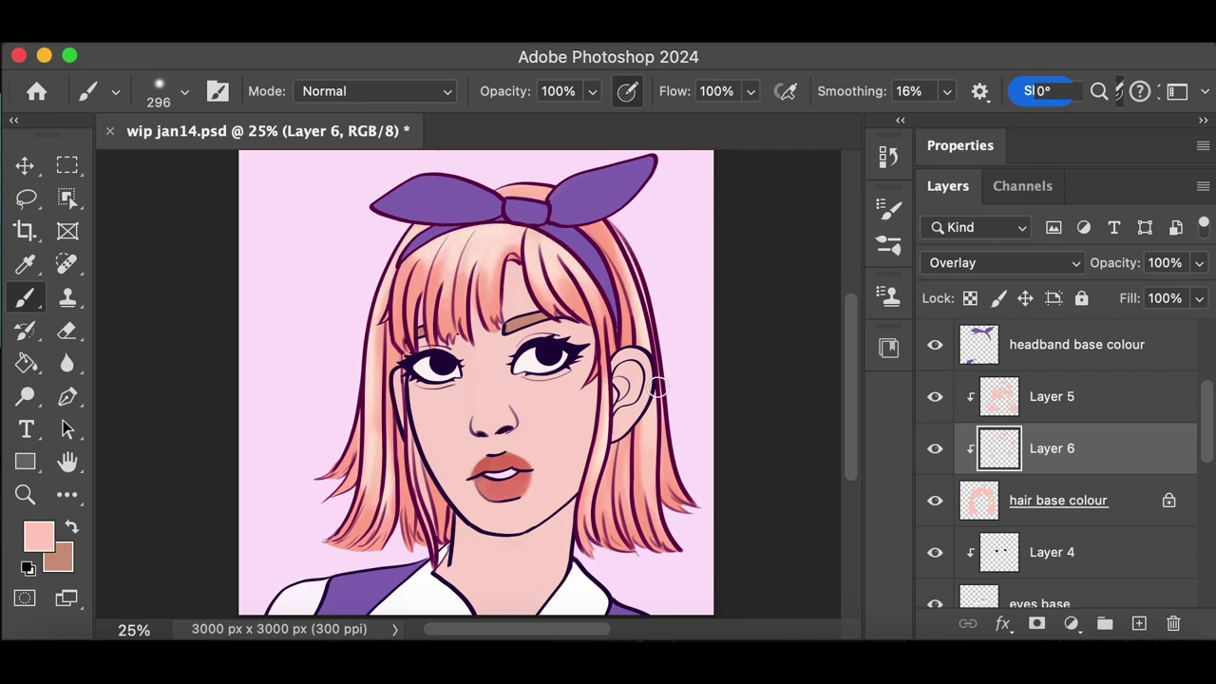
scroll(376, 344, down, 2)
drag(376, 350, 369, 444)
drag(621, 226, 639, 312)
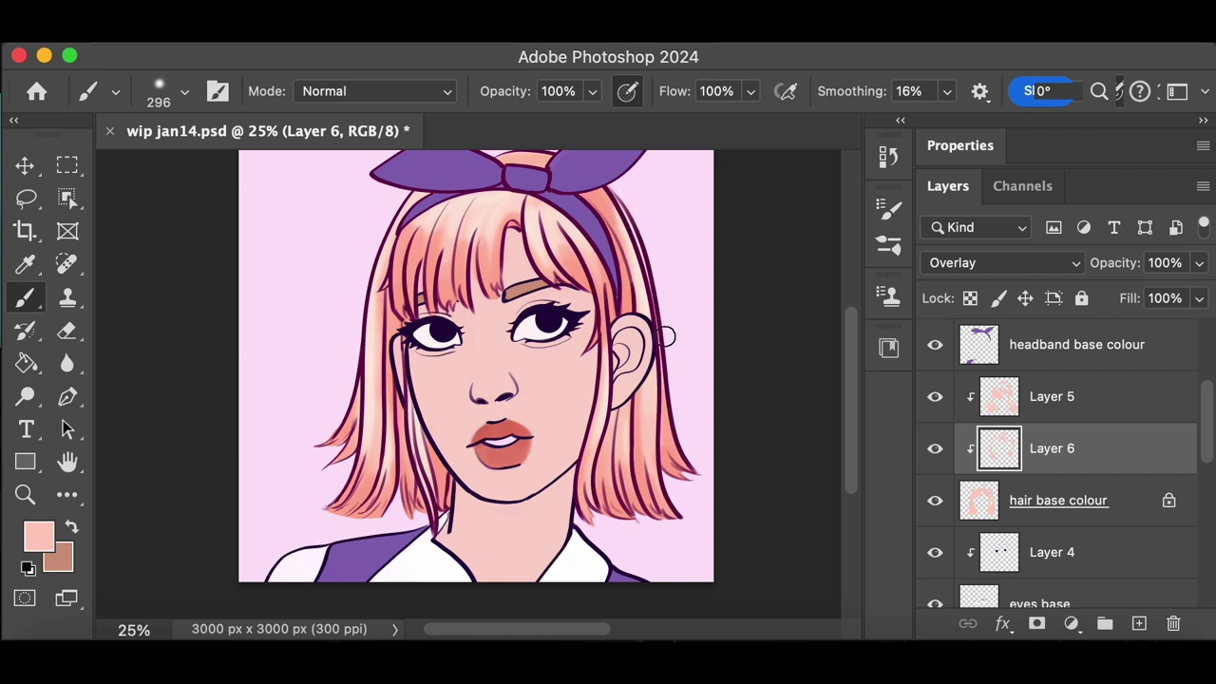
Select the Multiply shading layer and shift the foreground colour to a slightly cooler pink
click(1037, 402)
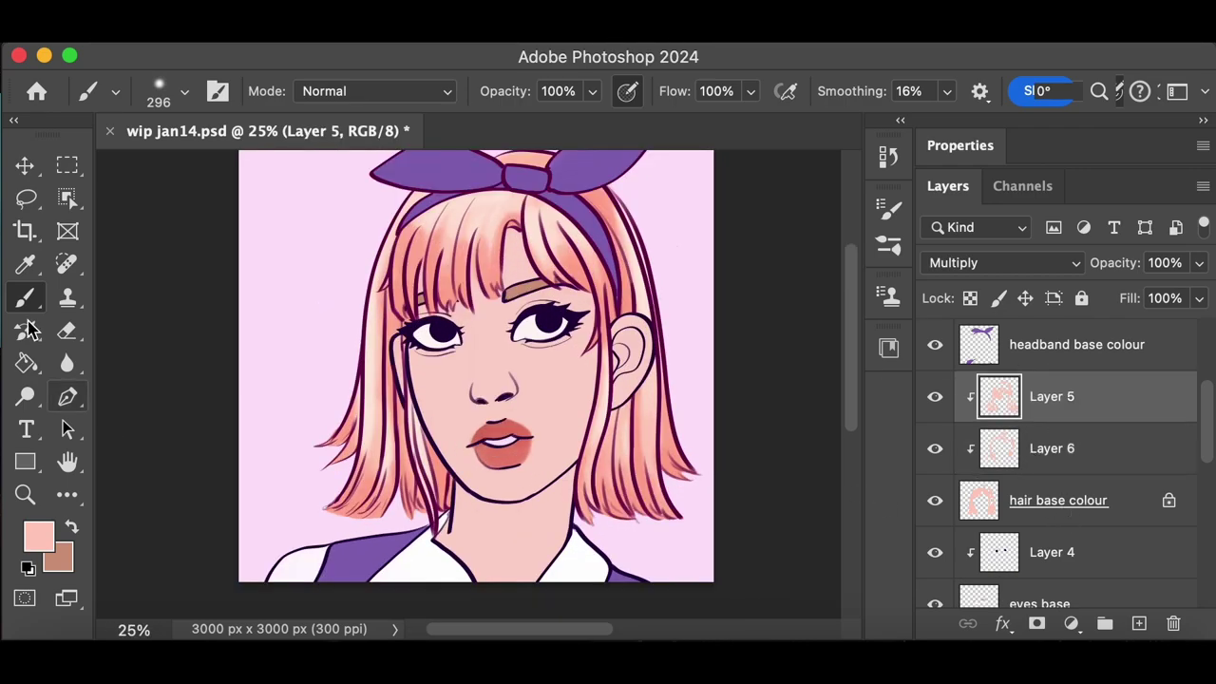
click(41, 532)
drag(924, 558, 922, 565)
key(Return)
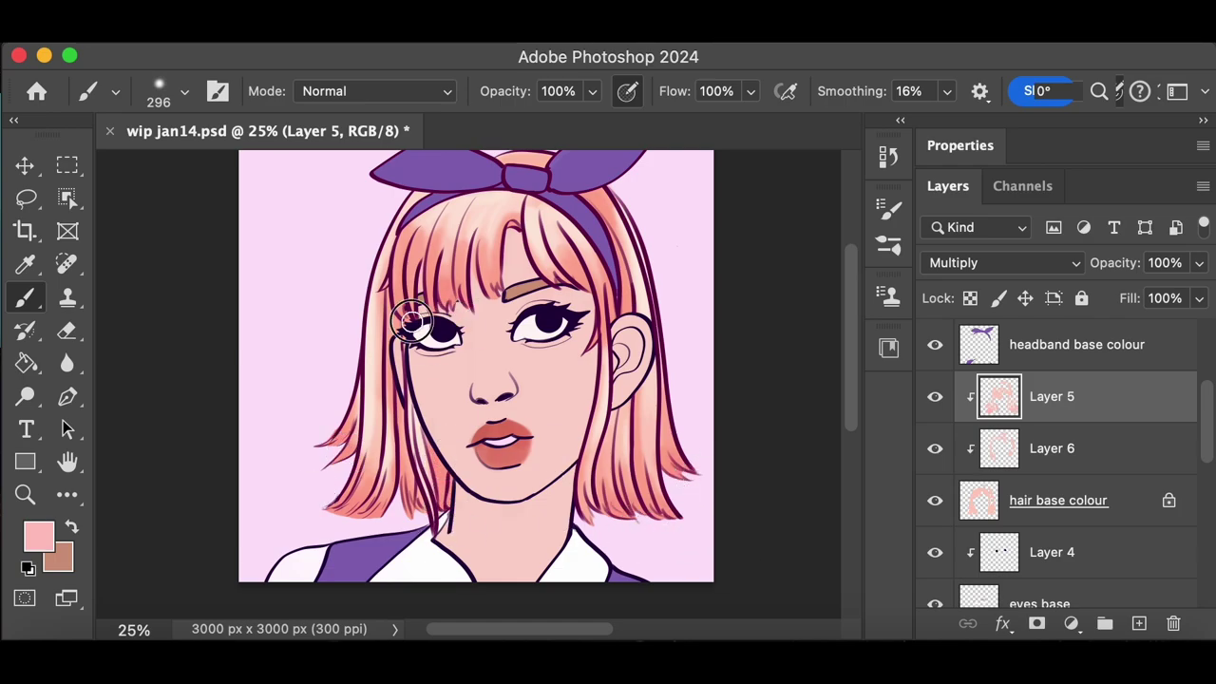
Shade the side hair lengths and ends on both sides of the face in the new pink, reducing the brush to 114 px
key(super+z)
drag(413, 397, 427, 496)
key(super+plus)
drag(355, 403, 365, 480)
drag(852, 408, 853, 441)
drag(362, 344, 389, 530)
drag(733, 296, 705, 506)
drag(856, 446, 855, 433)
drag(694, 631, 701, 633)
scroll(700, 634, right, 3)
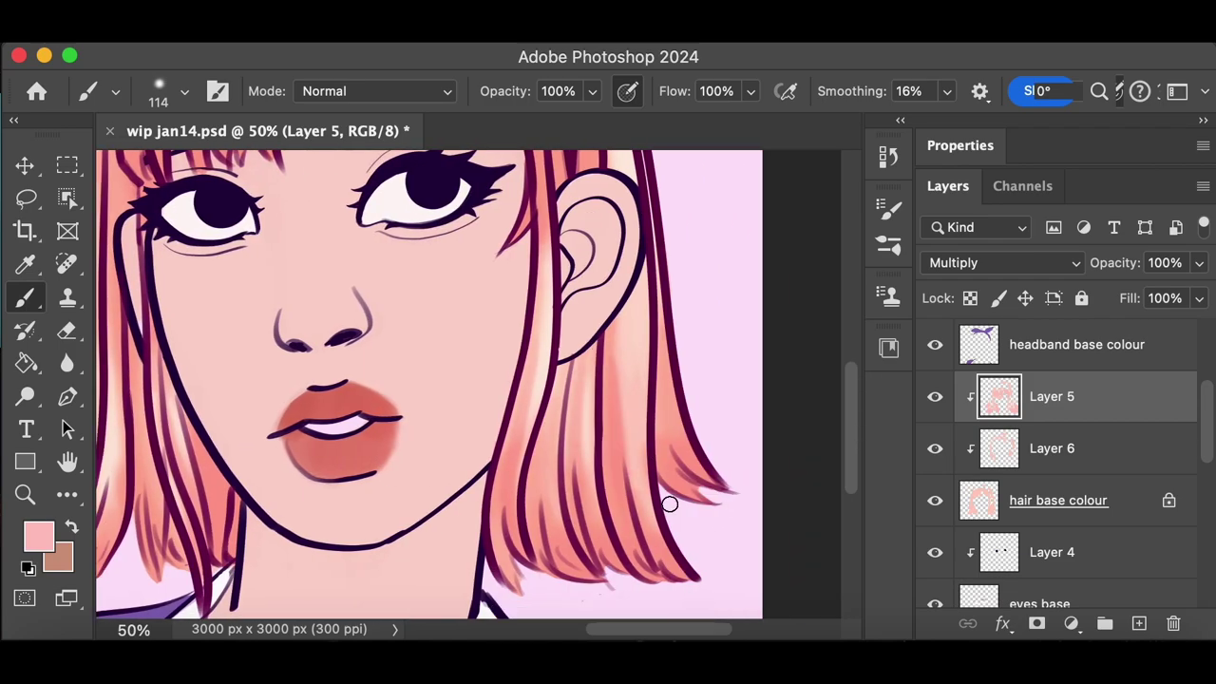
Shade the fringe strands and the long strands framing the face with the 114 px brush
drag(852, 428, 852, 353)
drag(407, 275, 427, 331)
key(super+z)
drag(418, 254, 452, 363)
scroll(501, 272, left, 4)
drag(430, 299, 438, 494)
drag(349, 270, 356, 430)
drag(315, 333, 312, 369)
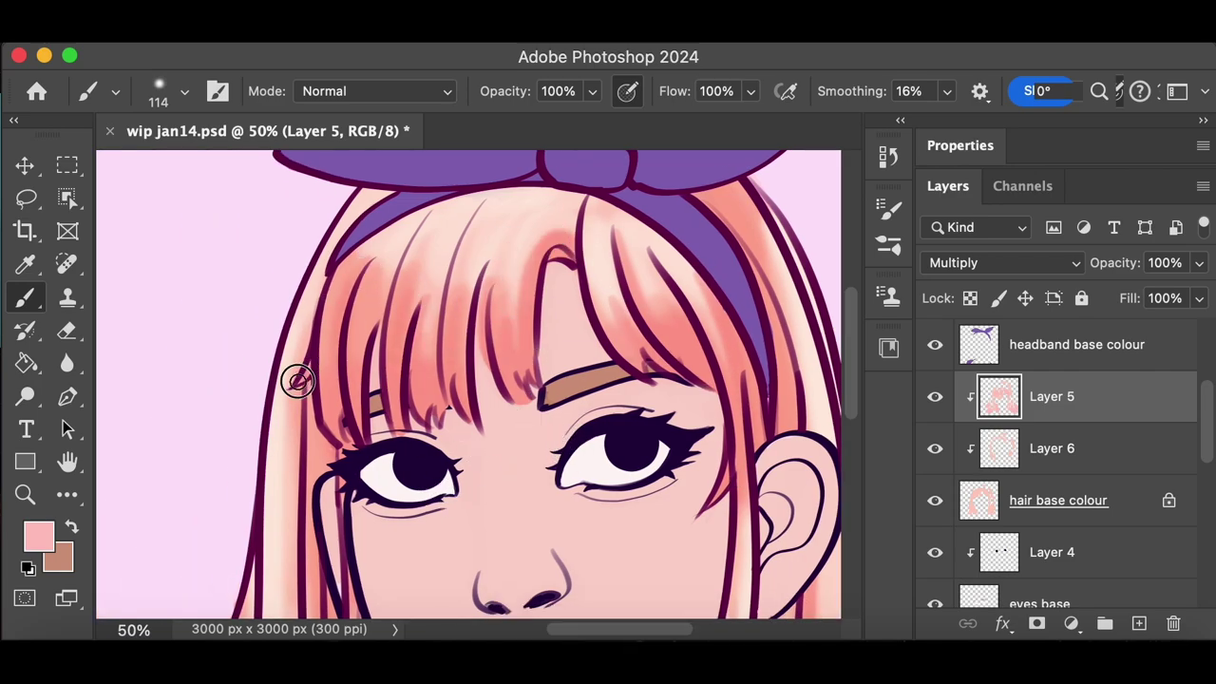
drag(845, 377, 847, 450)
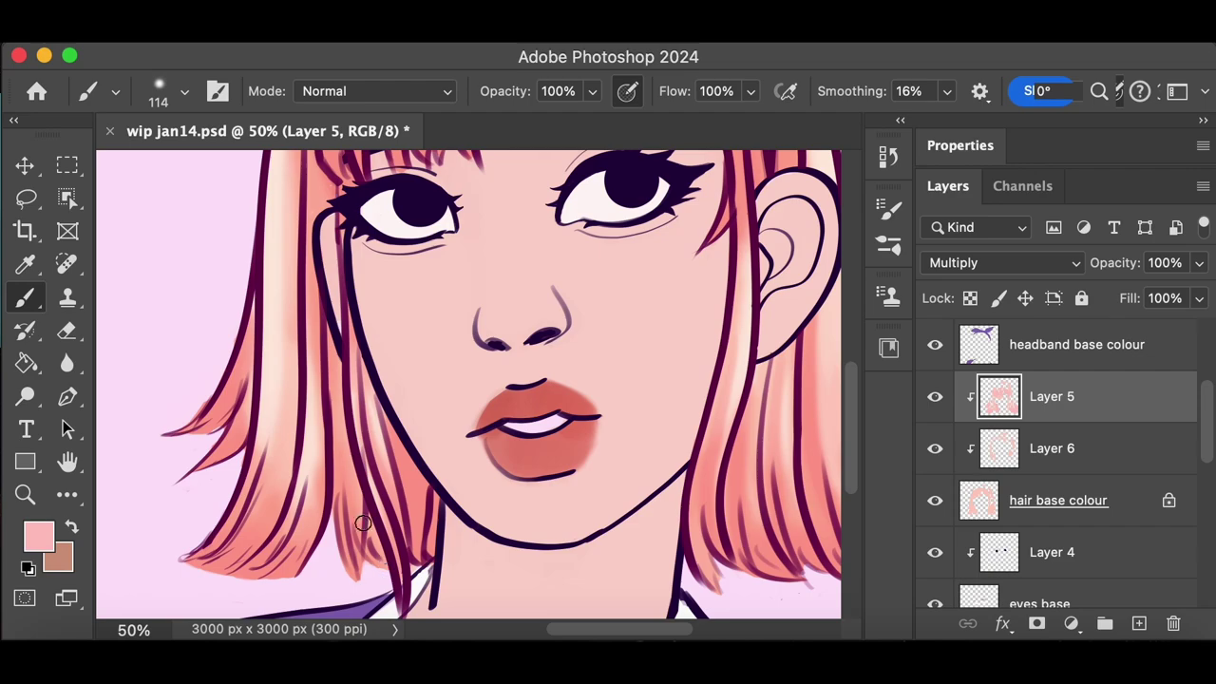
key(super+minus)
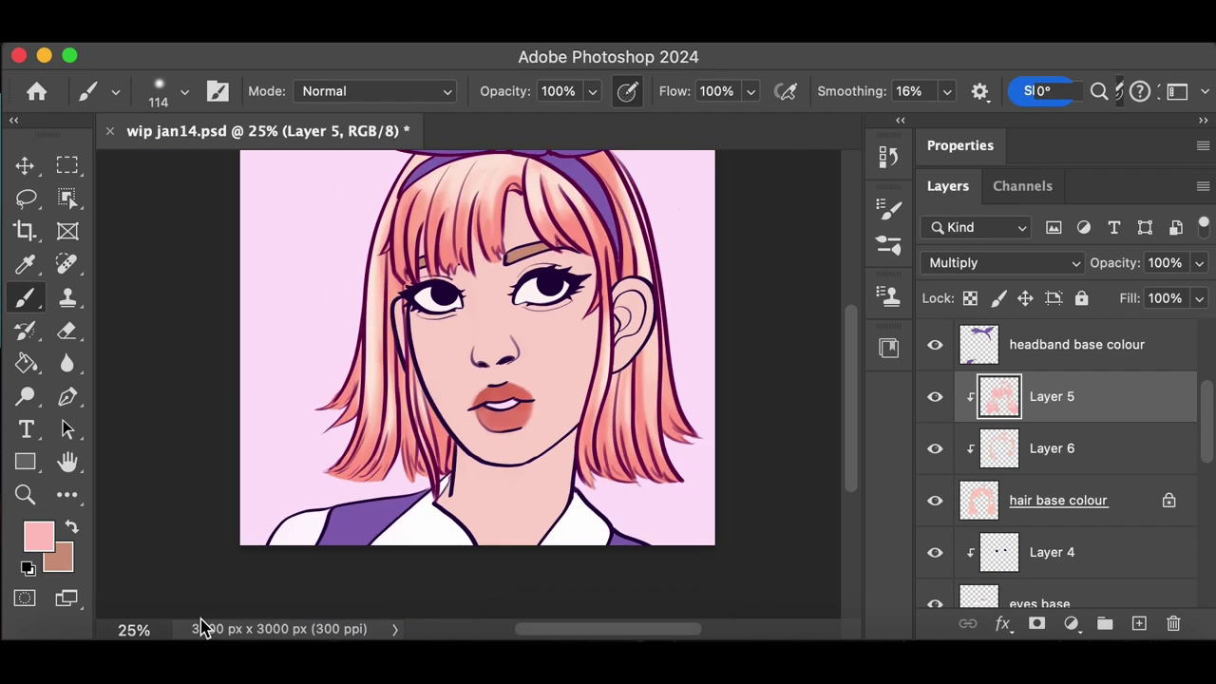
Undo the test stroke on the fringe and set the foreground colour to a darker dusty pink
drag(525, 248, 538, 288)
key(super+z)
click(39, 537)
click(649, 279)
click(1129, 233)
Deepen the shading on the hair lengths and ends on both sides of the neck in dusty pink
drag(644, 463, 657, 547)
key(super+plus)
drag(848, 393, 848, 421)
mouse_move(667, 244)
mouse_down()
mouse_move(679, 266)
mouse_move(676, 205)
mouse_up()
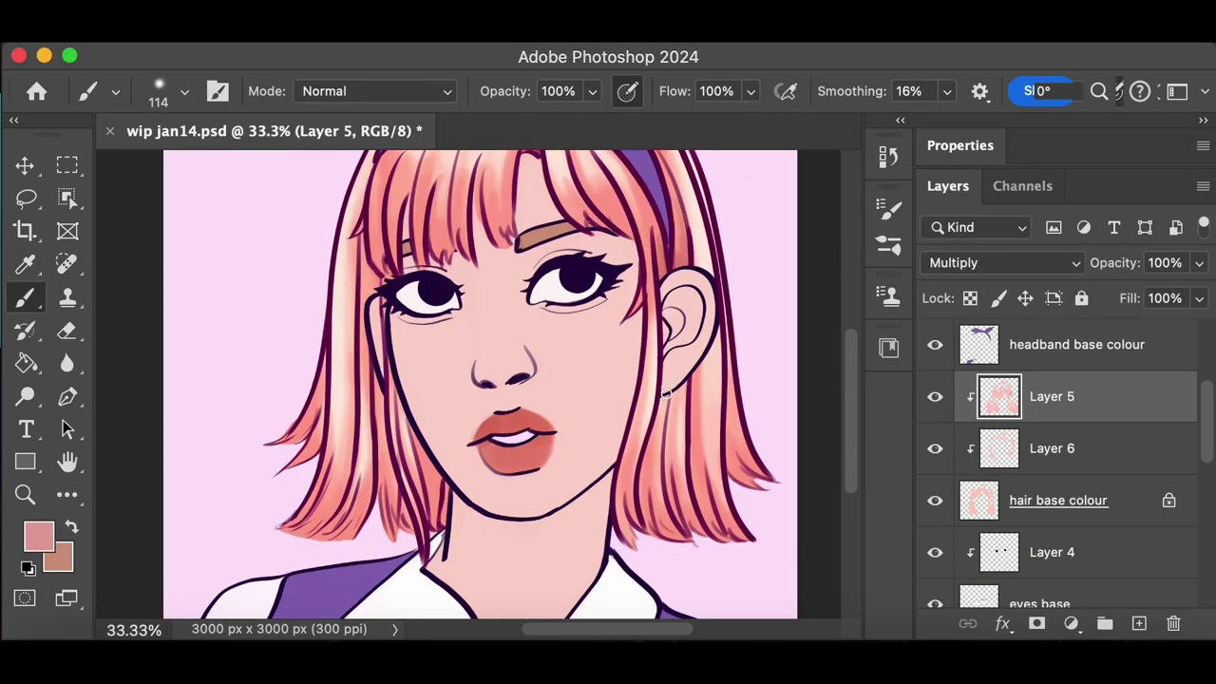
drag(423, 442, 438, 497)
drag(382, 425, 407, 520)
mouse_move(369, 449)
mouse_down()
mouse_move(321, 475)
mouse_move(326, 534)
mouse_up()
drag(323, 476, 292, 528)
Deepen the shading between the strands in the main part of the fringe
scroll(850, 417, up, 3)
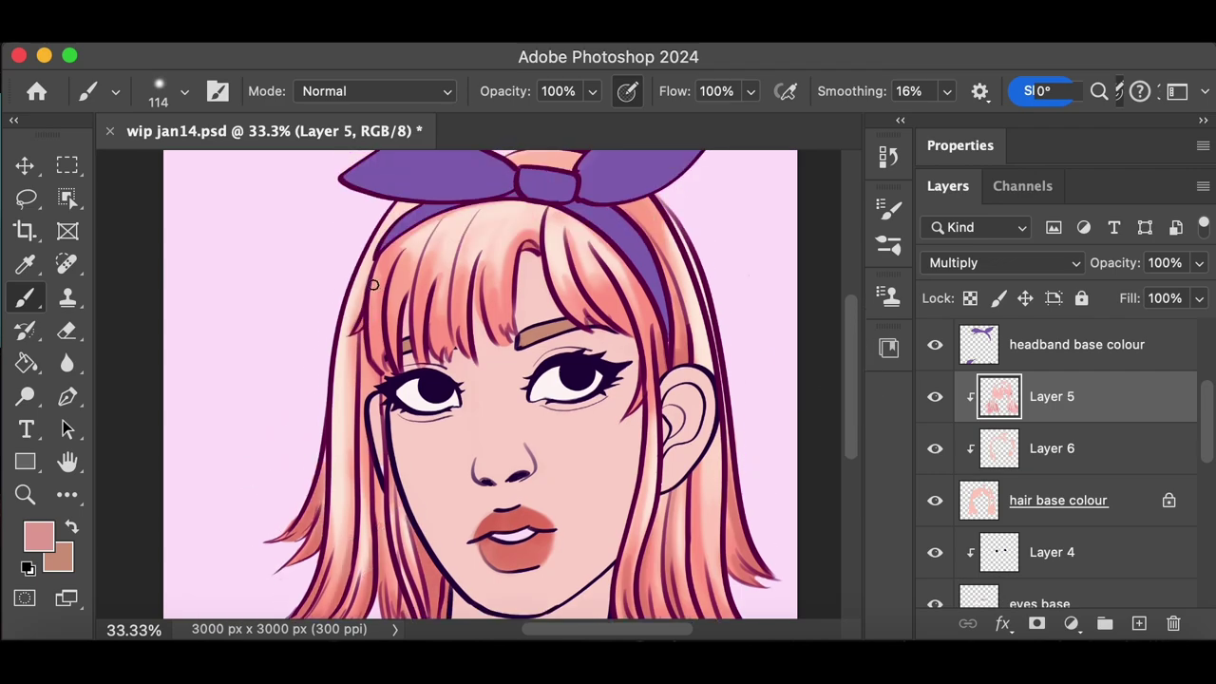
drag(436, 312, 435, 356)
drag(453, 274, 463, 348)
drag(478, 260, 487, 325)
Deepen the shading on the fringe strands between the parting and the headband, undoing unwanted strokes
drag(568, 249, 599, 320)
key(super+=)
key(super+-)
key(super+z)
mouse_move(565, 237)
mouse_down()
mouse_move(600, 319)
mouse_move(628, 331)
mouse_up()
drag(558, 283, 578, 319)
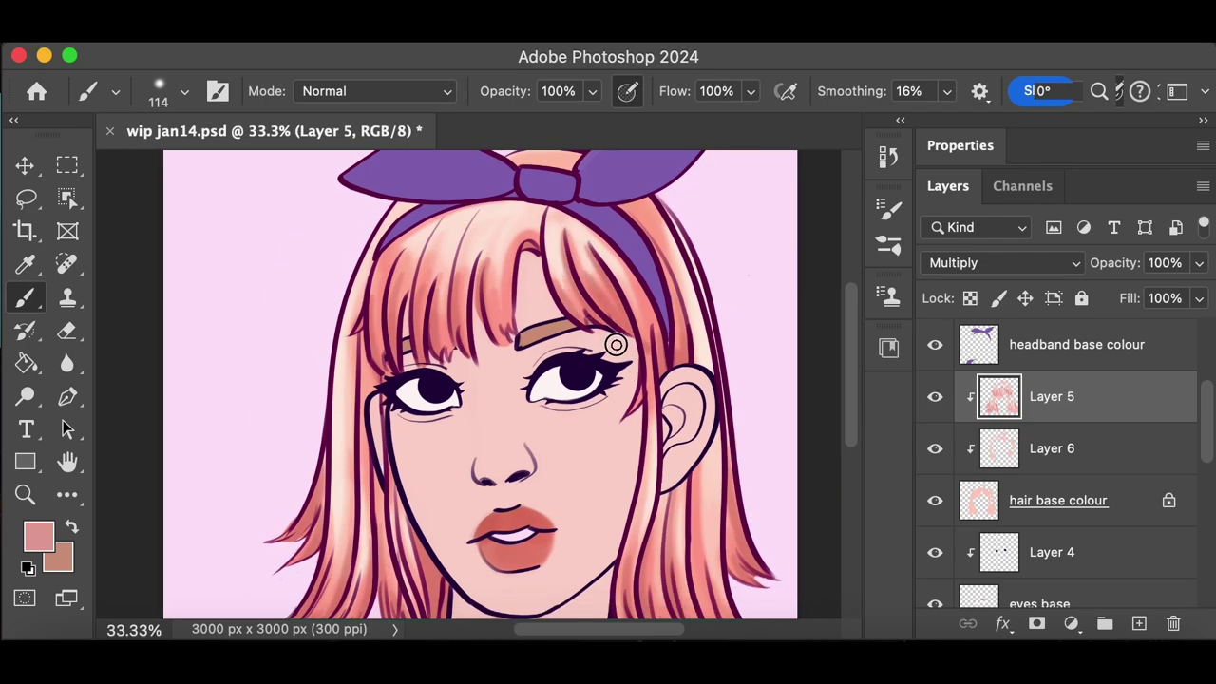
key(super+z)
drag(552, 258, 582, 321)
key(super+z)
scroll(852, 421, down, 3)
scroll(497, 199, up, 4)
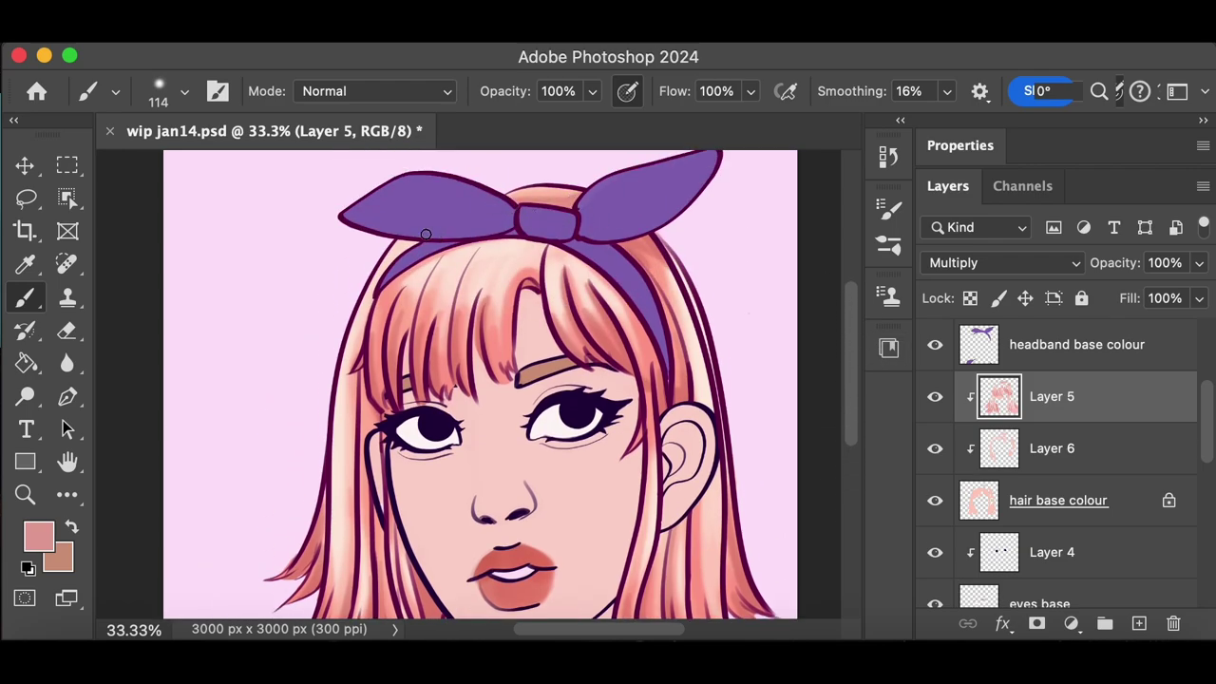
Select the Overlay highlight layer and set the brush's foreground colour to pale yellow, starting from a colour sampled in the artwork
key(super+minus)
click(998, 450)
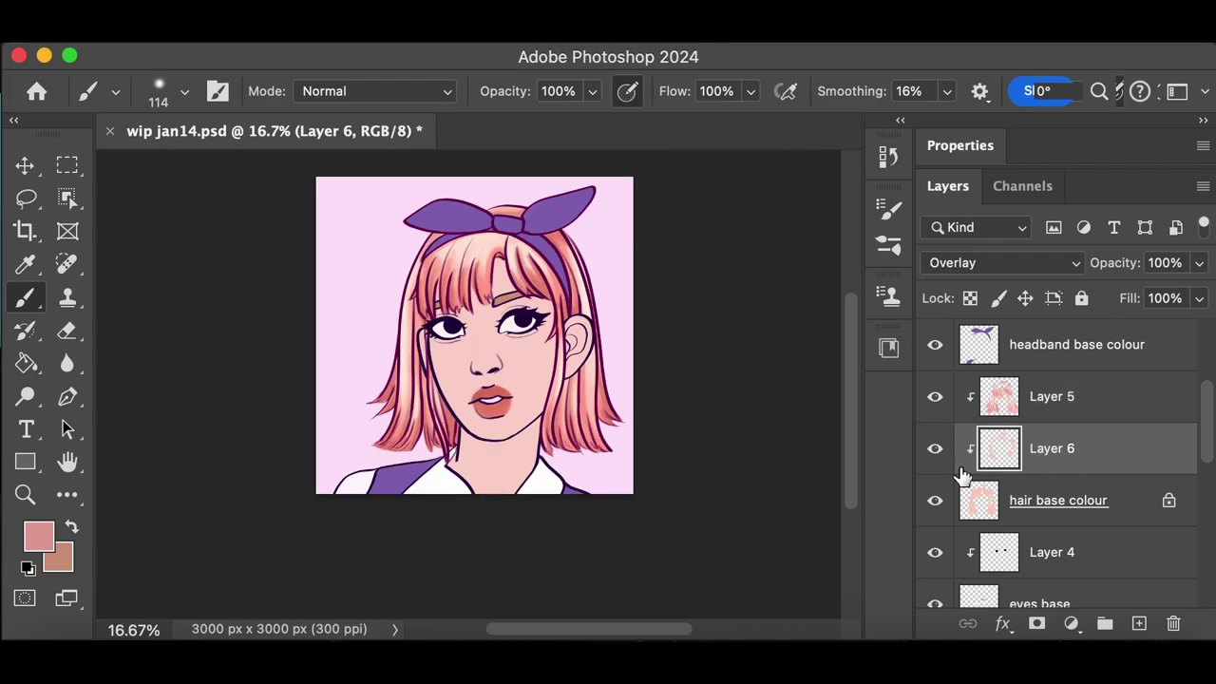
key(super+equal)
right_click(790, 347)
click(39, 537)
click(1128, 277)
click(25, 266)
click(499, 199)
click(39, 537)
drag(925, 554, 924, 541)
click(610, 245)
key(Return)
key(b)
Paint pale yellow highlights along the side hair lengths and around the ear on the Overlay layer
key(super+equal)
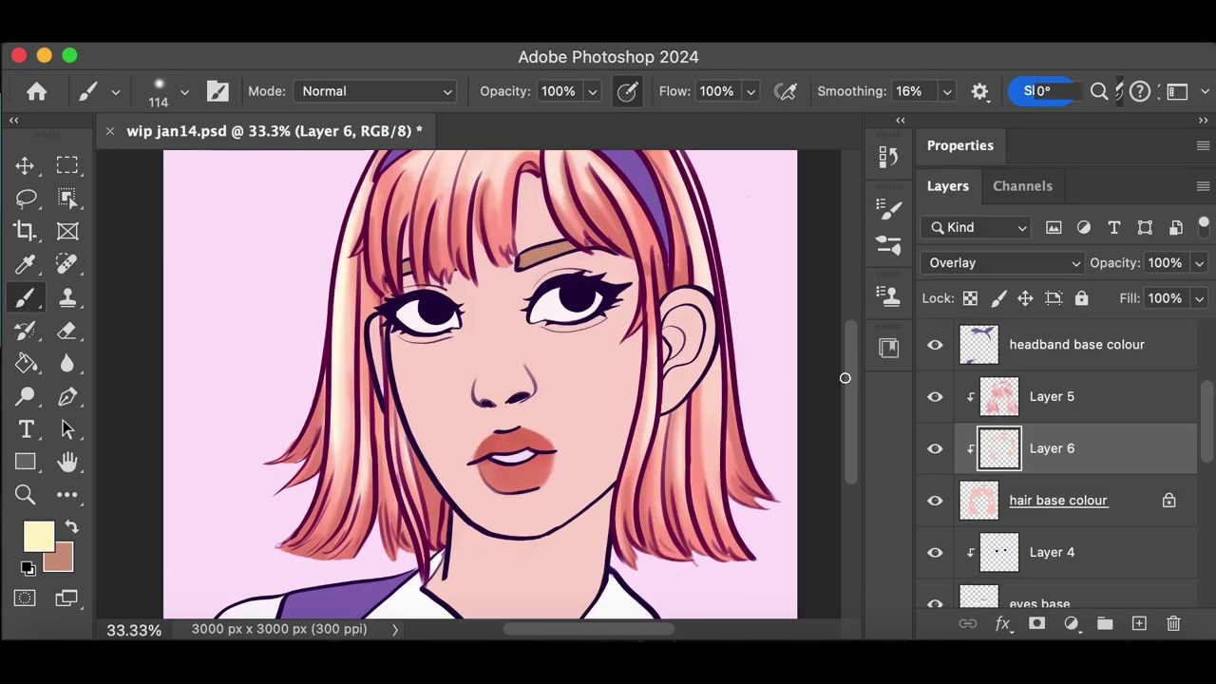
scroll(468, 536, up, 2)
drag(409, 515, 432, 572)
drag(652, 365, 639, 522)
key(super+z)
drag(686, 233, 707, 328)
drag(714, 402, 713, 559)
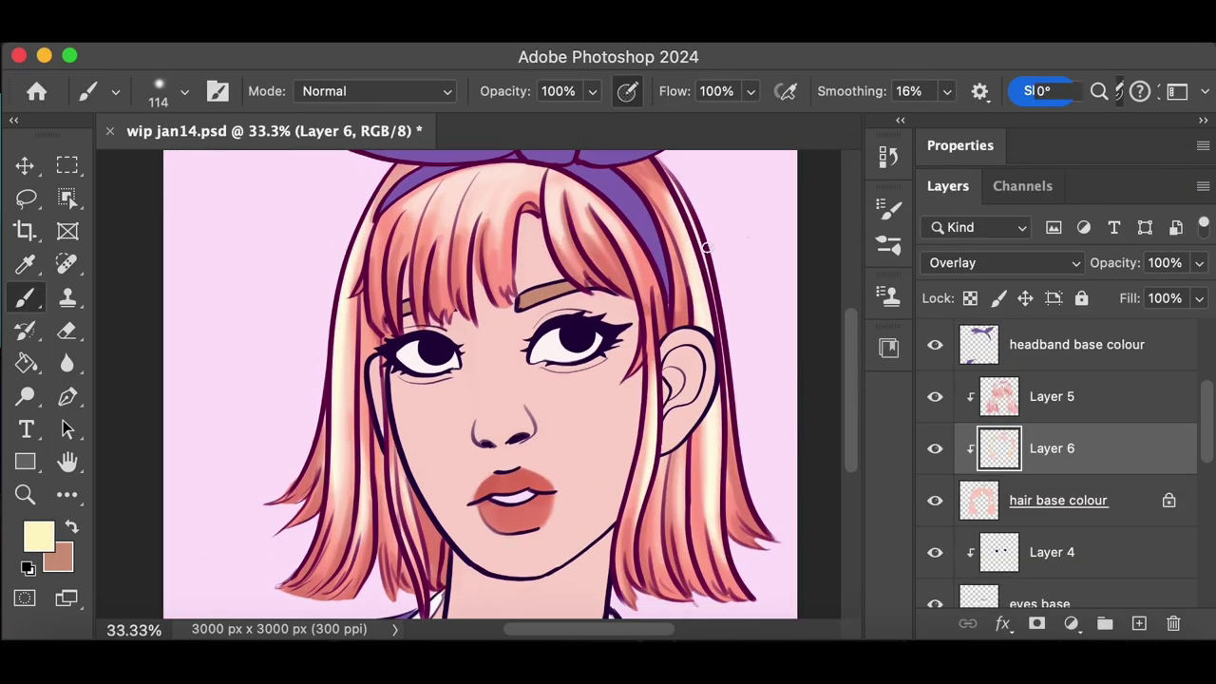
Paint pale yellow highlights down the upper fringe strands on both sides of the parting
drag(554, 171, 591, 238)
drag(574, 184, 628, 264)
drag(519, 173, 490, 258)
key(super+z)
drag(481, 173, 453, 272)
drag(477, 175, 444, 290)
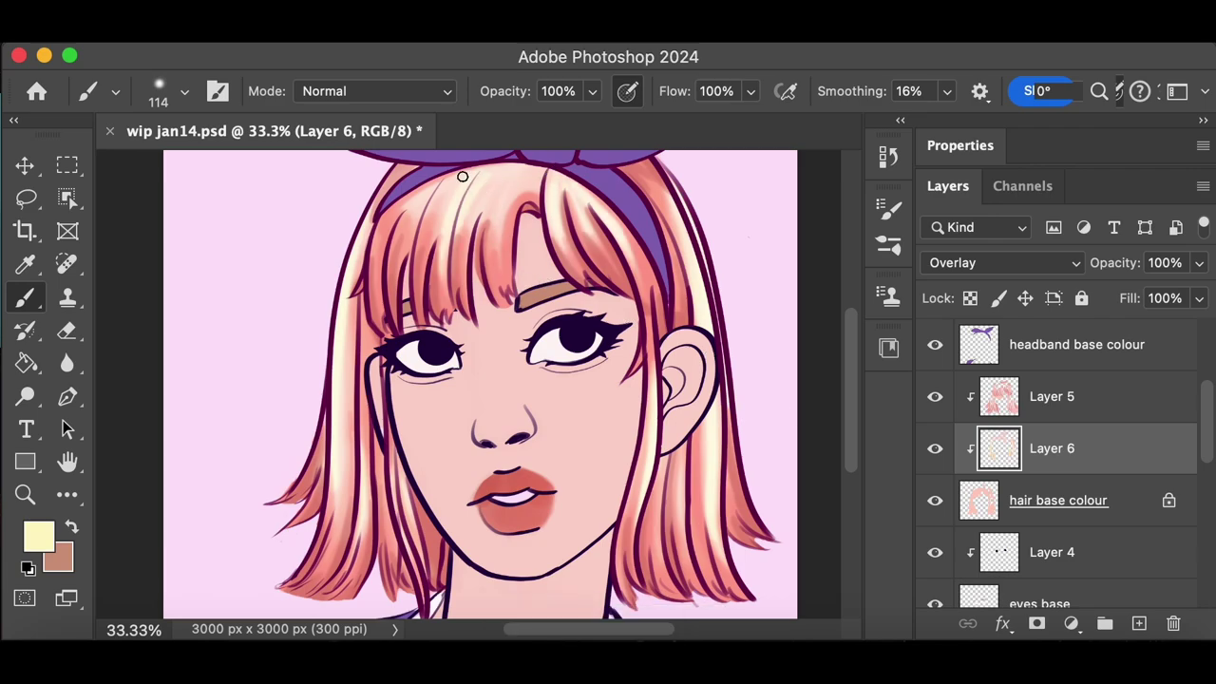
Paint more pale yellow highlights down the fringe strands on the Overlay layer, undoing unwanted strokes
drag(430, 195, 411, 249)
scroll(786, 390, up, 1)
drag(536, 193, 514, 253)
mouse_move(510, 183)
mouse_down()
mouse_move(479, 232)
mouse_move(480, 256)
mouse_move(426, 287)
mouse_up()
key(super+z)
key(super+minus)
key(super+z)
key(super+z)
mouse_move(475, 228)
mouse_down()
mouse_move(450, 339)
mouse_move(485, 300)
mouse_up()
key(super+z)
key(super+z)
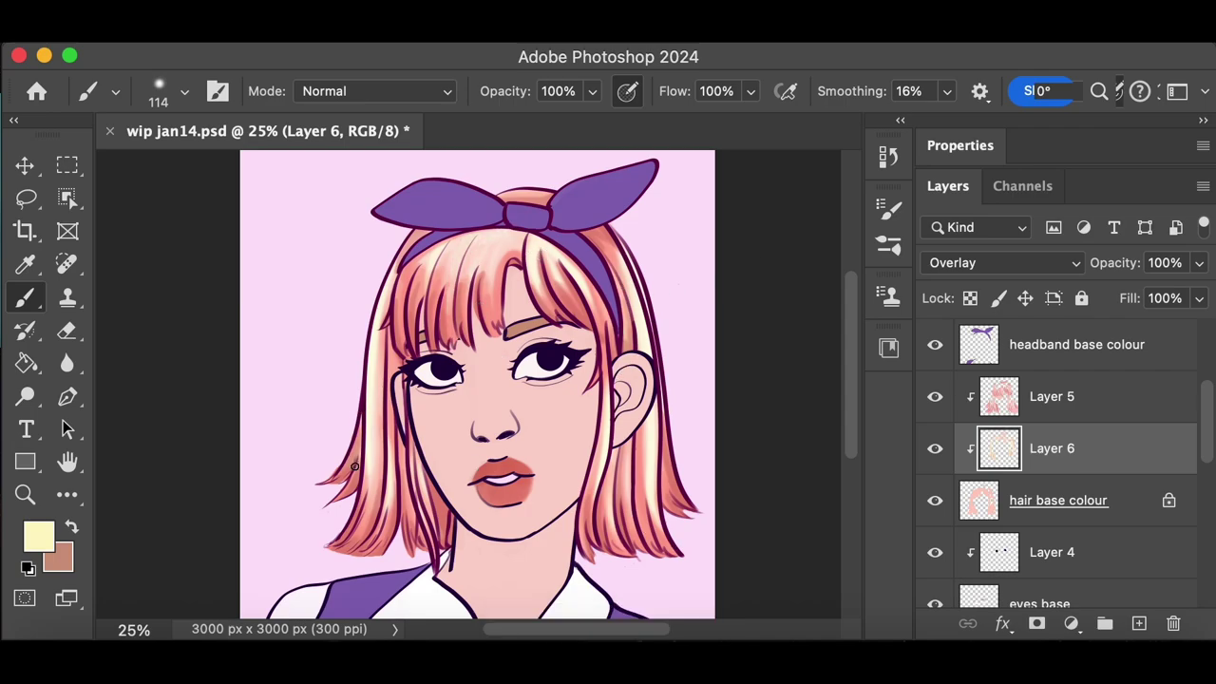
Erase thin streaks of shading at the flicked hair tips on Multiply Layer 5 with a size 25 eraser, undoing unwanted strokes
key(e)
key(alt+bracketright)
key(super+z)
key(bracketright)
key(bracketright)
key(bracketright)
drag(326, 486, 361, 437)
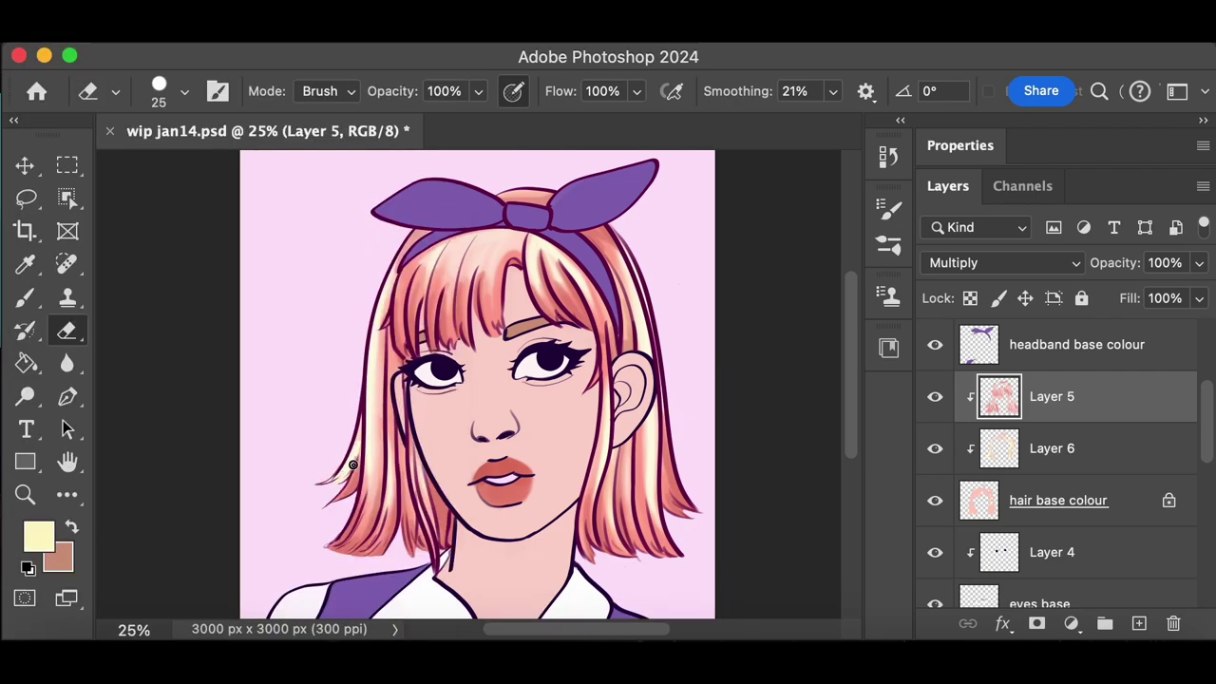
key(super+z)
key(super+z)
key(super+plus)
key(super+z)
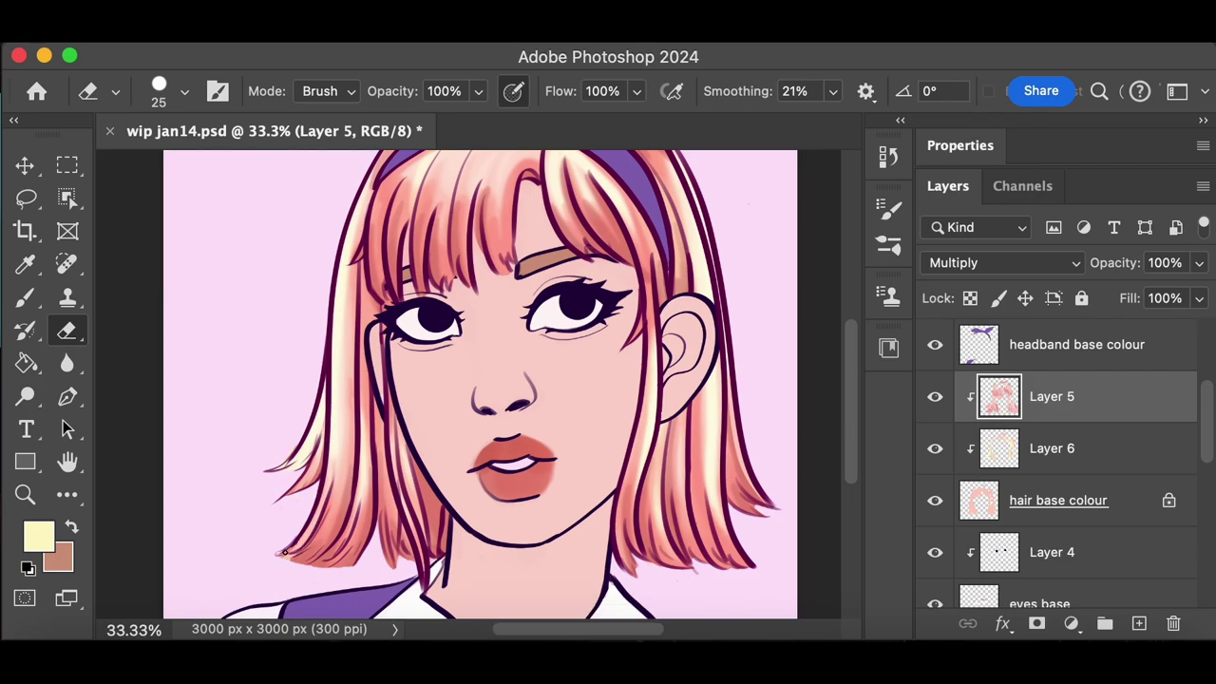
key(super+z)
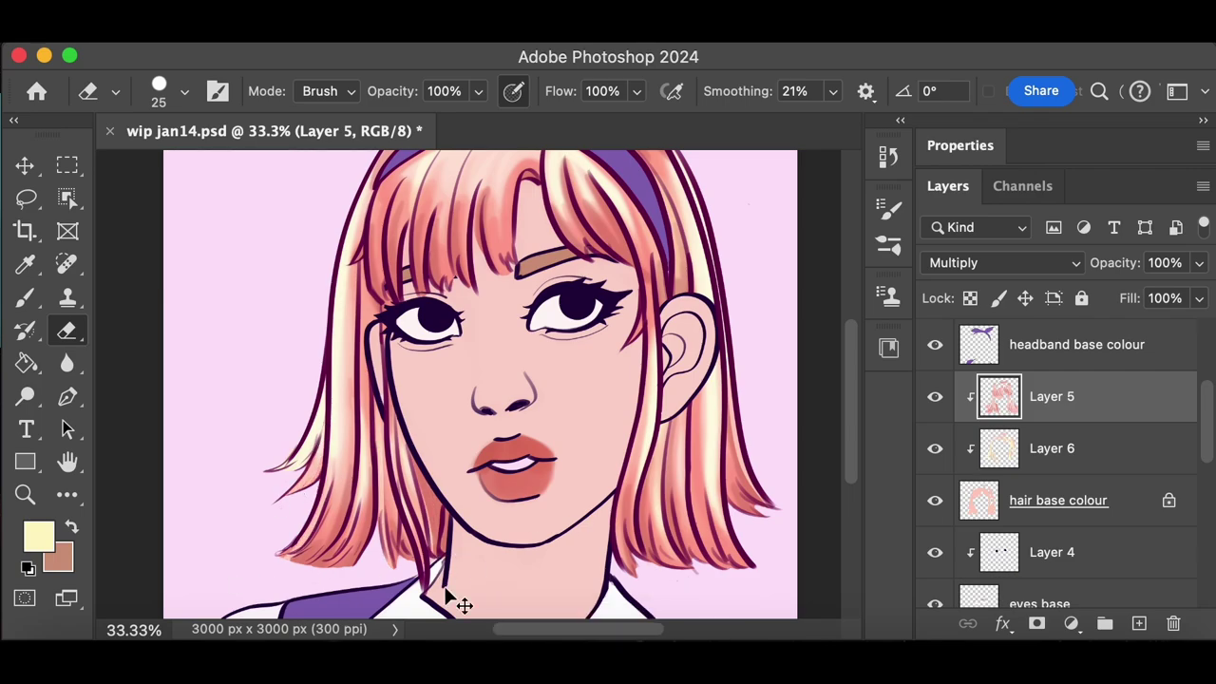
Erase thin streaks of shading along the strands beside the ear and the hair lengths, undoing unwanted strokes
drag(627, 212, 640, 417)
key(super+z)
scroll(642, 235, up, 2)
key(super+z)
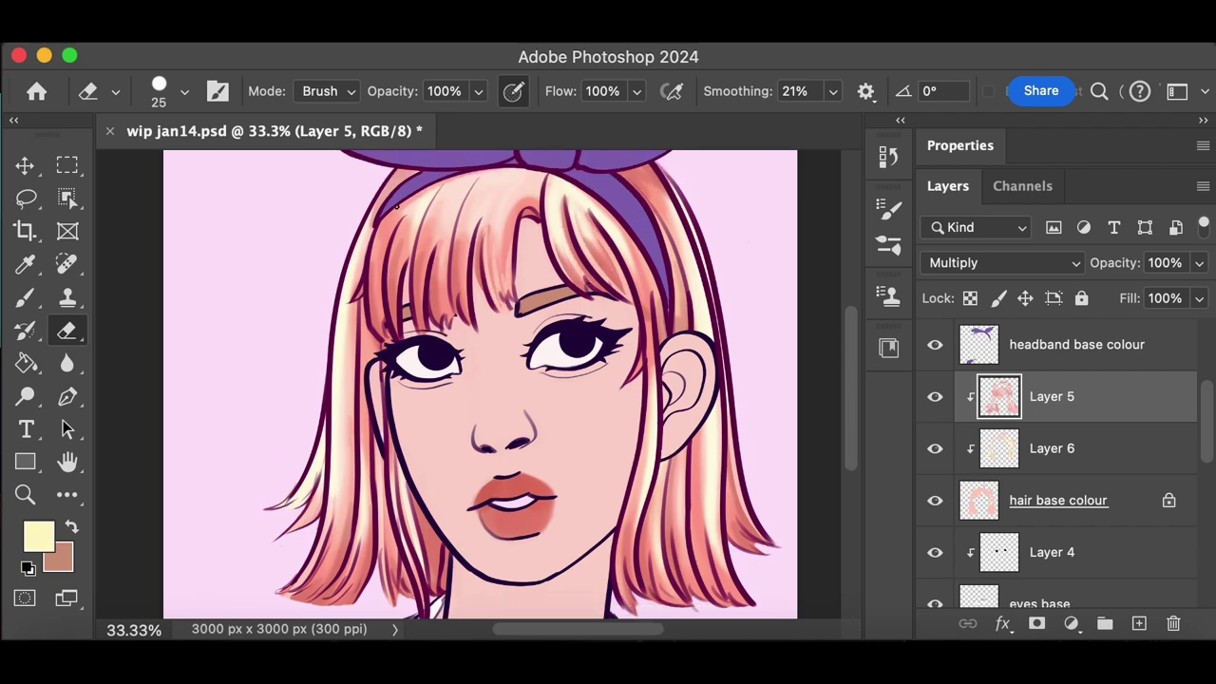
key(super+z)
scroll(555, 318, down, 5)
key(super+z)
key(super+z)
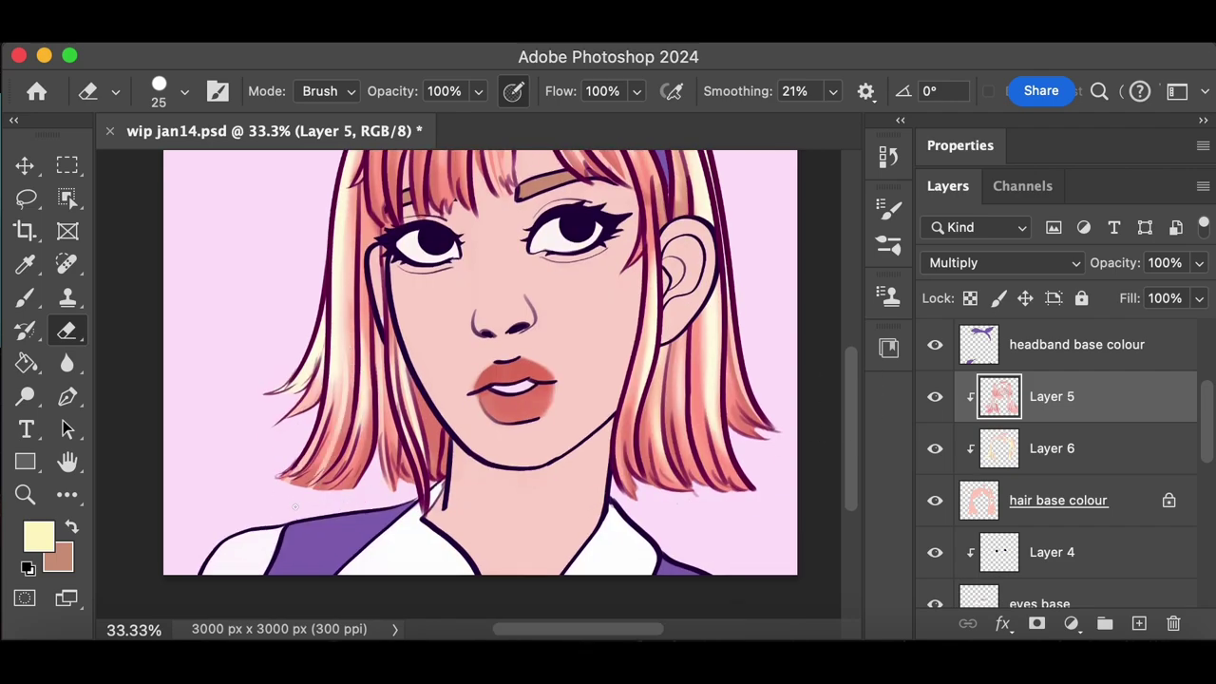
Erase thin streaks of shading from the fringe strands on Layer 5, stepping back unwanted strokes
key(super+minus)
key(super+minus)
key(super+equal)
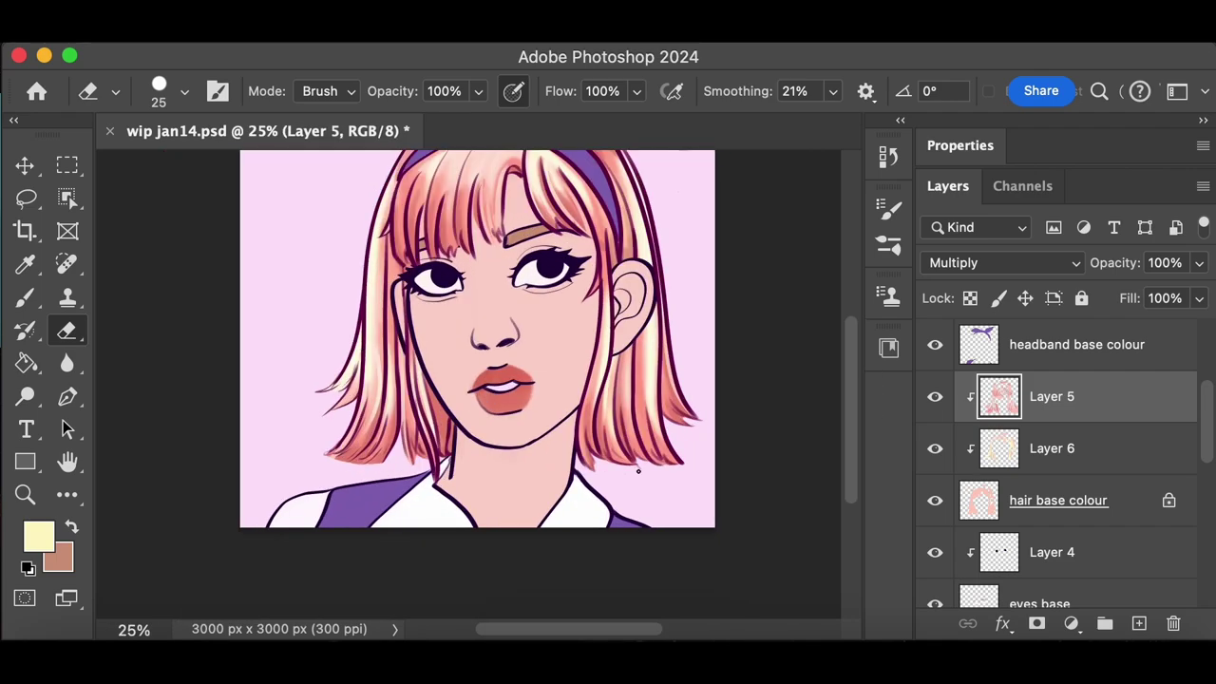
scroll(656, 350, up, 2)
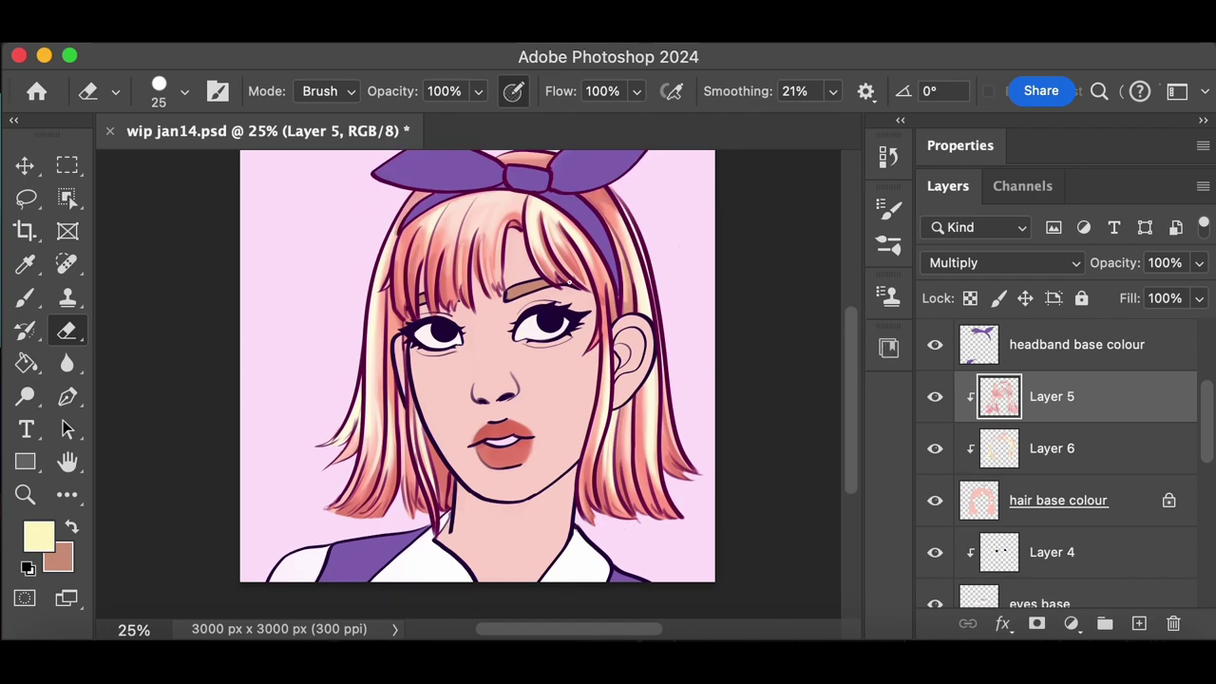
key(super+equal)
key(super+equal)
scroll(858, 360, up, 2)
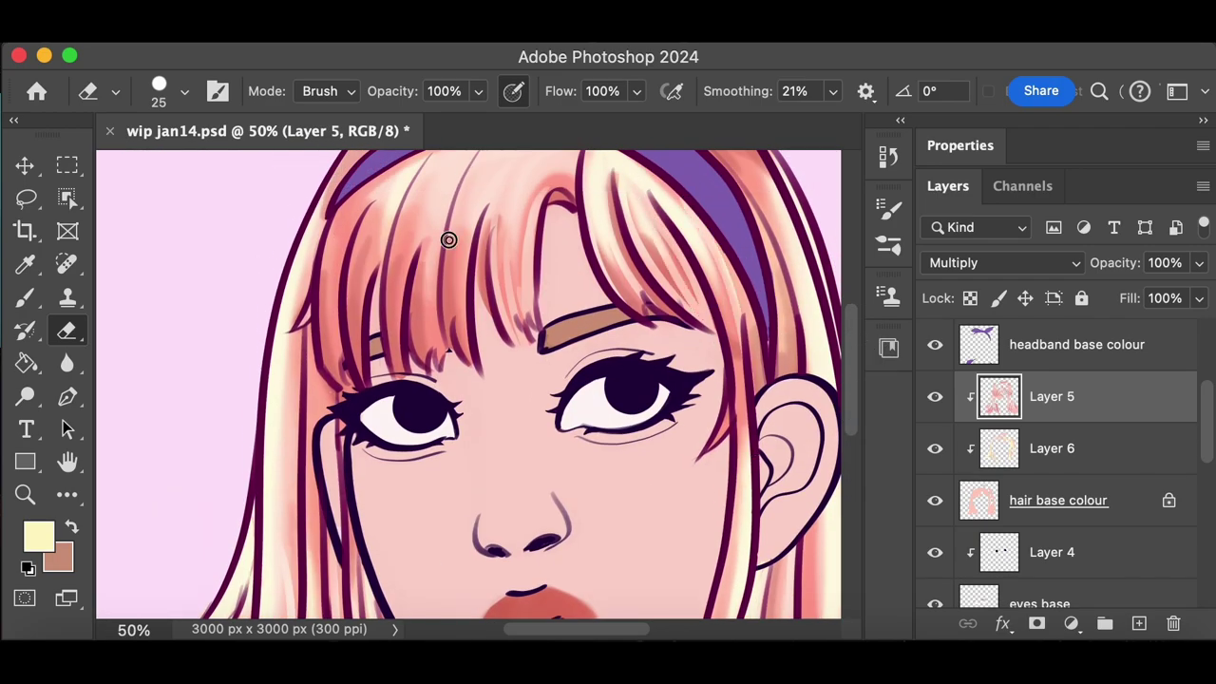
mouse_move(430, 316)
mouse_down()
mouse_move(389, 370)
mouse_move(352, 370)
mouse_move(317, 342)
mouse_move(339, 233)
mouse_up()
key(super+z)
key(super+minus)
key(super+minus)
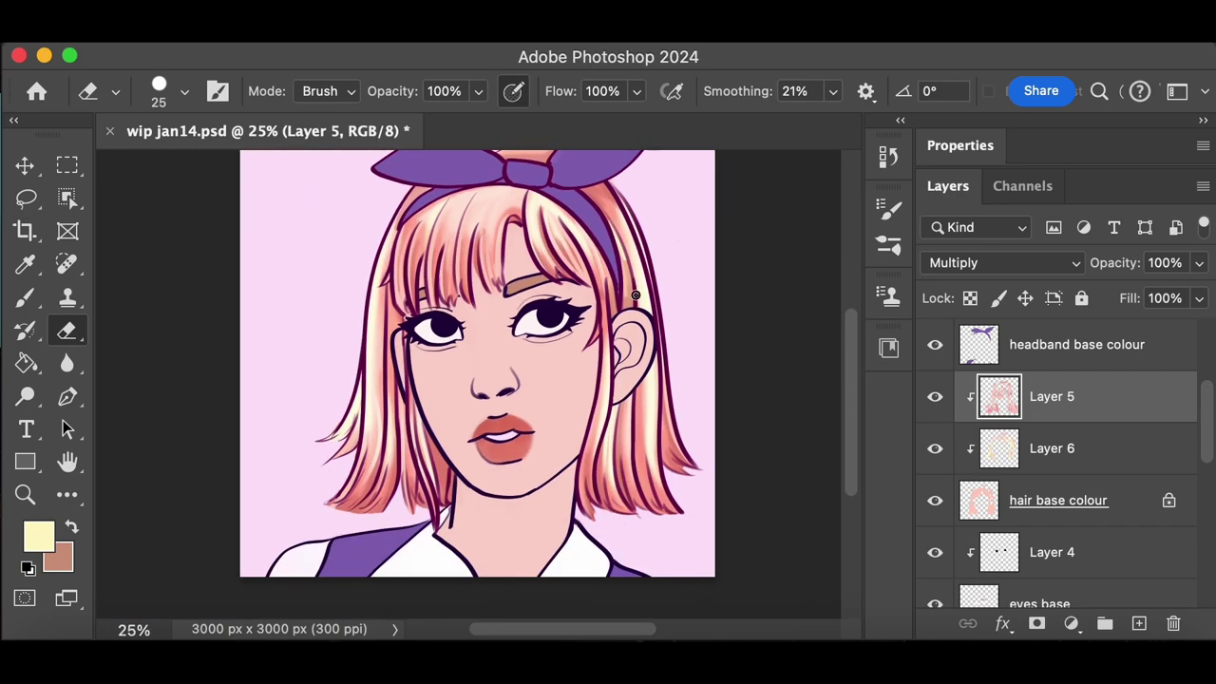
key(super+z)
click(889, 156)
click(820, 148)
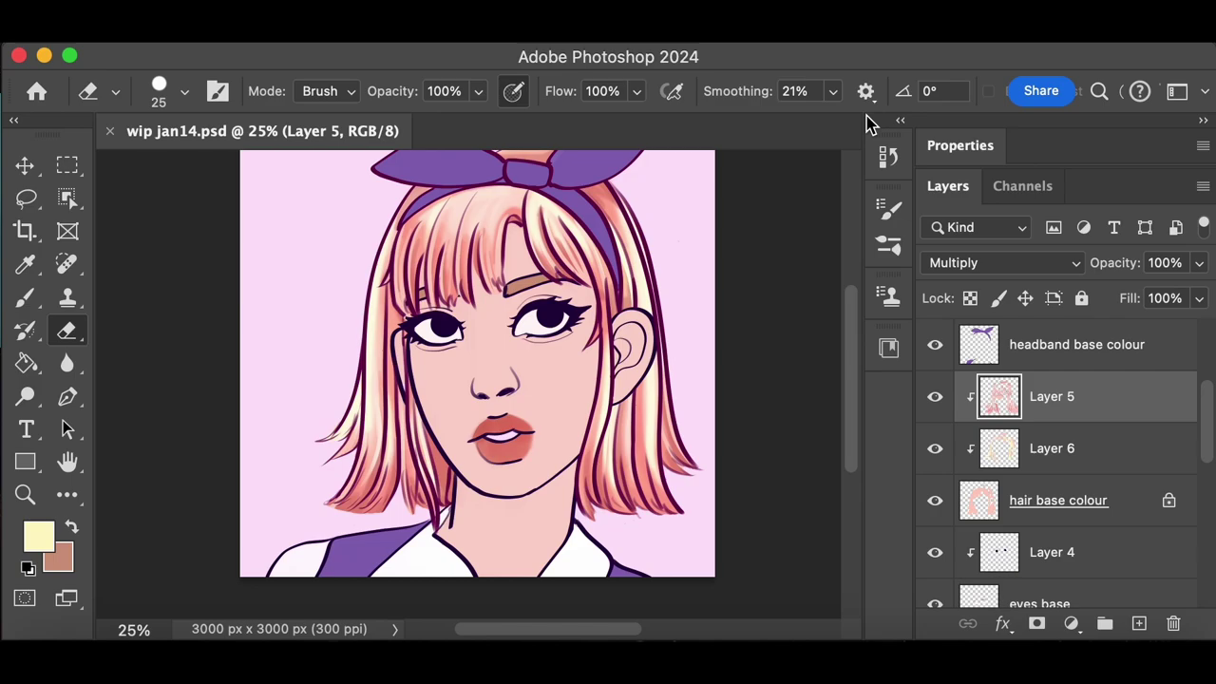
Toggle the visibility of the hair colour and shading layers to compare the hair with and without its shading
scroll(850, 415, up, 2)
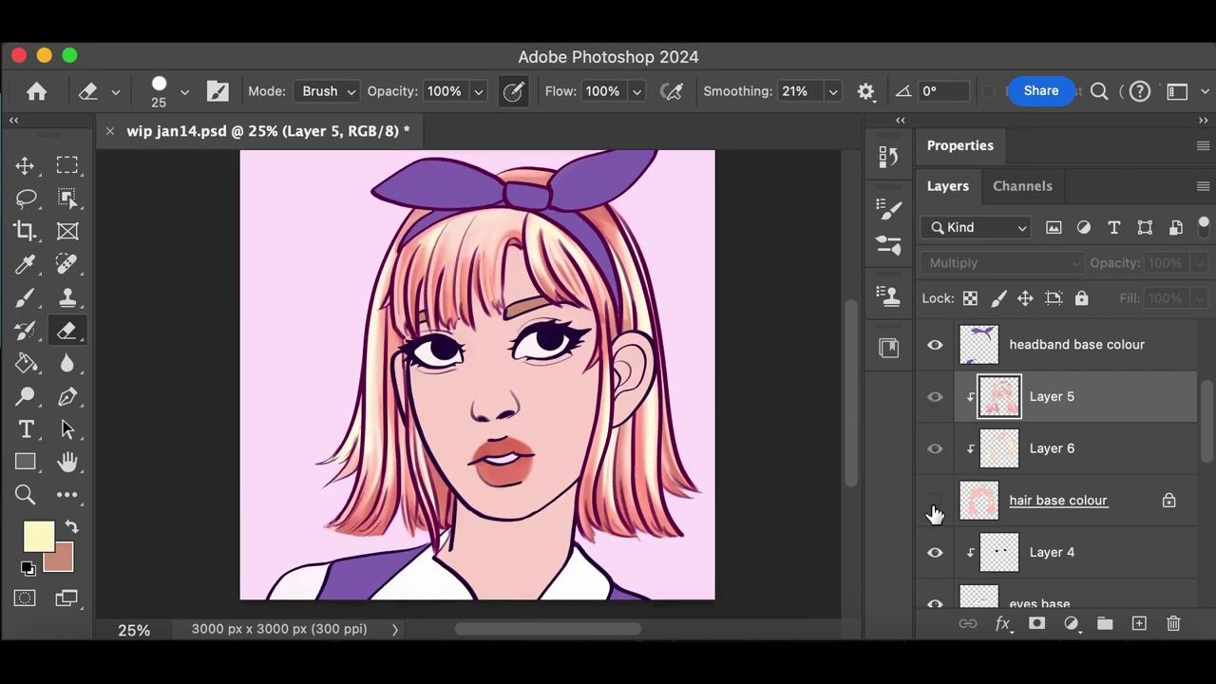
click(935, 398)
click(934, 398)
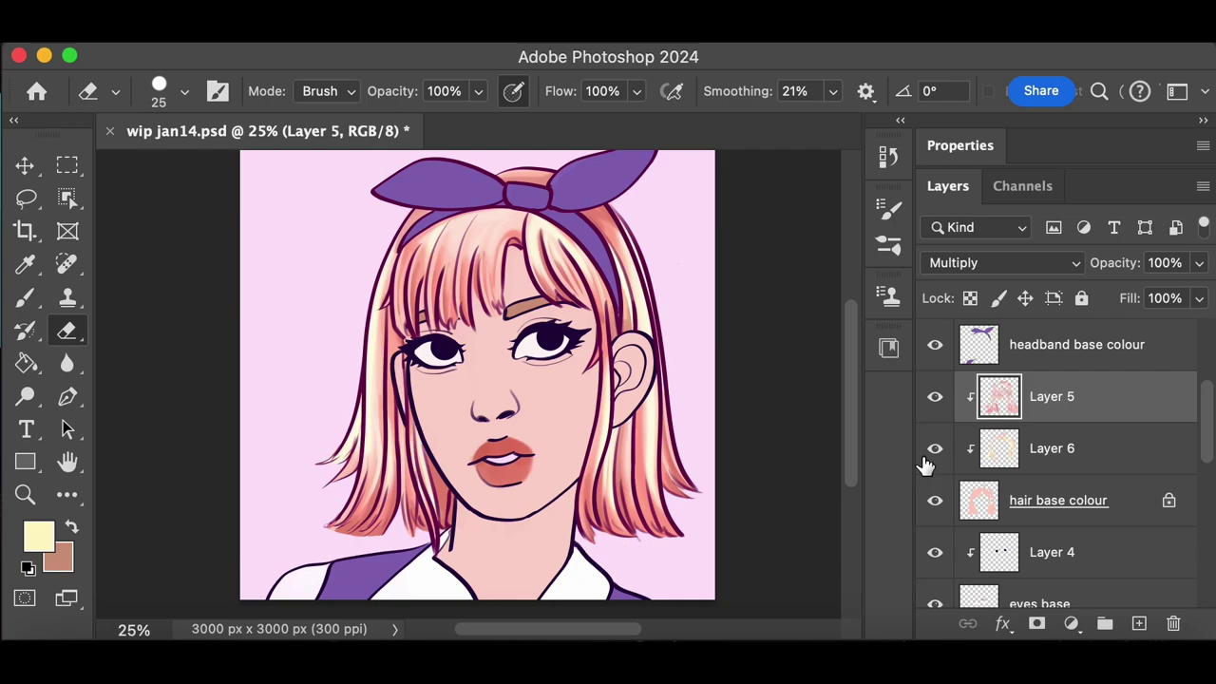
scroll(847, 456, down, 3)
scroll(848, 449, up, 3)
scroll(856, 445, down, 2)
scroll(861, 443, up, 2)
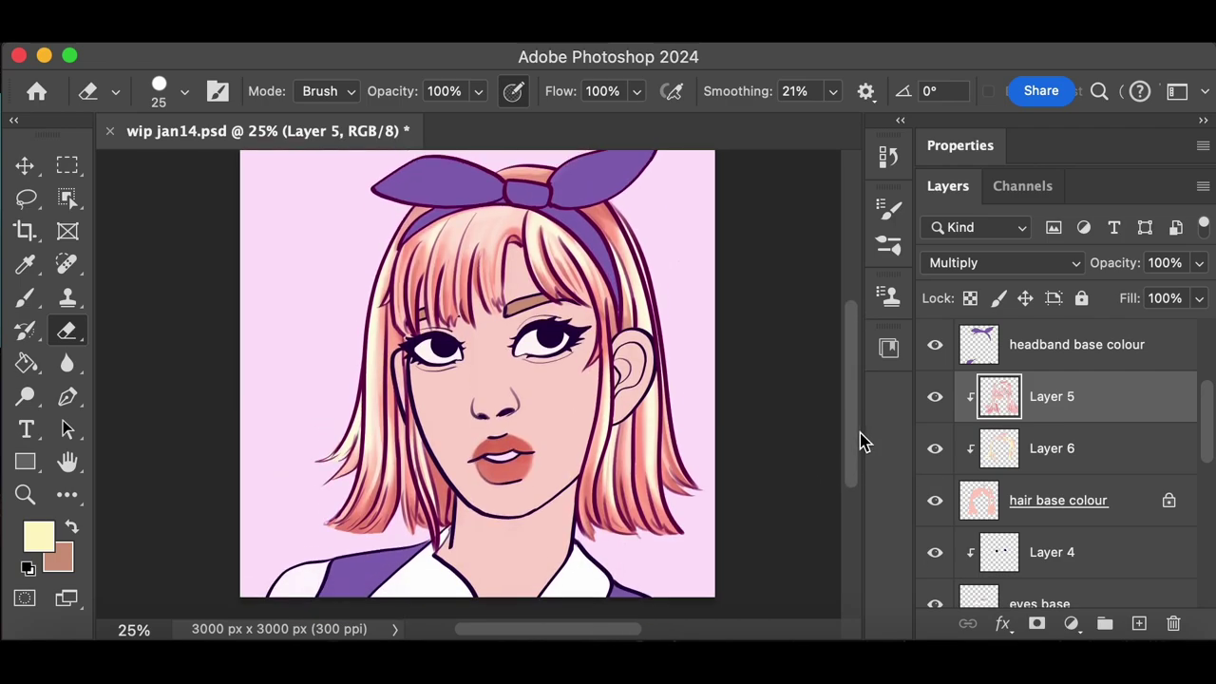
Select the clipped Multiply Layer 2 above the face base colour, sample the skin pink and set the brush size to 201
drag(1206, 423, 1206, 499)
click(1122, 513)
click(26, 265)
click(456, 412)
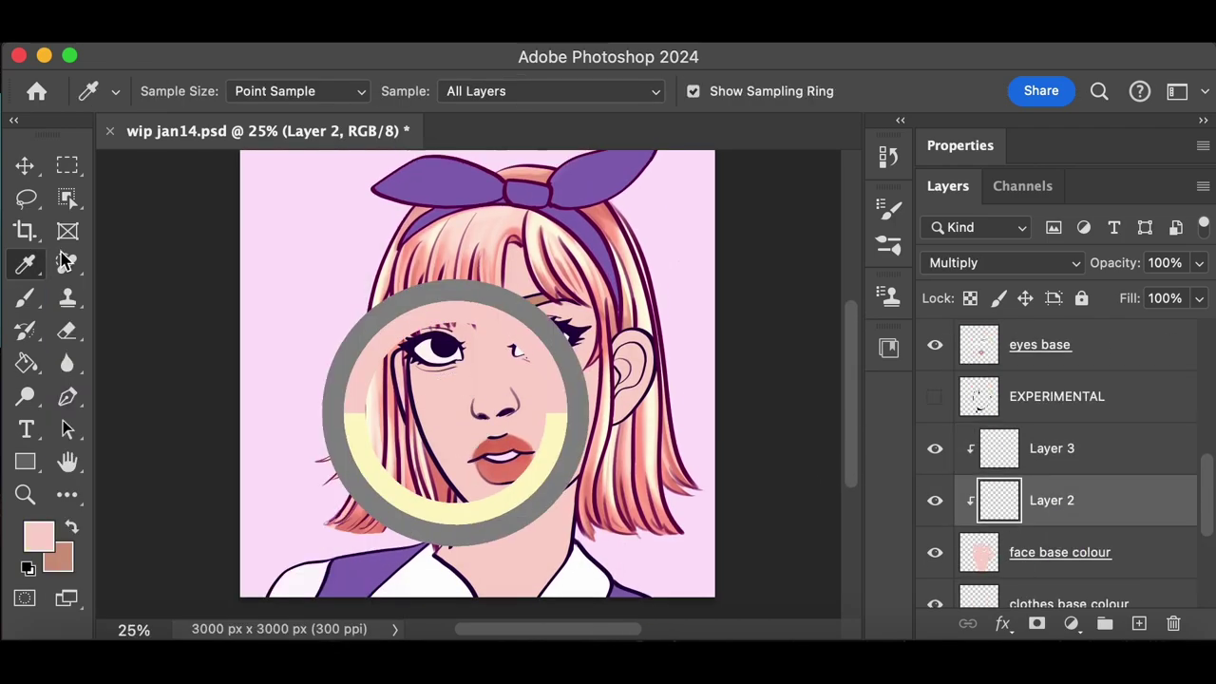
click(26, 297)
click(185, 92)
click(244, 107)
Paint soft skin shading over the eyelids beneath both eyebrows, undoing unwanted strokes
mouse_move(539, 308)
mouse_down()
mouse_move(531, 320)
mouse_move(568, 318)
mouse_up()
drag(440, 321, 466, 328)
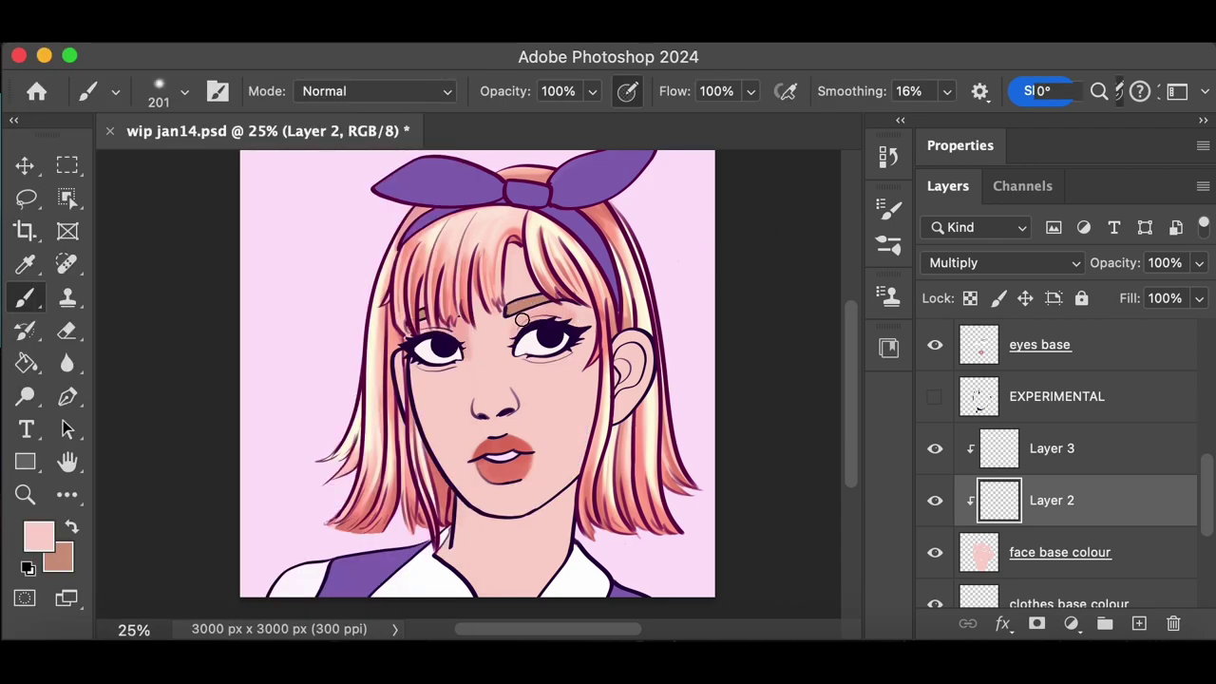
key(super+z)
key(super+z)
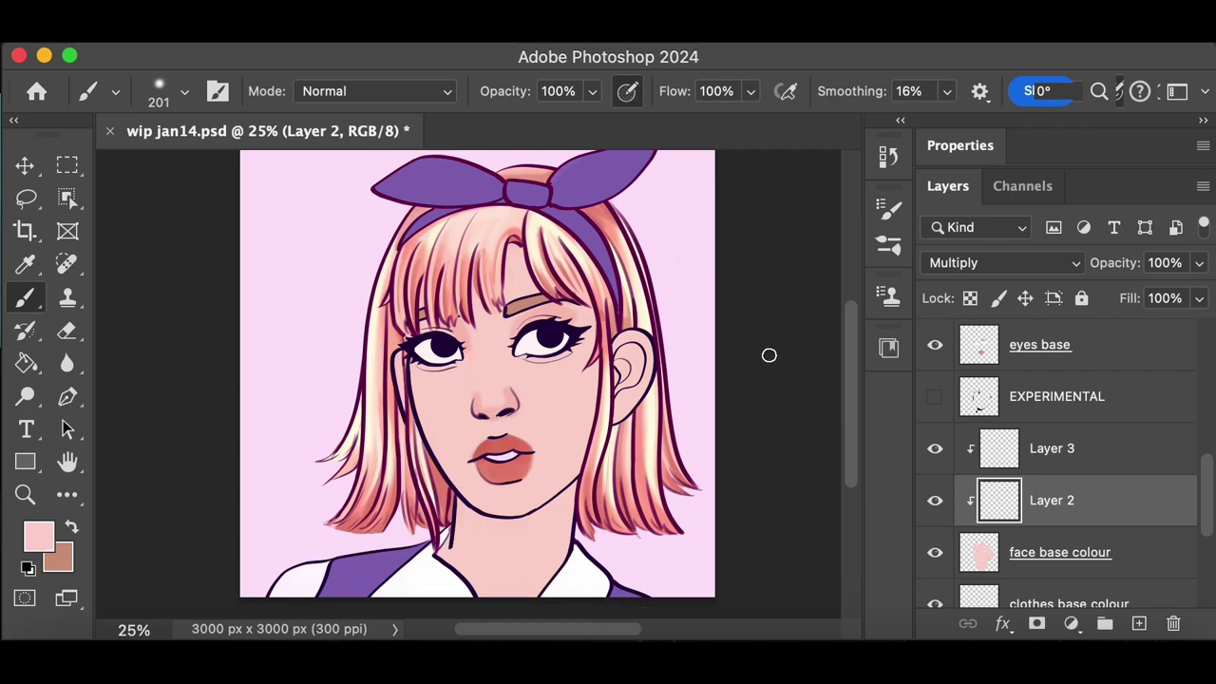
Shade the side of the nose from the brow to the nostril and the inner ear, undoing unwanted strokes
drag(465, 333, 478, 397)
key(super+z)
drag(456, 323, 477, 412)
key(super+z)
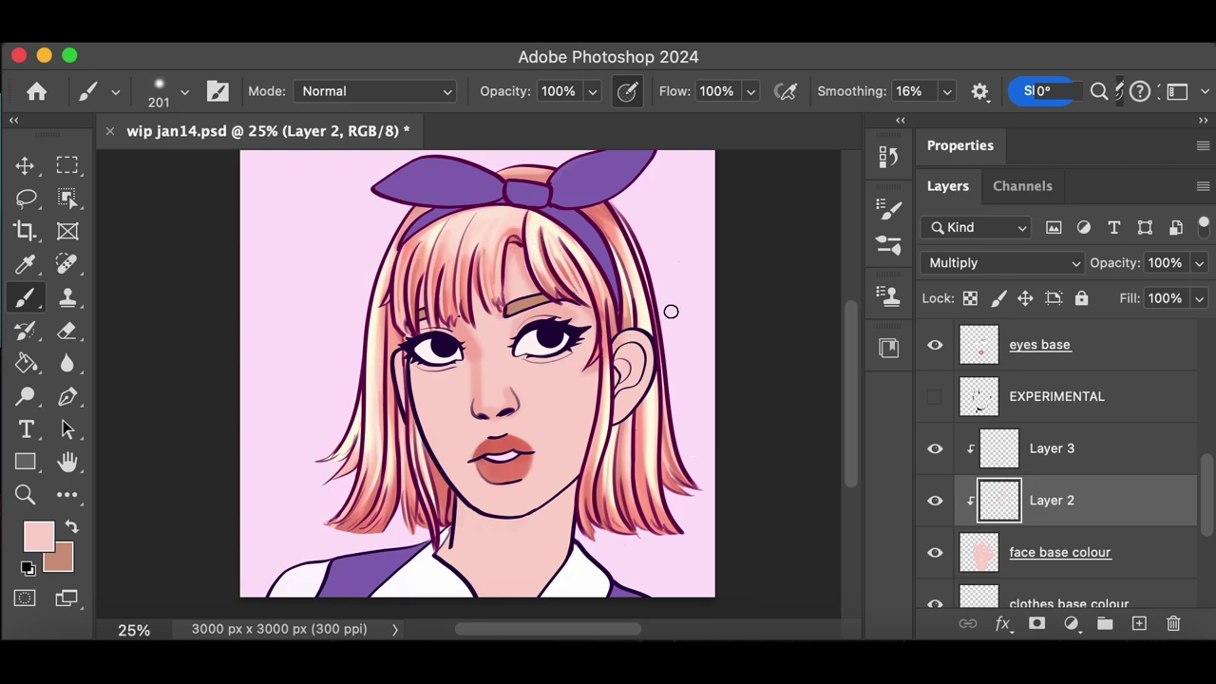
key(super+z)
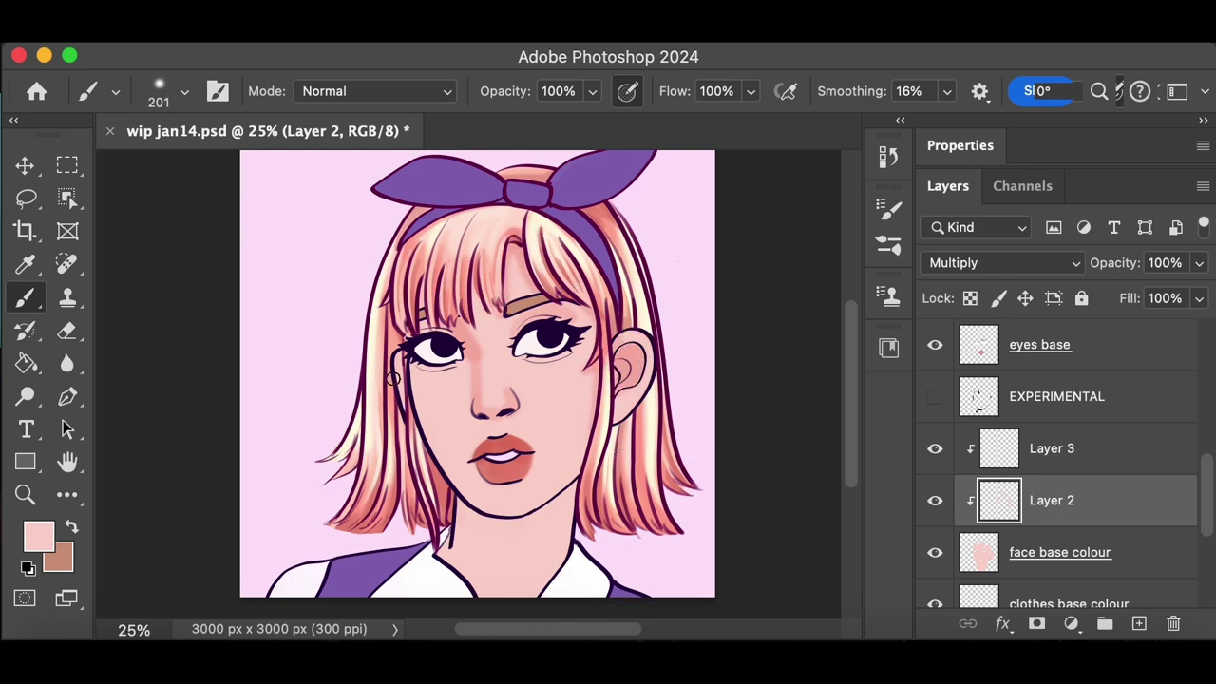
Shade the lower jaw and the neck beneath the chin, enlarging the brush to 380
drag(488, 527, 570, 486)
key(super+z)
right_click(576, 473)
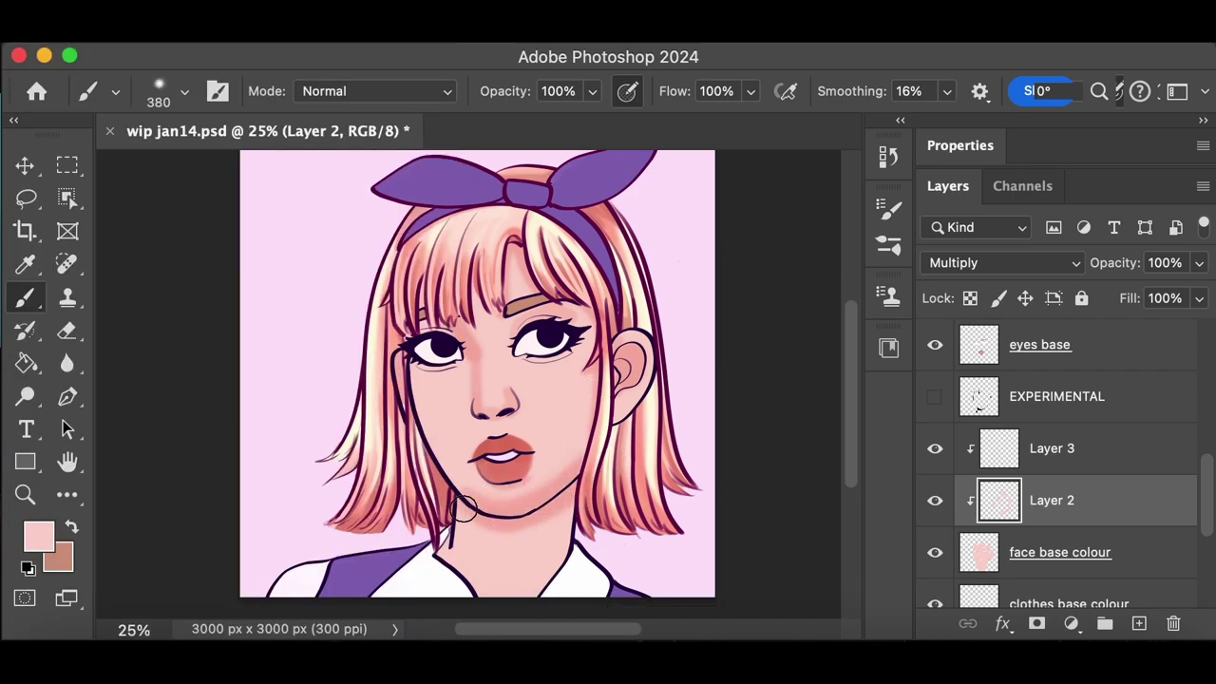
Erase excess shading along the chin and jaw edge on Layer 2, stepping back unwanted strokes
key(e)
key(super+plus)
click(889, 157)
click(834, 150)
click(819, 147)
key(super+plus)
scroll(513, 459, down, 5)
mouse_move(515, 460)
mouse_down()
mouse_move(487, 472)
mouse_move(589, 460)
mouse_up()
mouse_move(639, 424)
mouse_down()
mouse_move(681, 418)
mouse_move(706, 361)
mouse_move(545, 494)
mouse_move(615, 457)
mouse_up()
key(super+minus)
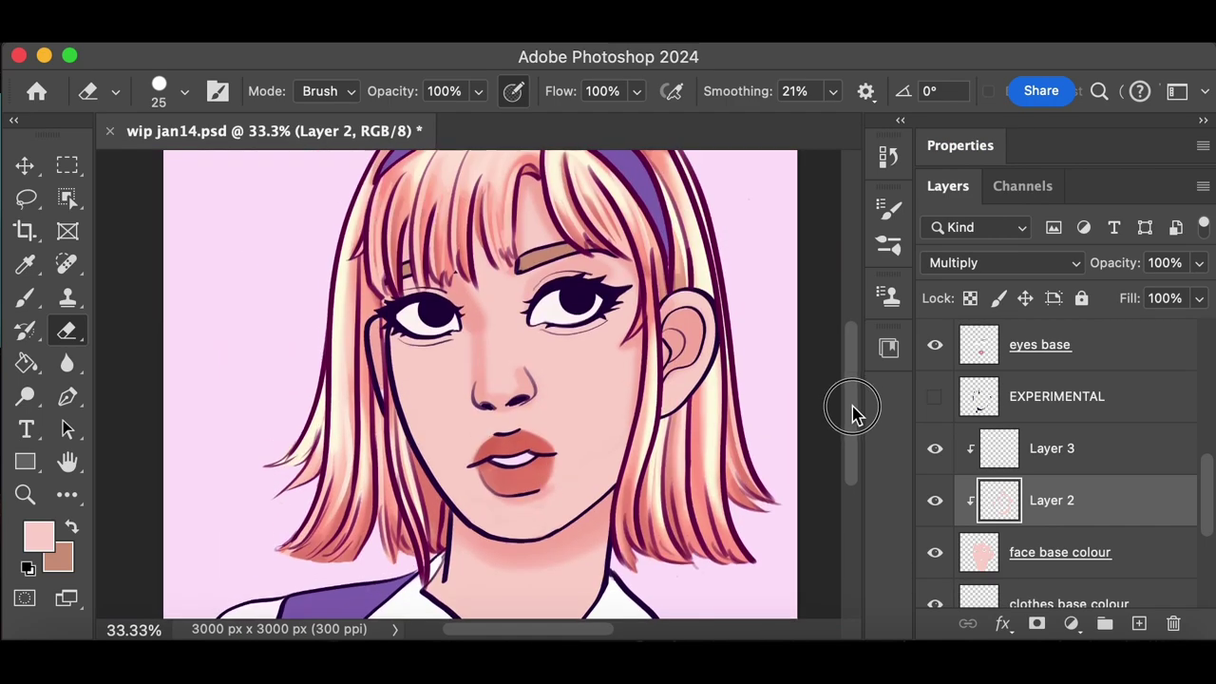
Set the brush size to 60 and paint finer shading around the nose and under the eyes
key(b)
scroll(857, 439, down, 1)
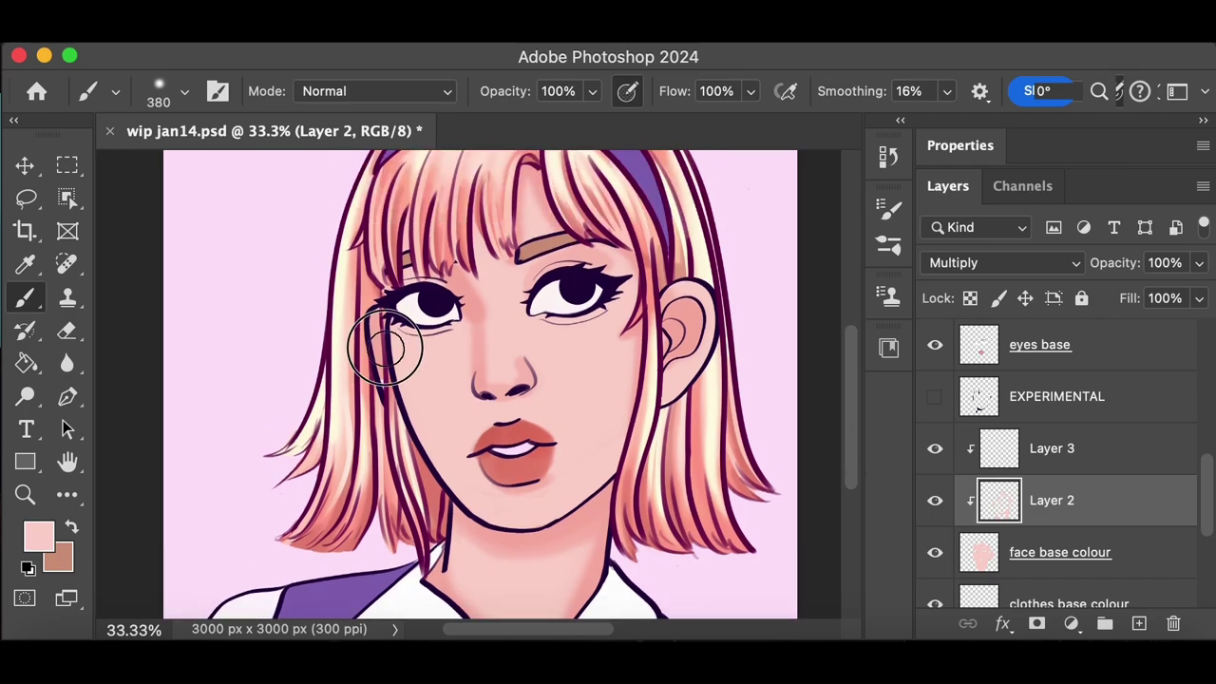
click(184, 91)
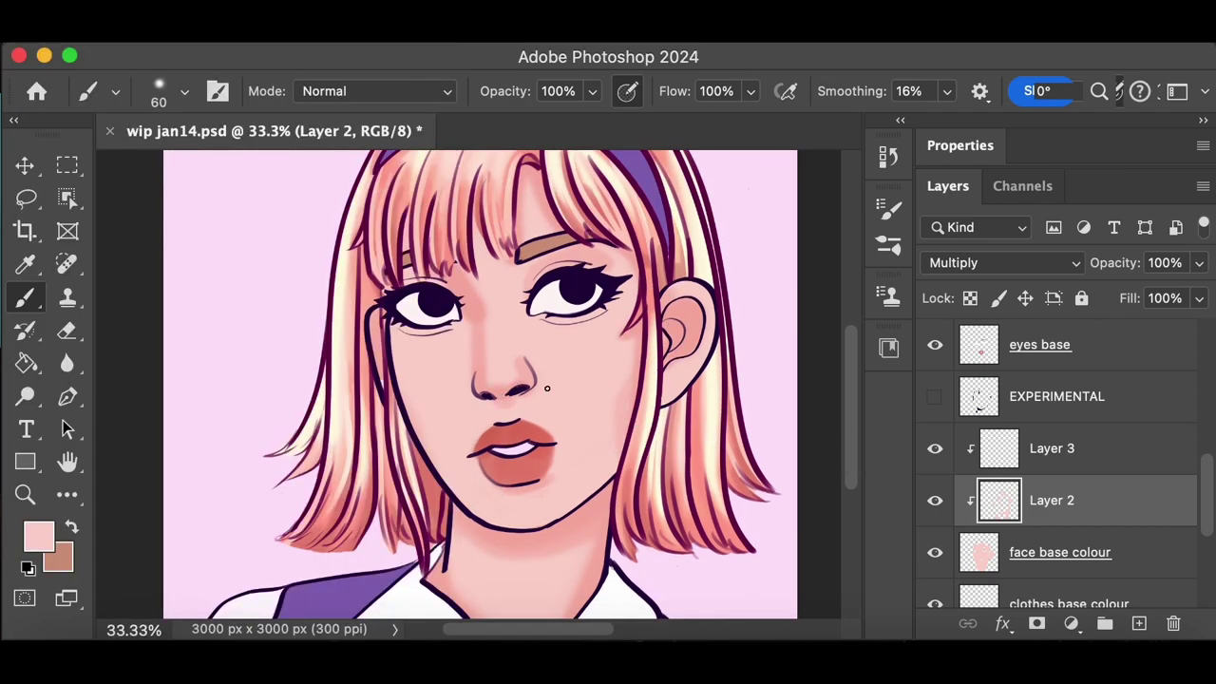
key(super+z)
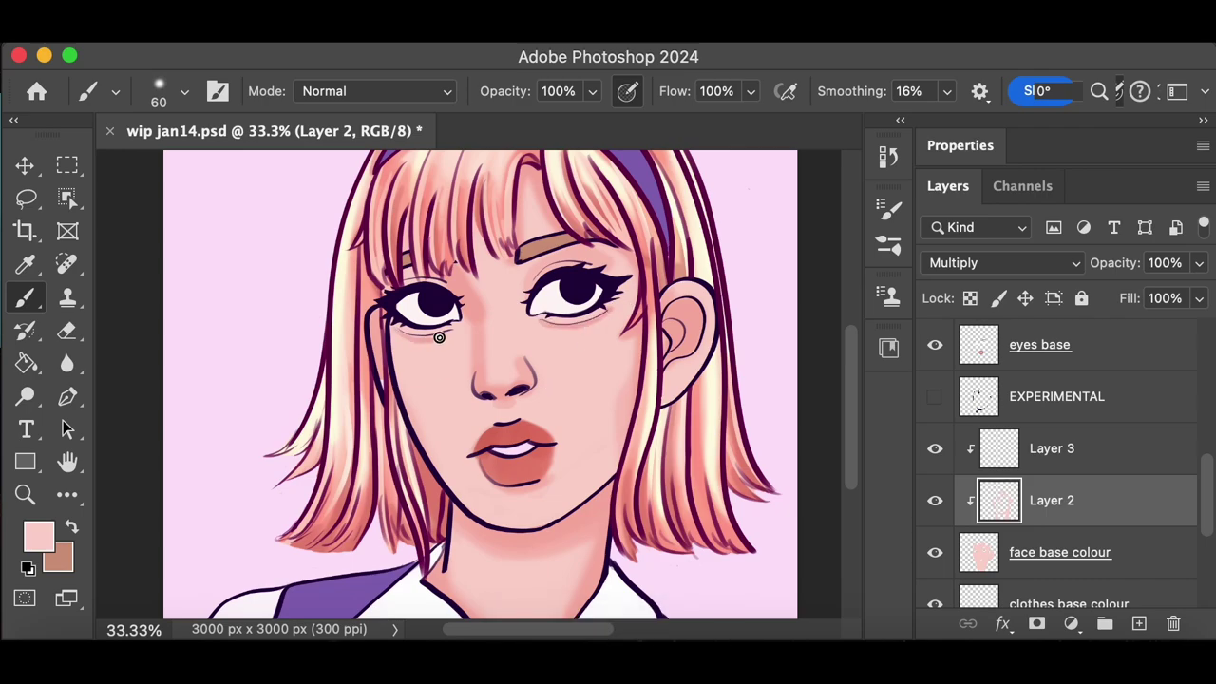
key(super+plus)
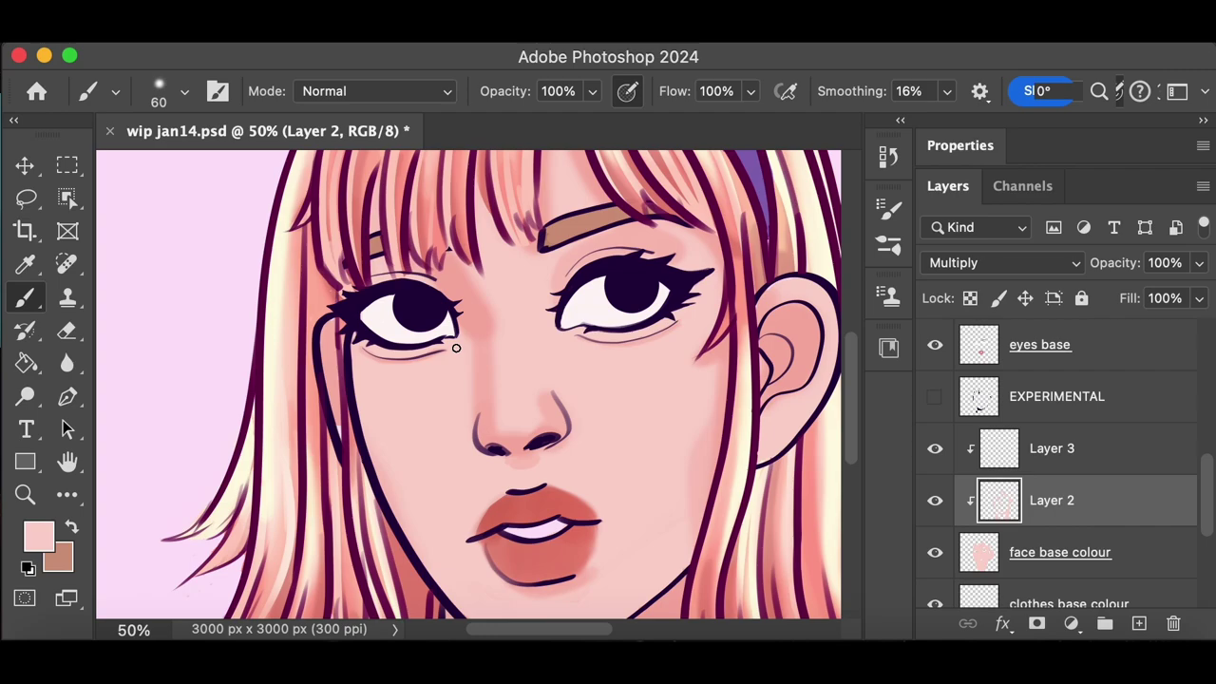
key(super+minus)
key(super+minus)
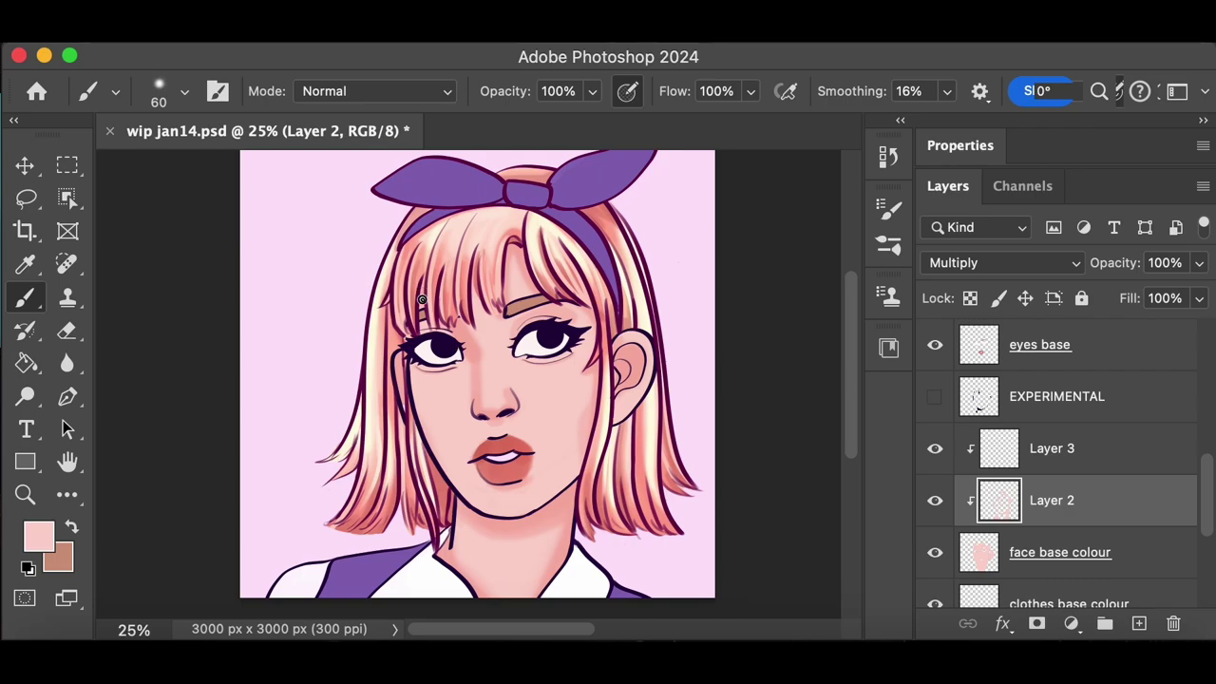
Touch up the small shading details on the face and below the fringe, undoing unwanted strokes
key(super+z)
key(e)
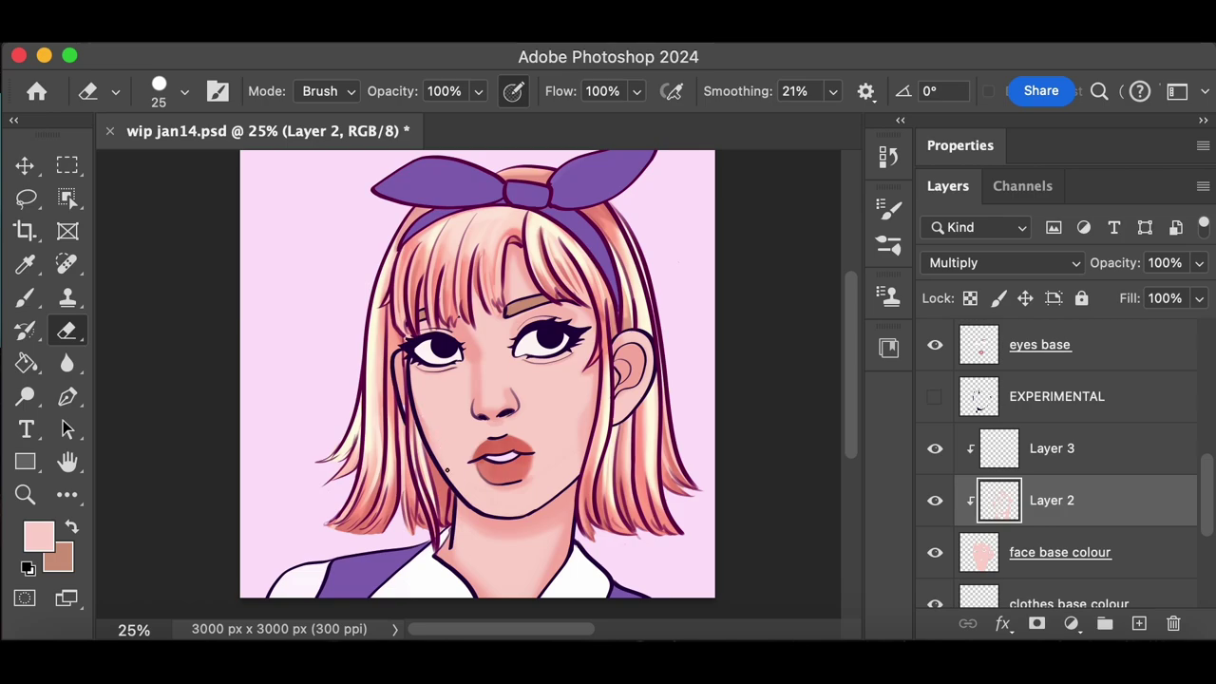
key(b)
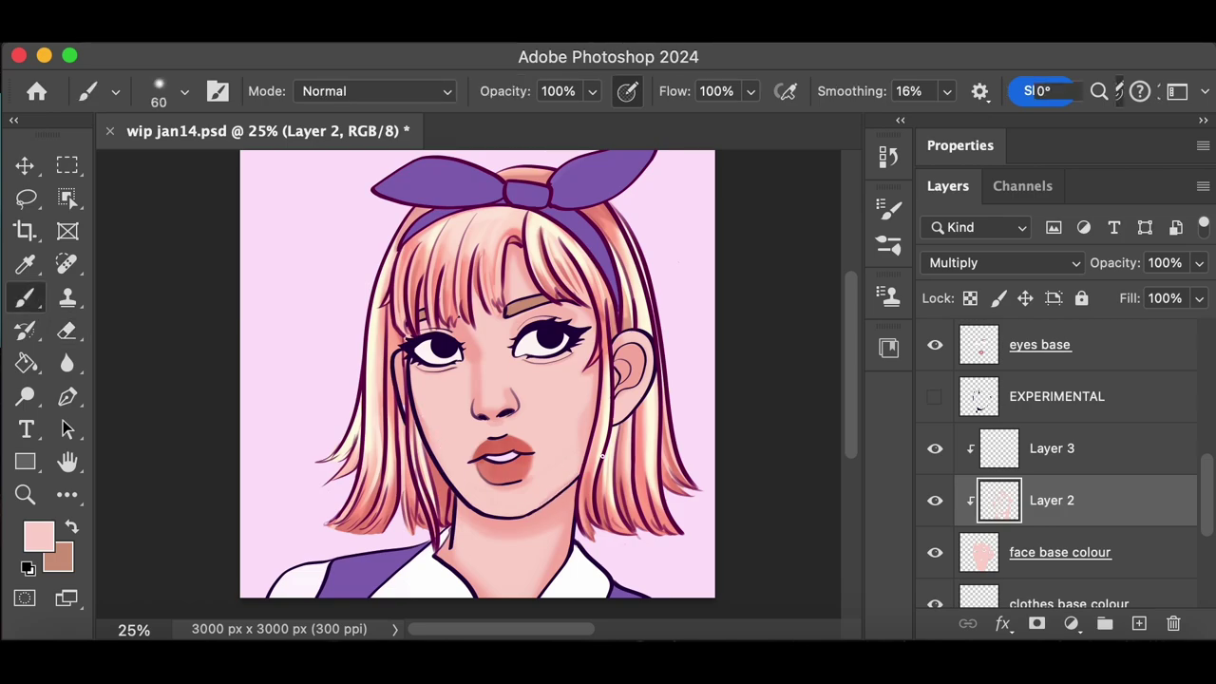
key(super+minus)
key(super+equal)
key(super+z)
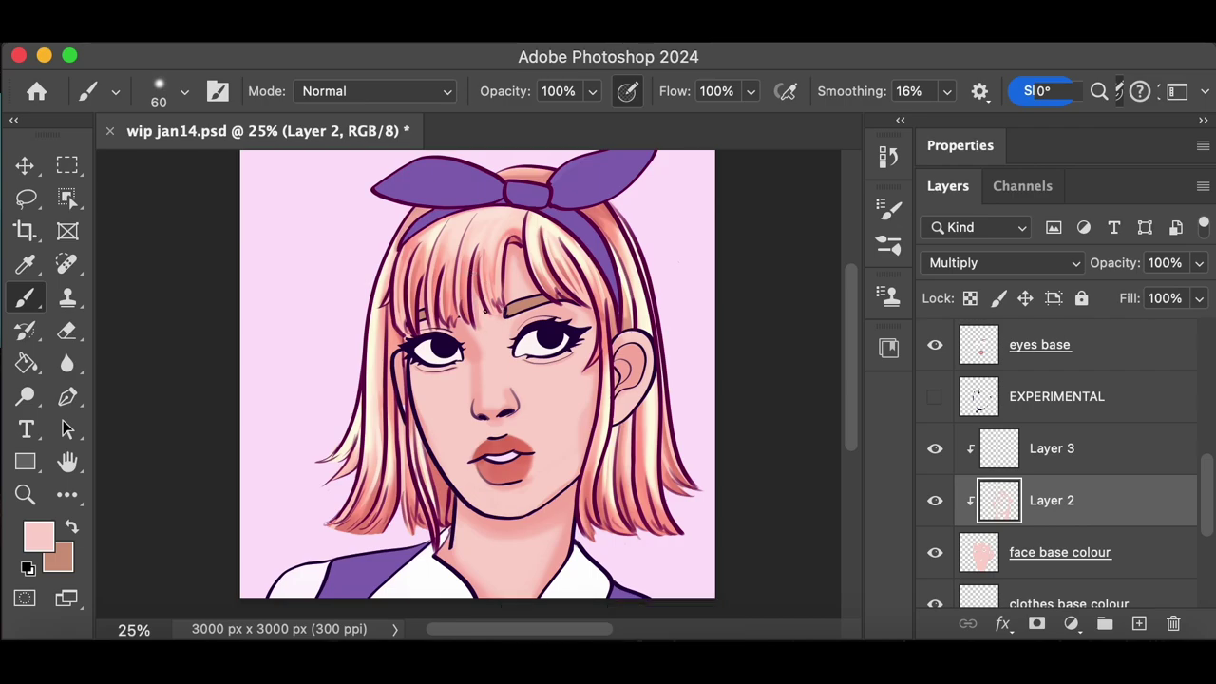
key(super+z)
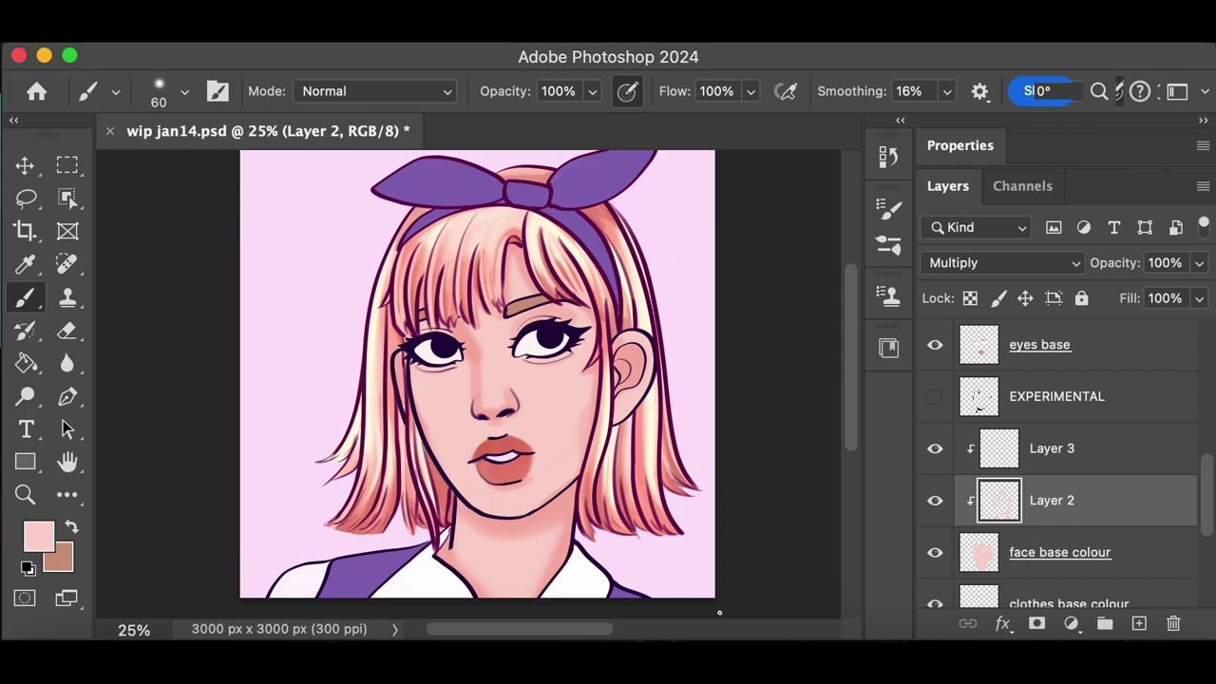
key(super+plus)
scroll(858, 402, up, 2)
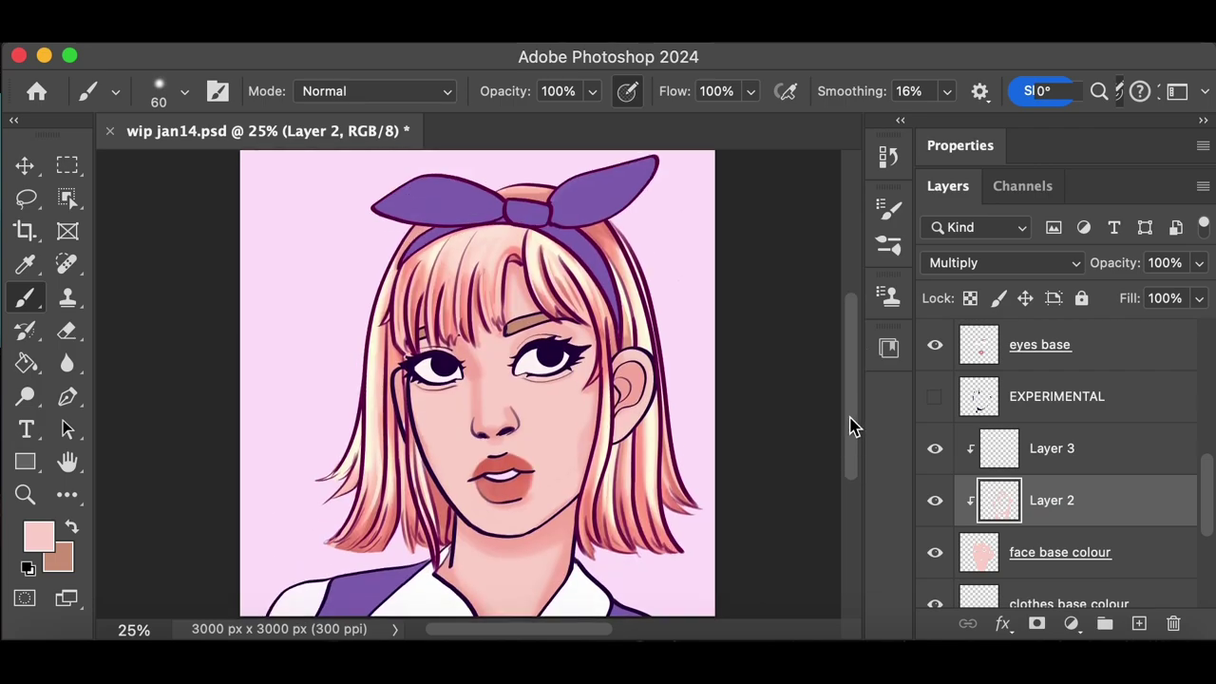
Select the clipped Soft Light Layer 3, set the brush size to 268 and choose a lighter peach foreground colour
click(1053, 451)
click(185, 92)
drag(225, 109, 270, 110)
key(Return)
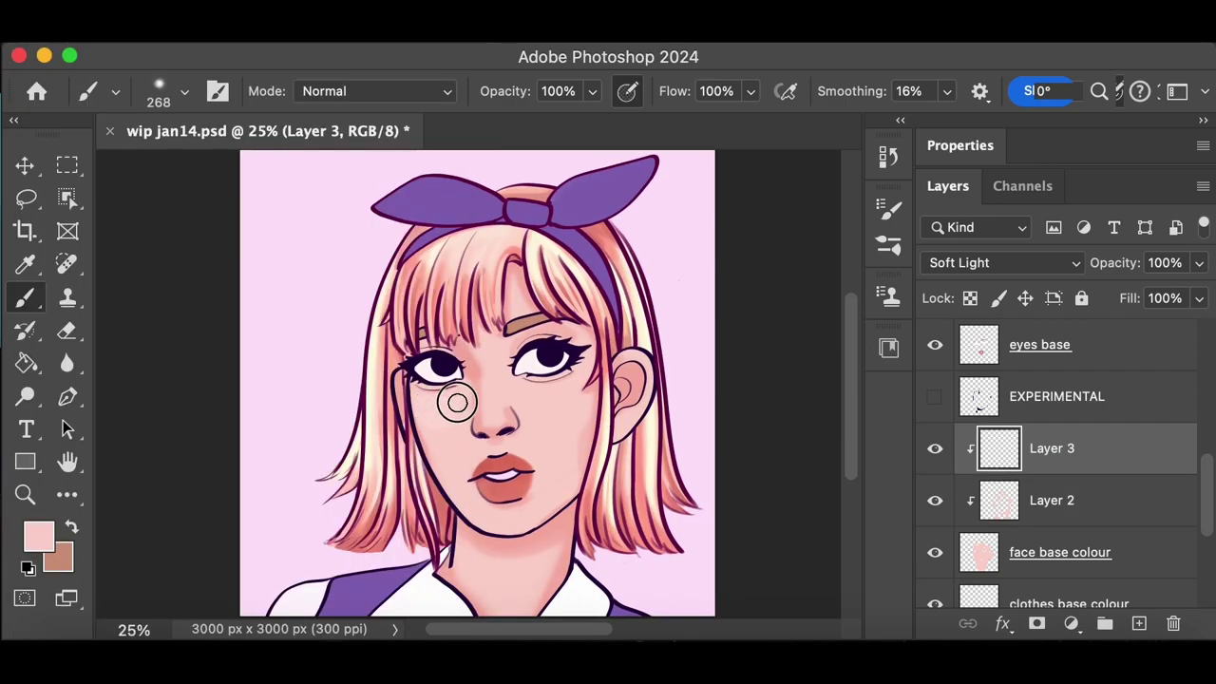
click(39, 536)
drag(926, 560, 923, 555)
click(1117, 229)
Paint a soft light peach highlight on the cheek beneath the eye, enlarging the brush
drag(440, 431, 456, 395)
click(184, 91)
drag(268, 109, 287, 110)
click(442, 405)
Set the brush size to 390 and paint a broad, soft light peach highlight across the cheeks
click(185, 91)
drag(396, 352, 401, 460)
click(149, 455)
click(463, 417)
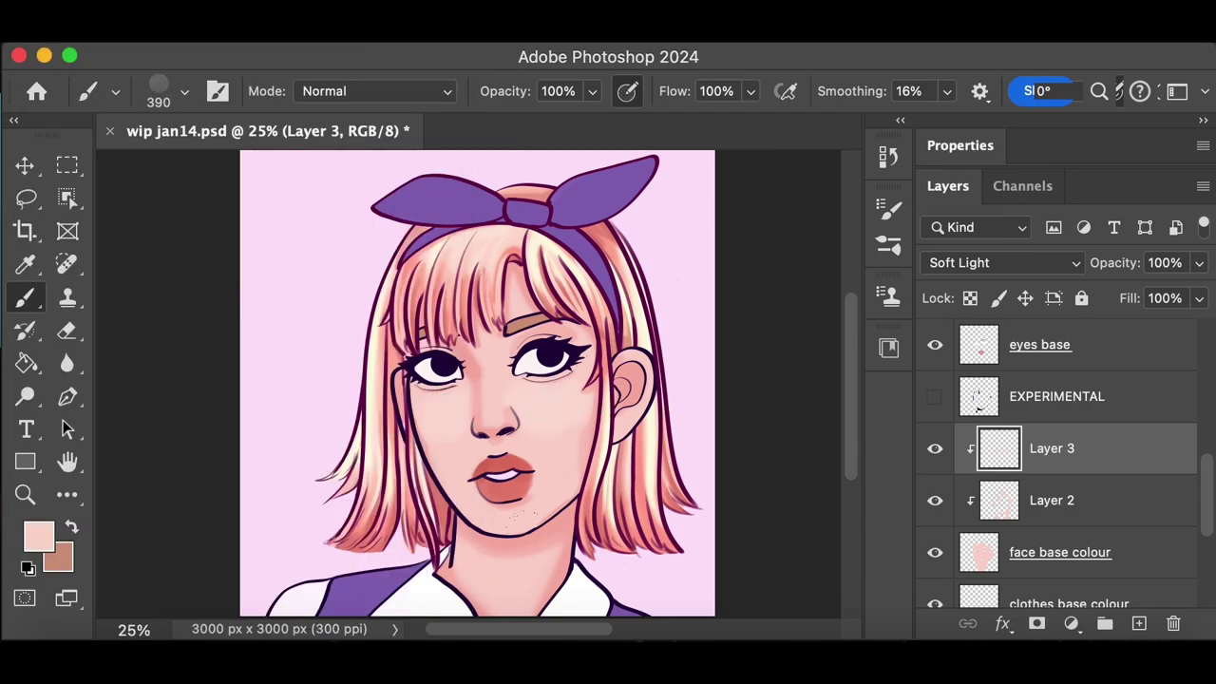
scroll(798, 442, down, 3)
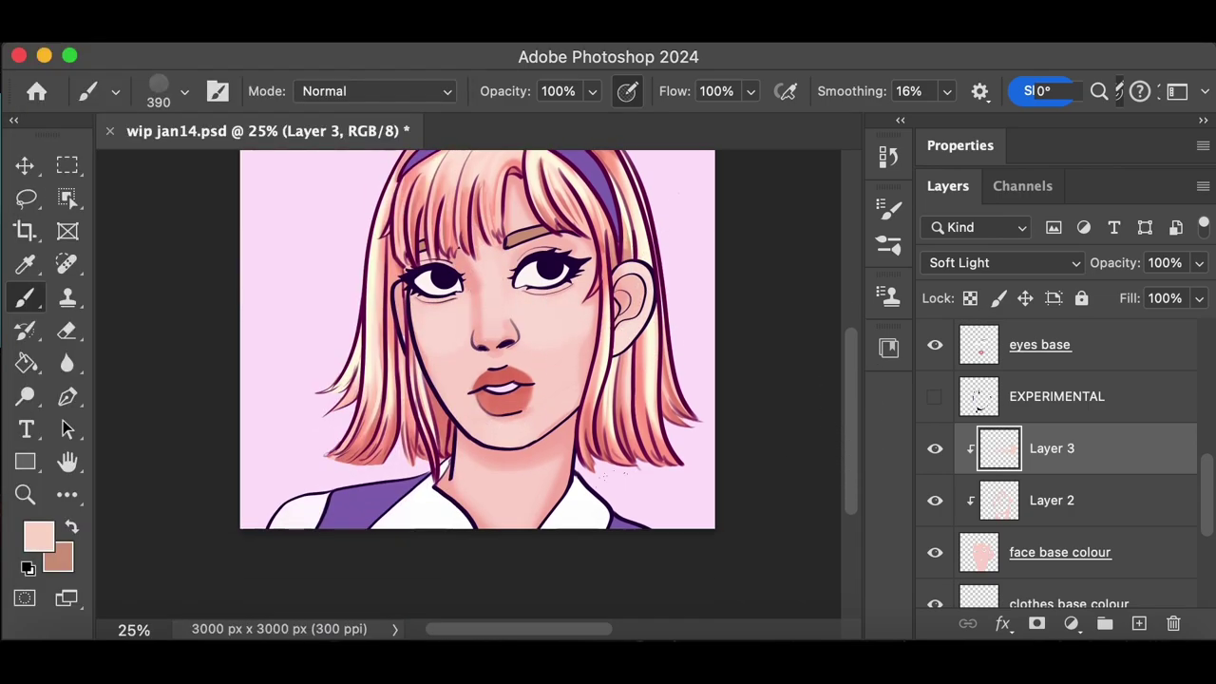
drag(853, 438, 855, 416)
key(super+equal)
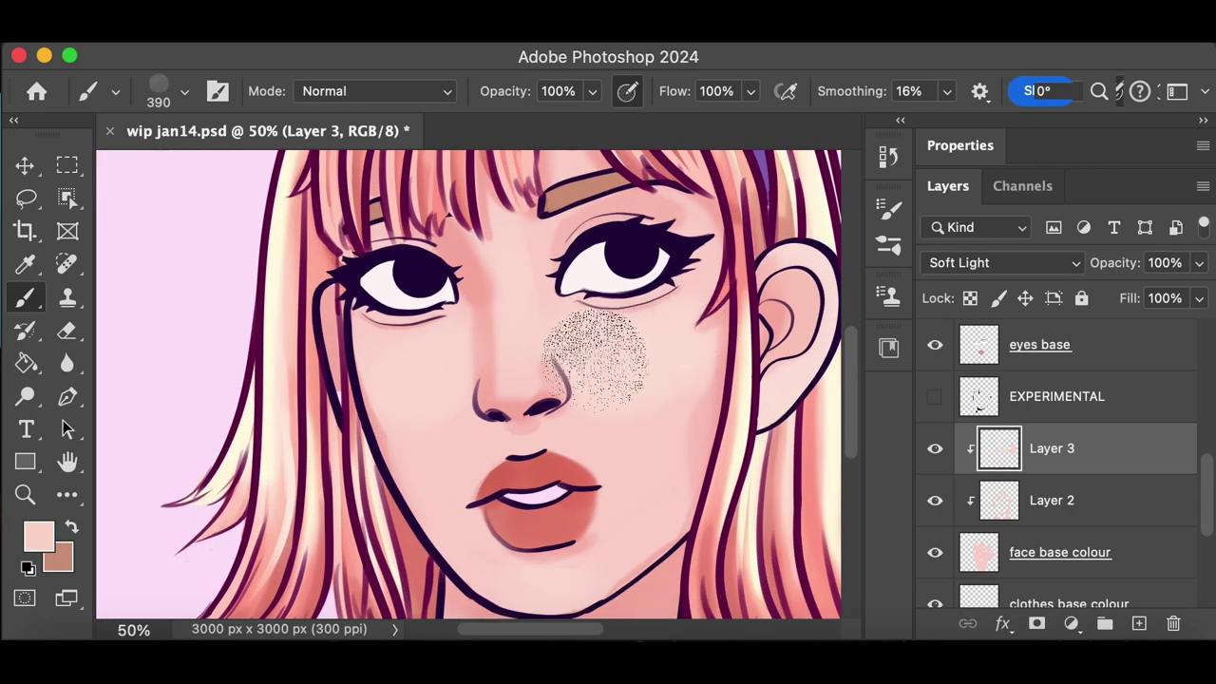
Set the brush size to 52 and try a fine highlight along the bridge of the nose
click(185, 92)
click(184, 109)
click(822, 136)
drag(511, 392, 495, 332)
key(super+z)
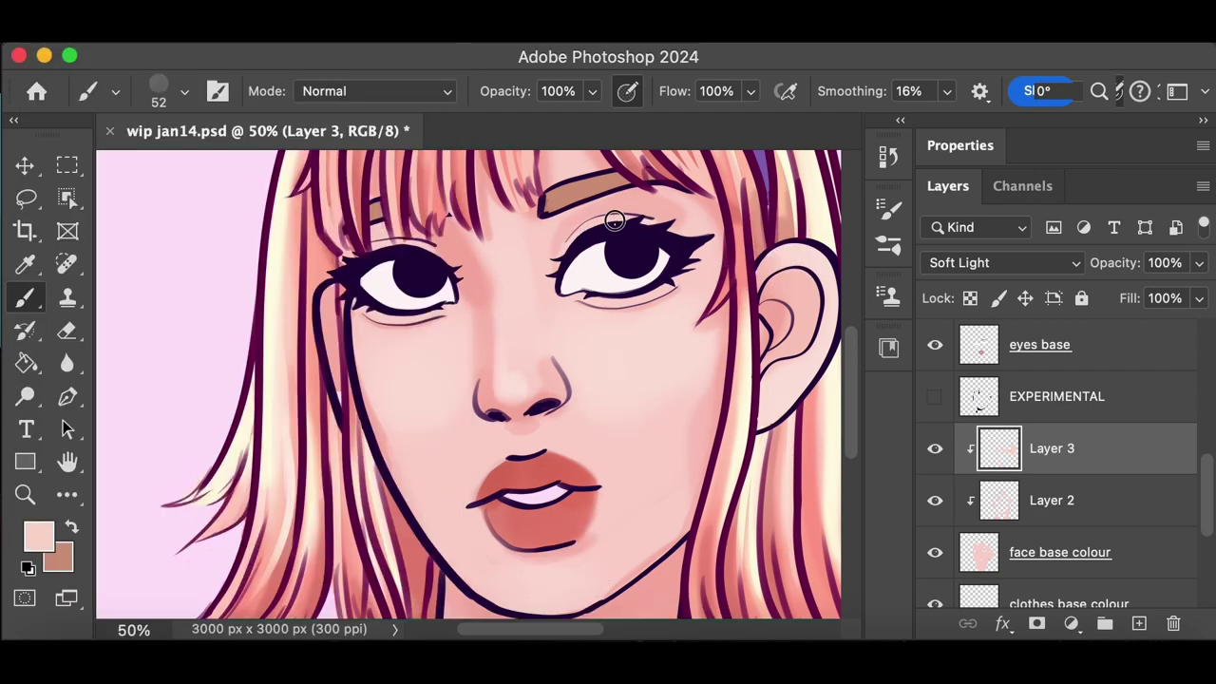
Touch up the small highlights around the eyes, nose and ear, undoing unwanted strokes
scroll(494, 320, down, 2)
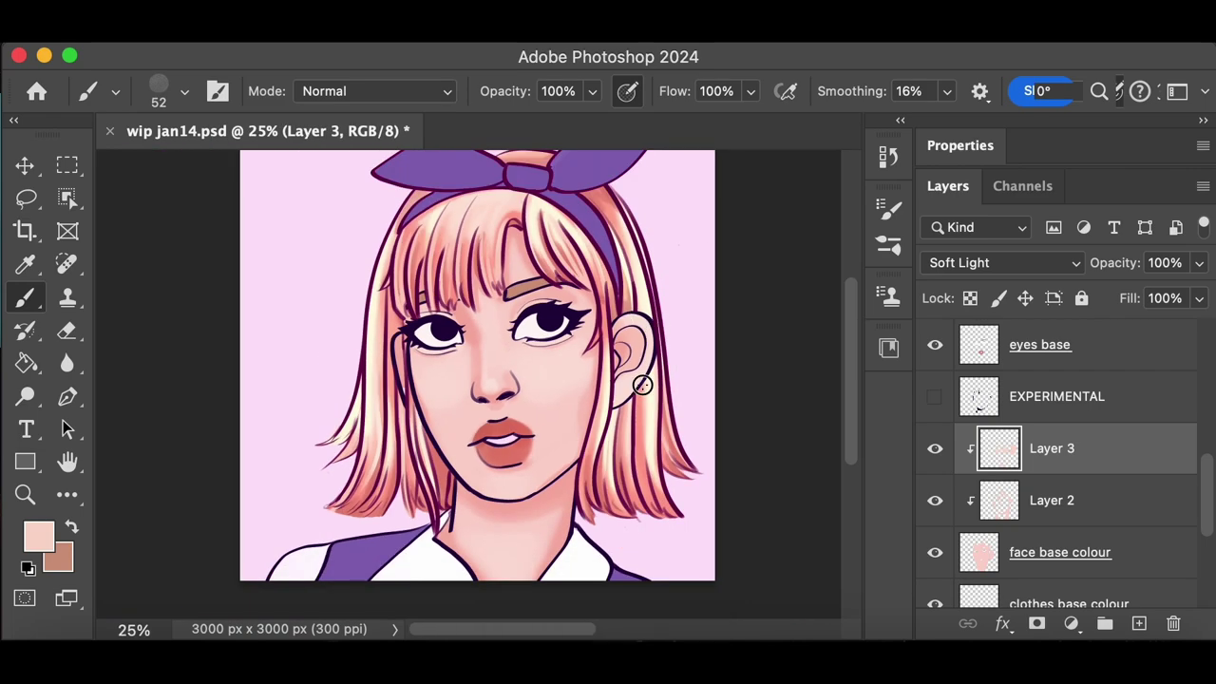
key(super+plus)
key(super+z)
scroll(606, 277, up, 2)
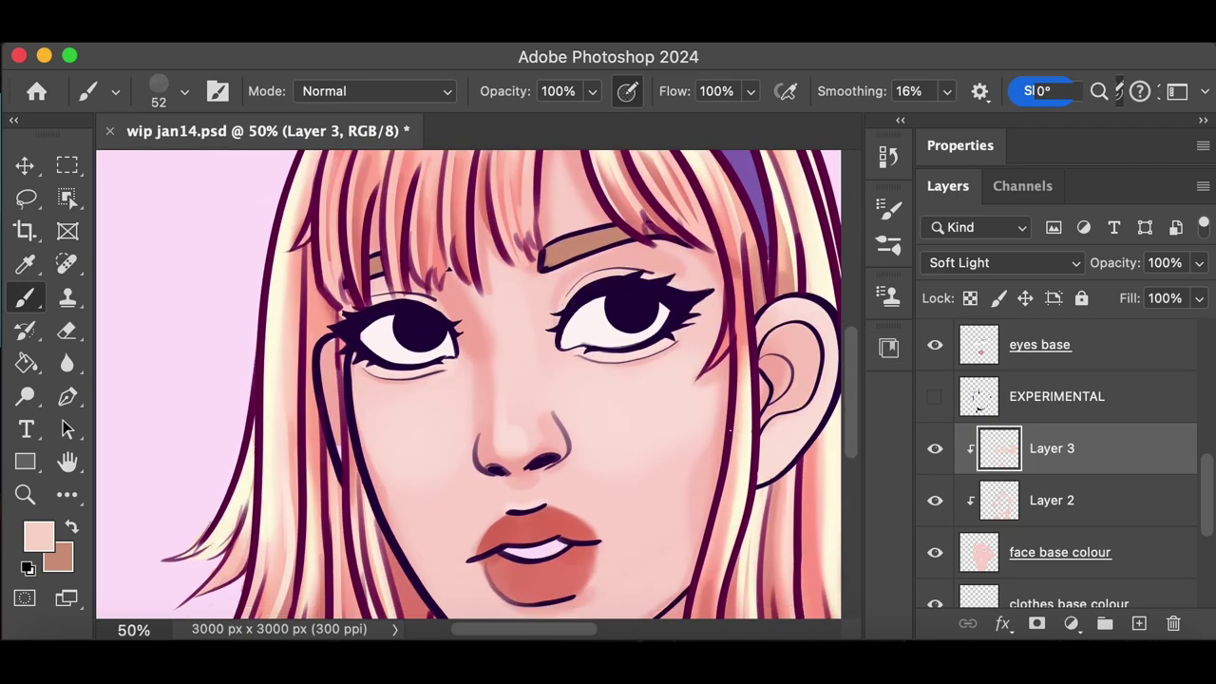
scroll(850, 426, down, 2)
key(super+z)
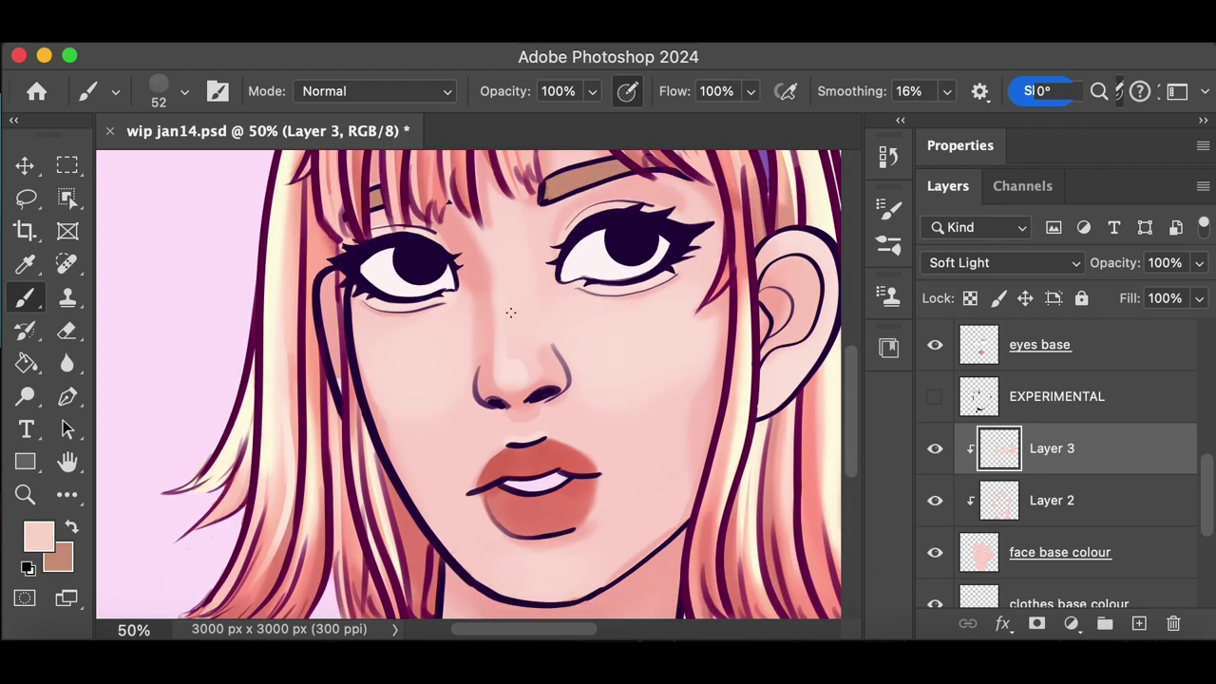
key(super+minus)
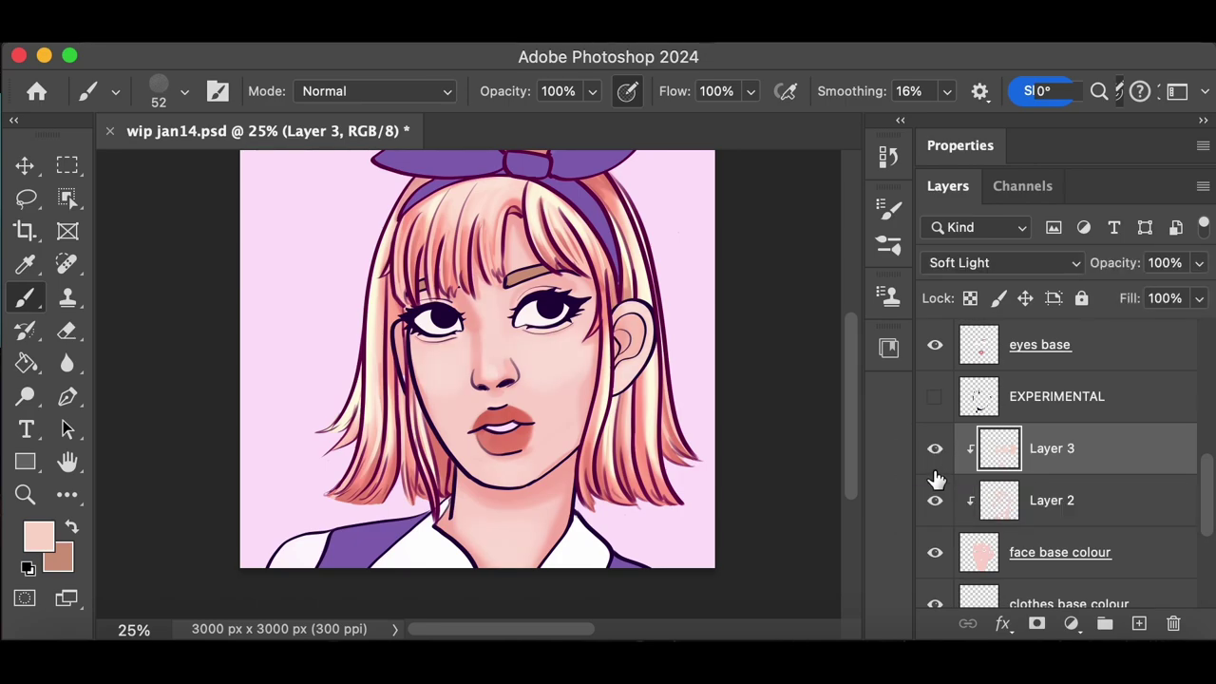
scroll(849, 408, up, 2)
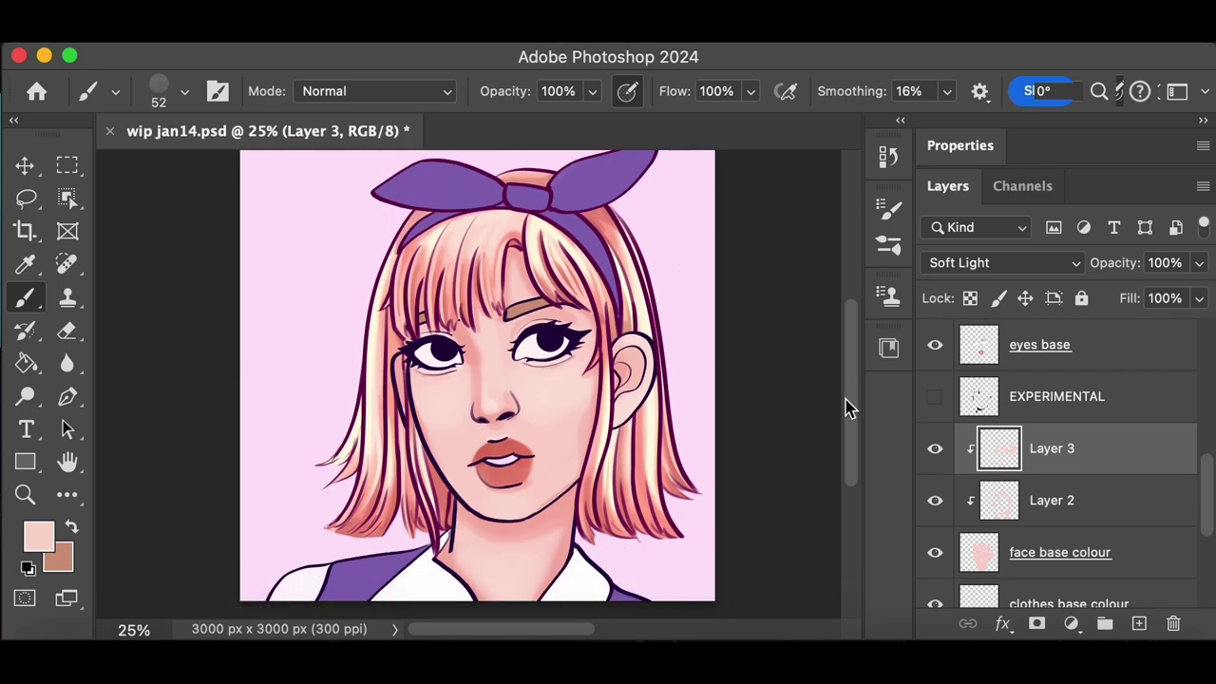
Select Layer 4, clipped above the eyes base layer, and choose a soft round brush for painting the irises
click(1121, 406)
click(1130, 449)
drag(1207, 523, 1211, 274)
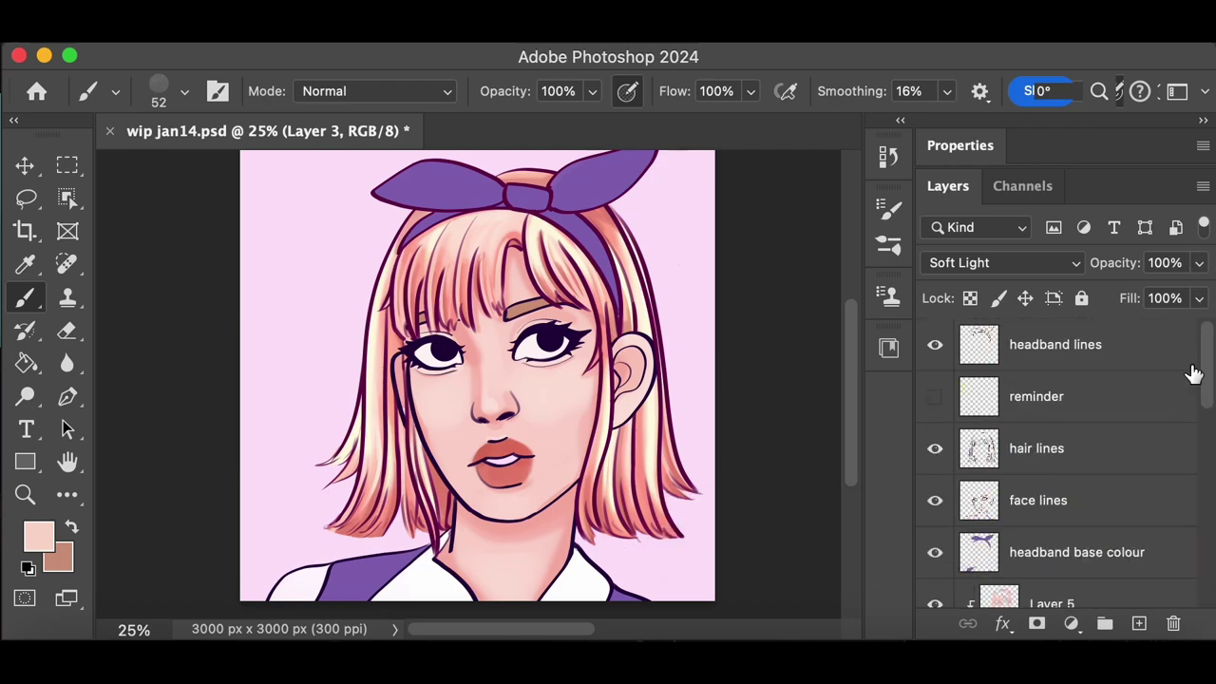
scroll(1207, 432, down, 5)
click(1094, 503)
key(super+plus)
key(super+plus)
right_click(209, 496)
scroll(228, 480, down, 5)
scroll(245, 468, up, 5)
click(161, 460)
click(605, 128)
Choose a medium green foreground colour for the irises
click(26, 330)
click(31, 270)
click(41, 534)
drag(921, 443, 926, 460)
click(659, 433)
click(919, 481)
drag(749, 266, 773, 370)
click(1092, 238)
Try painting soft green irises onto both eyes on Layer 4
click(632, 302)
key(super+minus)
key(super+minus)
key(super+plus)
click(434, 337)
key(super+minus)
key(super+minus)
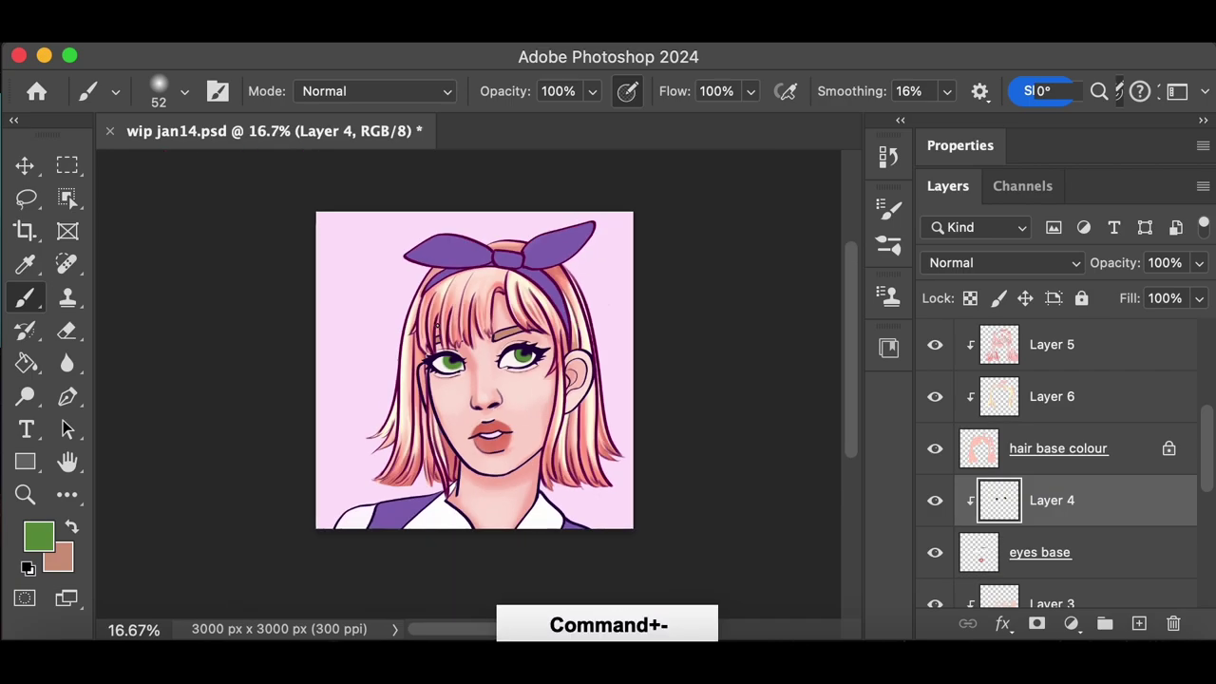
Undo the soft green irises and try another green stroke around one pupil
key(super+plus)
key(super+plus)
key(super+plus)
key(super+z)
key(super+z)
mouse_move(612, 306)
mouse_down()
mouse_move(642, 285)
mouse_move(652, 298)
mouse_up()
key(super+z)
Switch to a hard round brush and try green irises on the eyes, undoing the unwanted strokes
right_click(642, 285)
click(152, 518)
key(super+z)
key(super+minus)
key(super+plus)
key(super+plus)
drag(399, 306, 446, 308)
key(super+minus)
key(super+z)
key(super+z)
key(super+z)
scroll(617, 314, up, 2)
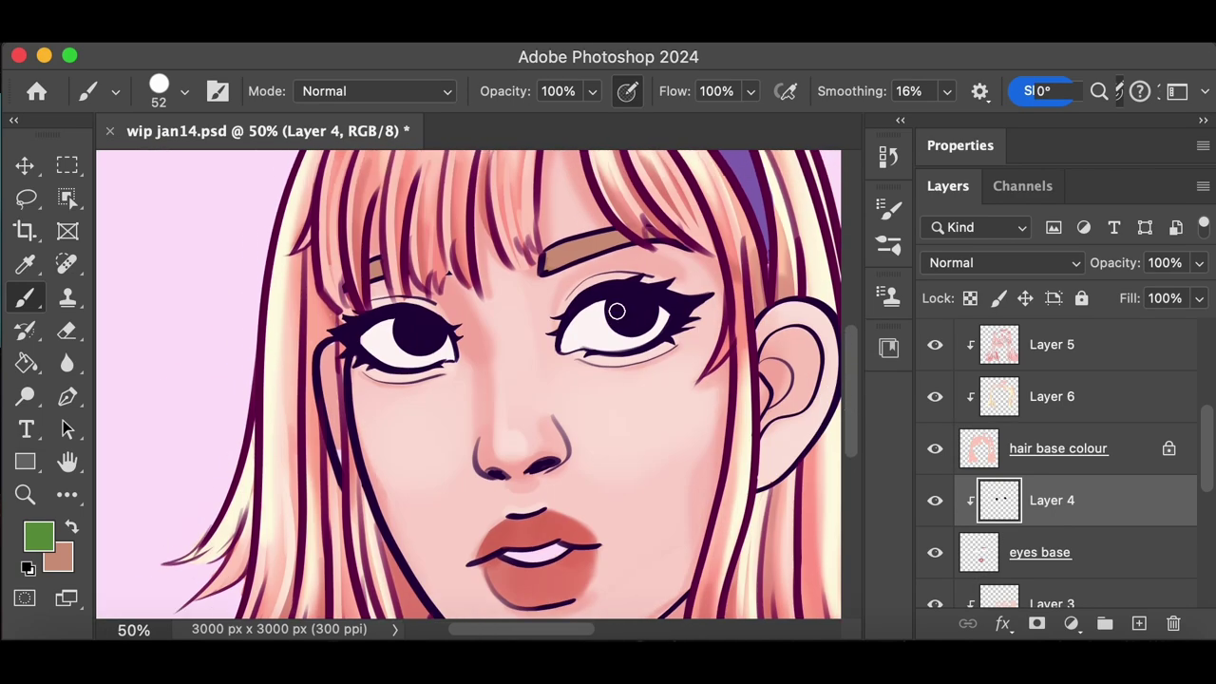
Set the brush size to 30 and try a thinner green iris stroke on one eye
key(super+z)
drag(615, 304, 656, 323)
key(super+z)
click(184, 93)
drag(95, 158, 80, 158)
key(super+z)
mouse_move(614, 317)
mouse_down()
mouse_move(613, 304)
mouse_move(616, 327)
mouse_up()
Add a new layer above Layer 4 and release Layer 4's clipping mask, returning to an earlier history state
click(1139, 623)
right_click(1030, 500)
key(super+z)
right_click(1077, 566)
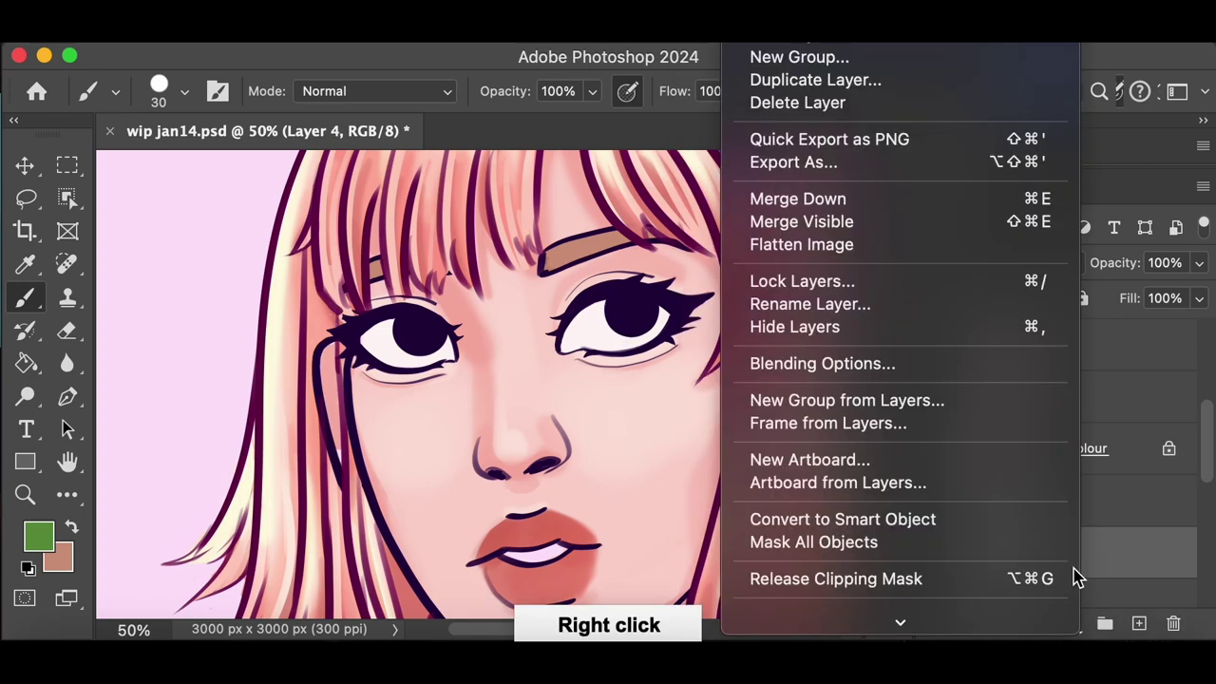
click(903, 579)
key(super+z)
click(888, 157)
click(783, 262)
click(889, 157)
Clip the new layer to Layer 4 and try a green iris ring on one eye, undoing the stroke
key(e)
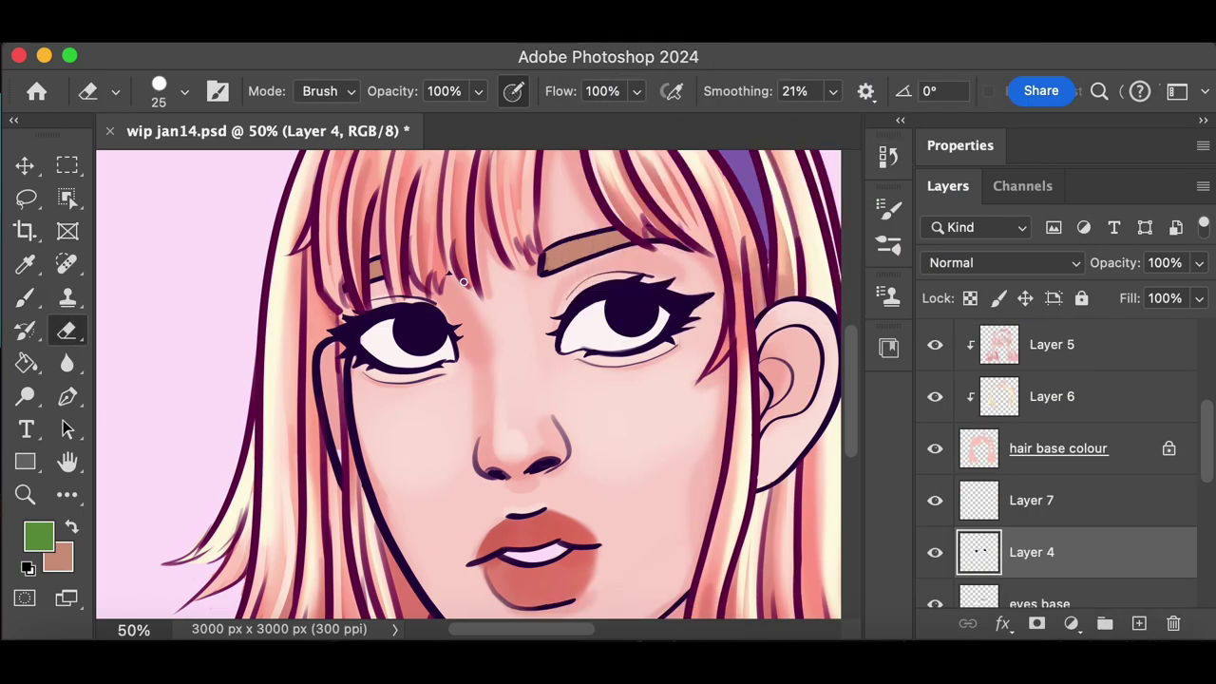
right_click(1092, 504)
click(920, 555)
key(b)
drag(653, 311, 611, 301)
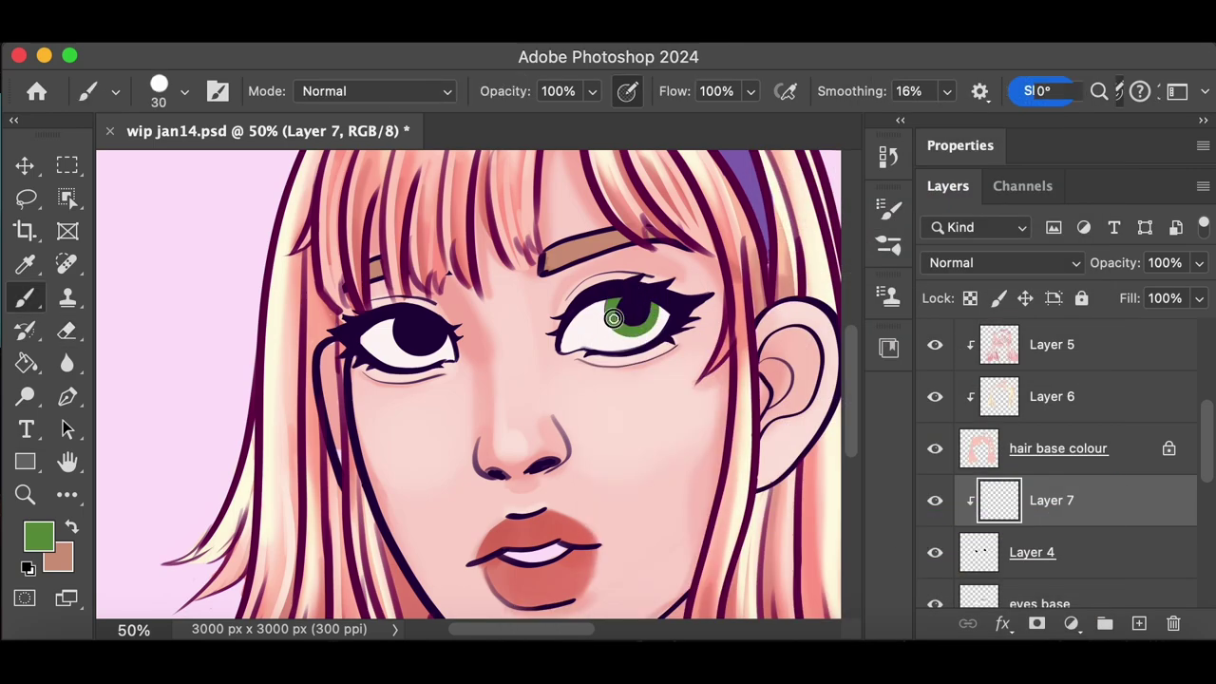
key(super+plus)
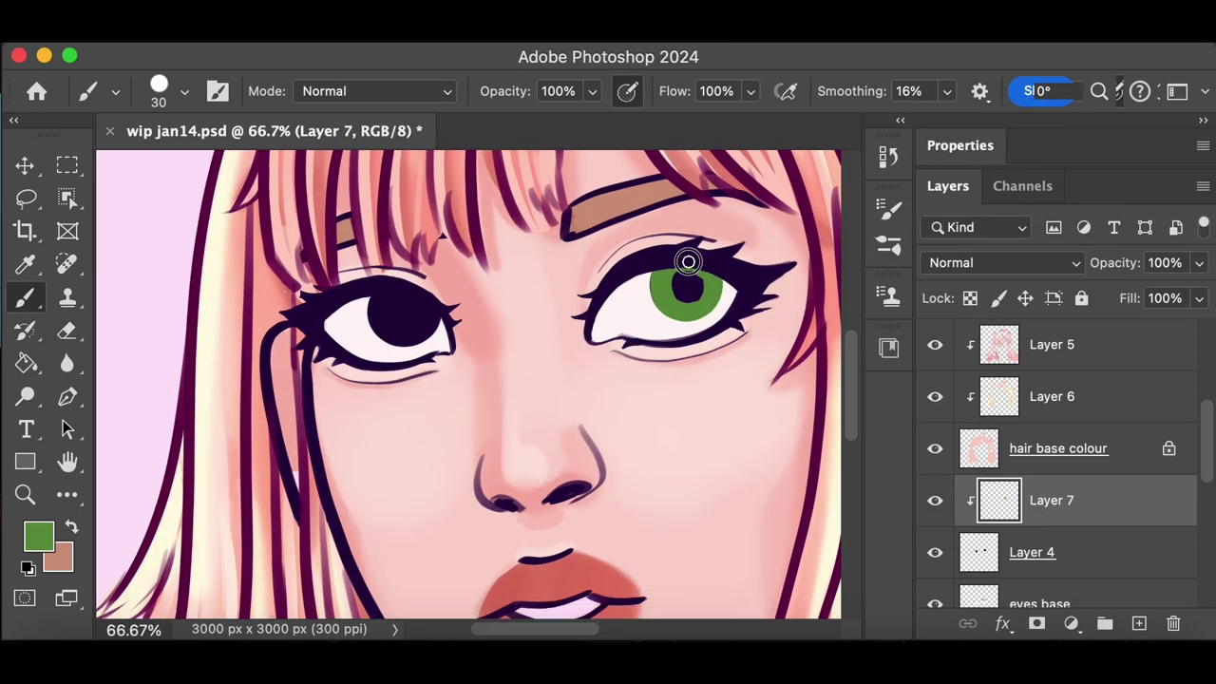
key(super+minus)
key(super+z)
key(super+z)
Set the brush smoothing to 42% and paint green irises on both eyes
click(948, 92)
drag(947, 119, 978, 119)
drag(610, 298, 649, 288)
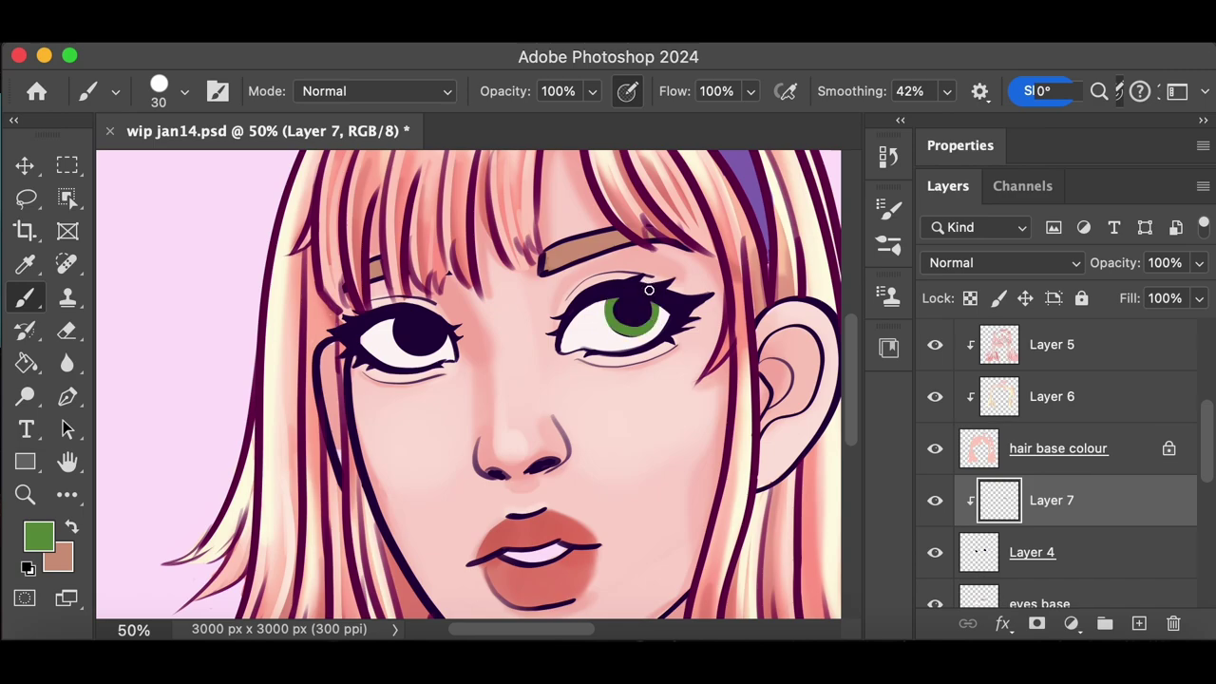
drag(399, 333, 427, 322)
Set the eraser size to 57 and erase a round pupil in the centre of each green iris
click(68, 331)
click(184, 92)
drag(162, 110, 189, 109)
click(632, 312)
click(419, 333)
key(super+minus)
key(super+minus)
scroll(842, 440, down, 1)
scroll(836, 413, up, 1)
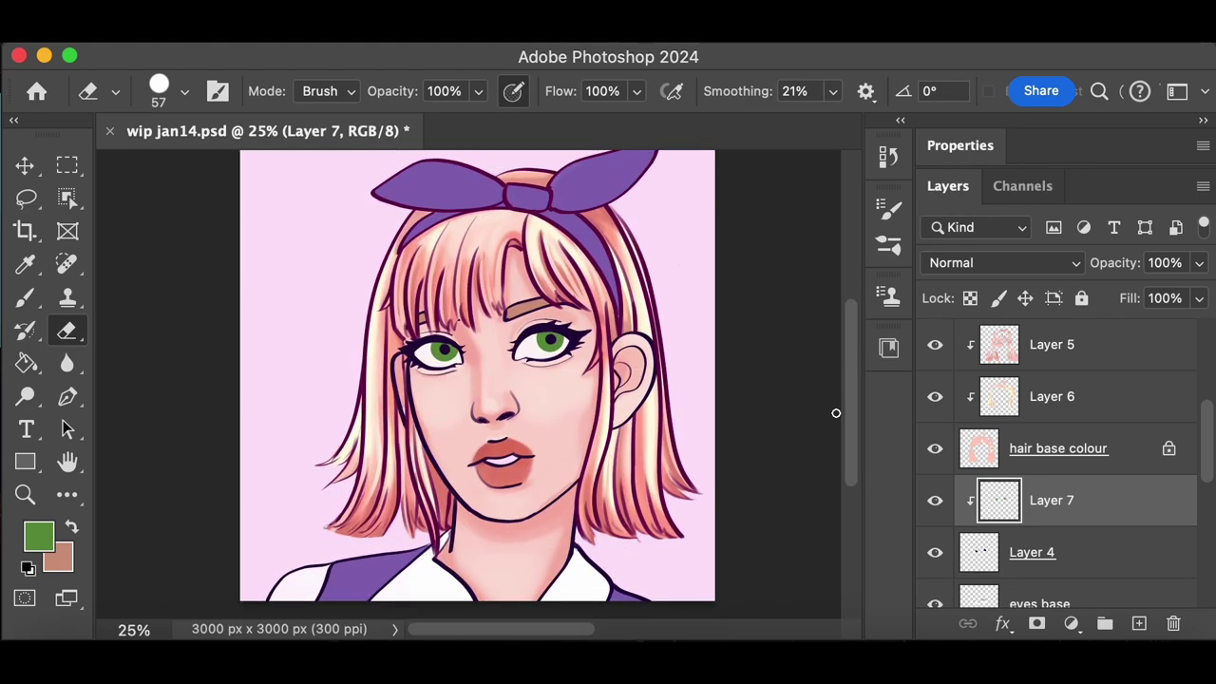
Undo the misplaced pupils and erase them again within the green irises
key(super+plus)
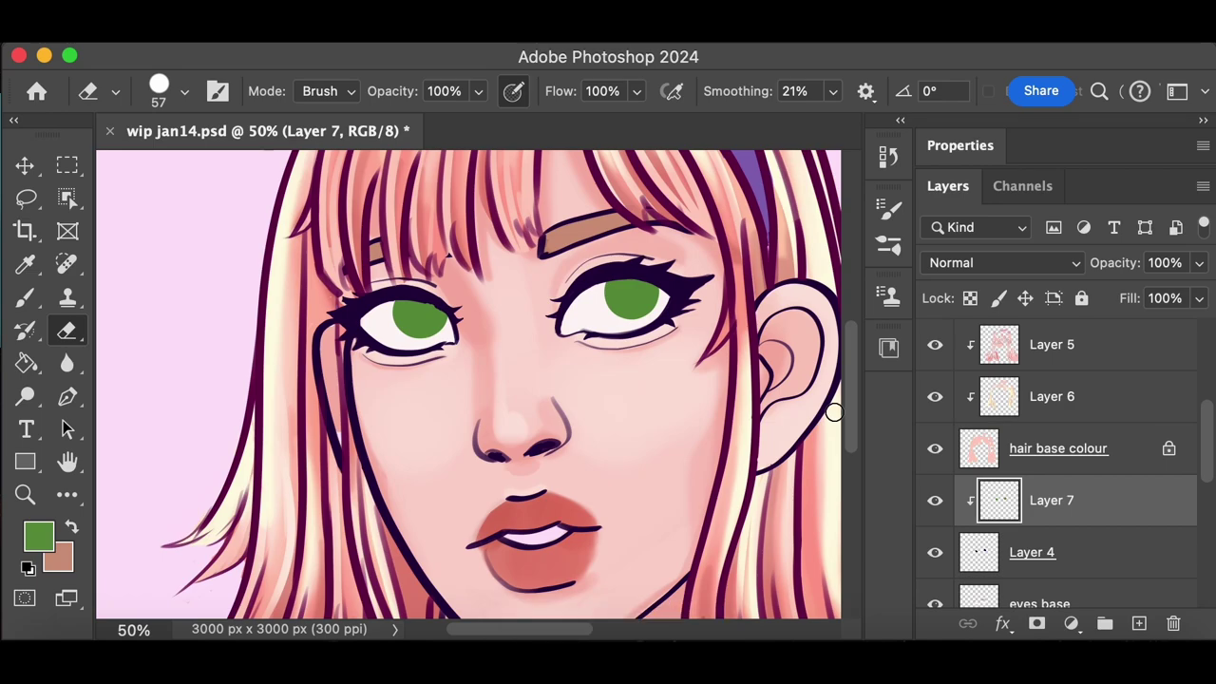
key(super+minus)
key(super+minus)
key(super+plus)
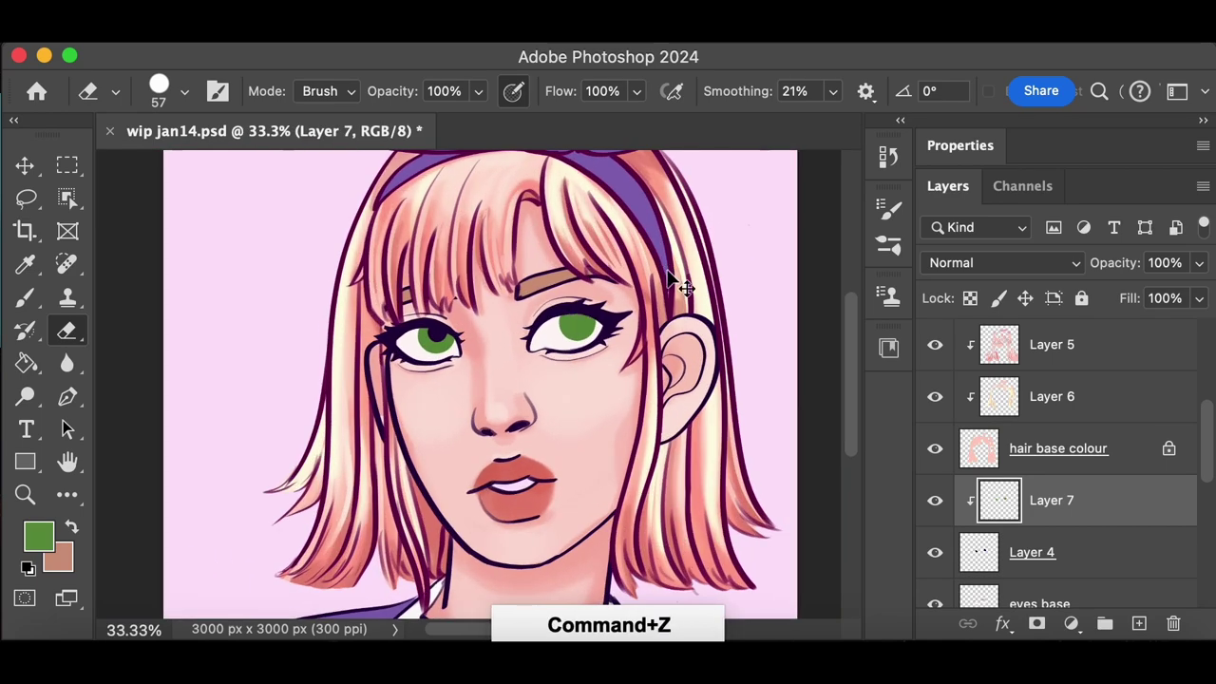
key(super+z)
key(super+z)
click(436, 337)
key(super+z)
drag(849, 424, 848, 414)
key(super+plus)
key(super+plus)
click(404, 346)
Select the face lines layer and touch up the upper eyelid line with a dark purple brush of size 22
scroll(1153, 412, up, 3)
click(1153, 408)
click(27, 299)
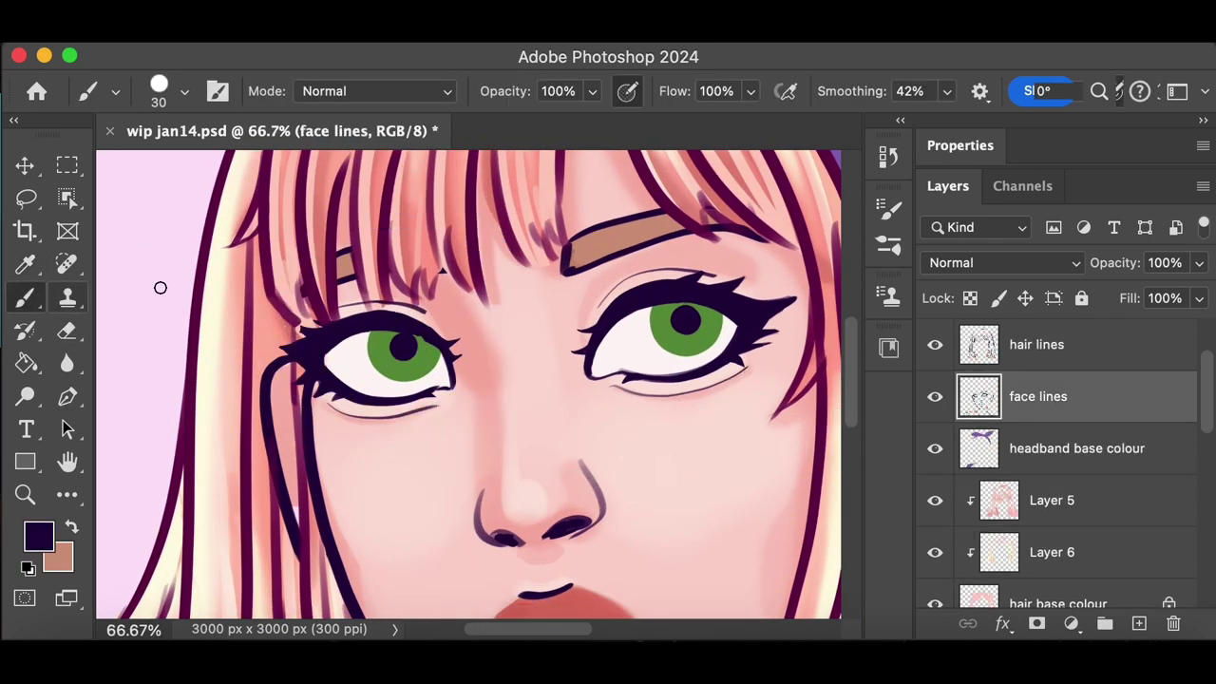
key(super+minus)
key(super+minus)
key(super+plus)
click(184, 92)
drag(165, 111, 160, 112)
key(Return)
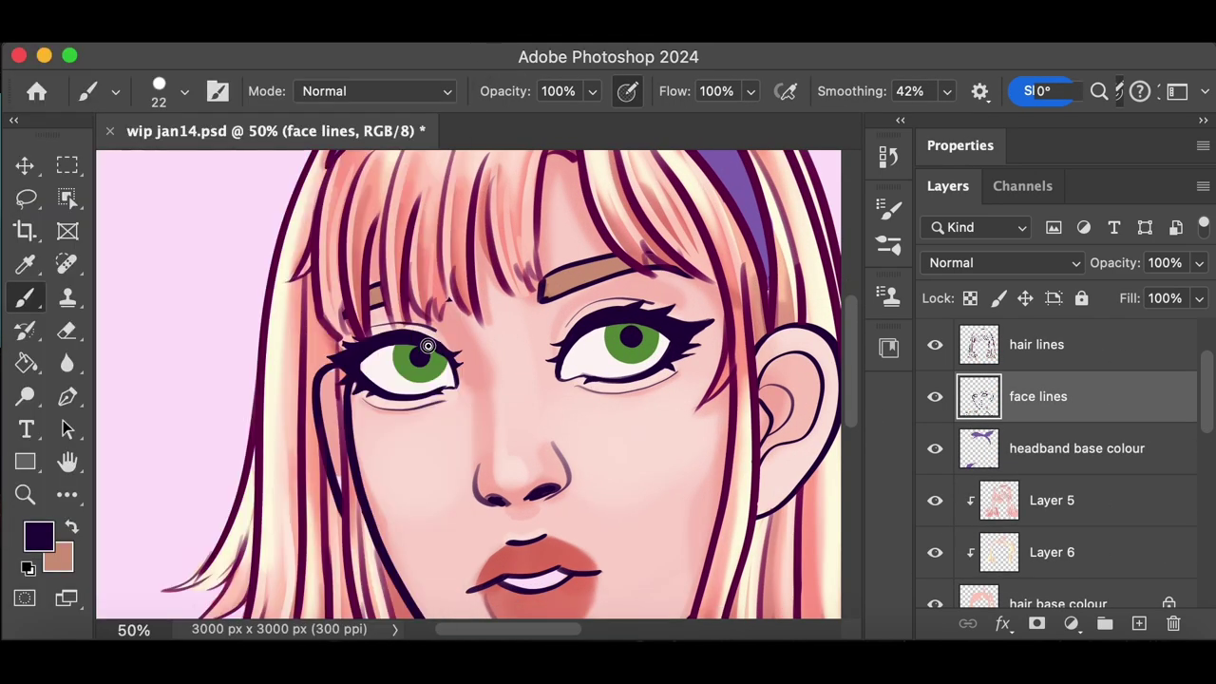
Select the green iris layer and erase larger pupils that reach up to the upper eyelids
scroll(1083, 488, down, 3)
click(1146, 503)
key(e)
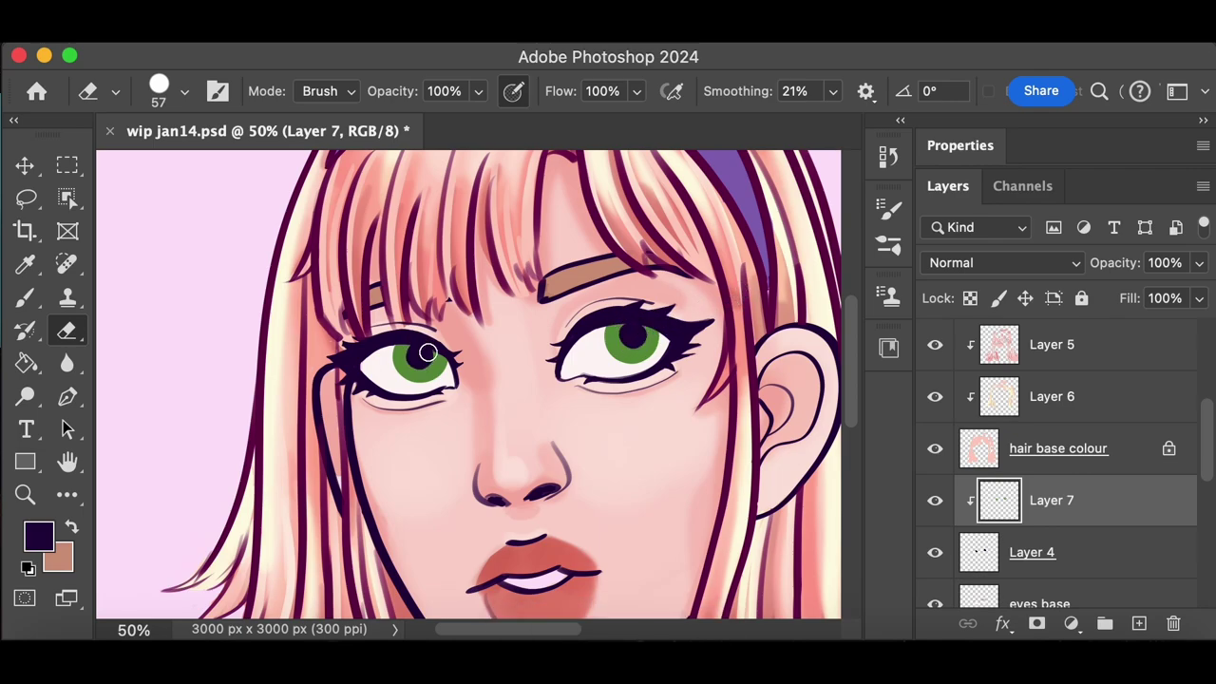
scroll(427, 353, down, 2)
key(super+plus)
key(super+plus)
key(super+plus)
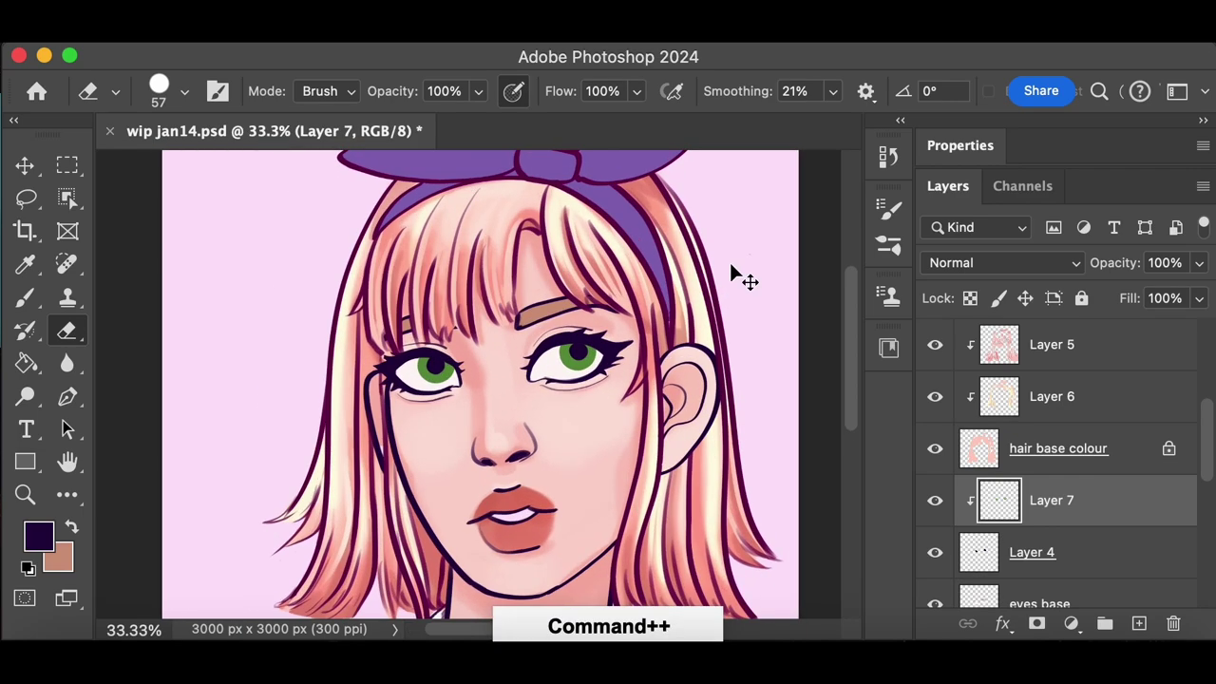
drag(852, 379, 863, 410)
key(super+minus)
key(super+minus)
key(super+minus)
Lock the iris layer's transparent pixels and choose an olive brown foreground colour
mouse_move(1203, 459)
mouse_down()
mouse_move(1206, 491)
mouse_move(1202, 473)
mouse_up()
click(972, 297)
click(41, 534)
click(907, 528)
mouse_move(869, 428)
mouse_down()
mouse_move(909, 368)
mouse_move(845, 424)
mouse_up()
click(1128, 233)
Adjust the brush size and repaint both green irises in olive brown
click(184, 91)
drag(538, 318, 559, 321)
drag(435, 328, 456, 331)
Choose the dark brown foreground colour #432d0a and repaint both irises with it
click(41, 537)
click(904, 497)
mouse_move(847, 460)
mouse_down()
mouse_move(864, 486)
mouse_move(910, 400)
mouse_move(826, 484)
mouse_up()
click(905, 521)
drag(904, 521, 903, 538)
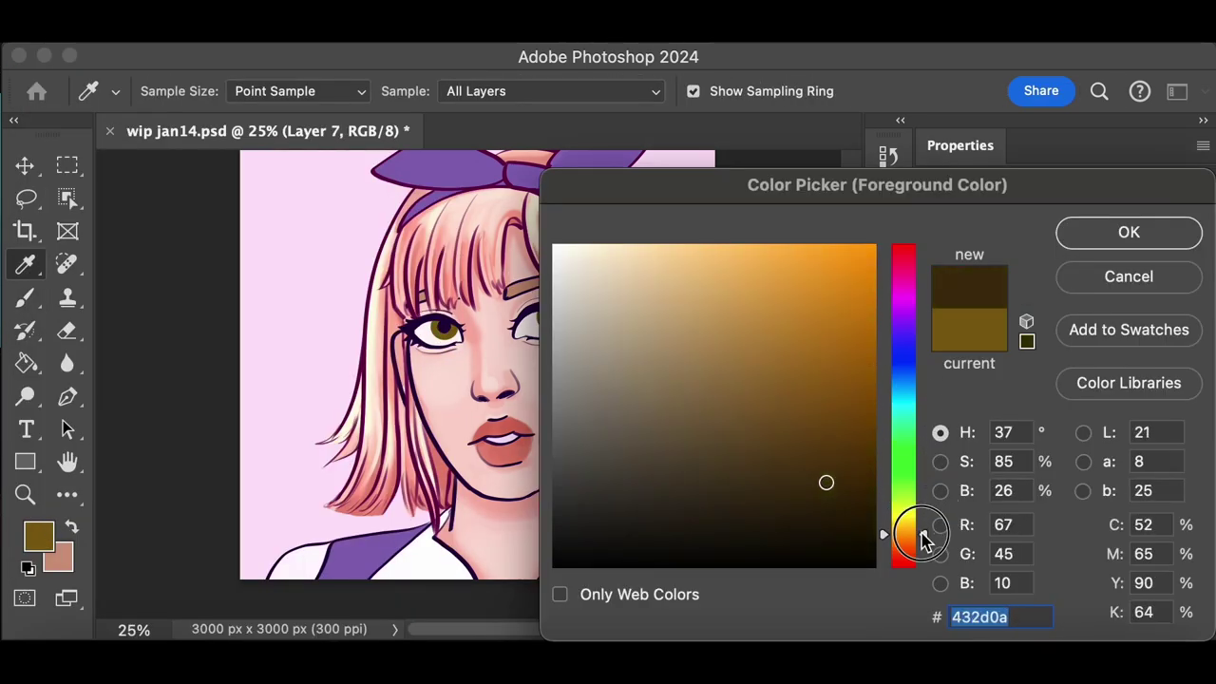
key(Return)
click(549, 323)
Shift the foreground colour to a more reddish dark brown for the eyes
click(39, 537)
click(904, 547)
click(1128, 233)
key(super+plus)
key(super+minus)
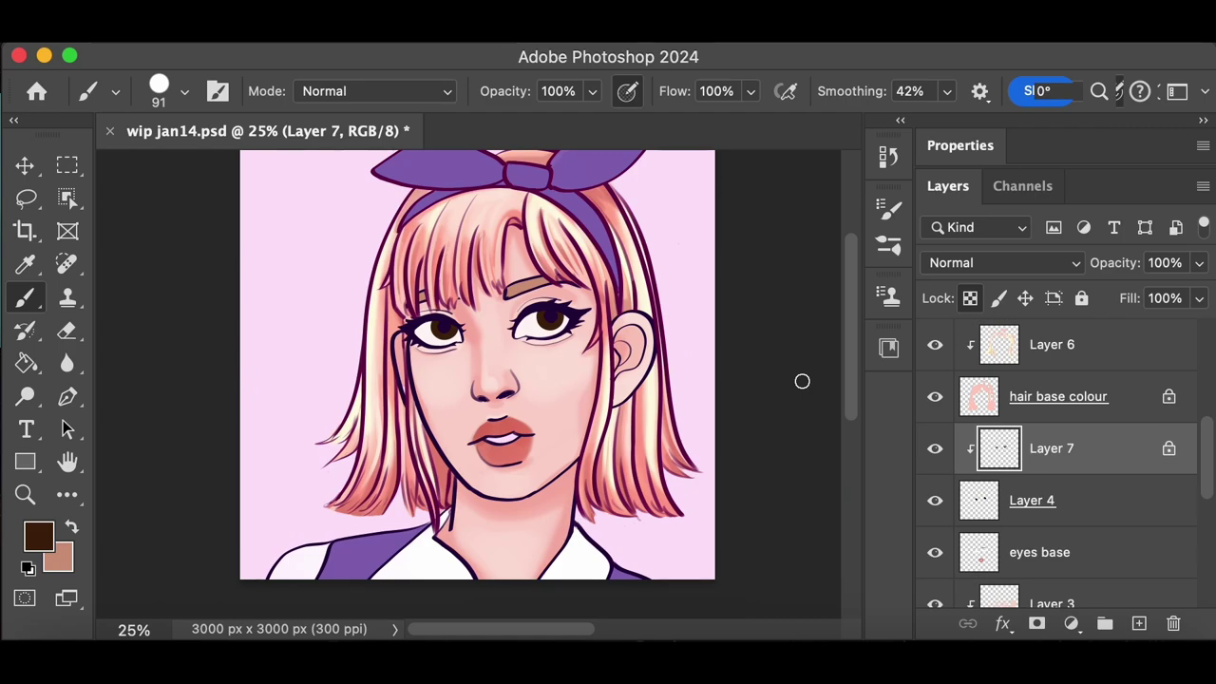
Add a new layer above the eyes base layer, clip it to that layer and set it to Multiply
click(1124, 554)
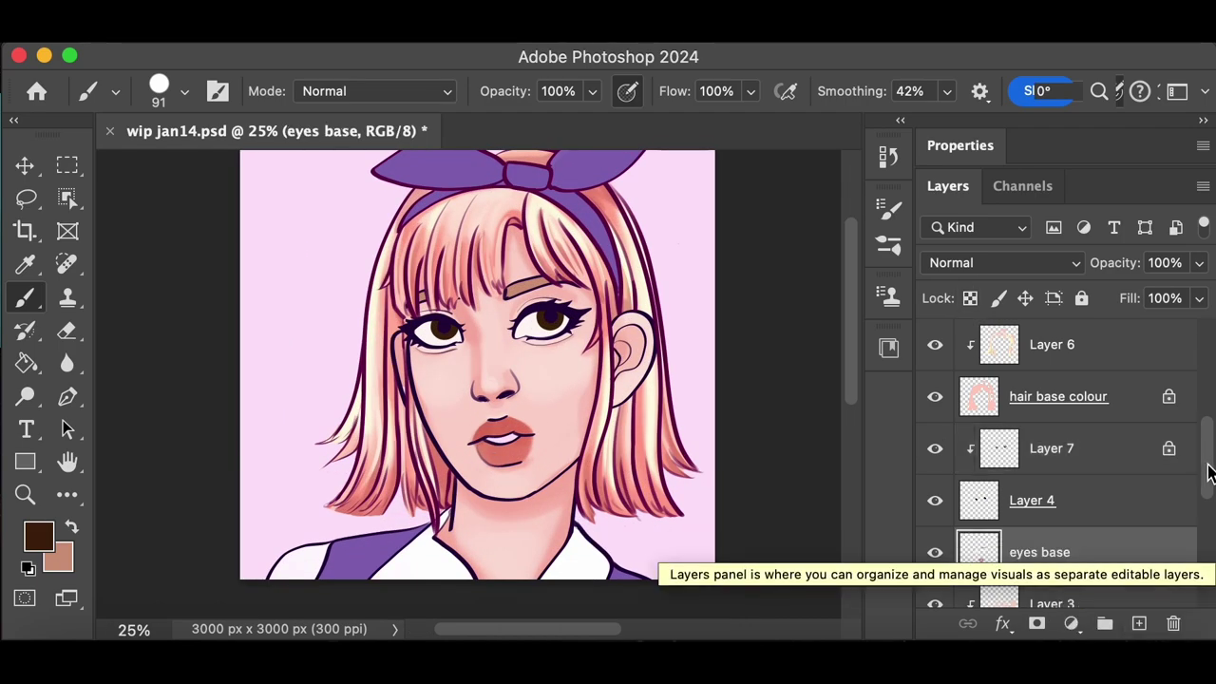
click(1140, 623)
right_click(1050, 562)
click(883, 399)
click(1004, 263)
click(962, 349)
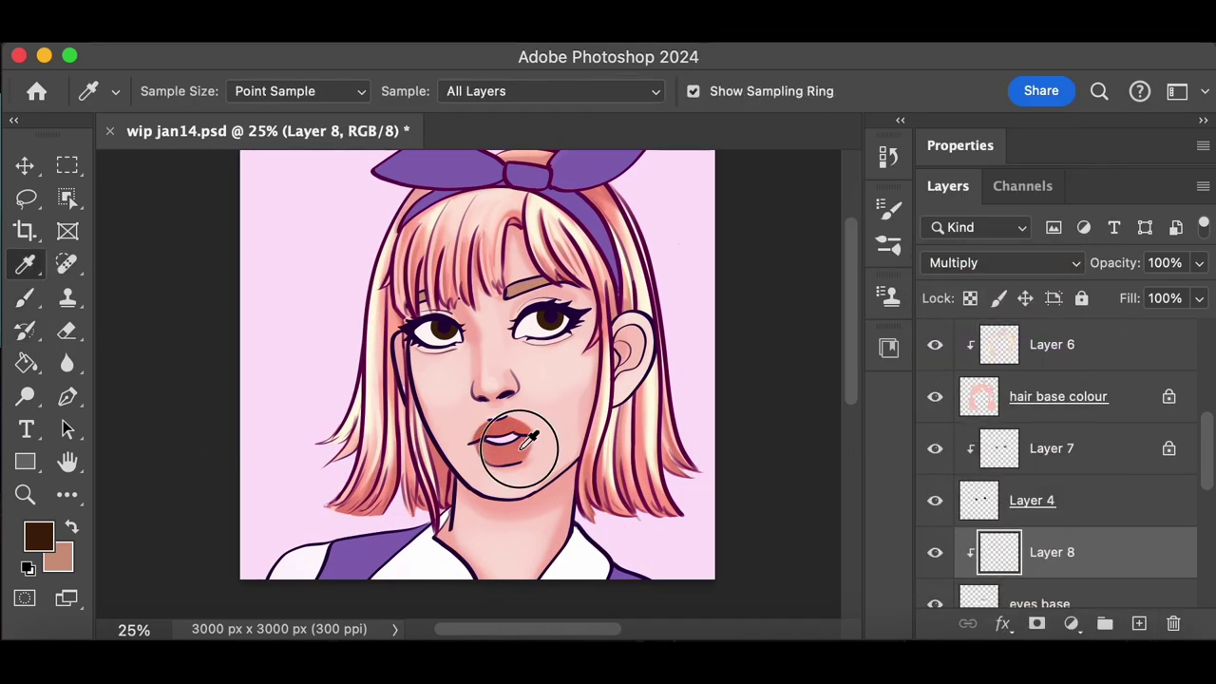
Sample a coral tone from the lips, shade them with a soft brush and set the layer's opacity to 73%
alt+click(534, 438)
key(super+plus)
key(super+plus)
click(185, 91)
click(233, 160)
mouse_move(576, 489)
mouse_down()
mouse_move(493, 522)
mouse_move(578, 514)
mouse_up()
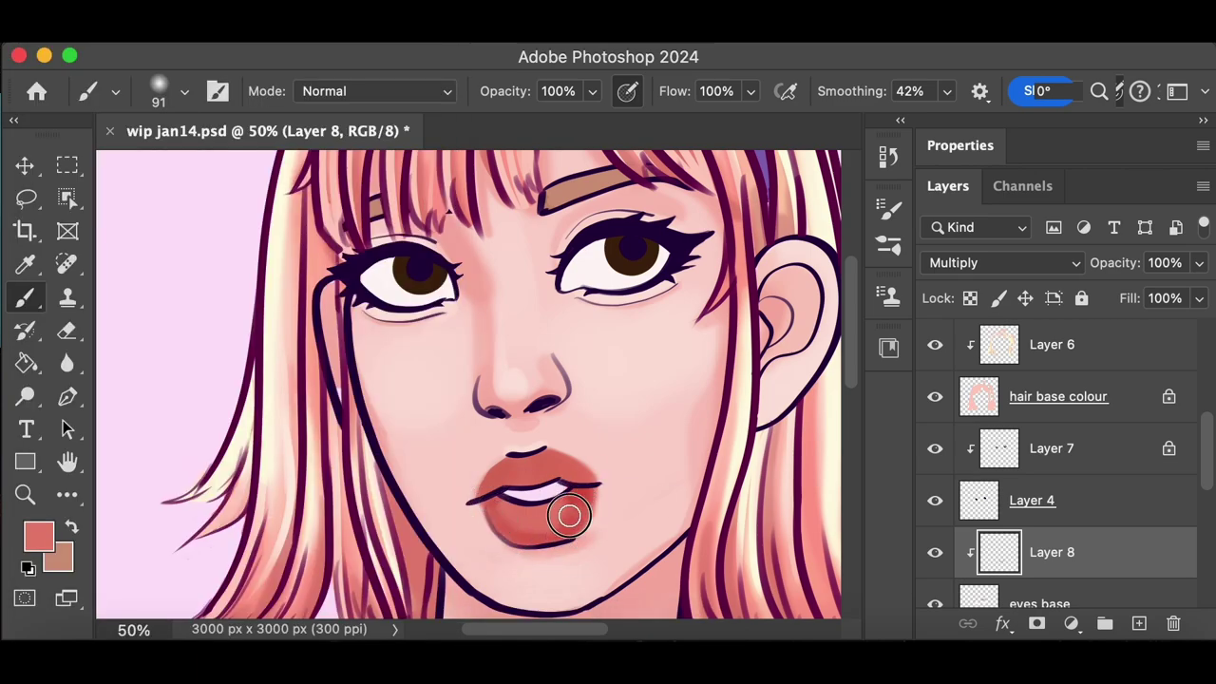
mouse_move(521, 486)
mouse_down()
mouse_move(507, 481)
mouse_move(543, 492)
mouse_move(501, 480)
mouse_move(490, 523)
mouse_move(536, 523)
mouse_up()
key(super+minus)
key(super+minus)
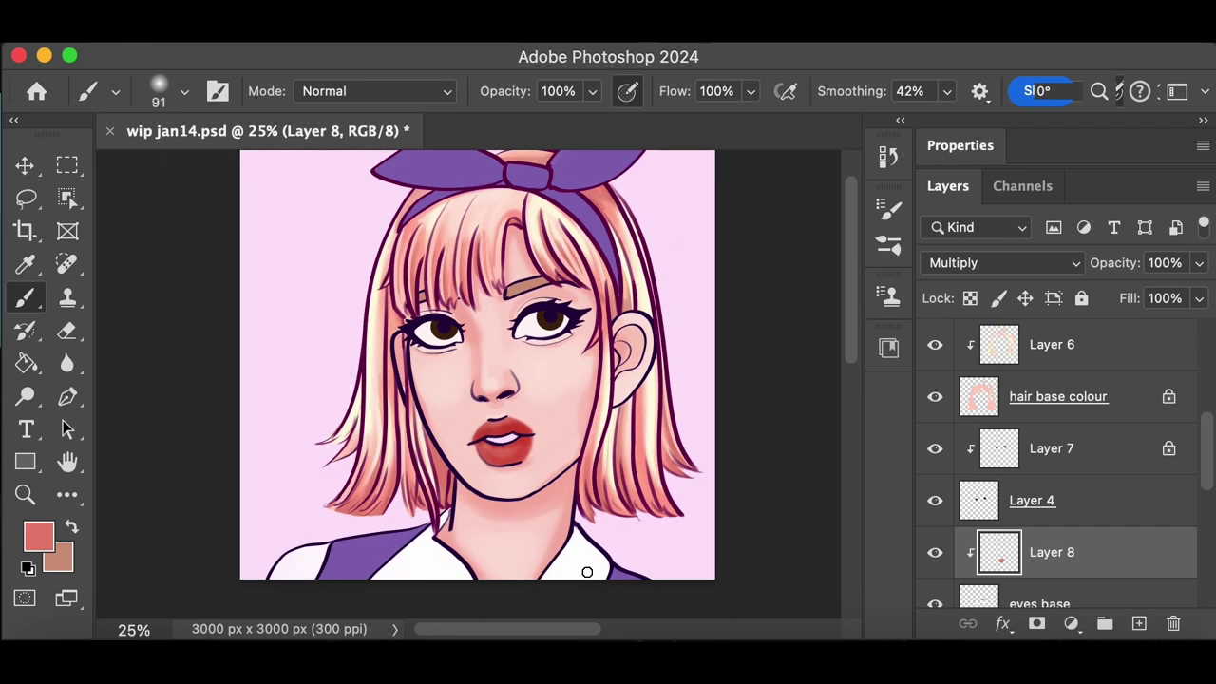
drag(1199, 263, 1168, 304)
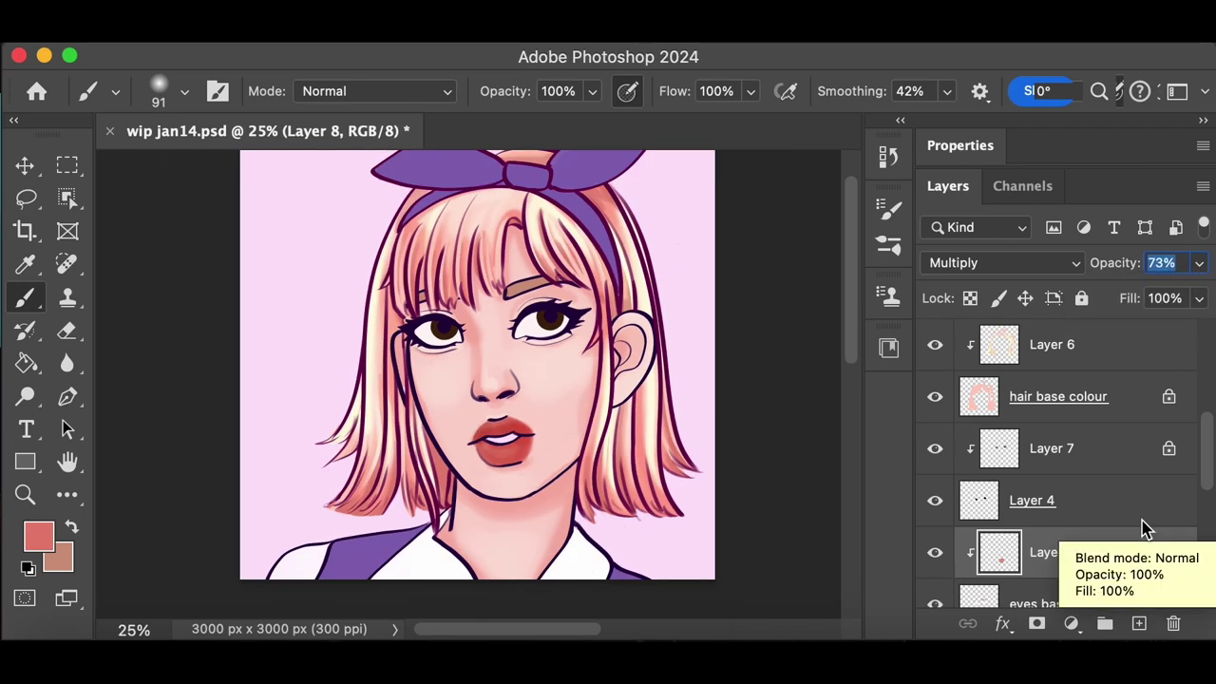
Rename Layer 2 as "shadows face" and Layer 3 as "highlights face"
scroll(1144, 529, down, 2)
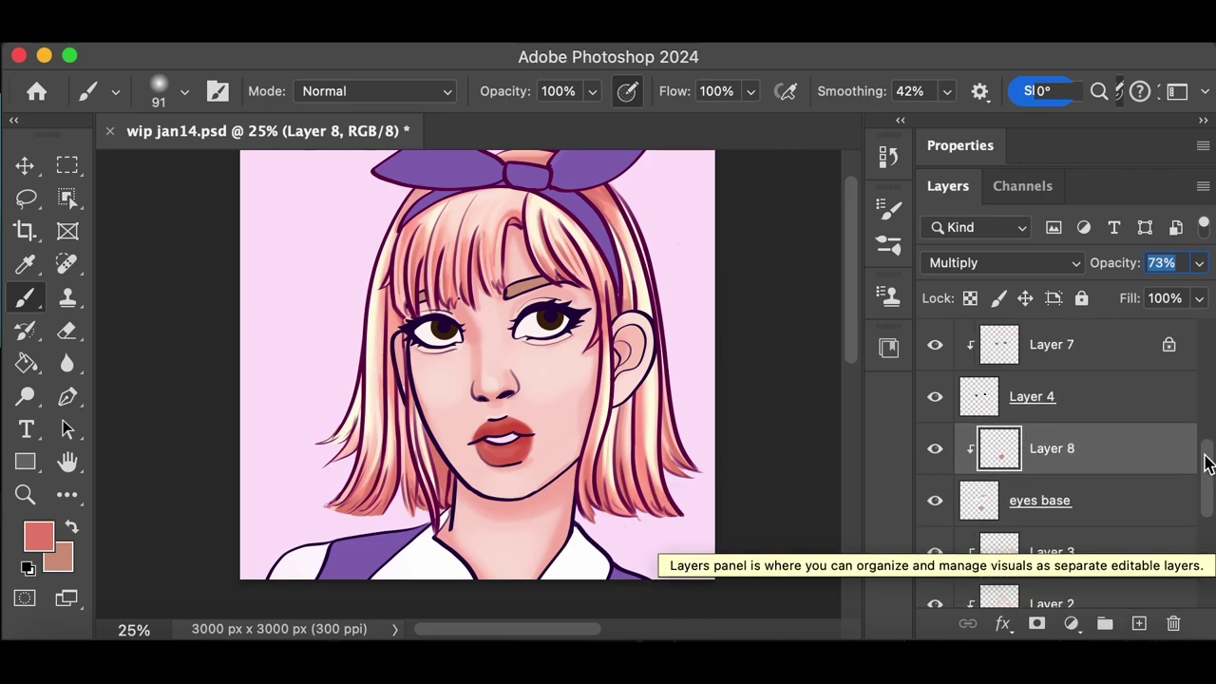
scroll(1072, 501, down, 5)
scroll(1007, 461, up, 2)
double_click(1052, 422)
text(shadows face)
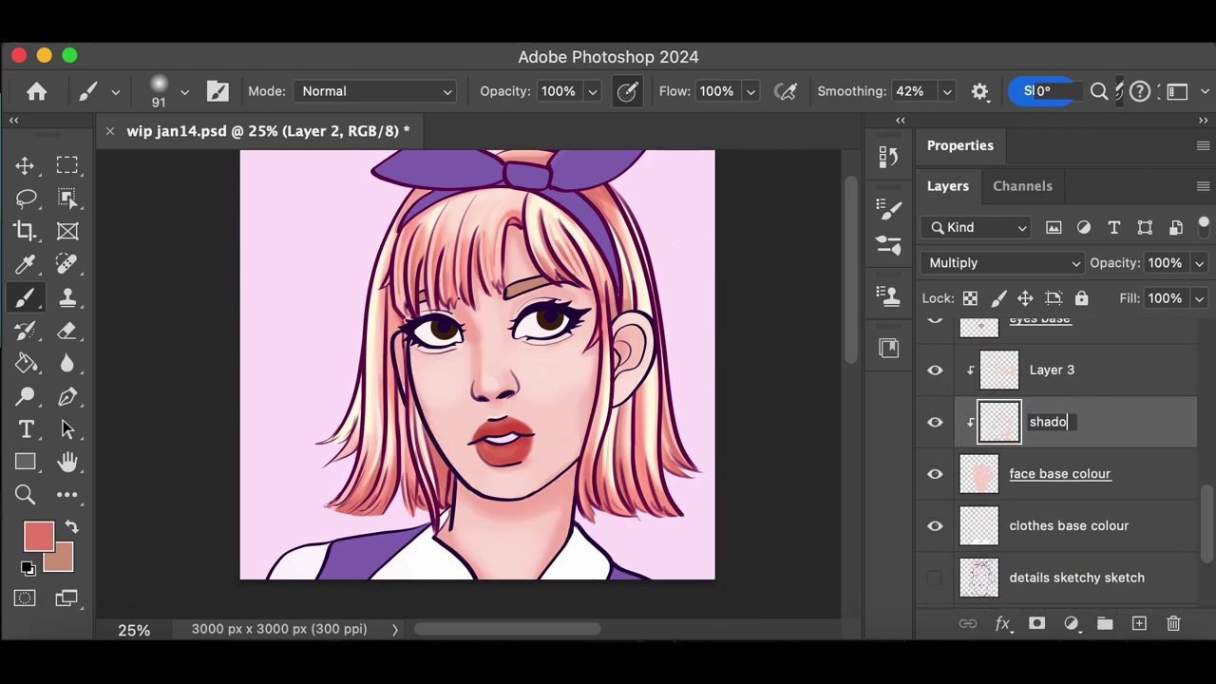
click(1043, 373)
double_click(1045, 373)
text(highlights face)
Rename the clipped Layer 8 above eyes base as "lips shadow"
scroll(1042, 418, up, 3)
double_click(1051, 405)
text(lips shadow)
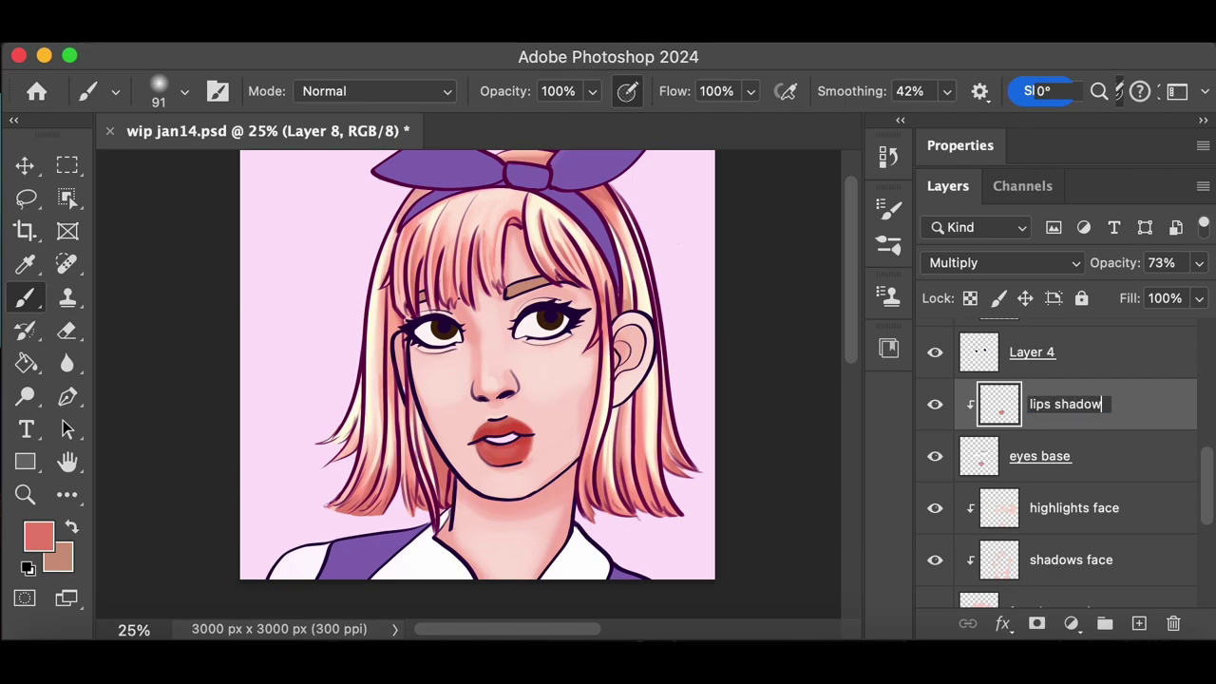
Rename Layer 4 as "pupils" and the clipped Layer 7 above it as "irises"
scroll(1049, 419, up, 2)
double_click(1031, 429)
text(oupils)
key(shift+Tab)
text(ir)
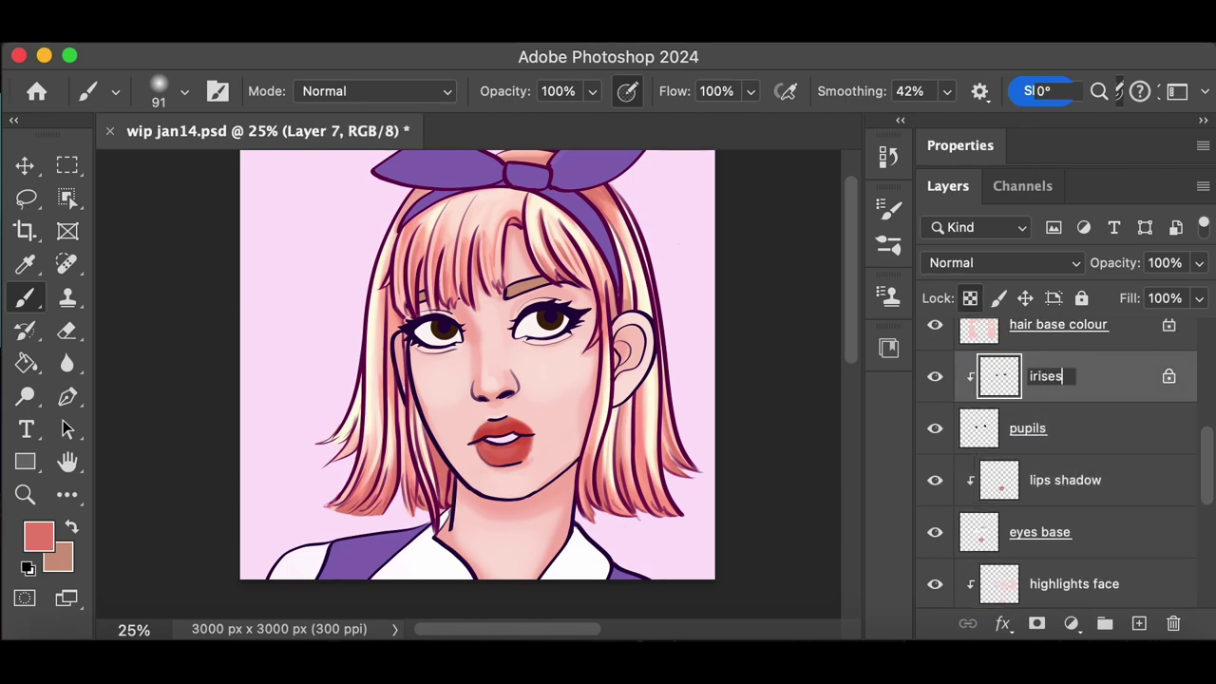
key(Return)
Rename the two layers clipped to hair base colour as "hair highlights" and "hair shadows"
scroll(1071, 456, up, 3)
double_click(1072, 456)
text(hair highlights)
key(shift+Tab)
text(hair shadows)
key(Return)
scroll(1133, 494, up, 1)
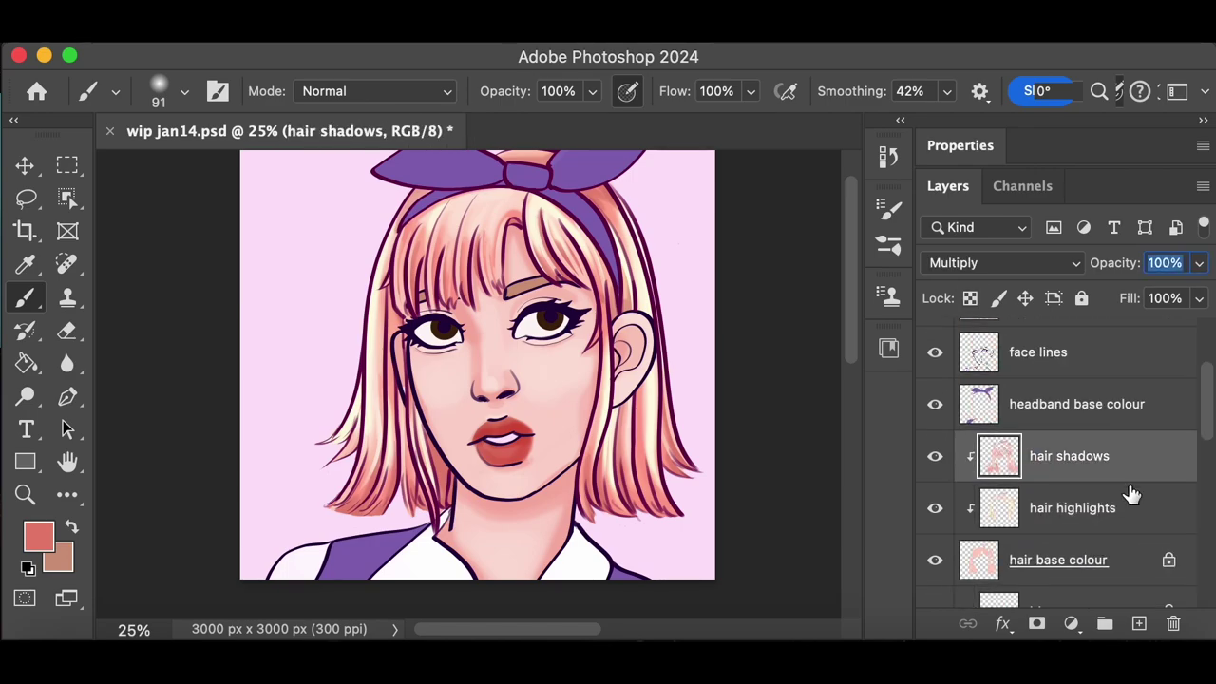
Select the hair lines layer and save the document
scroll(1134, 497, down, 5)
scroll(1134, 497, up, 7)
click(1045, 410)
key(super+s)
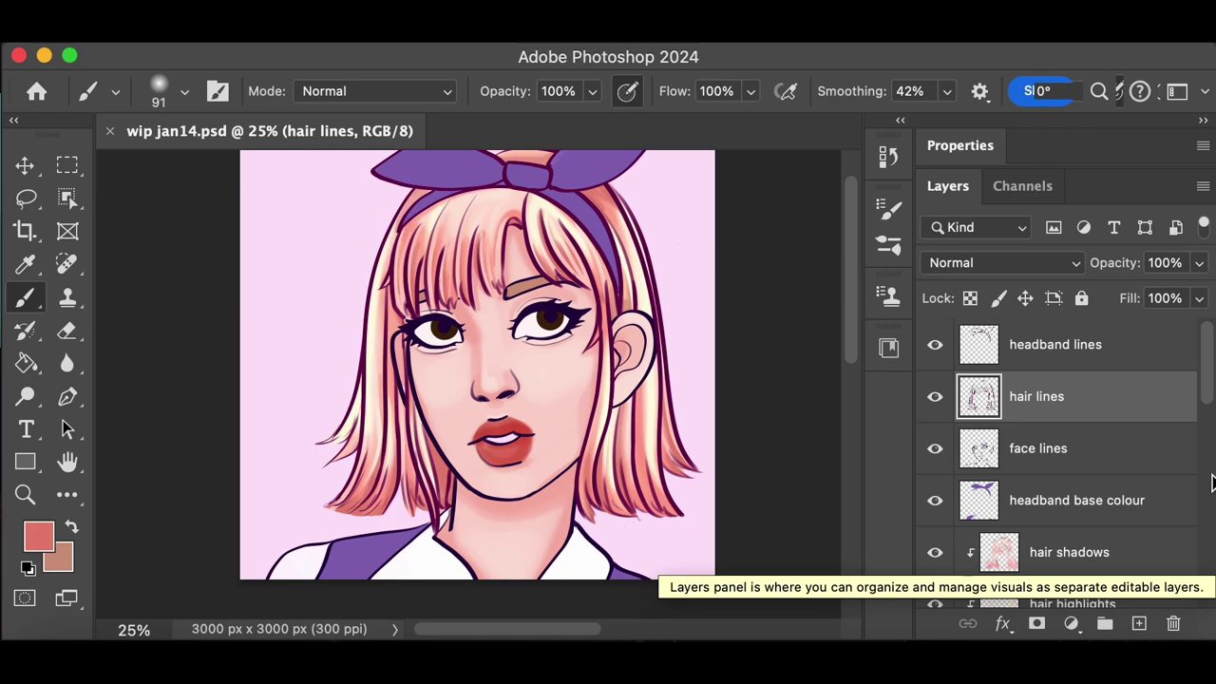
Select the lips shadow layer and set up a size 27 brush in the eyebrows' tan colour
scroll(1121, 494, down, 5)
click(1121, 561)
click(26, 266)
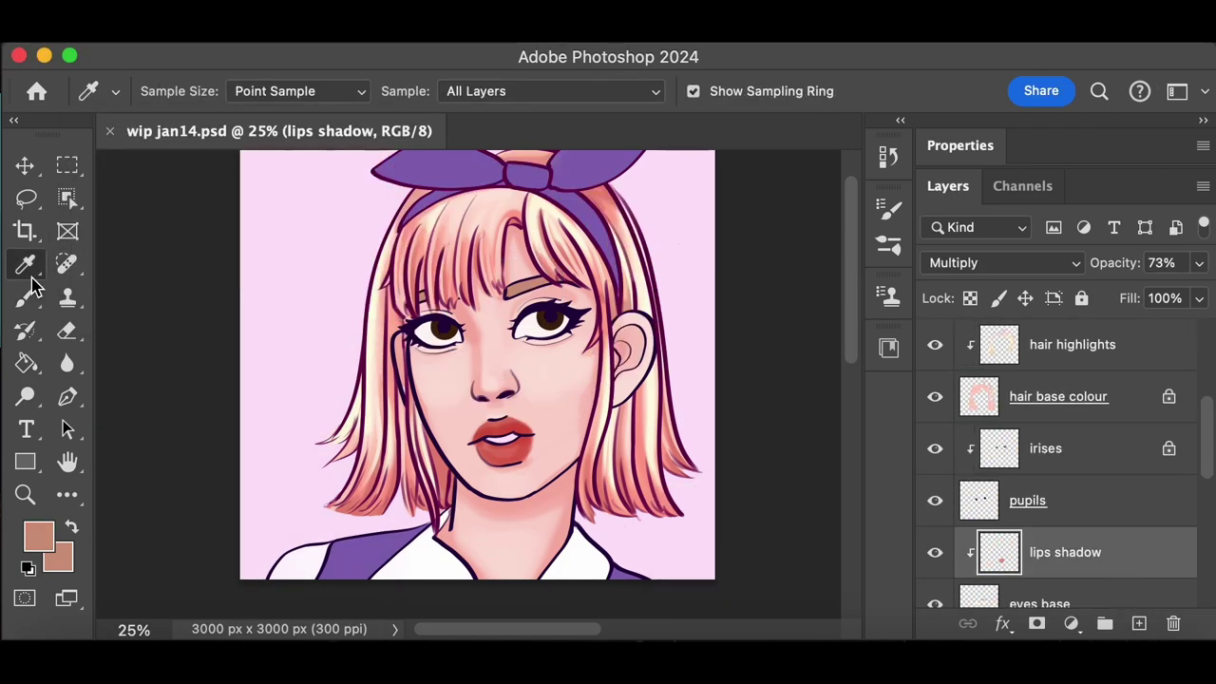
click(25, 299)
click(185, 92)
click(198, 450)
drag(177, 112, 164, 112)
Shade the eyebrows with darker brown strokes on the lips shadow layer and save the document
drag(558, 280, 509, 293)
key(super+z)
drag(852, 437, 851, 464)
click(889, 157)
click(819, 148)
key(super+s)
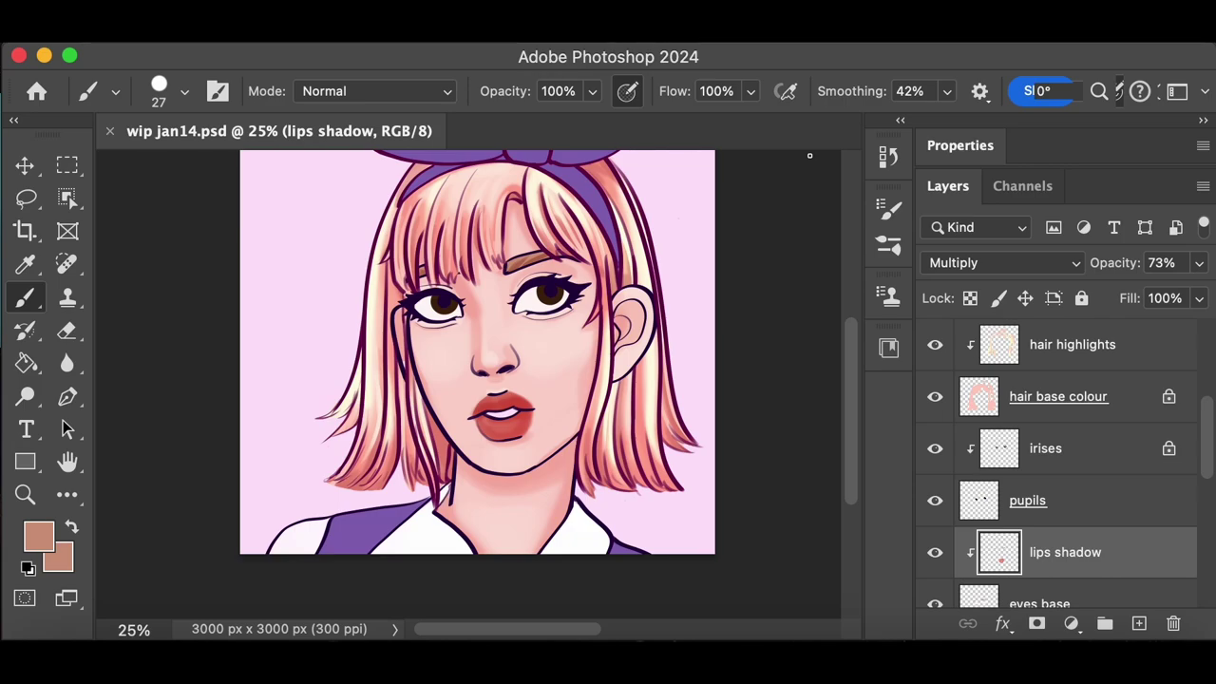
Add a new layer clipped to the headband base colour layer and name it "cloth shadow"
drag(851, 378, 850, 372)
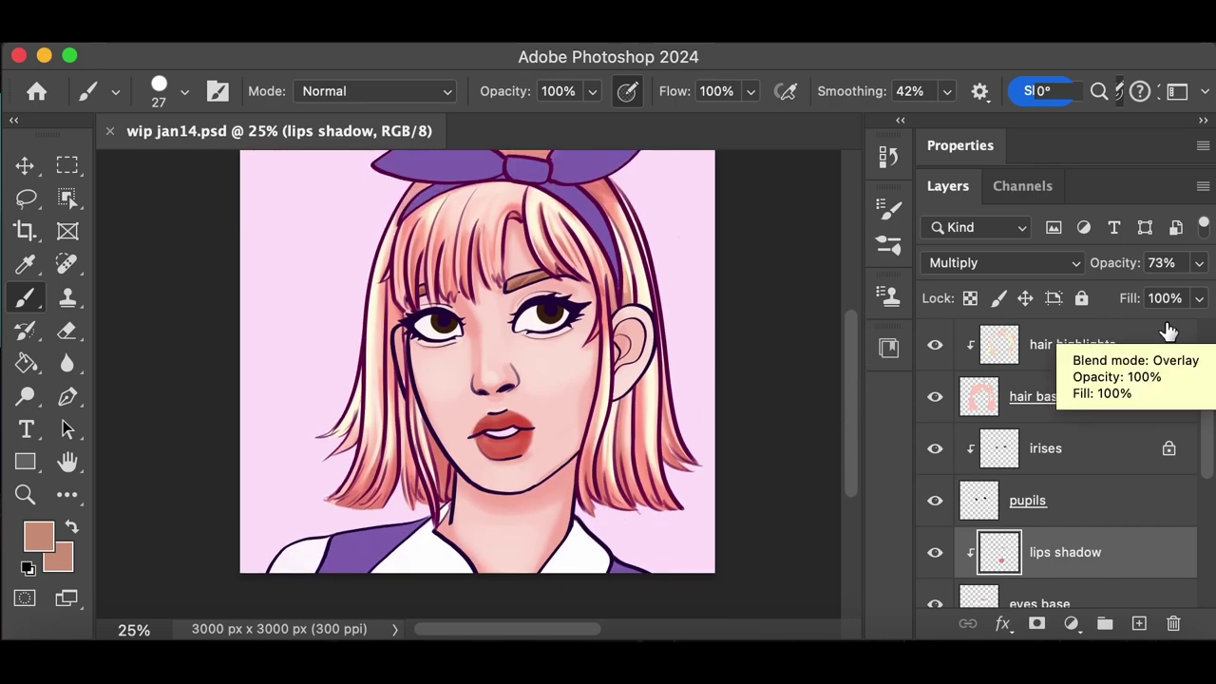
drag(1206, 444, 1203, 345)
click(1131, 496)
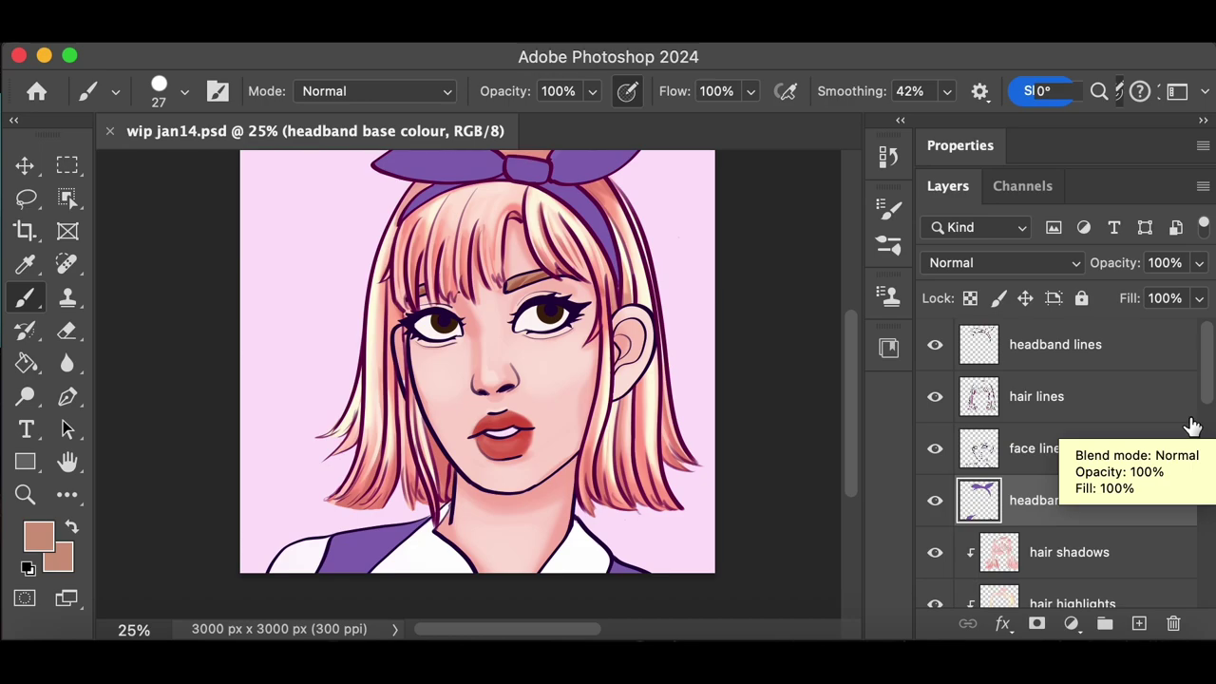
scroll(858, 389, up, 2)
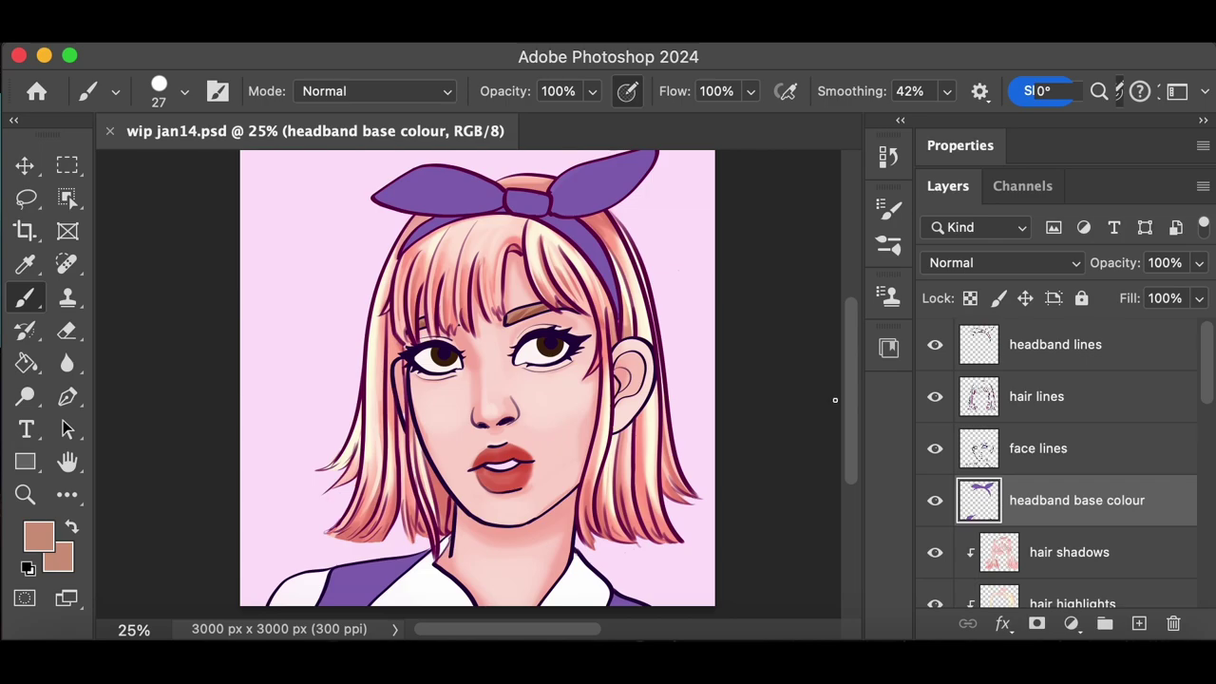
key(super+minus)
key(super+plus)
scroll(1199, 418, down, 2)
click(1139, 623)
right_click(1036, 470)
click(775, 401)
double_click(1057, 456)
text(cloth shadow)
key(Return)
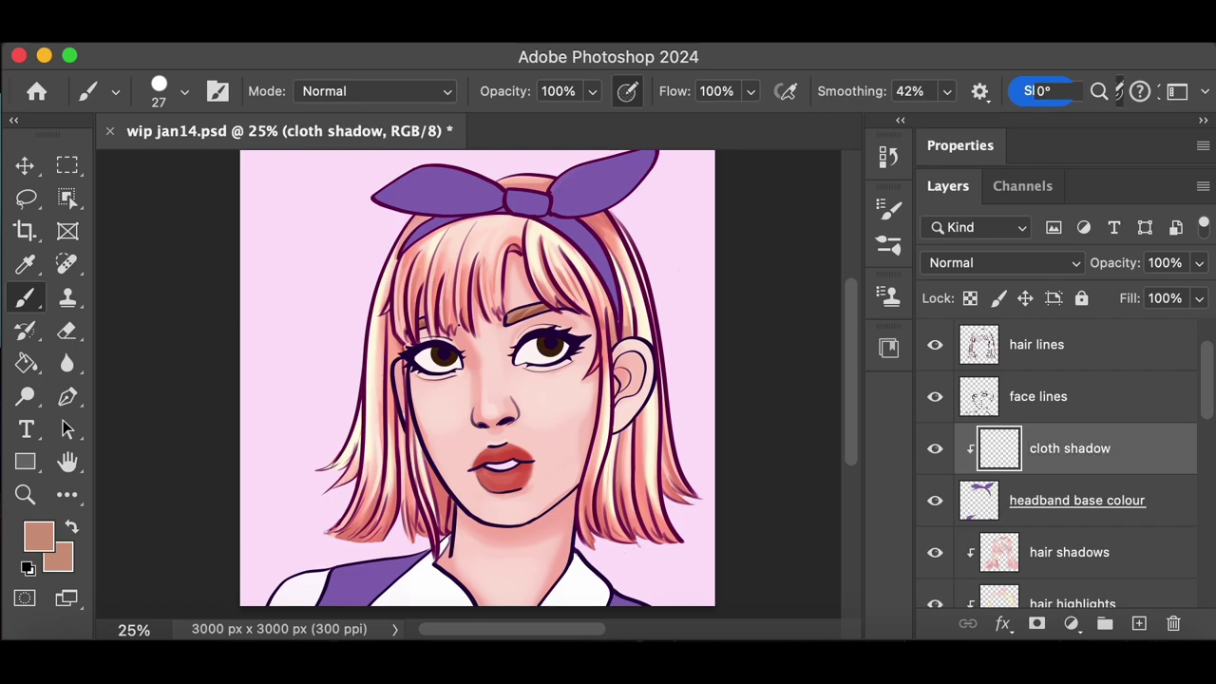
Set up a soft round brush with 0% hardness and a size of 156 px
key(i)
click(446, 193)
click(115, 92)
key(b)
click(184, 93)
click(149, 399)
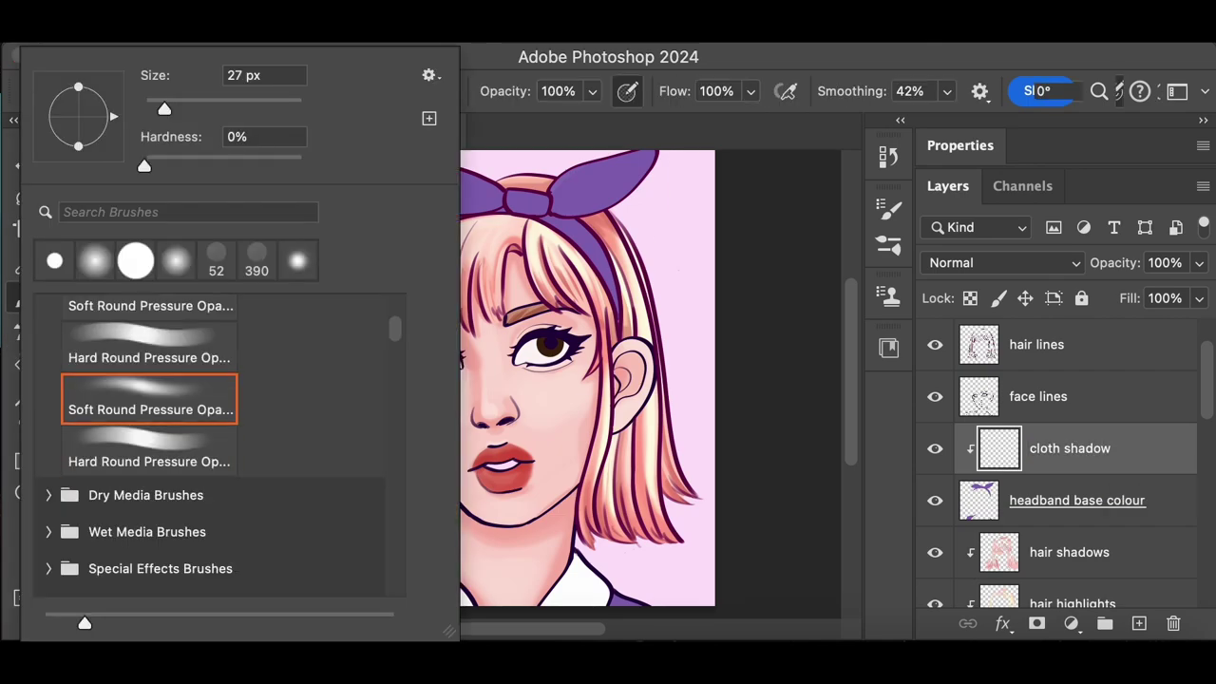
scroll(149, 447, down, 8)
scroll(149, 446, up, 3)
click(149, 503)
drag(152, 165, 144, 166)
drag(165, 108, 245, 108)
key(Return)
Set the cloth shadow layer to Multiply and sample the bow's purple for test shading beside the knot
click(1004, 262)
click(946, 350)
alt+click(576, 195)
key(super+z)
key(super+z)
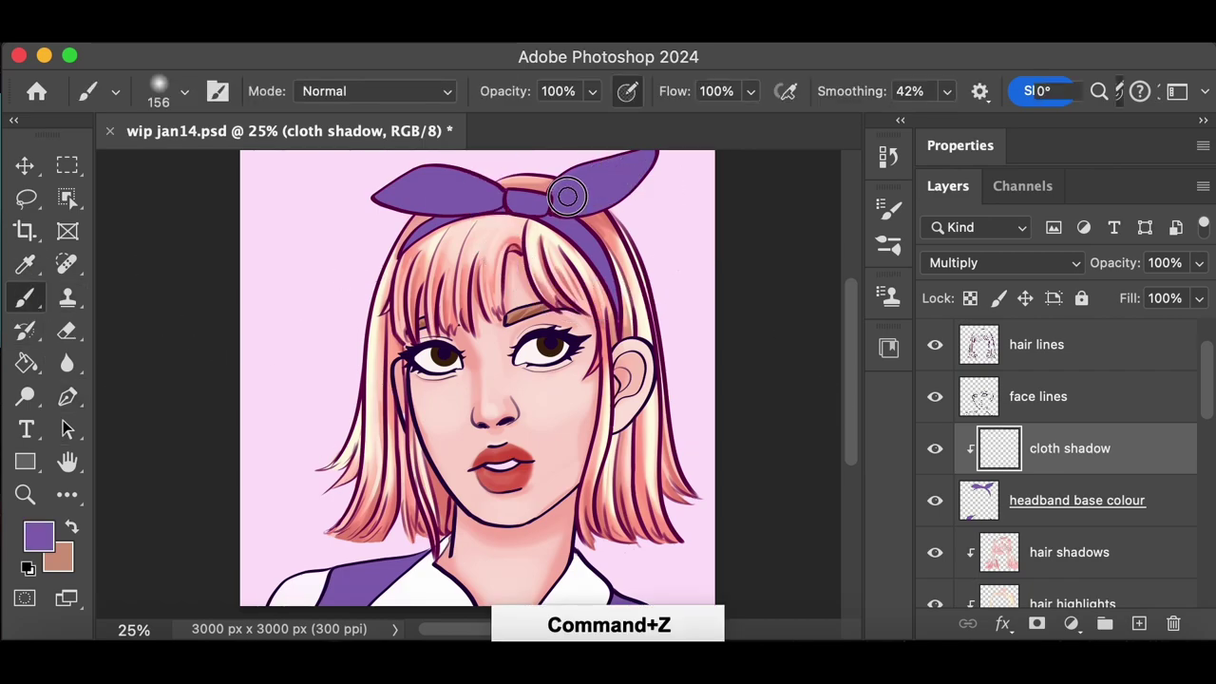
key(super+z)
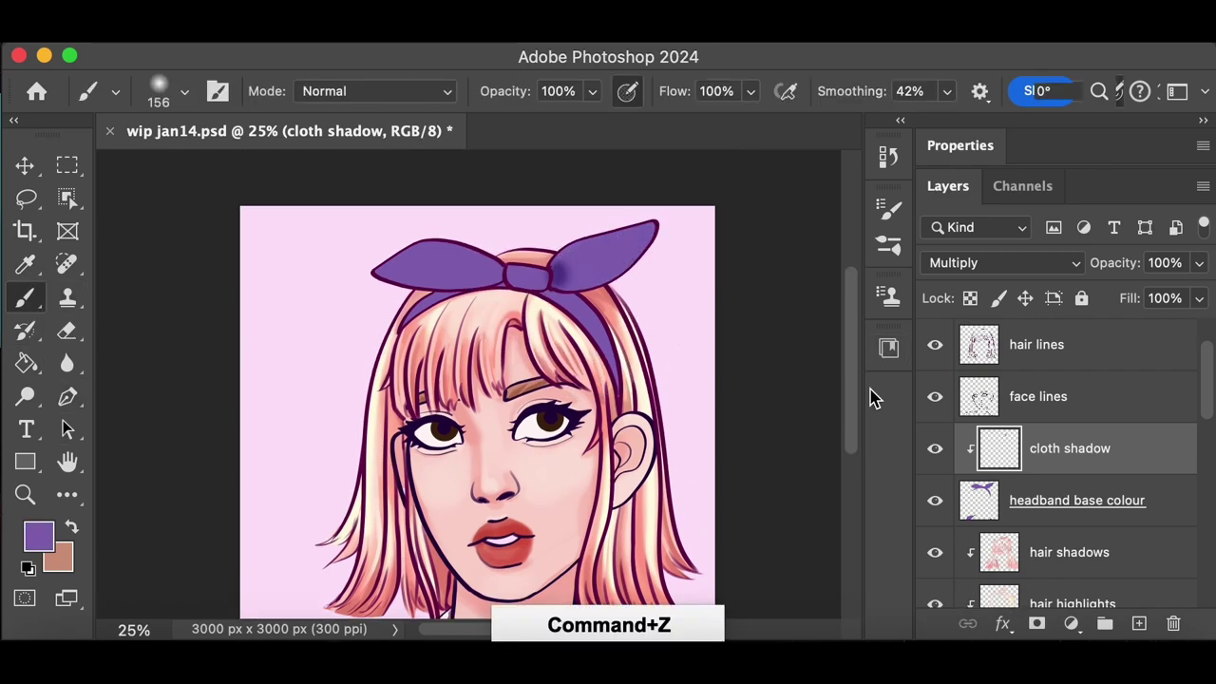
Undo the soft test shading on the bow and switch to a hard round brush of 41 px
key(super+equal)
scroll(608, 333, up, 1)
drag(584, 312, 608, 312)
key(super+z)
click(184, 92)
drag(399, 306, 399, 325)
click(149, 492)
drag(203, 109, 187, 109)
key(super+z)
Paint small fold shadows where the bow's loops meet the knot, undoing the strokes on the knot itself
mouse_move(579, 294)
mouse_down()
mouse_move(576, 321)
mouse_move(512, 317)
mouse_up()
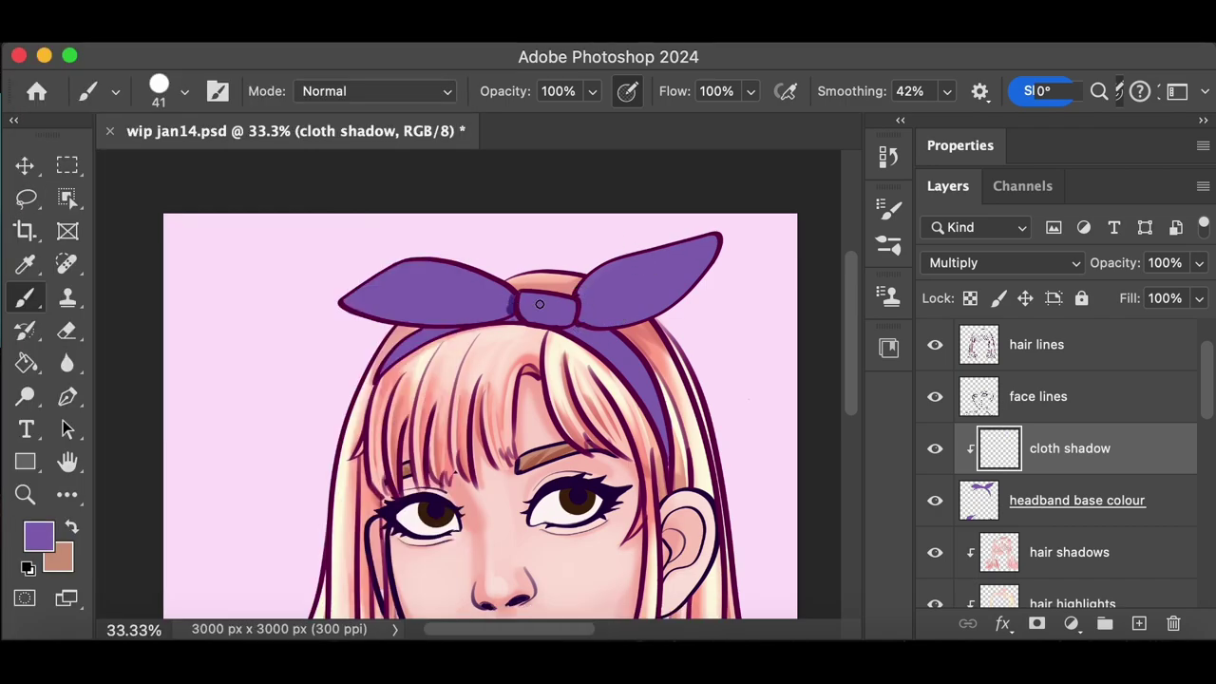
key(super+z)
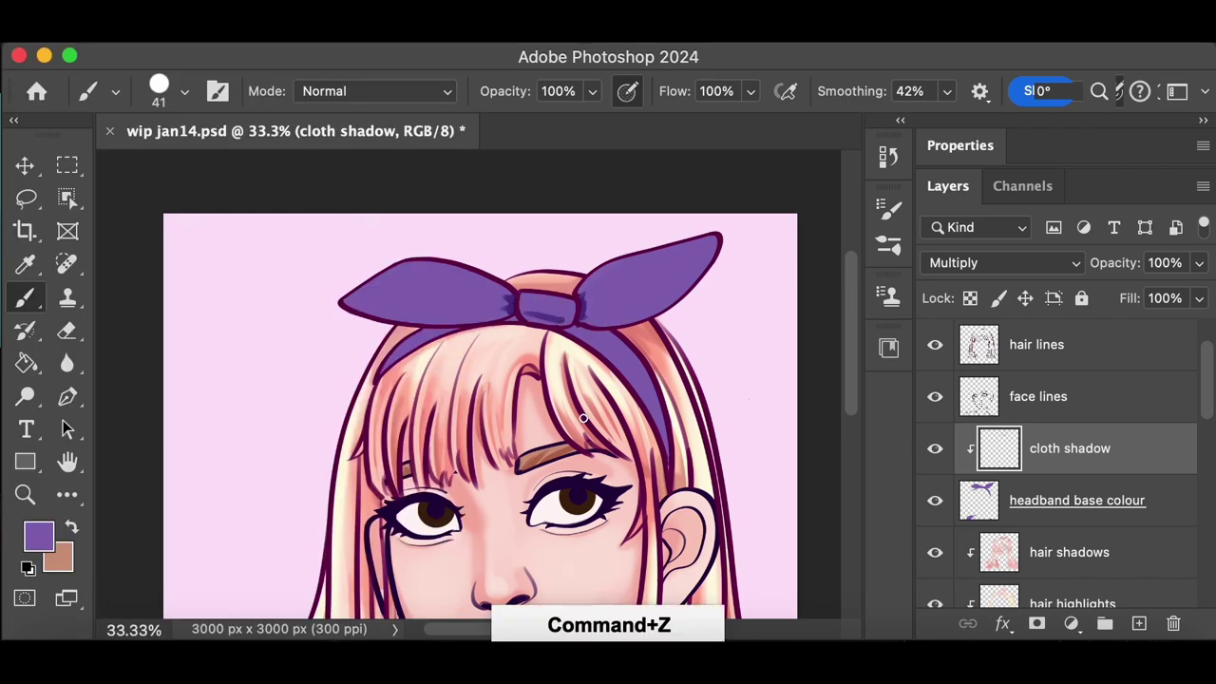
mouse_move(529, 283)
mouse_down()
mouse_move(573, 303)
mouse_move(541, 327)
mouse_up()
key(super+z)
key(super+z)
Shade the headband beneath the bow with darker purple strokes along its visible sides
drag(669, 467, 624, 343)
key(super+z)
key(super+z)
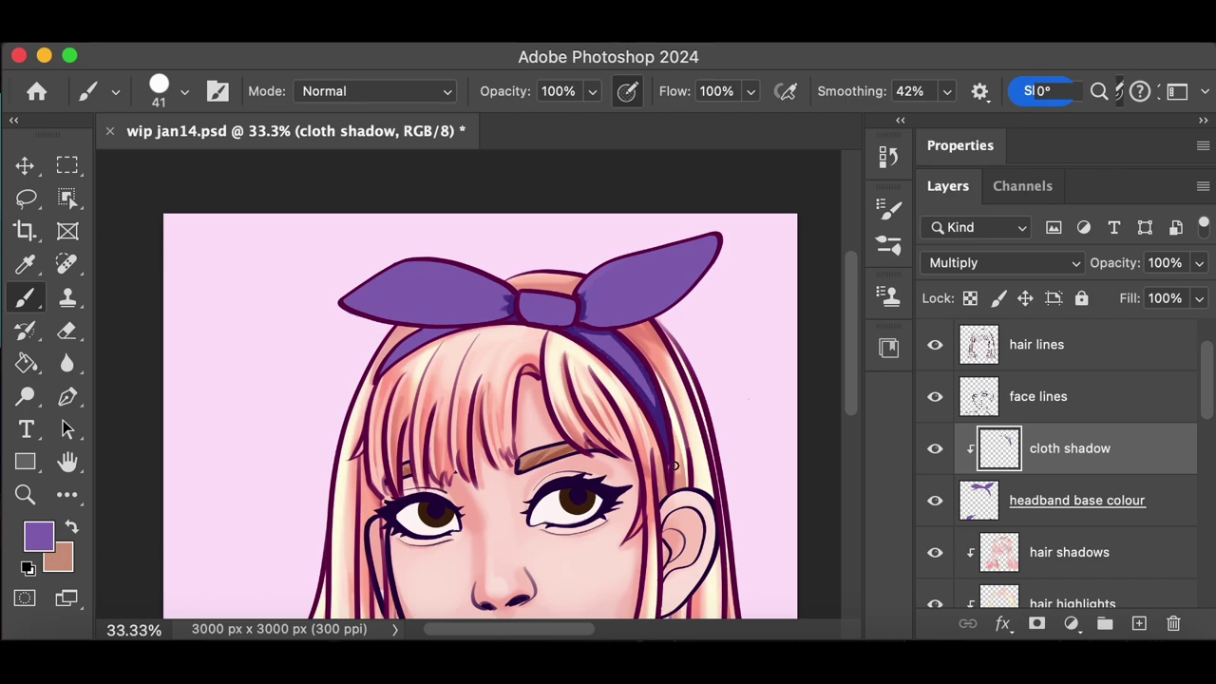
scroll(767, 380, down, 10)
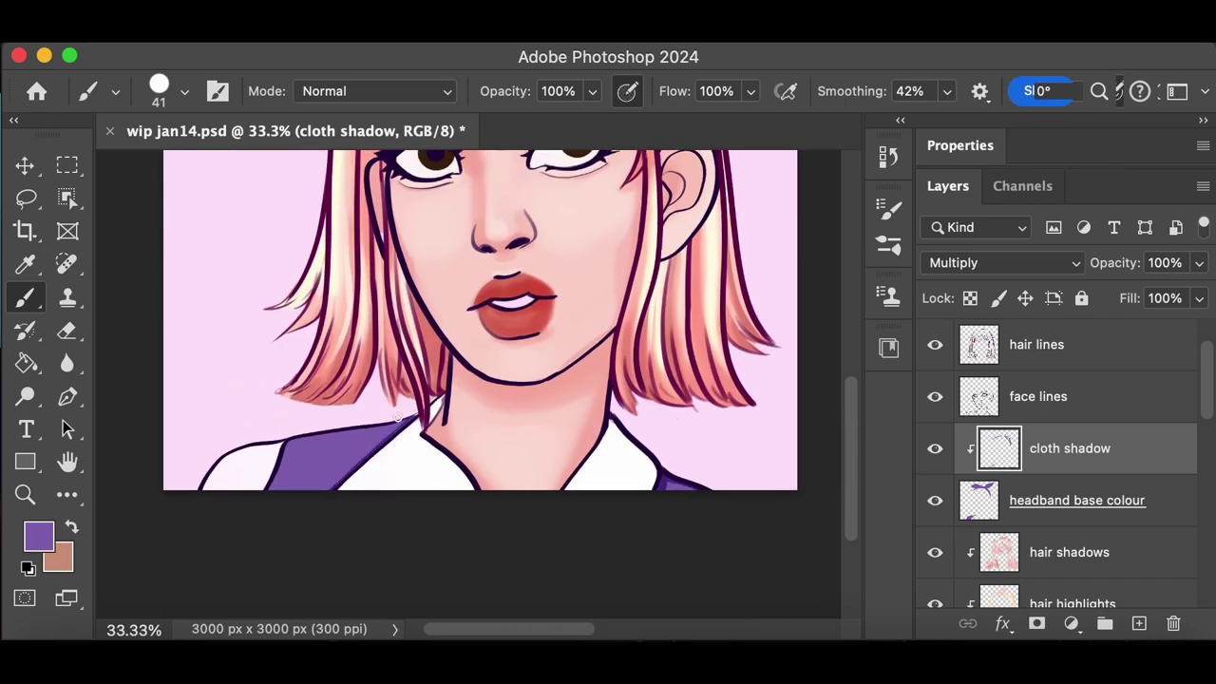
scroll(602, 237, up, 5)
Undo the rough strokes on the bow's right loop, set the brush size to 78 and repaint its fold shadows
key(super+z)
key(super+z)
key(super+z)
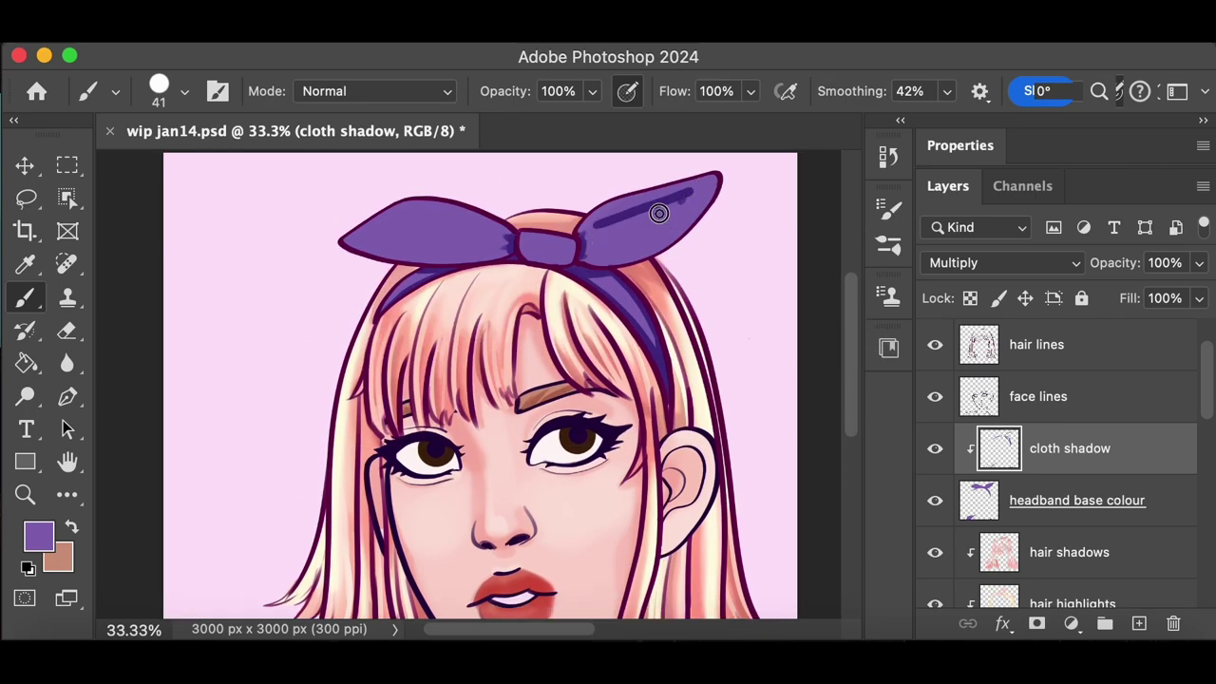
click(184, 90)
drag(608, 240, 670, 211)
key(super+z)
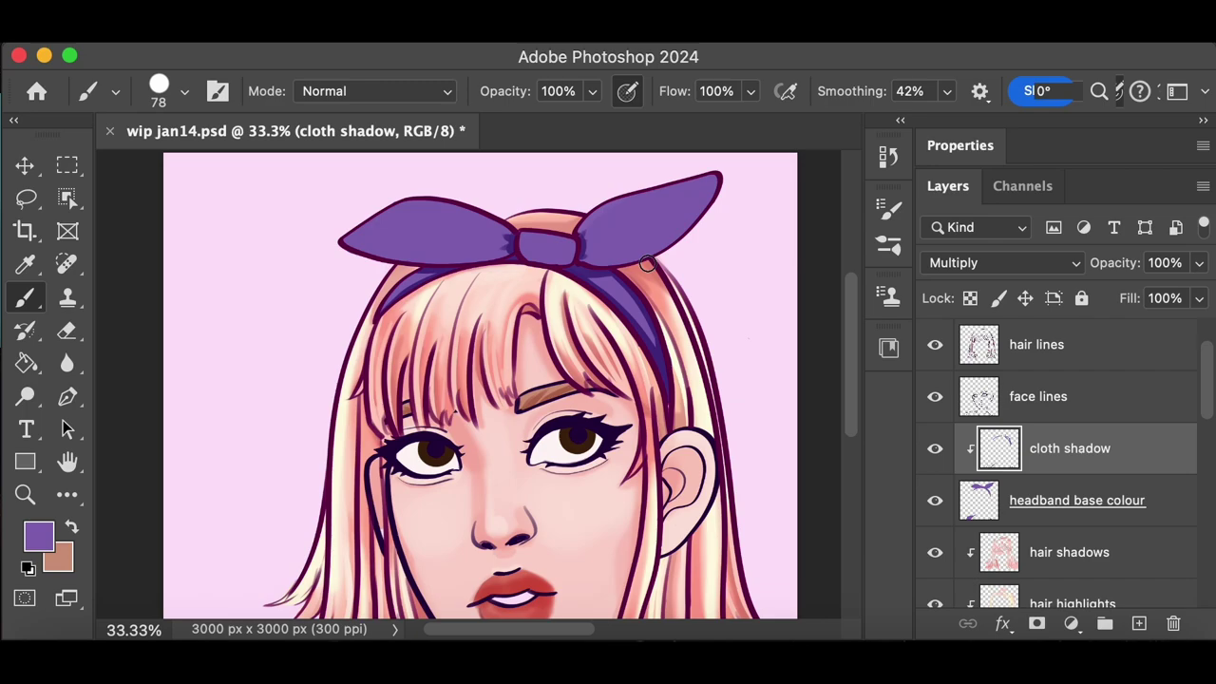
drag(618, 233, 688, 198)
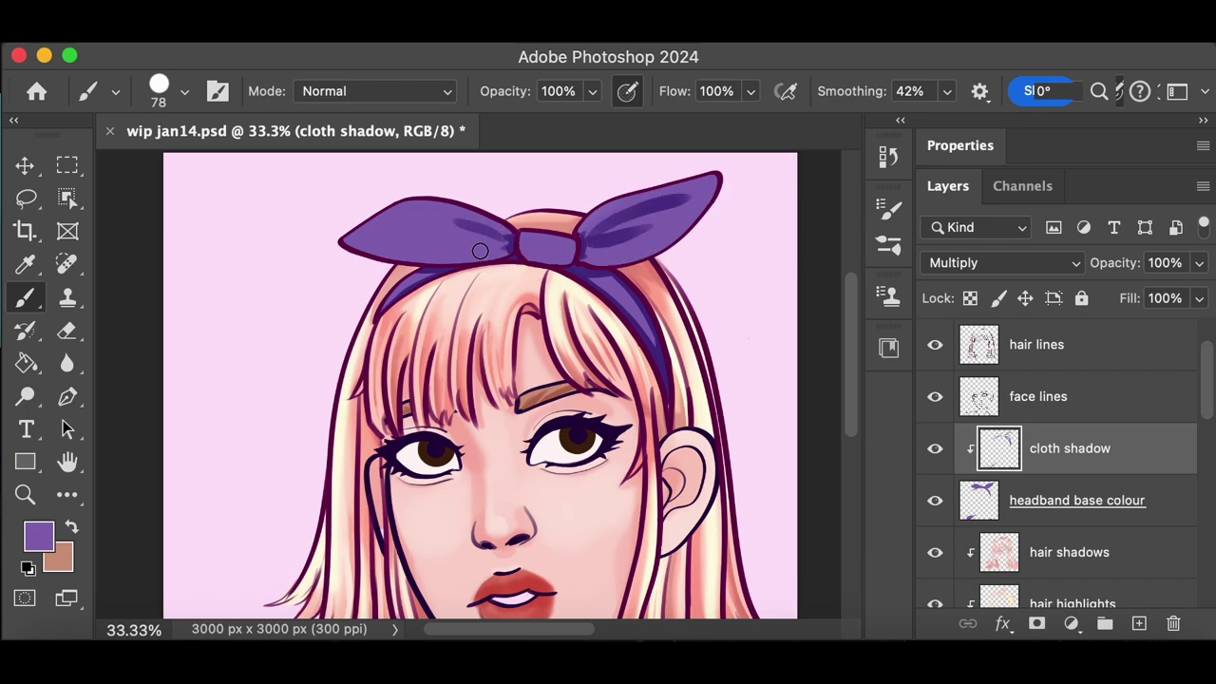
Shade the edges of the bow's central knot in darker purple, undoing unwanted strokes
scroll(479, 430, down, 5)
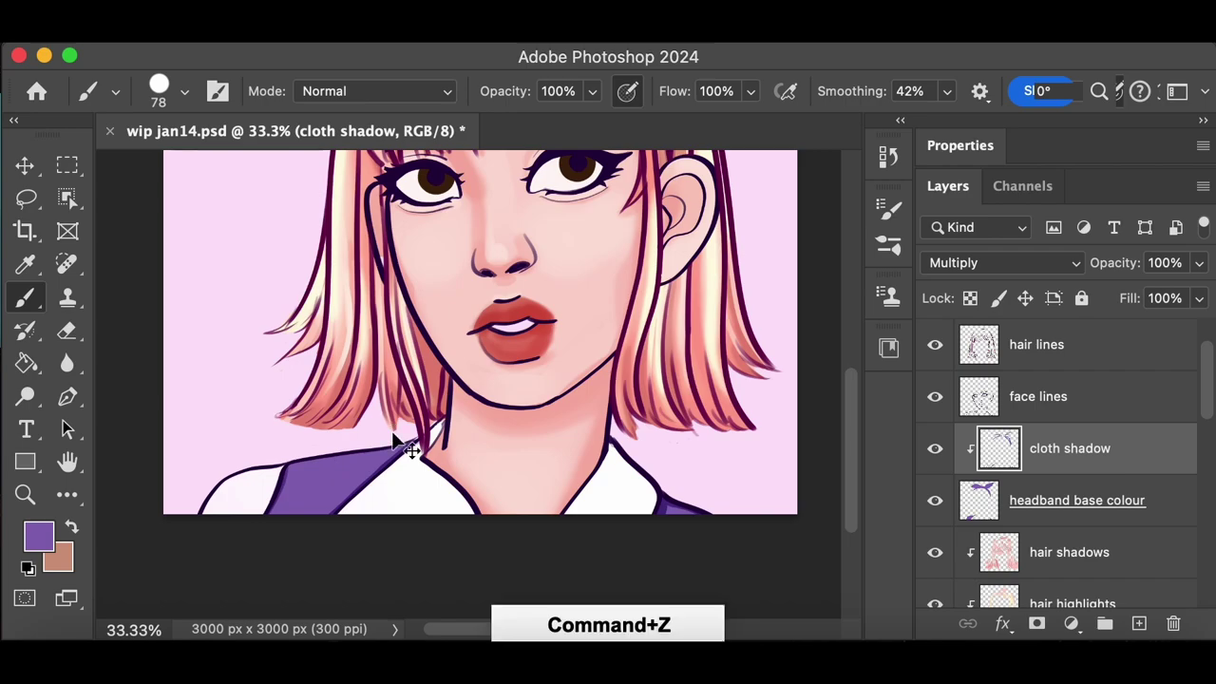
scroll(393, 433, up, 6)
key(super+z)
mouse_move(523, 272)
mouse_down()
mouse_move(568, 267)
mouse_move(572, 296)
mouse_move(568, 257)
mouse_up()
key(super+z)
mouse_move(848, 381)
mouse_down()
mouse_move(862, 416)
mouse_move(859, 357)
mouse_up()
key(super+z)
Paint long fold shadows across the bow's left loop, undoing and redrawing strokes that miss
mouse_move(391, 225)
mouse_down()
mouse_move(466, 228)
mouse_move(454, 225)
mouse_up()
key(super+z)
key(super+z)
key(super+z)
key(super+z)
mouse_move(363, 244)
mouse_down()
mouse_move(459, 225)
mouse_move(410, 212)
mouse_move(498, 226)
mouse_up()
key(super+z)
key(super+z)
key(super+z)
key(super+z)
key(super+z)
key(super+z)
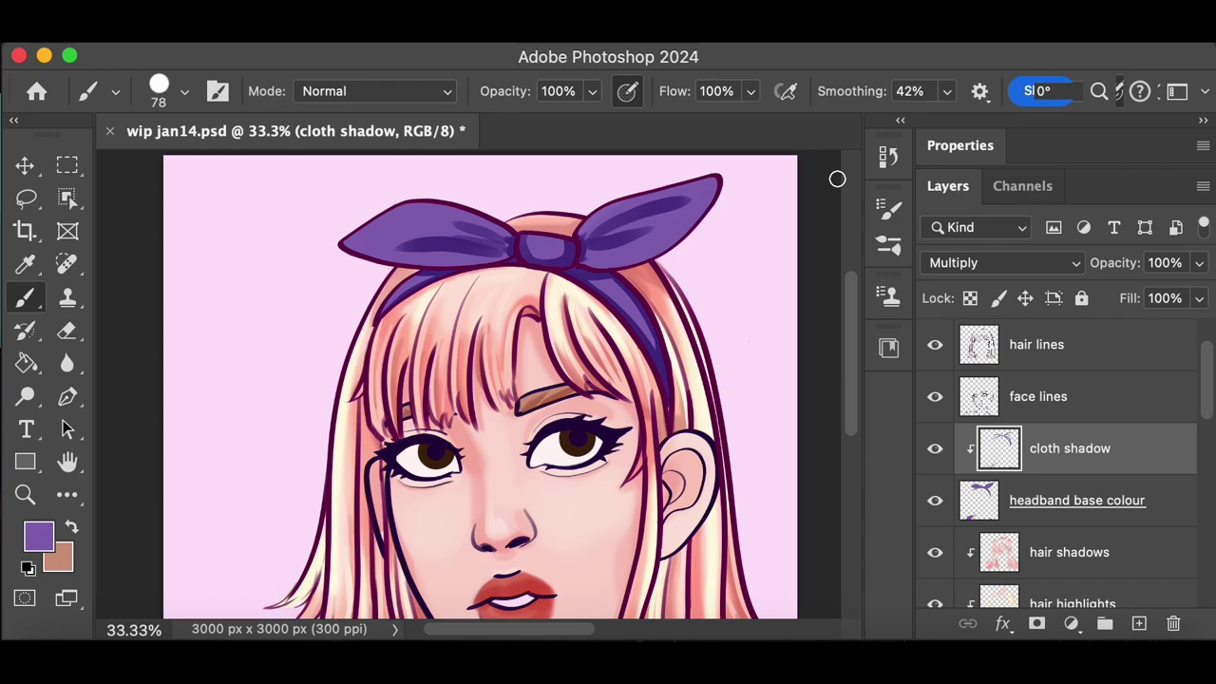
Try to paint a purple shadow on the white blouse sleeve in the cloth shadow layer with a newly picked colour
scroll(855, 475, down, 5)
alt+click(418, 461)
click(45, 532)
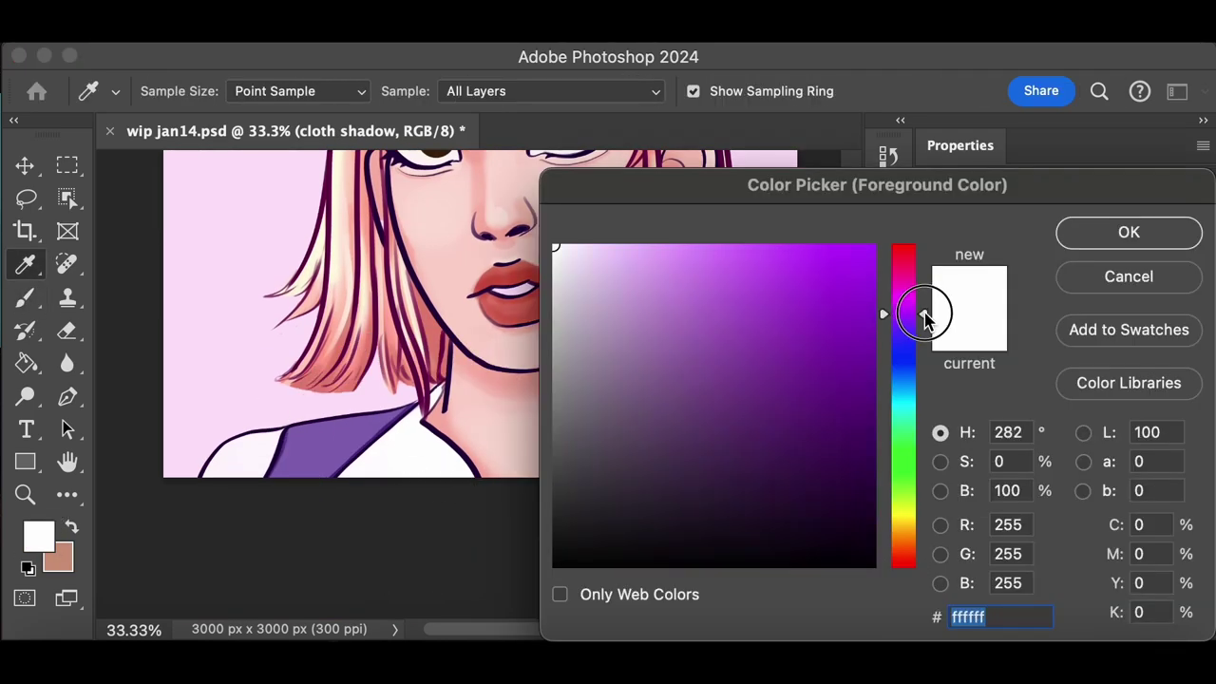
click(654, 247)
key(Return)
click(32, 538)
click(791, 428)
key(Return)
drag(374, 433, 298, 454)
key(super+z)
Add a new layer clipped to the clothes base colour layer and set its blend mode to Multiply
click(936, 504)
click(936, 504)
scroll(979, 460, down, 2)
drag(1207, 410, 1196, 576)
click(1153, 523)
click(1139, 623)
right_click(1035, 506)
click(1027, 518)
drag(376, 452, 443, 510)
key(super+z)
click(979, 263)
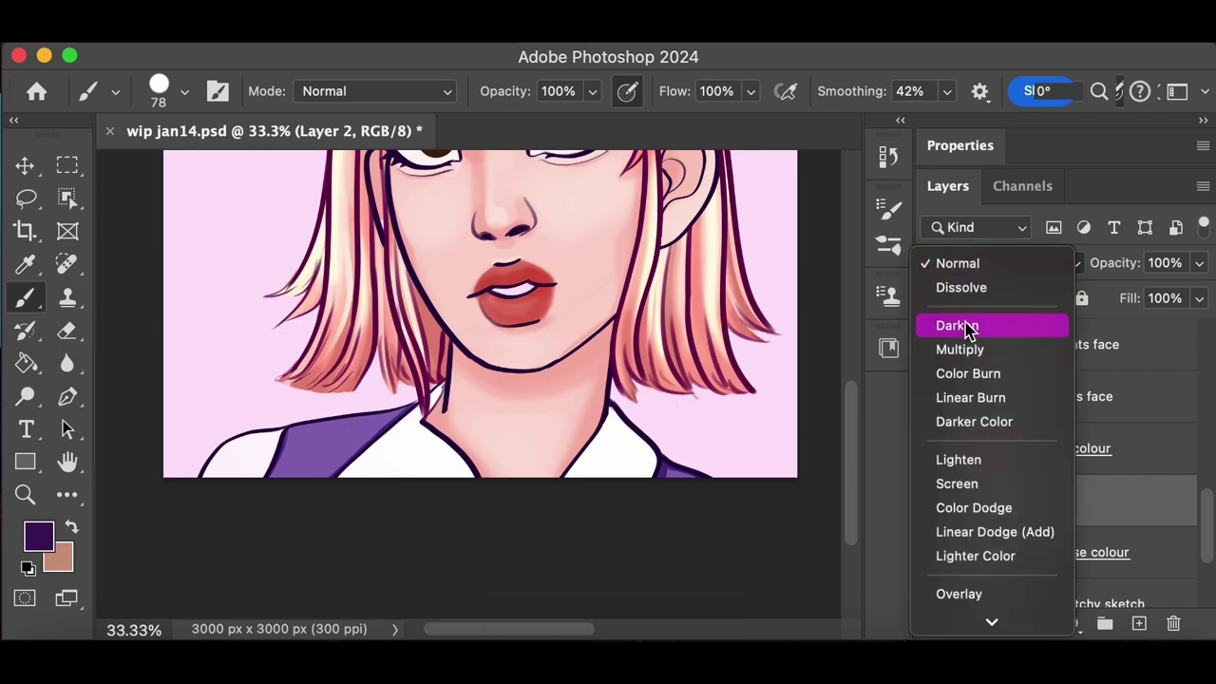
click(961, 349)
Sample the blouse's white and change the foreground colour to a muted greyish purple
alt+click(237, 454)
click(39, 536)
drag(904, 328, 954, 321)
click(613, 245)
key(Return)
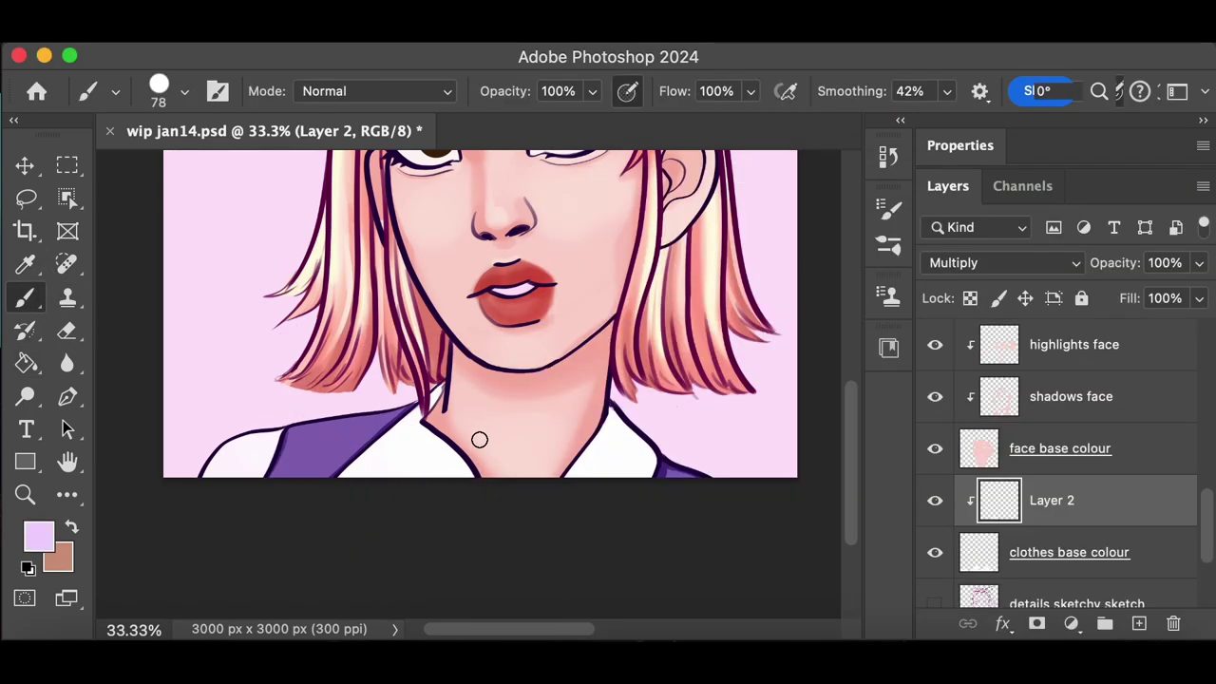
click(38, 537)
click(605, 356)
key(Return)
Undo the greyish test strokes on the blouse collar and change the foreground to a more saturated purple
drag(411, 452, 453, 420)
drag(855, 439, 859, 403)
key(super+z)
click(889, 157)
click(888, 158)
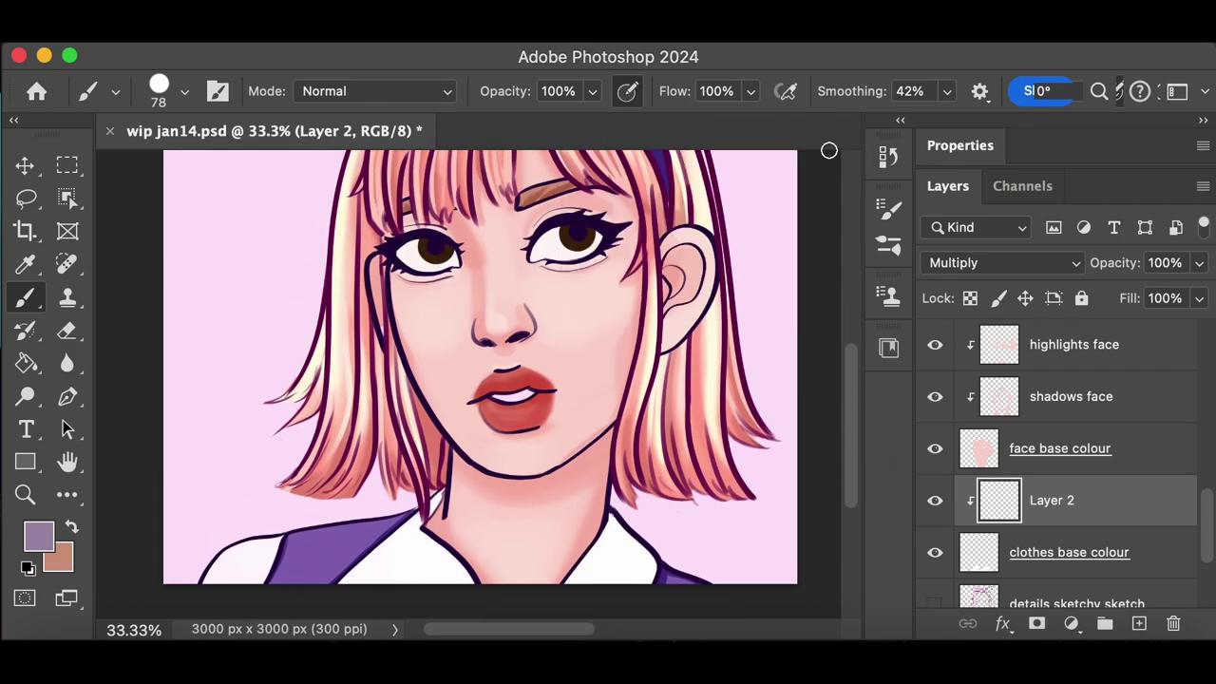
key(super+z)
click(39, 537)
click(682, 354)
click(1108, 236)
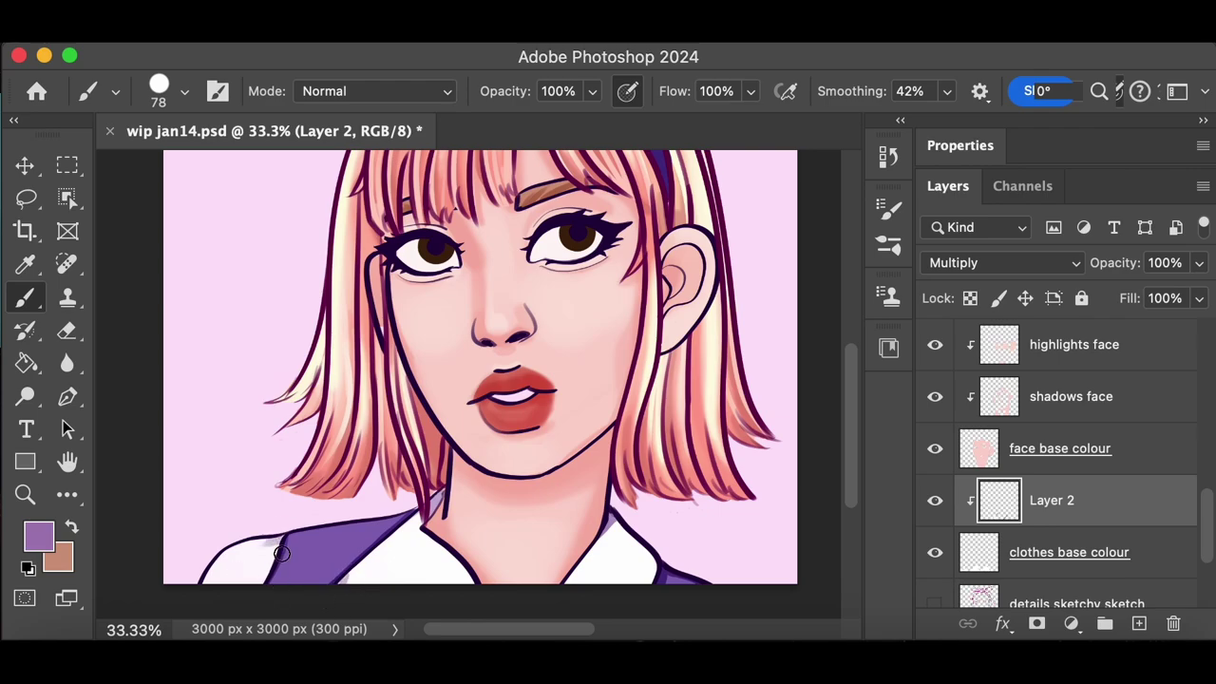
Paint purple shadows along the blouse collar and sleeve edges, undoing strokes that miss
key(super+z)
key(super+z)
mouse_move(405, 567)
mouse_down()
mouse_move(440, 547)
mouse_move(423, 531)
mouse_move(441, 567)
mouse_up()
key(super+z)
key(super+z)
key(super+z)
mouse_move(615, 518)
mouse_down()
mouse_move(639, 537)
mouse_move(656, 581)
mouse_up()
key(super+z)
click(936, 450)
click(936, 450)
Sample the blouse's white to touch up the clothes base colour layer, and return to Layer 2 with the purple brush
click(1086, 557)
click(72, 528)
click(25, 265)
click(403, 561)
click(24, 302)
key(e)
click(1153, 518)
key(x)
key(b)
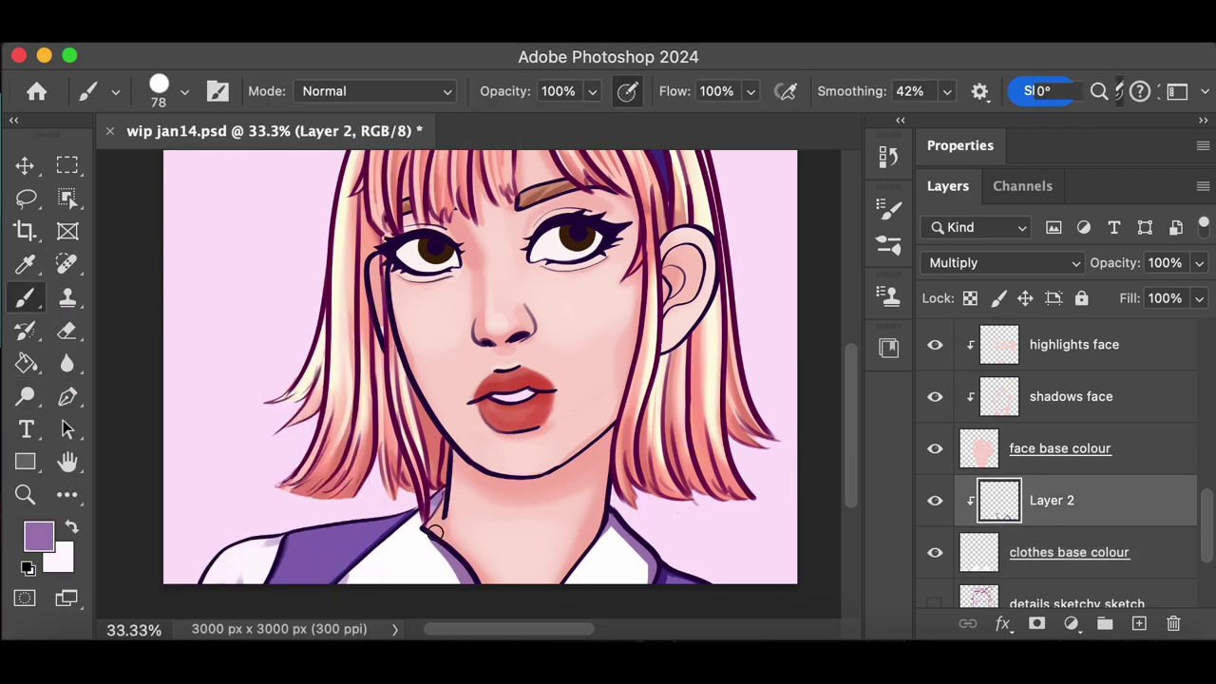
Check the face lines layer by toggling its visibility, select it and sample the dark purple from the eye
key(super+minus)
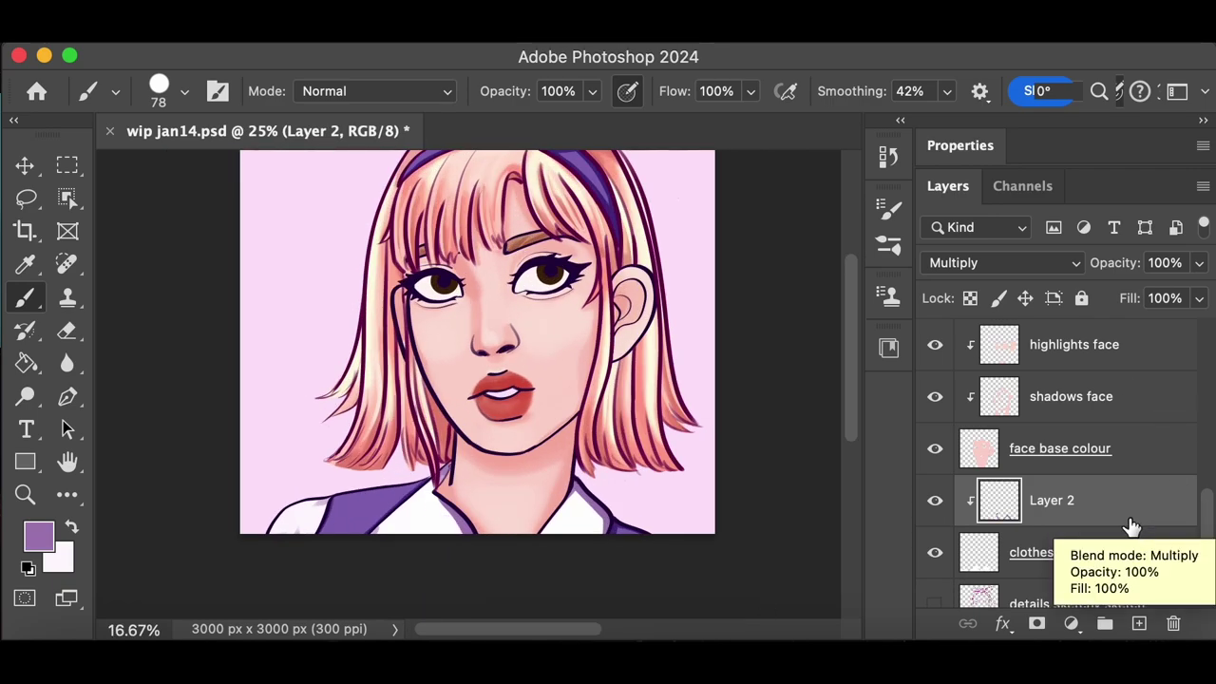
scroll(1045, 494, up, 5)
click(935, 450)
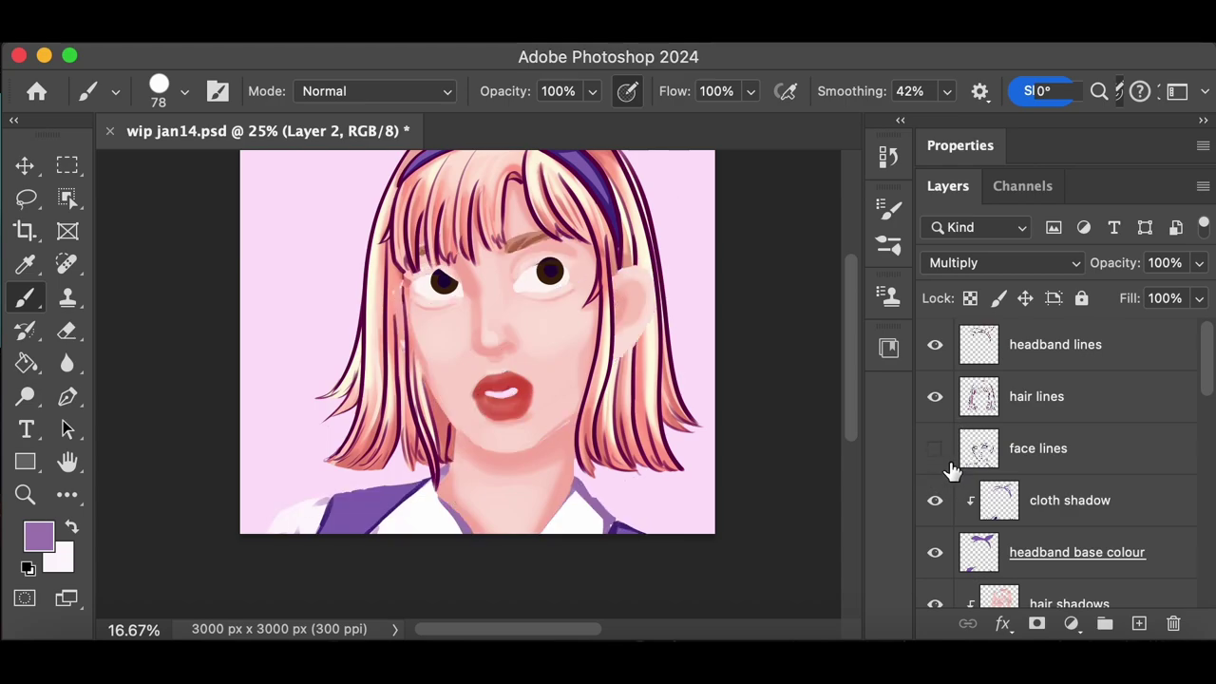
click(935, 449)
click(1045, 448)
alt+click(551, 273)
Set the brush size to 30, draw the folded collar outline beside the neck and erase its stray line ends
right_click(373, 283)
mouse_move(393, 325)
mouse_down()
mouse_move(386, 472)
mouse_move(386, 435)
mouse_up()
double_click(149, 446)
key(super+s)
mouse_move(433, 493)
mouse_down()
mouse_move(409, 514)
mouse_move(441, 540)
mouse_up()
key(super+s)
drag(435, 494, 411, 518)
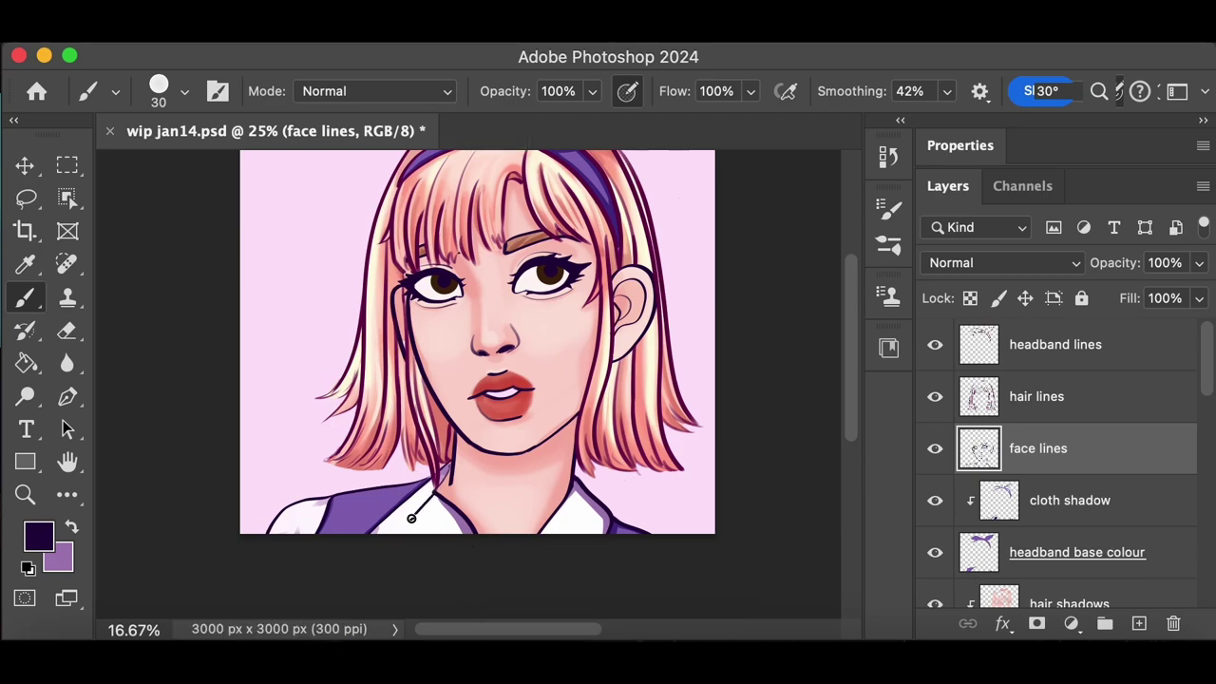
key(e)
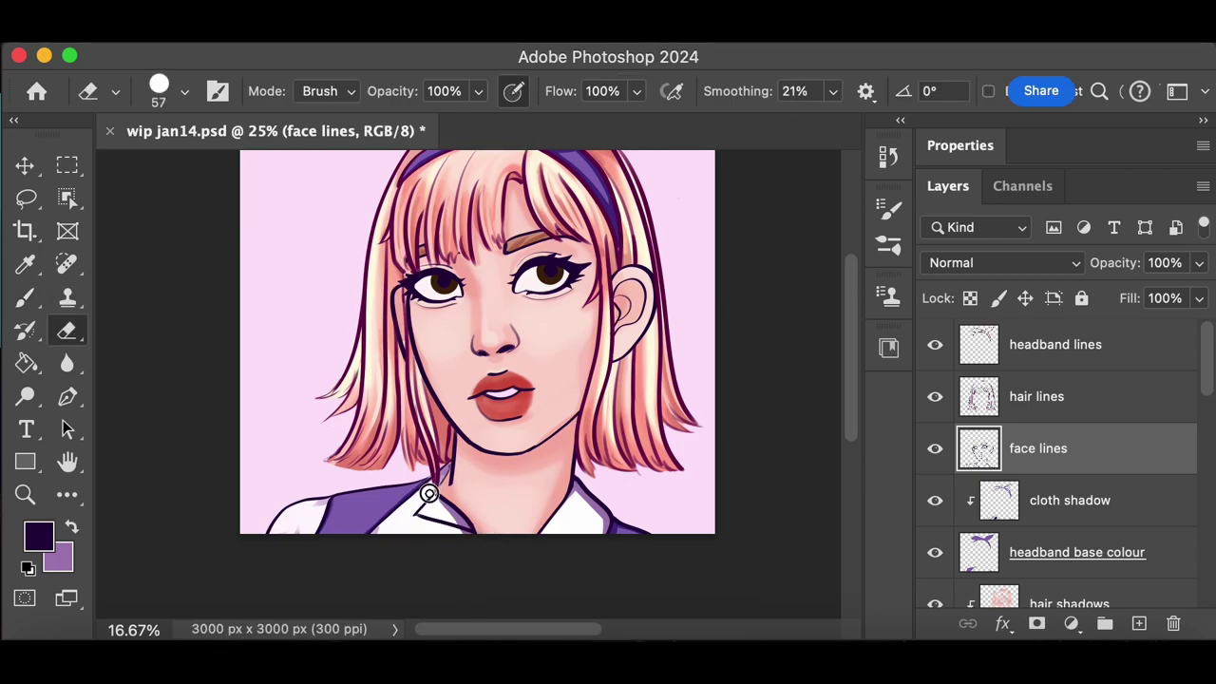
key(super+plus)
scroll(353, 502, down, 5)
key(super+minus)
scroll(855, 423, up, 3)
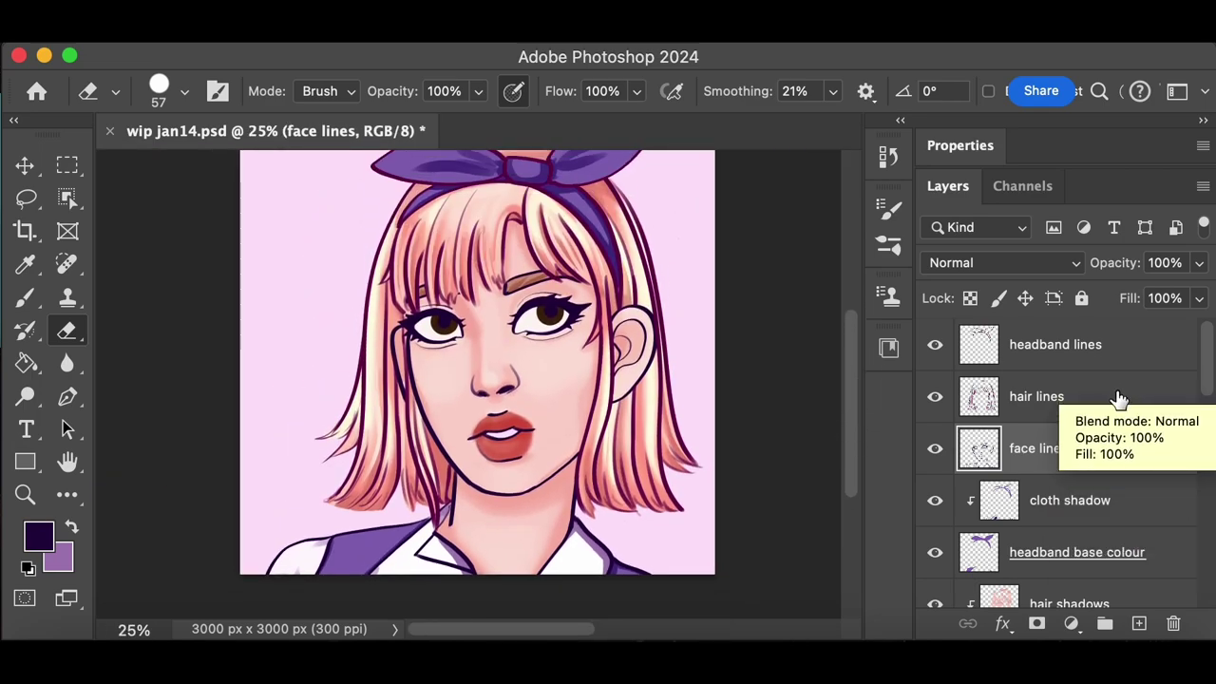
Try to shade inside the collar fold on Layer 2 with a size 30 purple brush
drag(1207, 352, 1207, 553)
click(1069, 344)
key(b)
key(x)
click(160, 89)
drag(450, 557, 437, 541)
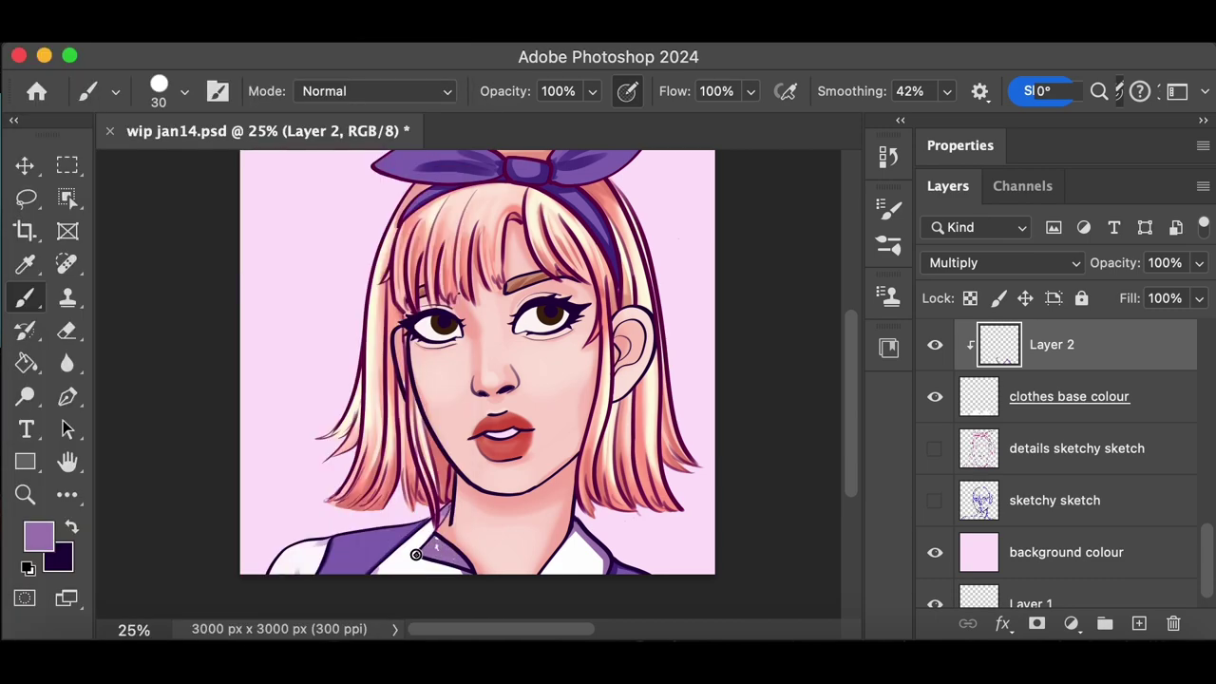
Step back through the history to undo the purple shading inside the collar fold
key(super+z)
key(super+z)
key(super+z)
click(889, 157)
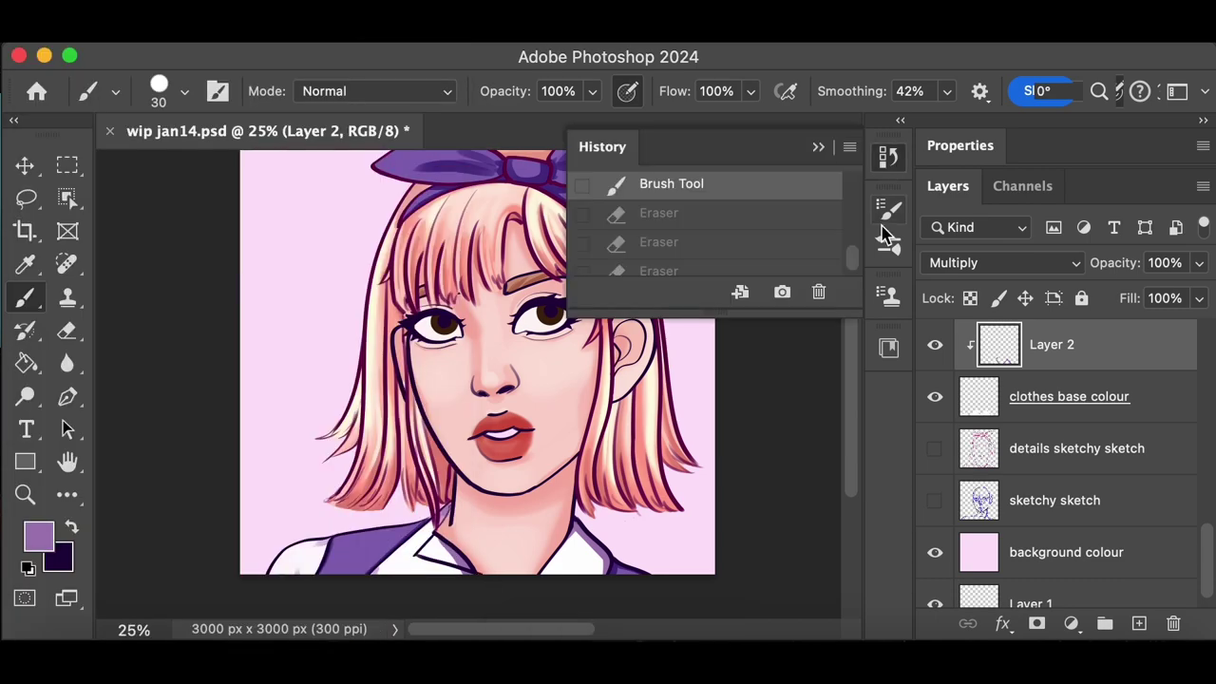
scroll(806, 264, down, 5)
click(805, 262)
click(806, 232)
click(888, 157)
key(e)
key(cmd+z)
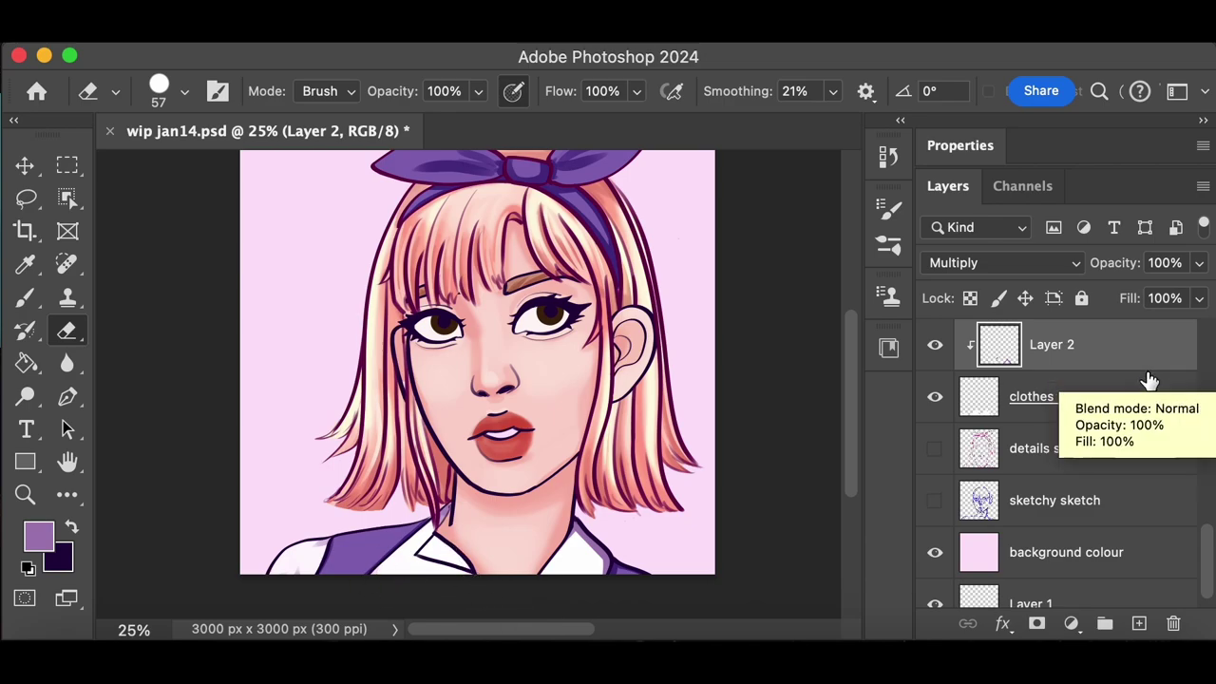
Draw a dark collar edge line beneath the fold down to the canvas edge on the face lines layer
scroll(1102, 427, up, 3)
click(1093, 448)
key(b)
key(x)
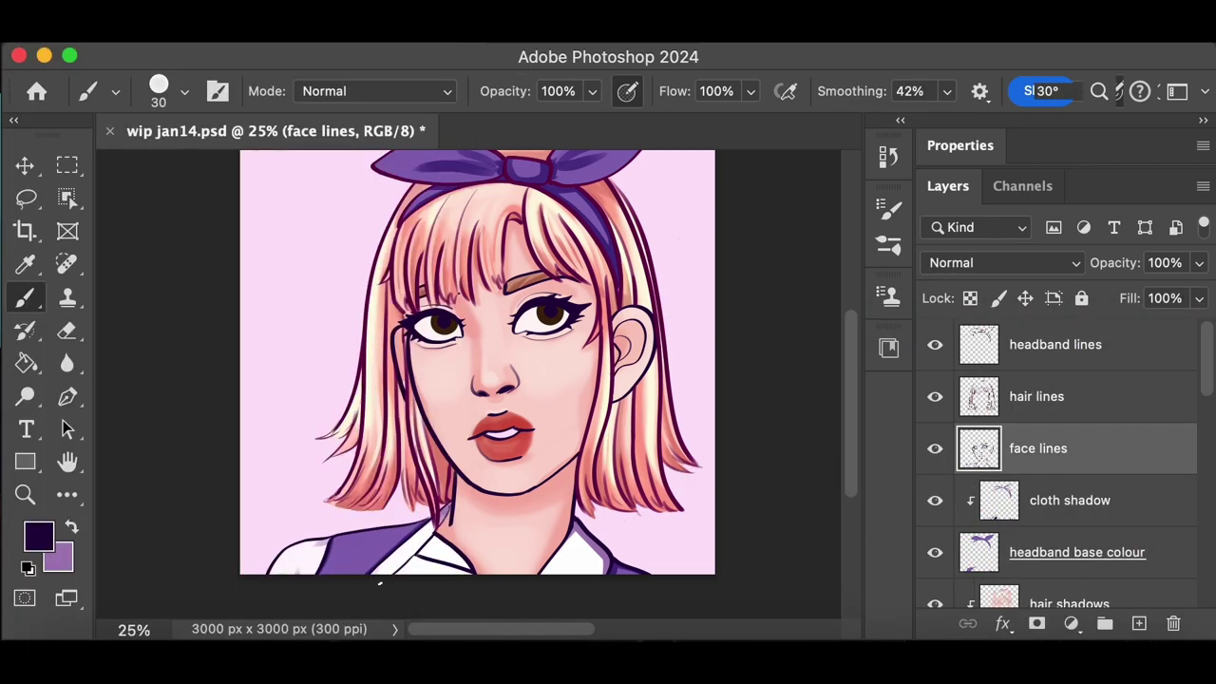
key(cmd+z)
key(cmd+plus)
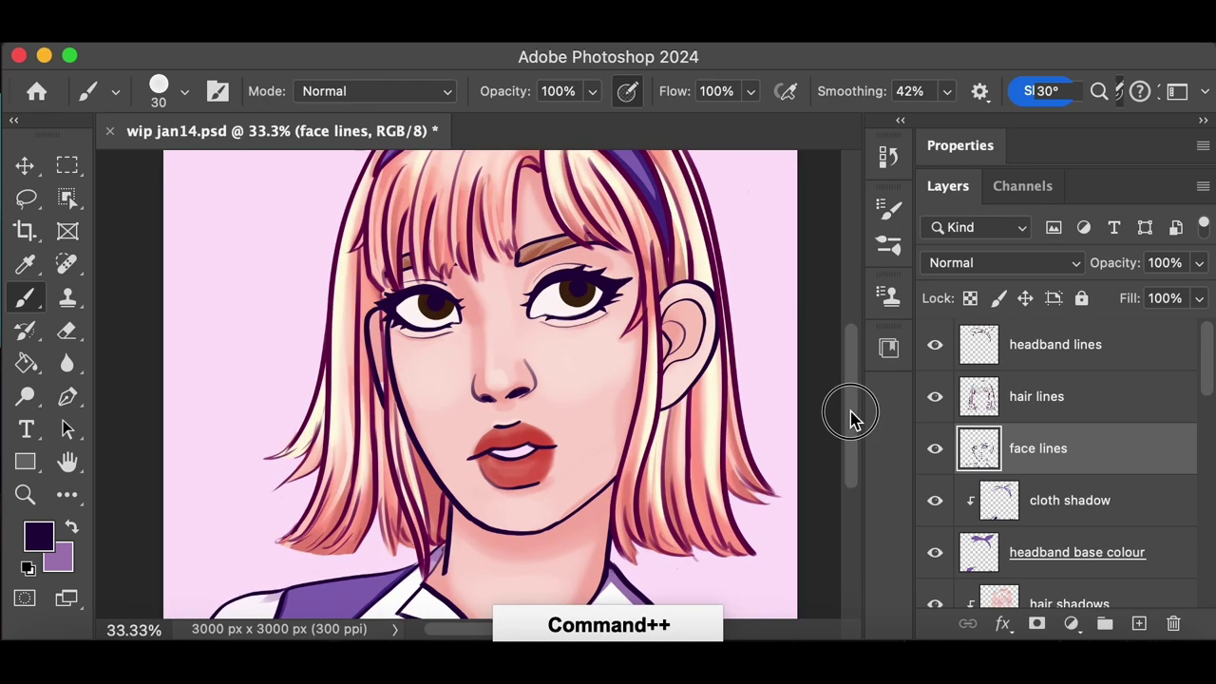
scroll(549, 447, down, 3)
scroll(359, 487, up, 3)
scroll(1140, 409, down, 5)
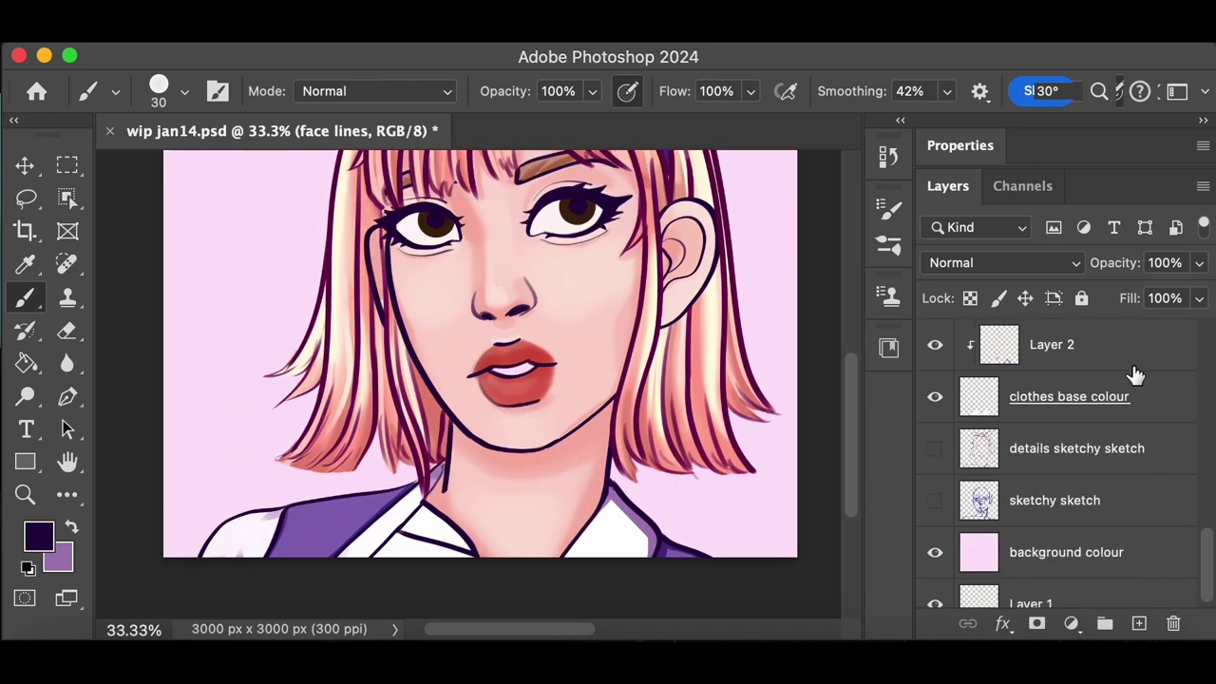
Shade inside the folded collar on Layer 2 with purple at brush size 70, undoing unwanted strokes
click(1092, 344)
key(x)
key(super+z)
key(super+z)
key(super+z)
click(161, 92)
drag(177, 110, 196, 110)
key(Return)
mouse_move(439, 529)
mouse_down()
mouse_move(421, 511)
mouse_move(454, 534)
mouse_up()
key(super+minus)
key(super+minus)
scroll(478, 564, up, 2)
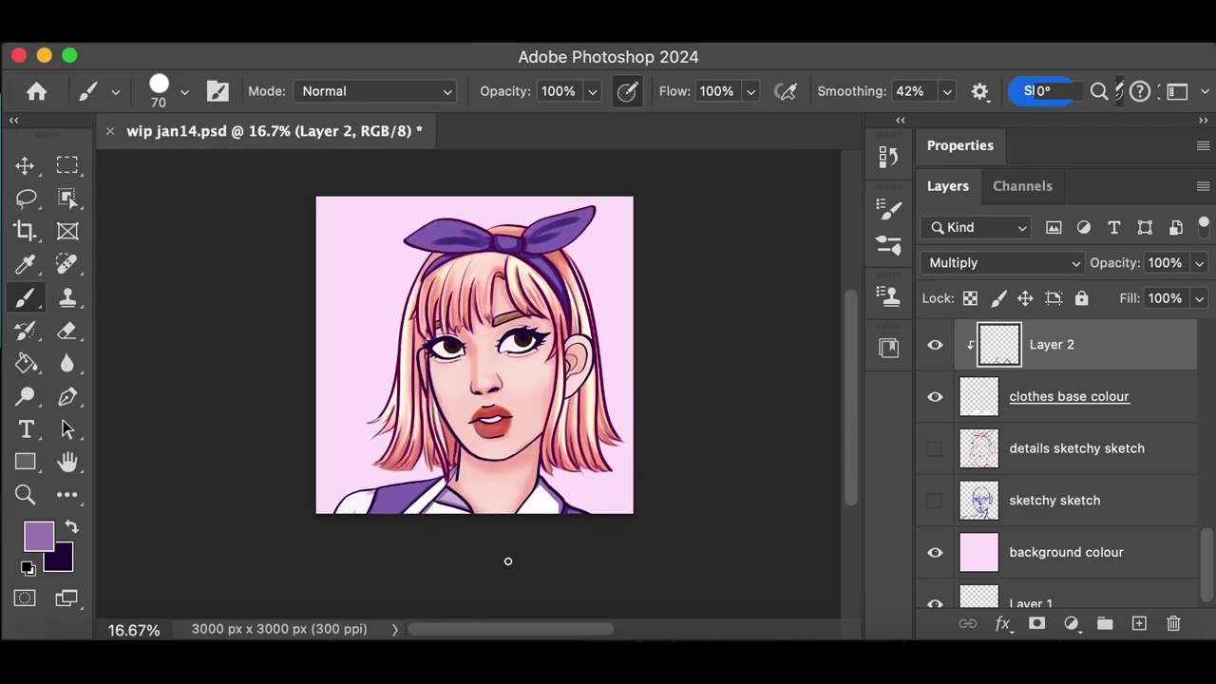
key(super+z)
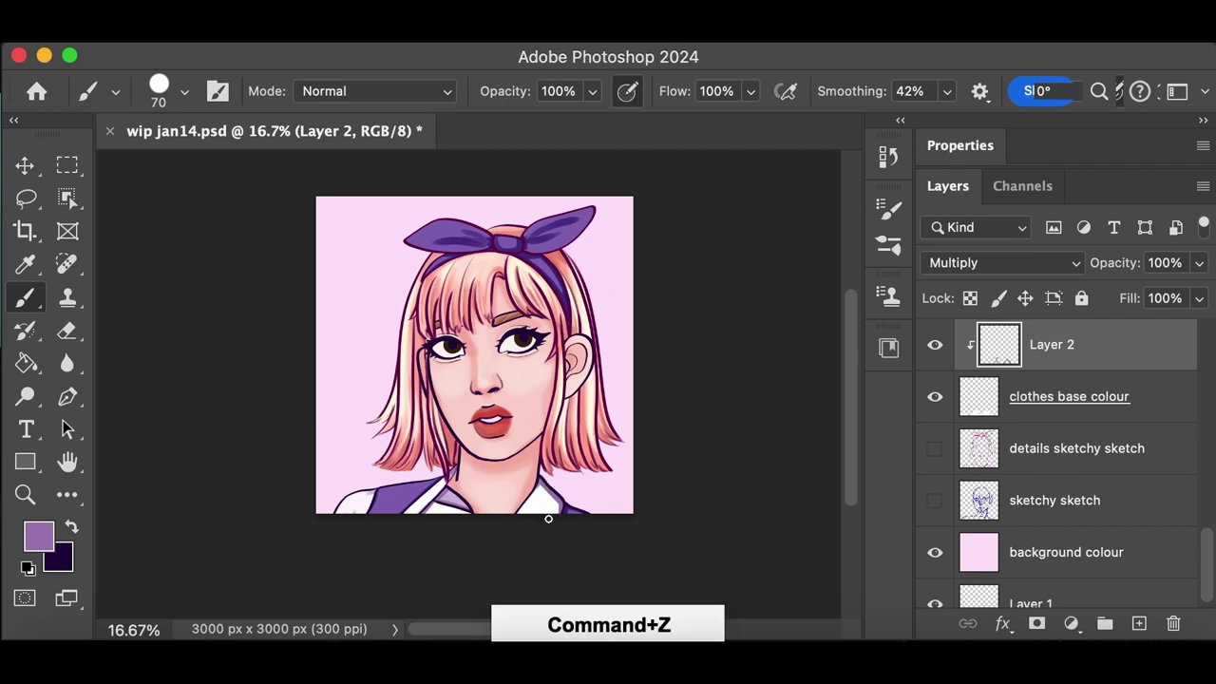
right_click(548, 518)
Rename Layer 2 as "blouse shadow"
double_click(1052, 344)
text(blouse shadow)
key(Return)
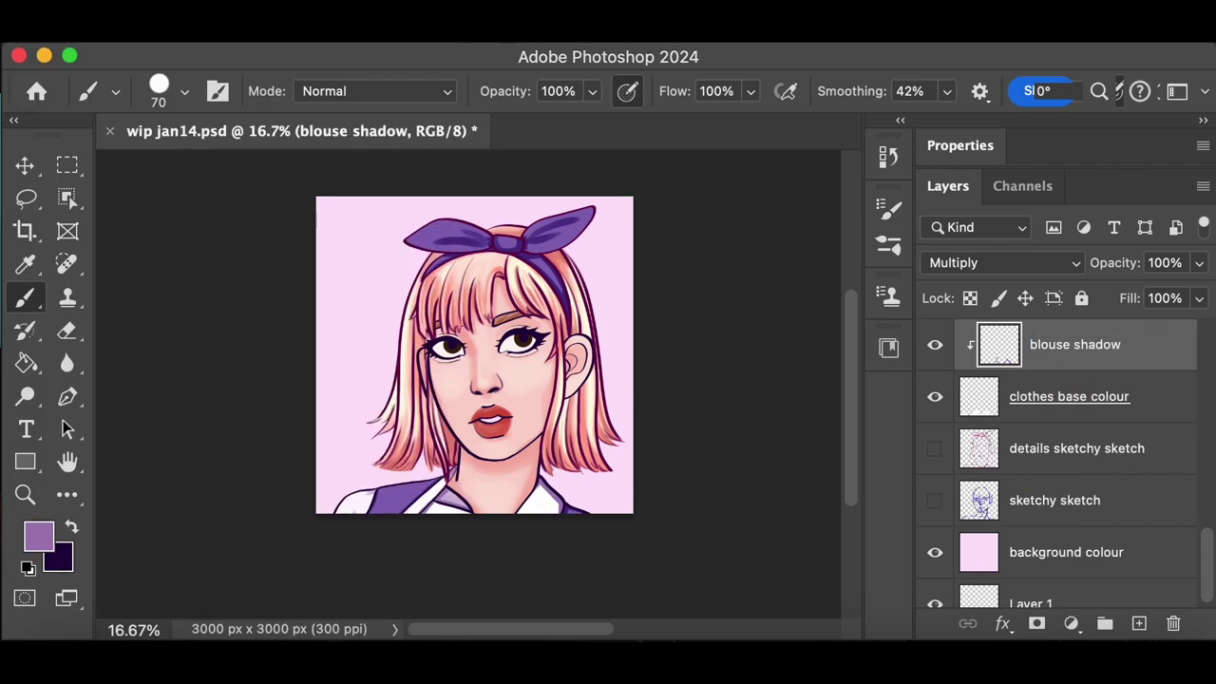
Select the cloth shadow layer and try a flat size 24 brush on the purple vest, undoing the stroke
scroll(1130, 504, up, 5)
click(1131, 504)
click(160, 92)
double_click(285, 475)
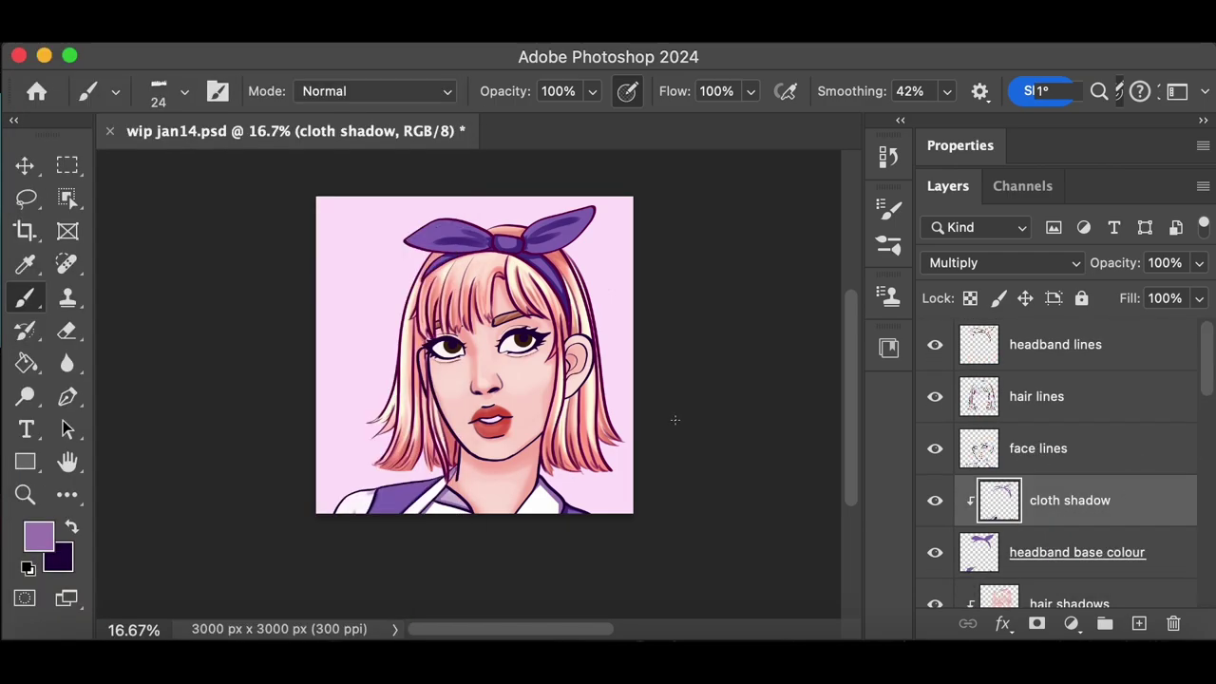
key(super+plus)
scroll(475, 380, down, 5)
click(160, 92)
double_click(285, 475)
key(super+z)
Try several other brush presets with test strokes across the purple vest, undoing each one
mouse_move(365, 445)
mouse_down()
mouse_move(318, 447)
mouse_move(414, 402)
mouse_up()
click(142, 95)
double_click(285, 475)
key(super+z)
drag(309, 451, 366, 428)
key(super+z)
click(160, 93)
drag(405, 480, 405, 464)
click(774, 280)
key(super+z)
Paint textured dark purple shading over the vest, switching to a size 200 textured brush
mouse_move(334, 437)
mouse_down()
mouse_move(314, 452)
mouse_move(296, 502)
mouse_up()
click(160, 92)
double_click(228, 385)
scroll(860, 431, up, 2)
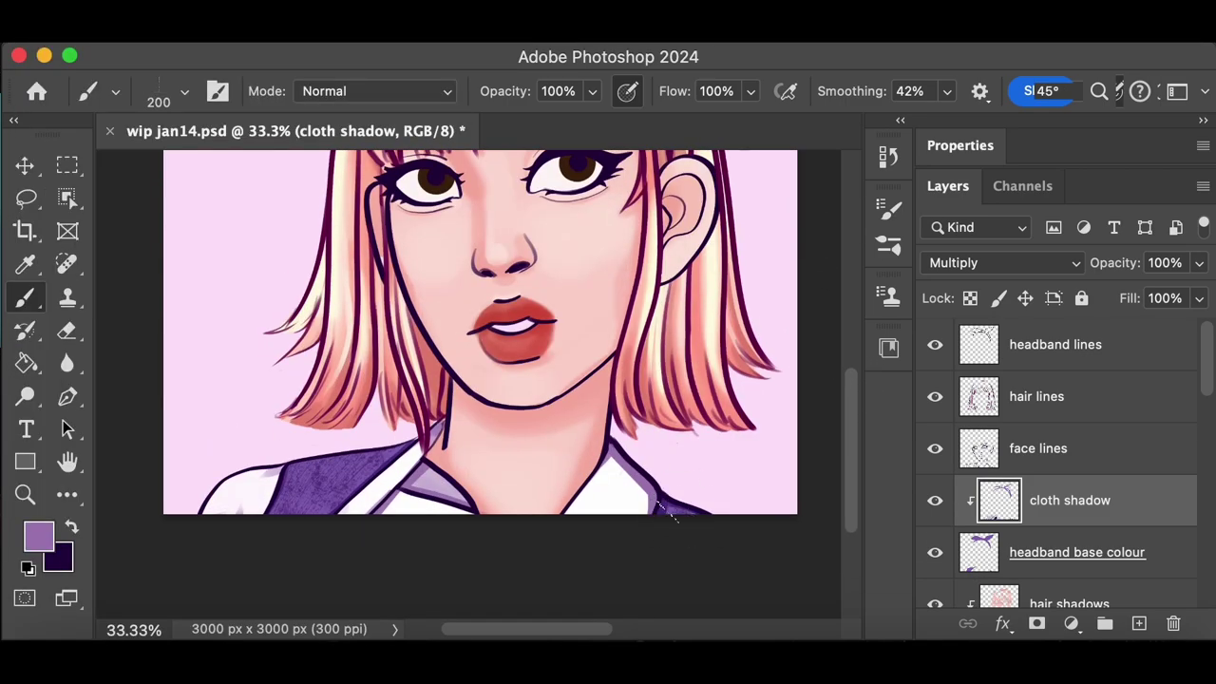
Try adding the size 200 brush texture to the headband bow, undoing the strokes
key(super+minus)
key(super+minus)
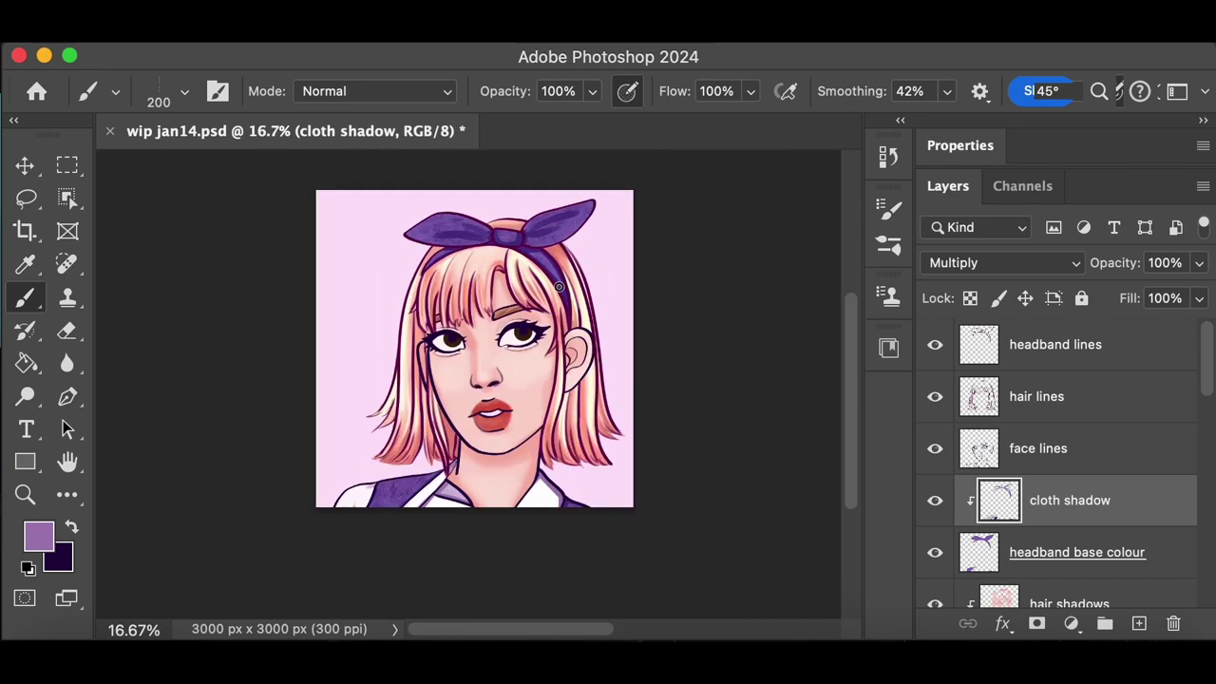
key(super+z)
key(super+z)
Try a size 5 brush preset and a round size 92 brush for the cloth shading, undoing their strokes
click(159, 93)
double_click(218, 568)
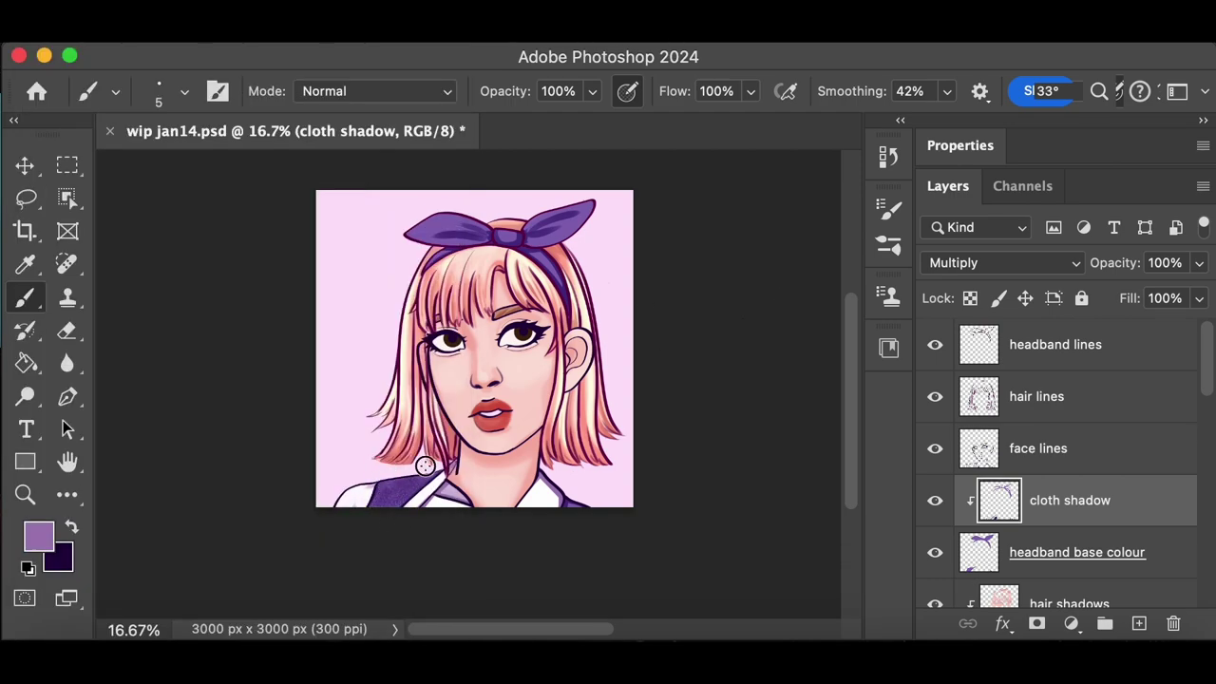
click(159, 92)
click(149, 377)
key(Return)
key(super+z)
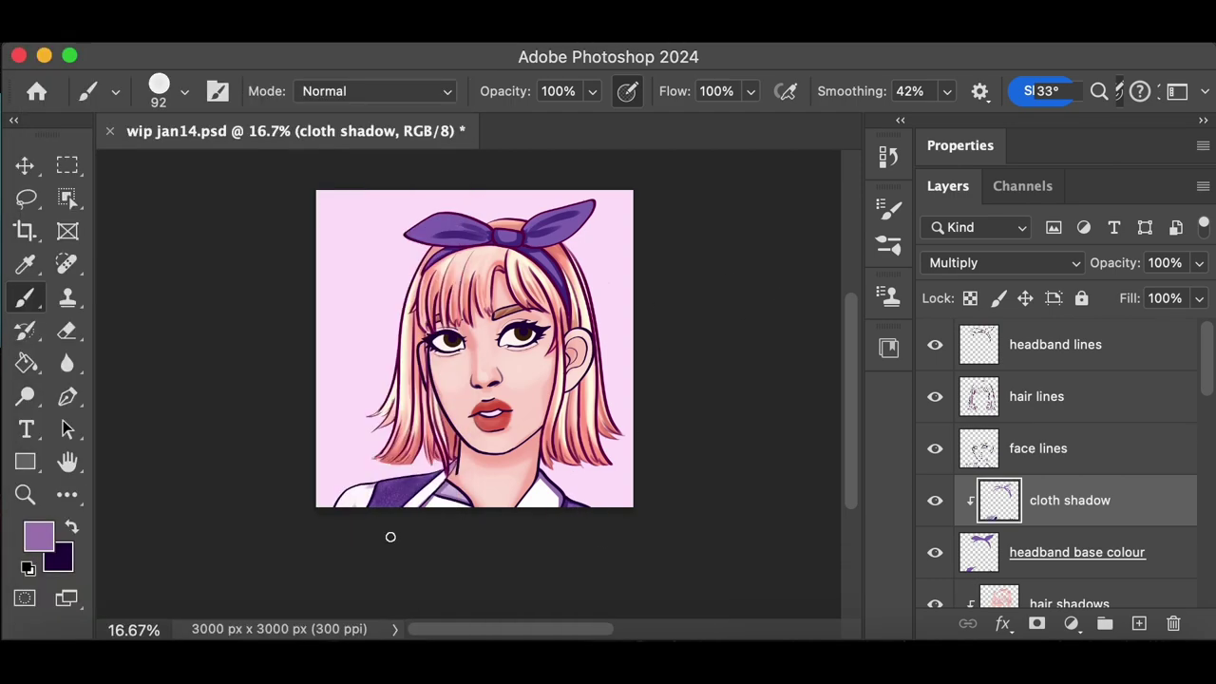
key(super+z)
Try textured brush presets at sizes 92 and 191 on the headband bow, undoing the strokes
click(159, 92)
mouse_move(395, 472)
mouse_down()
mouse_move(412, 611)
mouse_move(440, 374)
mouse_move(399, 395)
mouse_up()
key(Return)
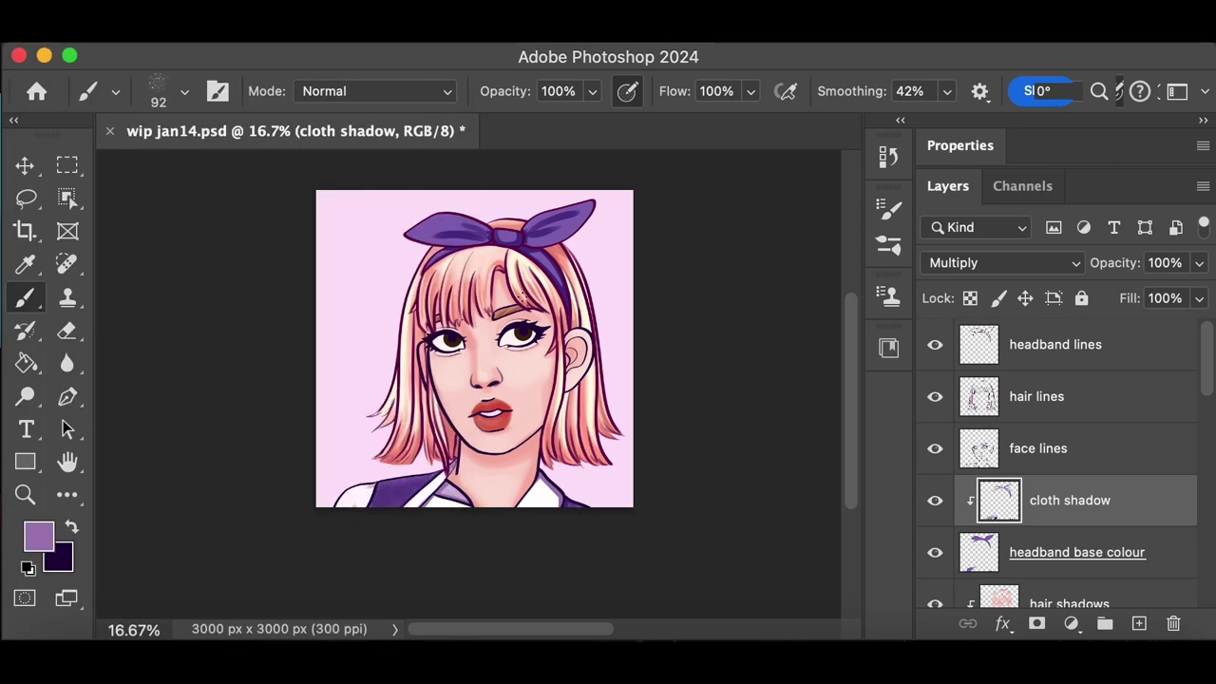
key(super+z)
click(159, 92)
click(149, 384)
key(Return)
drag(537, 234, 583, 211)
drag(471, 246, 479, 229)
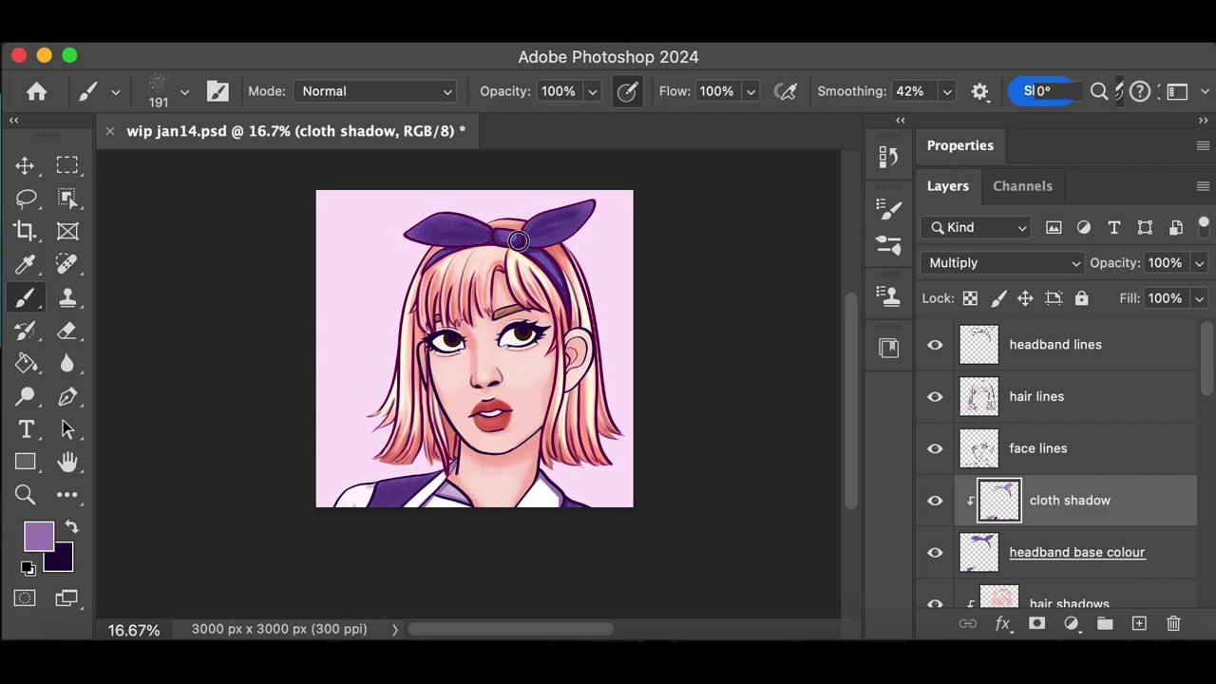
key(super+z)
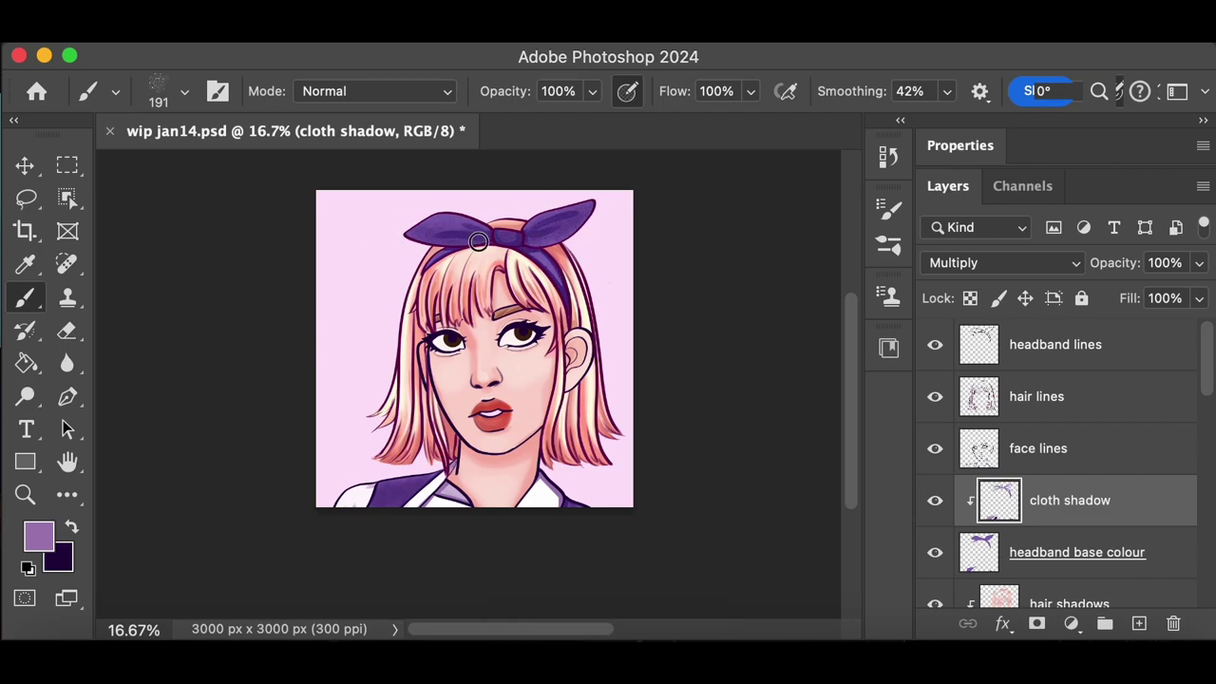
Try light lilac textured strokes across the bow on the headband base colour layer, undoing them
key(super+equal)
key(super+equal)
scroll(711, 282, up, 5)
mouse_move(385, 250)
mouse_down()
mouse_move(462, 240)
mouse_move(348, 298)
mouse_up()
click(1057, 554)
key(super+z)
click(37, 542)
click(572, 220)
key(Return)
mouse_move(385, 258)
mouse_down()
mouse_move(483, 269)
mouse_move(423, 247)
mouse_up()
drag(689, 228, 608, 266)
key(super+minus)
key(super+z)
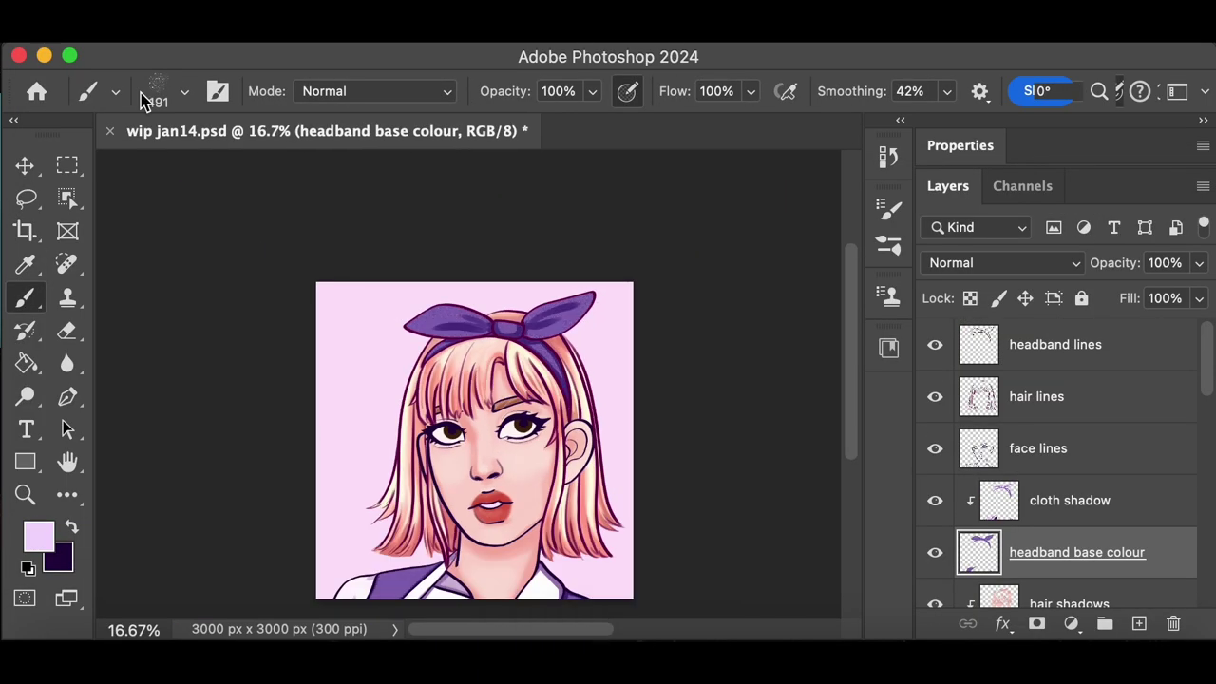
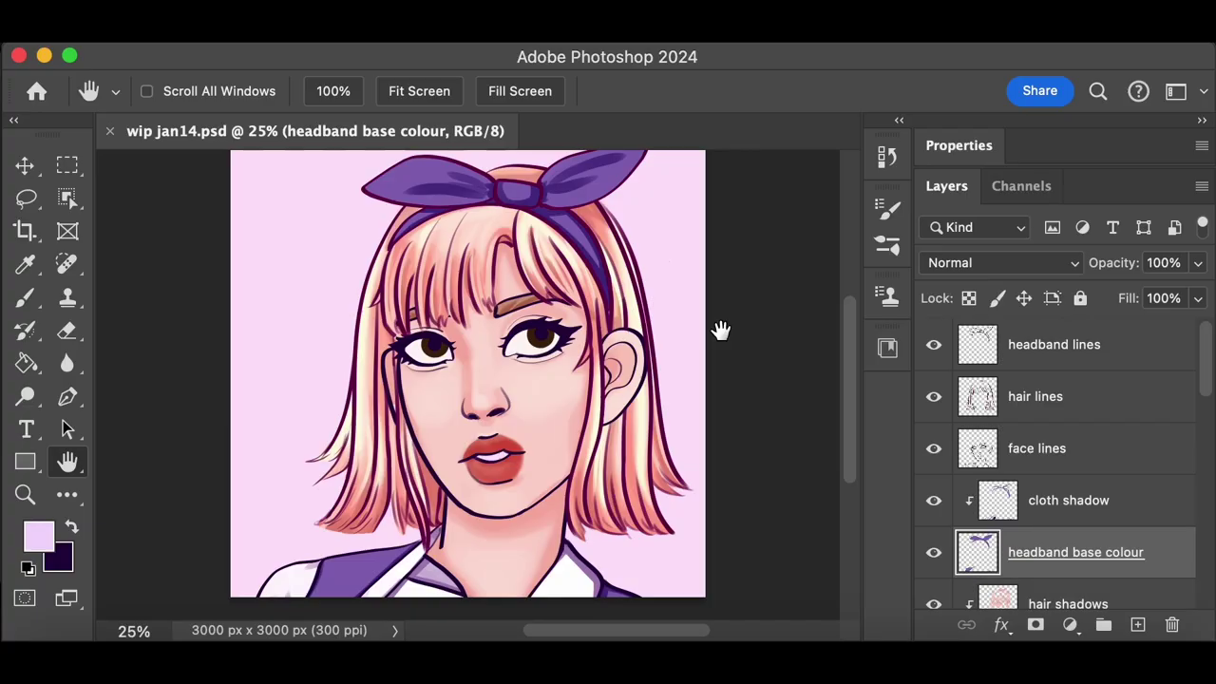
Select the face lines layer and lock its transparent pixels
key(super+plus)
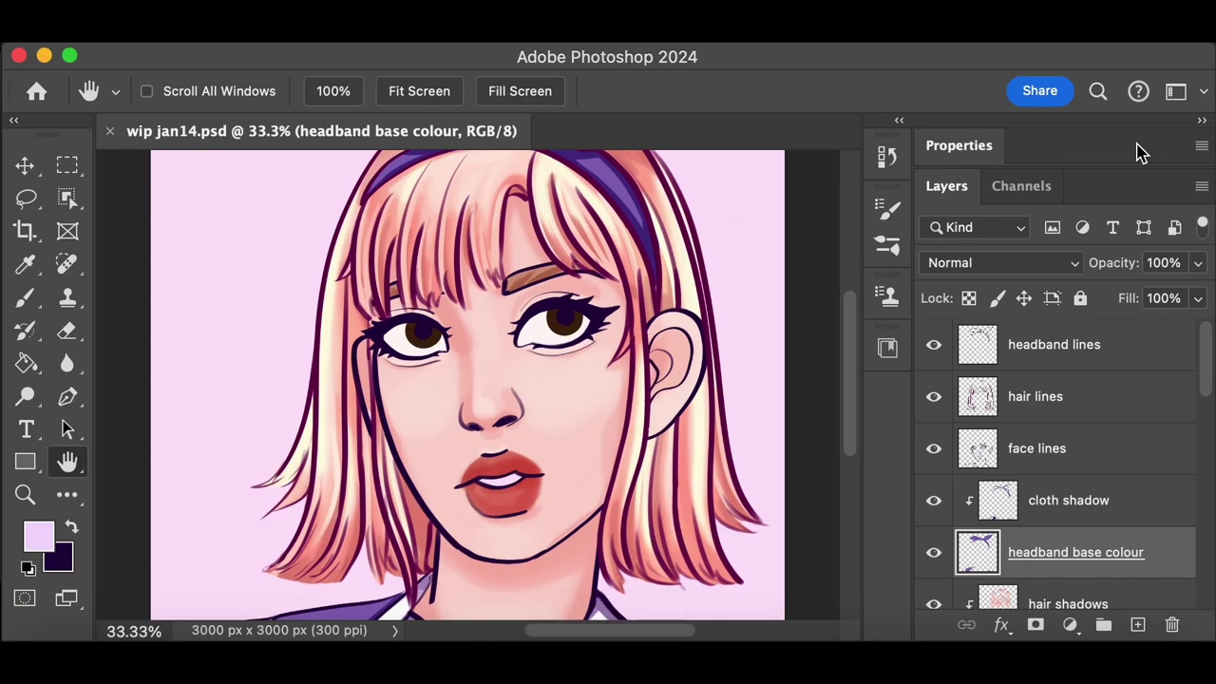
drag(848, 399, 849, 366)
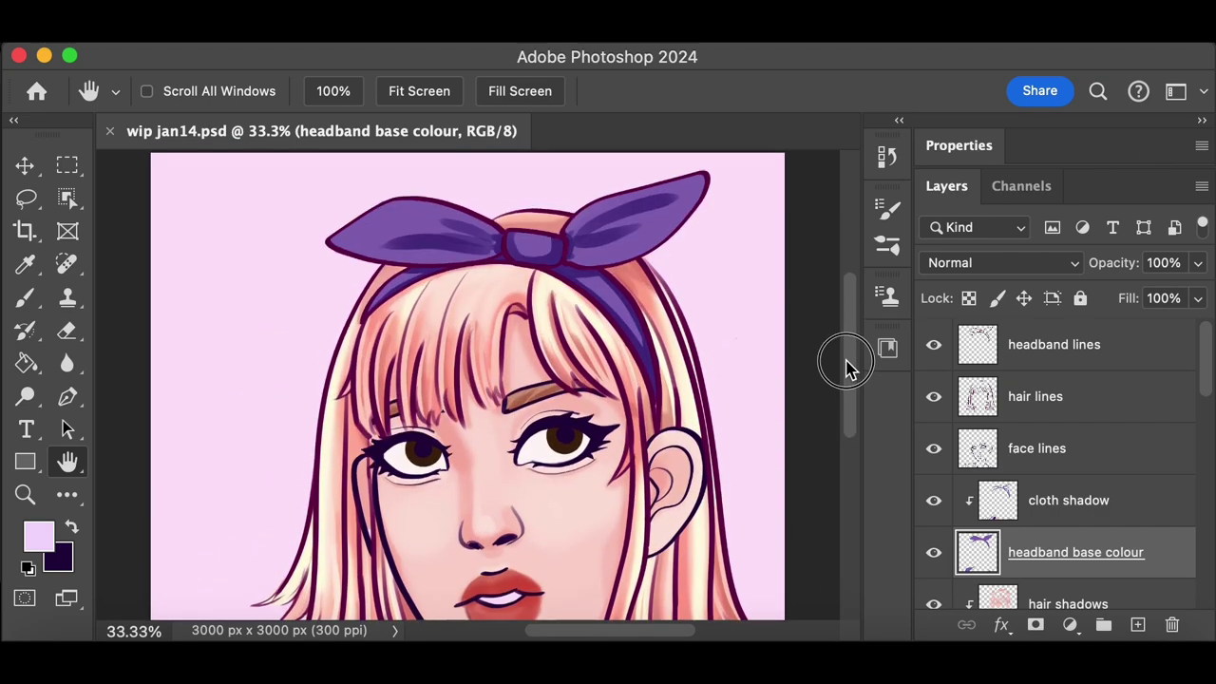
key(super+plus)
scroll(1203, 412, down, 5)
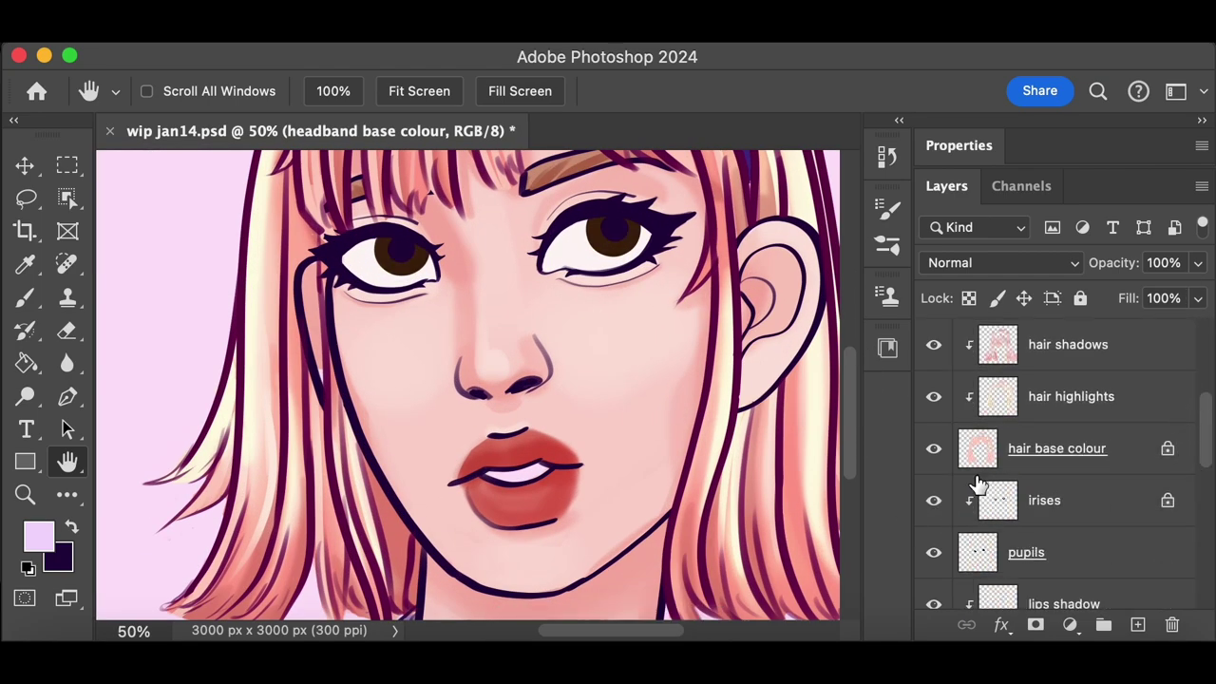
click(950, 500)
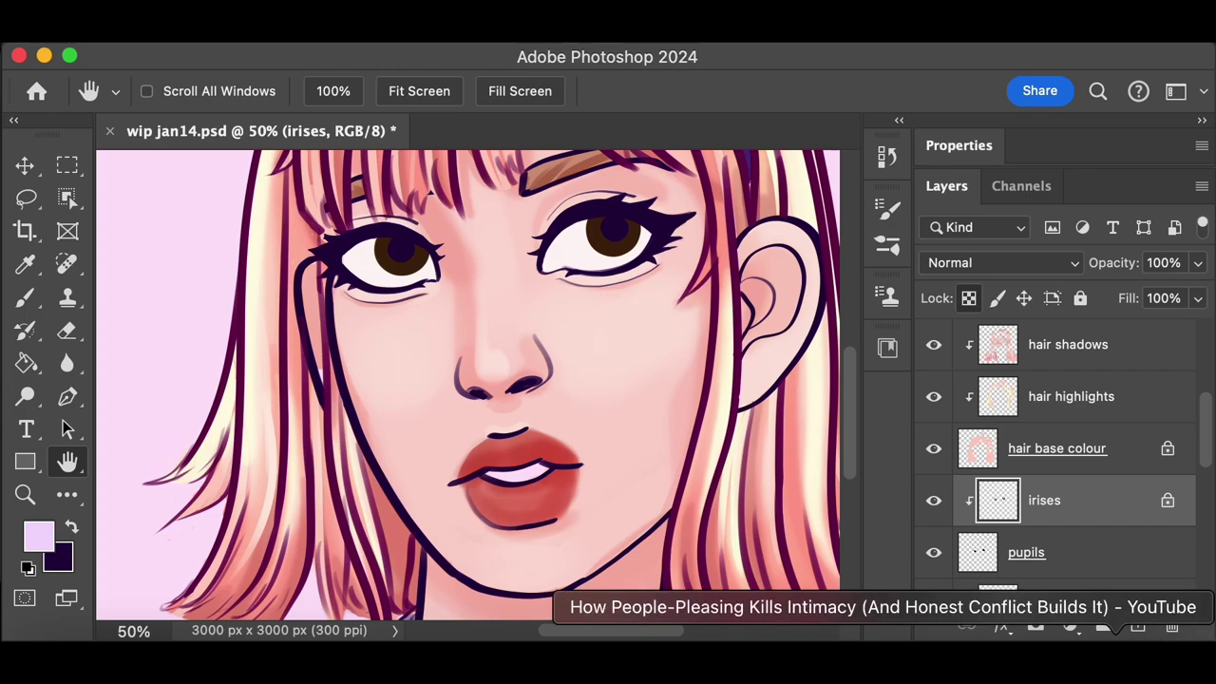
scroll(1188, 427, up, 5)
click(1093, 448)
Try recolouring the face outline beside the eye with a sampled pale skin tone and a size 22 round brush, undoing the strokes
key(i)
click(402, 352)
key(b)
click(184, 92)
mouse_move(396, 373)
mouse_down()
mouse_move(397, 324)
mouse_move(351, 447)
mouse_up()
click(209, 492)
click(485, 68)
key(super+z)
click(167, 91)
drag(128, 169, 57, 169)
drag(334, 326, 331, 311)
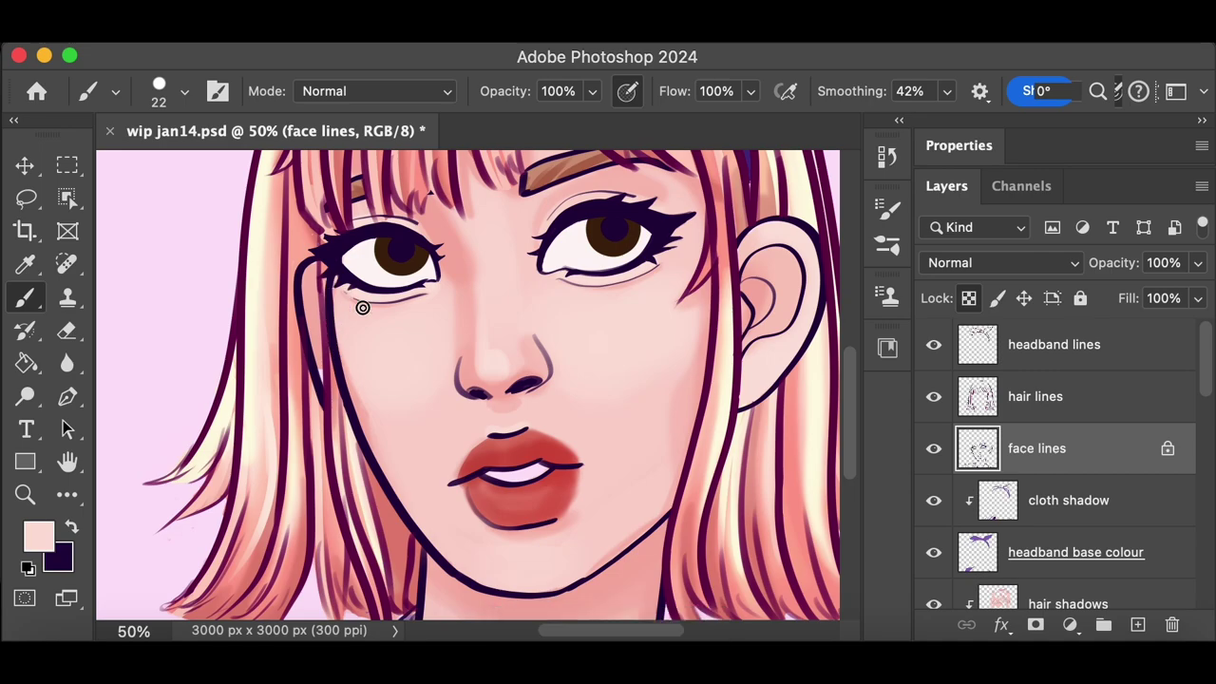
key(super+z)
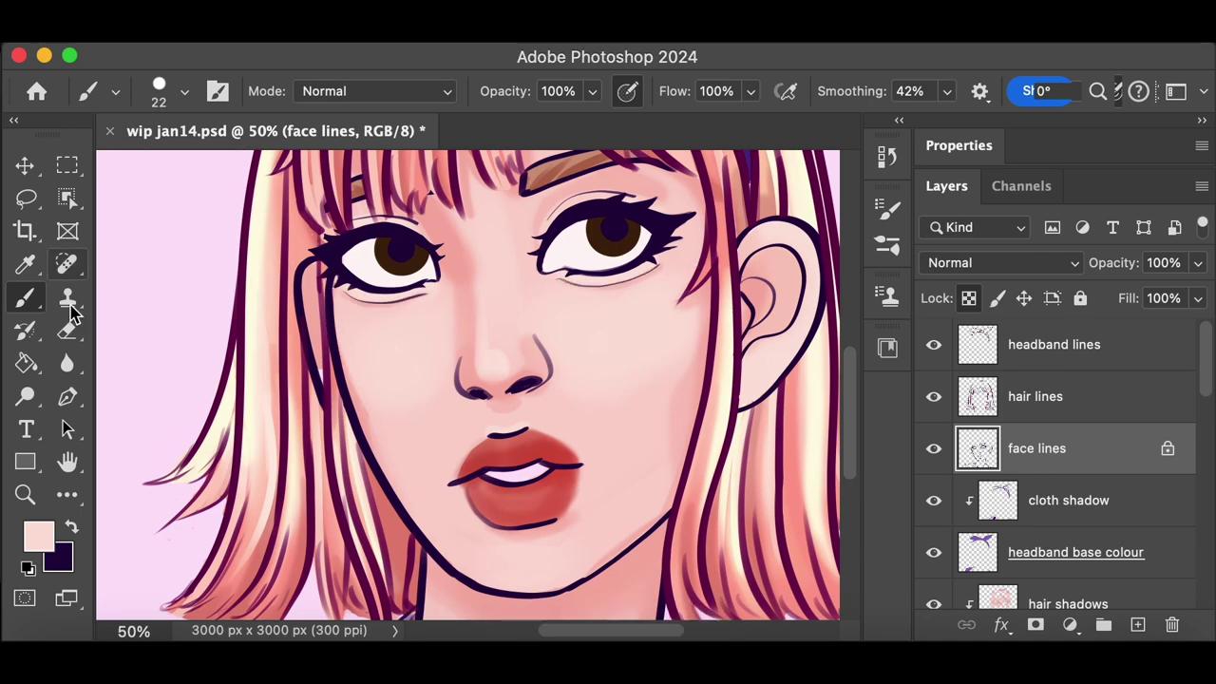
Try painting the cheek and jaw outline with a darker sampled pink, undoing the stroke
click(24, 265)
click(38, 536)
click(1129, 277)
key(b)
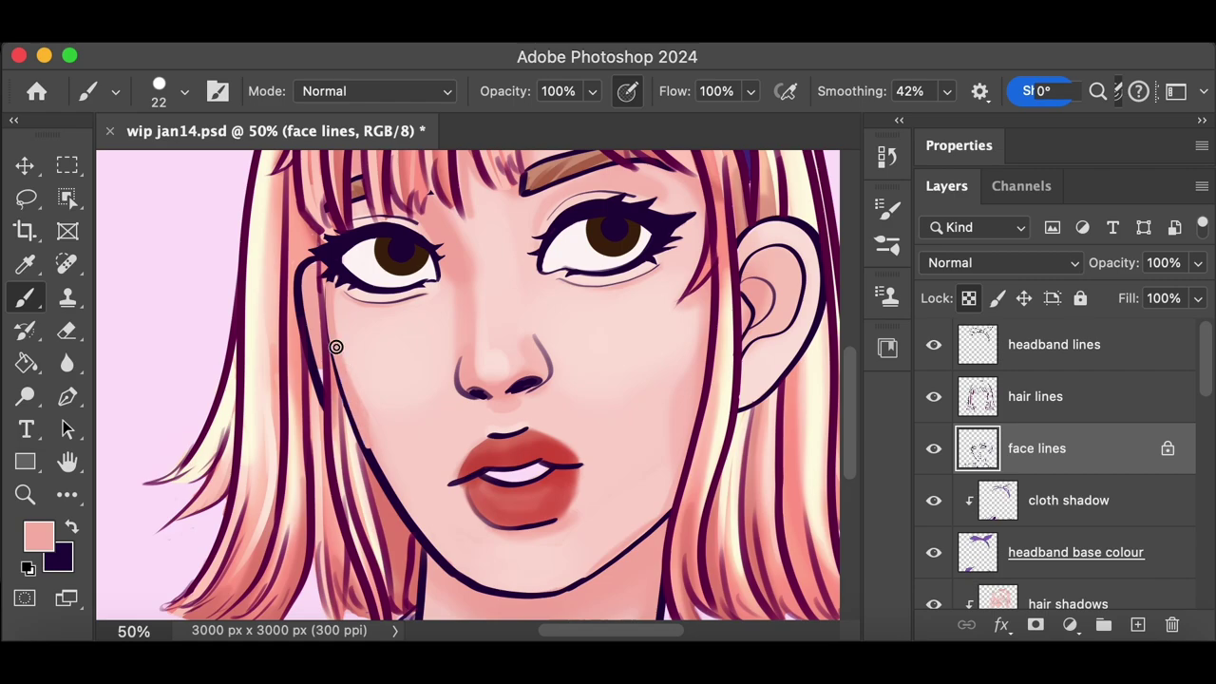
key(super+minus)
key(super+z)
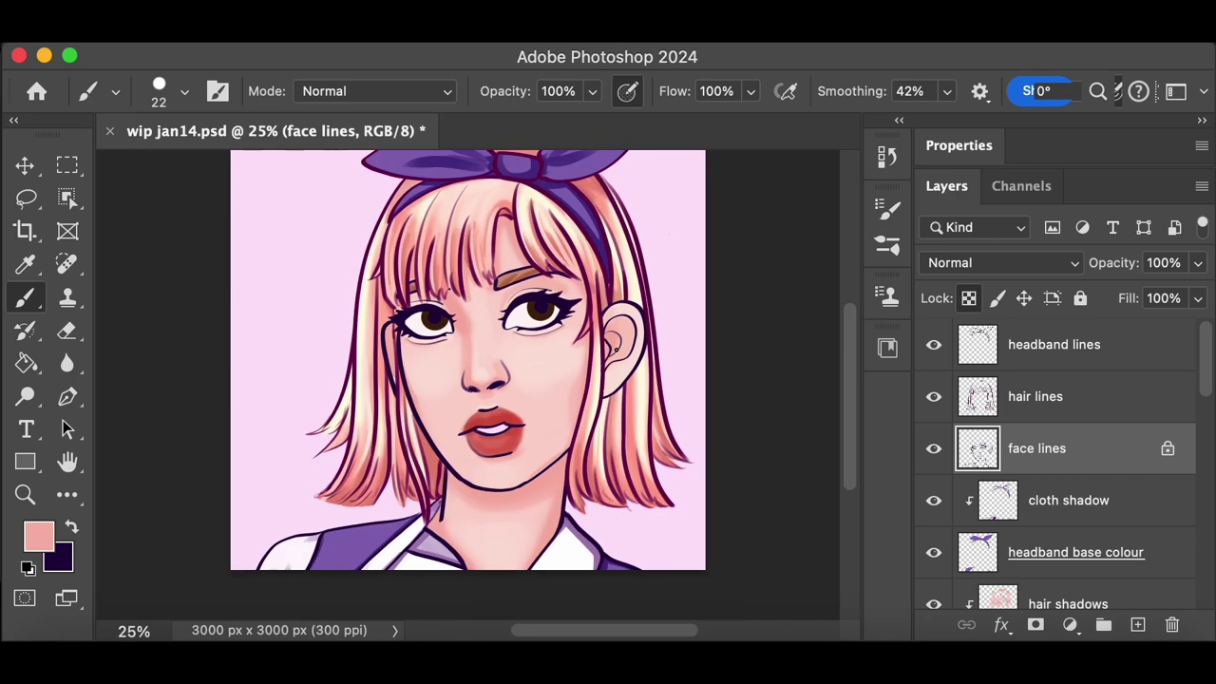
Try recolouring the jaw and nose lines in dark red-brown 62291c, undoing the strokes
click(38, 536)
click(927, 567)
click(649, 288)
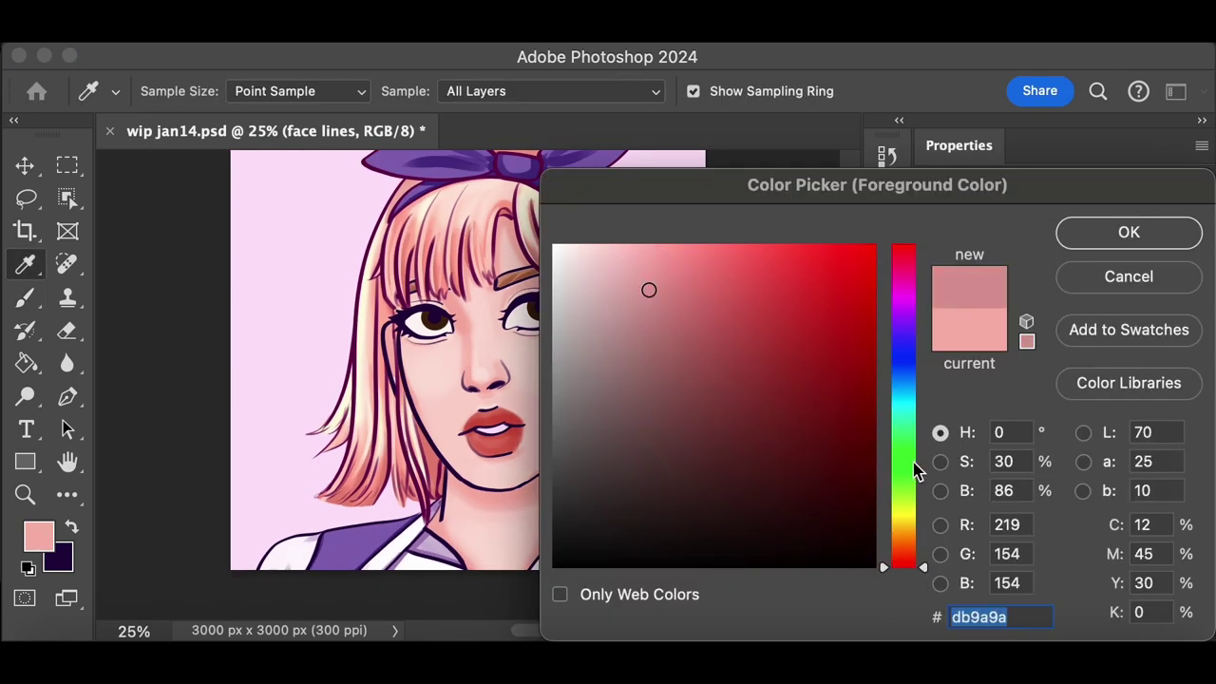
click(1129, 277)
click(431, 366)
click(38, 537)
click(786, 443)
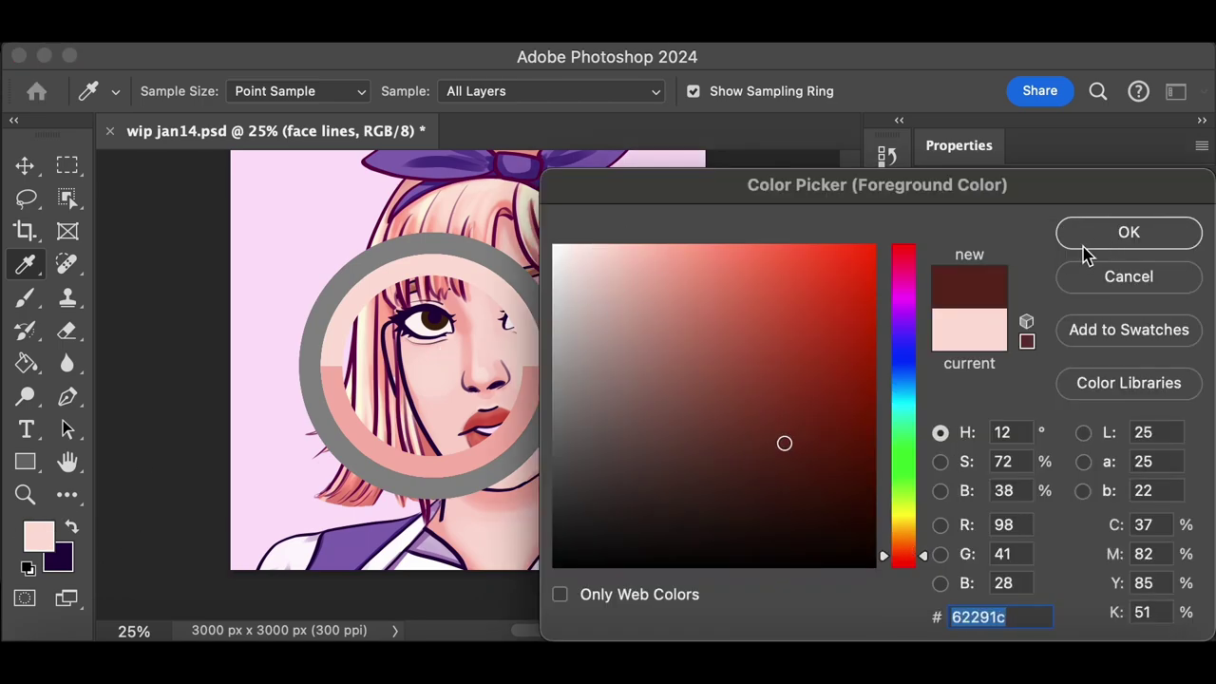
click(1129, 232)
key(b)
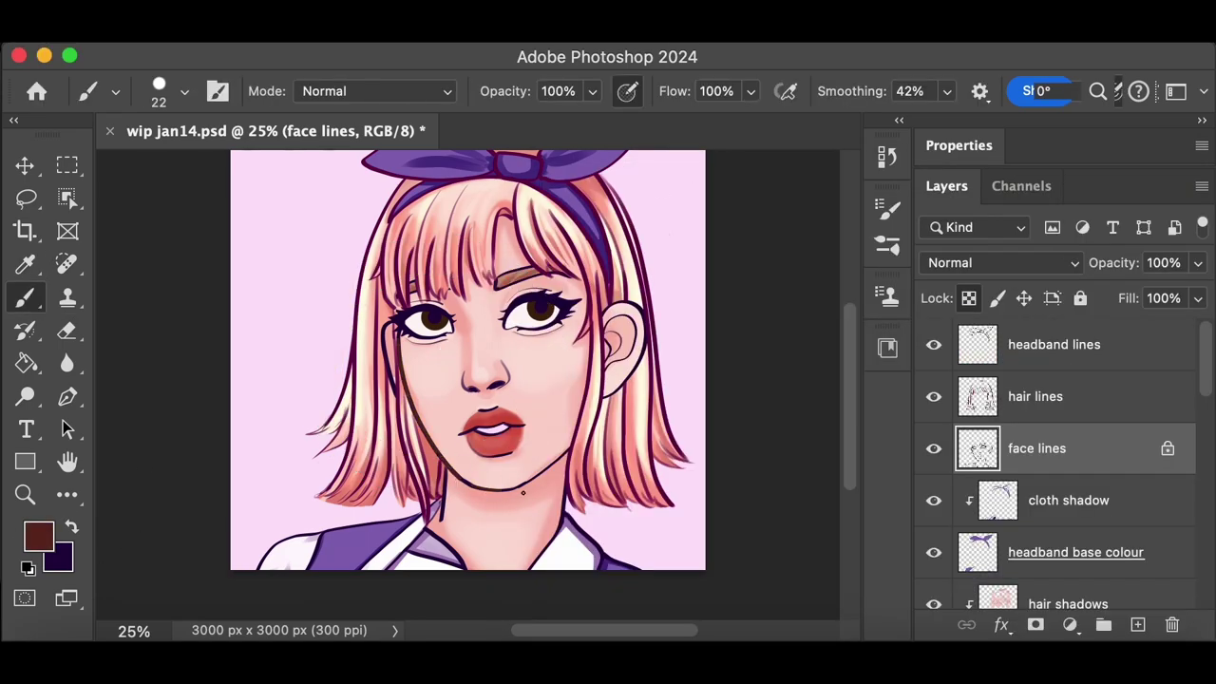
drag(500, 388, 495, 385)
key(super+z)
Try recolouring the ear and other face lines in dark red-brown with the brush at size 150
click(184, 92)
double_click(244, 75)
text(150)
key(Return)
drag(641, 301, 601, 337)
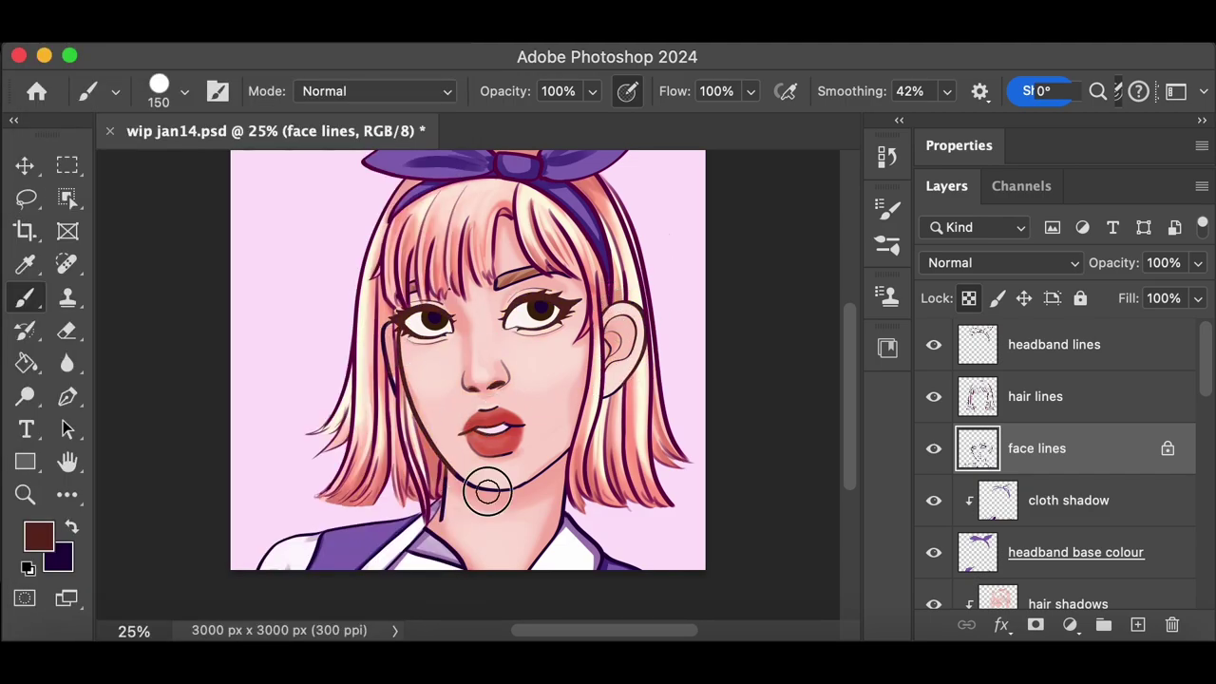
Try recolouring the nose lines in a light salmon pink, undoing the stroke
click(38, 537)
click(654, 288)
click(1128, 233)
drag(503, 370, 468, 383)
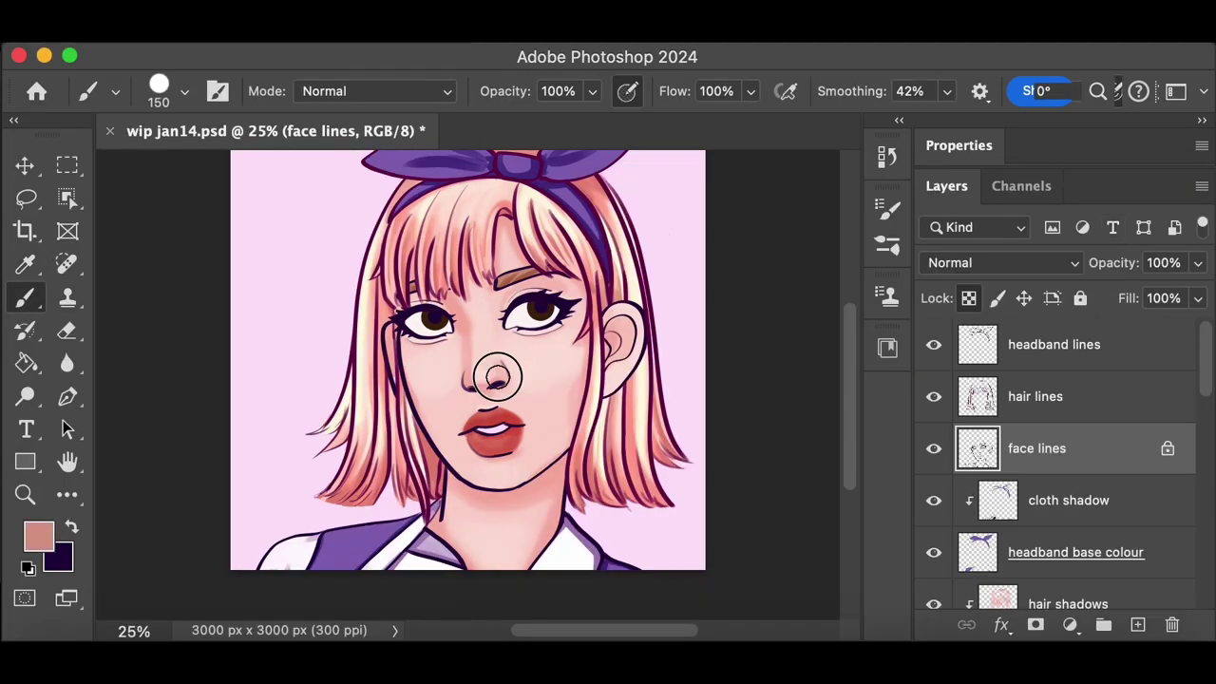
key(super+z)
Try recolouring the nose and lip lines in muted reddish brown a56353, undoing the strokes
click(38, 537)
click(711, 364)
key(Return)
key(super+z)
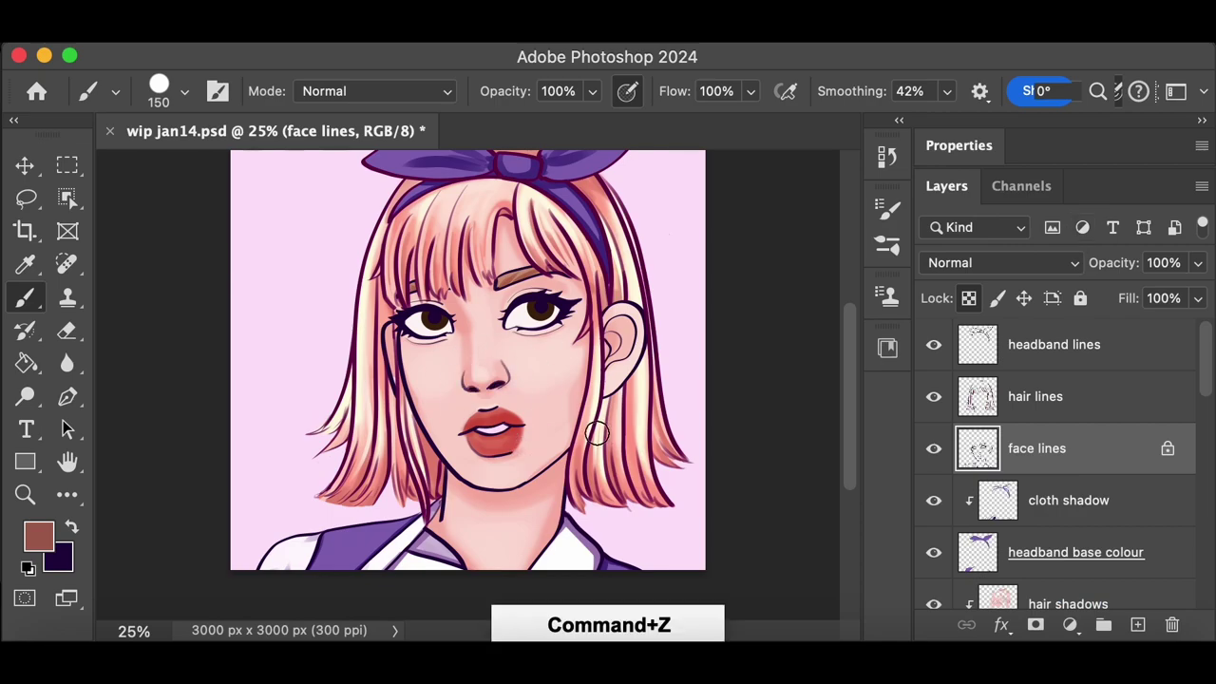
key(super+z)
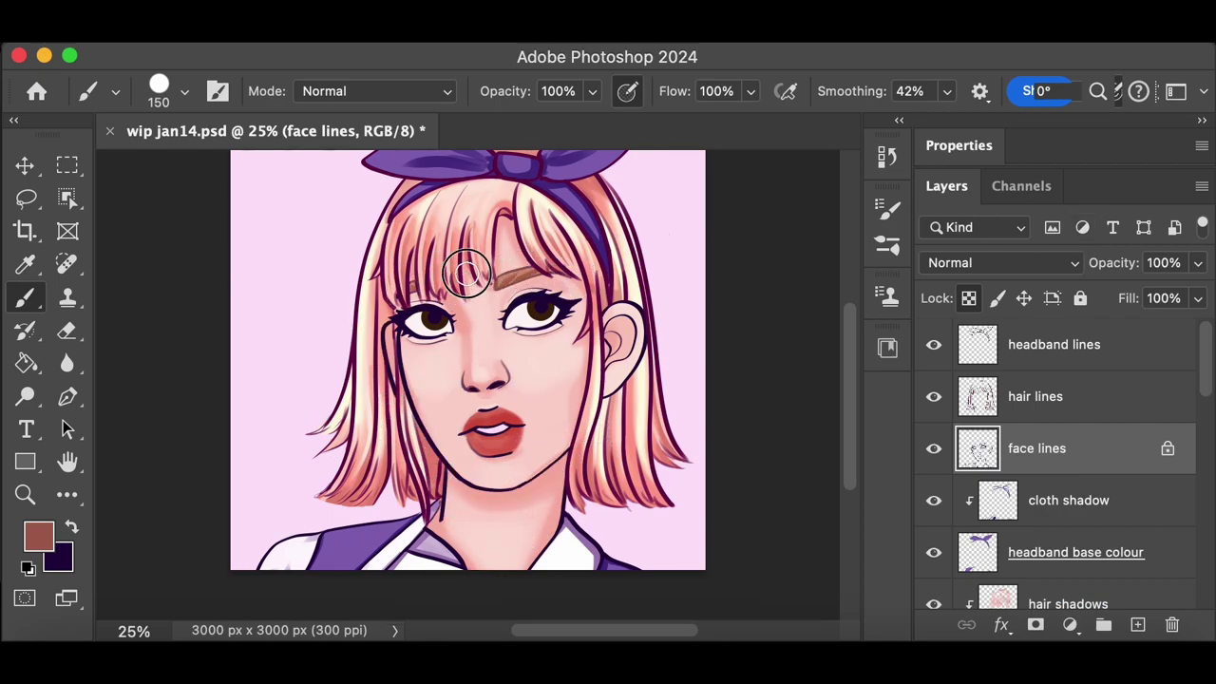
key(super+z)
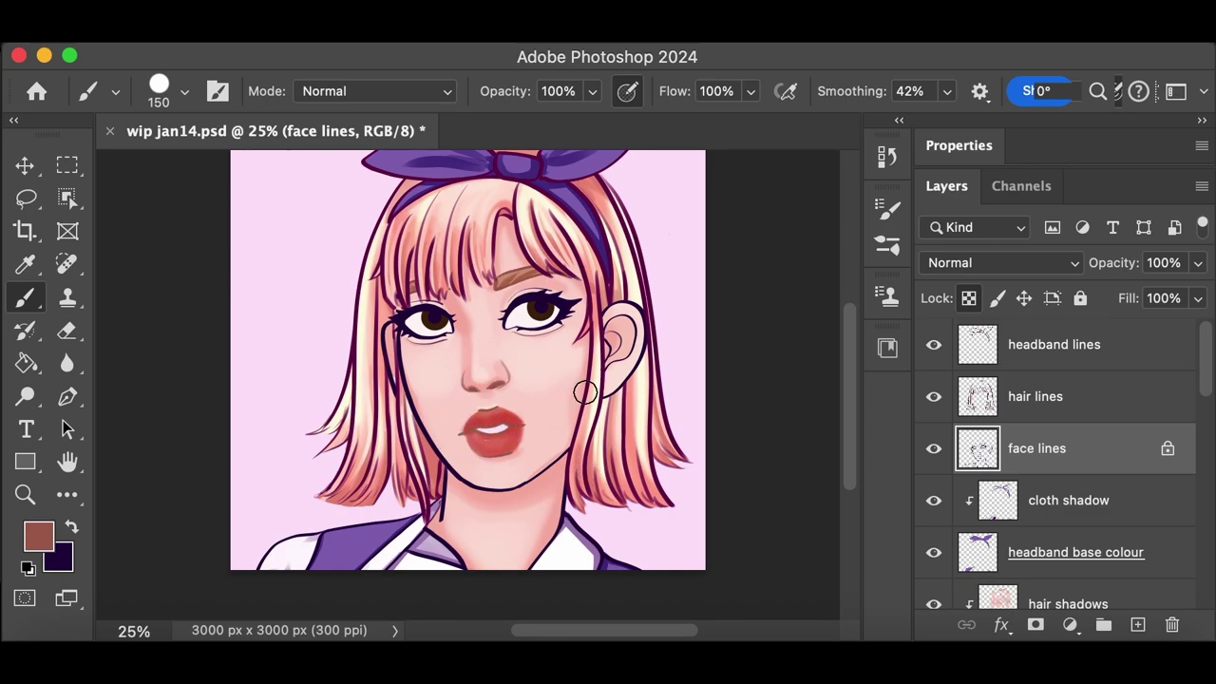
key(super+z)
key(super+z)
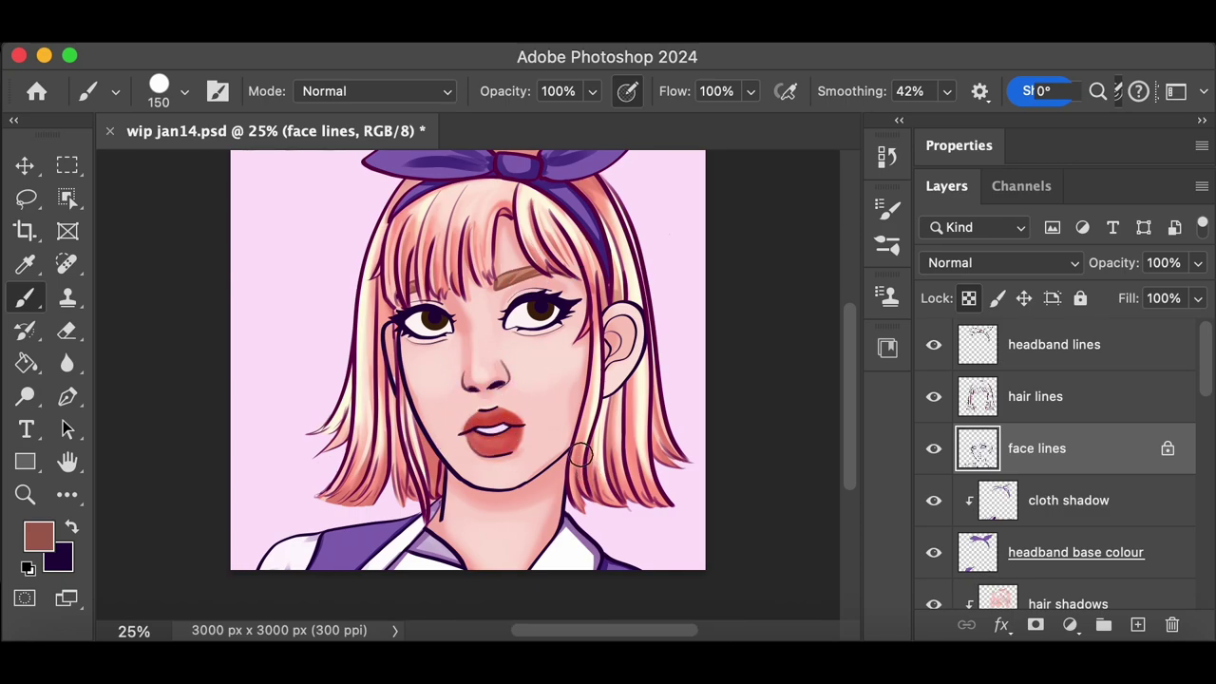
Try recolouring the jaw, neck, ear, nose and lip lines in bright coral, undoing the strokes
click(43, 532)
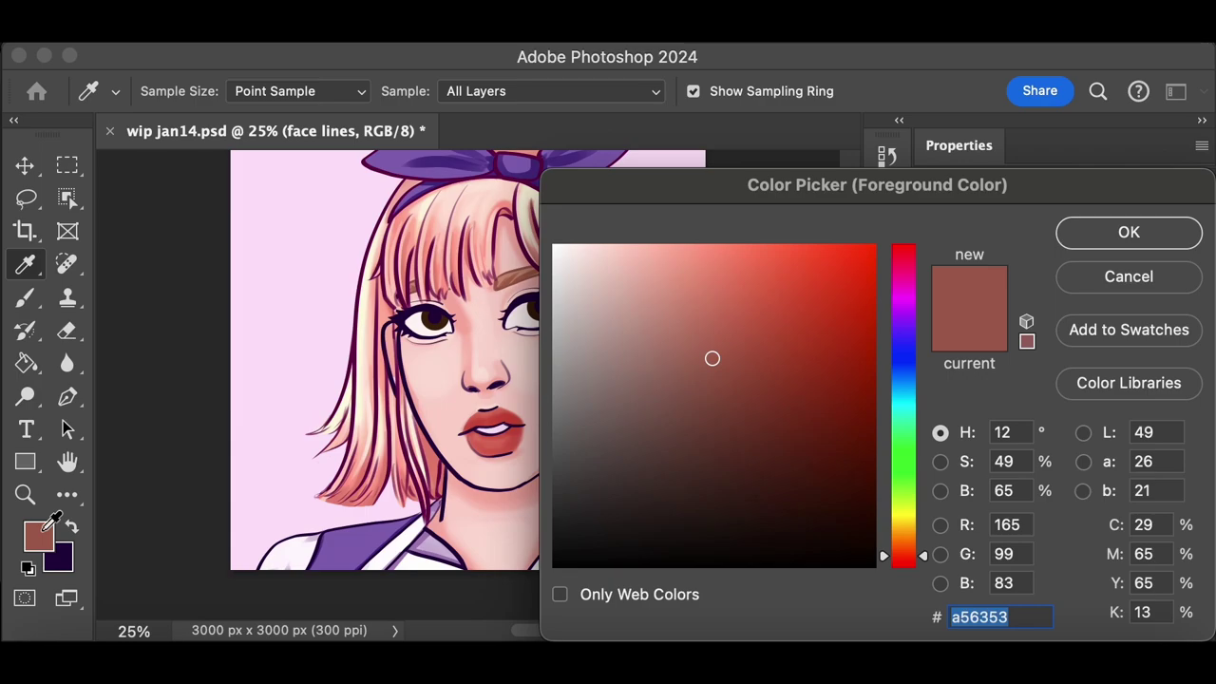
click(718, 284)
click(1129, 232)
drag(402, 405, 568, 452)
drag(442, 519, 454, 469)
drag(613, 381, 652, 335)
drag(509, 365, 466, 388)
drag(462, 434, 523, 424)
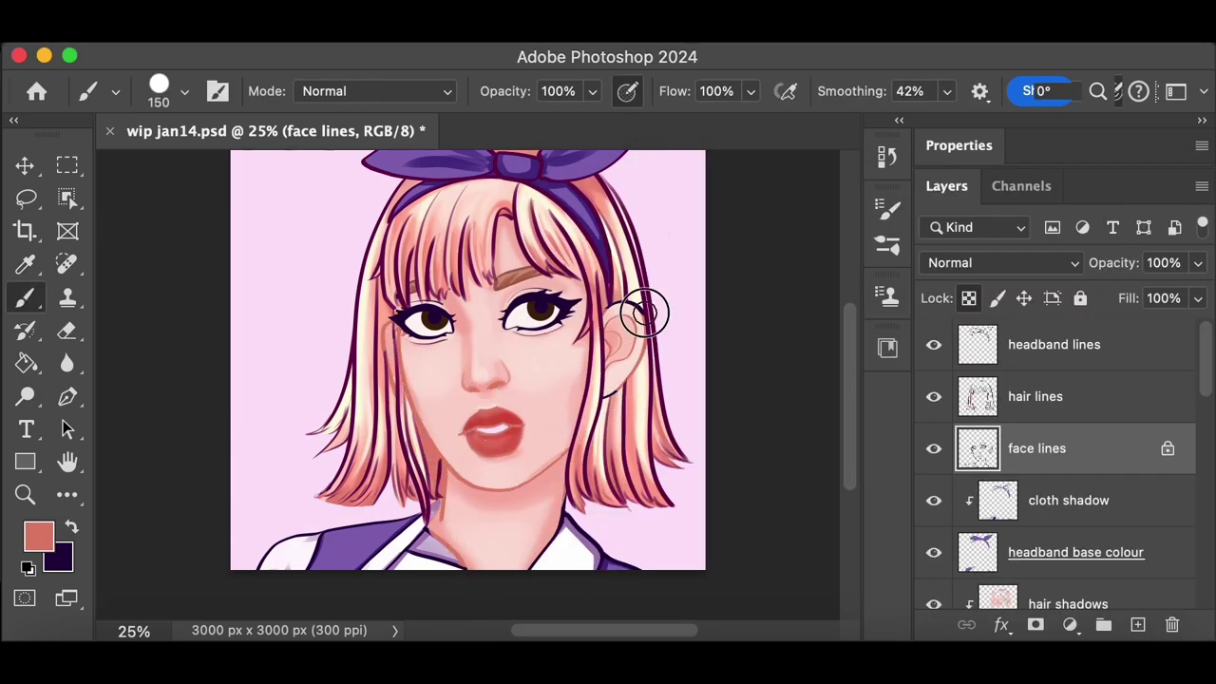
key(super+z)
Try a dark orange-brown as the colour for the face lines, undoing the strokes
click(39, 537)
click(790, 367)
click(919, 546)
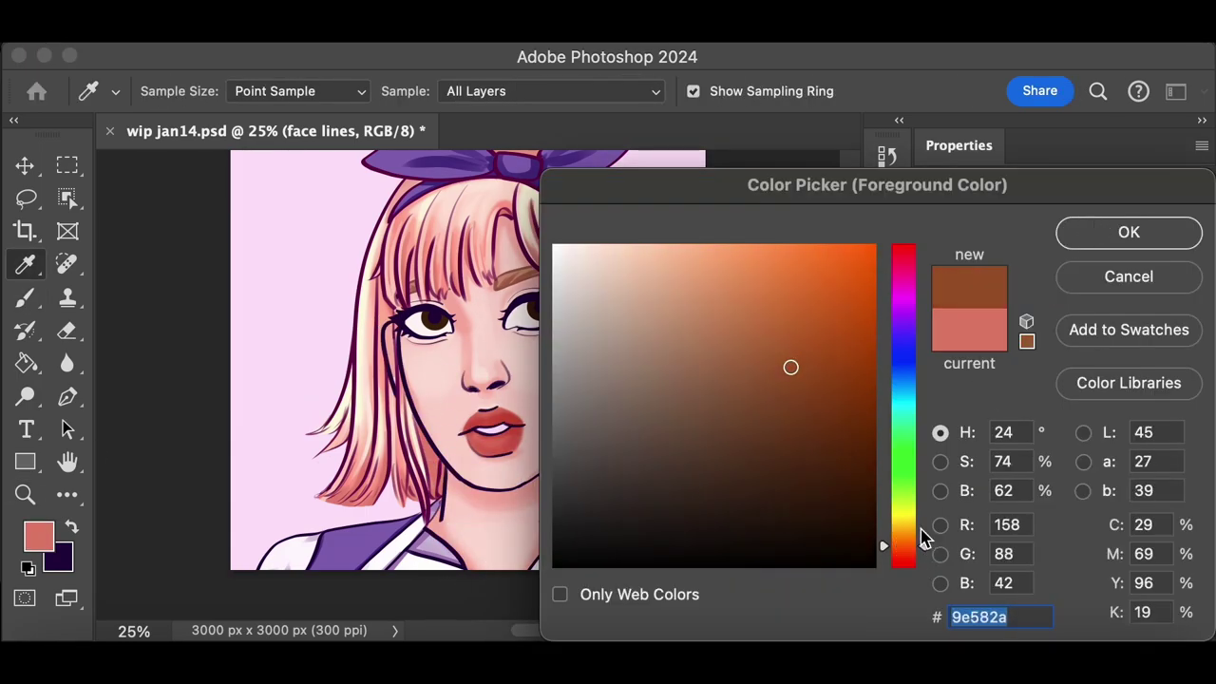
key(Return)
key(super+z)
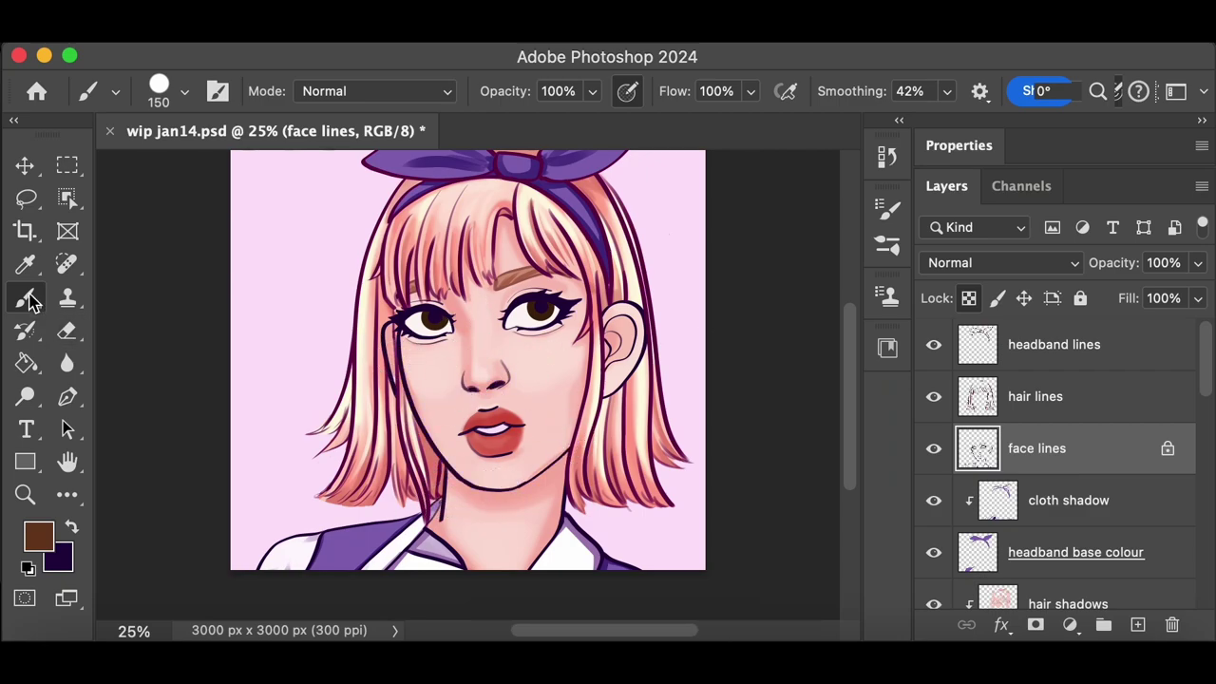
Try recolouring the nose and lip lines in a deep purple, undoing the stroke
click(25, 265)
click(393, 366)
click(39, 537)
click(871, 458)
key(Return)
click(28, 300)
mouse_move(490, 390)
mouse_down()
mouse_move(378, 330)
mouse_move(486, 466)
mouse_up()
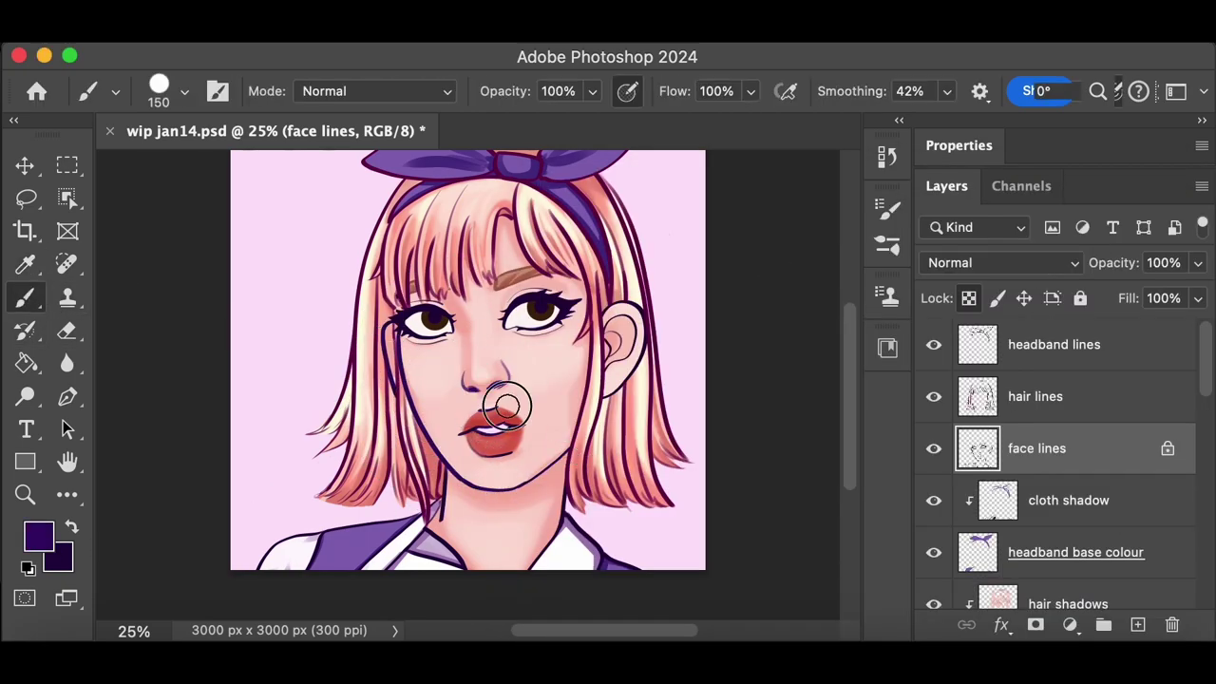
key(super+z)
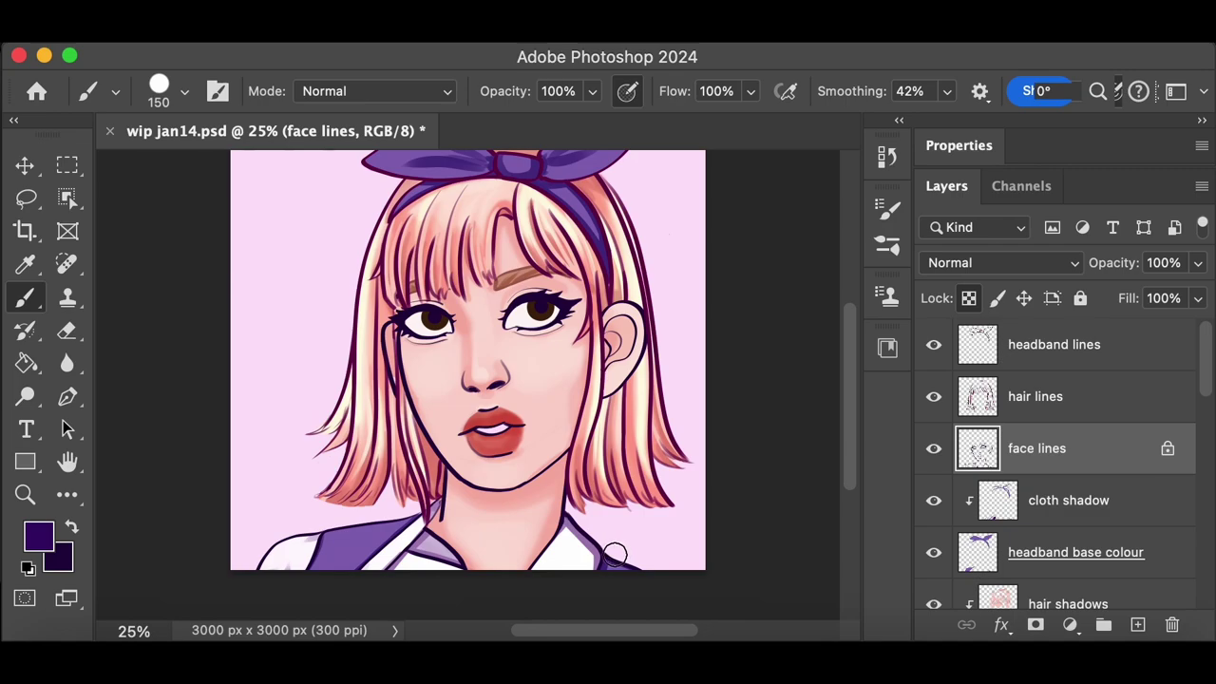
Try recolouring the lip lines in a dark red based on the sampled lip colour, undoing the stroke
click(25, 264)
click(493, 443)
click(39, 537)
click(873, 388)
click(1128, 232)
click(25, 298)
drag(486, 404, 483, 450)
key(super+z)
Compare two recent history states of the portrait by switching back and forth between them
click(887, 157)
click(796, 260)
click(797, 231)
click(797, 254)
click(792, 233)
click(791, 260)
click(791, 233)
click(792, 260)
click(791, 233)
click(791, 260)
click(791, 233)
click(818, 147)
Add a new layer named detail above the headband lines and set the round brush to size 15
click(1155, 355)
click(1137, 625)
double_click(1040, 349)
text(detail)
key(Return)
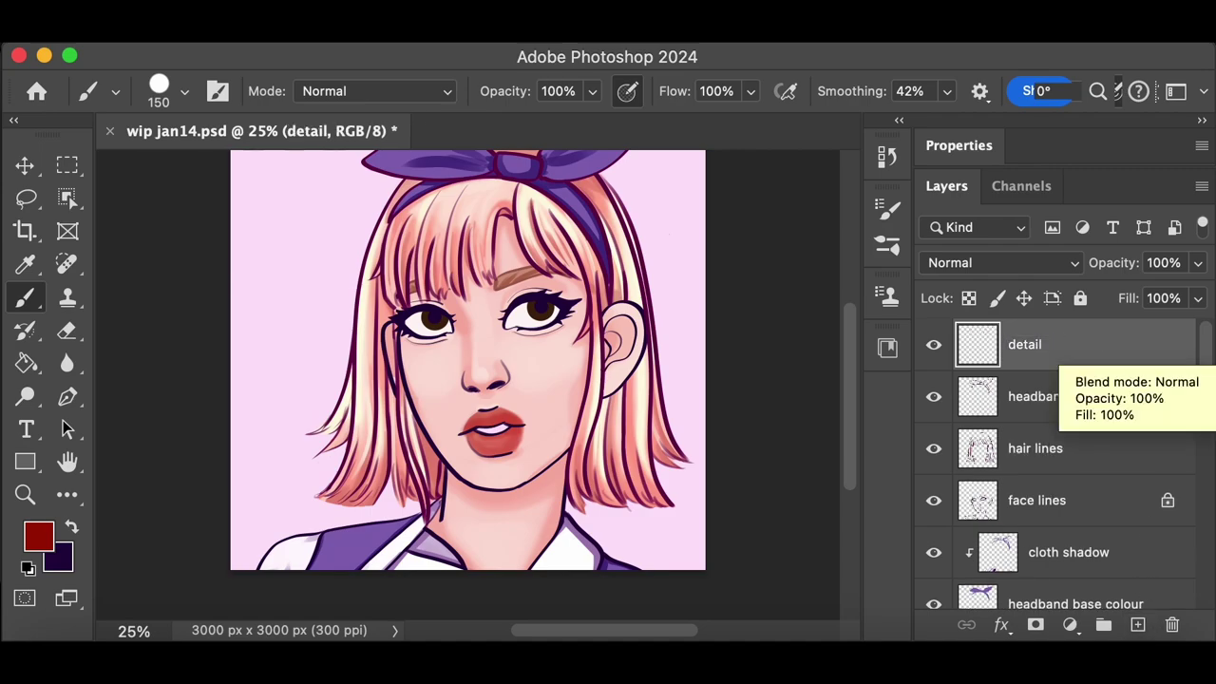
click(159, 105)
drag(173, 109, 155, 109)
key(Return)
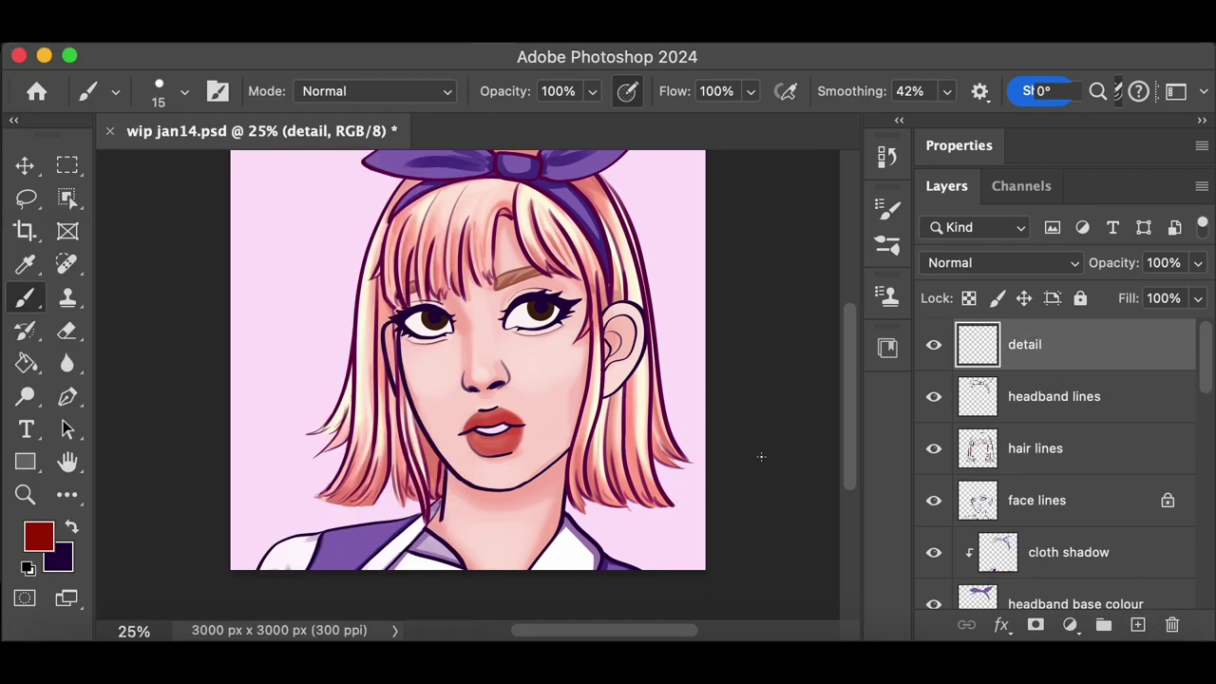
key(super+plus)
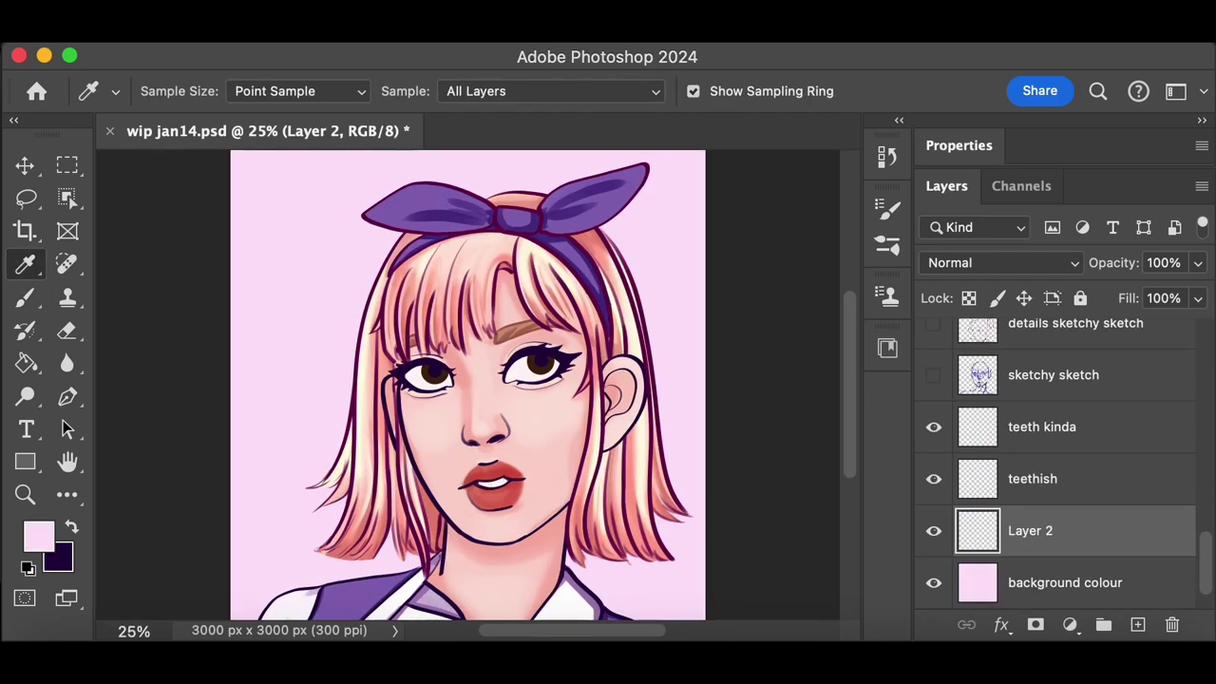
Draw a large circular selection behind the head on Layer 2, fill it with off-white and deselect it
click(570, 593)
click(67, 166)
click(152, 196)
drag(291, 175, 693, 598)
click(26, 363)
click(330, 323)
click(26, 165)
key(super+d)
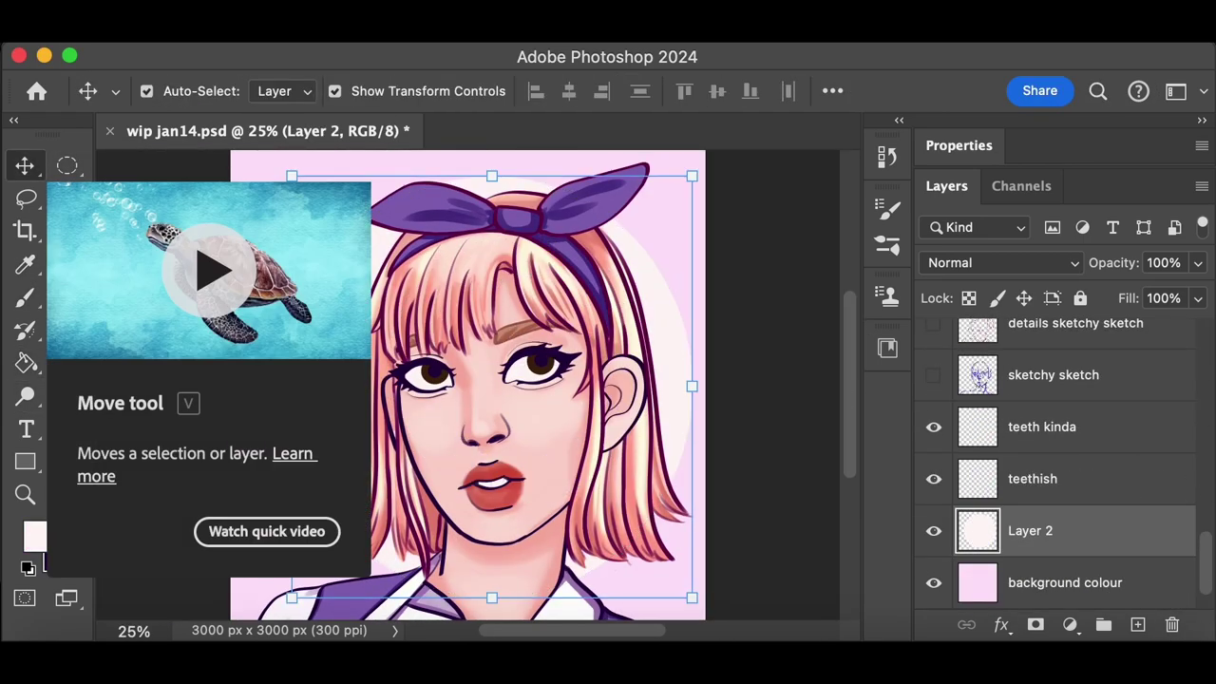
Resize and reposition the off-white background circle behind the head
key(super+minus)
drag(349, 527, 298, 582)
drag(380, 503, 403, 485)
drag(481, 561, 478, 533)
drag(641, 382, 630, 385)
drag(323, 536, 320, 540)
drag(424, 454, 423, 465)
drag(641, 560, 615, 582)
drag(442, 428, 454, 424)
drag(353, 214, 342, 196)
drag(436, 340, 447, 344)
drag(304, 525, 299, 527)
key(Return)
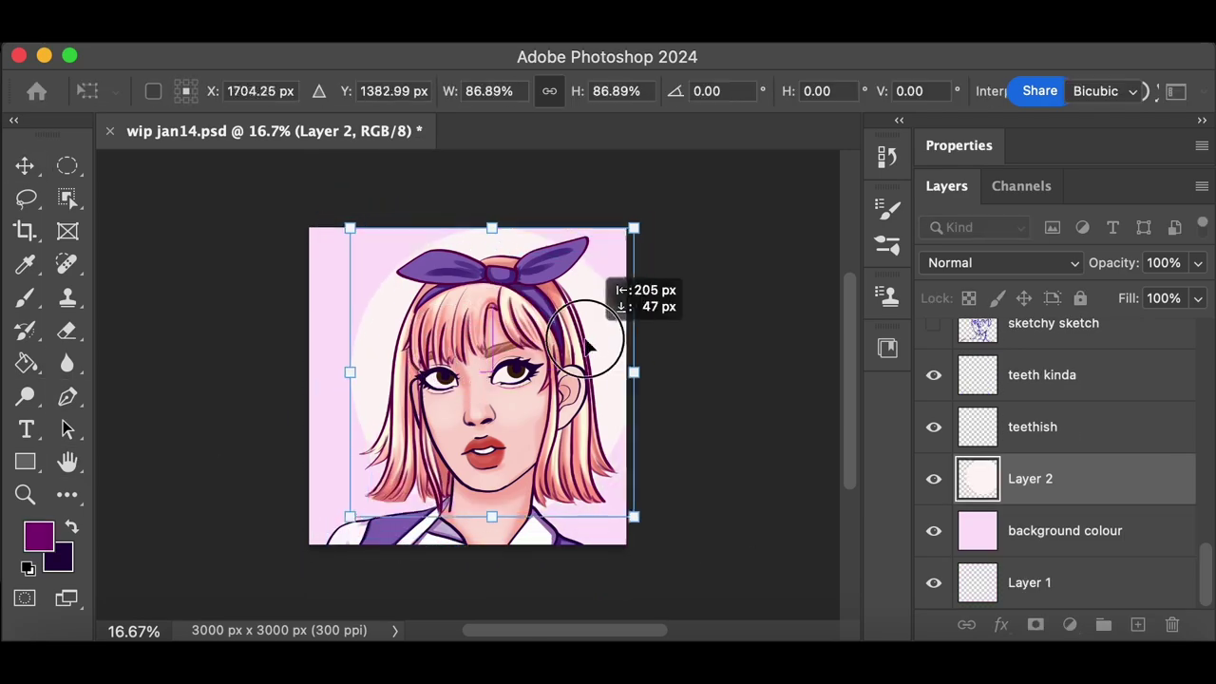
Try a larger size and other positions for the off-white background circle, and undo the trials
drag(611, 285, 385, 368)
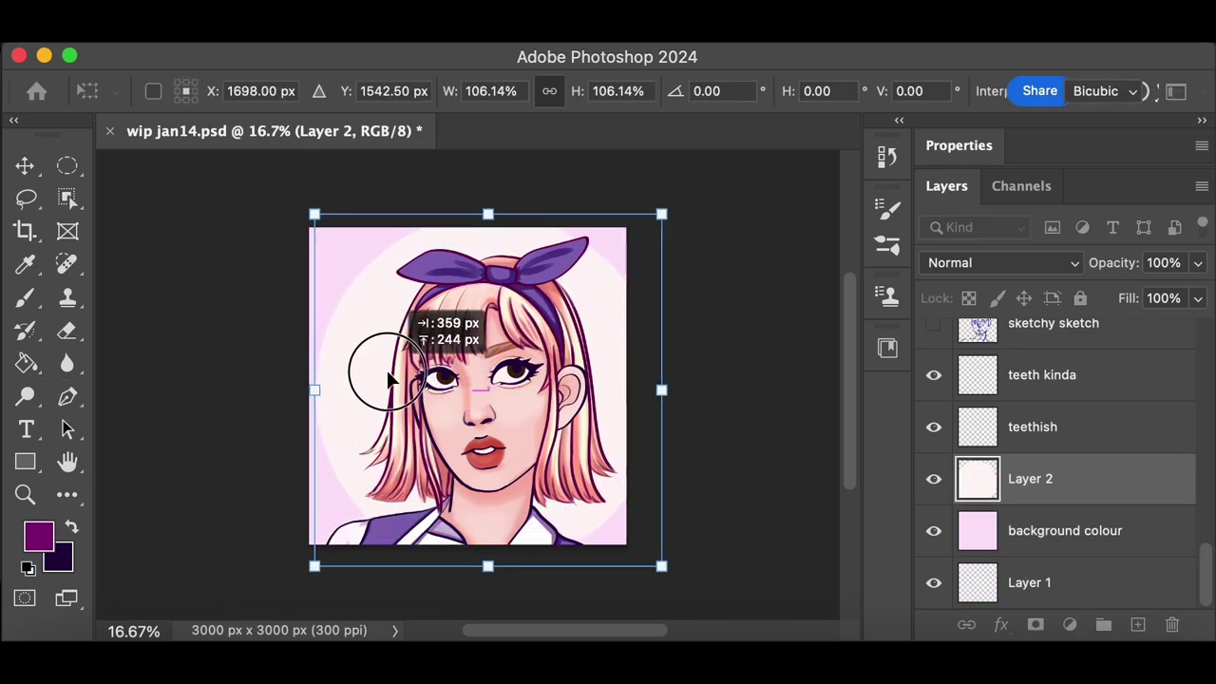
drag(646, 564, 644, 542)
drag(605, 334, 609, 359)
key(super+z)
key(super+z)
key(super+z)
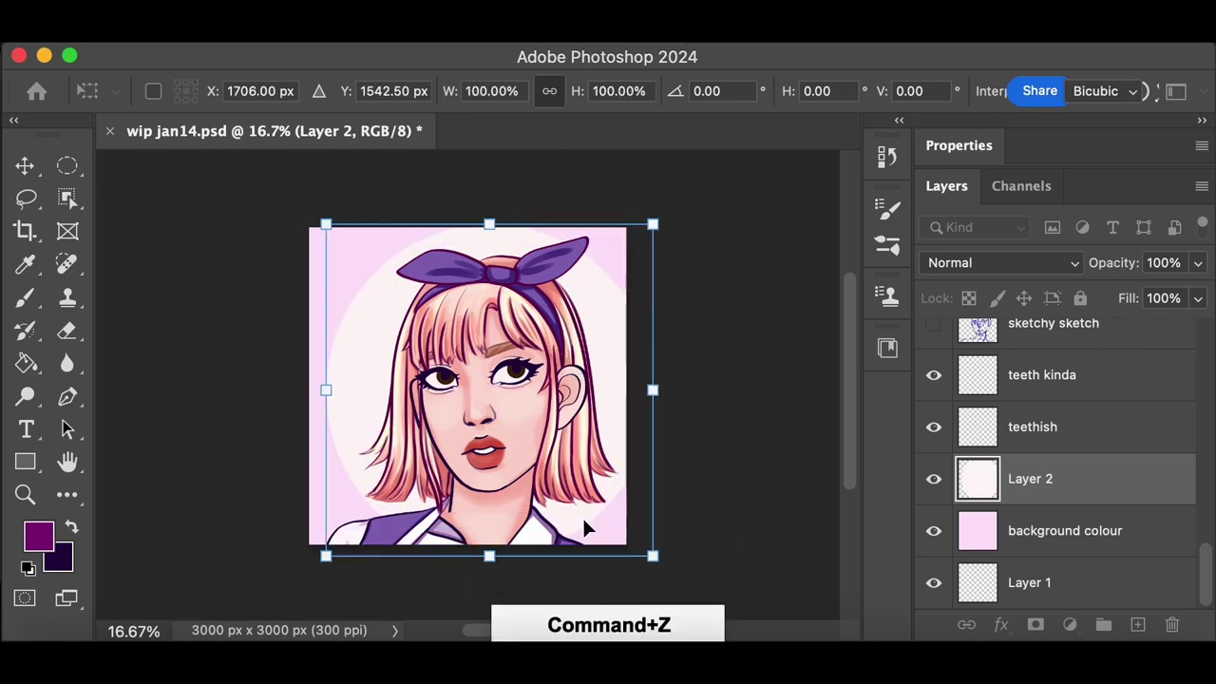
On the detail layer, sample off-white and paint small highlights in both eyes with the size 11 brush
key(super+plus)
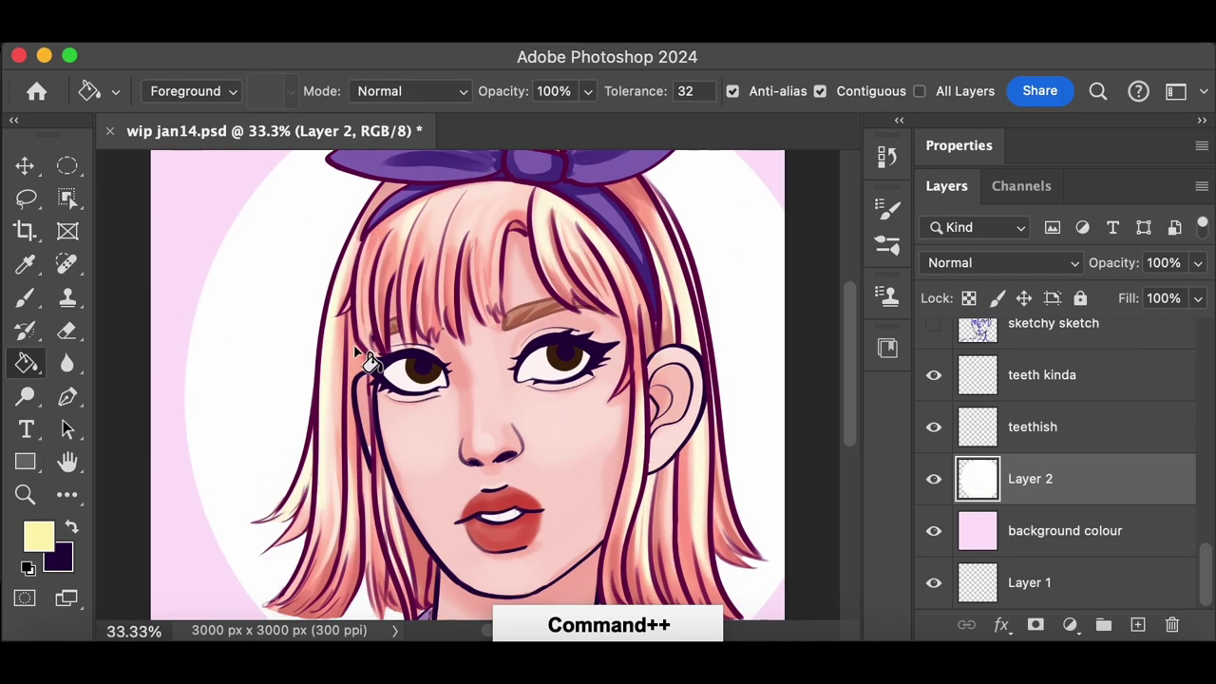
scroll(1099, 332, up, 5)
click(1099, 334)
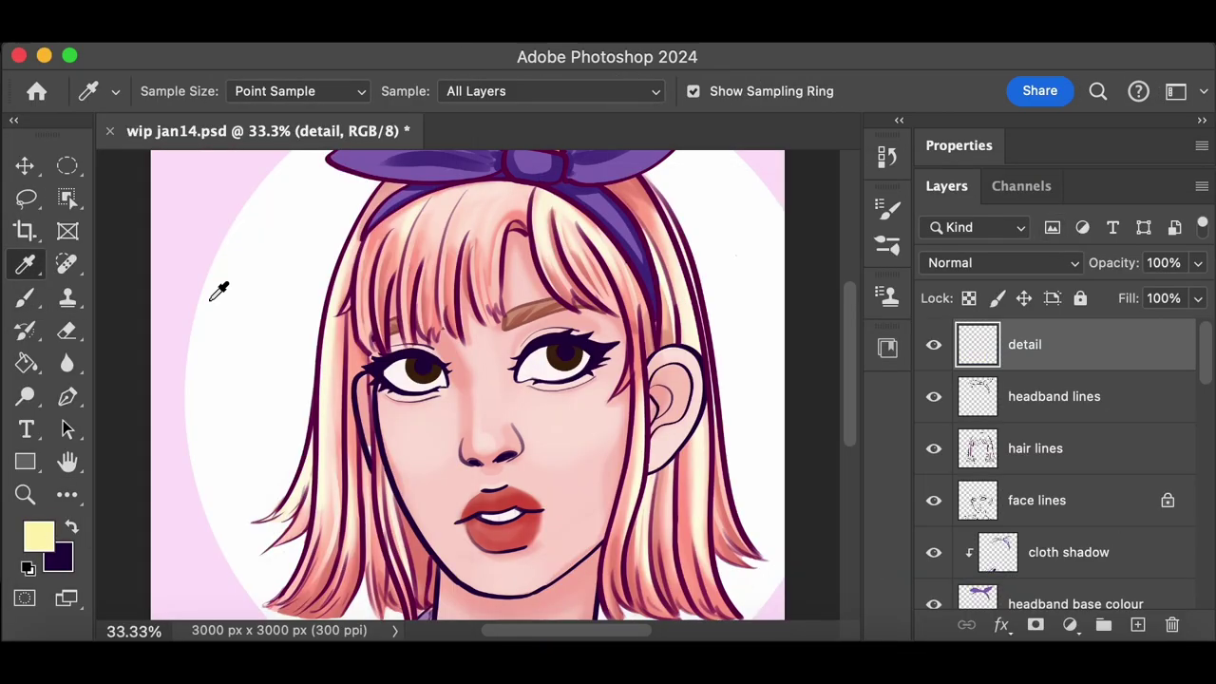
key(b)
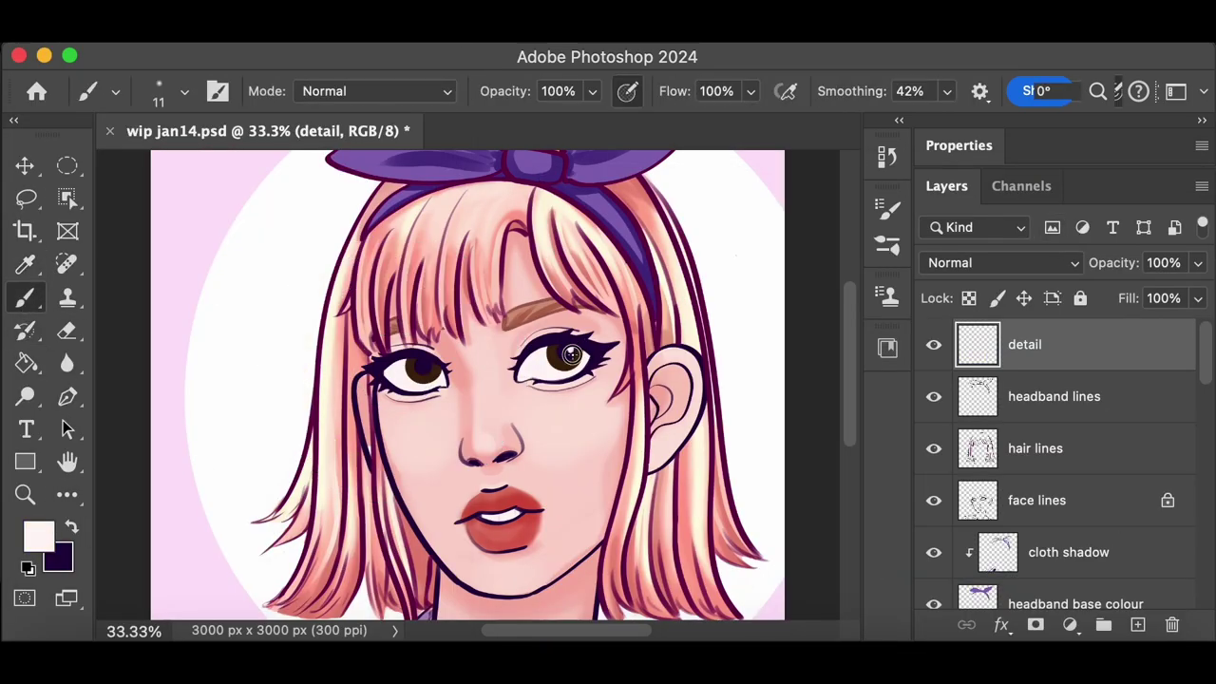
key(super+z)
key(super+plus)
key(super+plus)
key(super+plus)
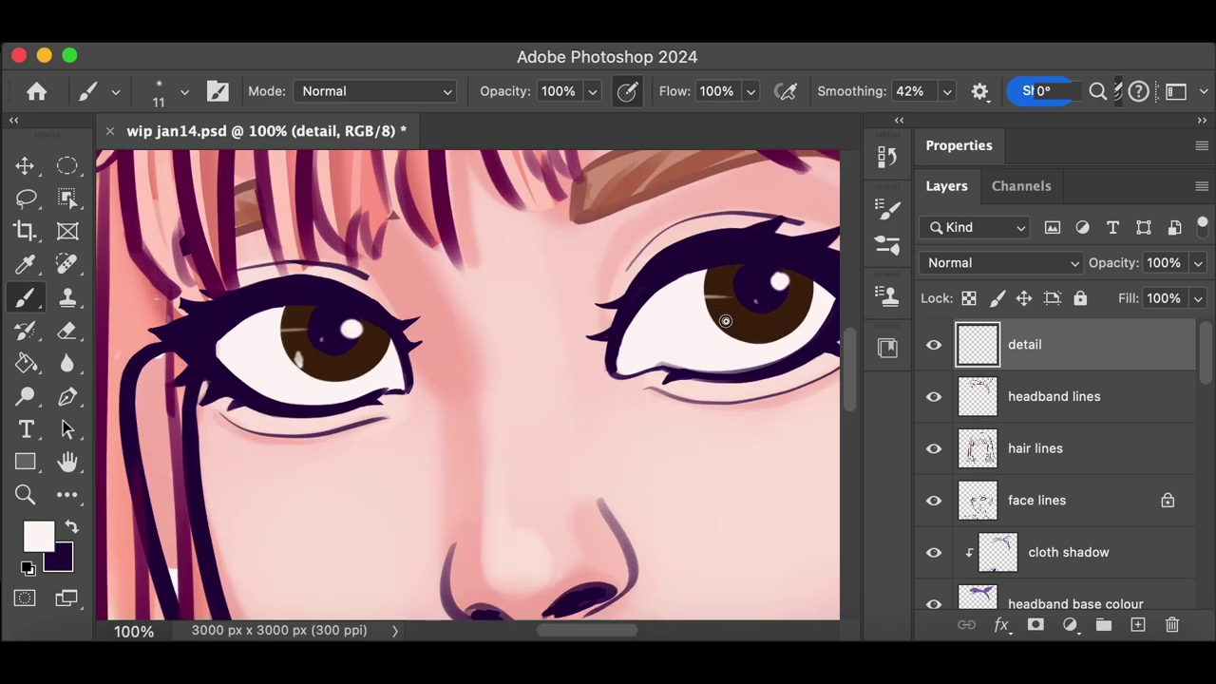
Undo the last highlight strokes on the lower iris and check both eyes up close
key(super+minus)
key(super+minus)
key(super+minus)
key(super+plus)
key(super+z)
key(super+z)
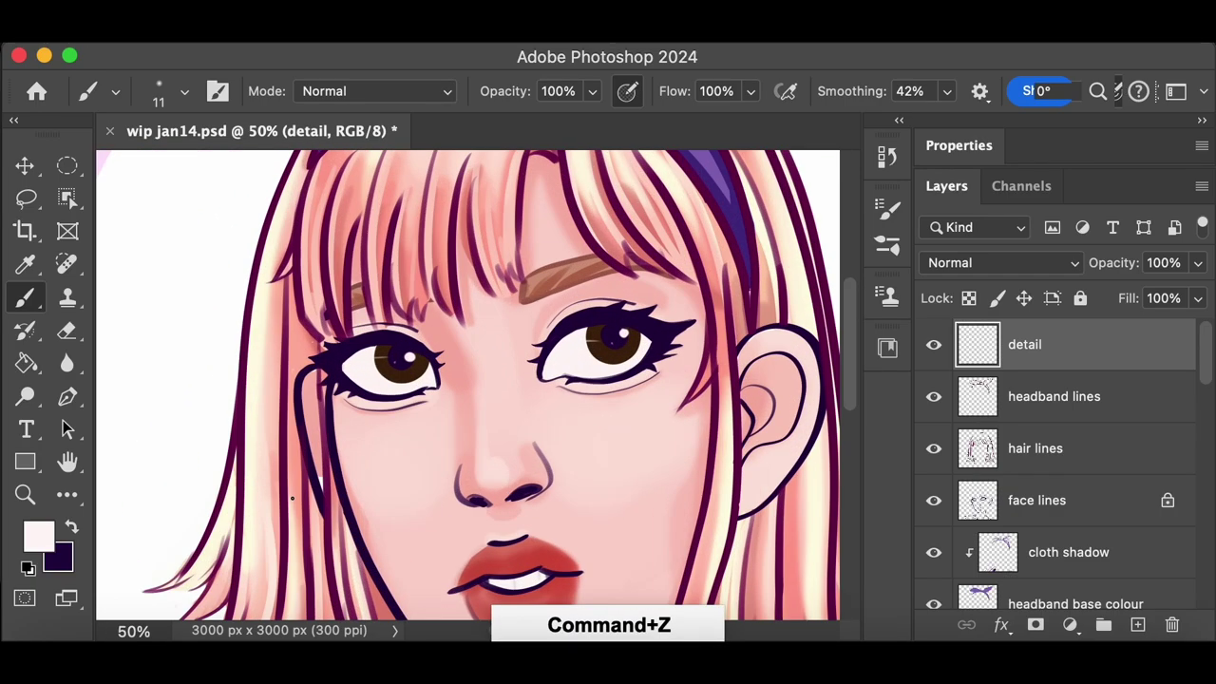
key(super+plus)
key(super+plus)
drag(589, 631, 645, 632)
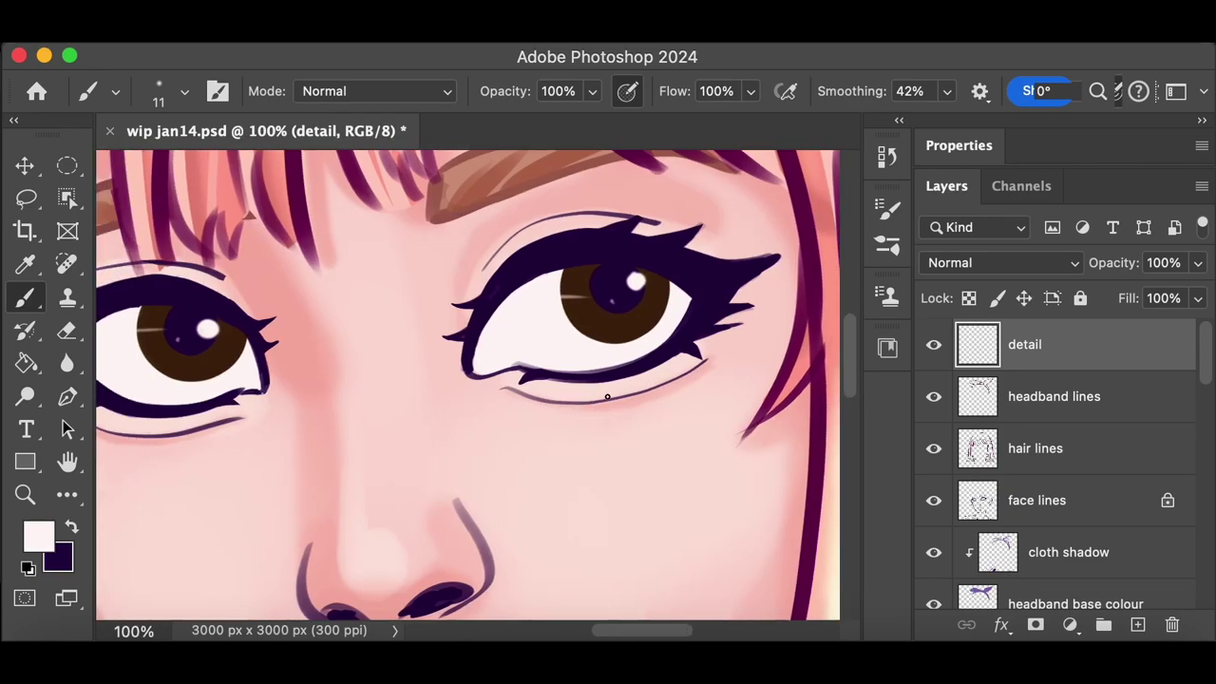
key(super+minus)
key(super+minus)
key(super+minus)
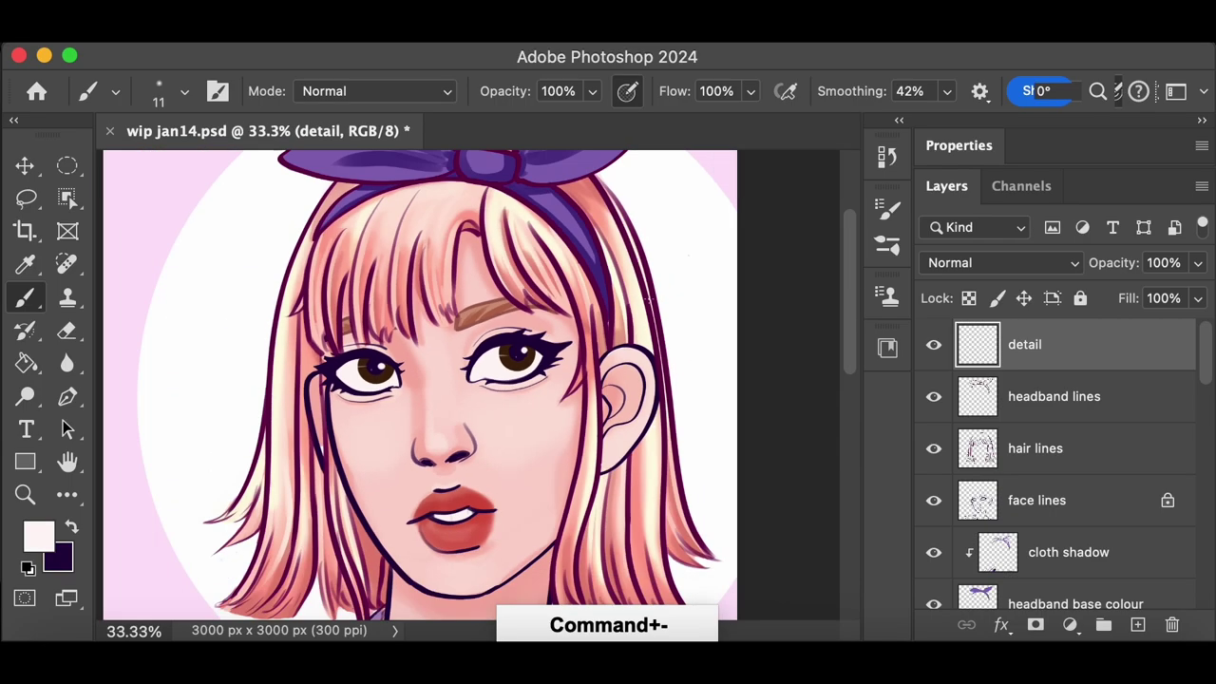
Paint off-white shine strokes on the lips on the detail layer, undoing the strokes that do not fit
key(super+plus)
key(super+plus)
scroll(507, 466, down, 1)
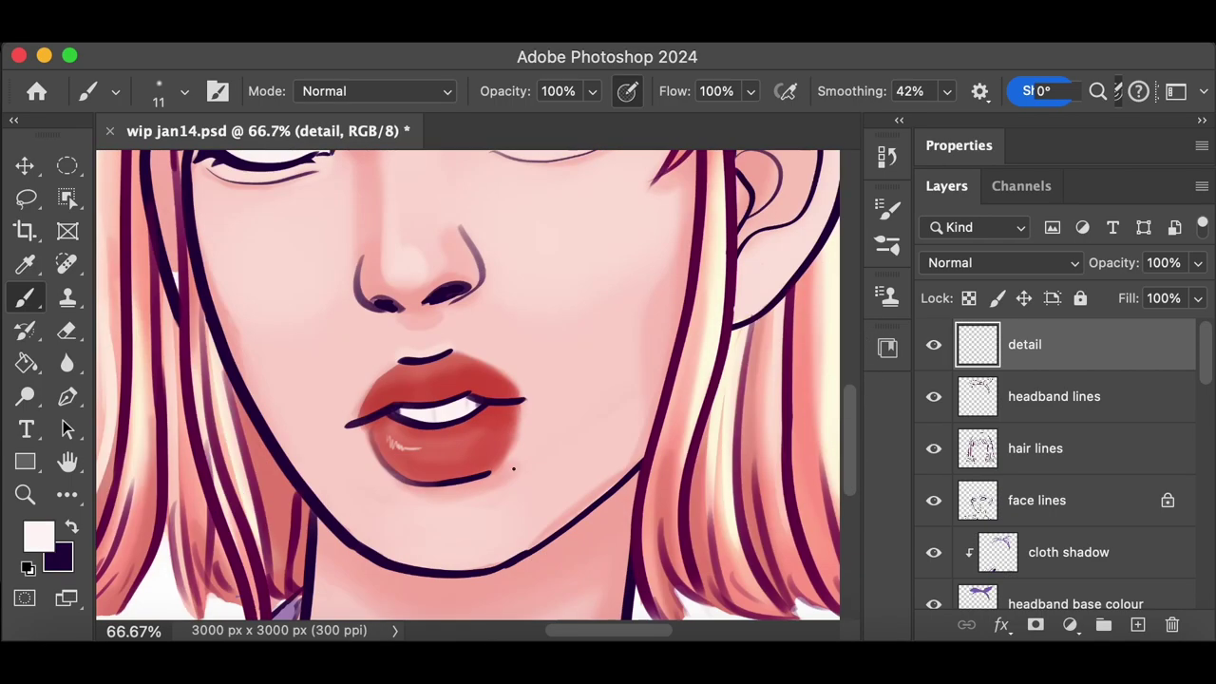
key(super+plus)
key(super+z)
mouse_move(348, 456)
mouse_down()
mouse_move(384, 479)
mouse_move(352, 471)
mouse_move(469, 465)
mouse_up()
key(super+z)
key(super+z)
key(super+minus)
key(super+minus)
key(super+minus)
drag(847, 424, 837, 401)
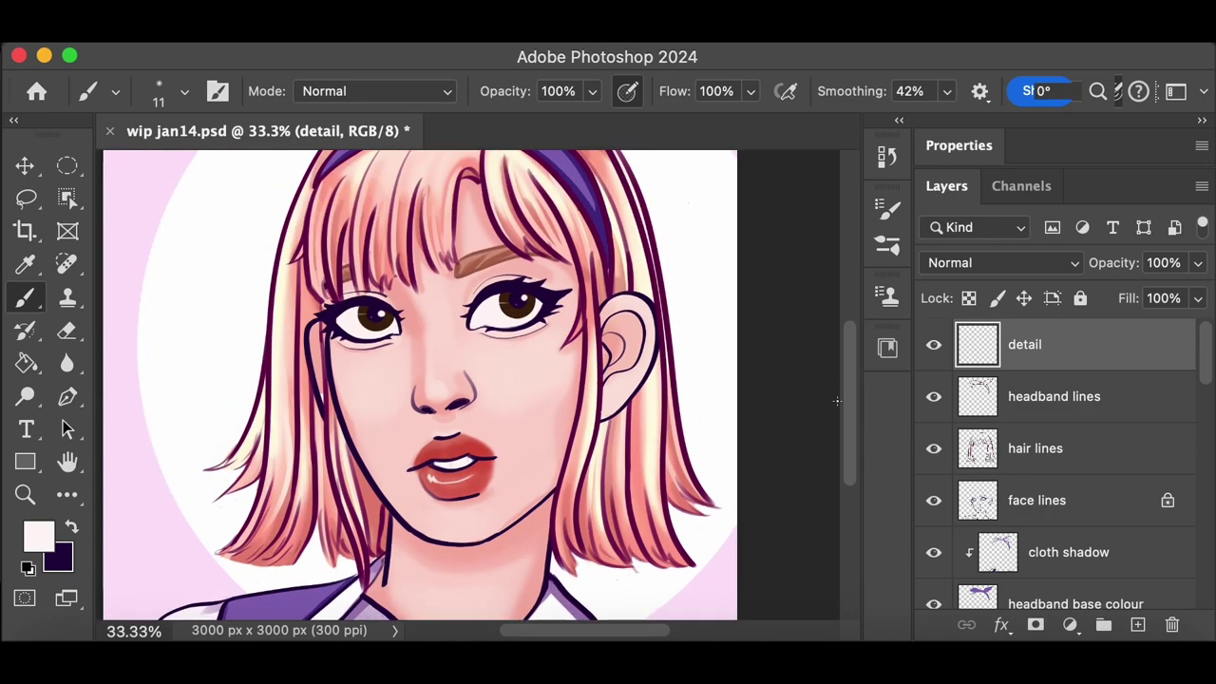
key(super+z)
key(super+z)
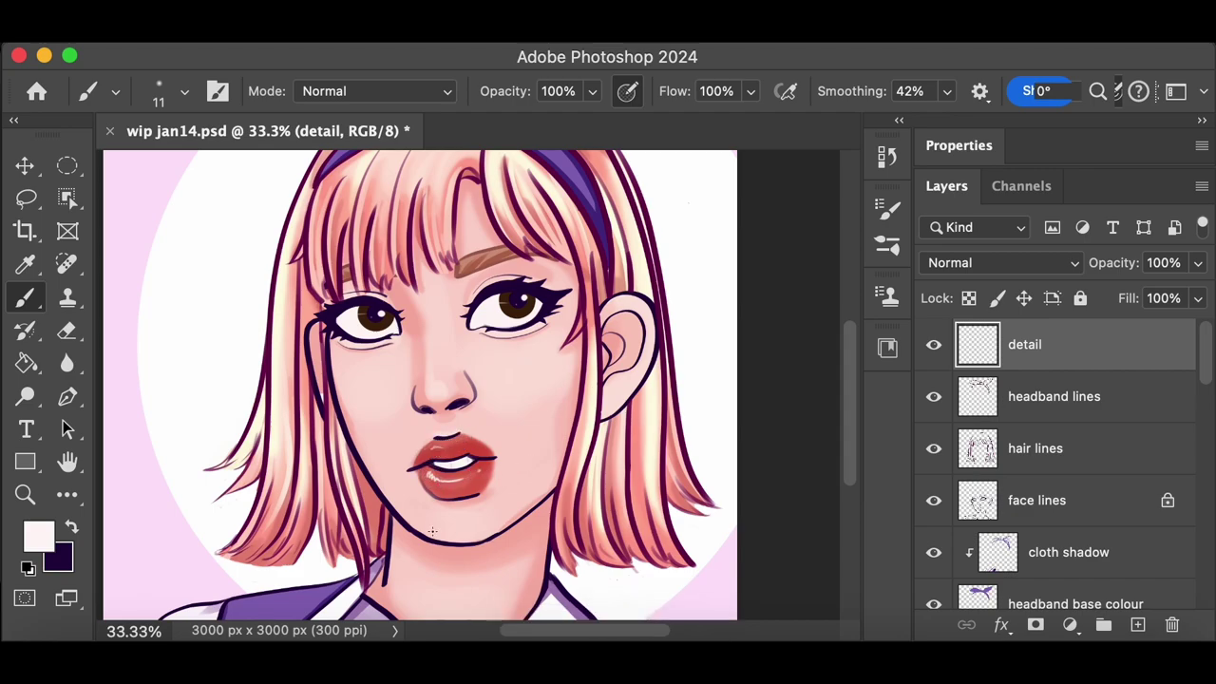
Try an off-white highlight on the nose and undo it
key(super+plus)
key(super+plus)
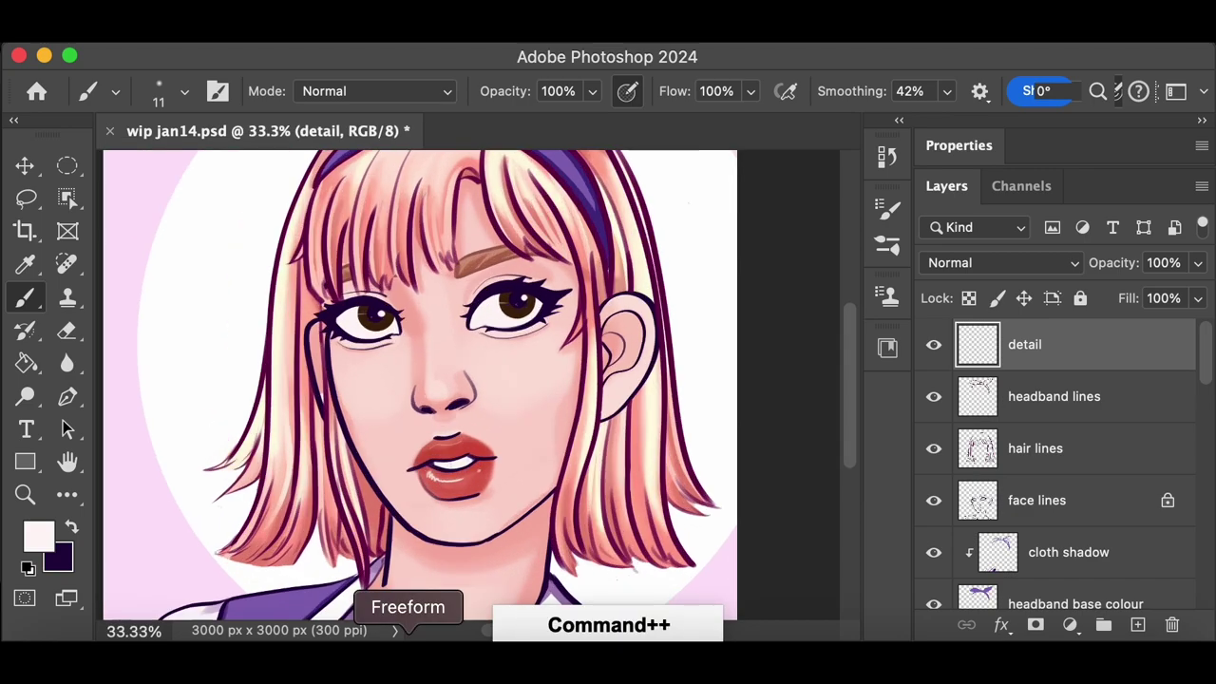
scroll(405, 379, up, 3)
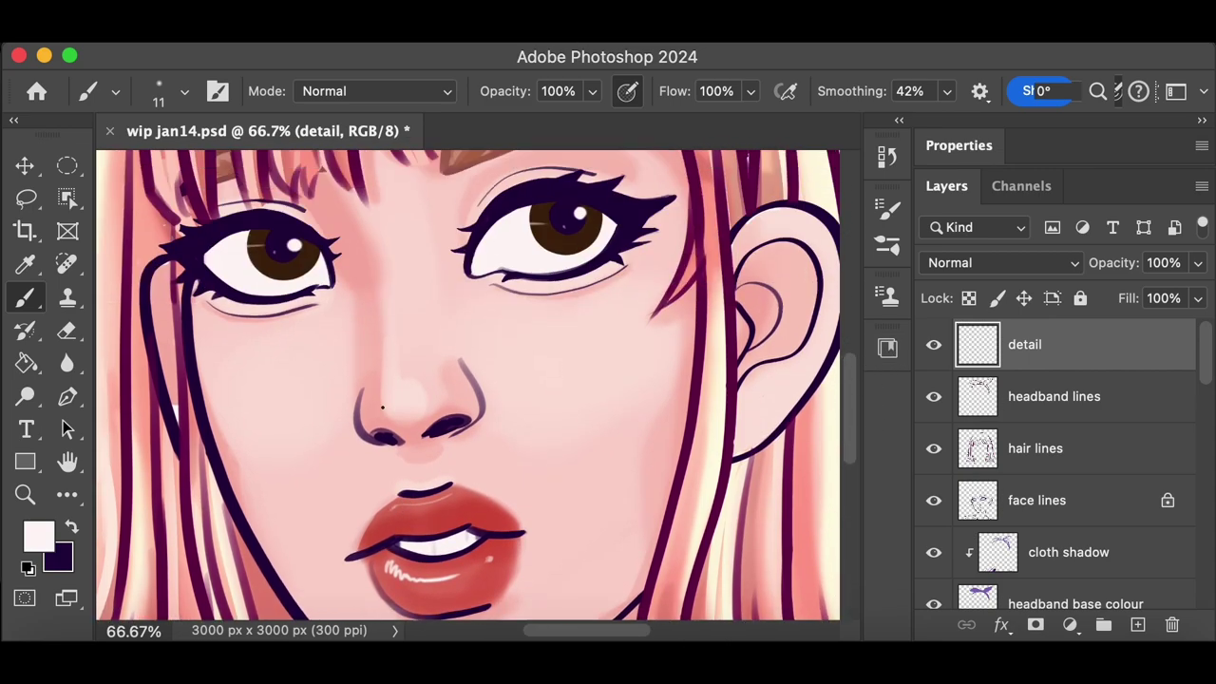
key(super+minus)
key(super+minus)
key(super+minus)
key(super+plus)
key(super+z)
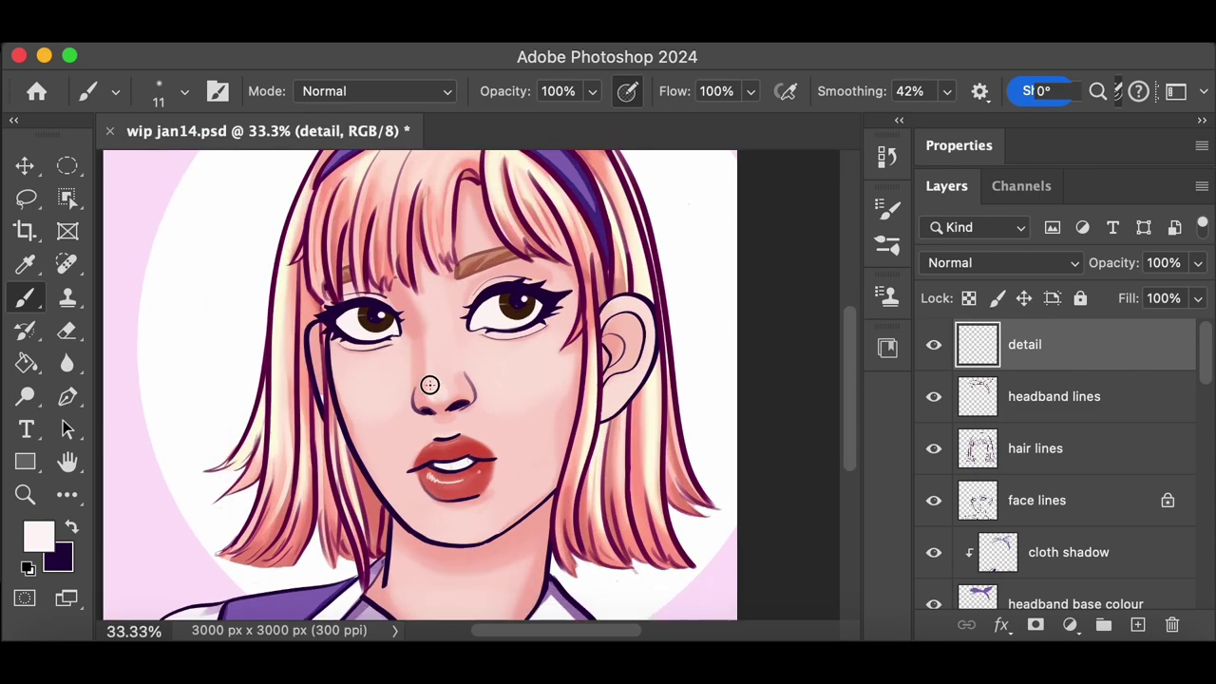
key(super+z)
Touch up the skin beside the cheek and at the ear on the face base colour layer, using sampled pinks and a size 17 brush
alt+click(408, 407)
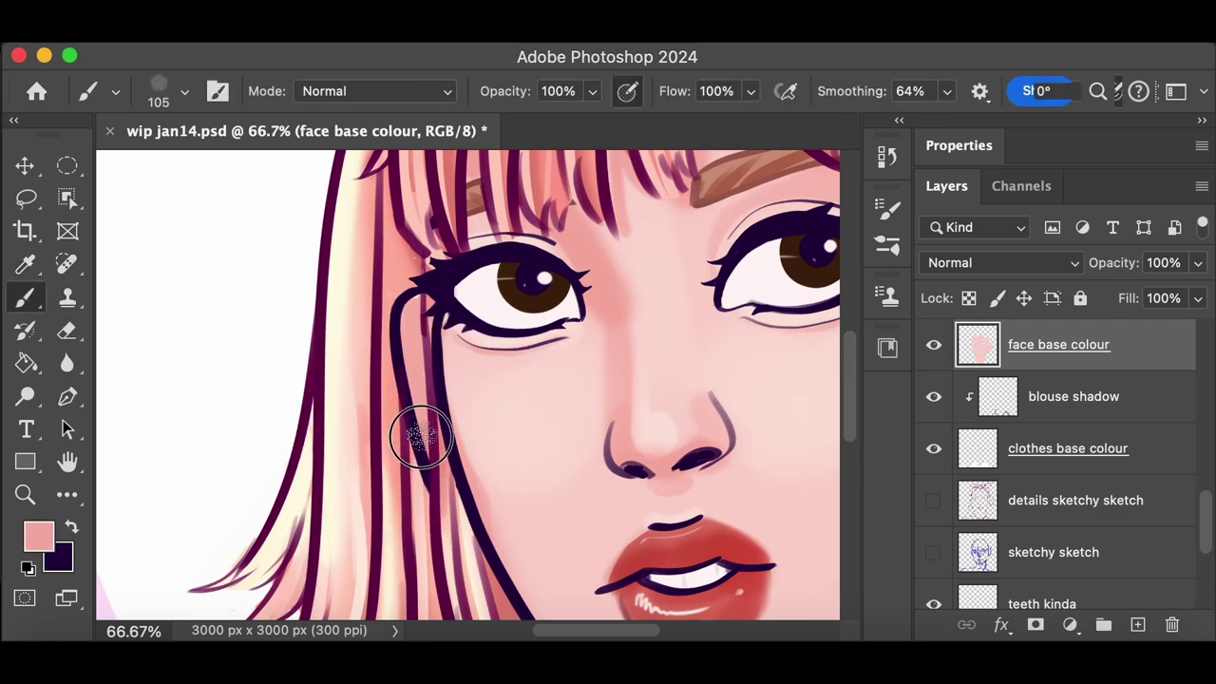
right_click(190, 163)
scroll(229, 380, up, 15)
click(209, 407)
drag(226, 109, 192, 109)
click(461, 148)
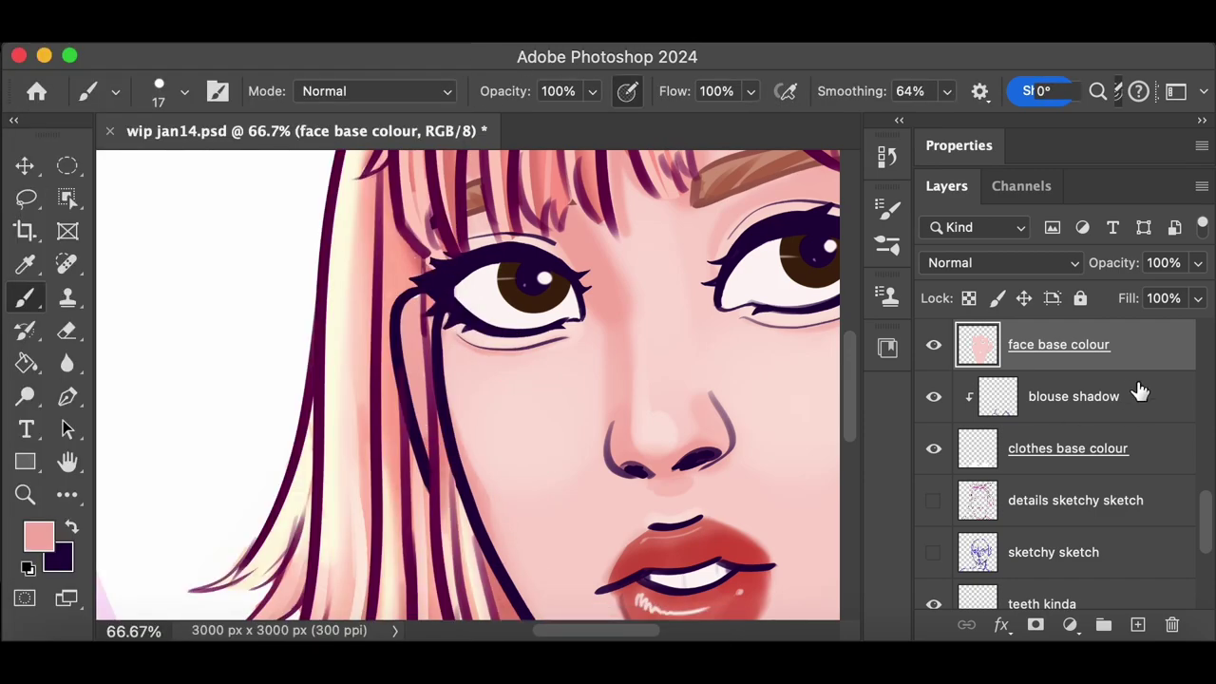
scroll(410, 399, right, 10)
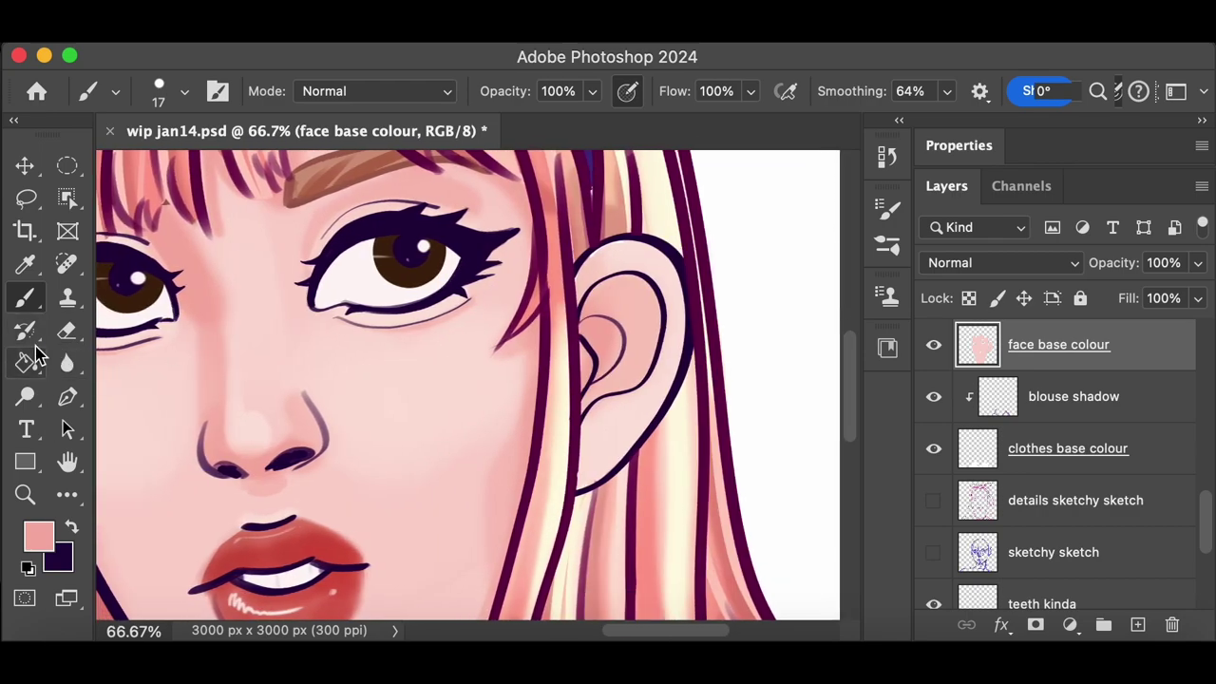
alt+click(587, 254)
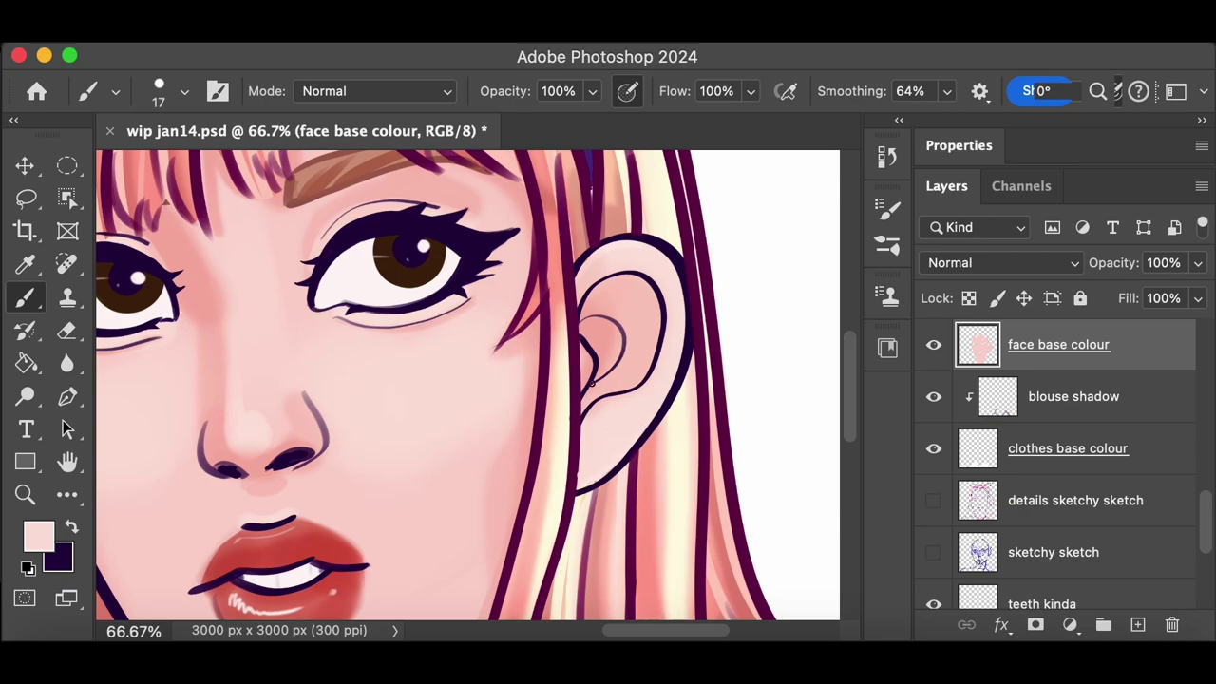
Clean up the linework around the ear on the hair lines layer with the sampled maroon and the eraser, and save the document
drag(1206, 520, 1207, 345)
click(1058, 397)
click(76, 333)
click(1055, 501)
click(1056, 448)
click(1045, 449)
click(26, 264)
click(578, 360)
click(29, 298)
drag(575, 468, 572, 477)
click(70, 329)
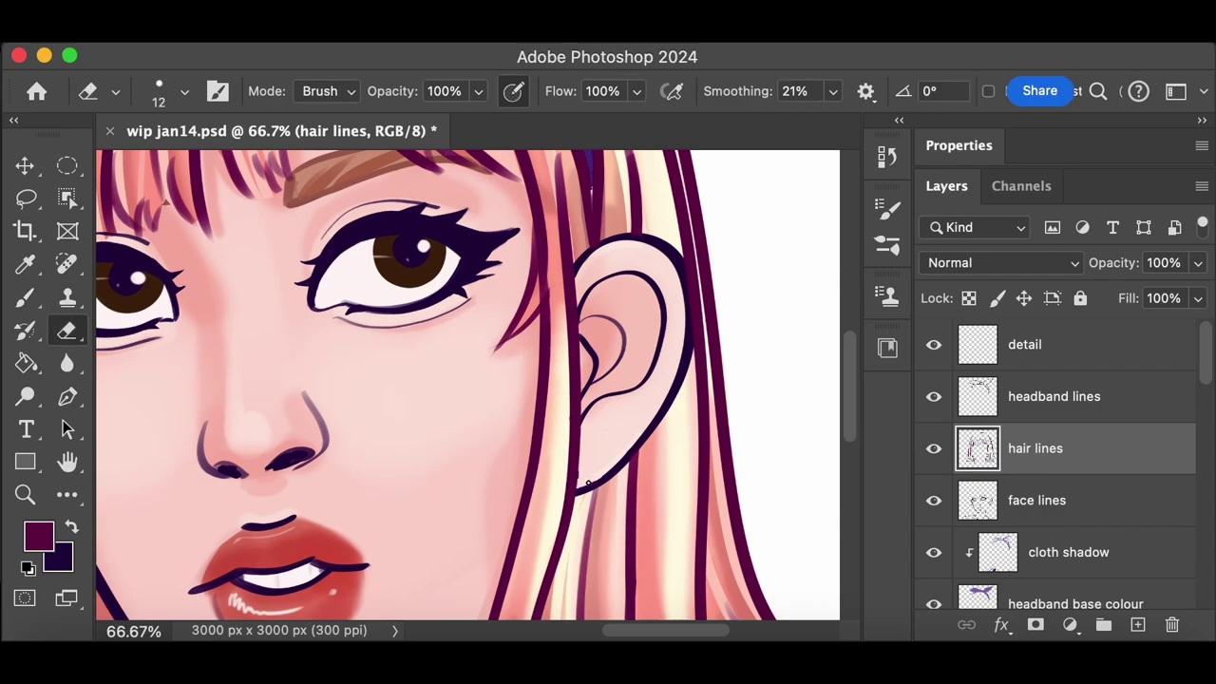
key(super+minus)
key(super+minus)
key(super+minus)
key(super+s)
Select the detail layer, sample the iris brown and set a slightly lighter brown as foreground colour
click(1105, 350)
click(26, 264)
click(39, 537)
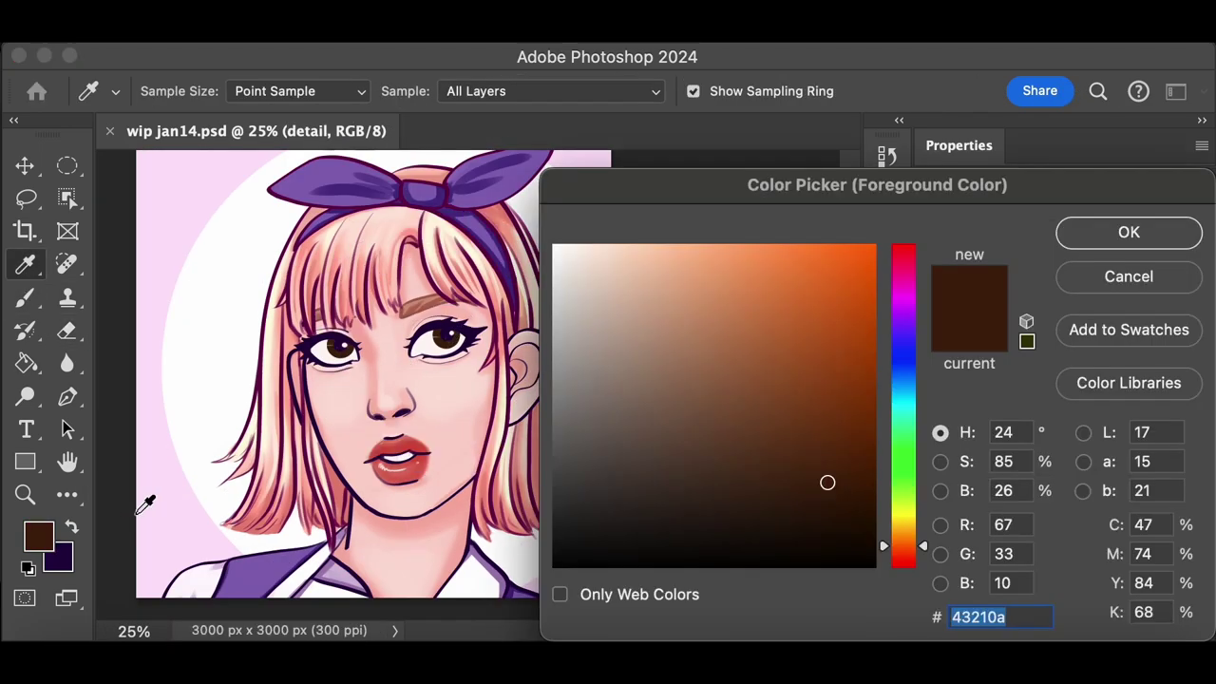
click(872, 393)
click(1127, 233)
Shade the lower part of both irises in lighter brown with the Soft Round Pressure Opacity brush at size 36
key(super+plus)
key(super+plus)
key(super+plus)
click(26, 298)
click(185, 92)
click(194, 589)
scroll(402, 352, down, 3)
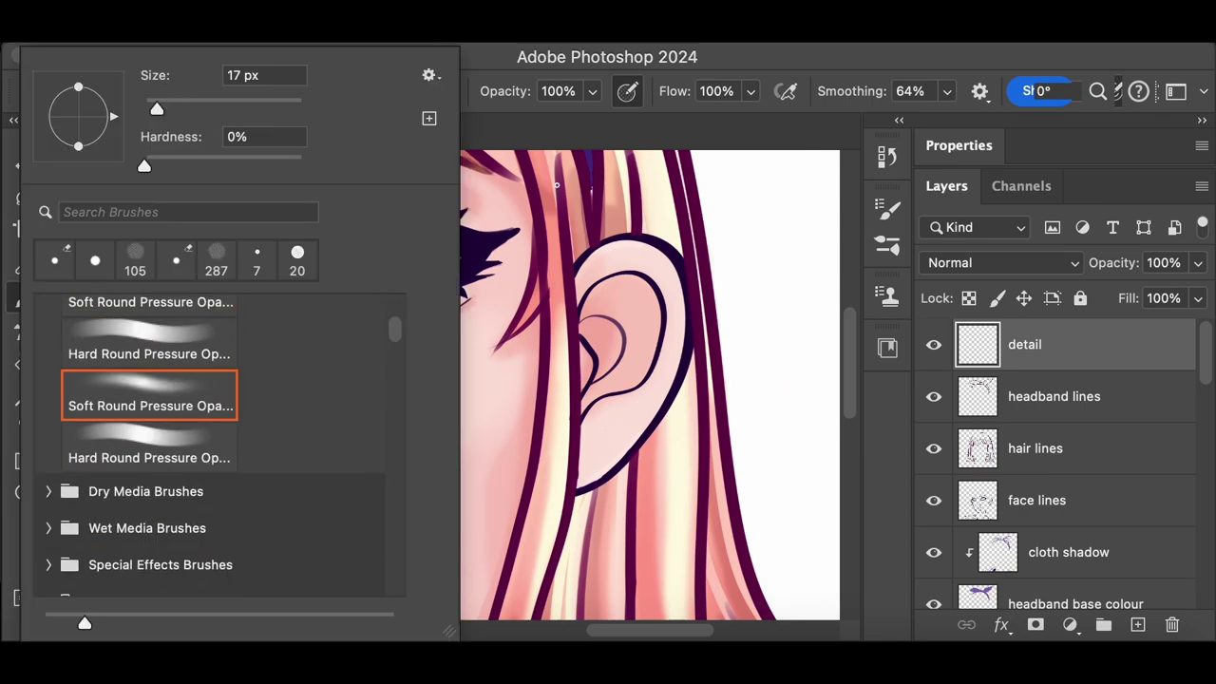
key(Return)
key(super+z)
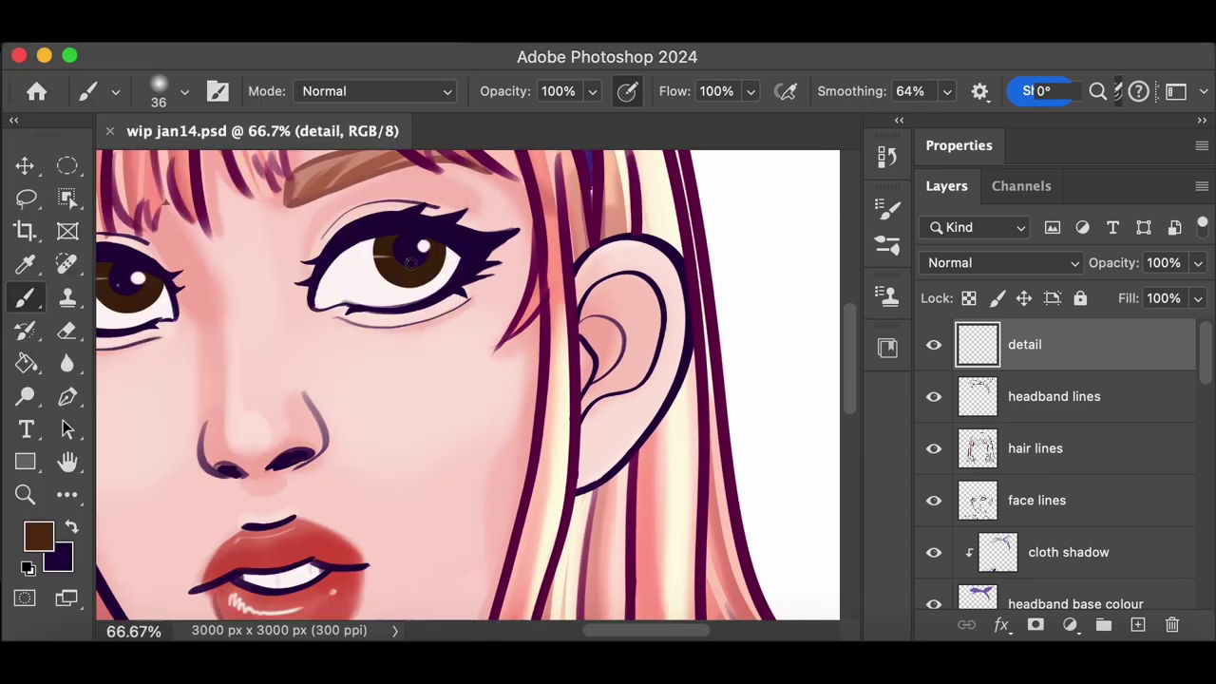
scroll(496, 522, left, 5)
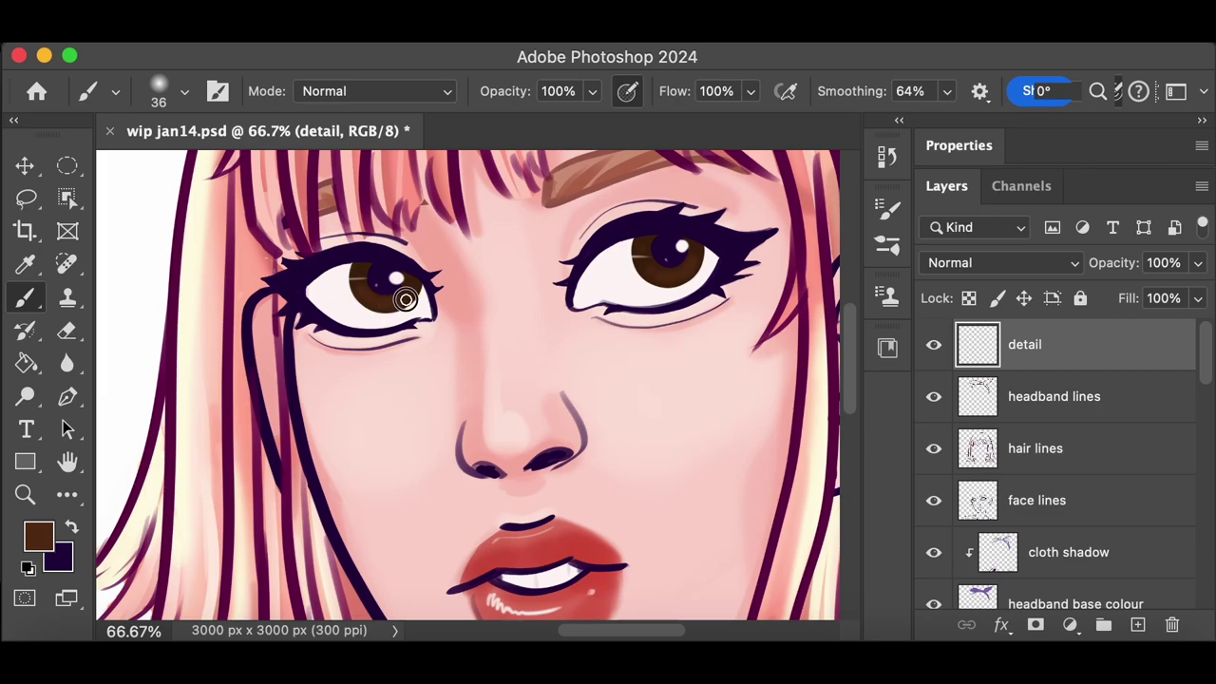
key(super+minus)
key(super+plus)
Choose a brighter brown, reduce the soft brush to size 27, add depth to both irises and save the document
click(39, 537)
click(814, 440)
click(1129, 231)
click(185, 91)
drag(167, 109, 164, 109)
key(Return)
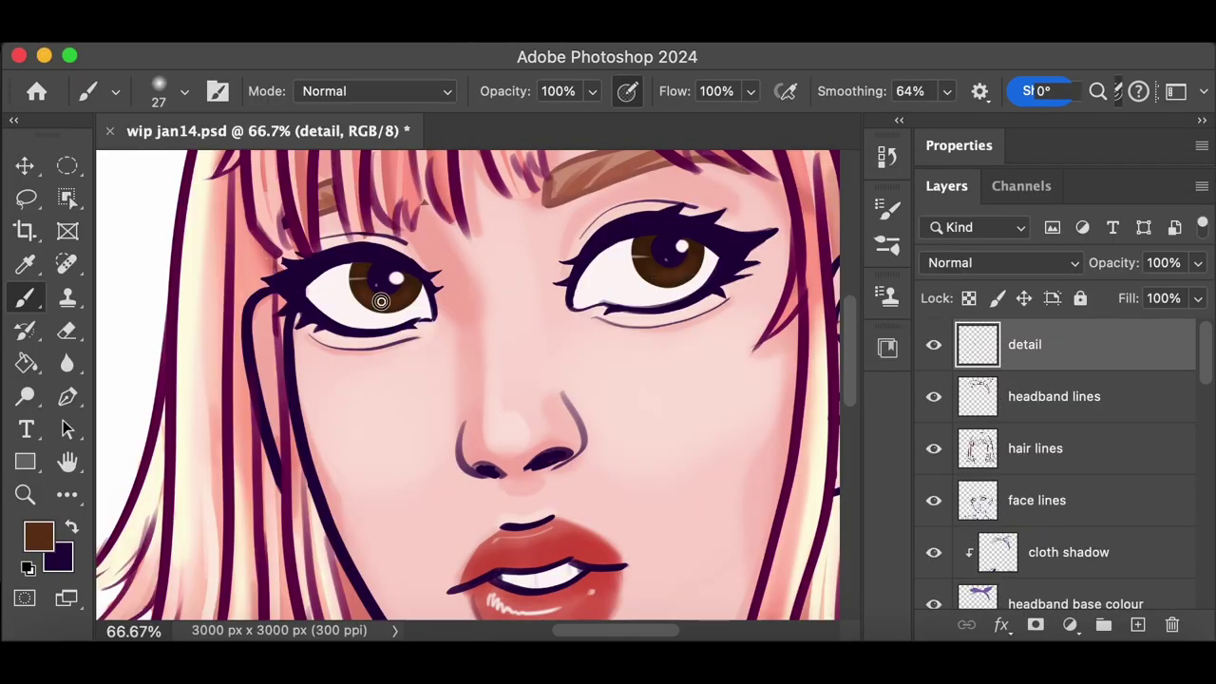
key(super+minus)
key(super+minus)
key(super+plus)
key(super+plus)
key(super+plus)
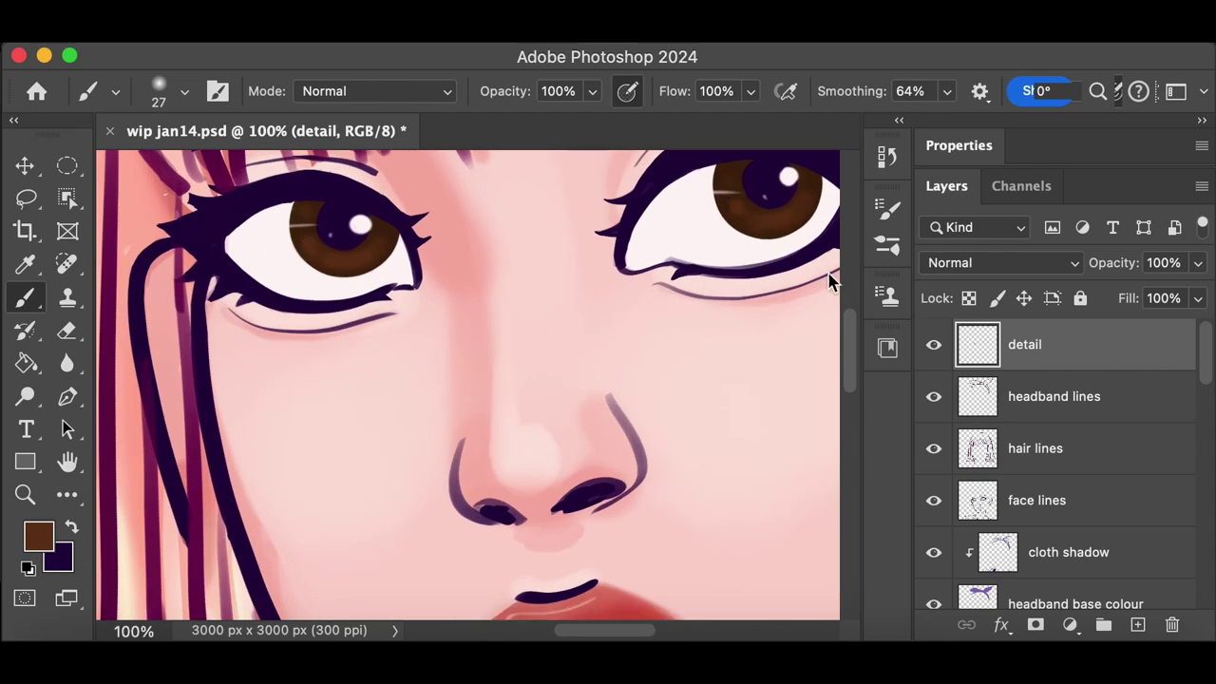
key(super+s)
Blend a still brighter brown into the lower irises, undo the excess strokes and save the document
key(super+z)
key(super+minus)
key(super+minus)
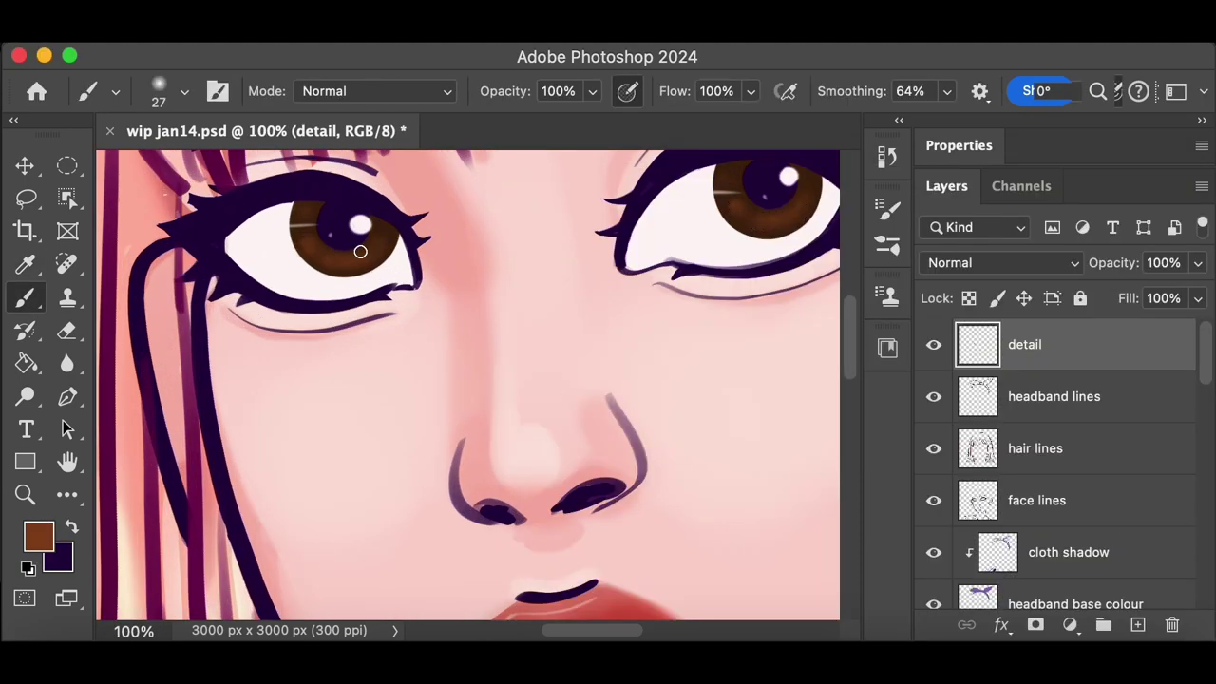
key(super+z)
key(super+minus)
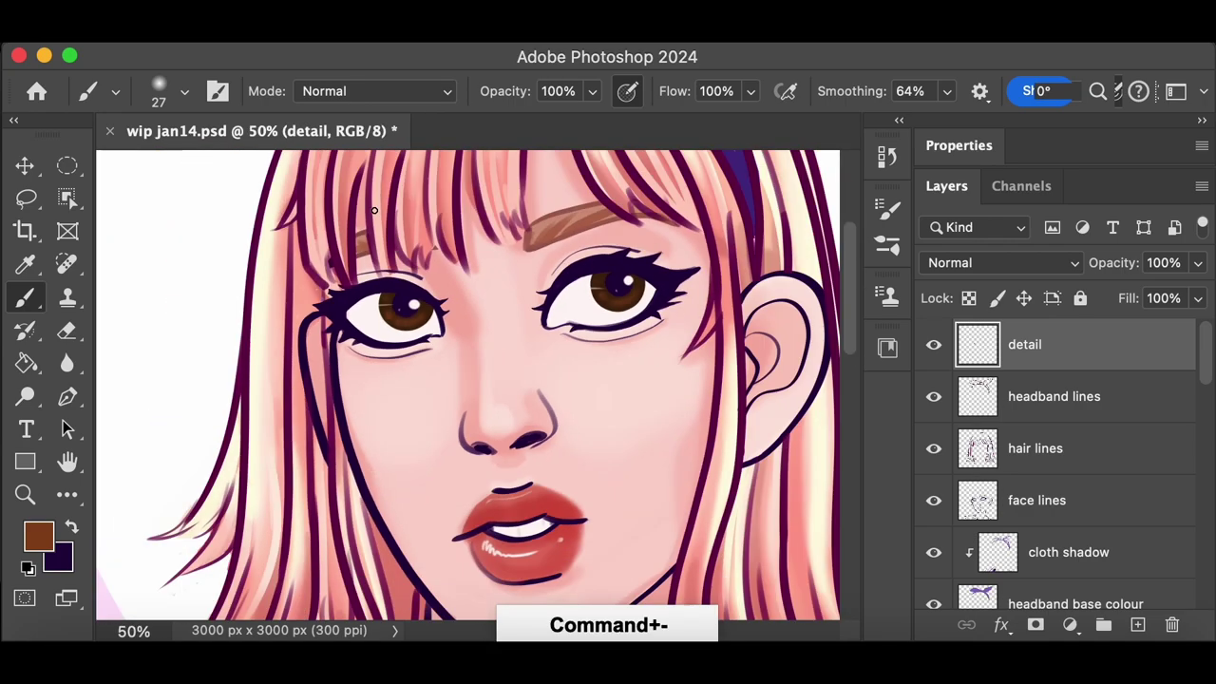
key(super+s)
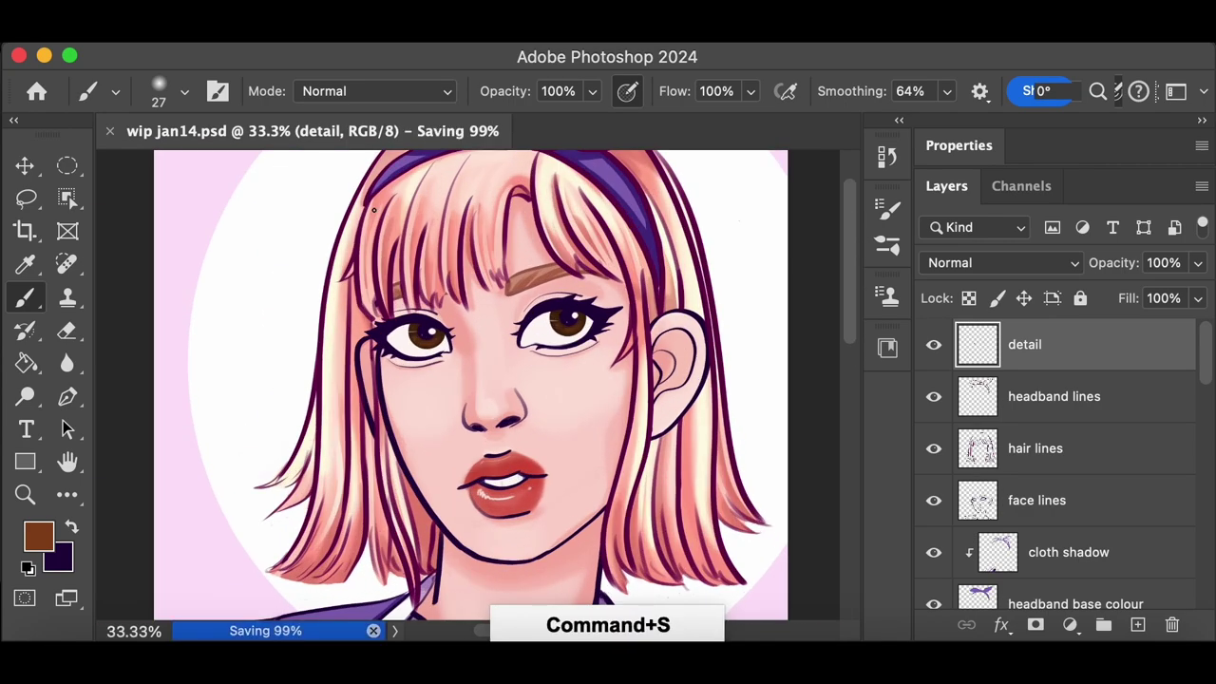
Try off-white highlights on the face, undo them and compare recent history states
key(super+z)
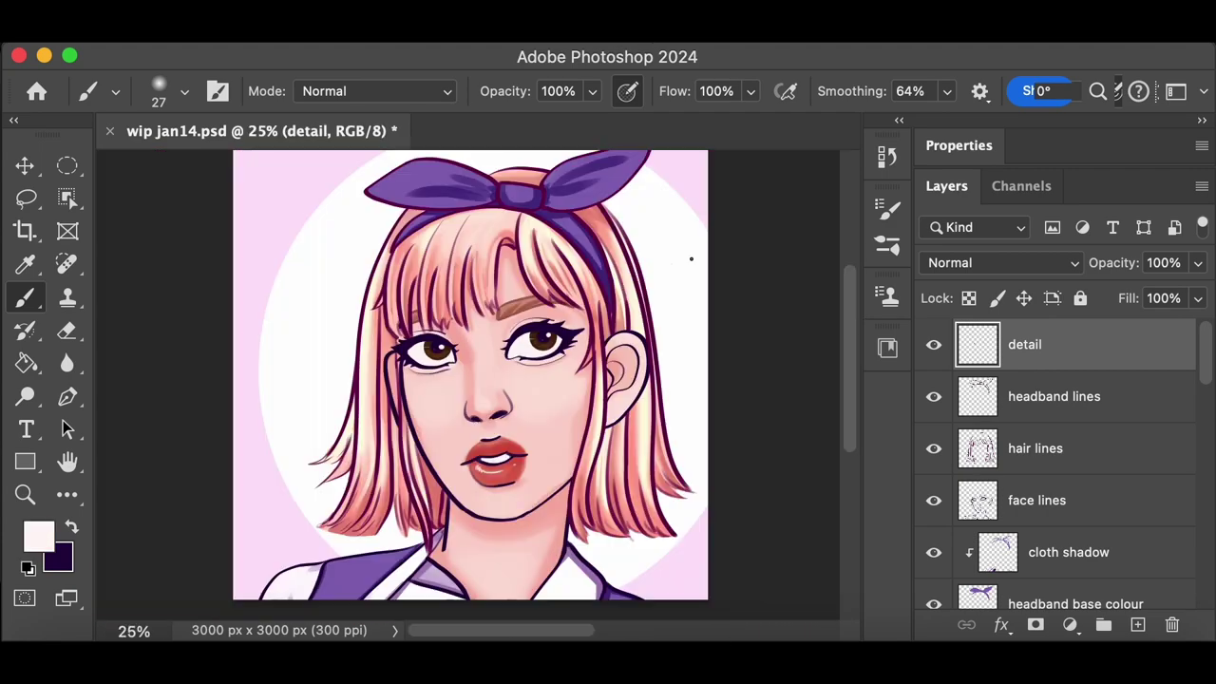
key(super+plus)
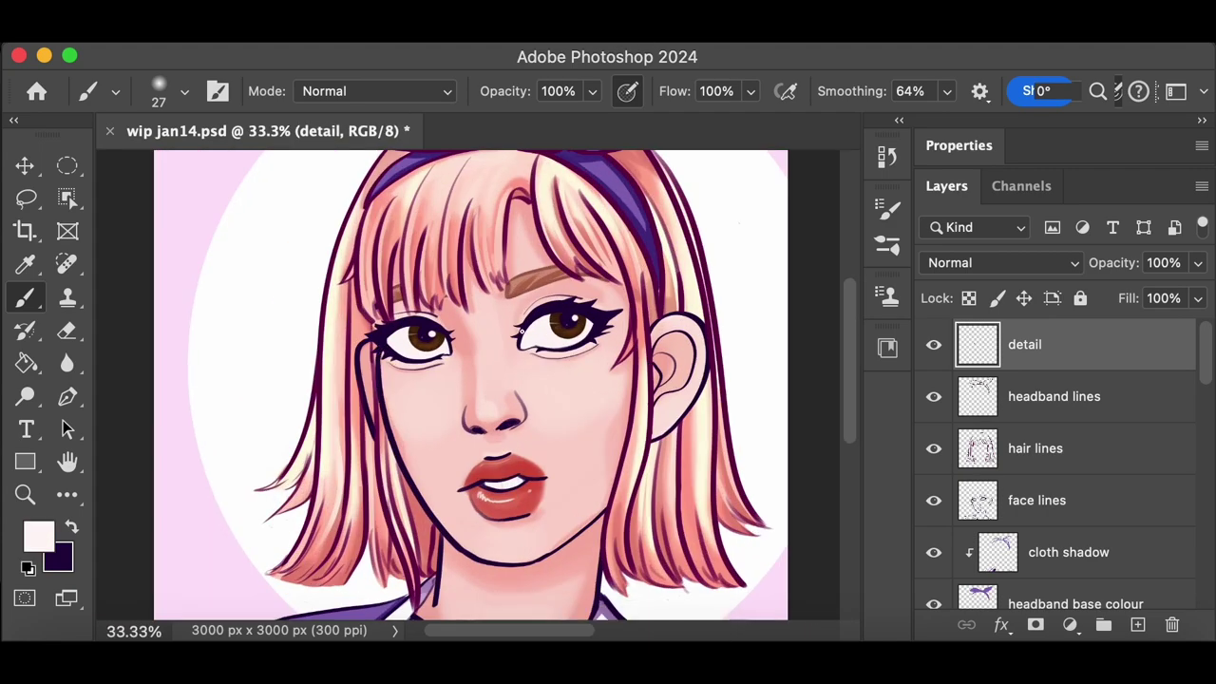
key(super+z)
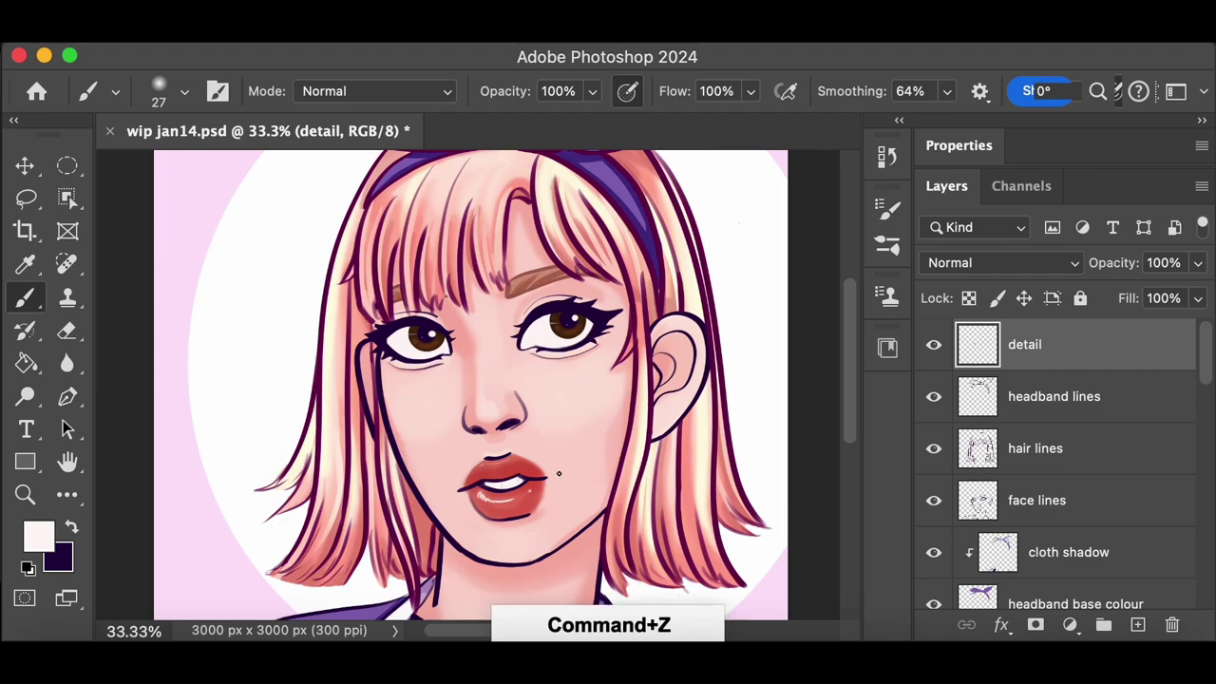
click(888, 157)
drag(852, 244, 852, 262)
click(763, 202)
click(763, 231)
click(818, 147)
Undo the stroke near the eye and paint soft off-white highlights on the ear with the size 27 brush
key(super+plus)
key(super+plus)
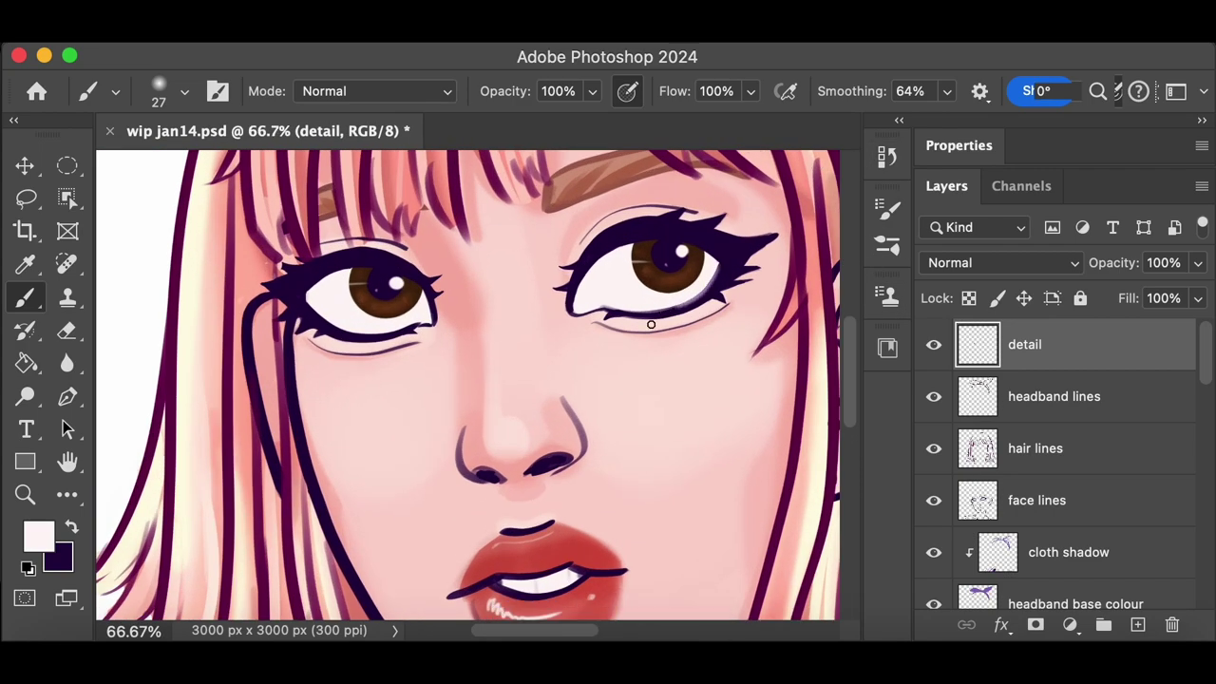
key(super+z)
scroll(707, 271, right, 4)
scroll(706, 271, down, 2)
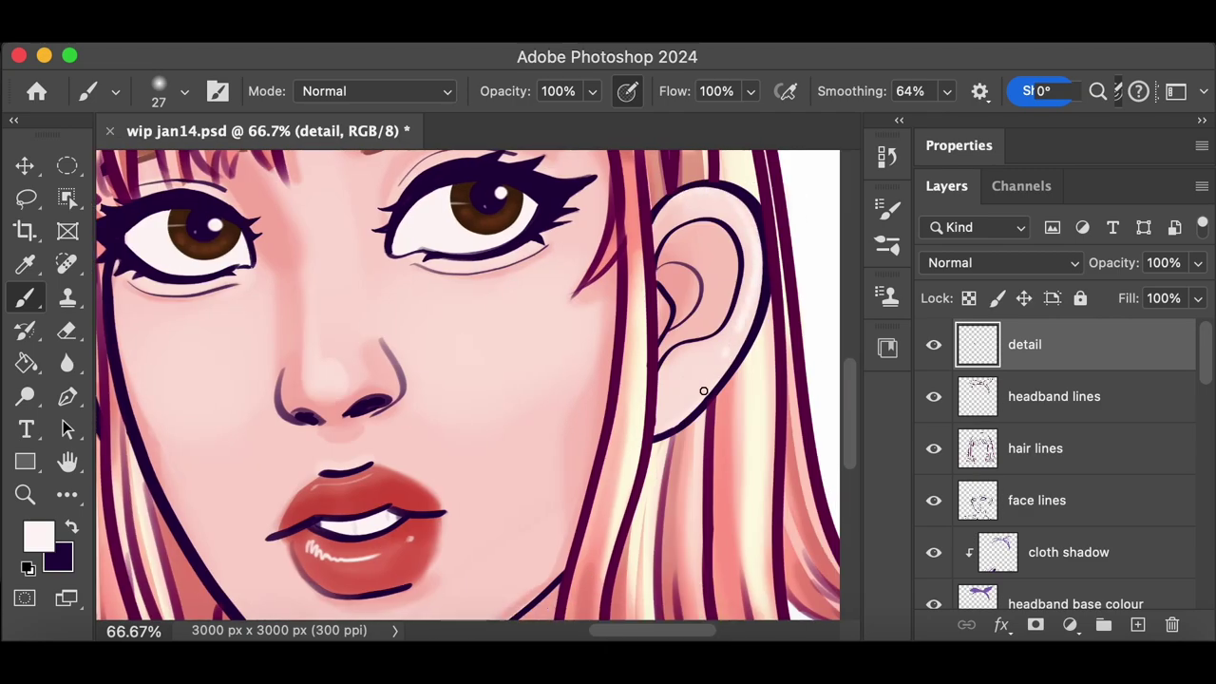
On the face lines layer with transparent pixels locked, sample the lip red, darken it and switch to a Hard Round brush at size 102
scroll(716, 361, up, 3)
alt+click(516, 443)
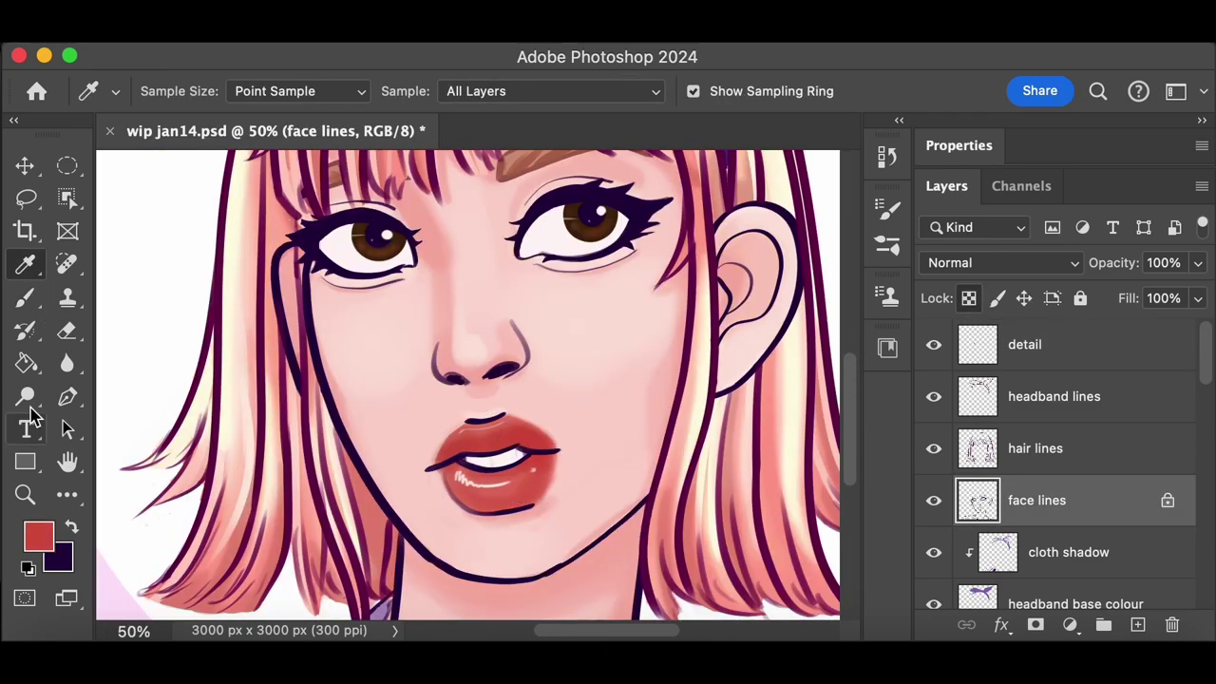
key(super+z)
key(super+z)
scroll(850, 410, up, 1)
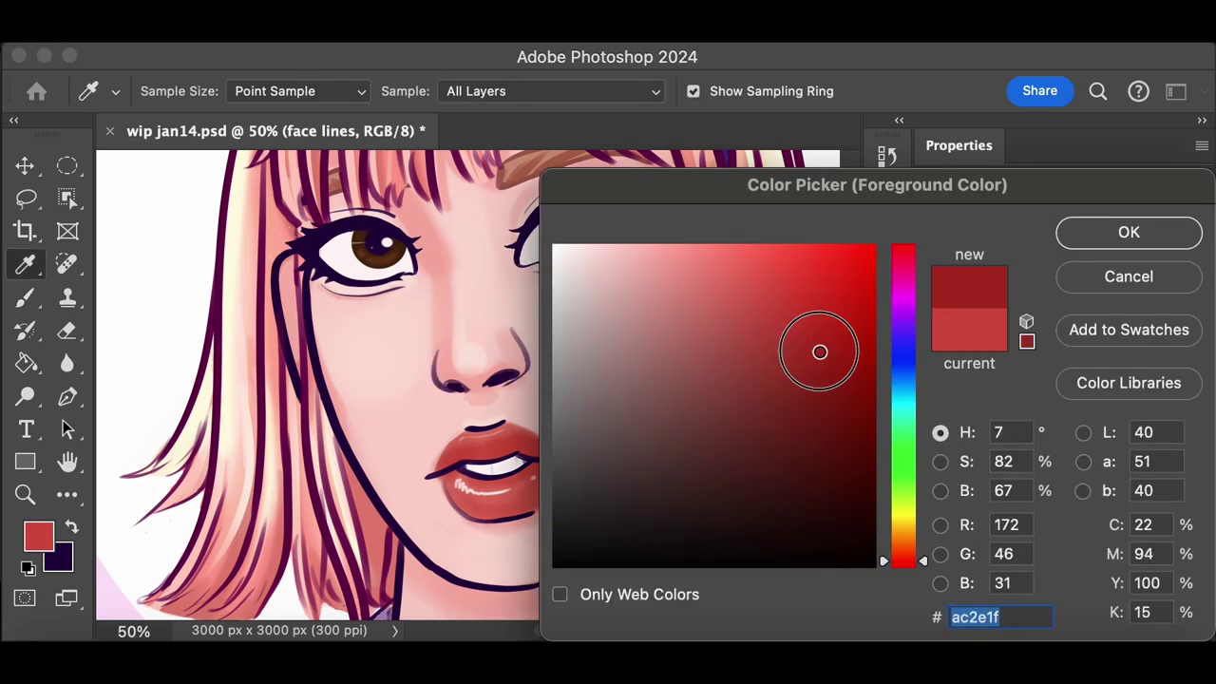
key(super+minus)
click(159, 92)
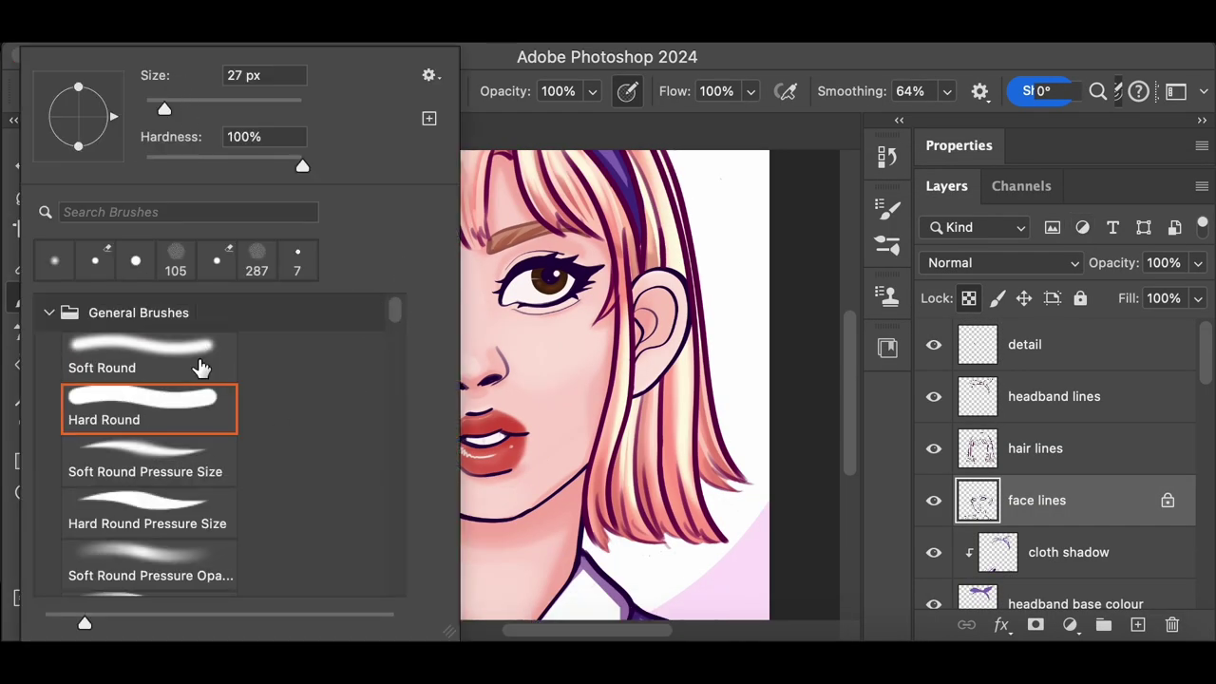
Recolour the jaw corner and lower lip line dark red with the size 102 brush, undoing the excess contour strokes
drag(360, 320, 544, 511)
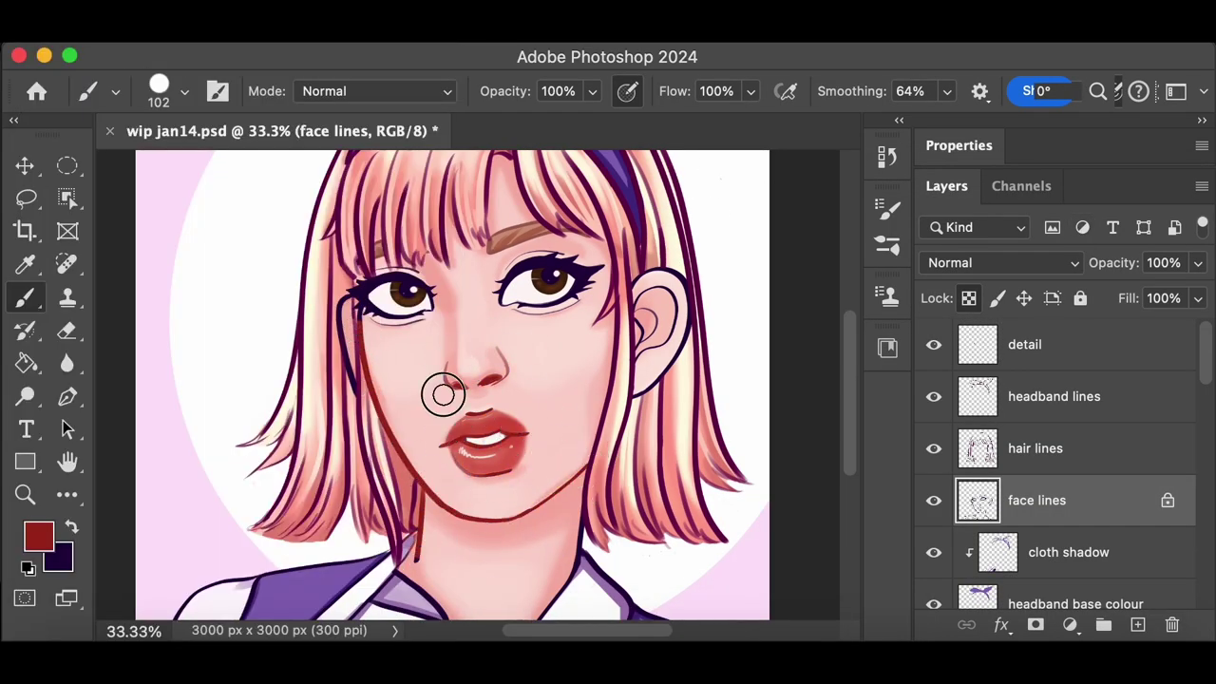
key(super+z)
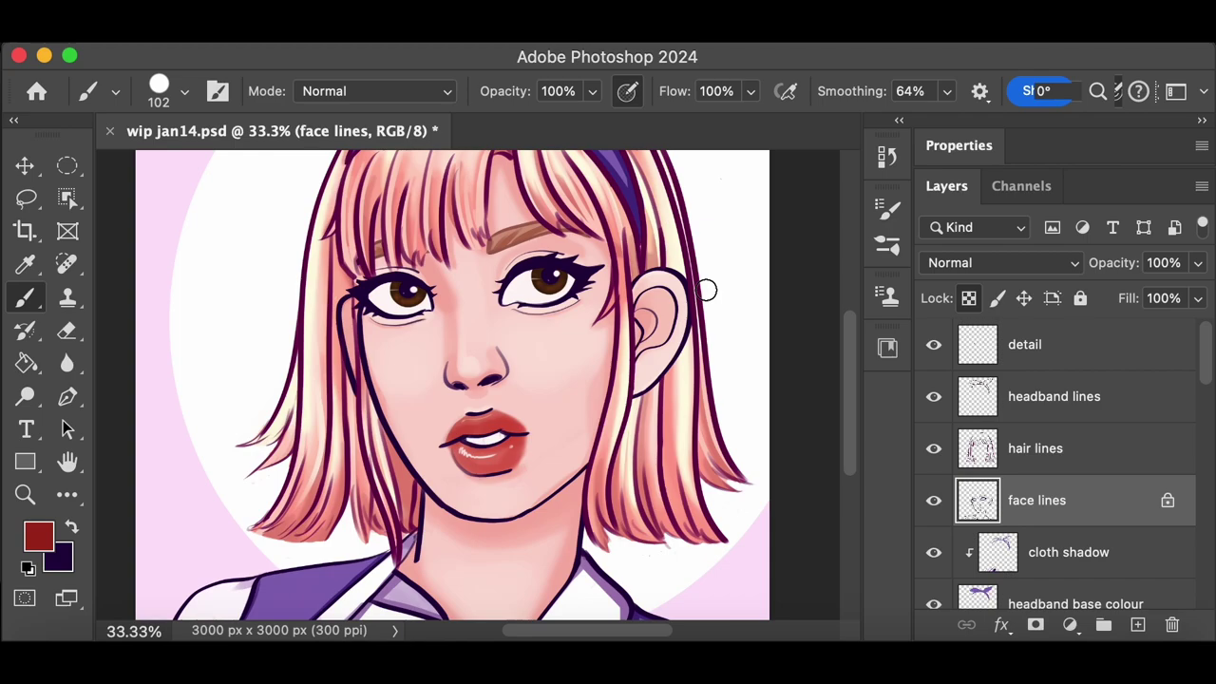
mouse_move(532, 502)
mouse_down()
mouse_move(586, 458)
mouse_move(591, 513)
mouse_up()
key(super+z)
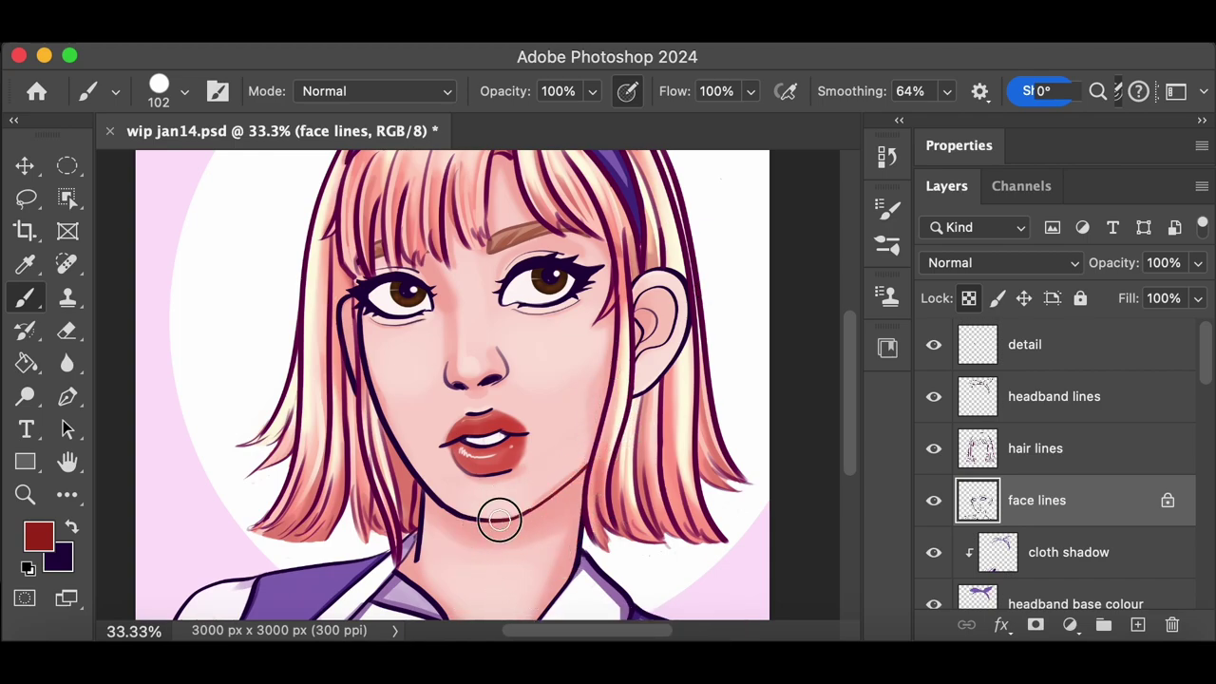
key(super+minus)
key(super+z)
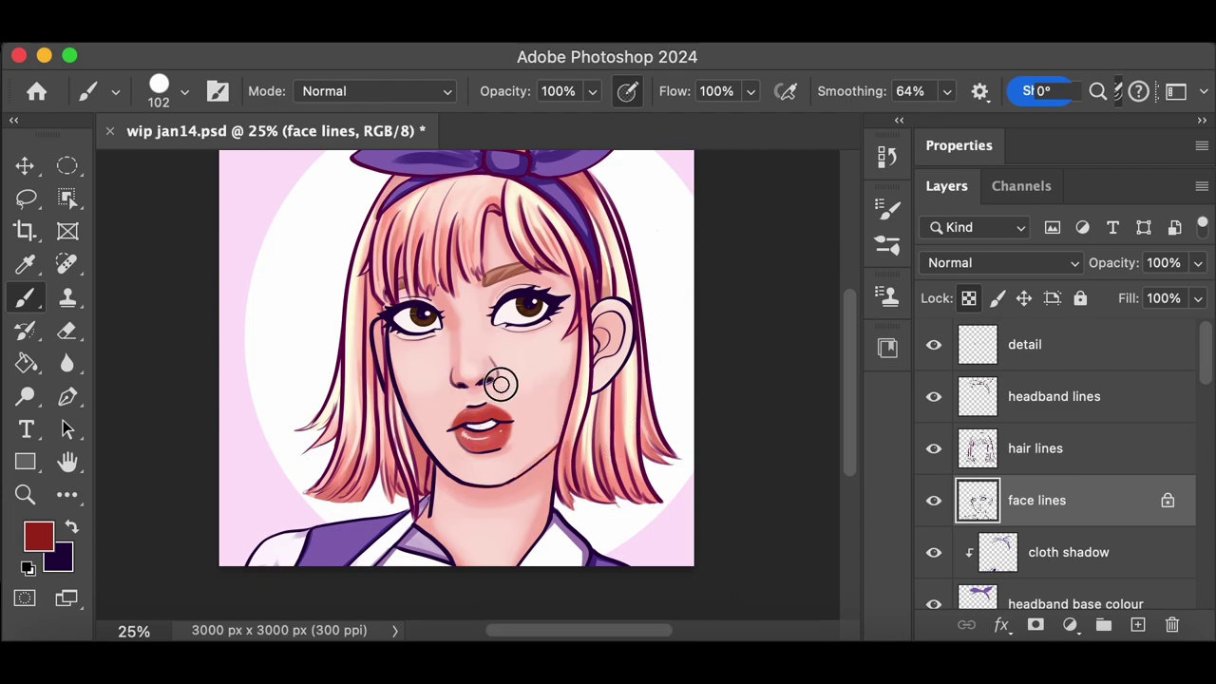
key(super+z)
key(super+equal)
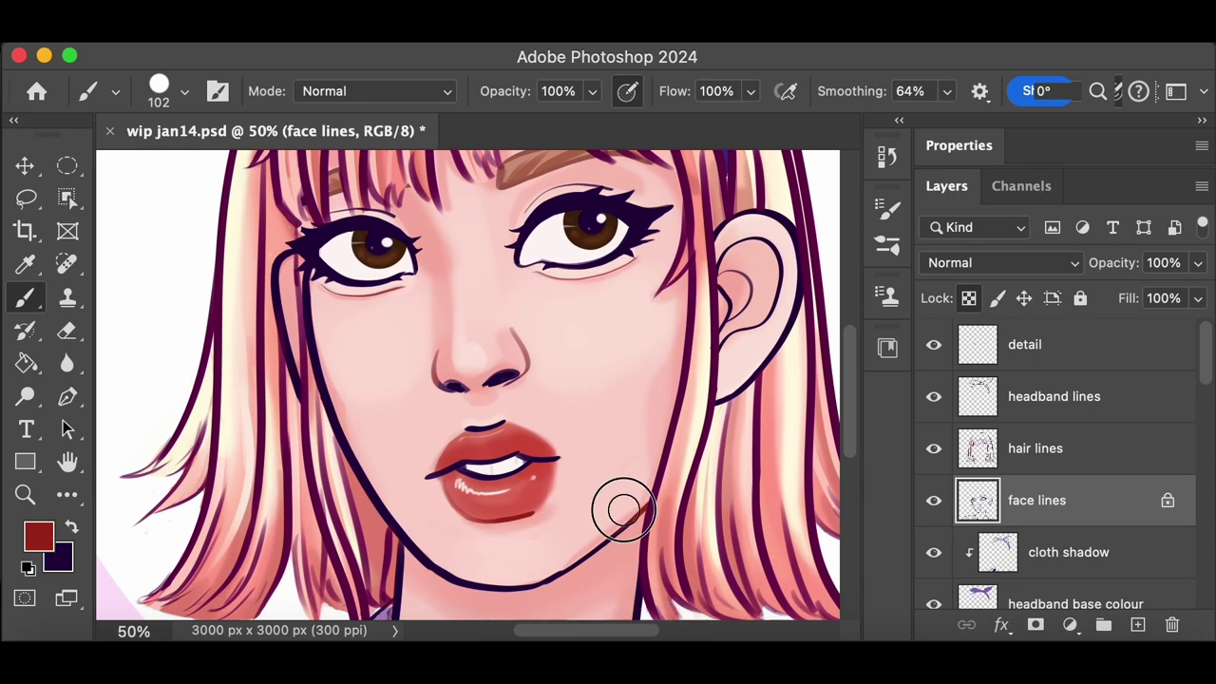
Recolour the inner ear lines dark red, reduce the brush to size 35 and recolour the fine lines around the eyes
drag(739, 297, 735, 275)
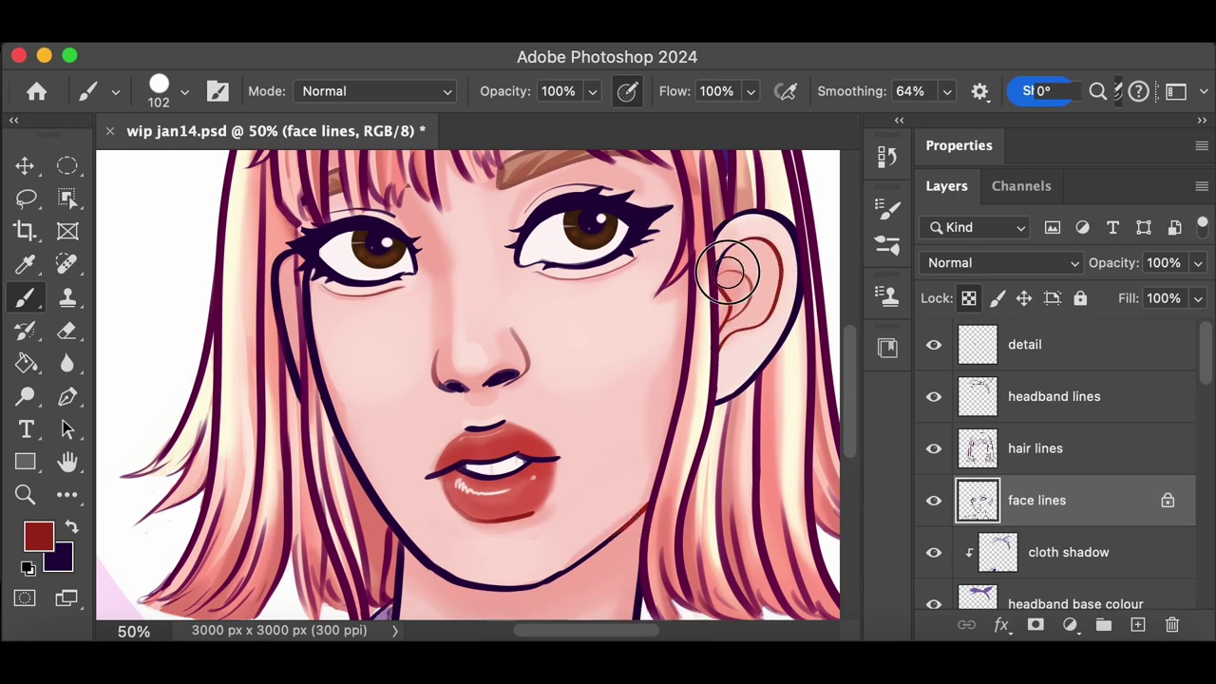
click(184, 93)
click(174, 109)
click(555, 282)
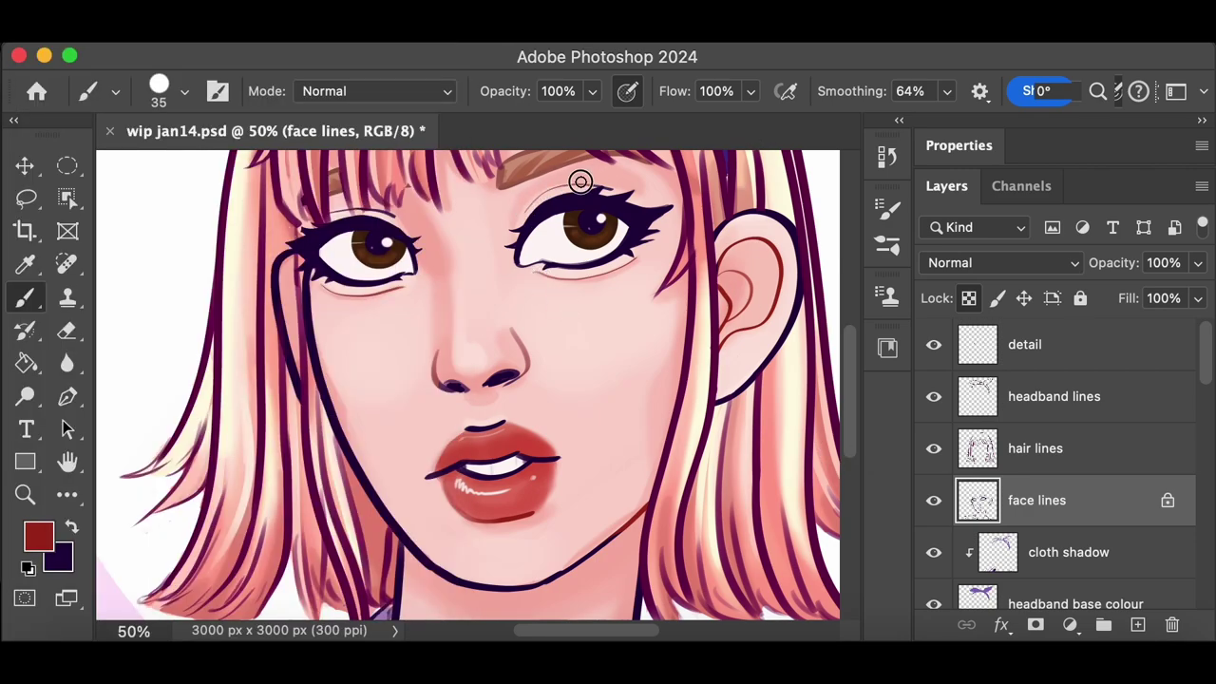
Recolour the nose outline and the nostril edge dark red with the size 35 brush
key(super+minus)
key(super+minus)
key(super+equal)
key(super+equal)
key(super+equal)
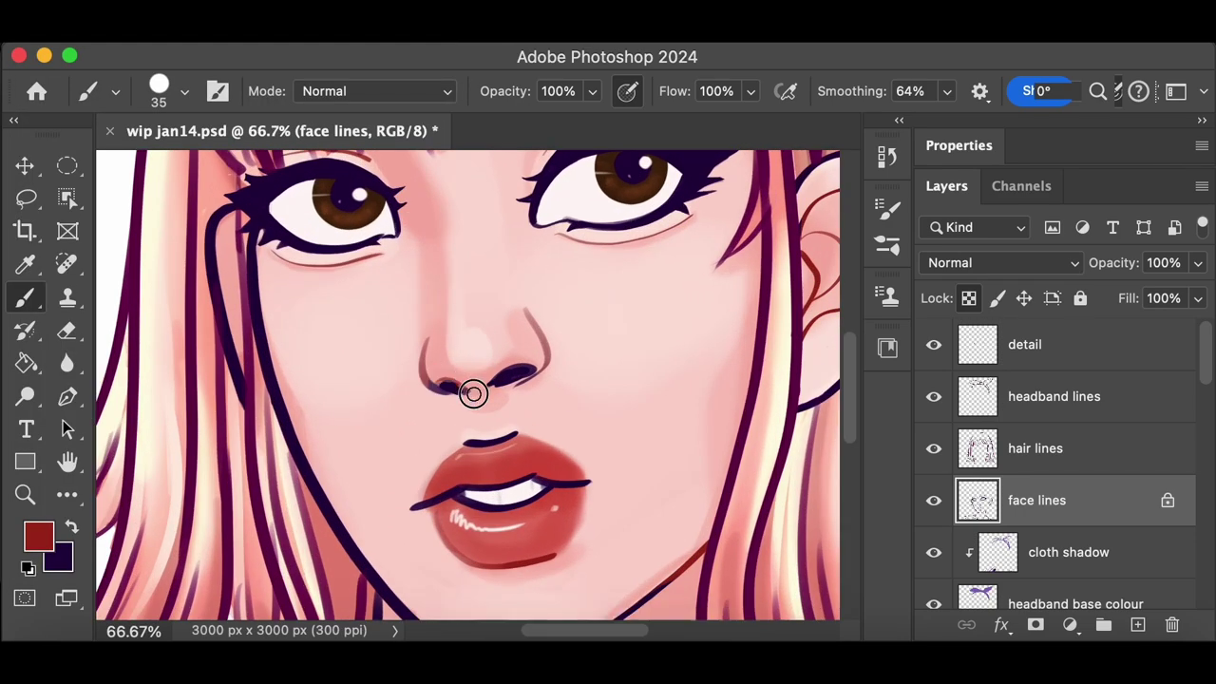
key(super+minus)
key(super+minus)
key(super+equal)
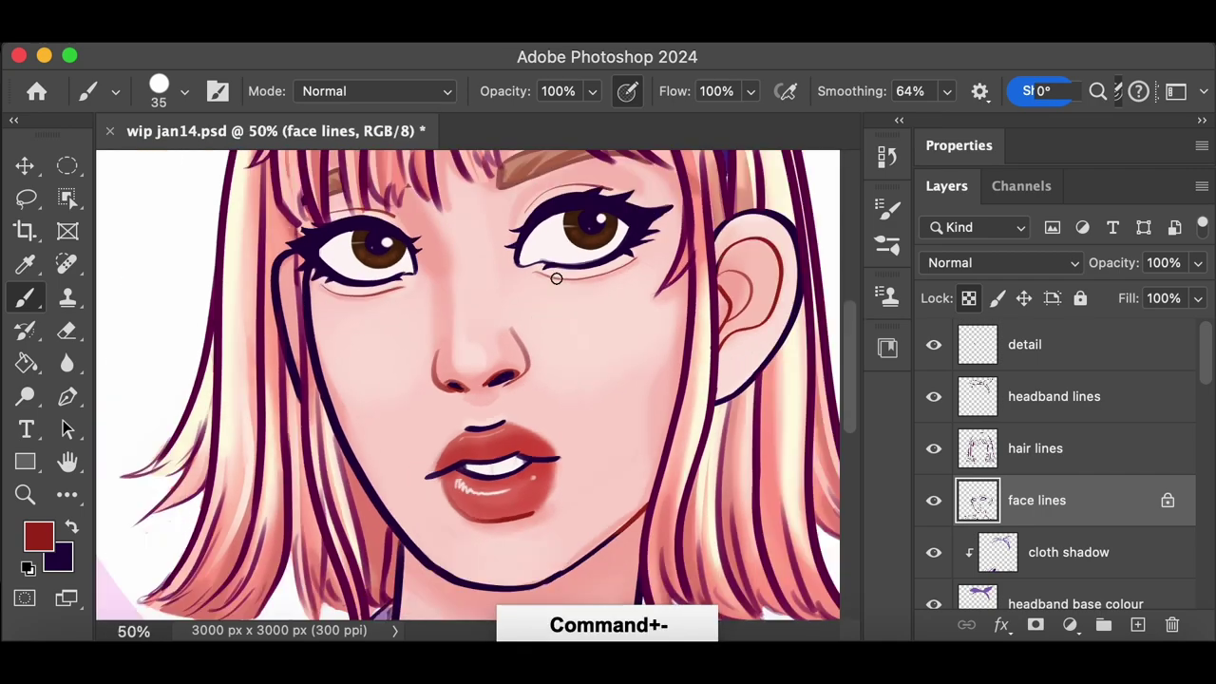
Try recolouring the long face contour dark red with the size 35 brush and undo each stroke
drag(309, 285, 474, 580)
key(super+z)
drag(312, 342, 454, 580)
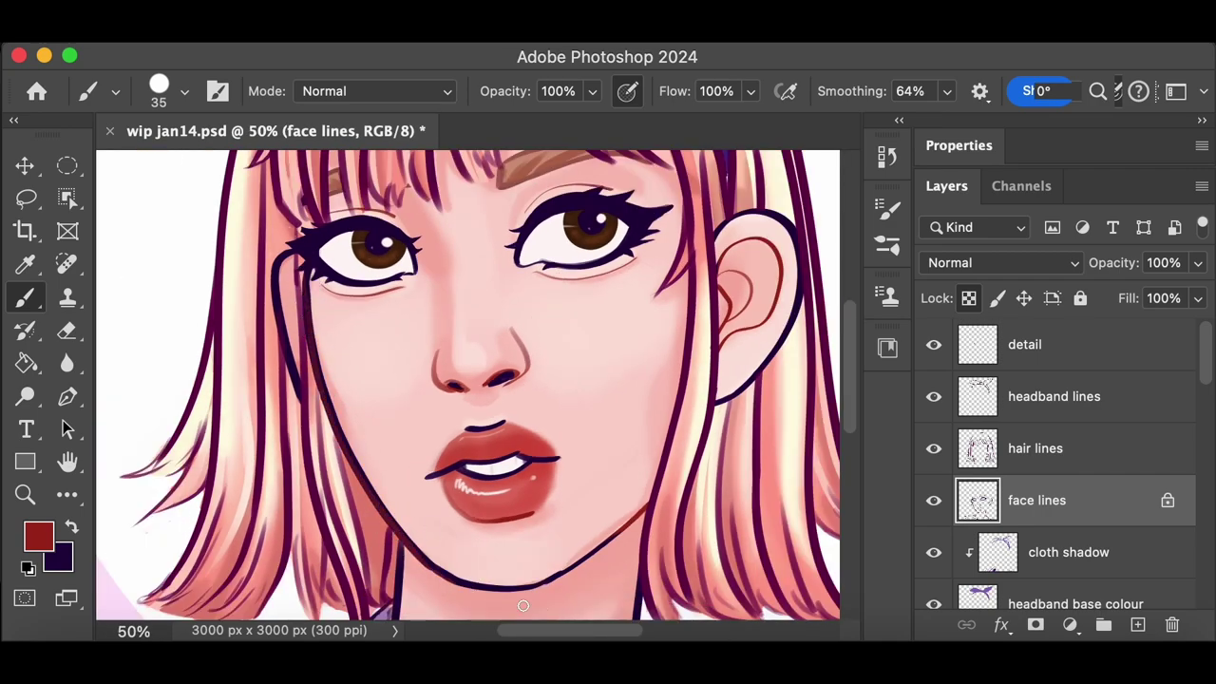
key(super+minus)
key(super+equal)
key(super+minus)
key(super+z)
drag(356, 312, 443, 501)
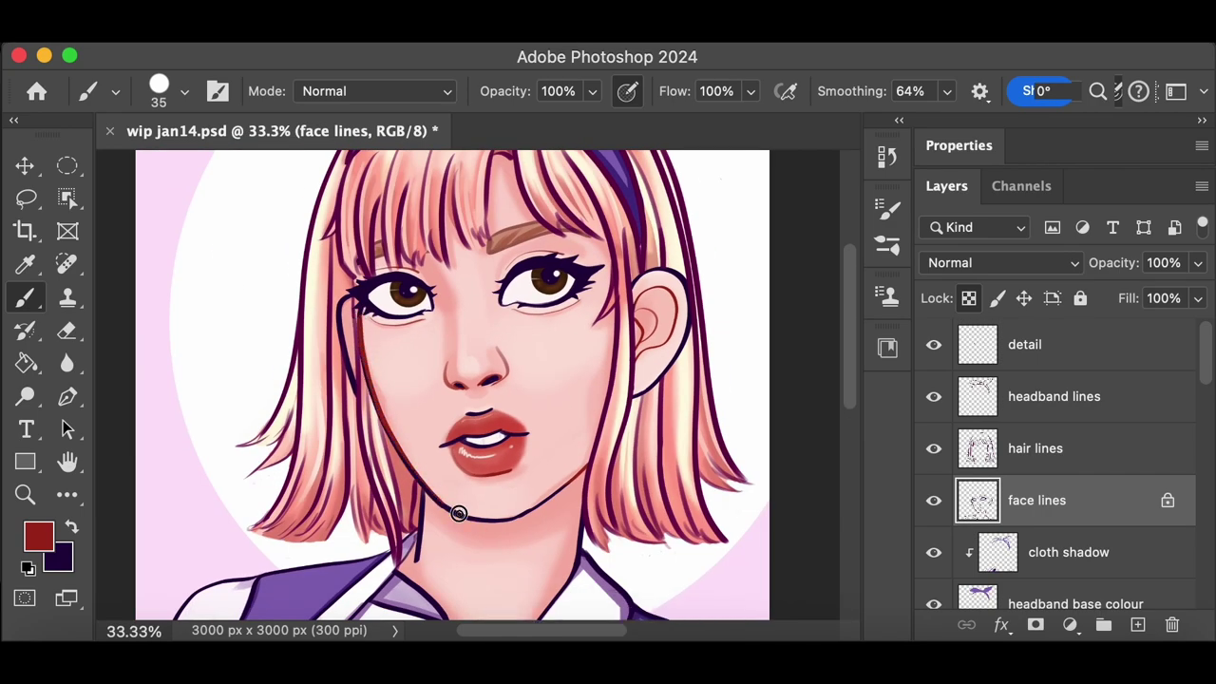
key(super+z)
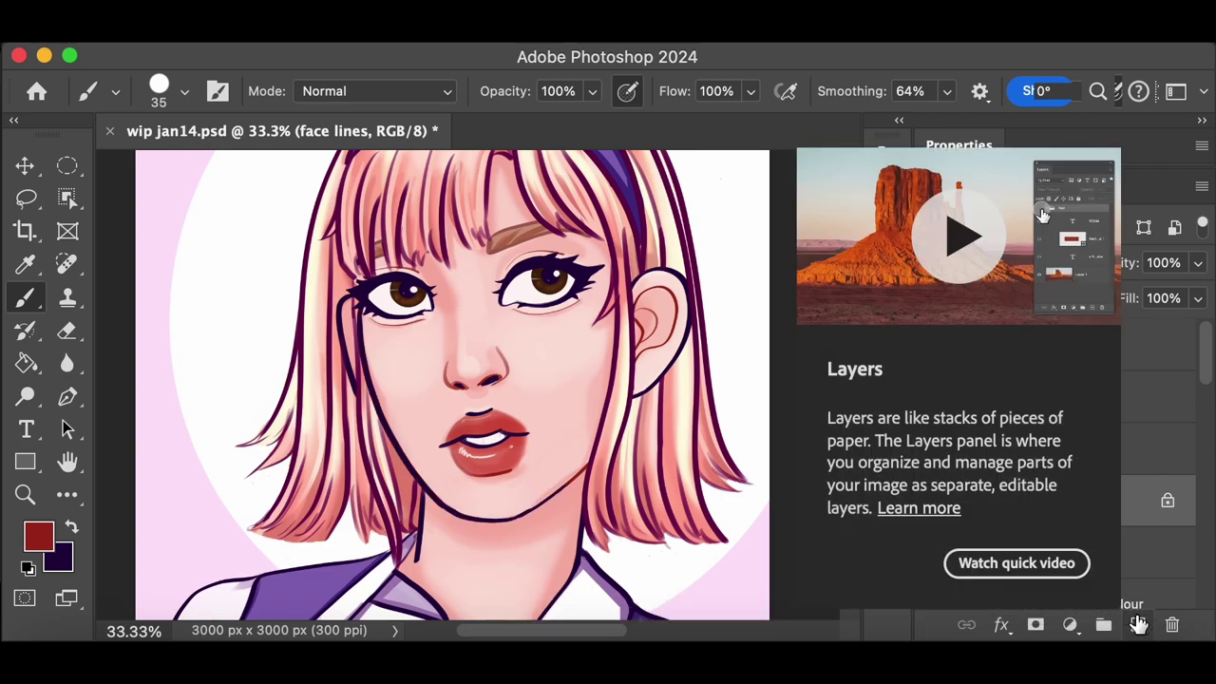
Set the brush size to 59 and recolour the face contour, chin and neck line dark red
key(super+z)
right_click(474, 247)
drag(180, 99, 196, 98)
drag(476, 247, 511, 247)
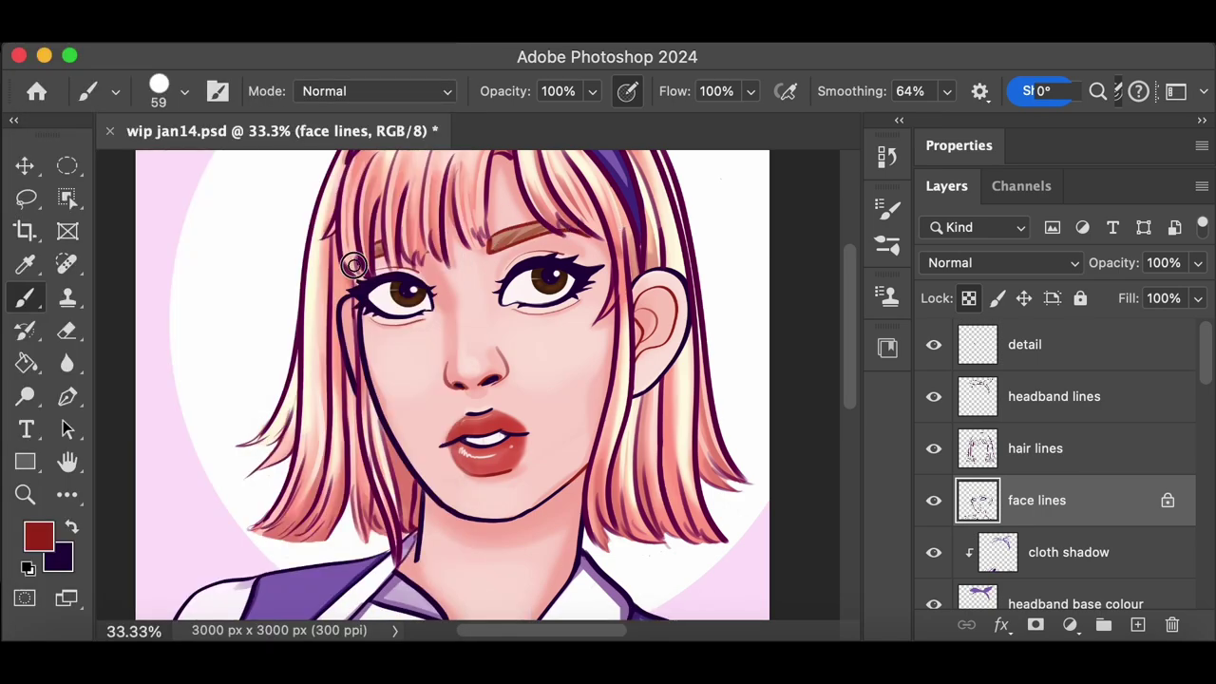
drag(362, 340, 434, 499)
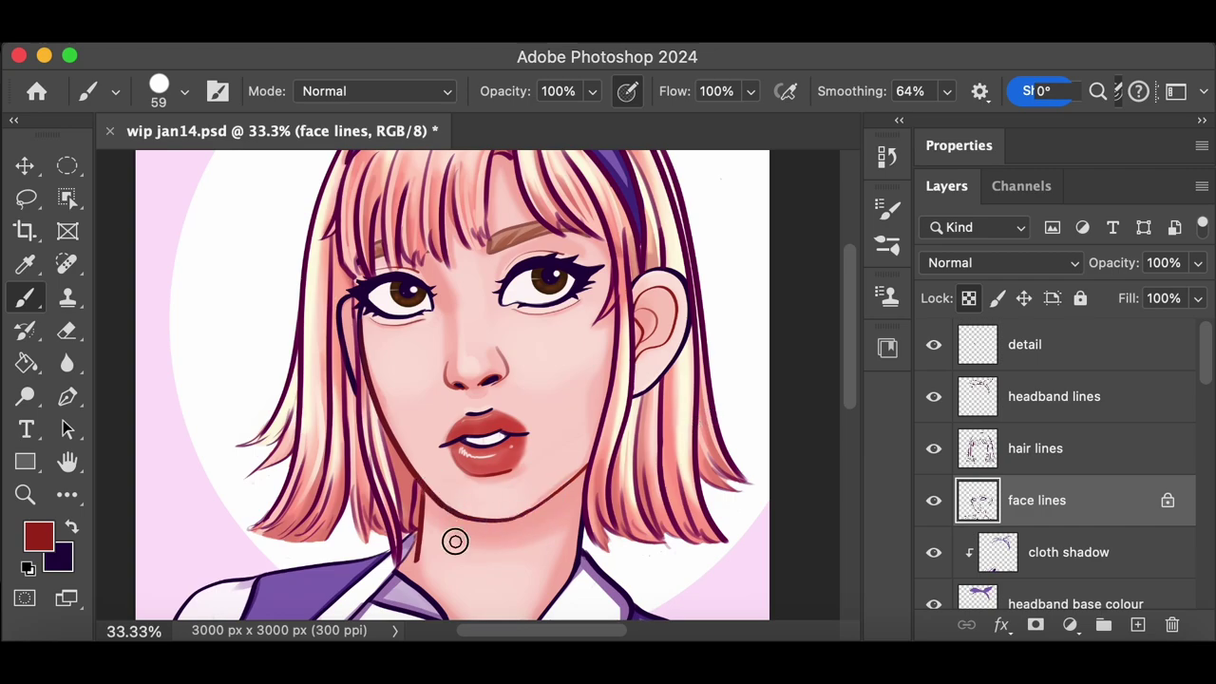
key(super+minus)
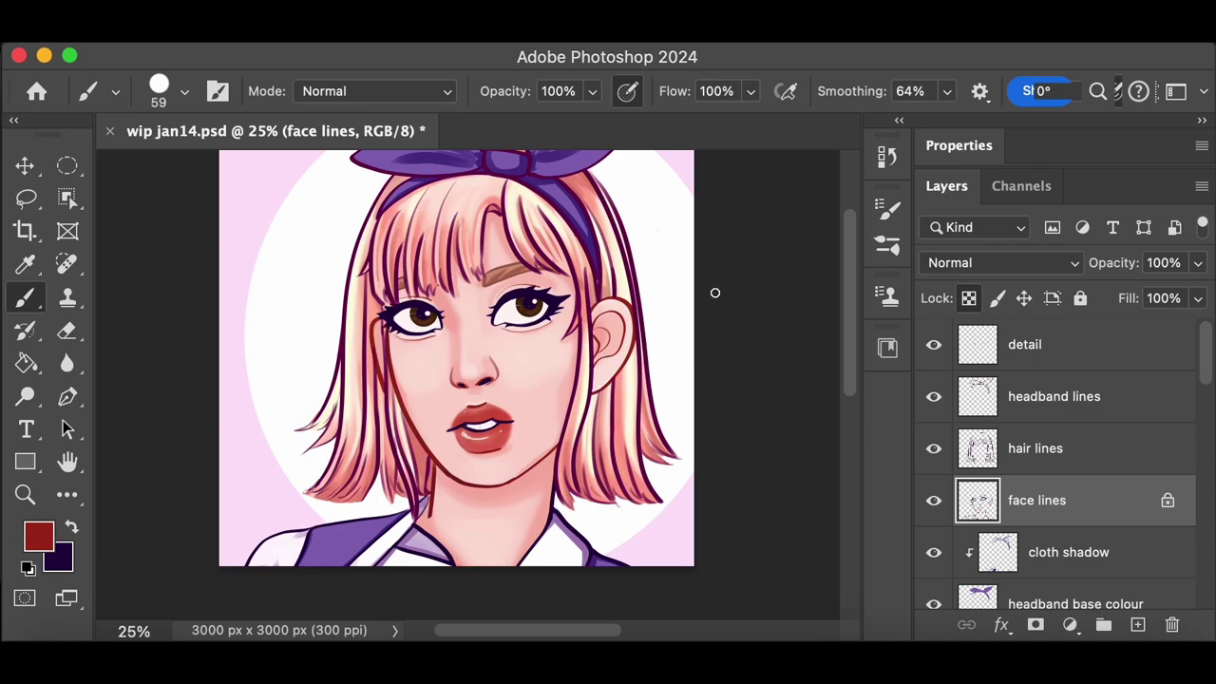
Compare the portrait's linework before and after recolouring by switching between recent history states
click(887, 157)
click(808, 214)
click(814, 265)
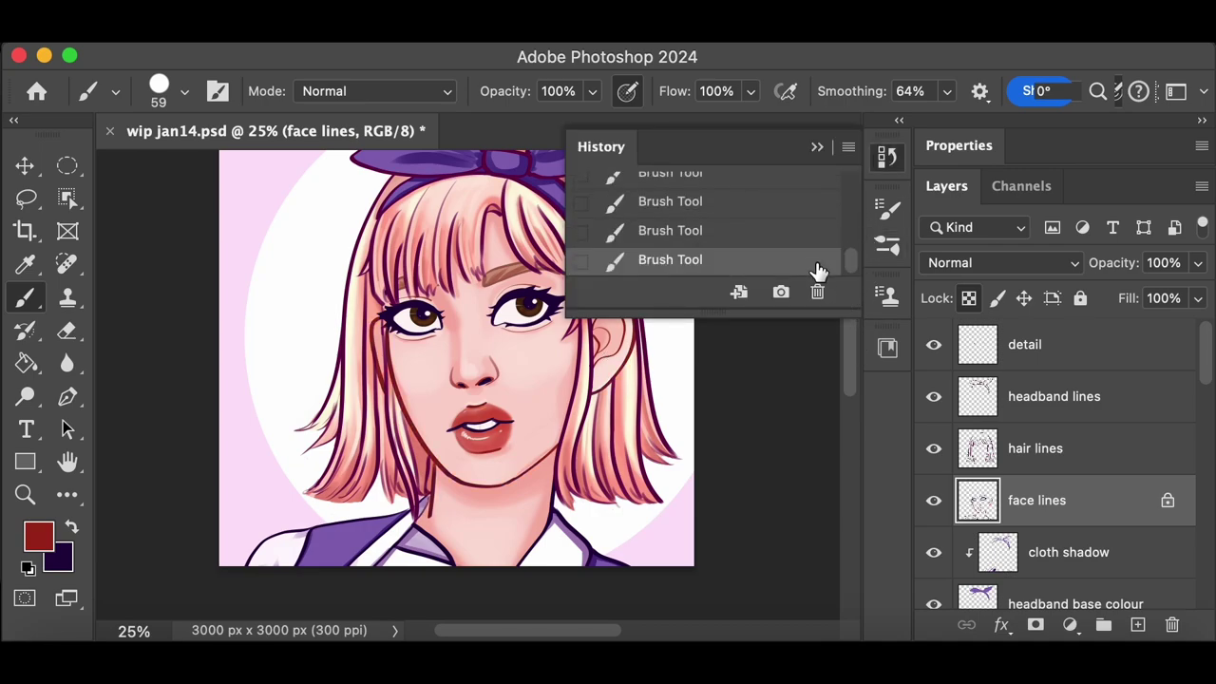
click(815, 179)
click(813, 266)
click(807, 209)
click(817, 263)
click(817, 146)
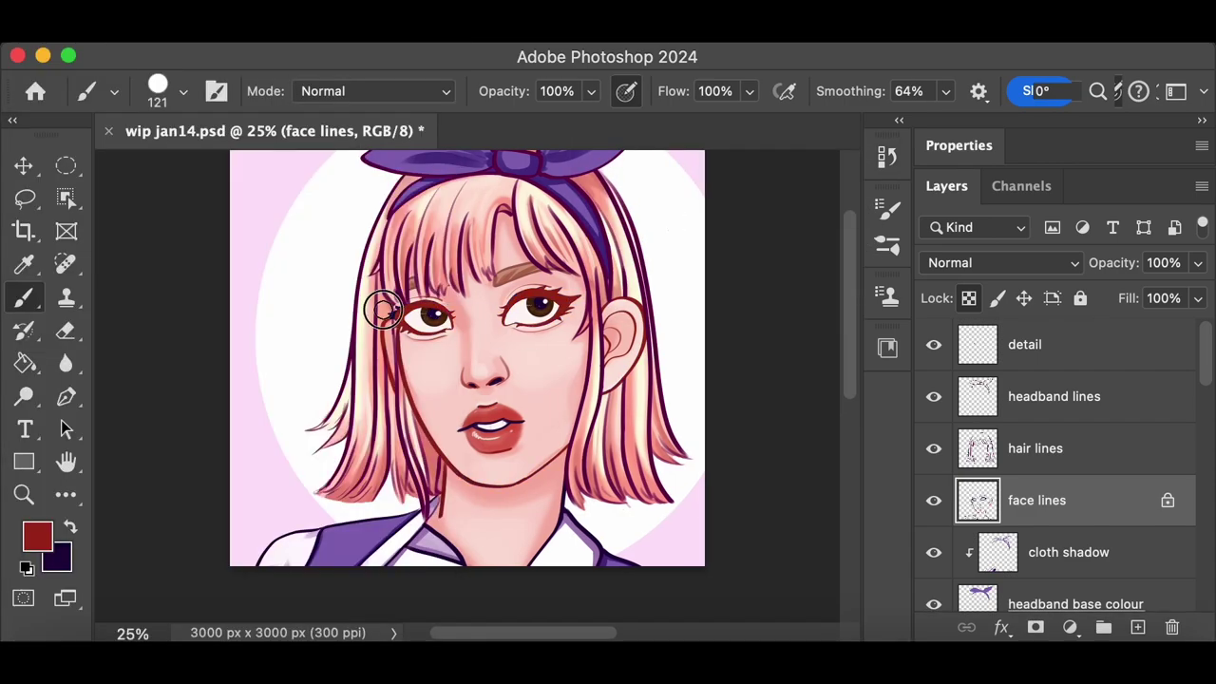
Undo the red eyelash strokes, choose a darker red, try it across the eyes and undo that stroke too
key(super+z)
key(super+z)
key(super+z)
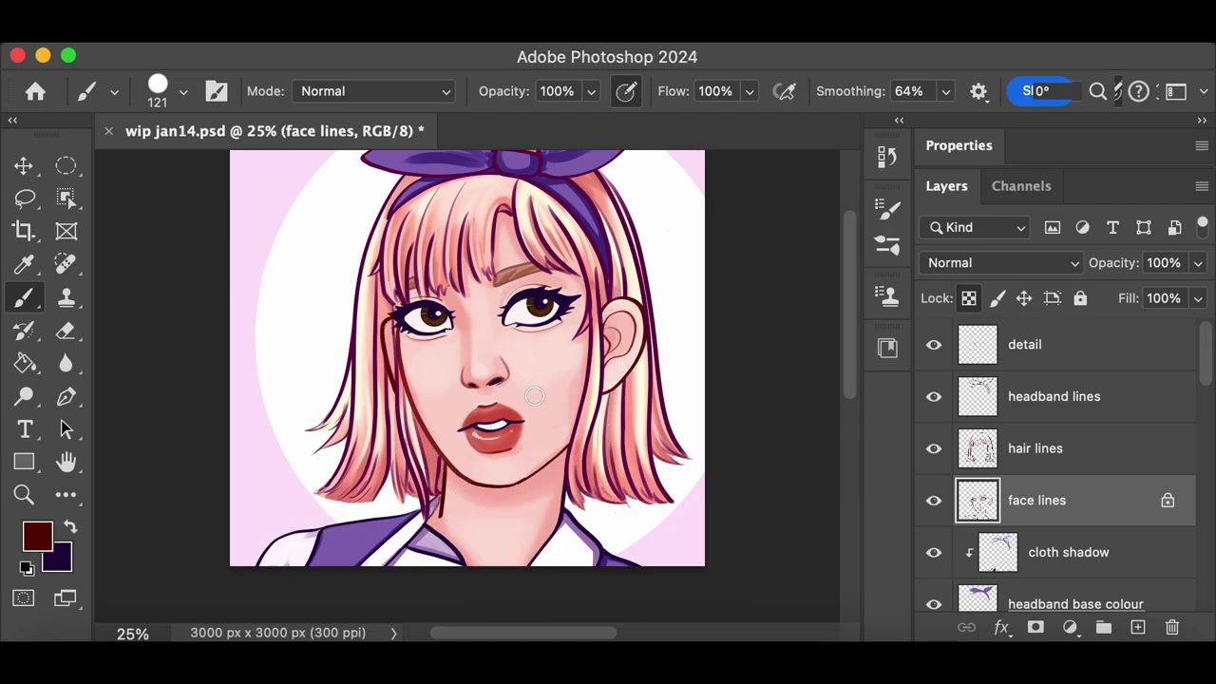
key(super+z)
drag(564, 284, 402, 339)
key(super+z)
Switch to a soft round brush at size 121 and blend the darker red into the face contour
key(super+plus)
key(super+plus)
click(184, 92)
click(190, 472)
click(598, 133)
drag(417, 519, 388, 414)
key(super+z)
drag(446, 568, 405, 466)
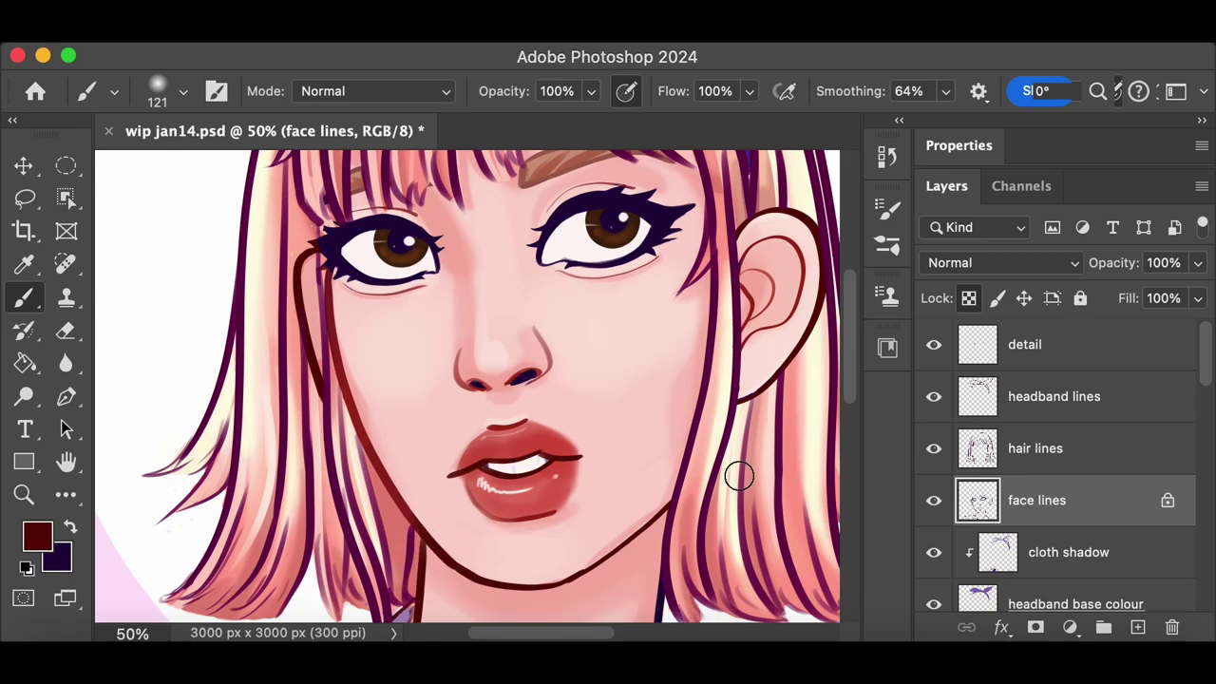
Undo the last contour stroke, choose a near-black maroon and recolour the eyelashes and eye outlines with the soft brush
key(super+z)
key(super+minus)
key(super+plus)
click(38, 537)
click(844, 498)
click(1140, 203)
mouse_move(546, 230)
mouse_down()
mouse_move(578, 188)
mouse_move(688, 215)
mouse_up()
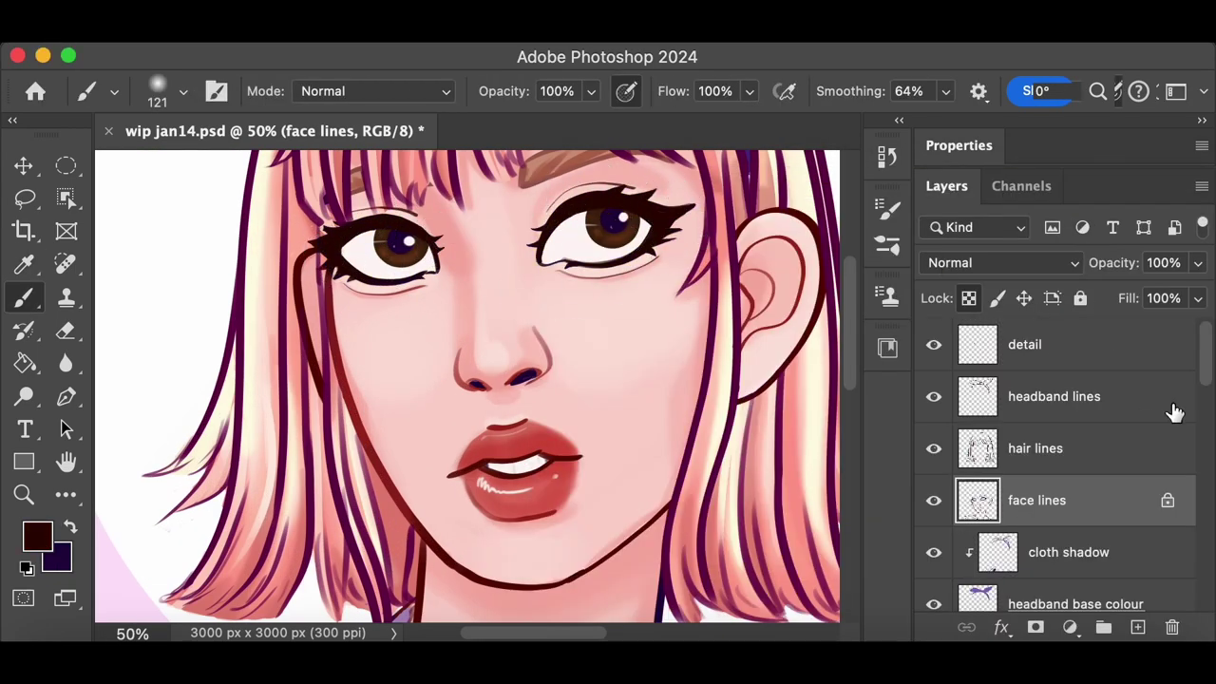
Select the pupils layer, lock its transparent pixels and recolour both pupils with the near-black maroon
drag(1205, 370, 1207, 461)
click(1093, 451)
click(968, 298)
key(super+minus)
key(super+minus)
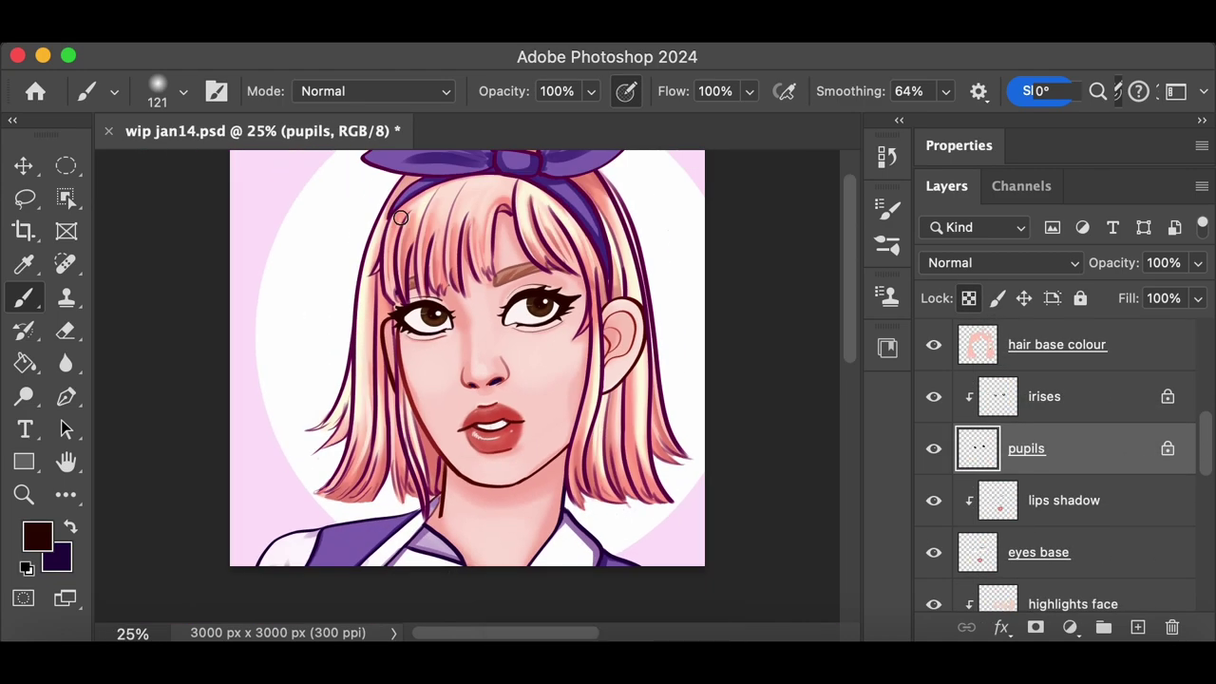
Compare the recoloured eyes across recent history states, return to the latest one and save the document
click(889, 157)
click(781, 232)
click(781, 205)
click(799, 261)
click(817, 147)
key(super+s)
Lock the hair lines layer's transparent pixels, enlarge the soft brush to size 1760, try a stroke across the hair and undo it
drag(1205, 443, 1205, 350)
click(1121, 459)
click(968, 297)
click(184, 92)
drag(234, 110, 371, 110)
drag(496, 174, 700, 350)
key(super+z)
Sample and adjust a new line colour, try it over the hair and compare the result in the history
click(25, 266)
click(38, 537)
click(861, 415)
click(1129, 232)
mouse_move(249, 313)
mouse_down()
mouse_move(165, 304)
mouse_move(245, 399)
mouse_up()
click(888, 157)
click(770, 262)
click(772, 233)
click(817, 148)
Sample further colours from the hair and adjust them to a muted brownish red for the hair lines
click(394, 326)
click(38, 537)
mouse_move(871, 440)
mouse_down()
mouse_move(904, 485)
mouse_move(916, 440)
mouse_up()
click(1129, 232)
click(420, 234)
click(38, 537)
click(546, 239)
click(38, 537)
click(1129, 231)
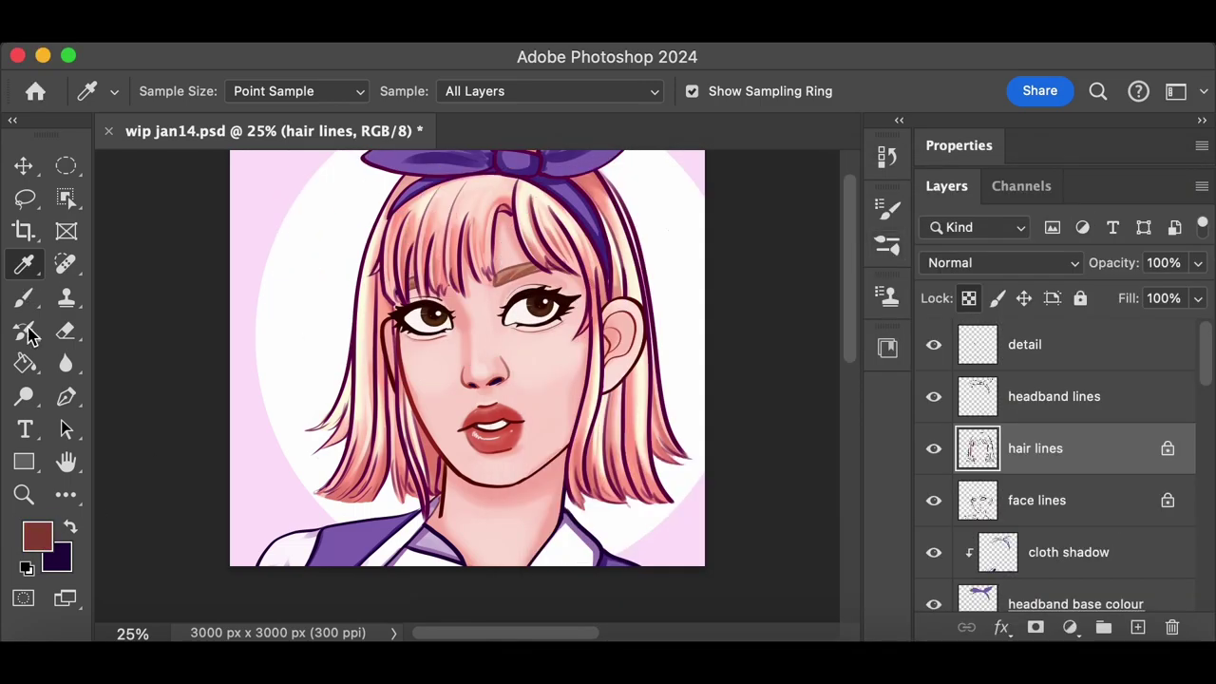
Try the brownish red on the hair lines with the size 1760 soft brush, save the document and undo the stroke
click(24, 298)
drag(475, 247, 575, 446)
key(super+s)
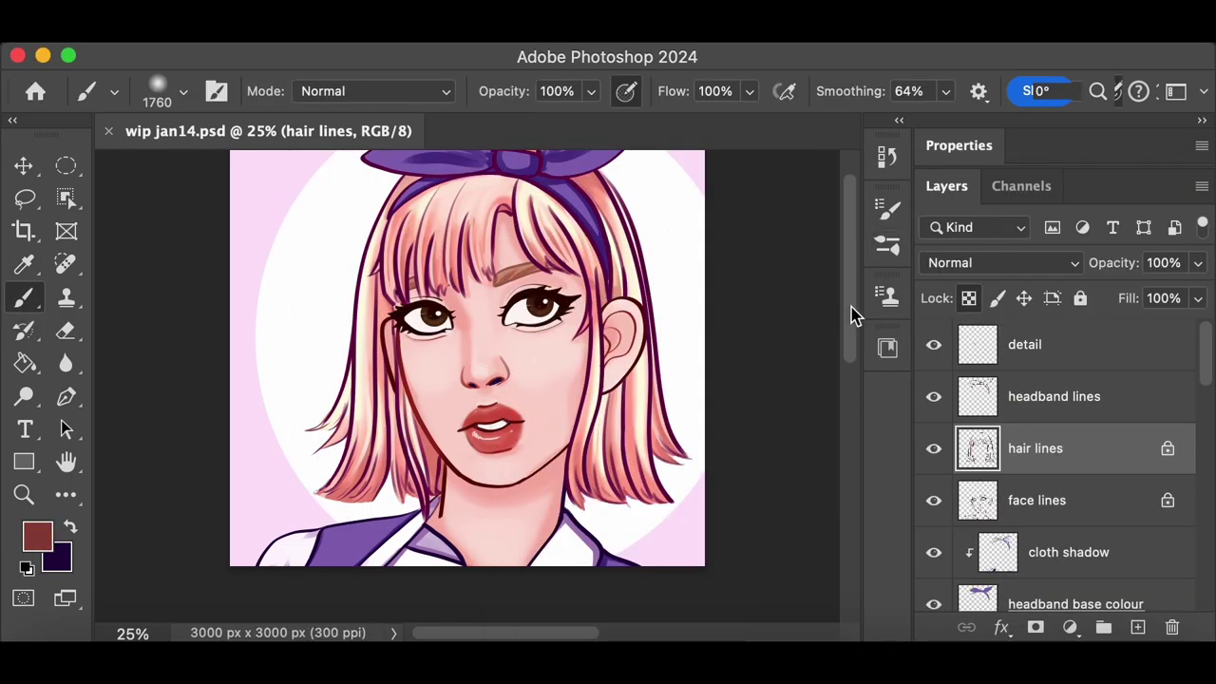
drag(849, 521, 845, 433)
key(super+z)
Try a saturated dark red on the hair lines, undo it and recolour them with a brighter red using the size 1760 brush
click(38, 537)
click(817, 349)
click(1129, 232)
mouse_move(608, 237)
mouse_down()
mouse_move(402, 326)
mouse_move(655, 409)
mouse_up()
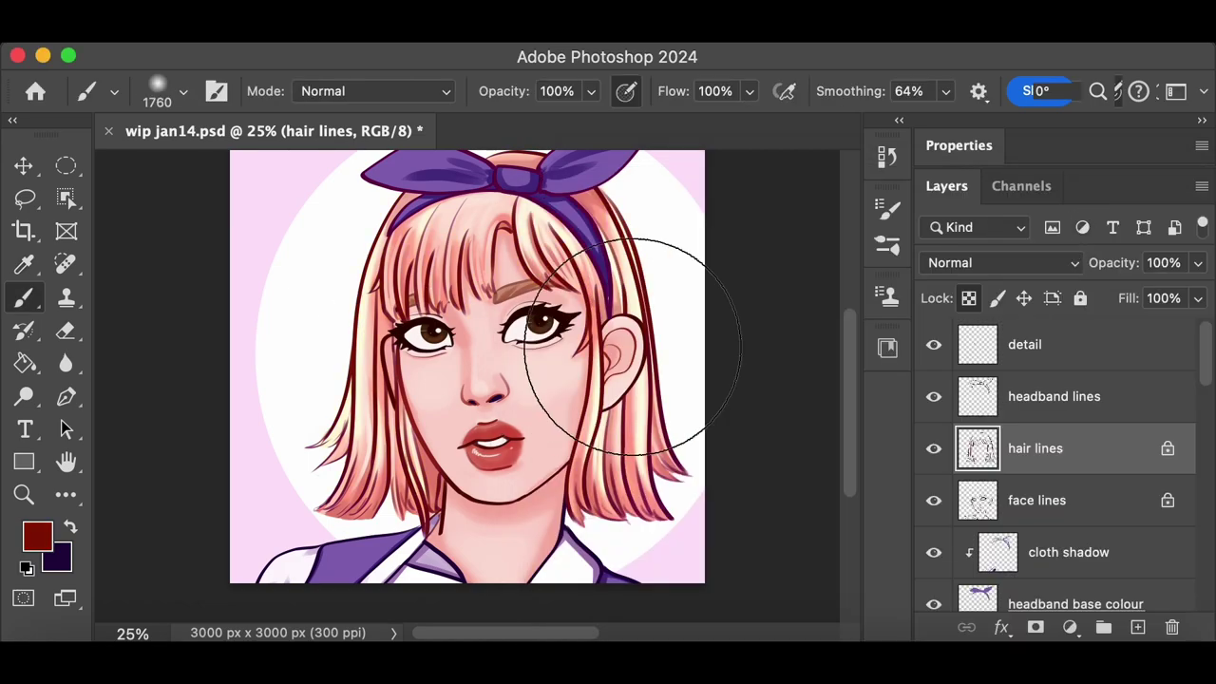
key(super+z)
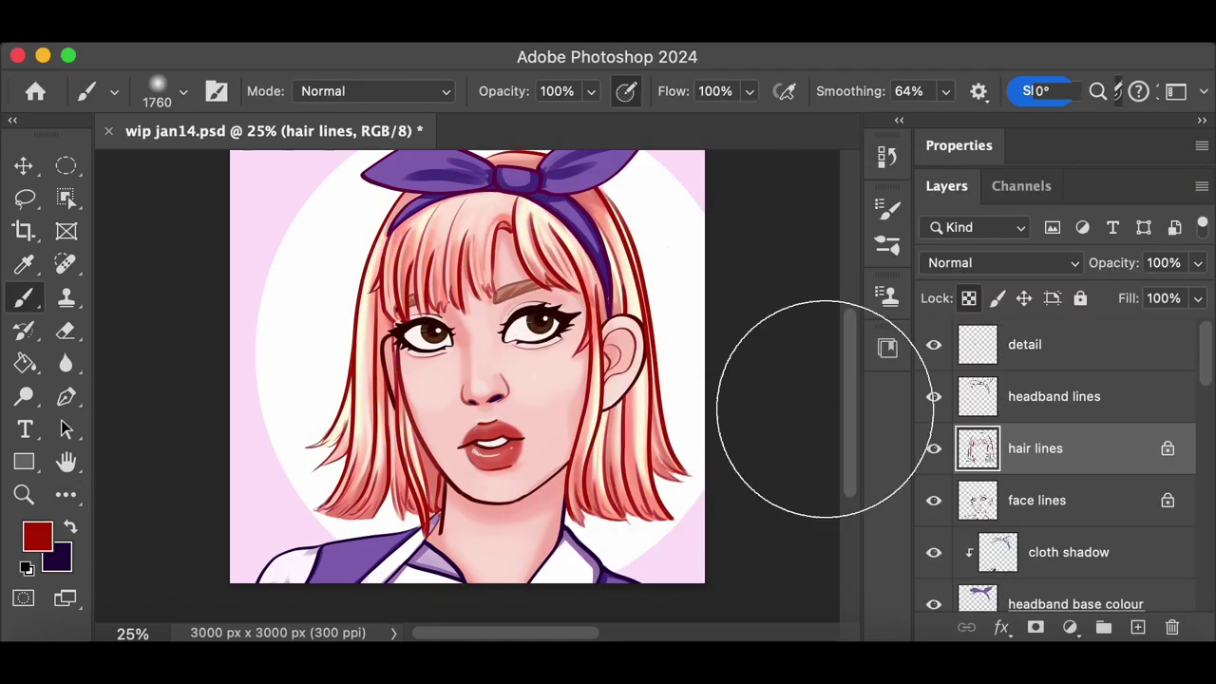
key(super+z)
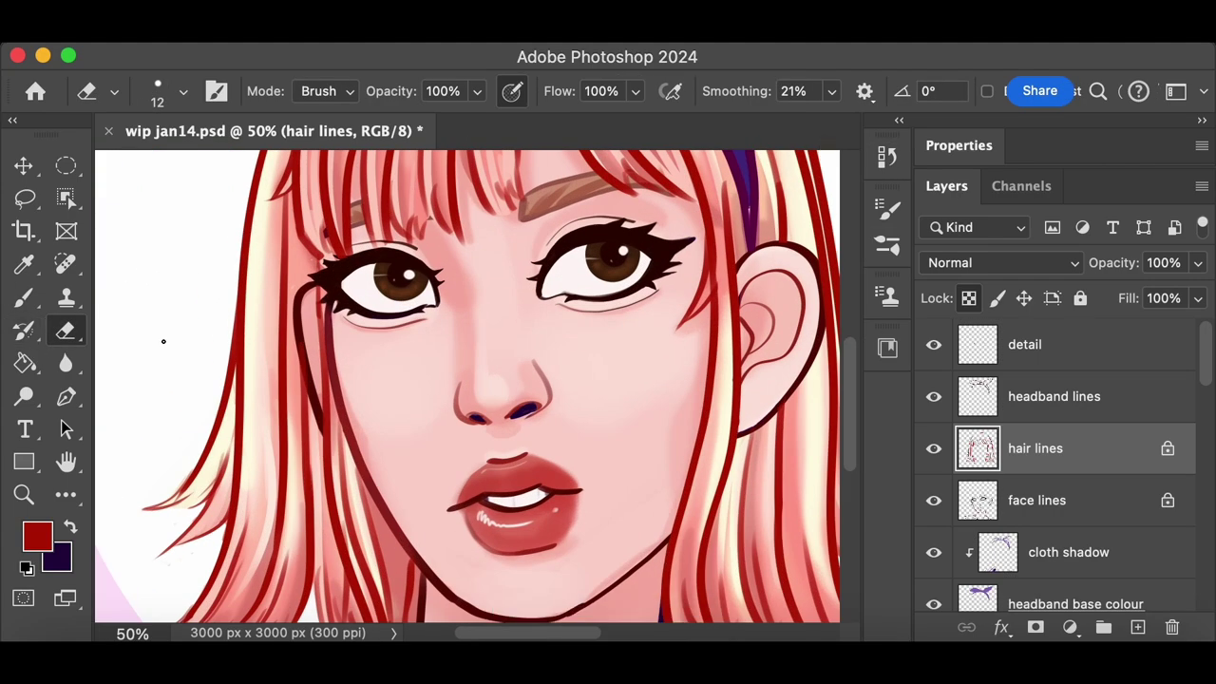
Prepare the size 12 Eraser, save the document and unlock the hair lines layer's transparent pixels
right_click(162, 342)
key(Escape)
key(super+s)
key(super+minus)
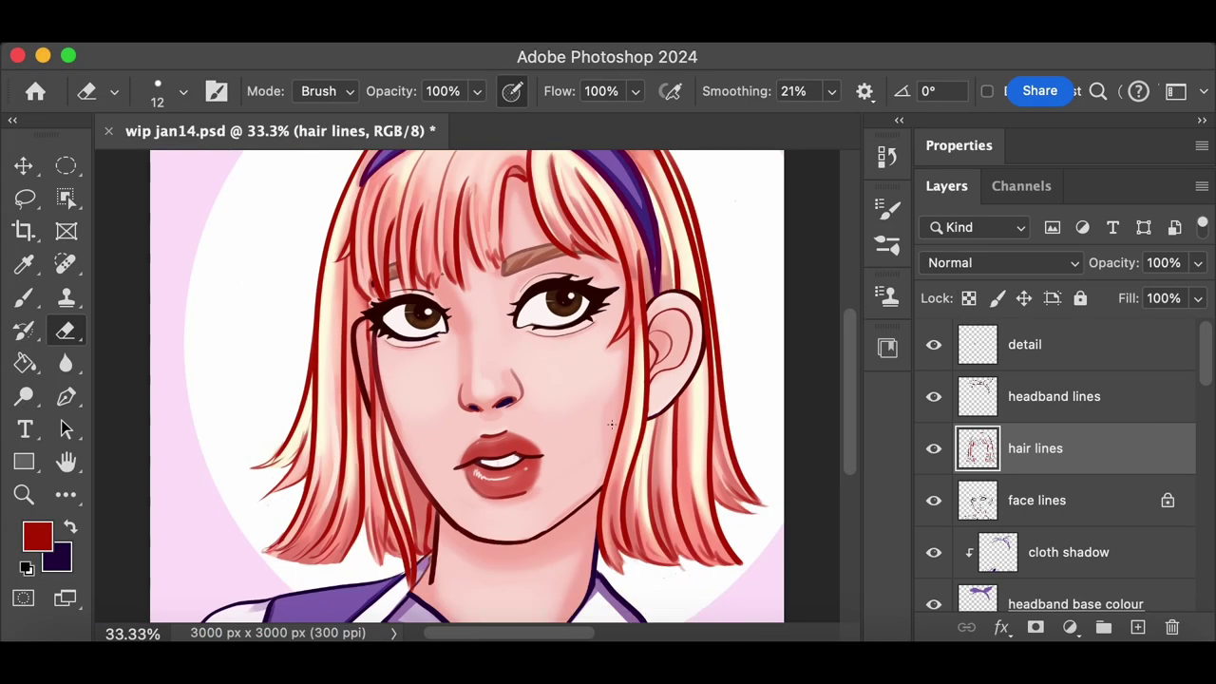
Erase the hair line overlapping the ear's outer edge with the size 12 Eraser and save the document
key(super+plus)
scroll(630, 263, right, 5)
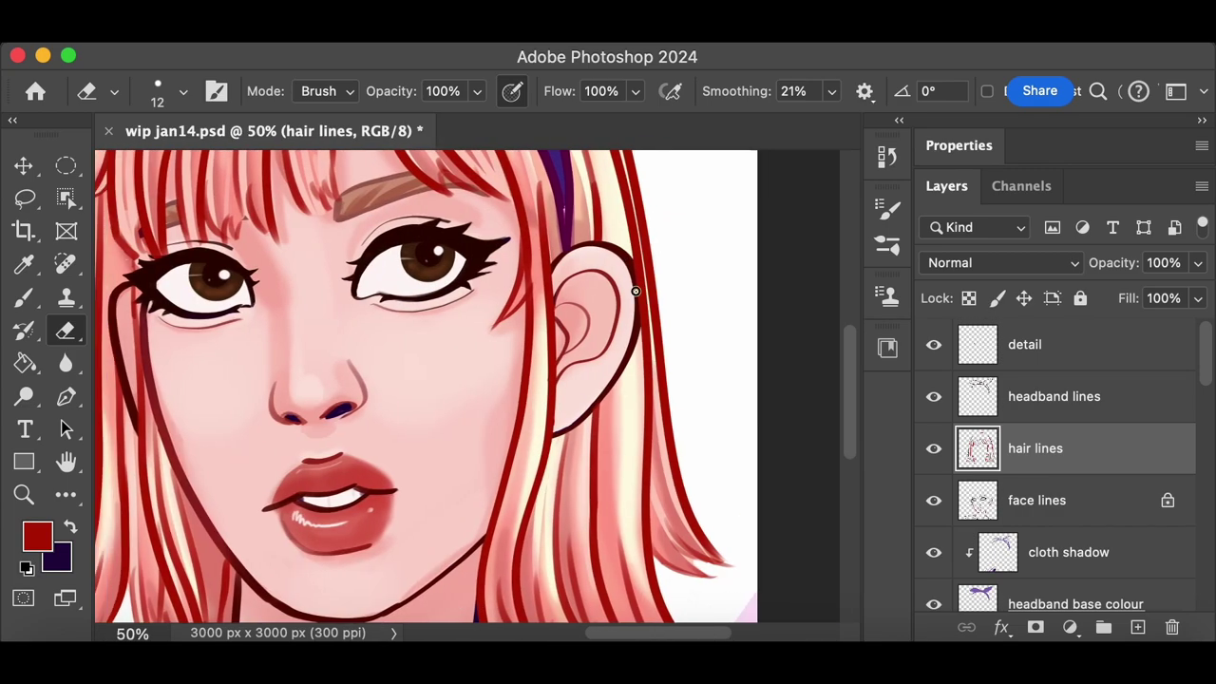
drag(642, 327, 629, 259)
key(super+minus)
key(super+minus)
click(887, 157)
click(886, 157)
key(super+s)
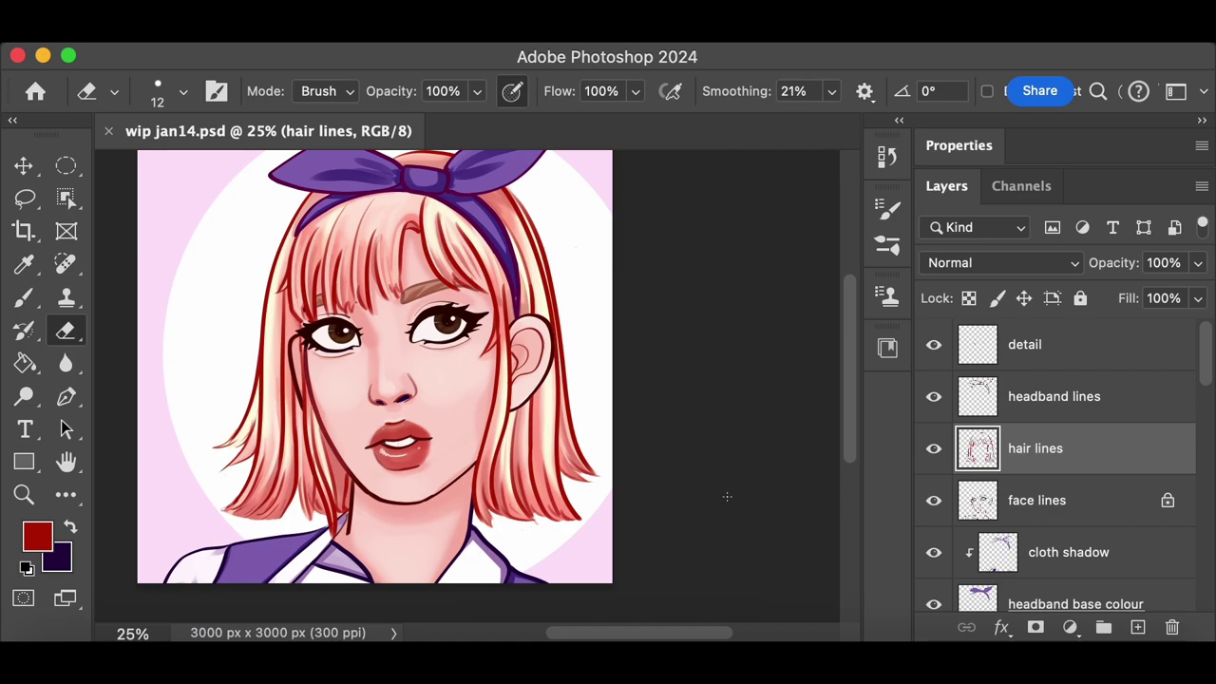
Lock the headband lines layer's transparent pixels, sample the bow's purple and change it to a deeper, more saturated purple
click(1105, 405)
click(969, 299)
click(23, 264)
click(464, 172)
click(38, 537)
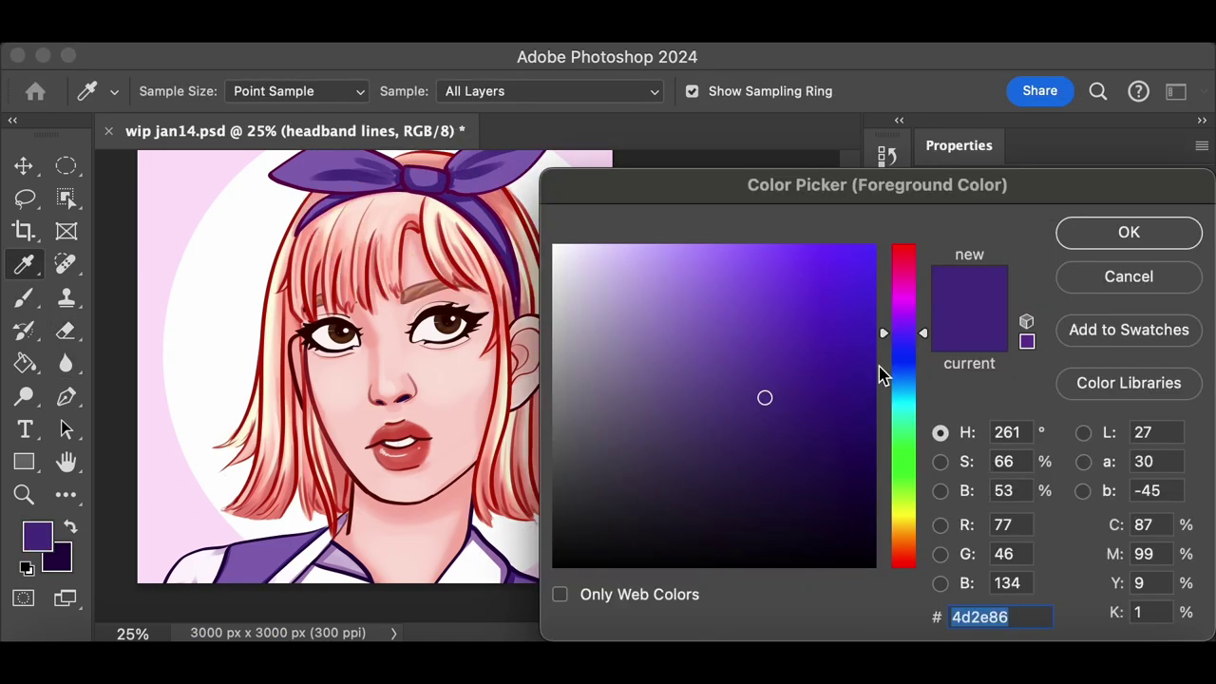
click(851, 405)
click(1129, 233)
Recolour the headband and bow lines deep purple with the size 1760 soft brush
click(24, 297)
drag(325, 292, 399, 127)
scroll(339, 285, up, 3)
scroll(339, 313, down, 2)
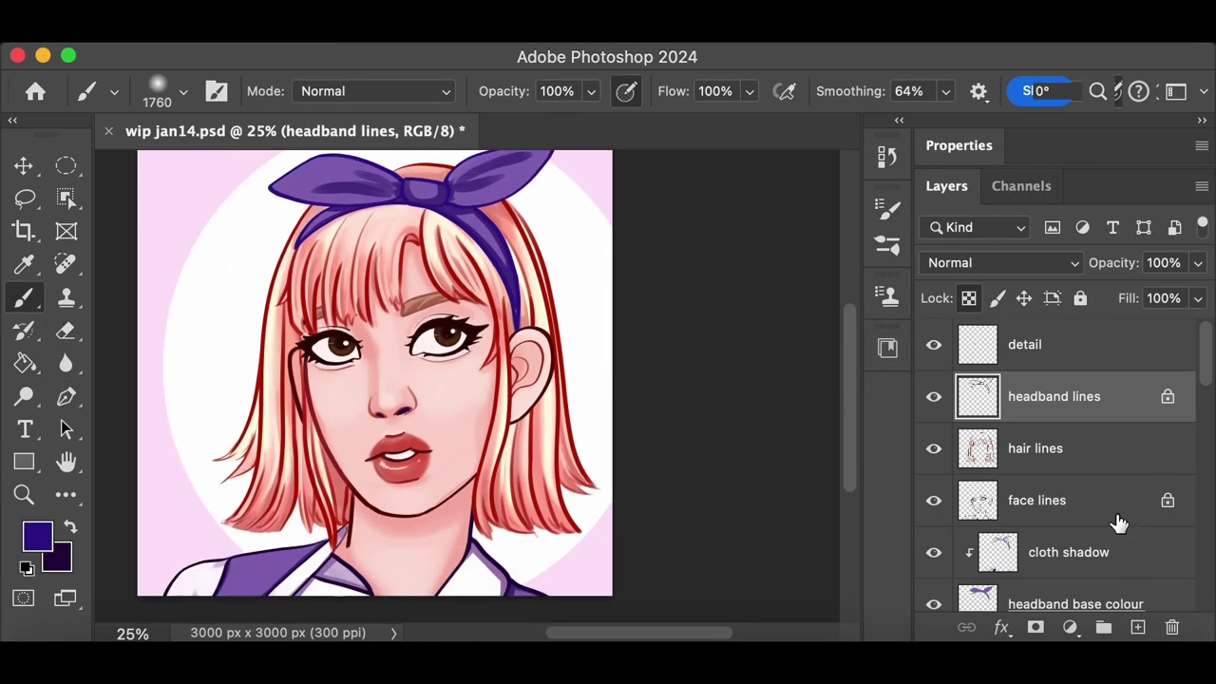
Try recolouring the collar lines deep purple on the face lines layer with the size 150 soft brush
click(1116, 503)
click(184, 91)
drag(264, 109, 163, 109)
text(150)
key(Return)
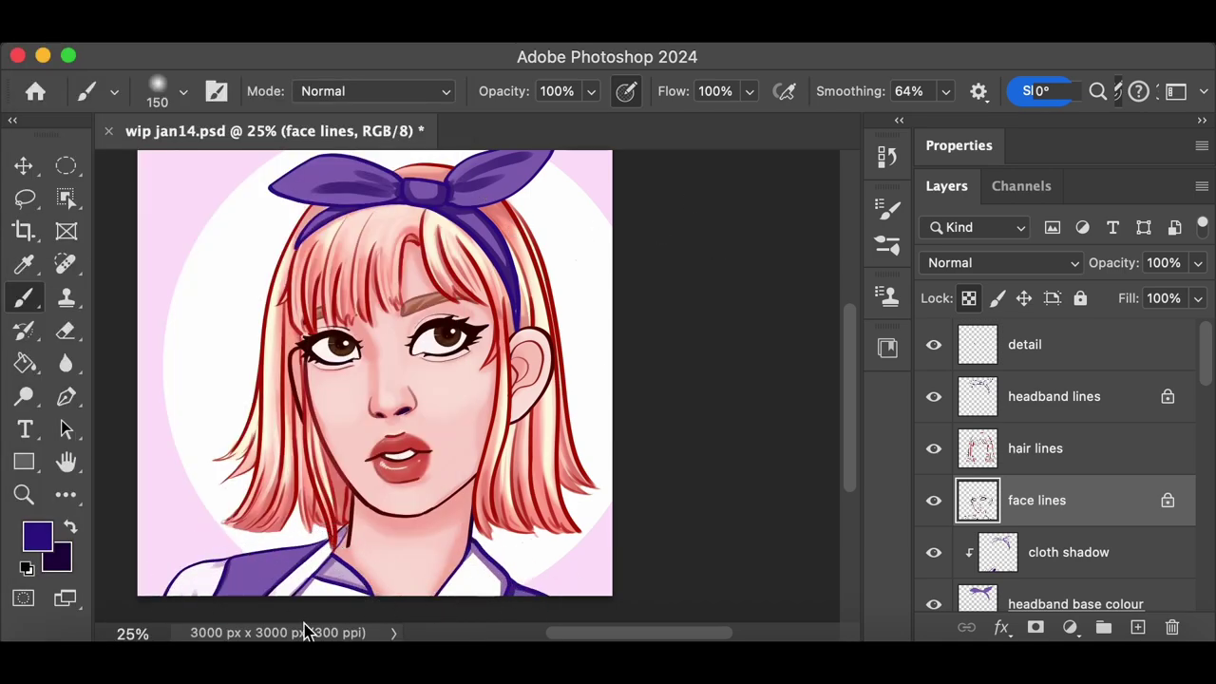
Compare the recoloured portrait with the version in the wip jan14 lineart black document
key(super+minus)
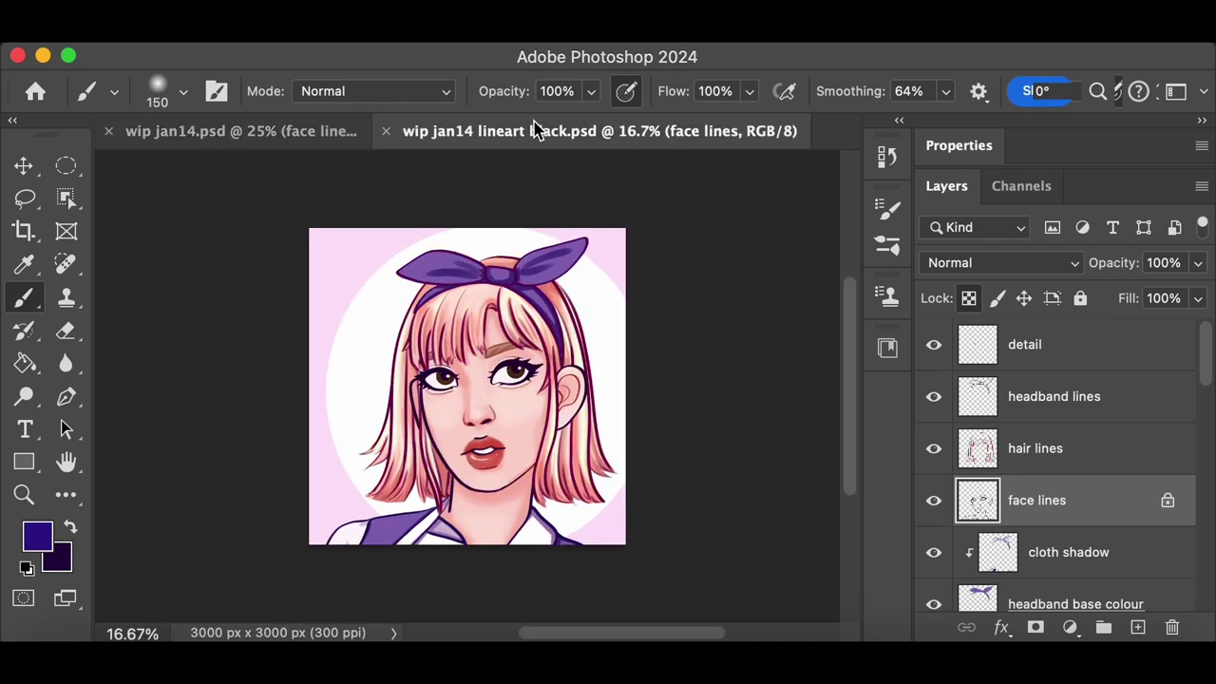
click(304, 131)
click(557, 131)
click(298, 133)
key(super+plus)
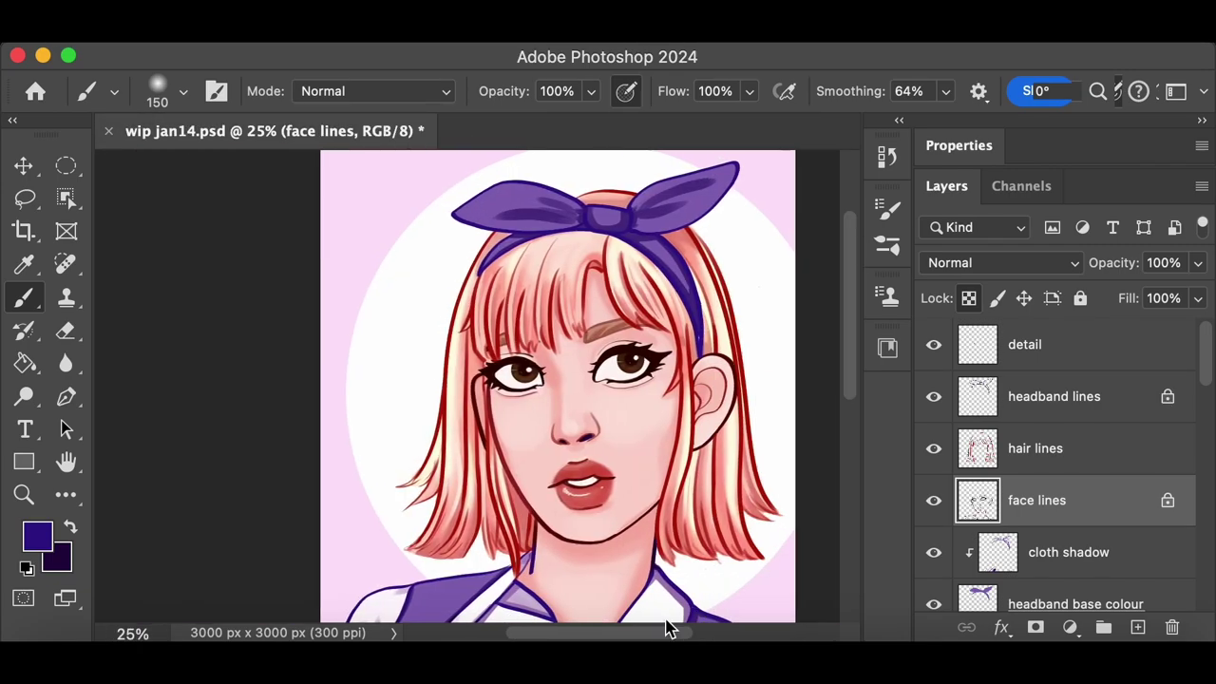
Prepare a hard size 20 brush on the detail layer and sample the cream hair highlight from the fringe
right_click(285, 394)
key(Return)
drag(845, 312, 852, 416)
click(1031, 345)
alt+click(615, 254)
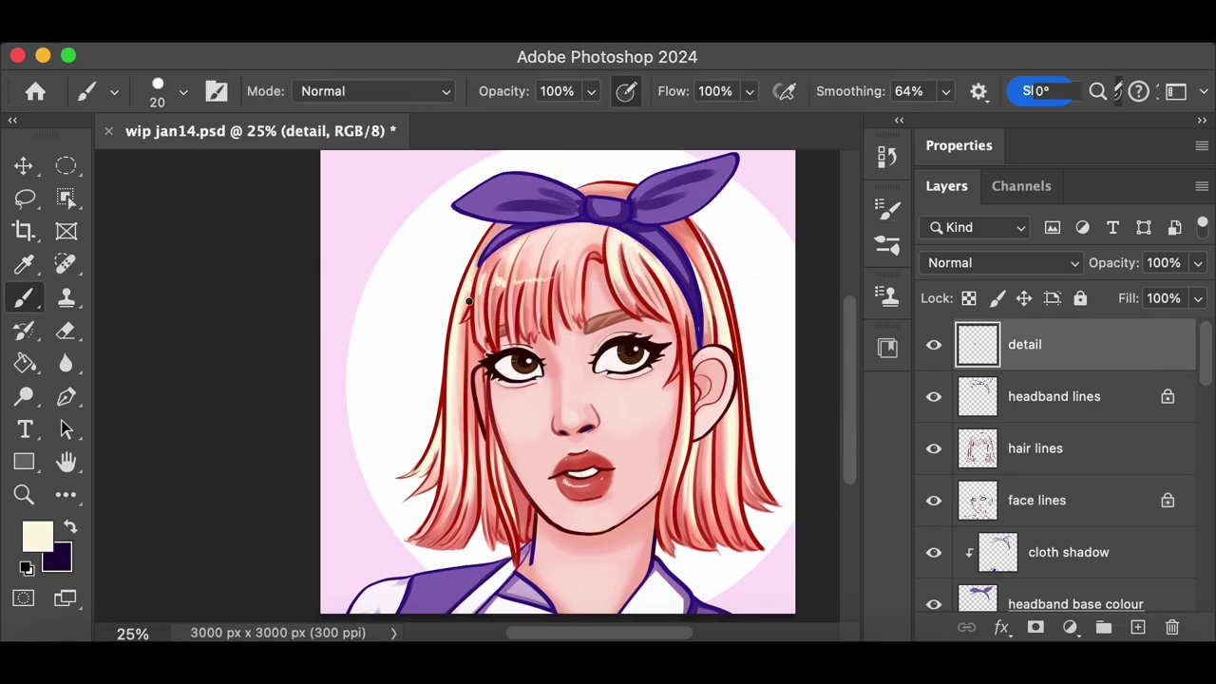
Try cream highlight strokes across the fringe on the detail layer and undo them
key(super+z)
key(super+z)
key(super+z)
key(super+z)
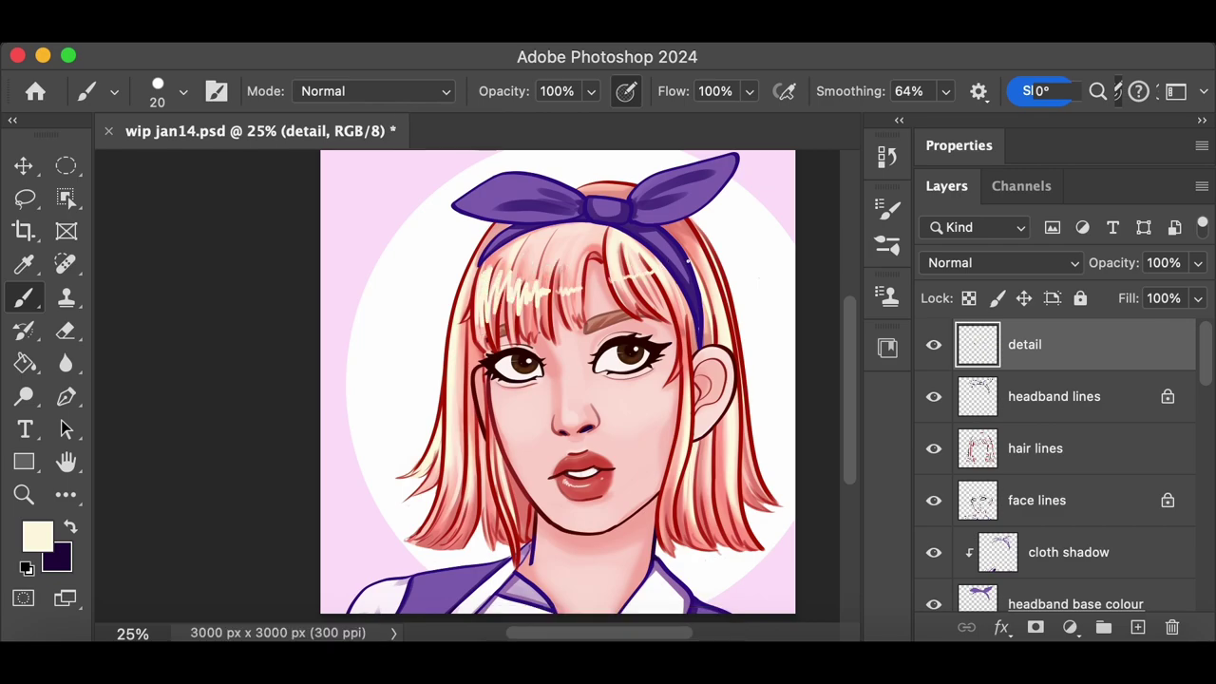
key(super+z)
key(super+z)
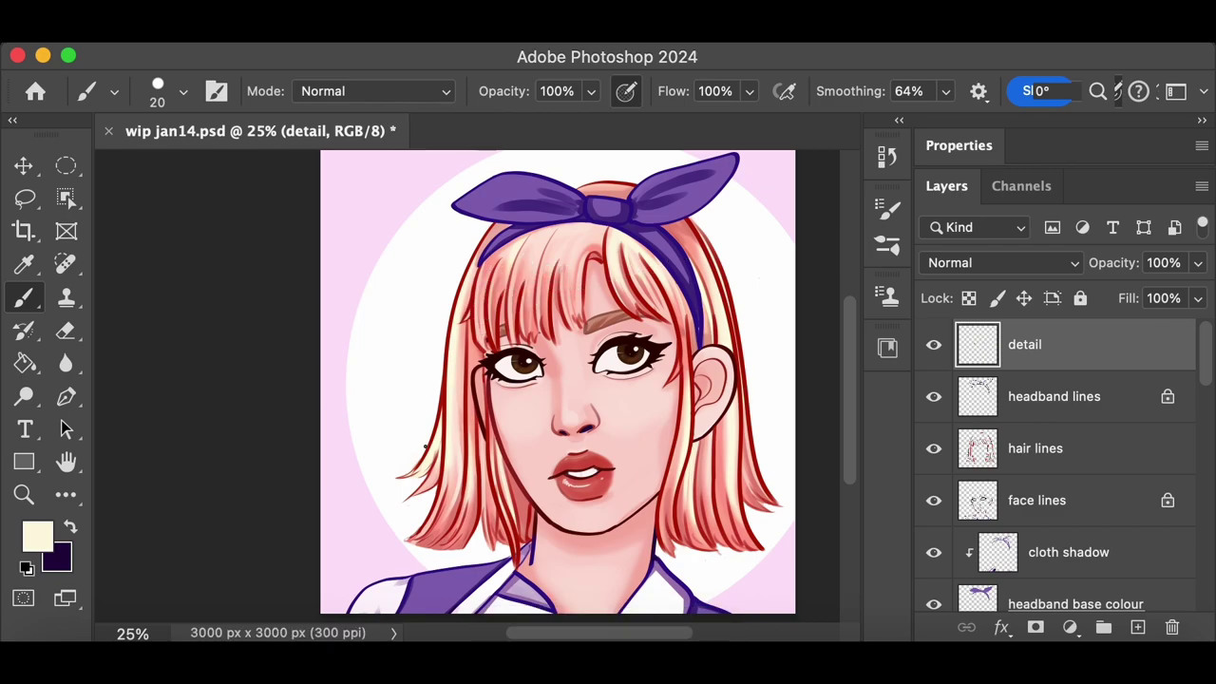
Step back through the document's history states to an earlier brush stroke on the headband lines layer
click(886, 158)
click(745, 208)
click(745, 236)
click(747, 263)
click(798, 261)
scroll(798, 211, down, 3)
click(796, 231)
scroll(791, 238, up, 3)
click(789, 251)
drag(849, 257, 848, 272)
click(794, 233)
click(787, 203)
click(786, 182)
click(819, 146)
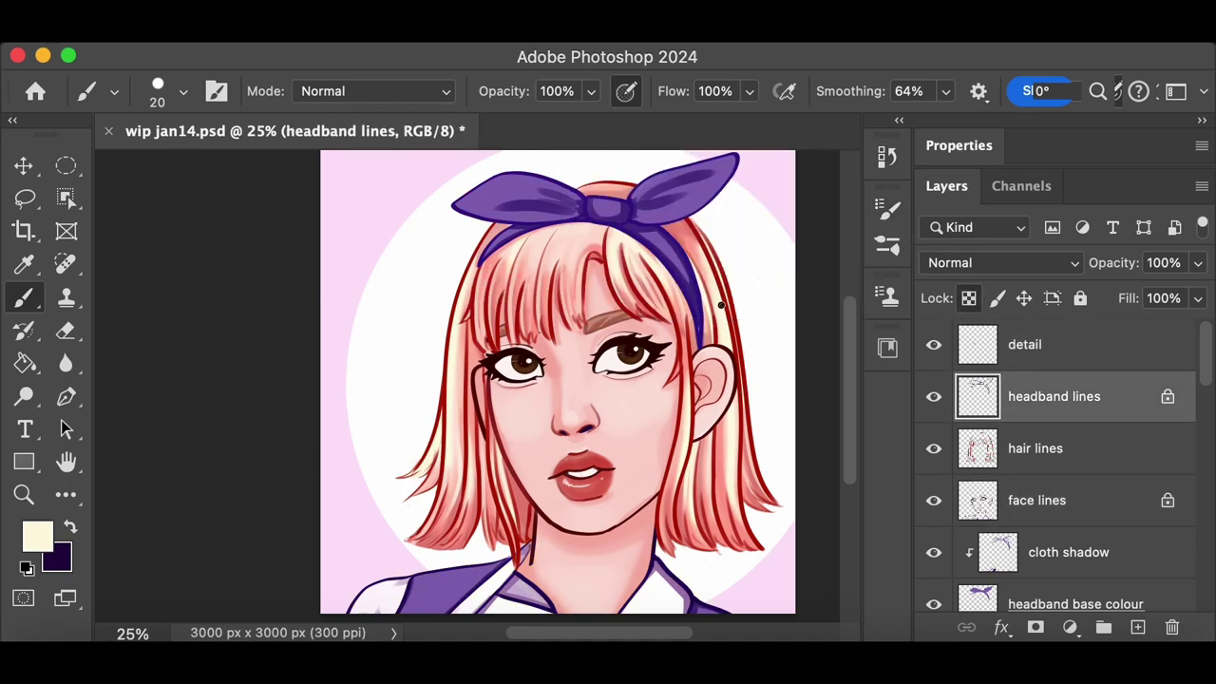
Restore the earlier Brush Tool history state and make the detail layer active again
key(super+z)
click(886, 158)
click(763, 262)
click(773, 231)
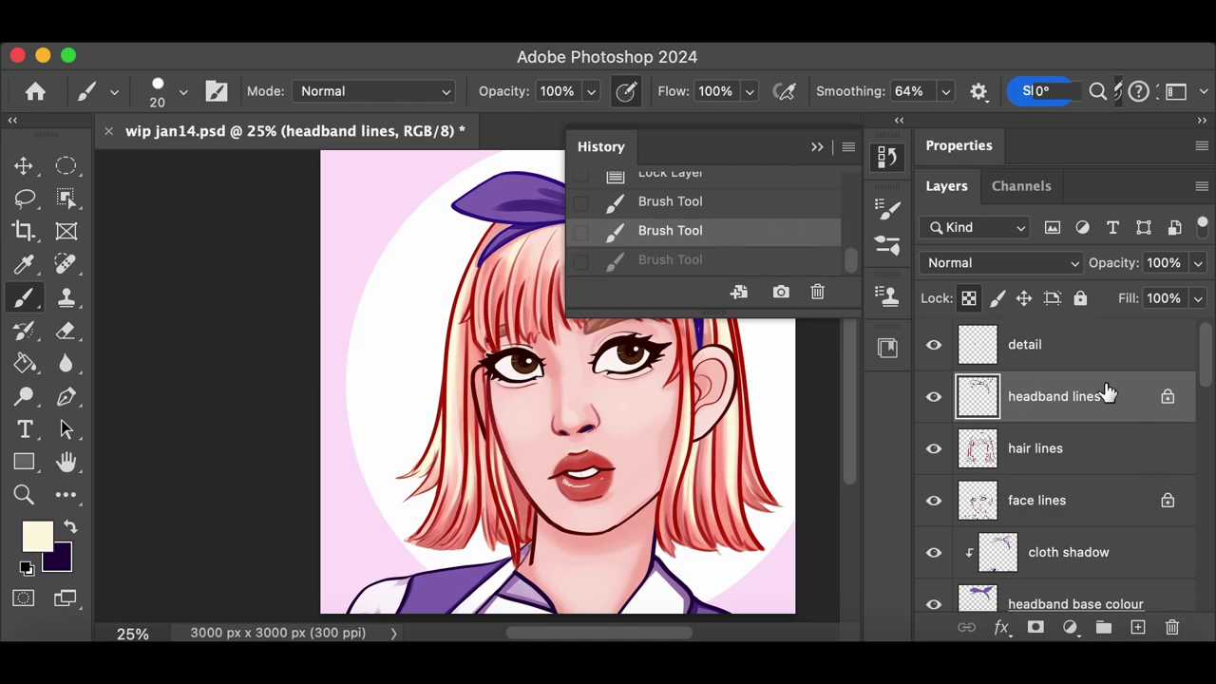
click(1121, 344)
click(818, 146)
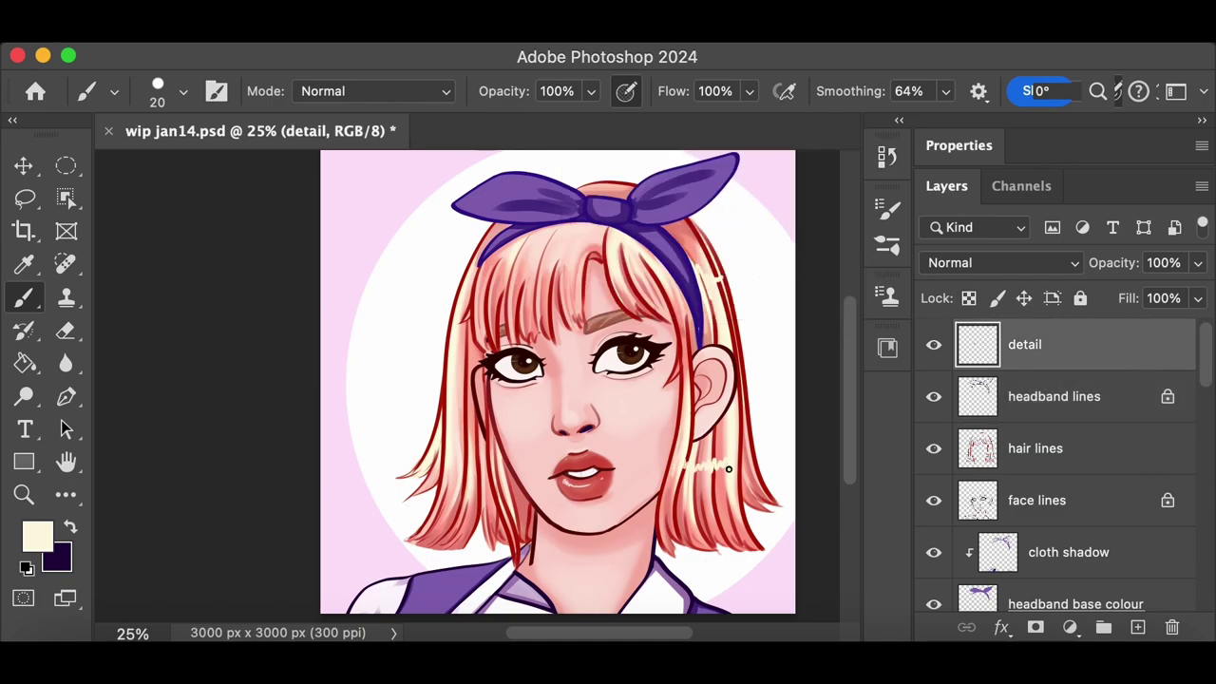
Paint cream highlight strokes along the top of the fringe and on the hair above the ear, undoing misplaced ones
key(super+z)
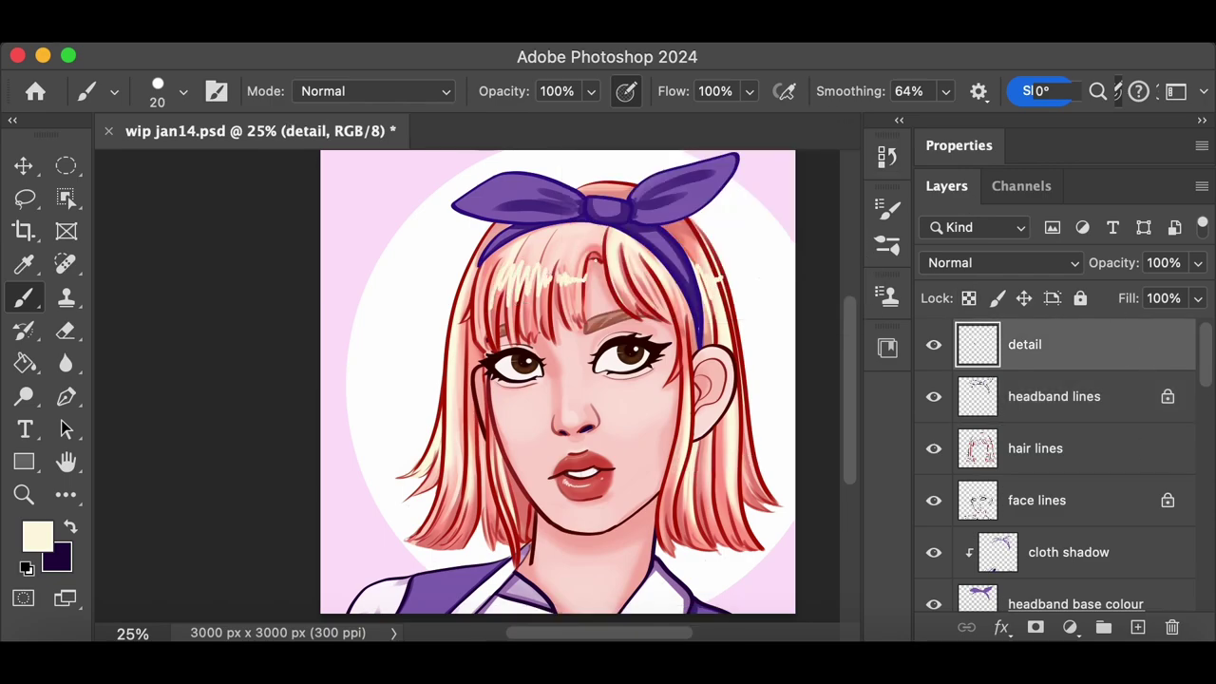
key(super+z)
key(super+z)
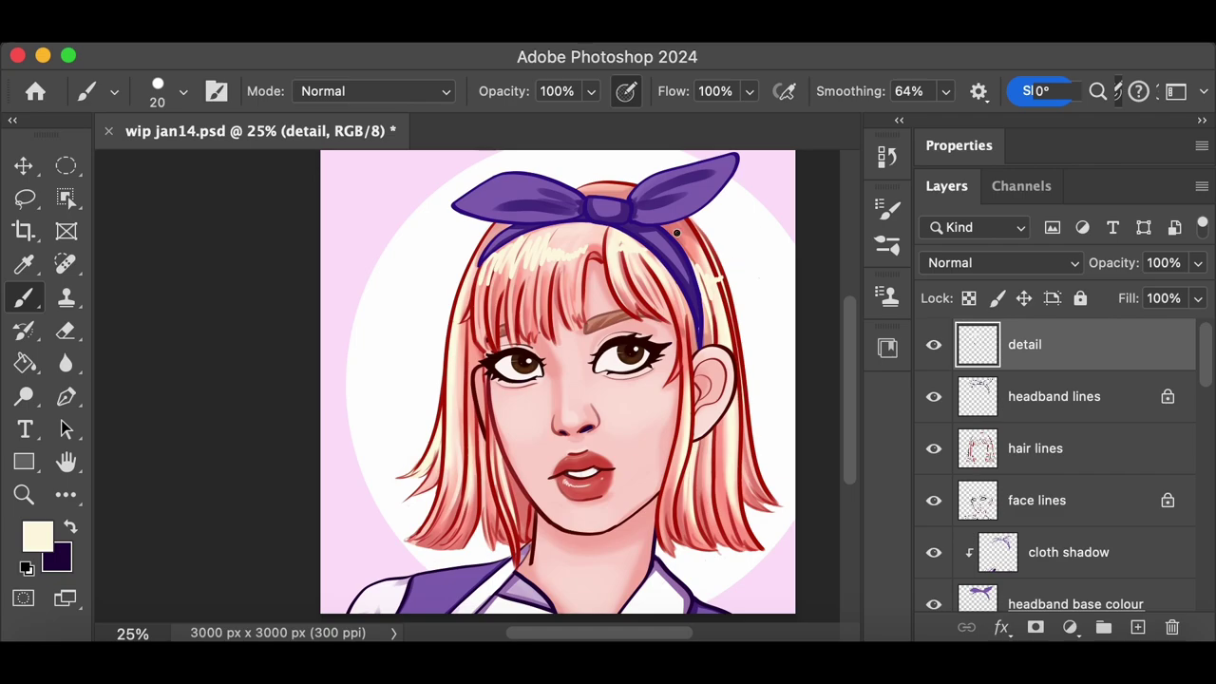
Trim the new hair highlights with the 33 px Eraser, return to the size 20 brush and save the document
key(e)
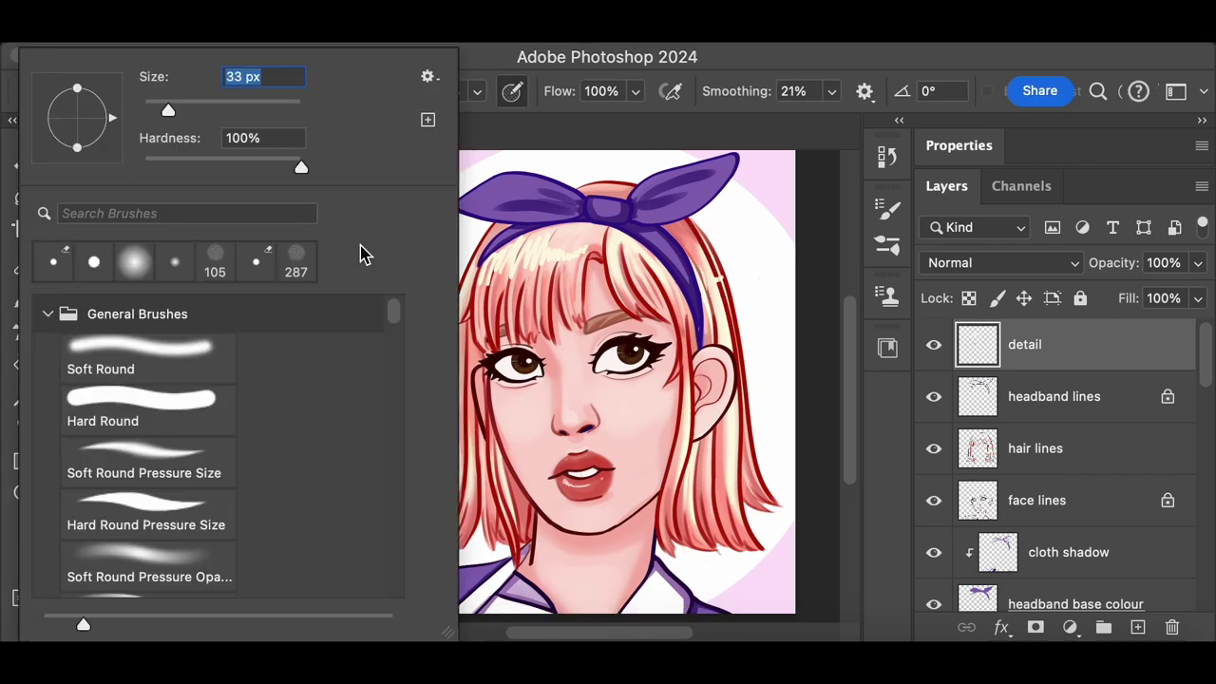
key(b)
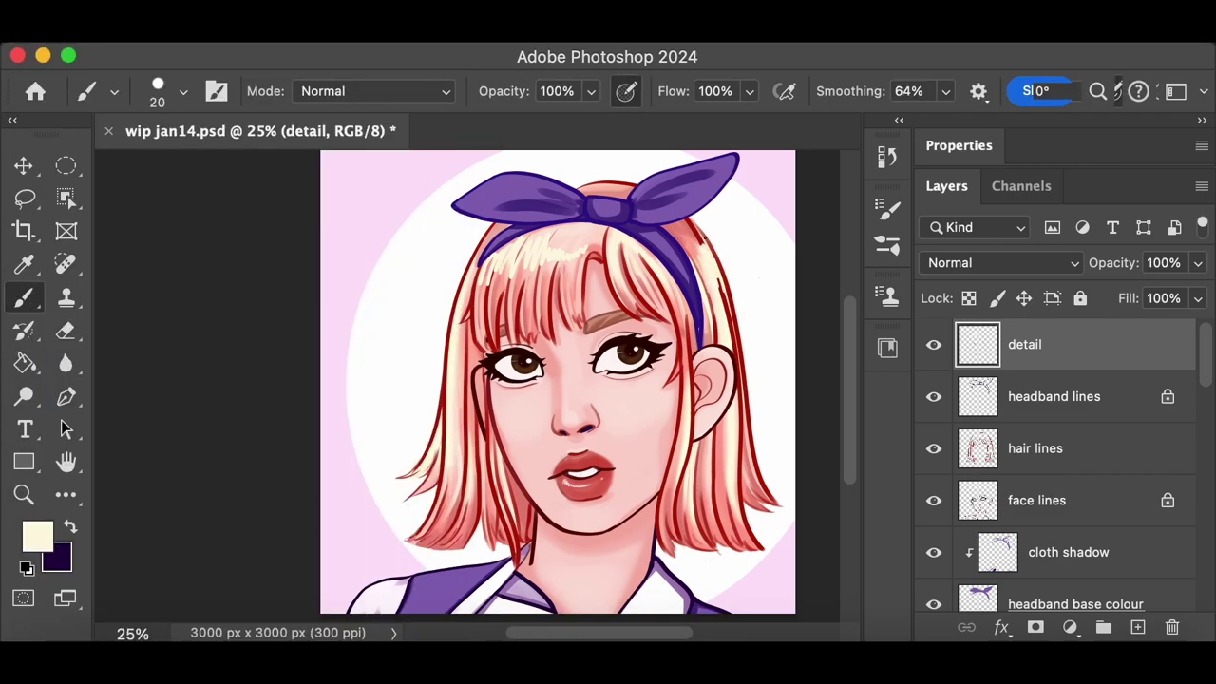
key(super+z)
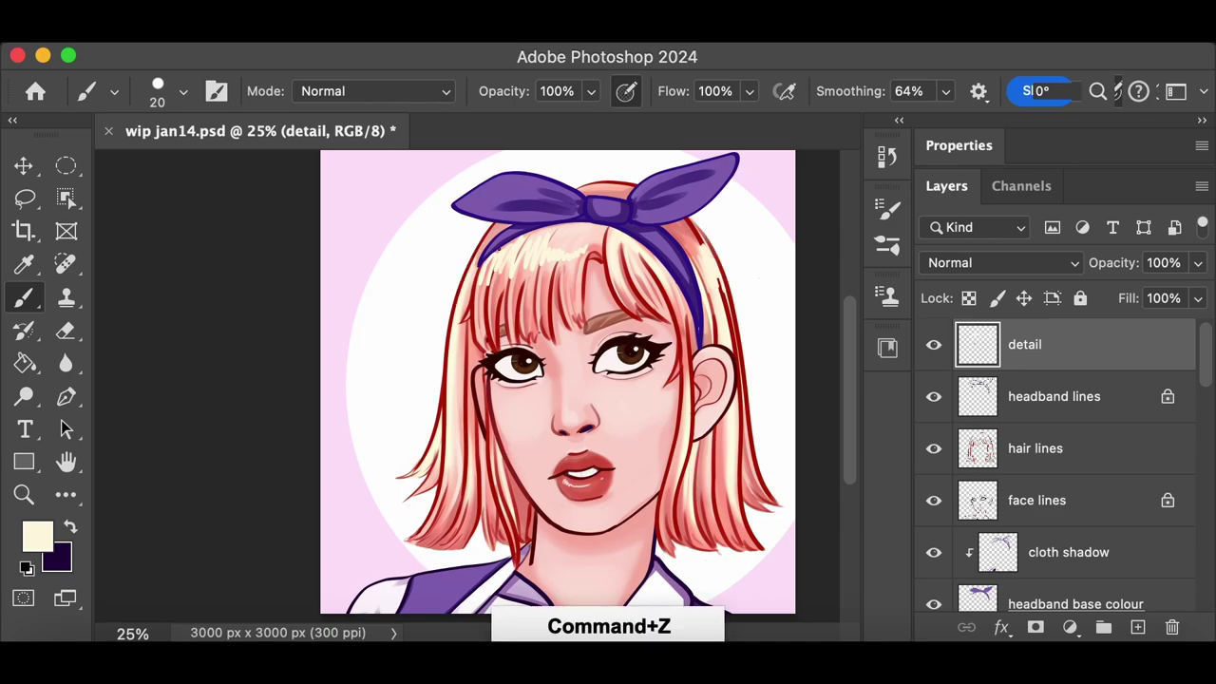
key(e)
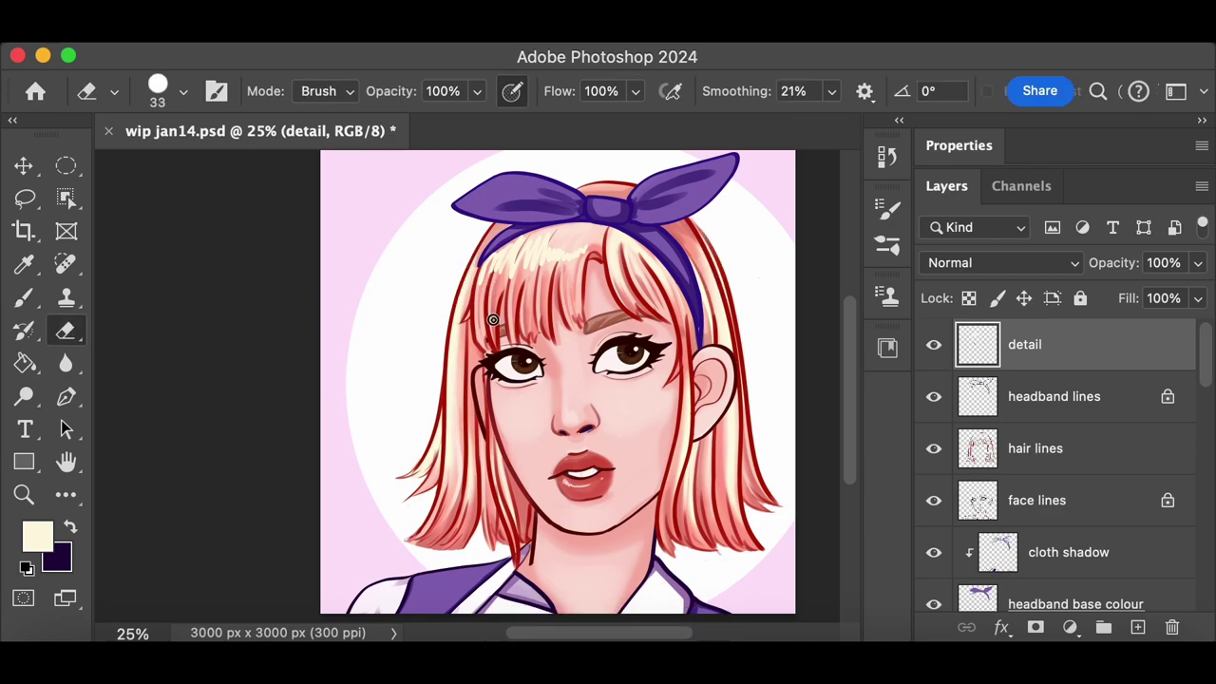
key(b)
key(super+s)
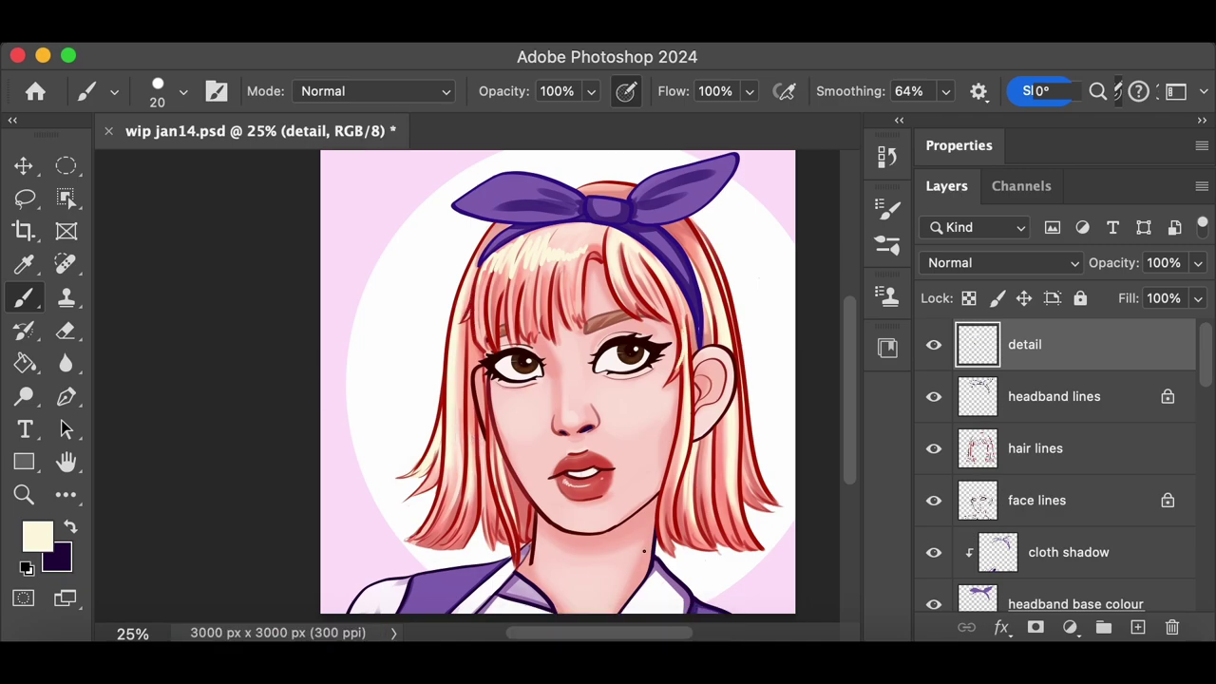
Try cream highlight strokes on the lower hair strands beside the face and undo them
key(super+z)
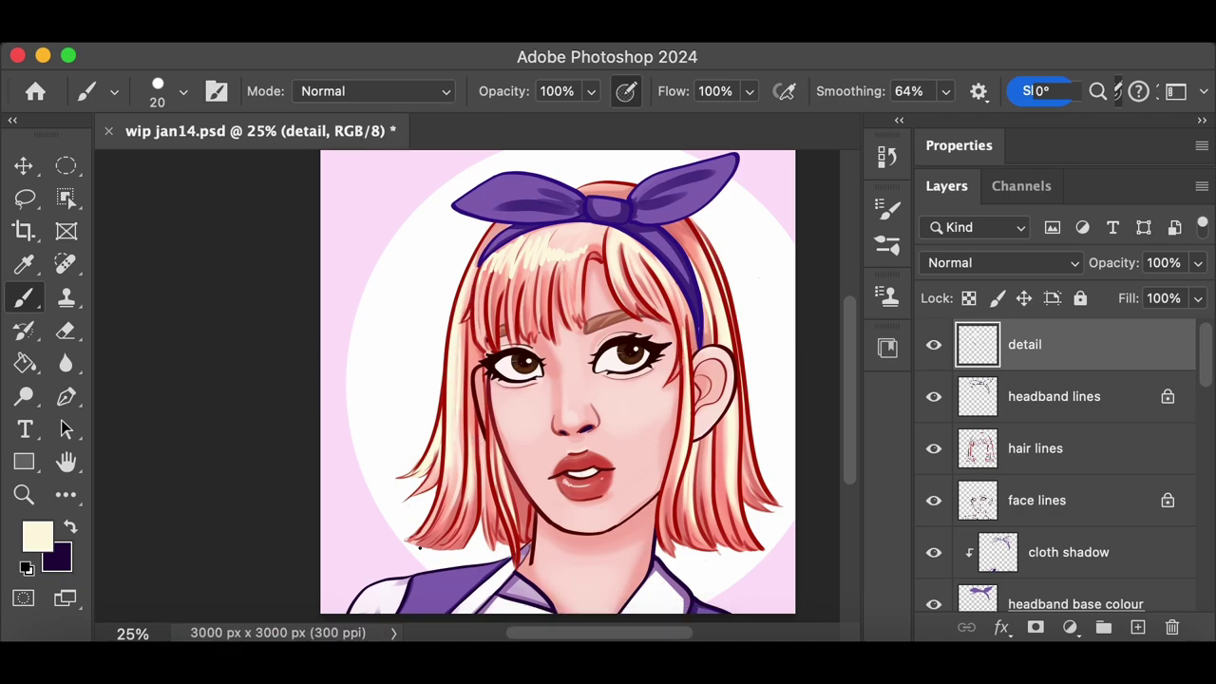
key(super+z)
drag(492, 427, 518, 555)
key(super+z)
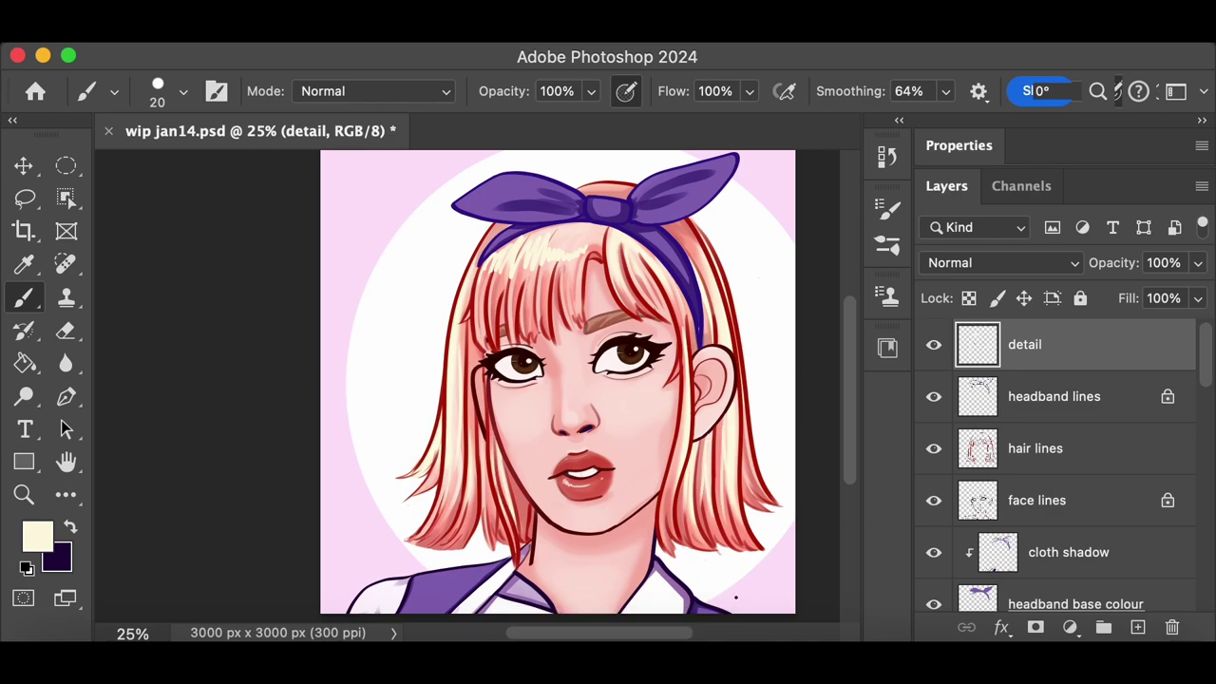
Change the foreground colour, try a stroke along the hair's outer edge, undo it and save the document
click(38, 537)
click(1096, 248)
drag(467, 267, 465, 281)
key(super+z)
key(super+s)
key(e)
key(super+s)
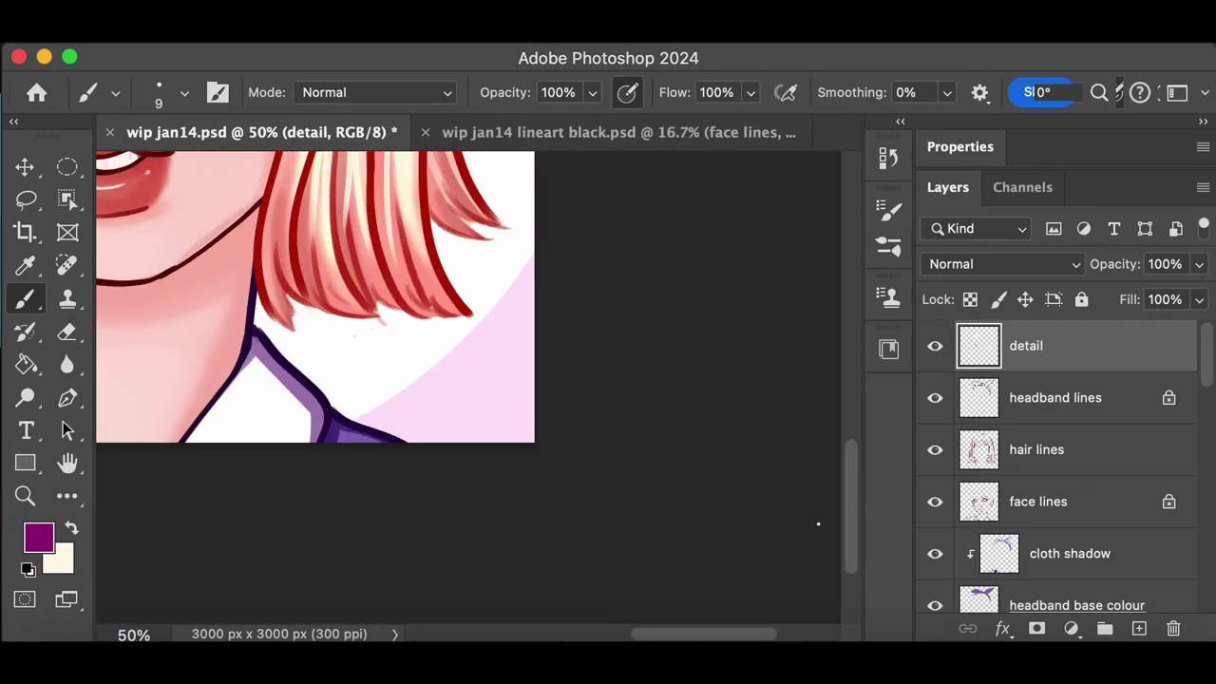
Sign the artwork's lower-right corner with the artist's initials and 2024 in dark magenta using the size 9 brush
key(super+plus)
key(super+plus)
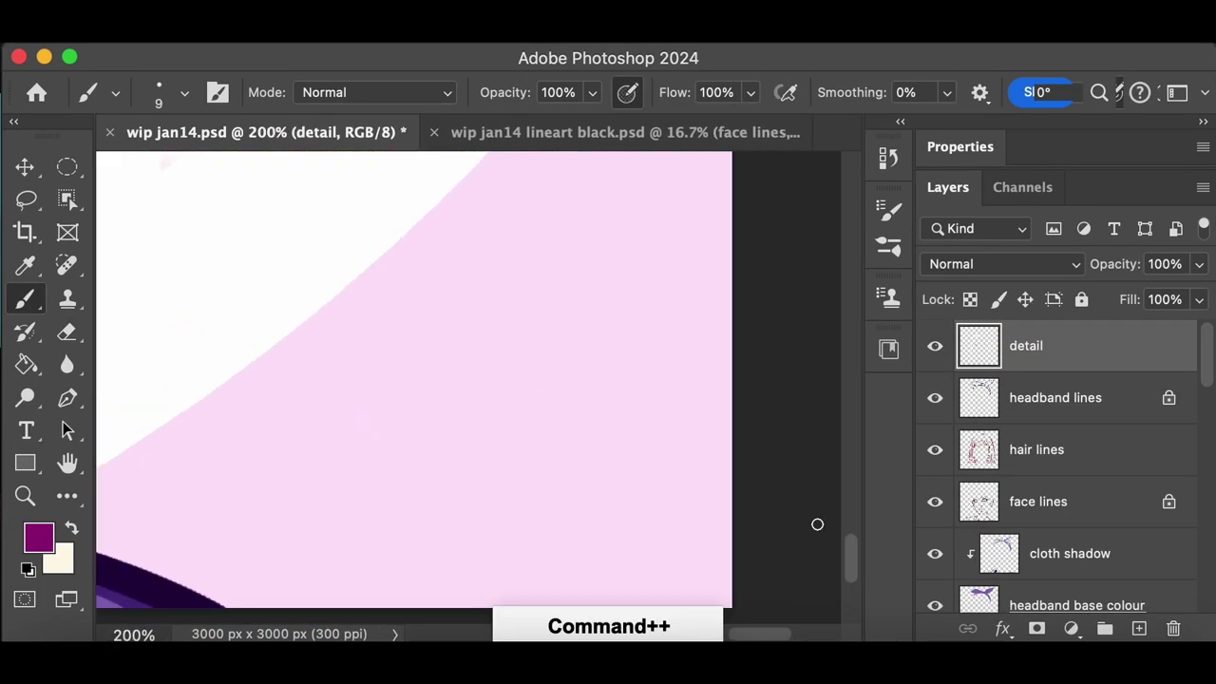
drag(478, 440, 515, 488)
drag(580, 435, 621, 486)
drag(482, 534, 521, 574)
drag(570, 538, 609, 571)
drag(623, 523, 640, 574)
Switch to bright pink and paint the middle initial of the signature in it
click(39, 538)
drag(522, 443, 516, 488)
key(super+minus)
key(super+minus)
key(super+minus)
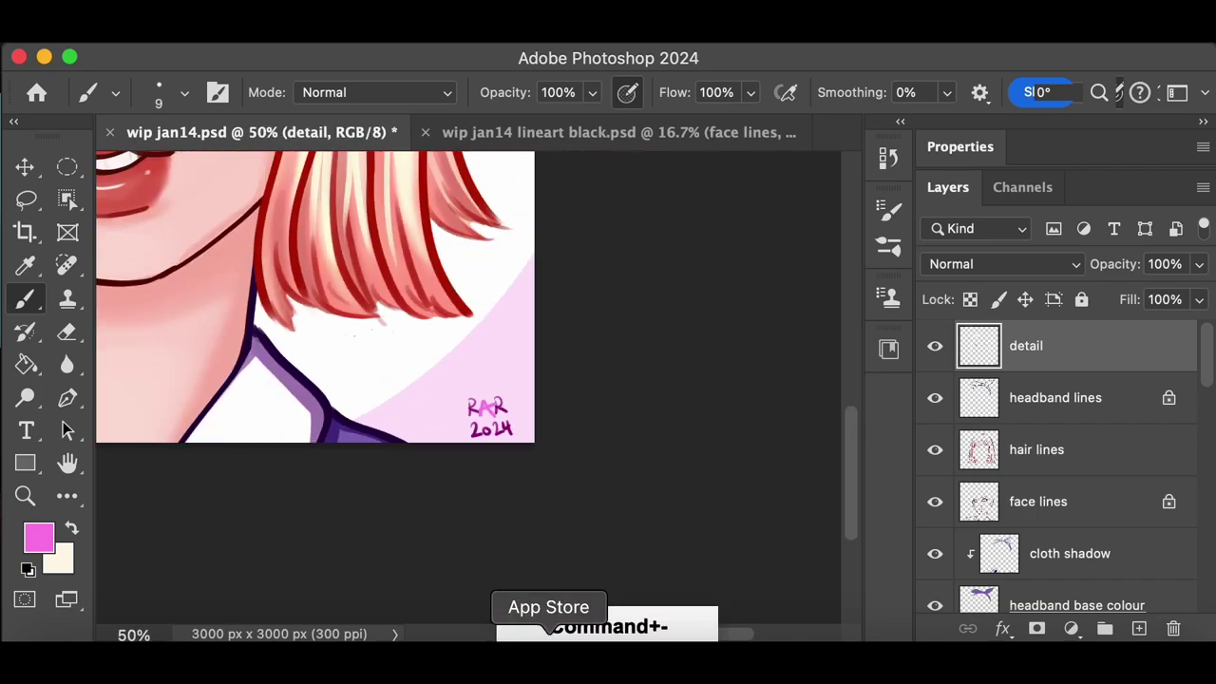
Erase the stray paint specks below the hair ends on the hair shadows, highlights and base colour layers with the size 30 Eraser
key(super+plus)
key(super+plus)
key(super+plus)
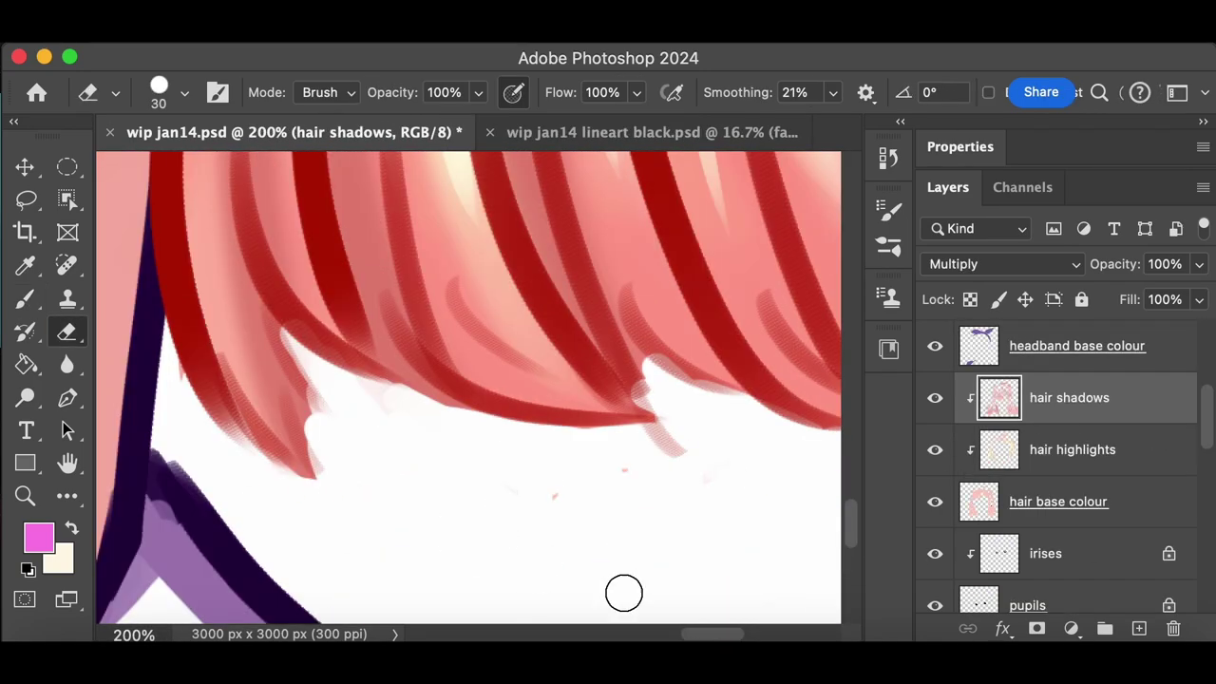
click(1072, 449)
click(1078, 508)
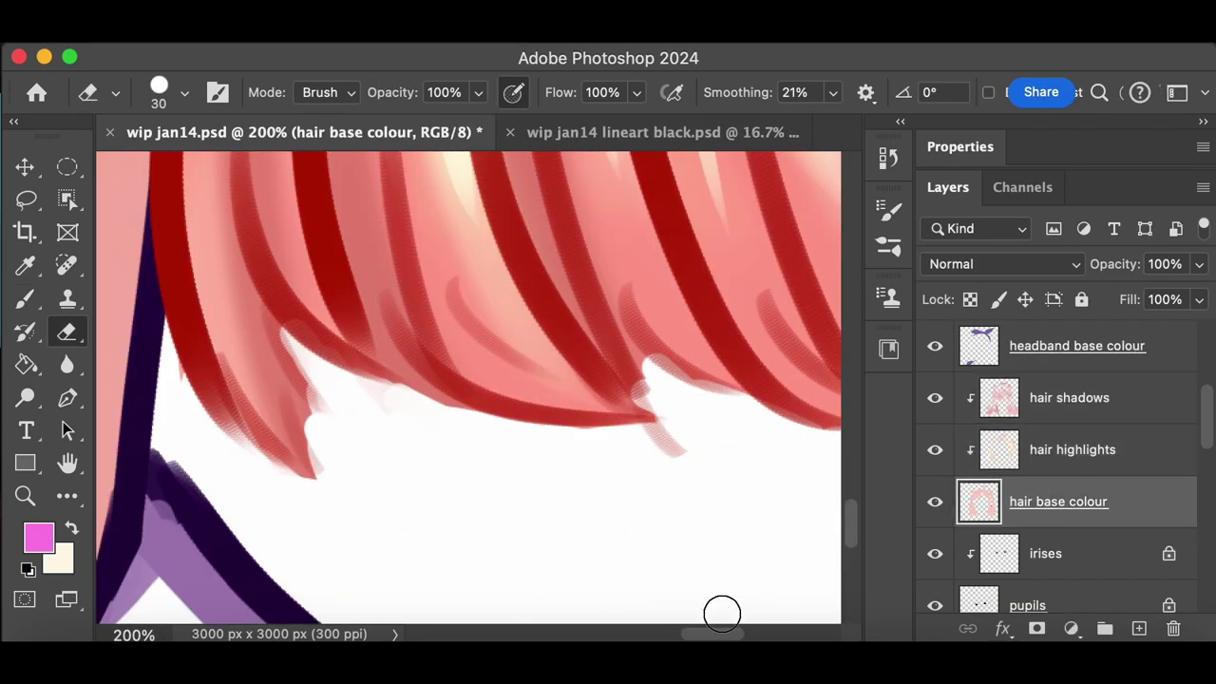
Clean stray marks off the white background beside the hair and around the bow with the size 30 Eraser
scroll(674, 589, up, 10)
scroll(637, 375, right, 3)
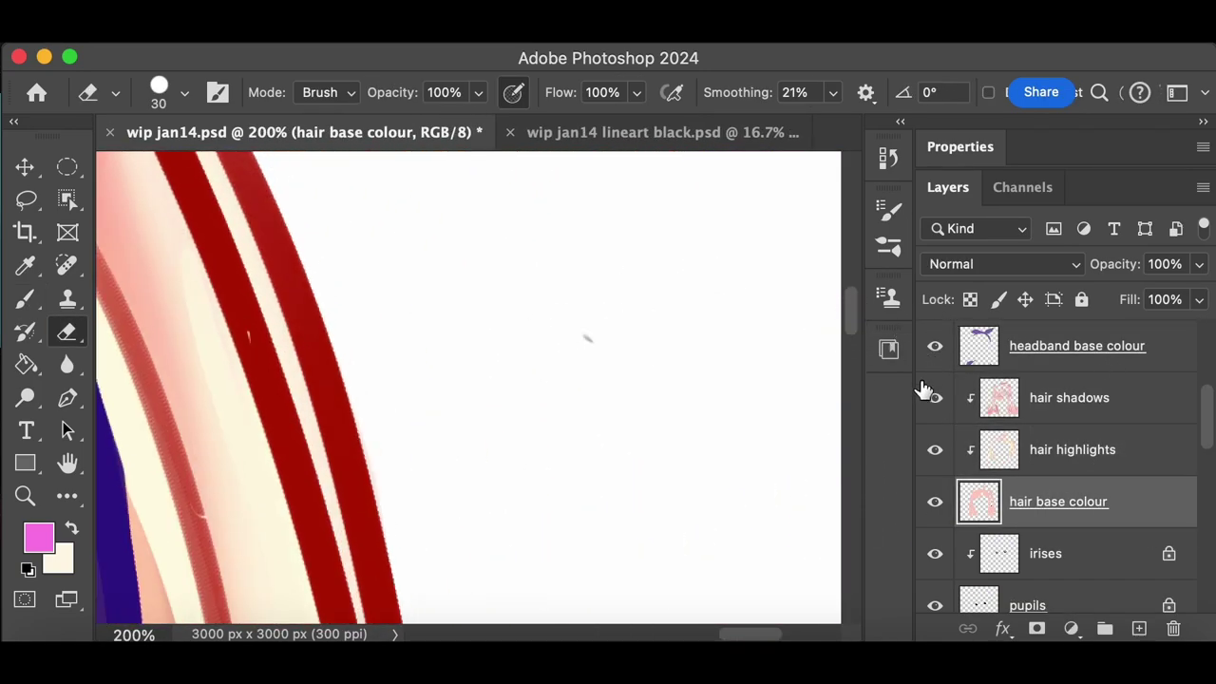
scroll(979, 392, up, 2)
click(1102, 346)
scroll(1205, 370, up, 3)
drag(1213, 372, 1213, 383)
drag(850, 311, 850, 258)
drag(750, 634, 572, 634)
drag(850, 269, 850, 294)
drag(1210, 372, 1210, 406)
Erase stray marks along the hair's outer edge and flicked tips on the hair base colour layer
click(1099, 564)
drag(852, 304, 852, 384)
drag(572, 634, 533, 634)
drag(850, 374, 850, 507)
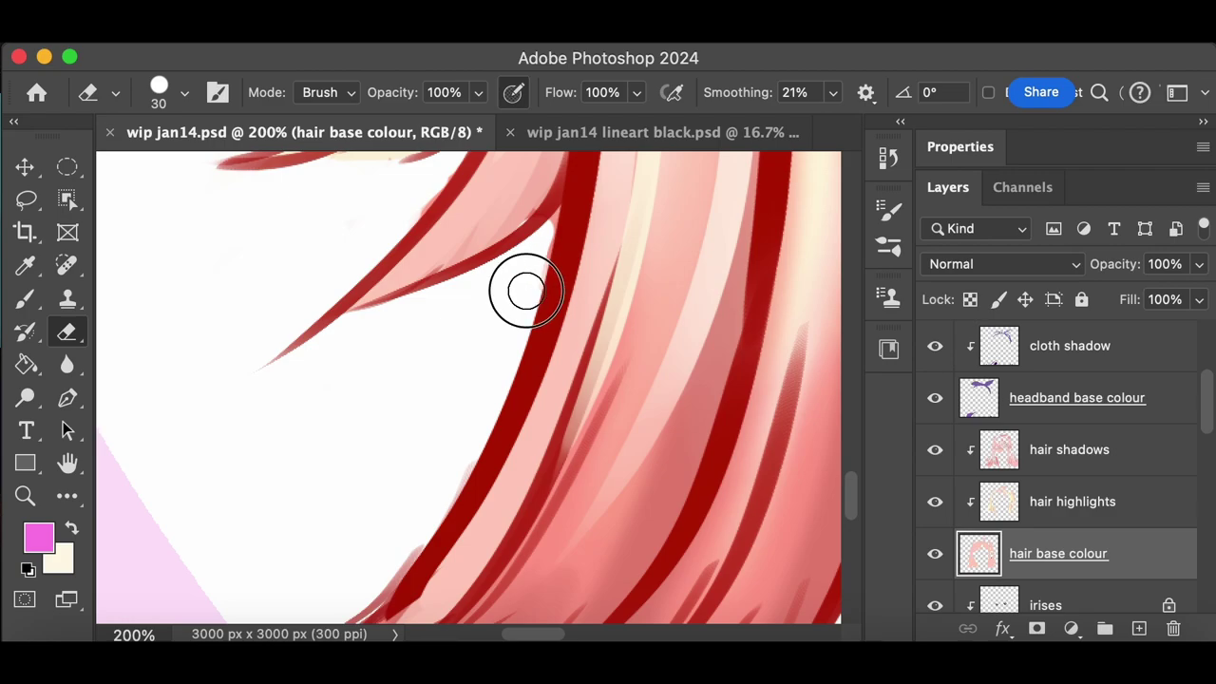
scroll(733, 434, down, 4)
scroll(719, 466, down, 4)
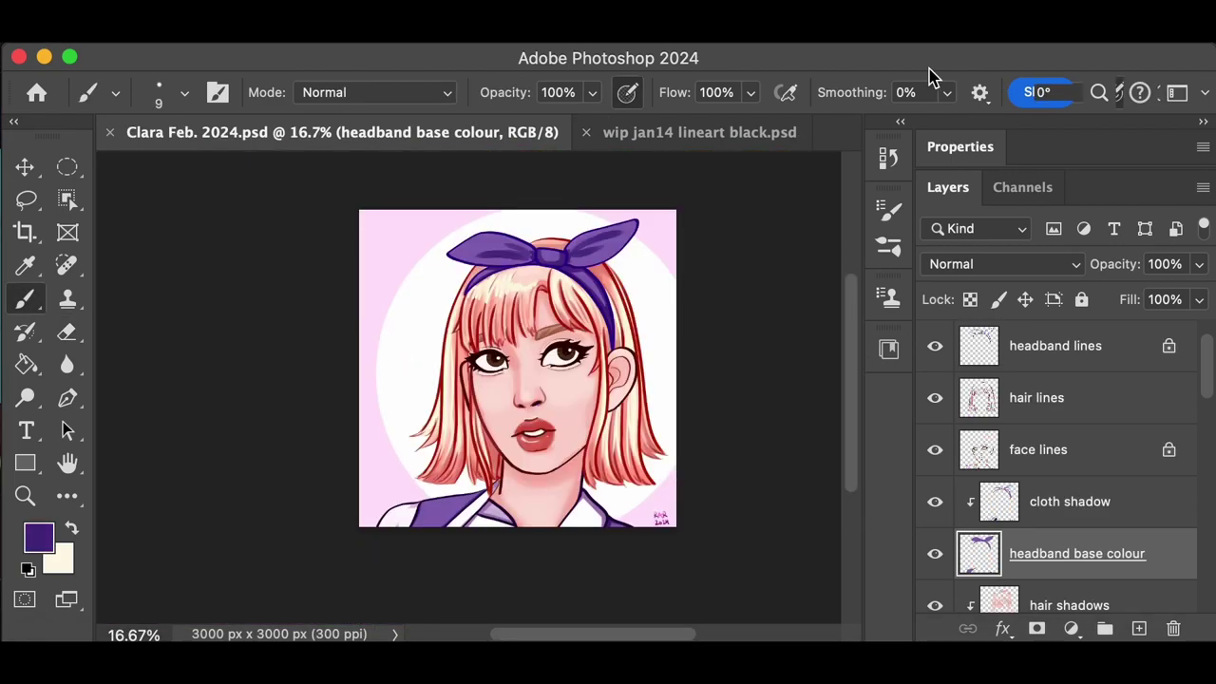
scroll(814, 386, up, 5)
scroll(862, 400, down, 2)
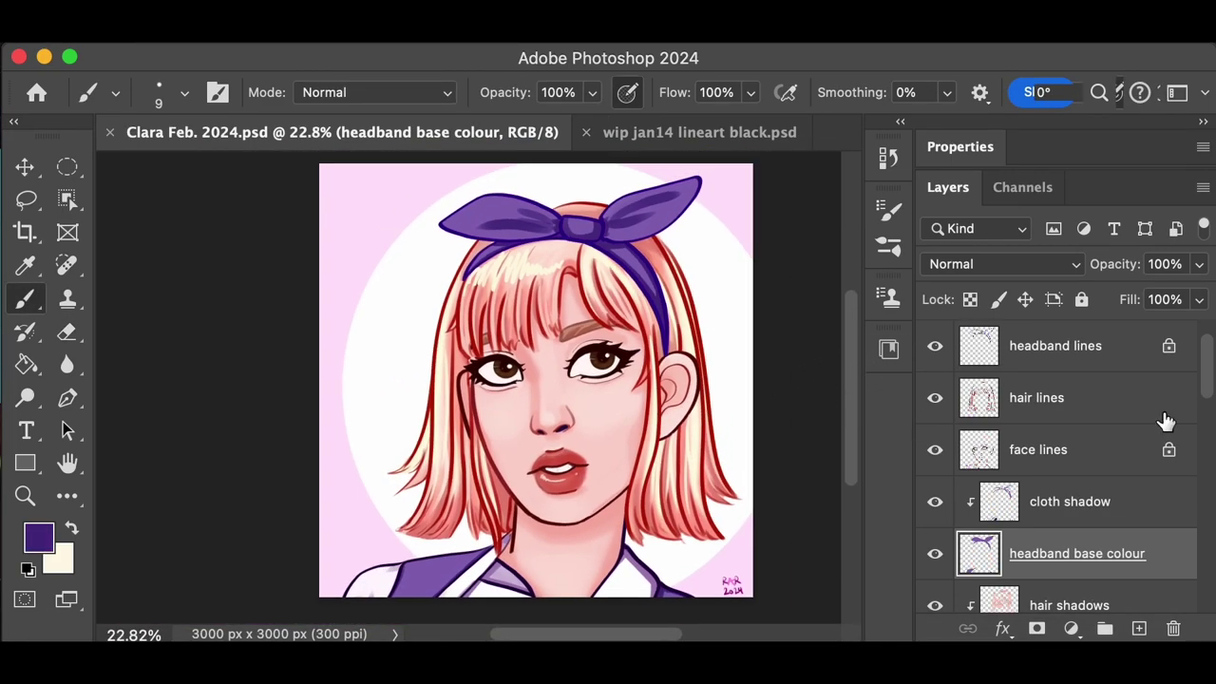